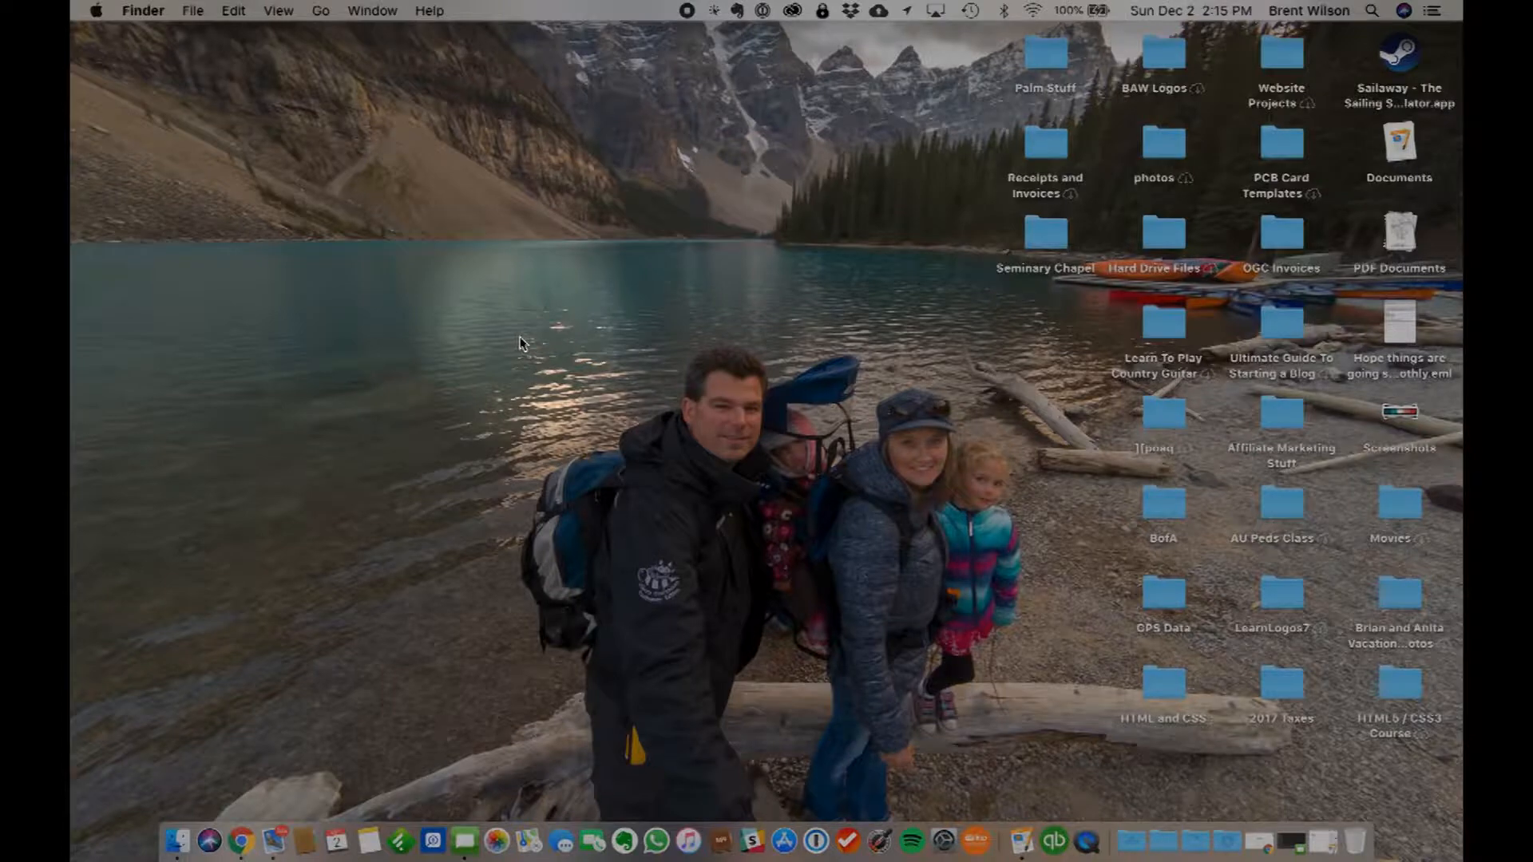
- Bring up the Untitled.pages song list and place a Google Chrome window beside it
left_click(1323, 833)
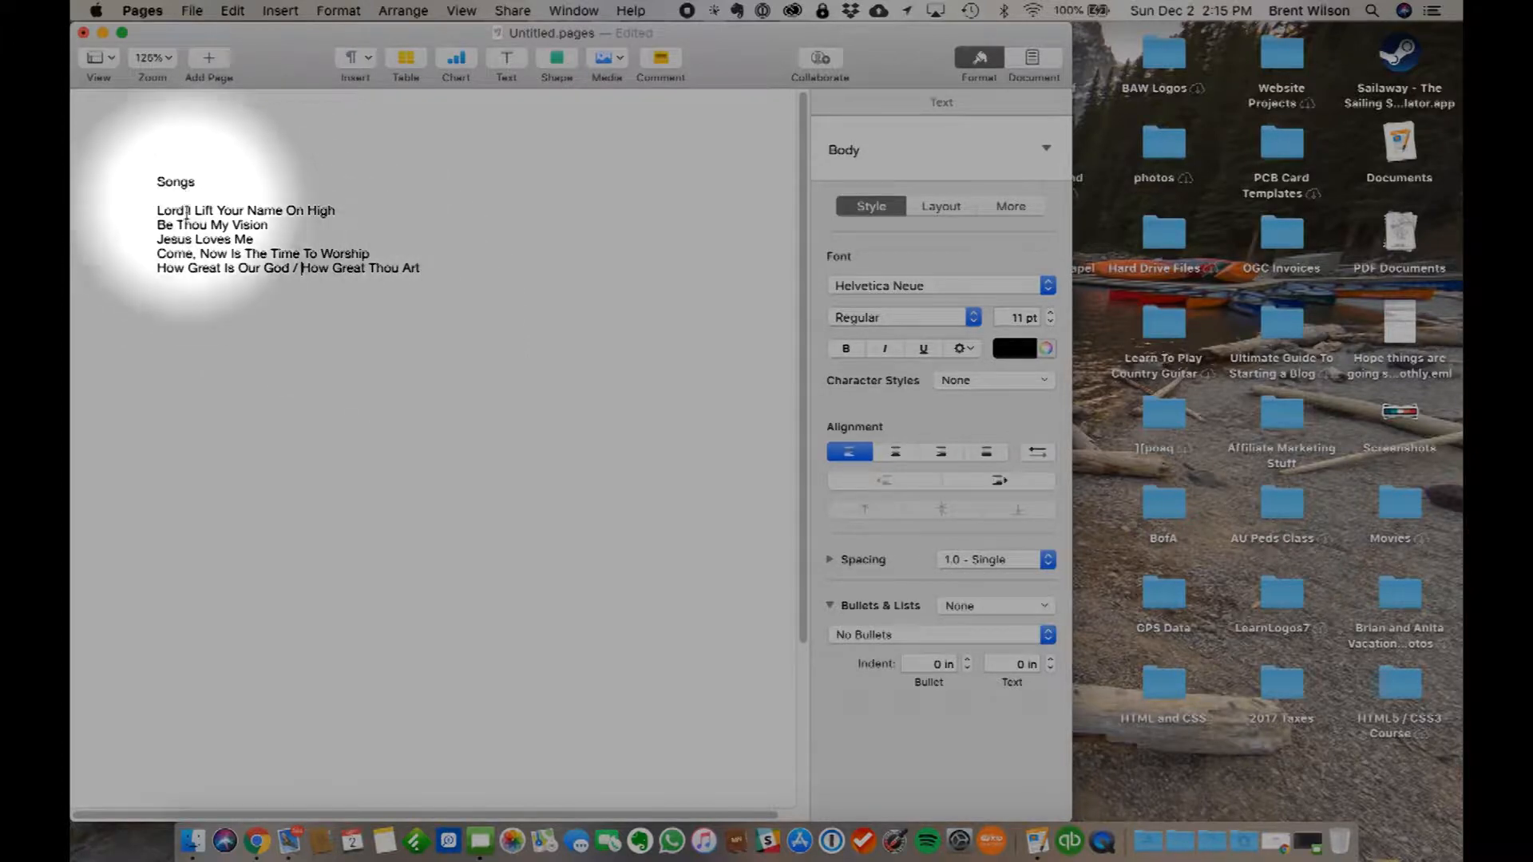
left_click(262, 834)
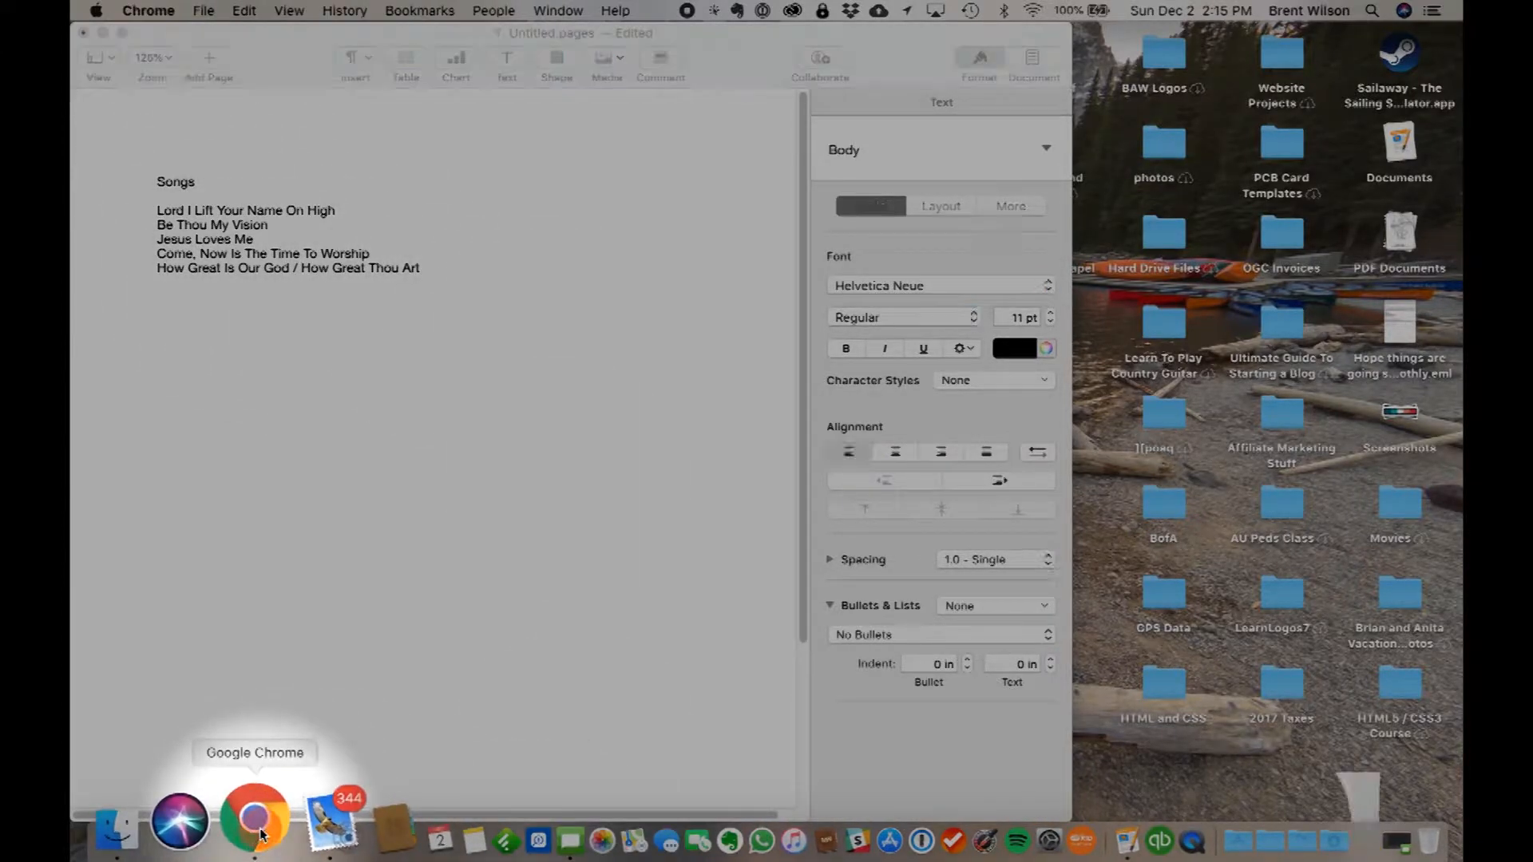
left_click_drag(178, 205, 572, 200)
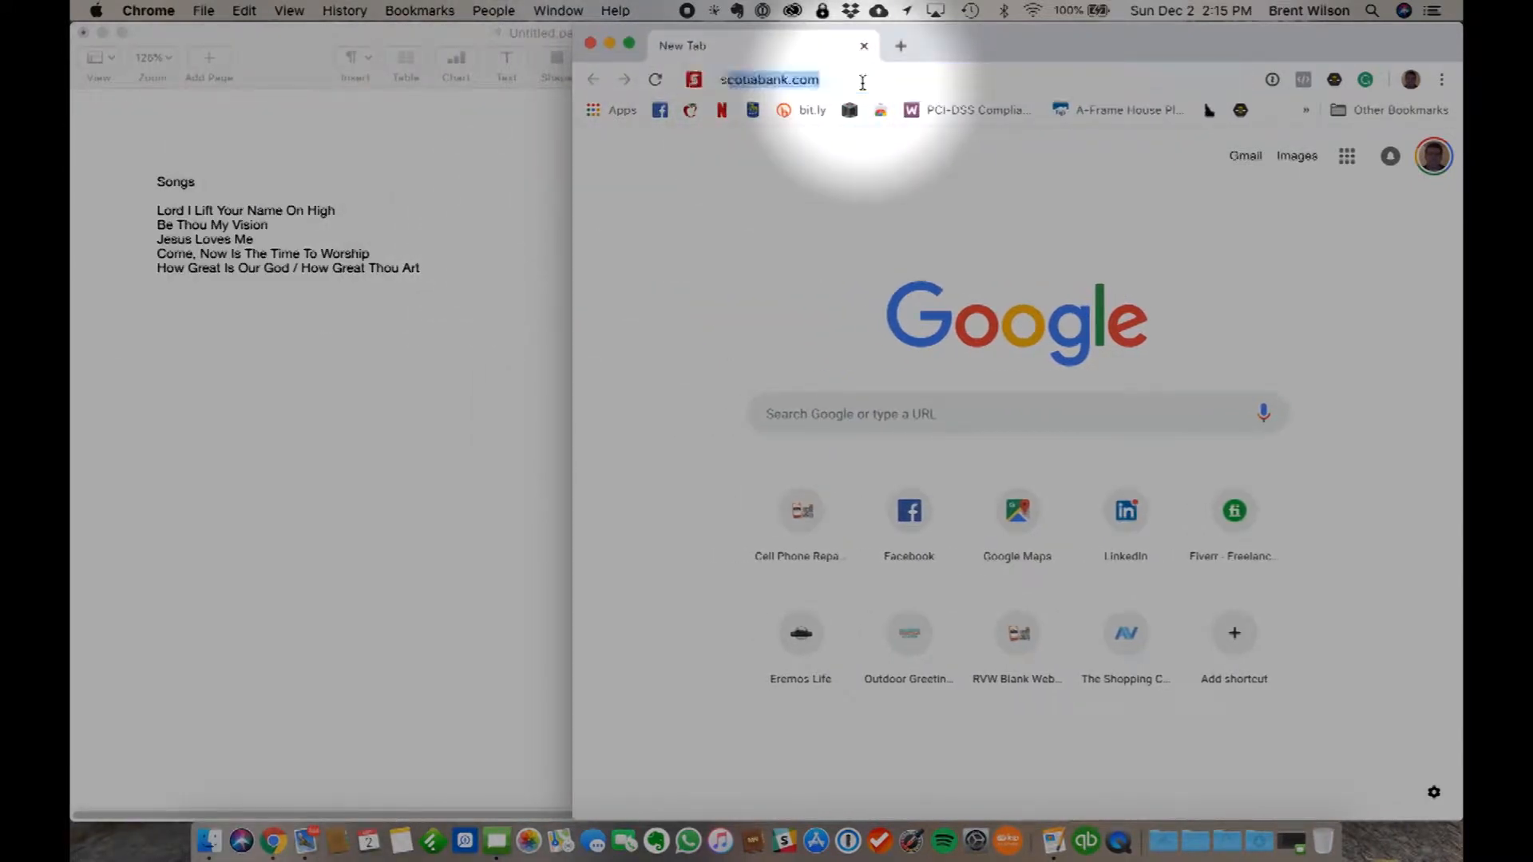
- Load the SongSelect site at songselect.ccli.com and glance over its home page
type("ong")
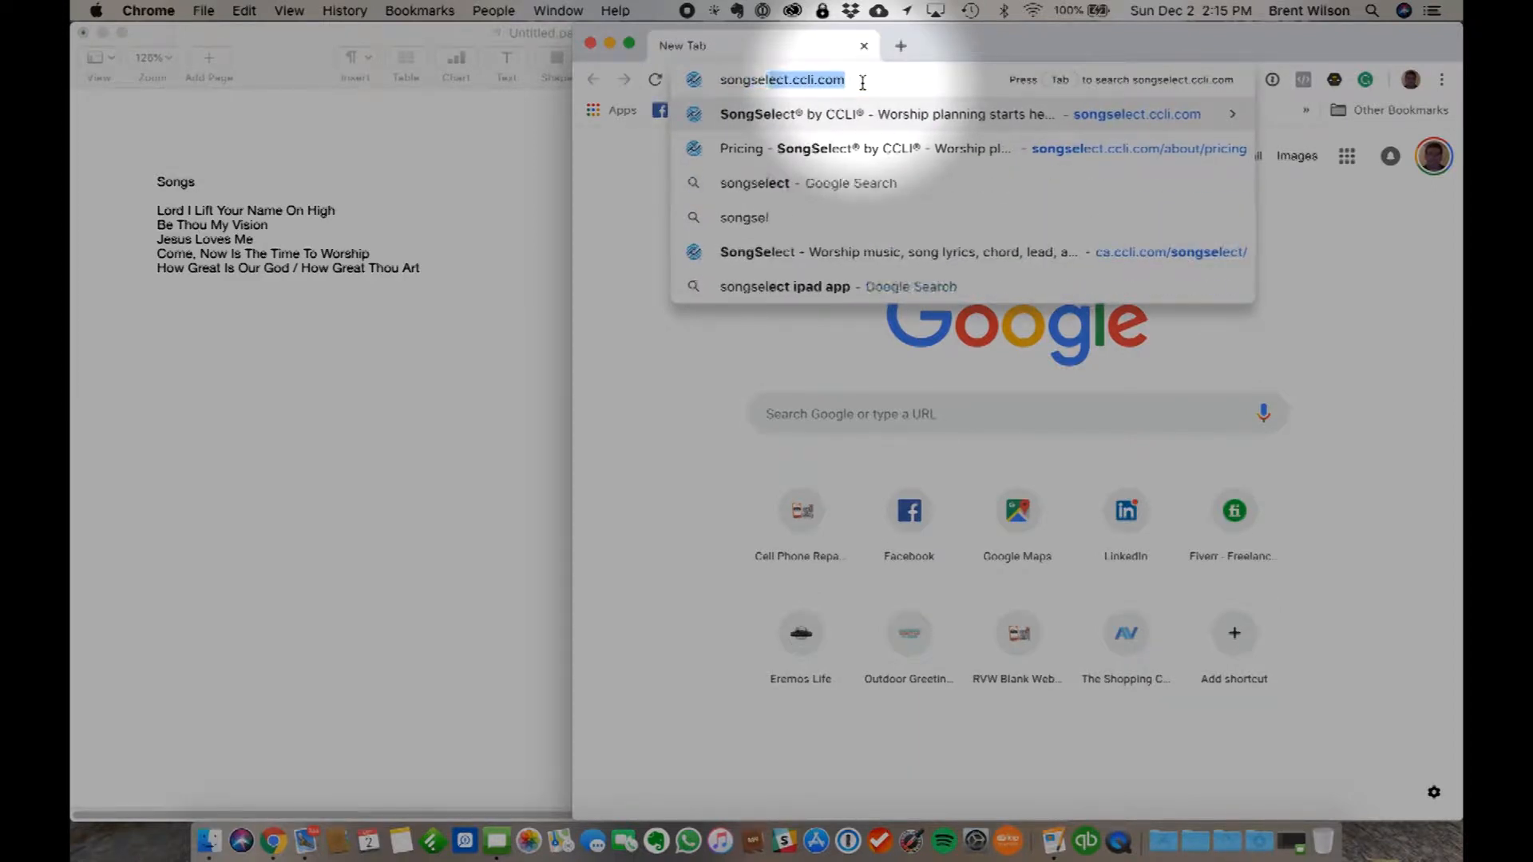
type("select.cccl")
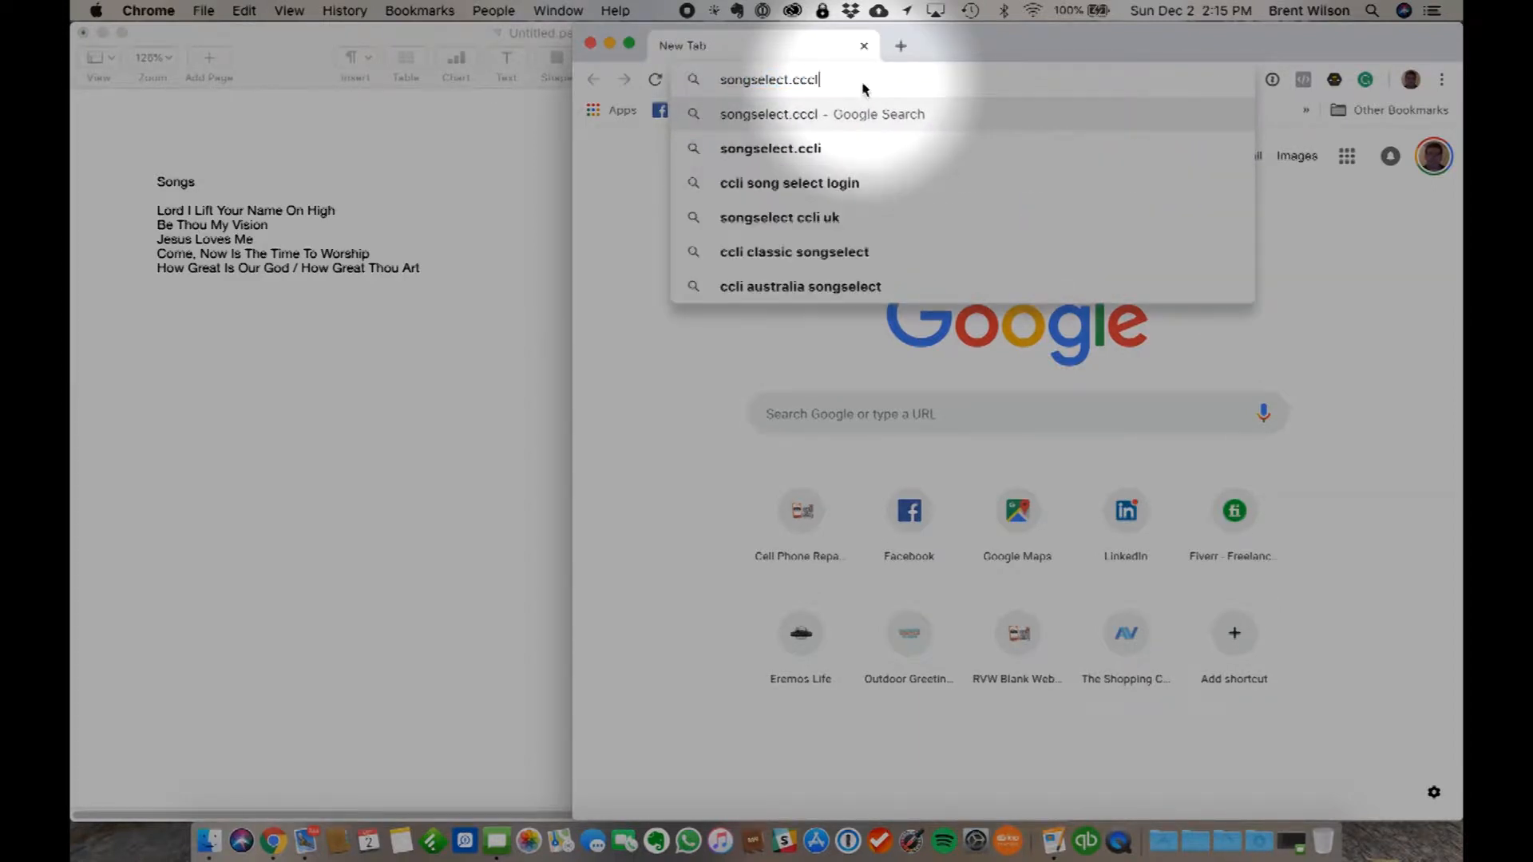
type("i")
key("Return")
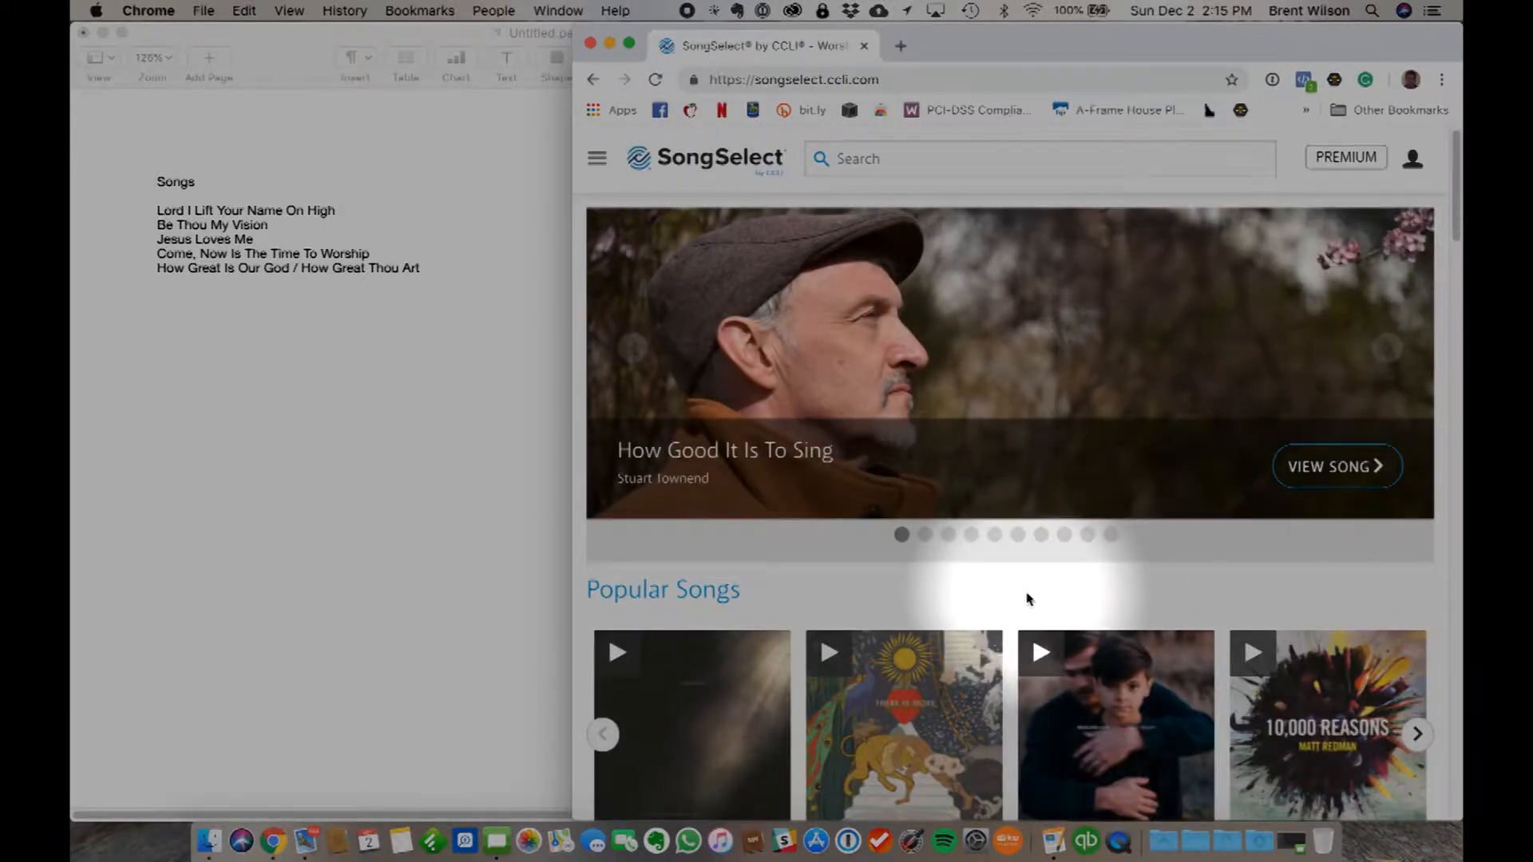
scroll(1027, 599, "down", 5)
scroll(1024, 599, "up", 5)
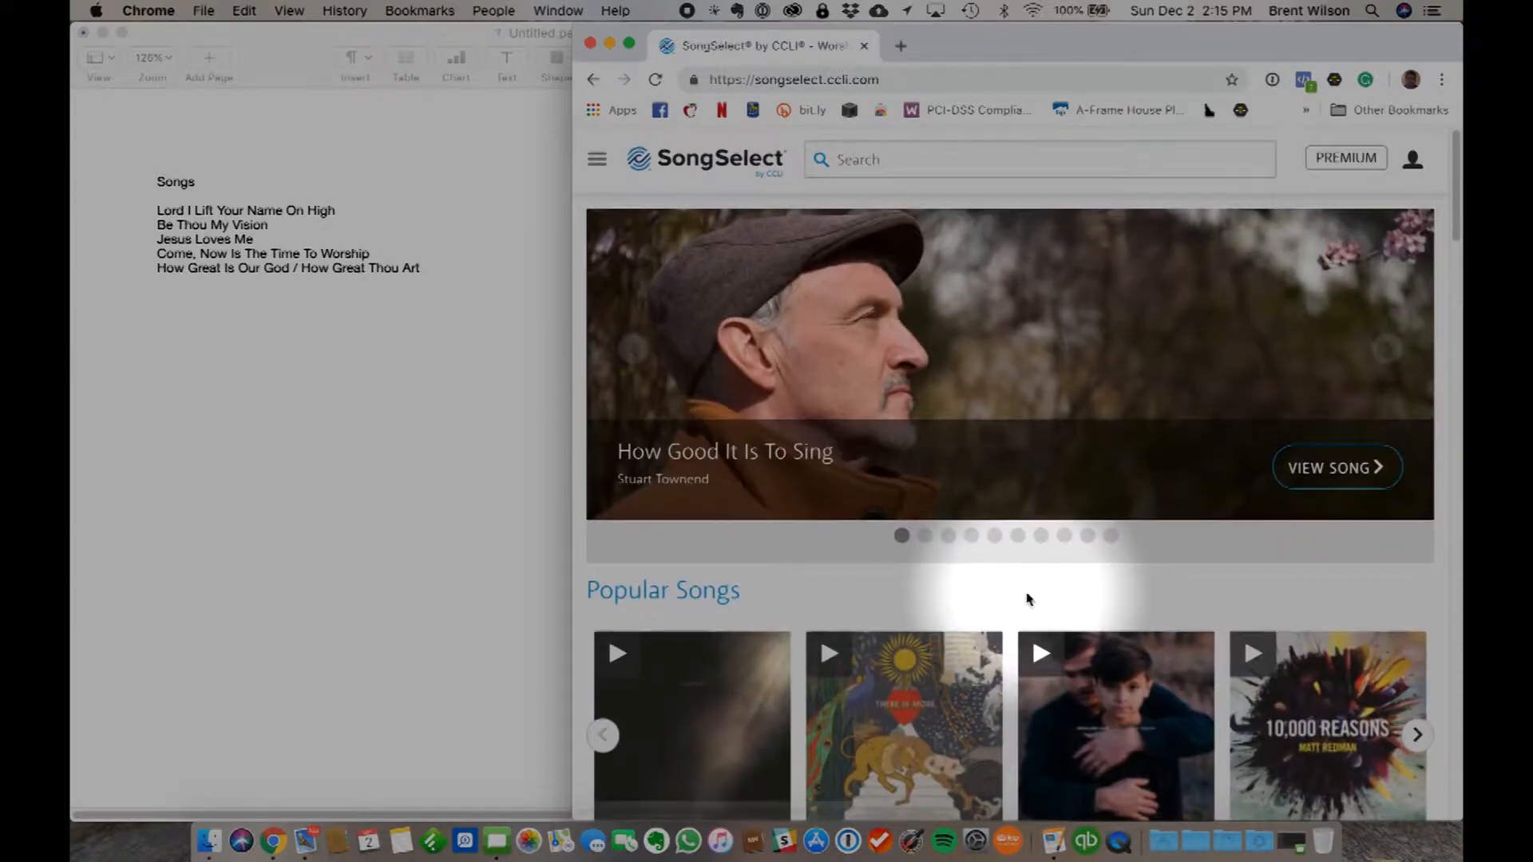
- Copy the title "Be Thou My Vision" from the Pages song list and look it up in SongSelect in Chrome
left_click(271, 226)
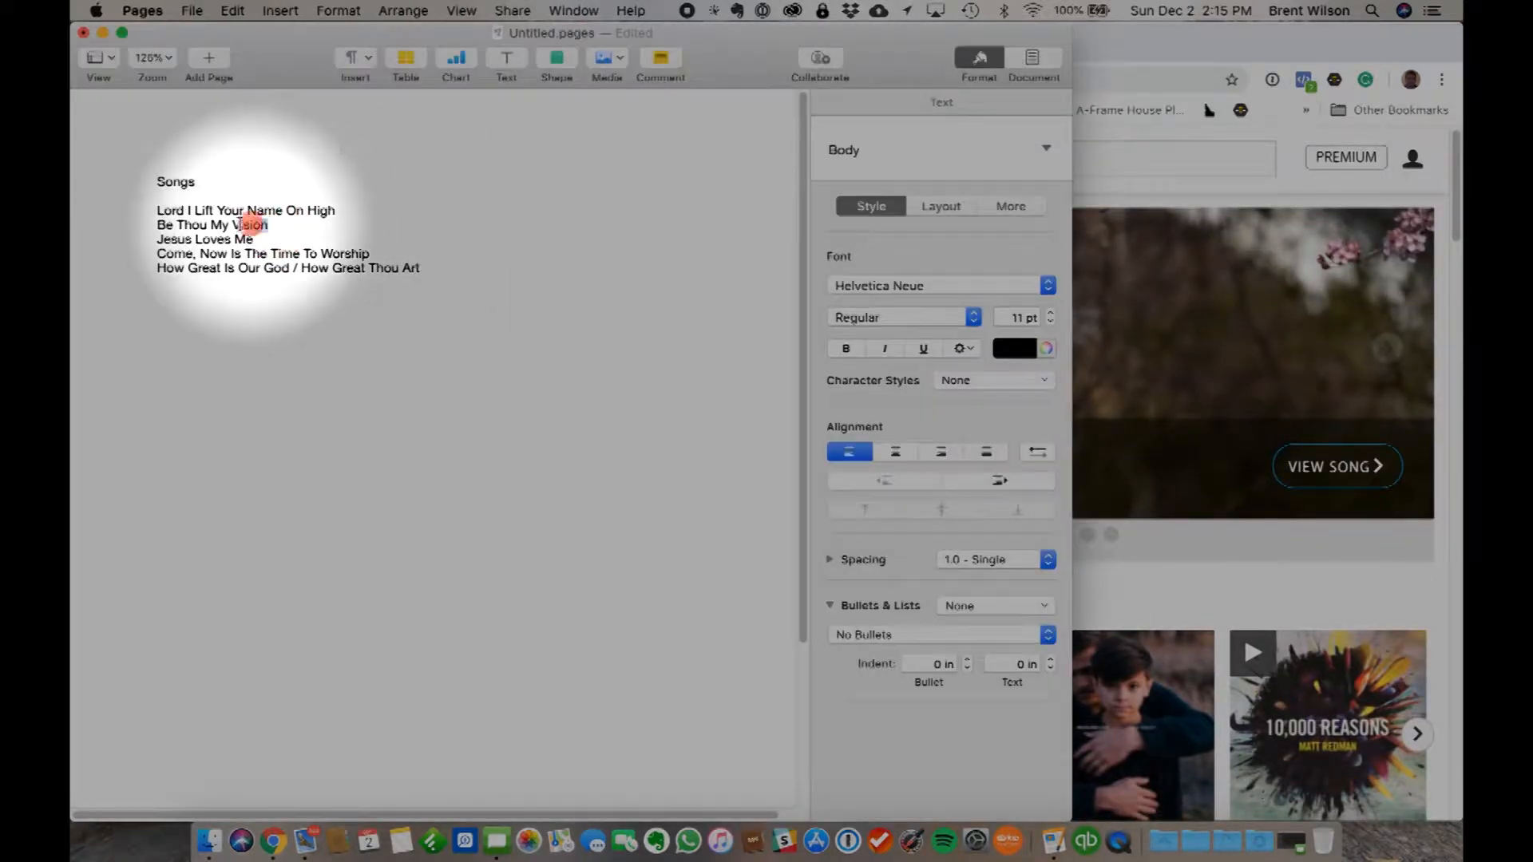
left_click_drag(250, 226, 153, 225)
key("super+c")
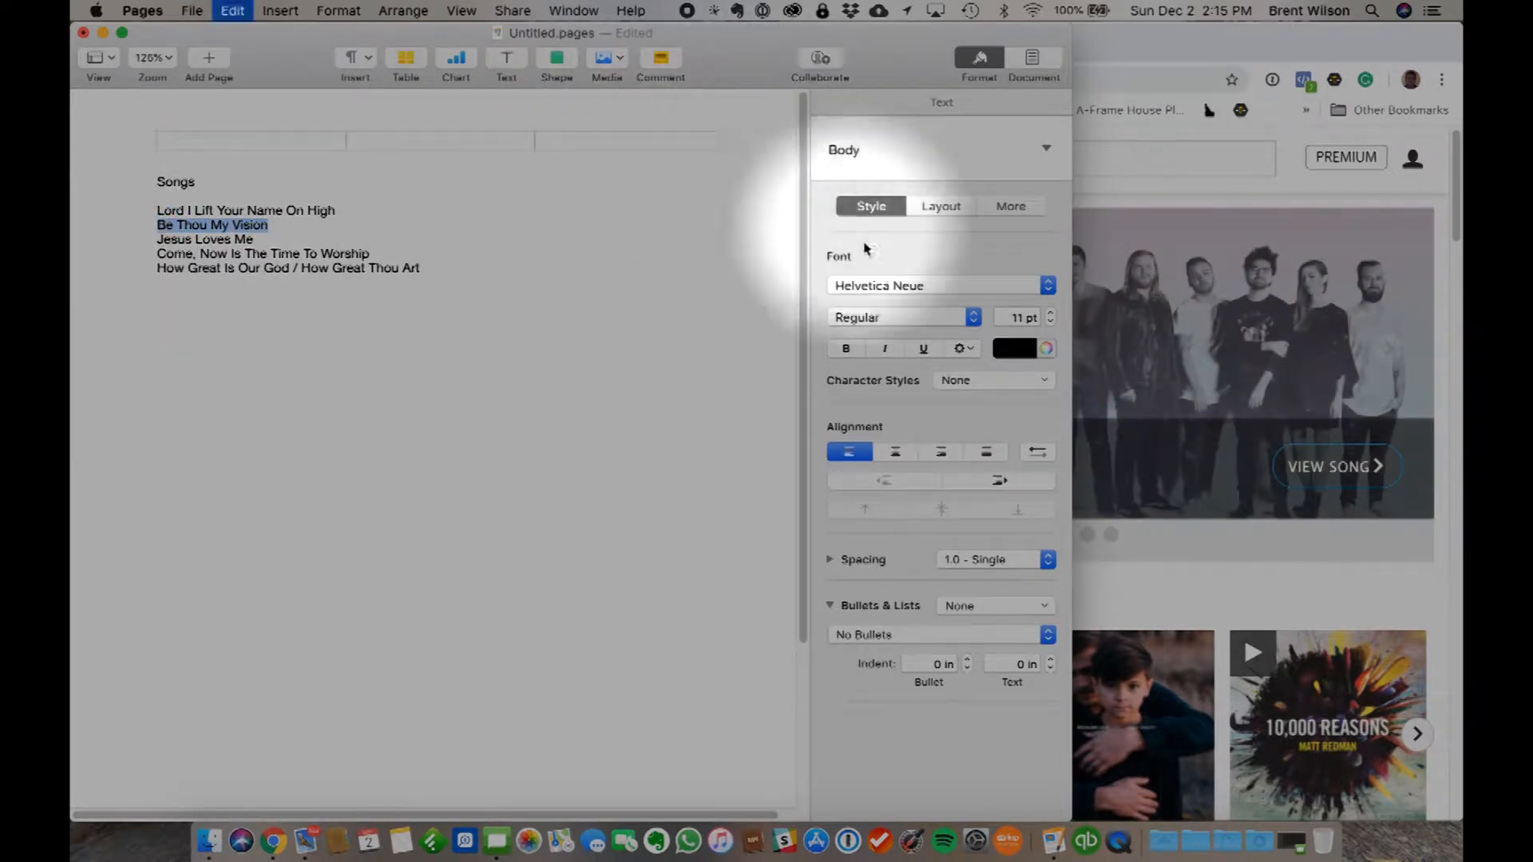
left_click(1182, 163)
left_click(907, 161)
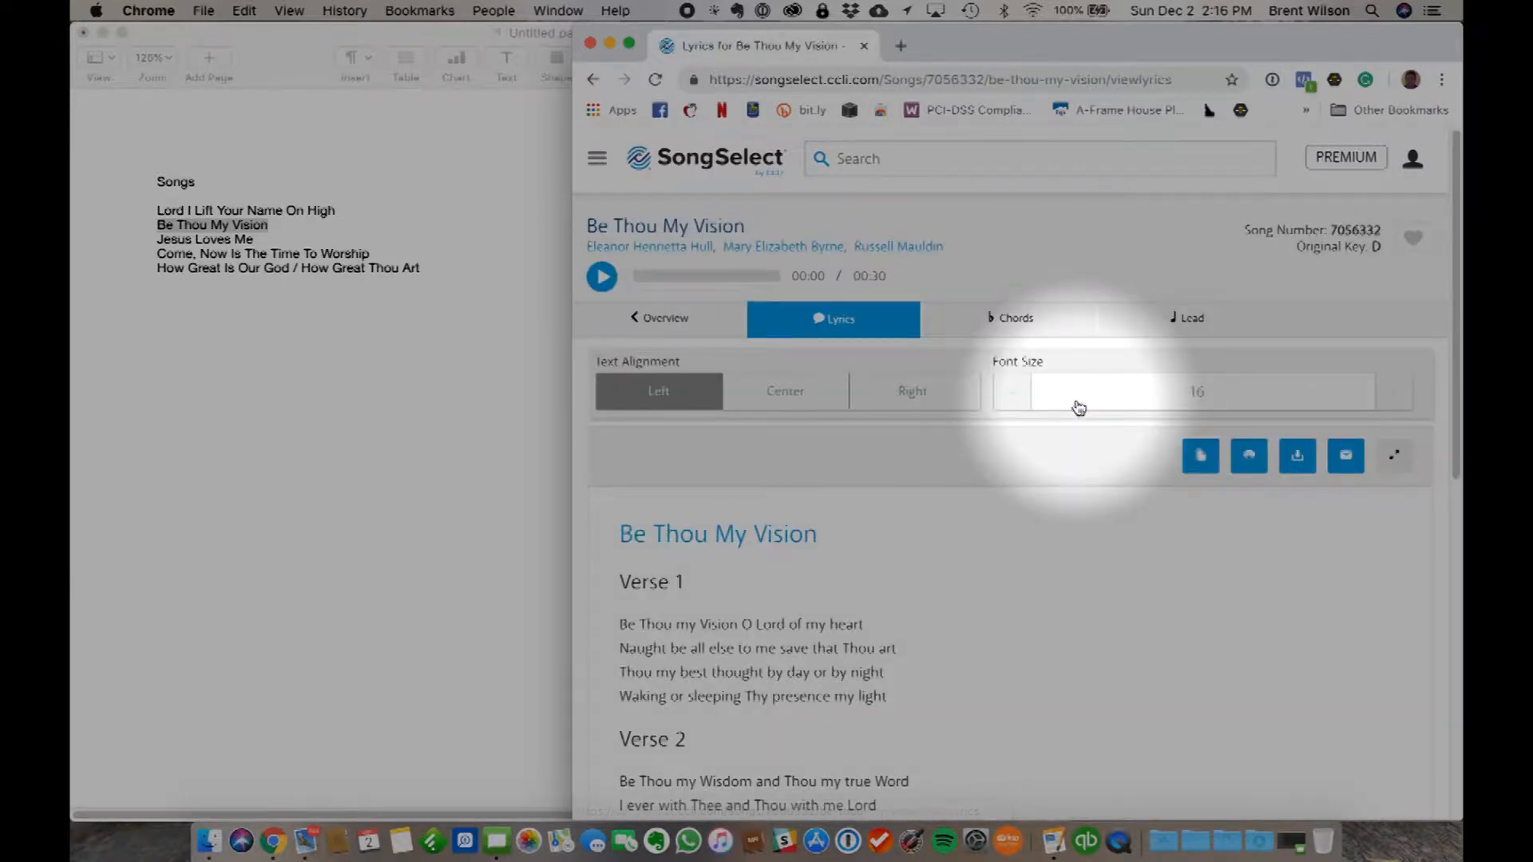
- Read through the lyrics of the Be Thou My Vision version with song number 7056332
scroll(990, 641, "down", 5)
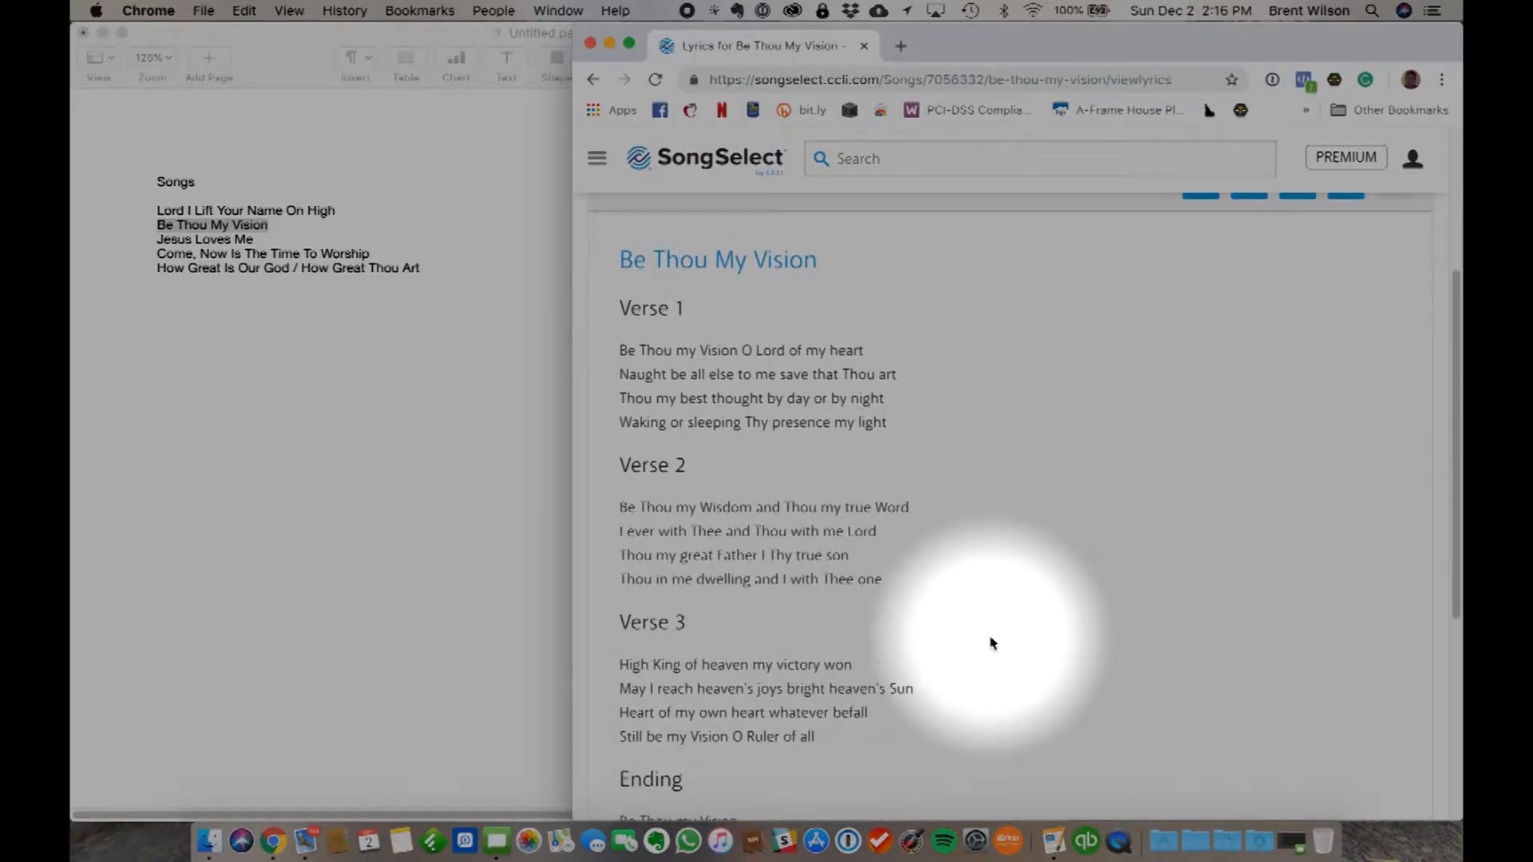
scroll(990, 642, "down", 2)
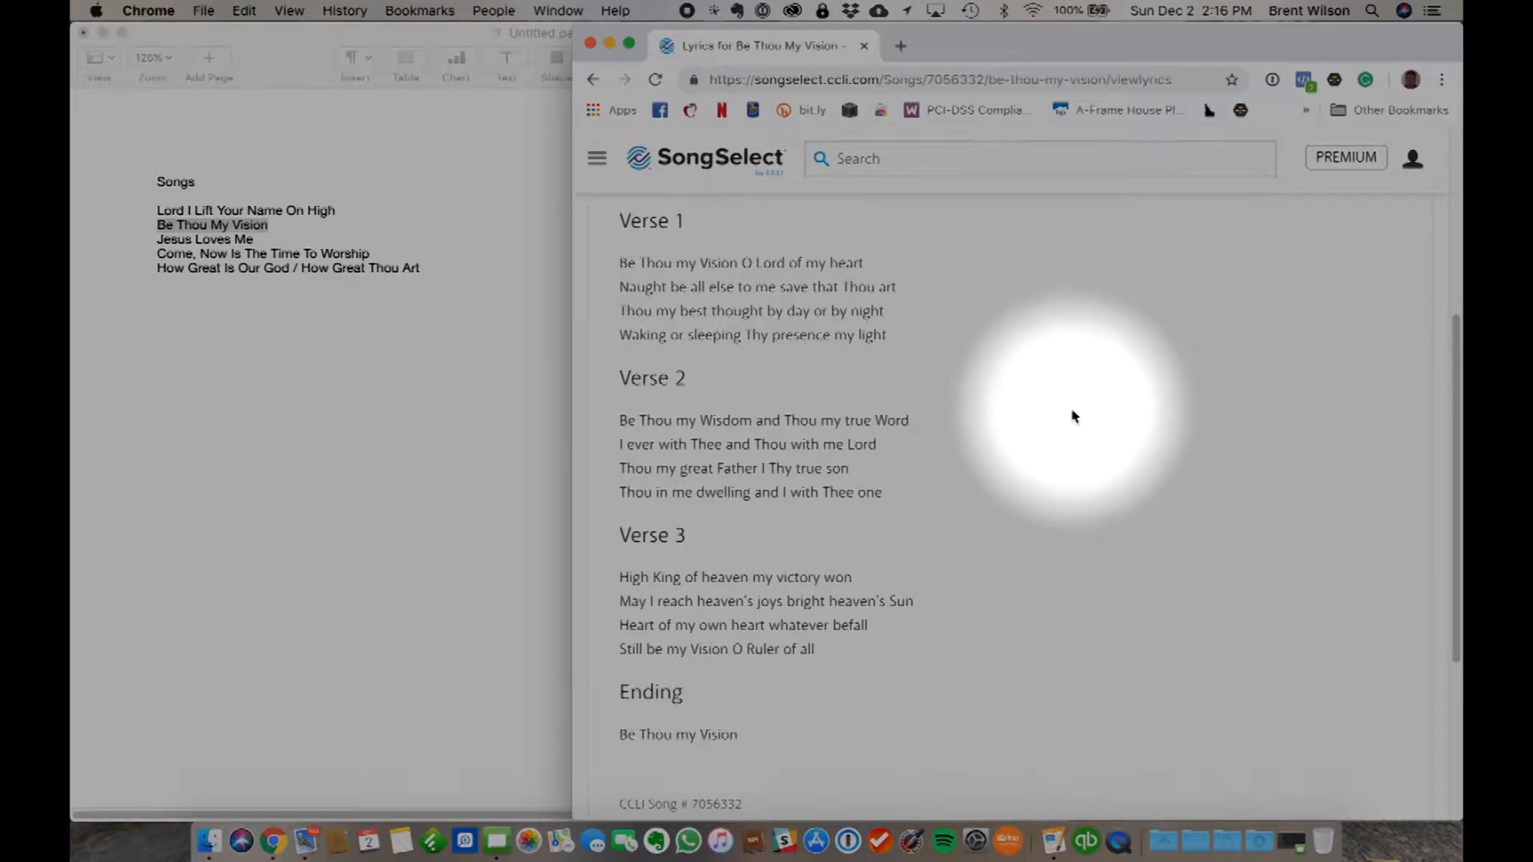
scroll(1048, 443, "up", 4)
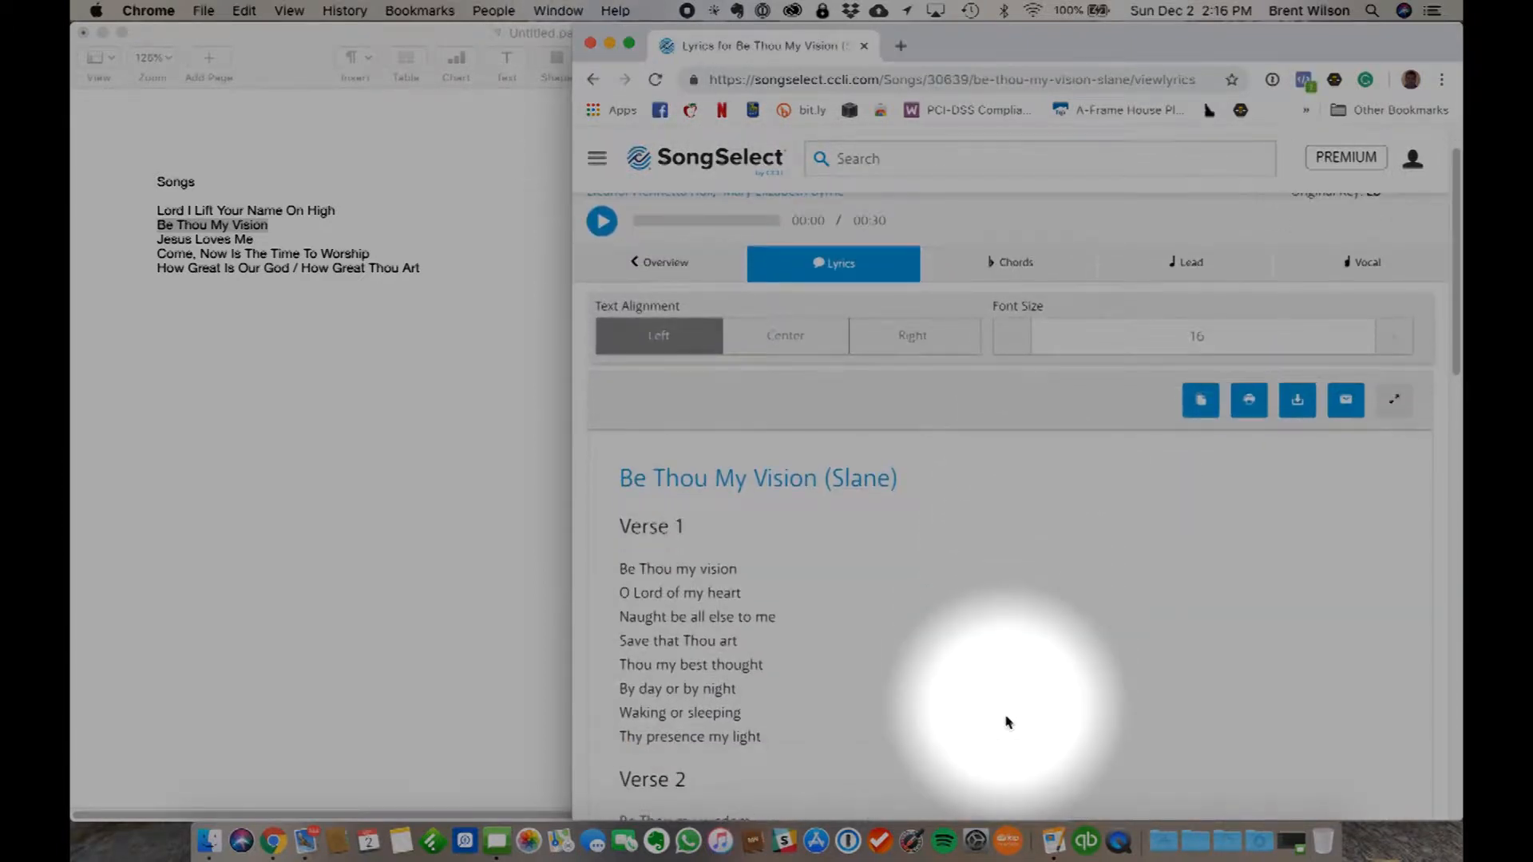
- Review all the verses in the lyrics of Be Thou My Vision (Slane)
scroll(1007, 720, "down", 5)
scroll(1007, 721, "down", 18)
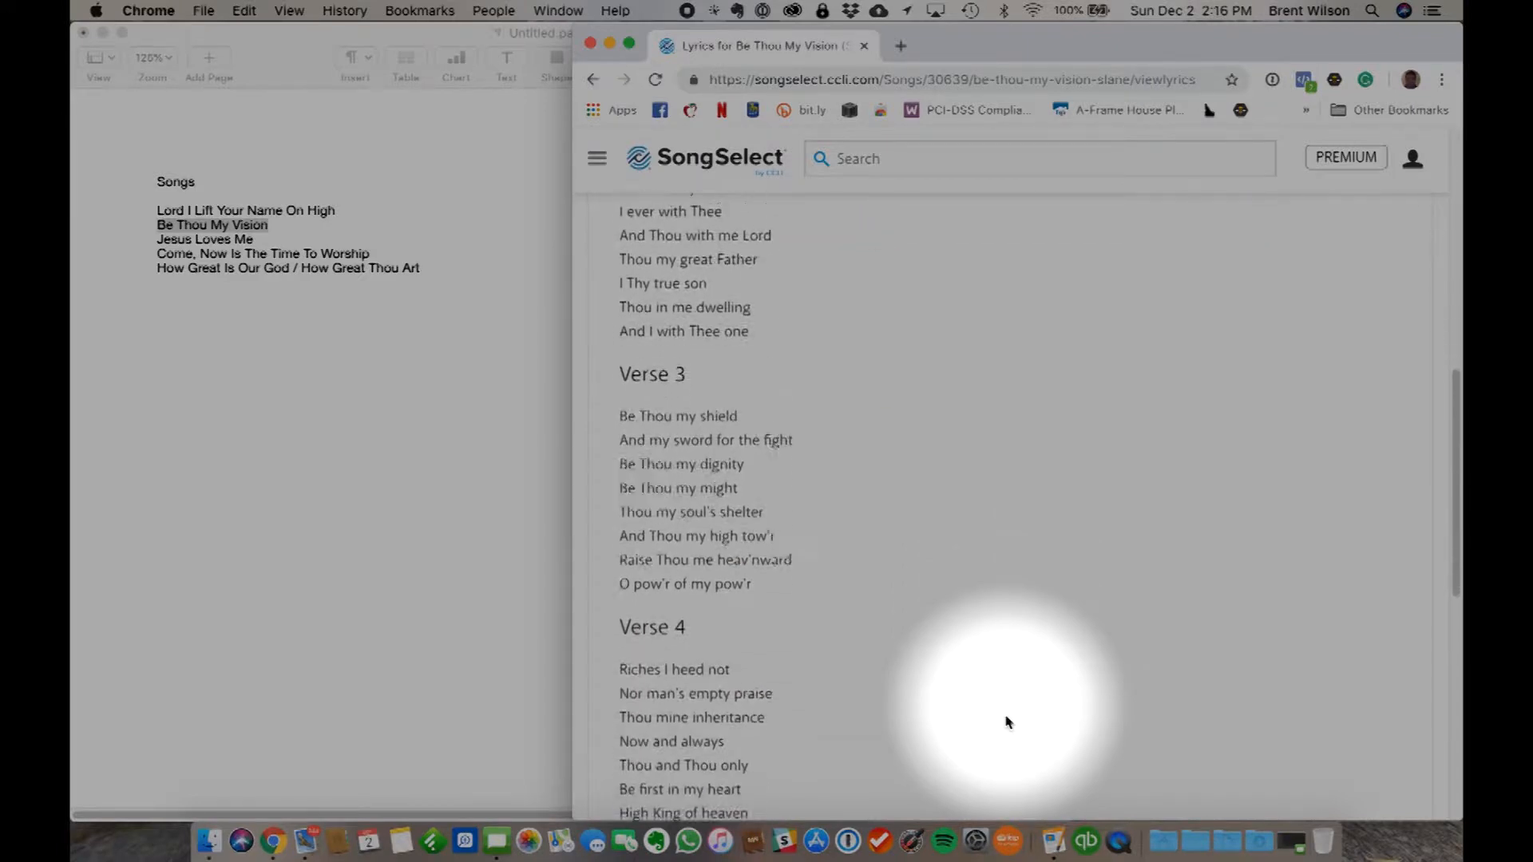
scroll(1008, 721, "down", 1)
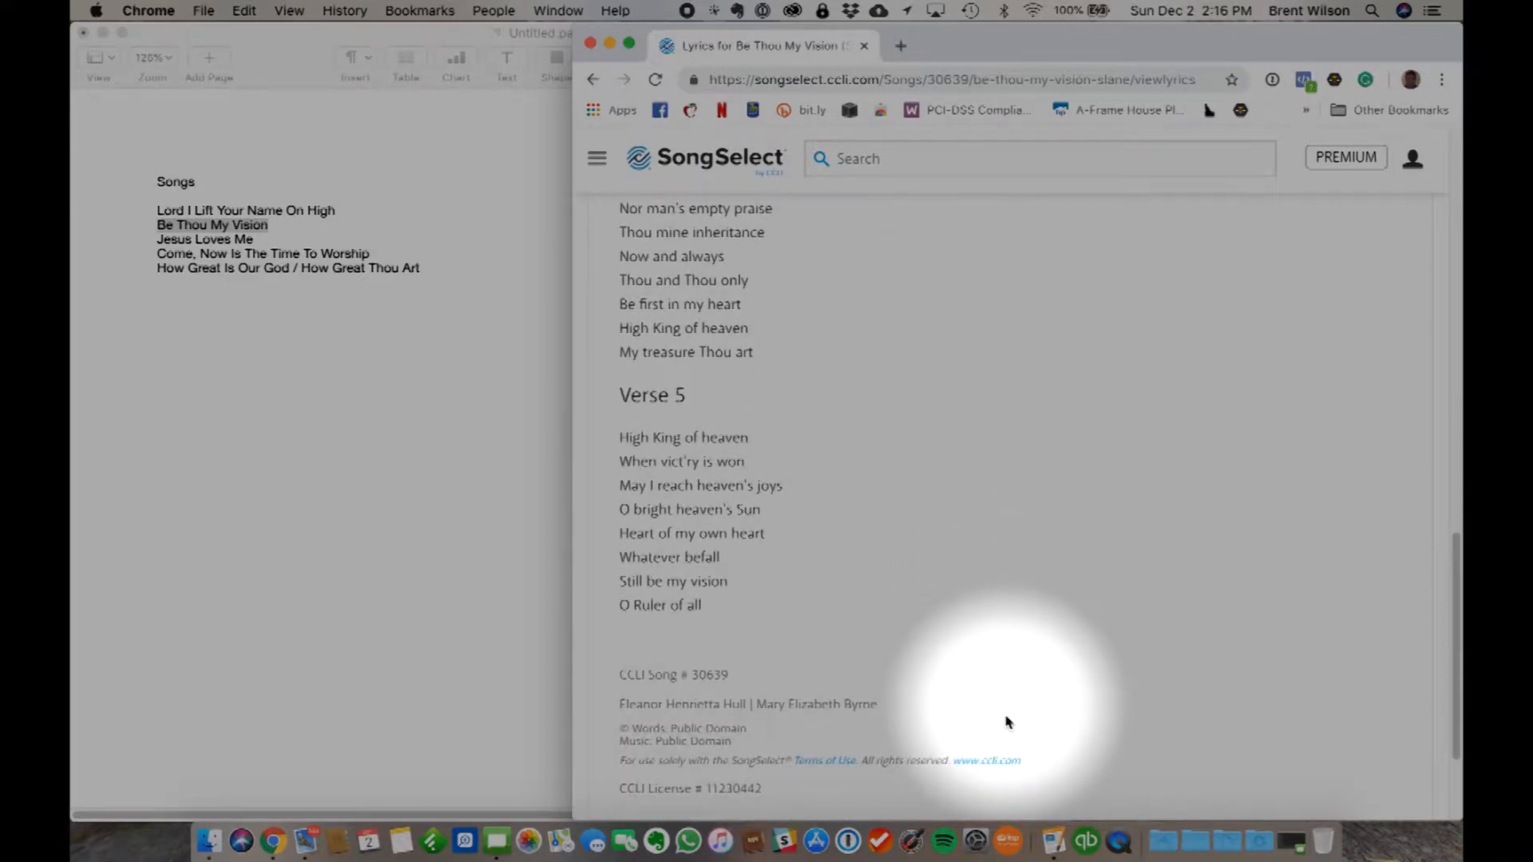
scroll(1008, 720, "down", 3)
scroll(1006, 718, "up", 20)
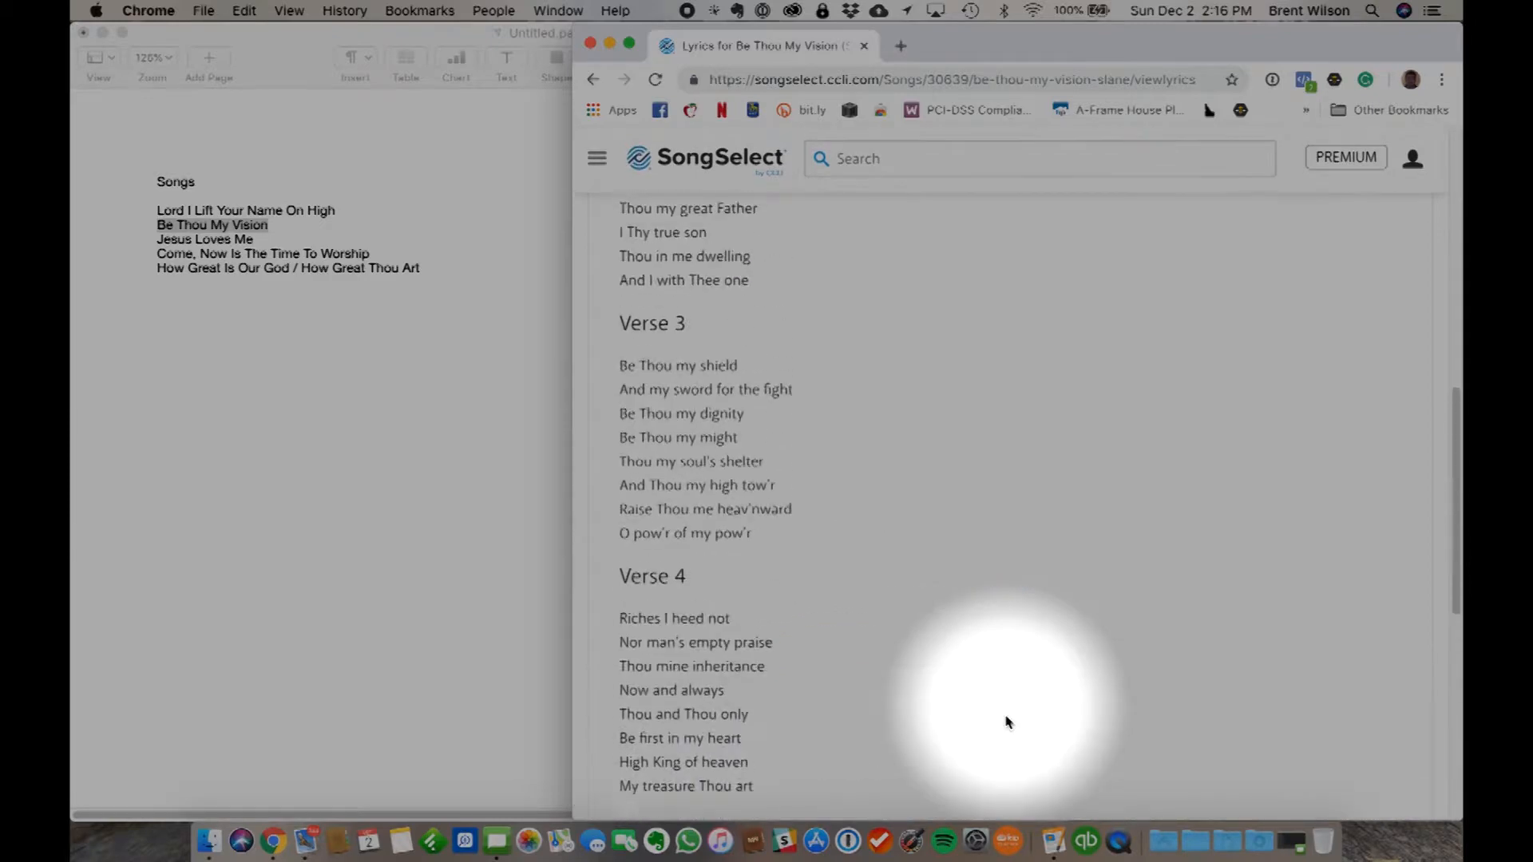
scroll(1006, 704, "down", 1)
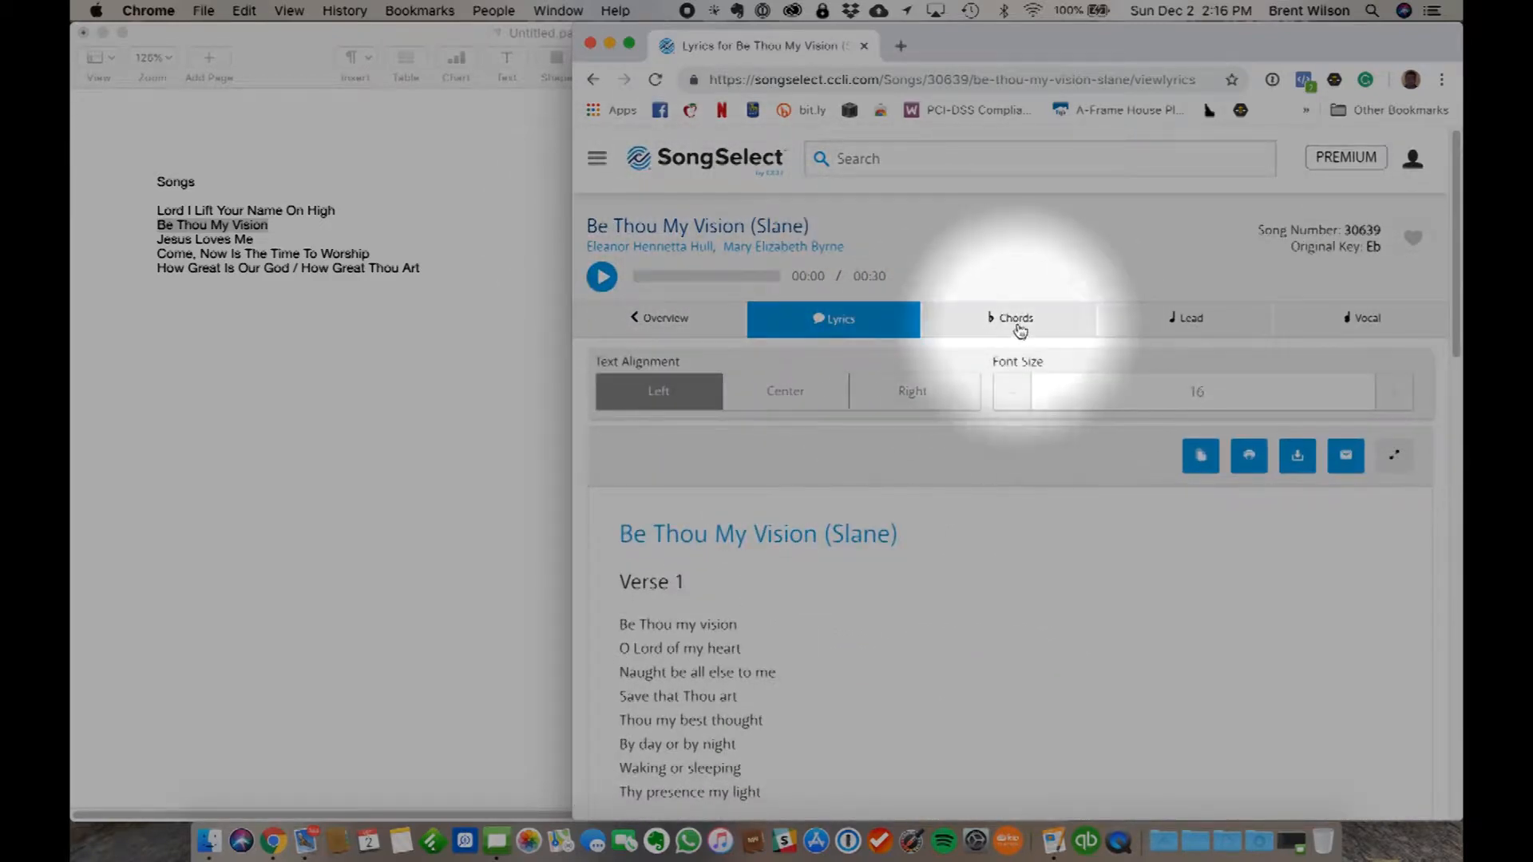
- Open the chord sheet of Be Thou My Vision (Slane) and transpose it to the key of D
scroll(901, 684, "down", 2)
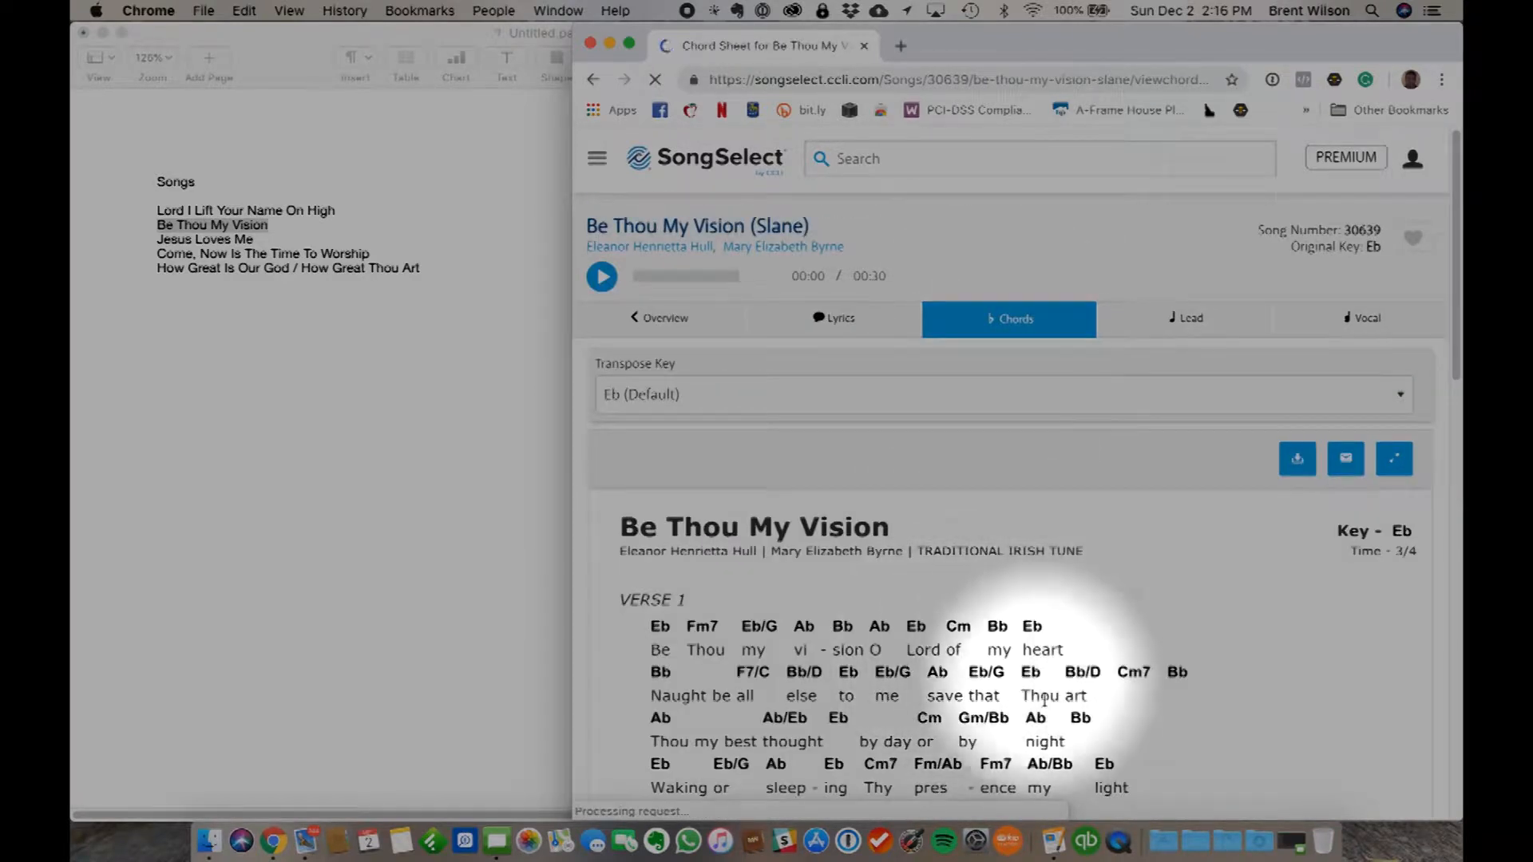
scroll(1041, 694, "down", 3)
scroll(1044, 700, "down", 2)
scroll(1044, 704, "up", 2)
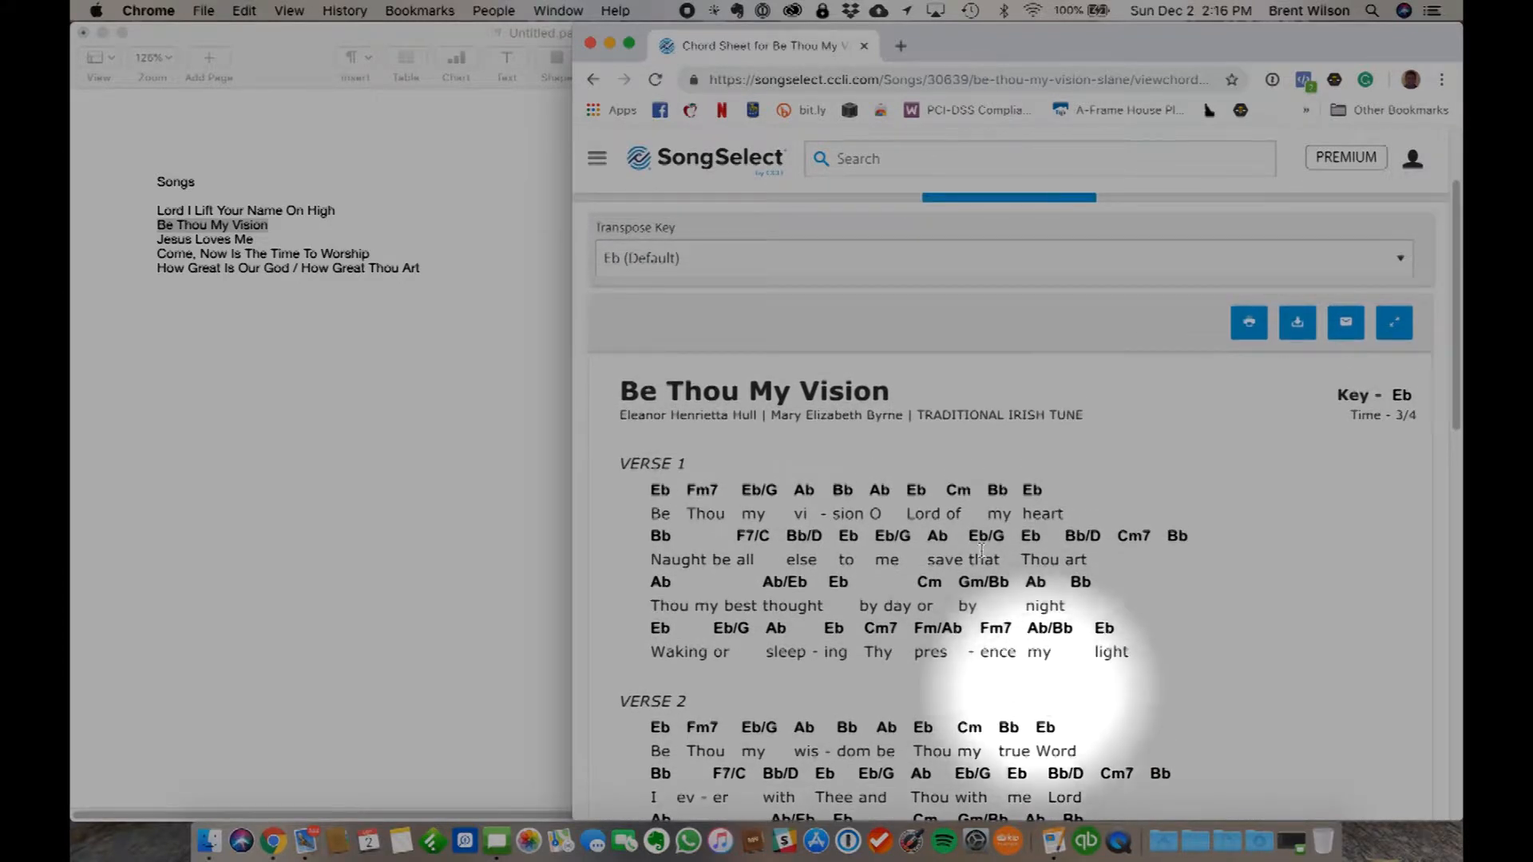
left_click(881, 257)
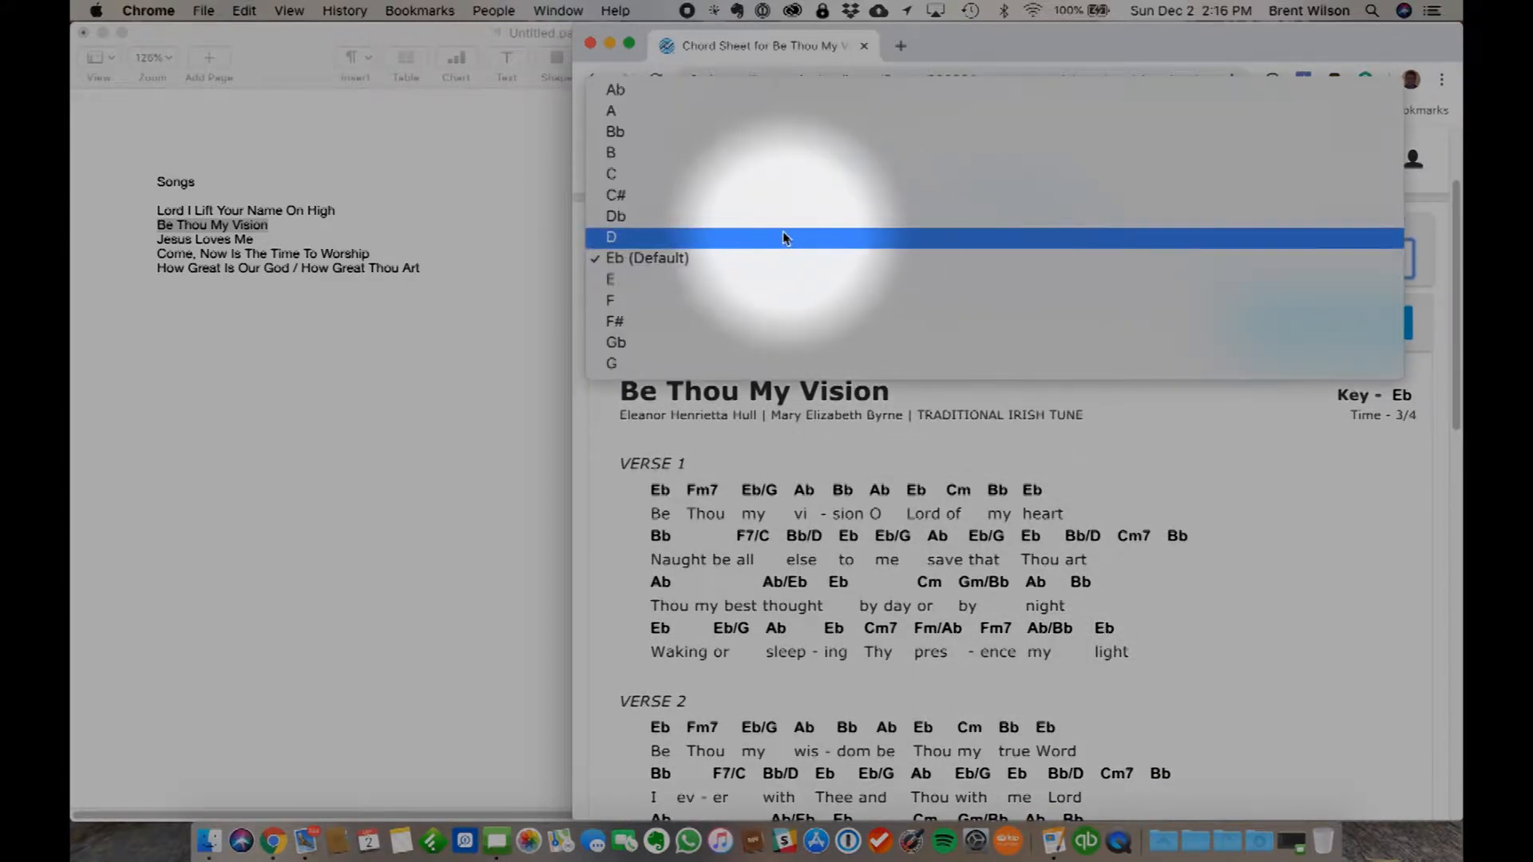
left_click(748, 243)
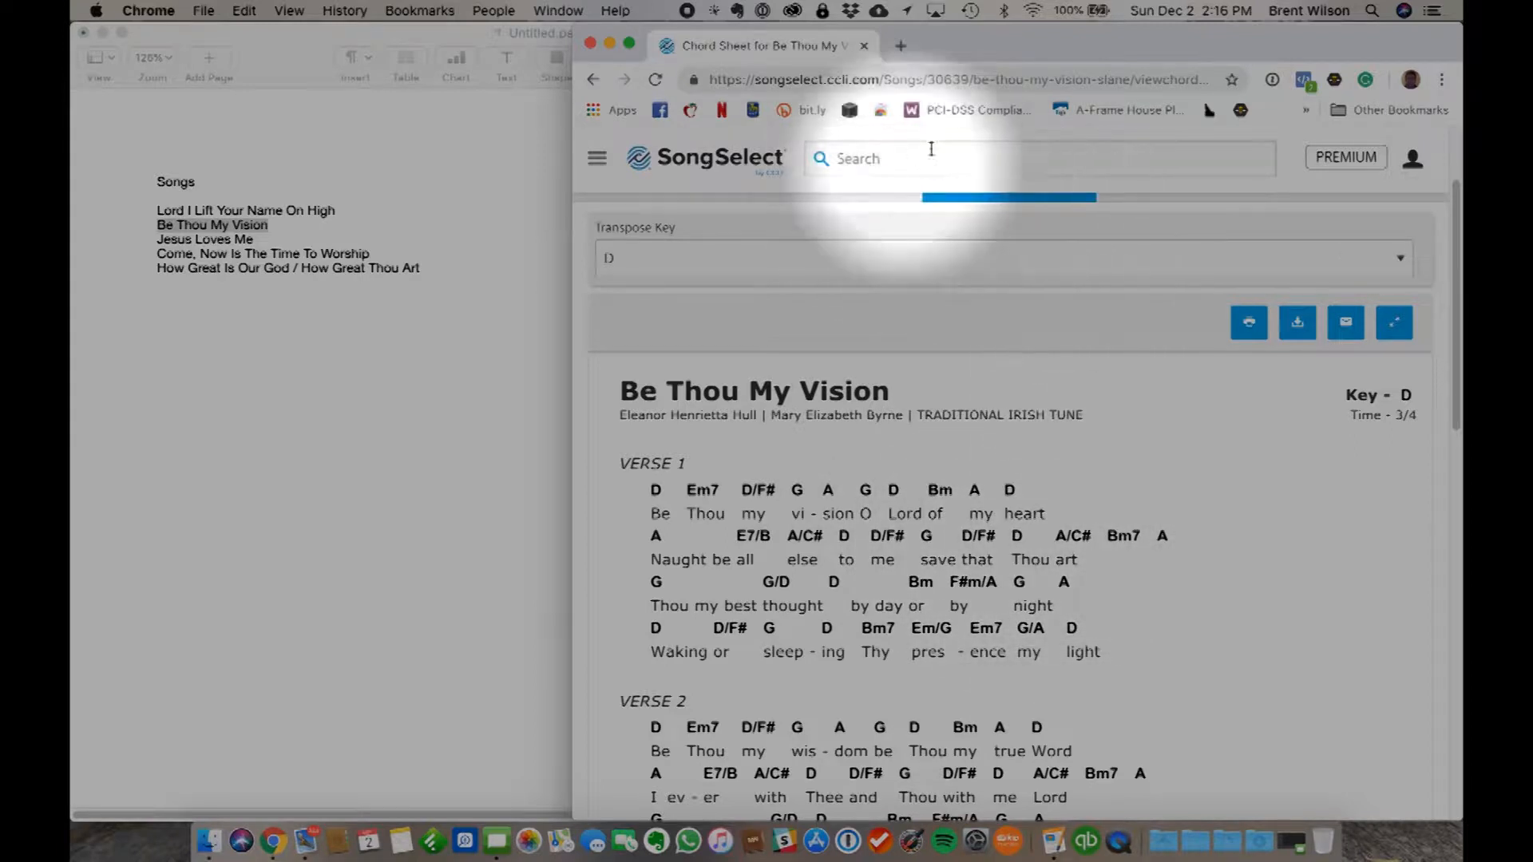
- Open the song's lead sheet and transpose it to the key of D
scroll(952, 474, "up", 3)
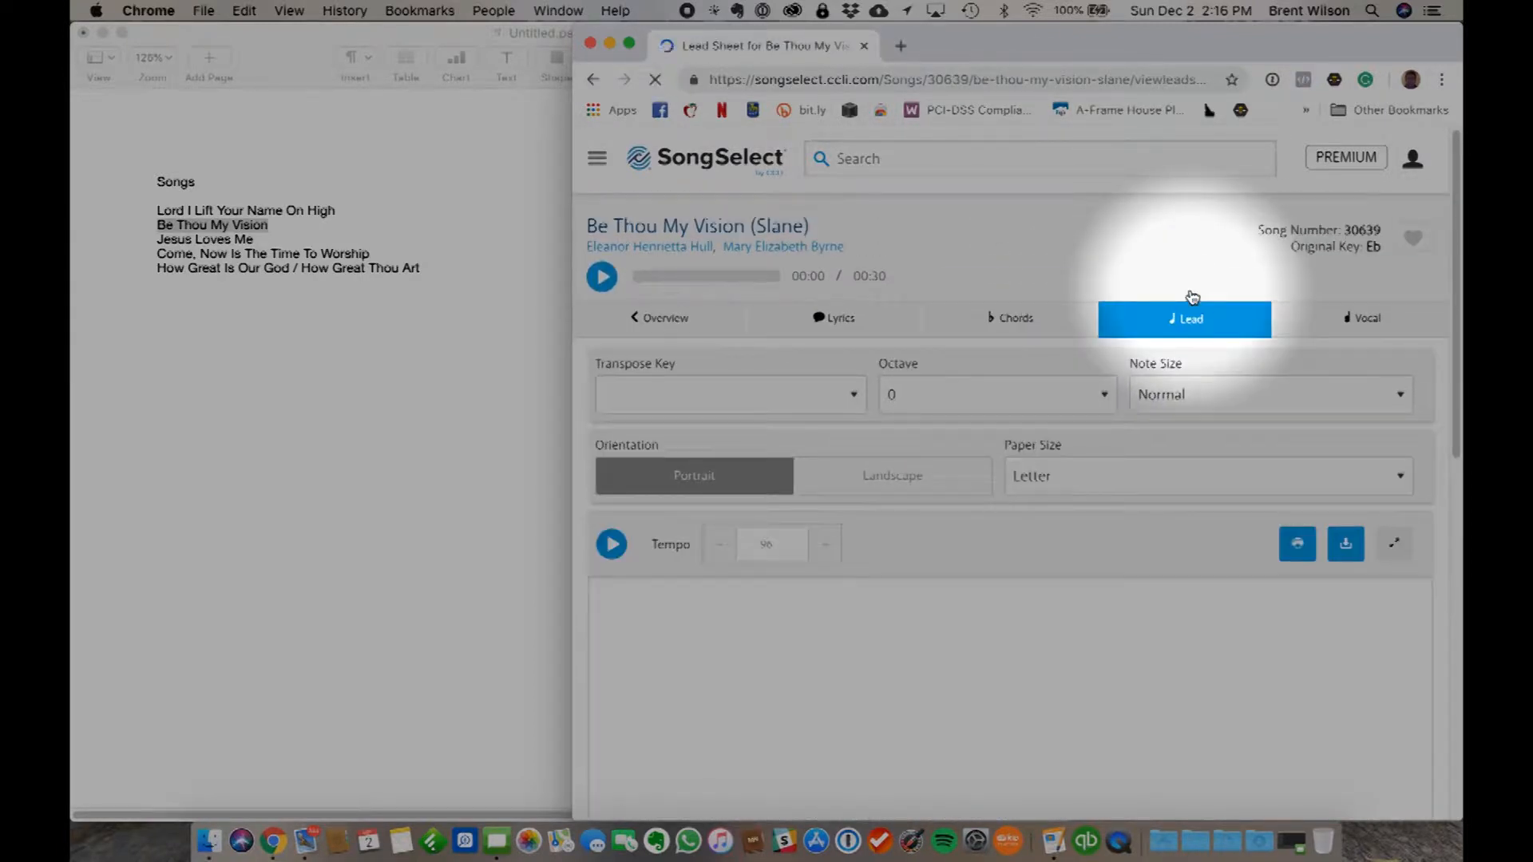
scroll(1008, 606, "down", 5)
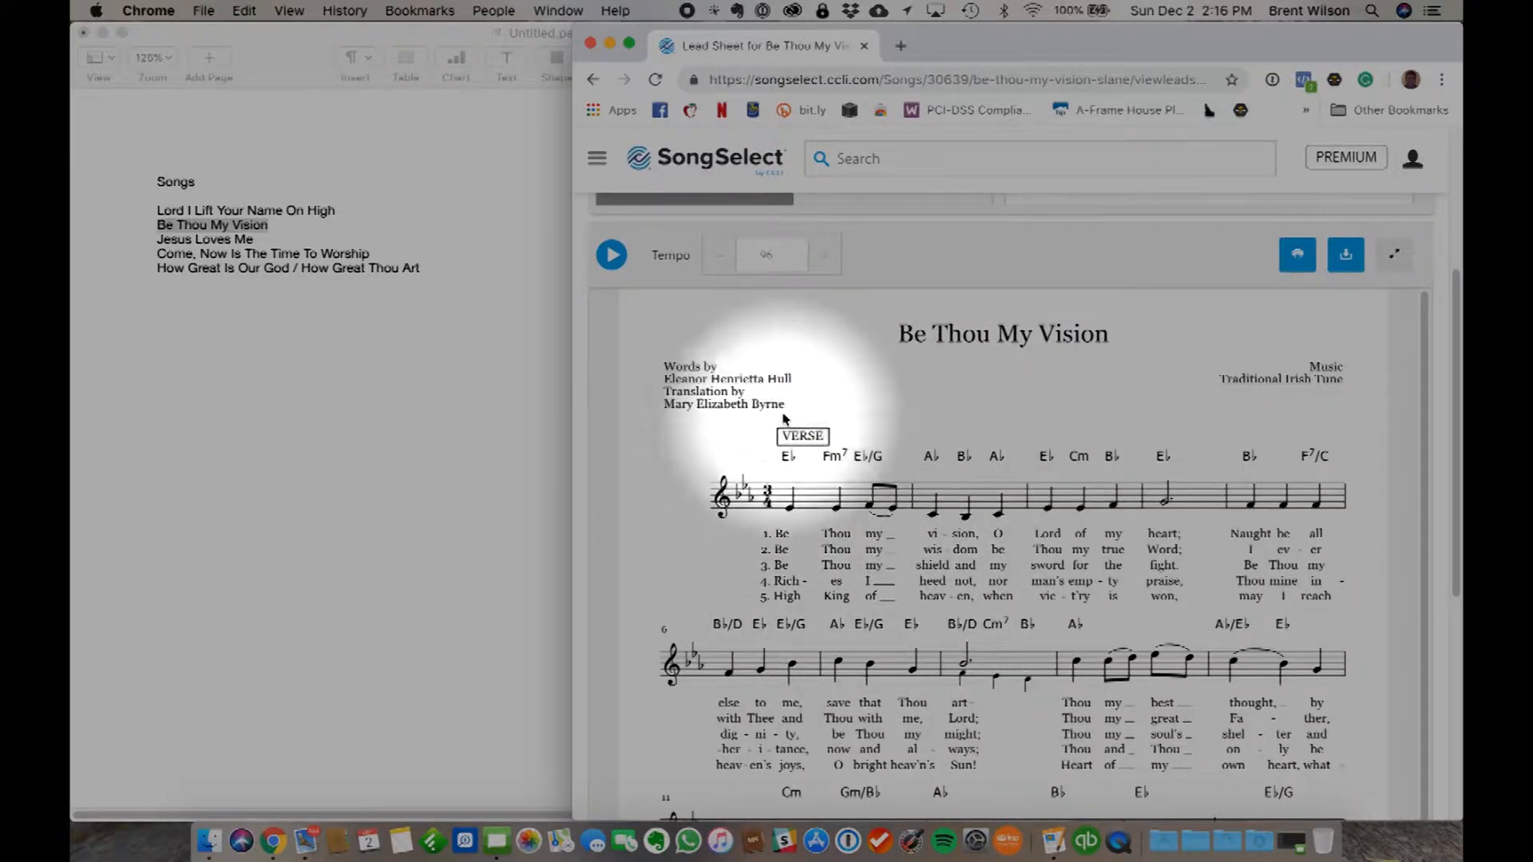
scroll(750, 383, "up", 4)
left_click(728, 254)
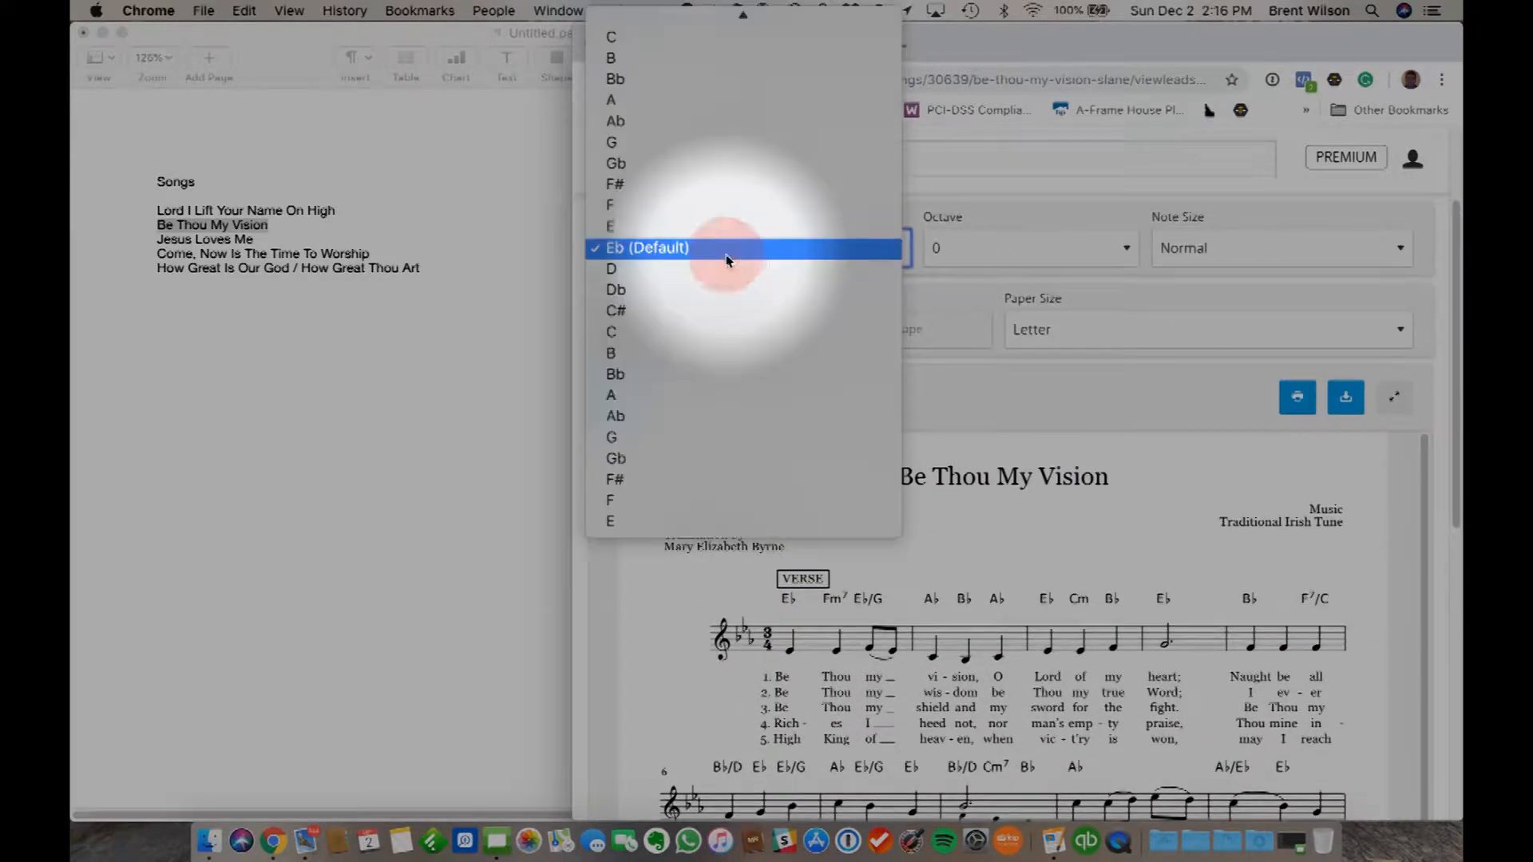
left_click(627, 269)
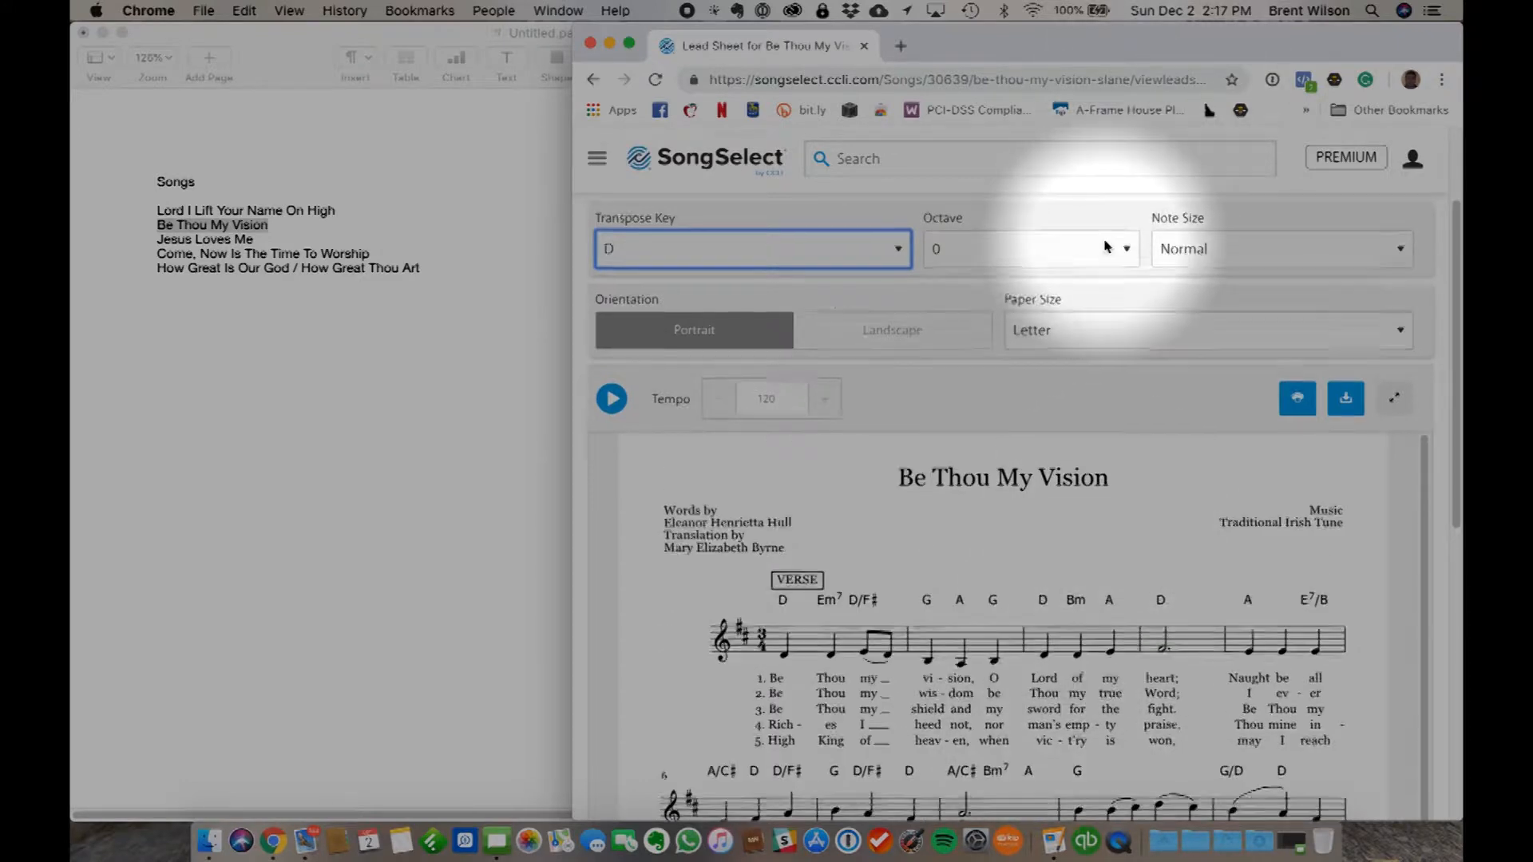
- Open the song's vocal sheet, transpose it to the key of D and look over the transposed score
scroll(1125, 244, "up", 3)
left_click(1363, 319)
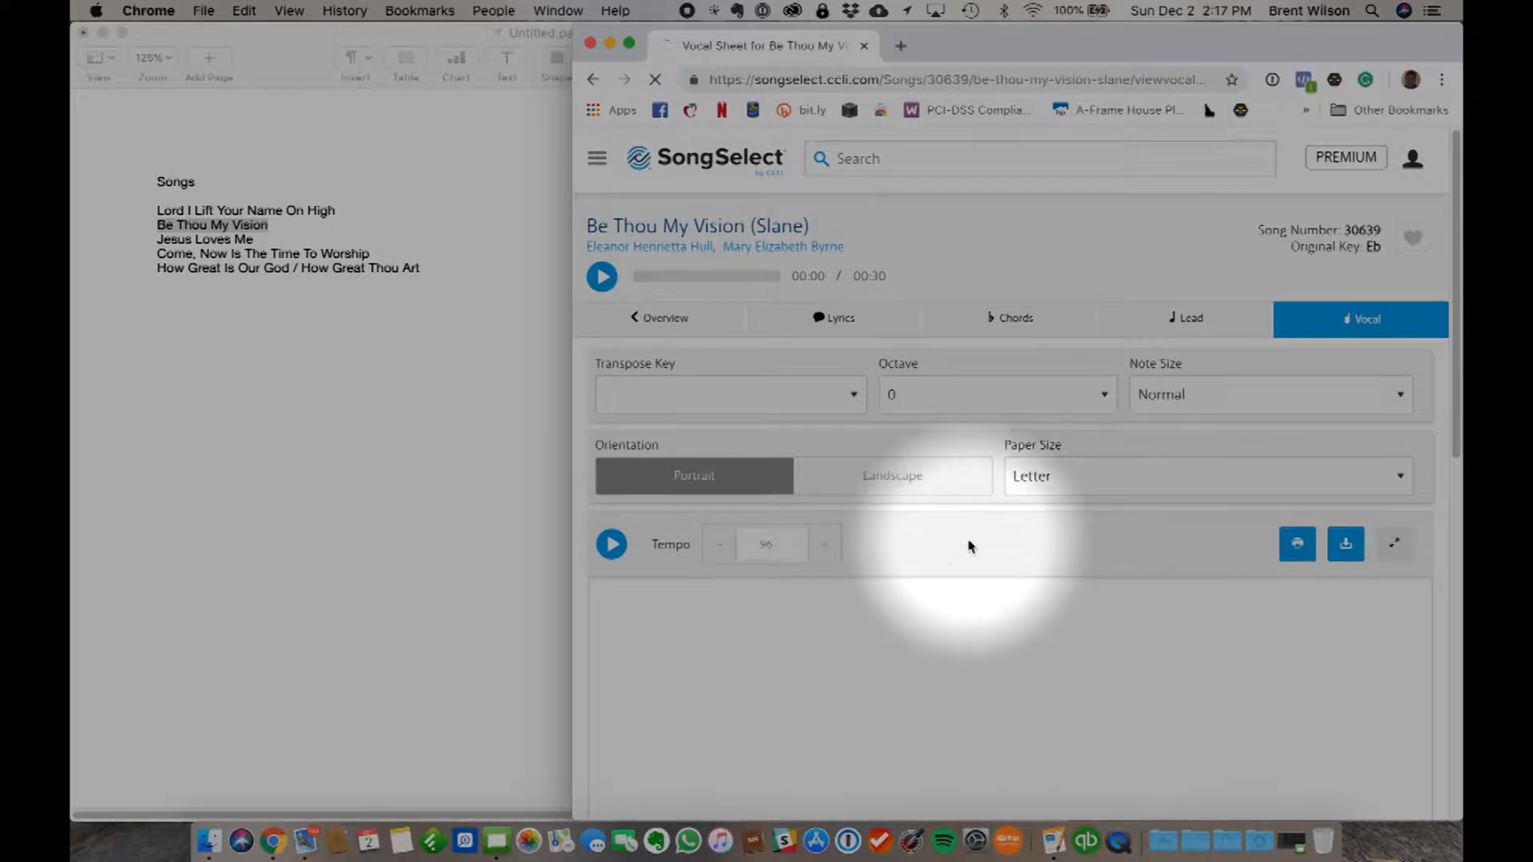
scroll(904, 535, "down", 5)
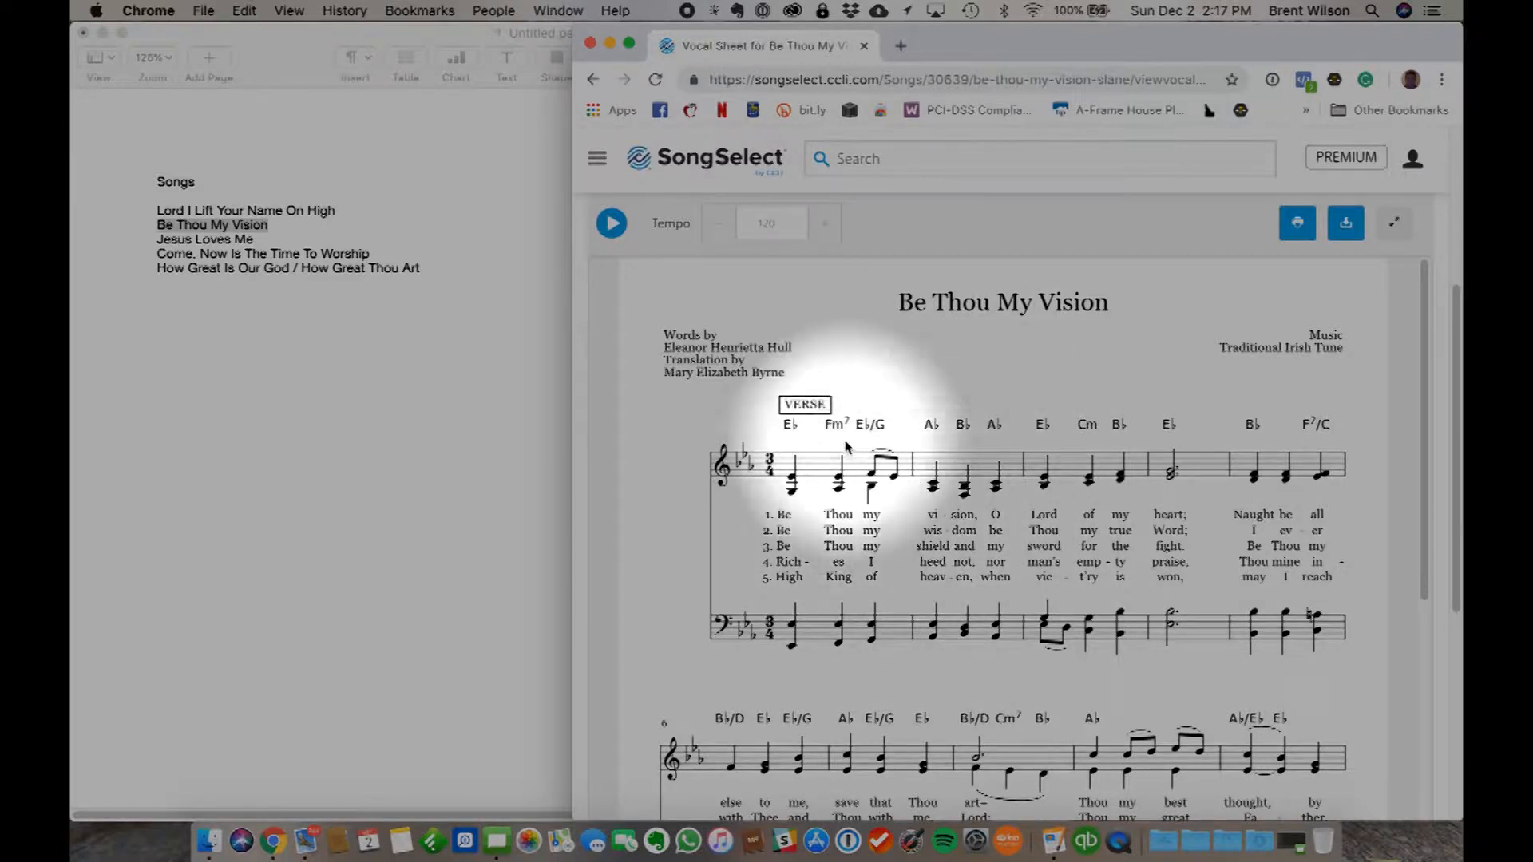
scroll(715, 279, "up", 3)
left_click(696, 255)
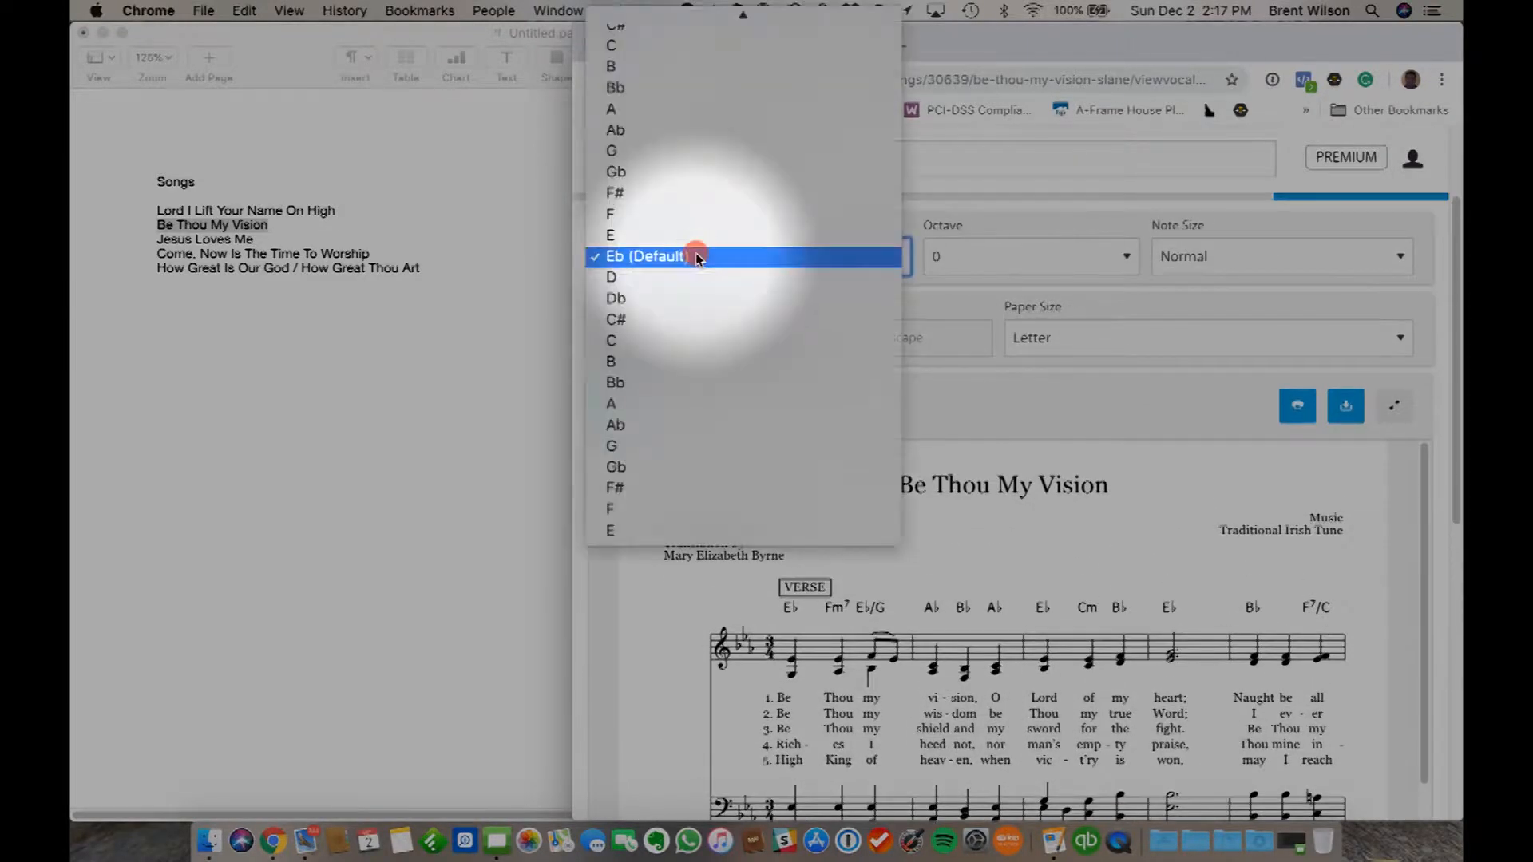
left_click(631, 279)
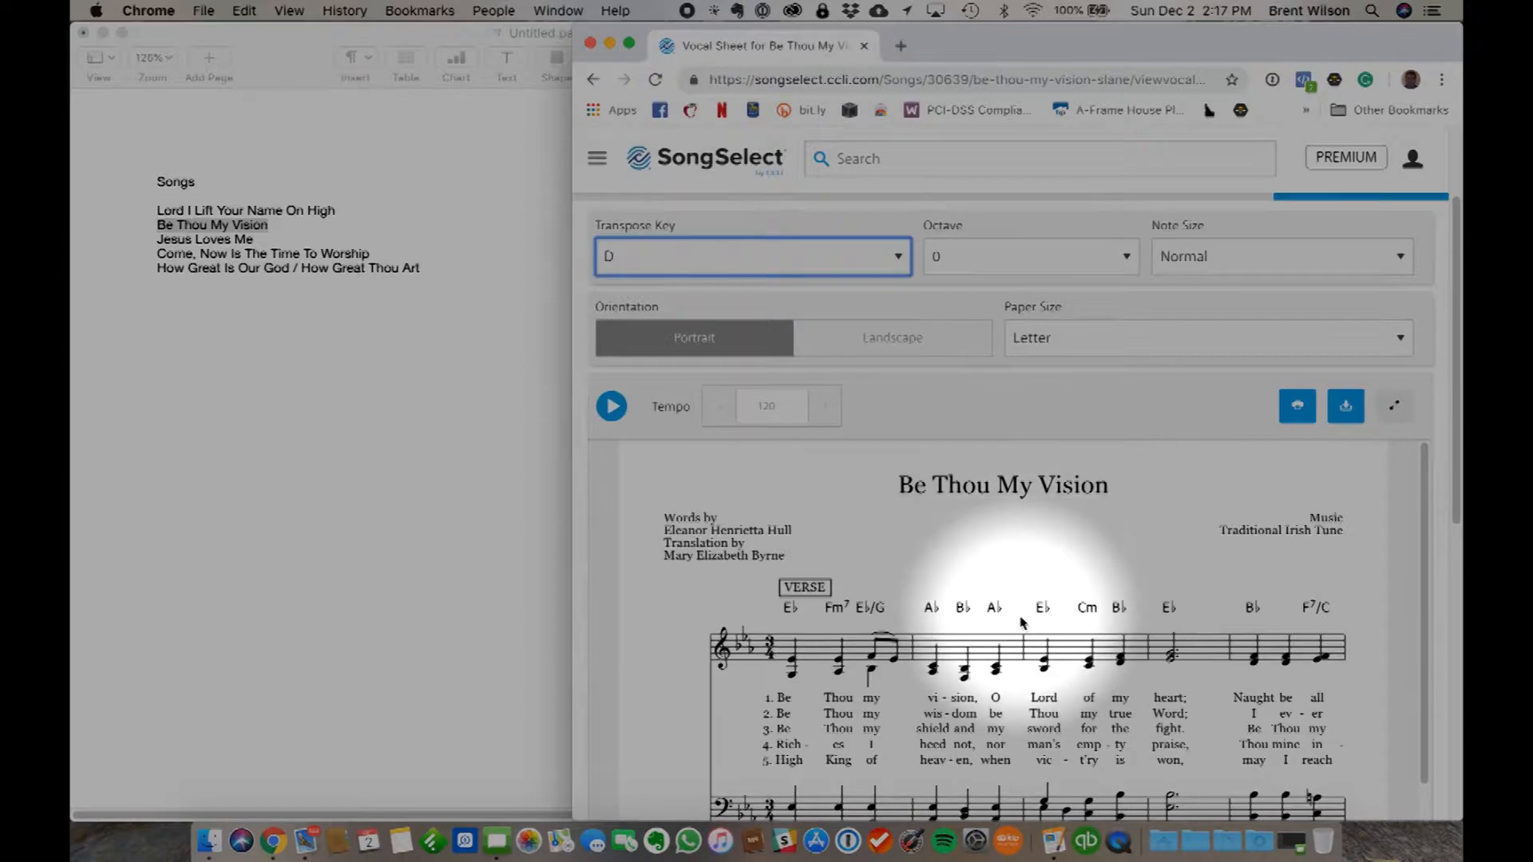
scroll(1010, 565, "down", 2)
scroll(1021, 621, "down", 5)
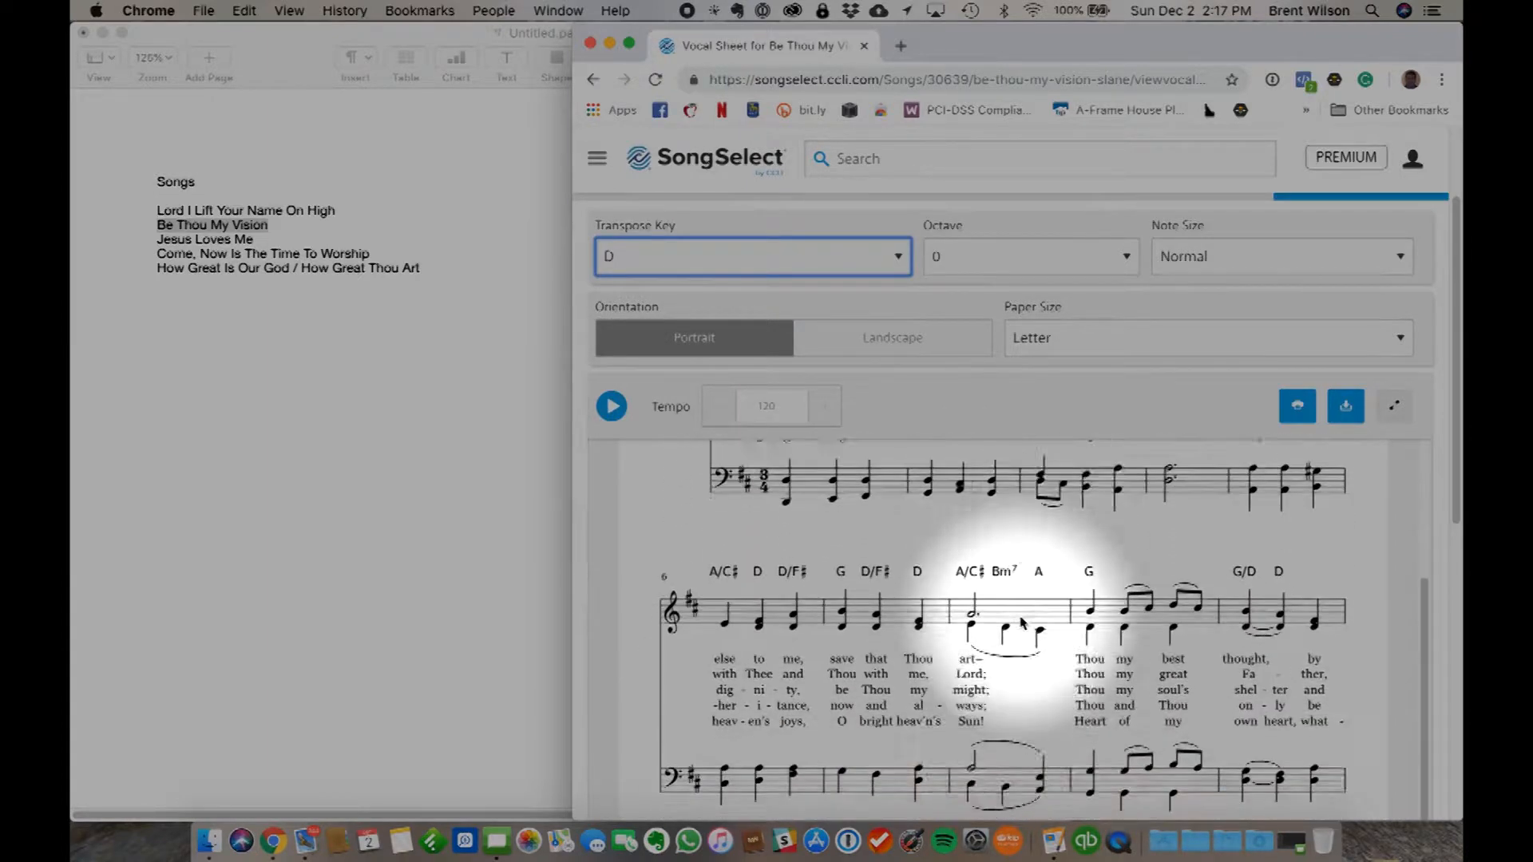
scroll(1022, 621, "up", 2)
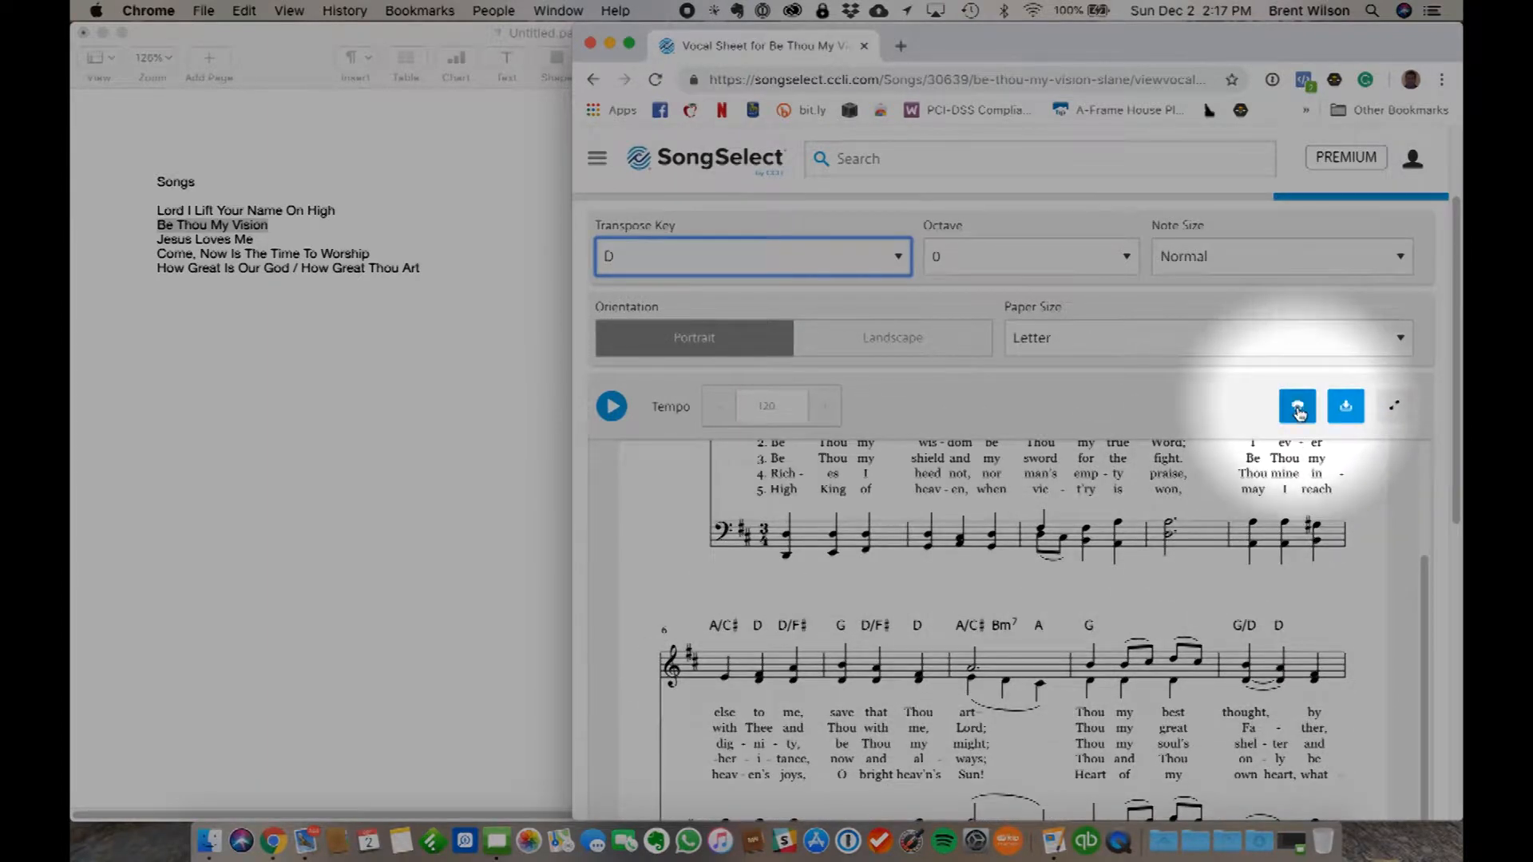
- Prepare the vocal sheet for printing, dismiss the print dialog, and download the sheet as a PDF
left_click(1297, 409)
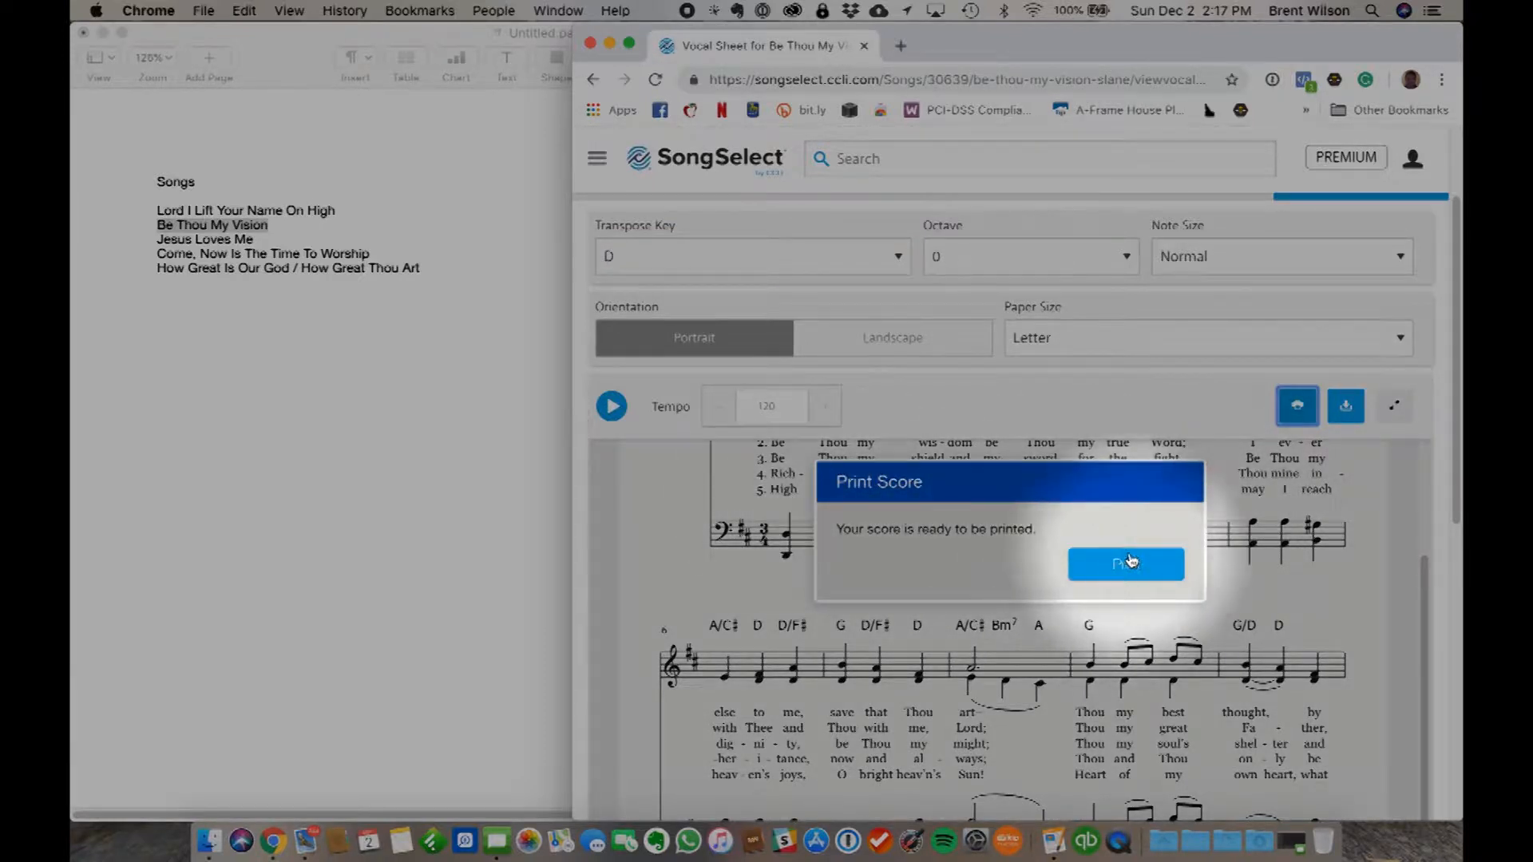
left_click(1217, 405)
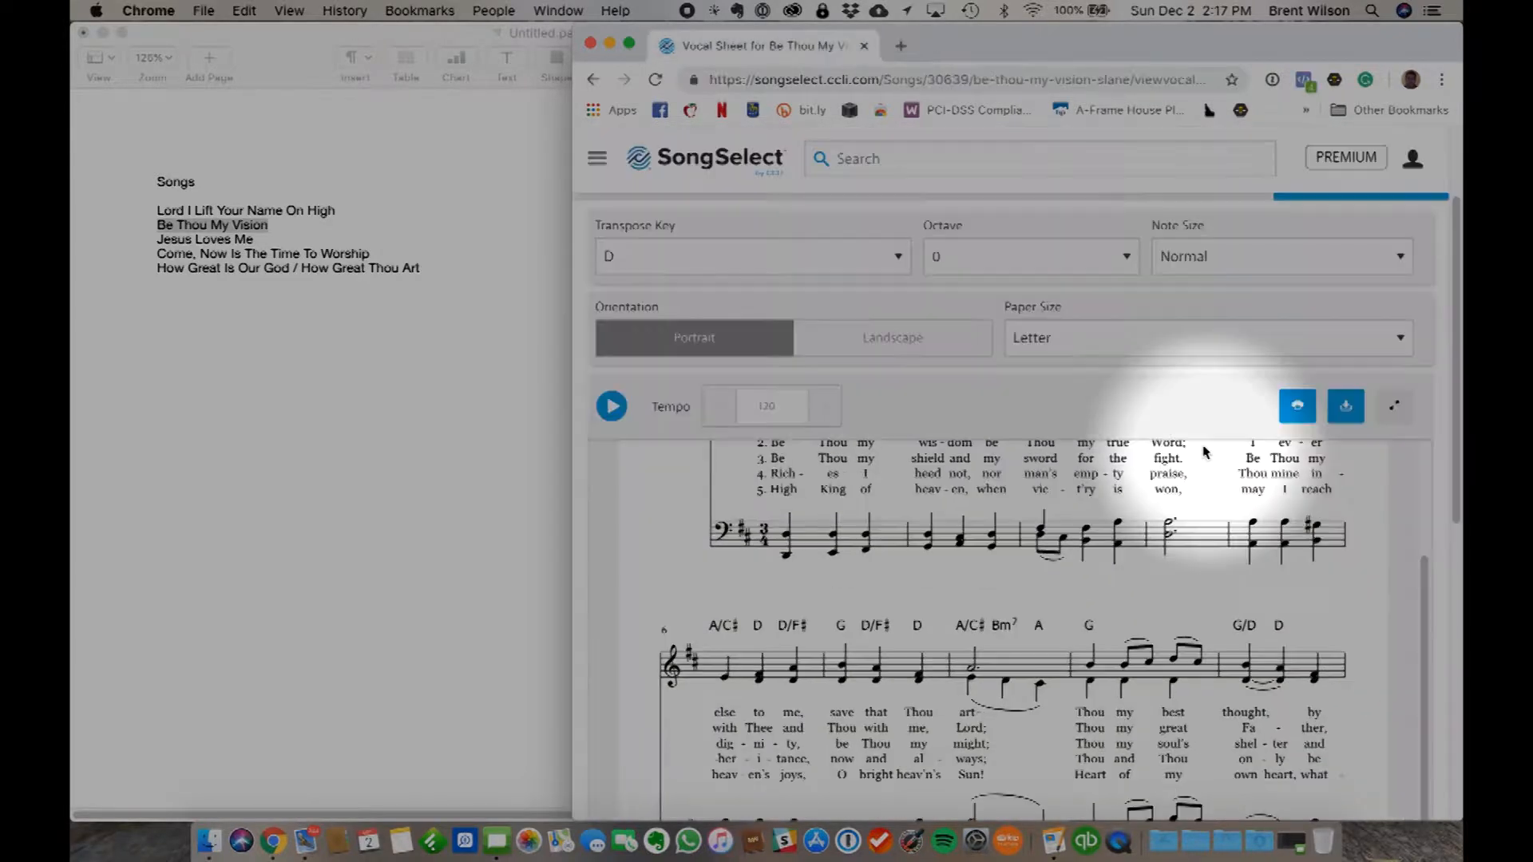
left_click(1346, 408)
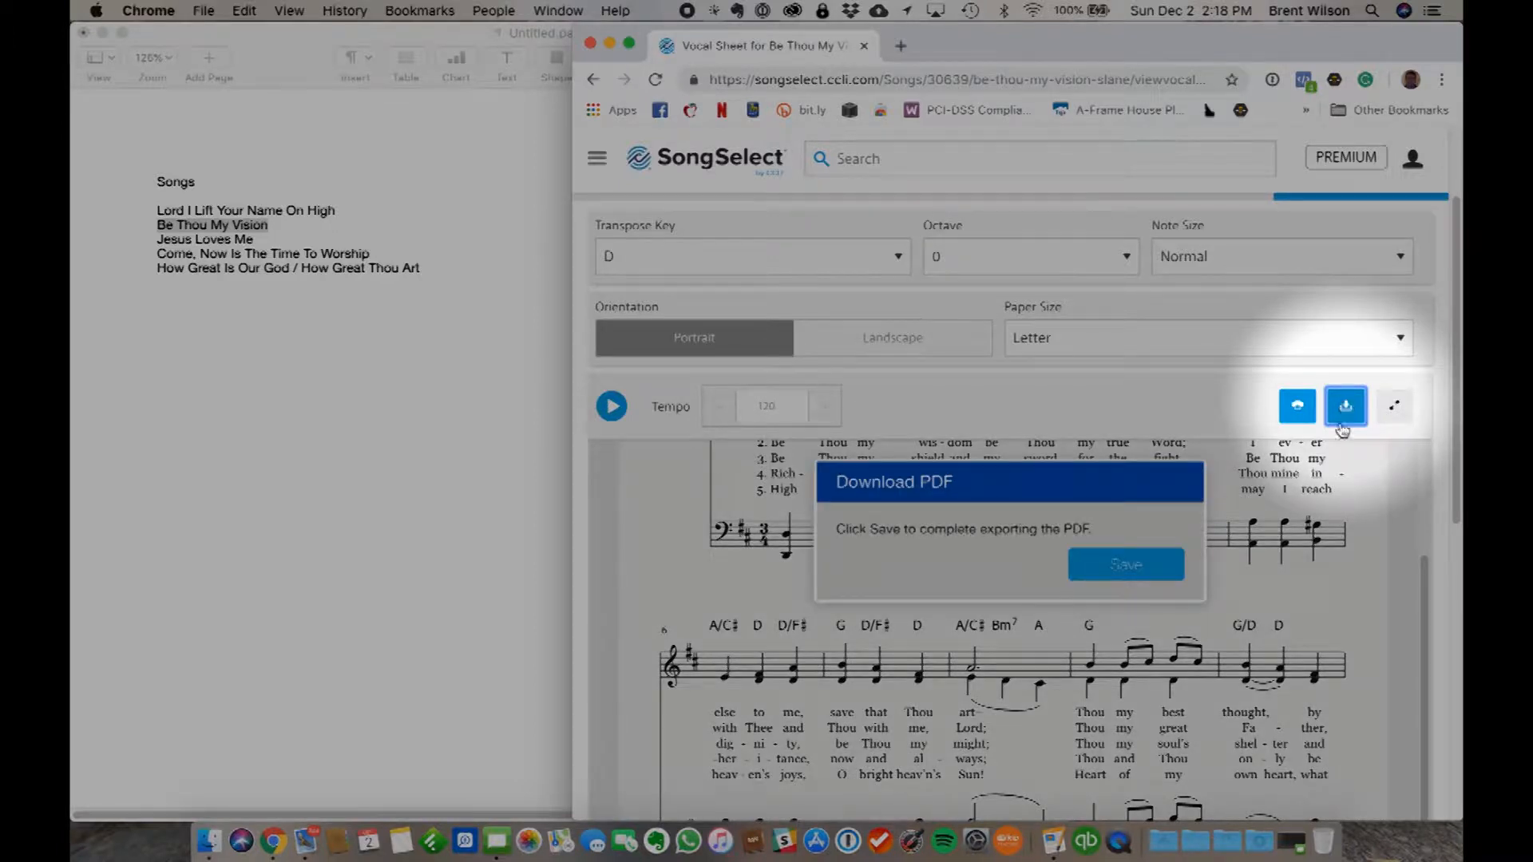
left_click(1108, 574)
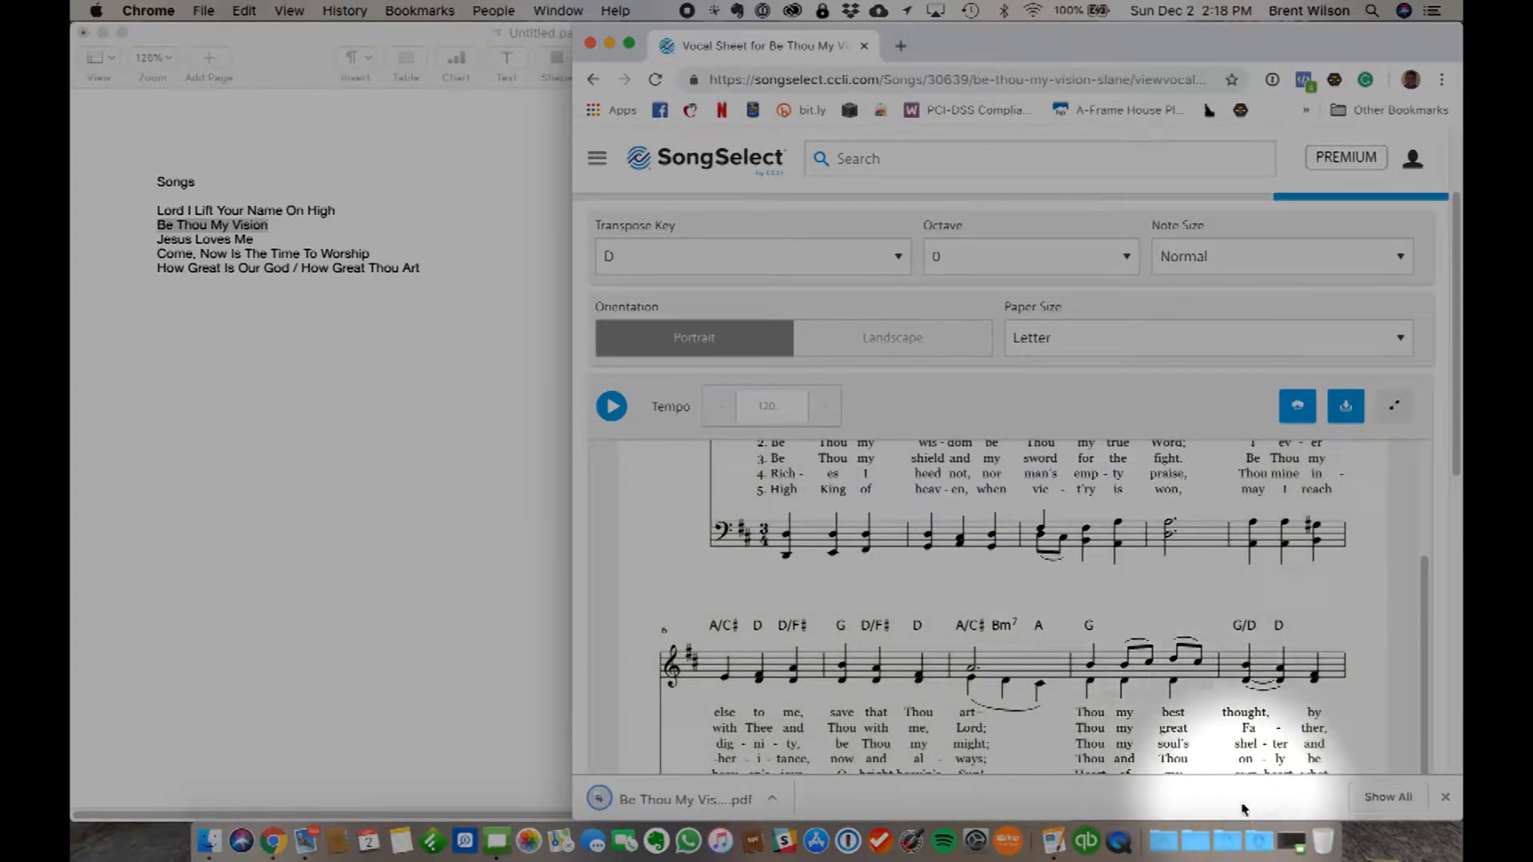
- Open the downloaded Be Thou My Vision PDF from the downloads folder, look through both pages, and close Preview
left_click(1259, 838)
left_click(576, 194)
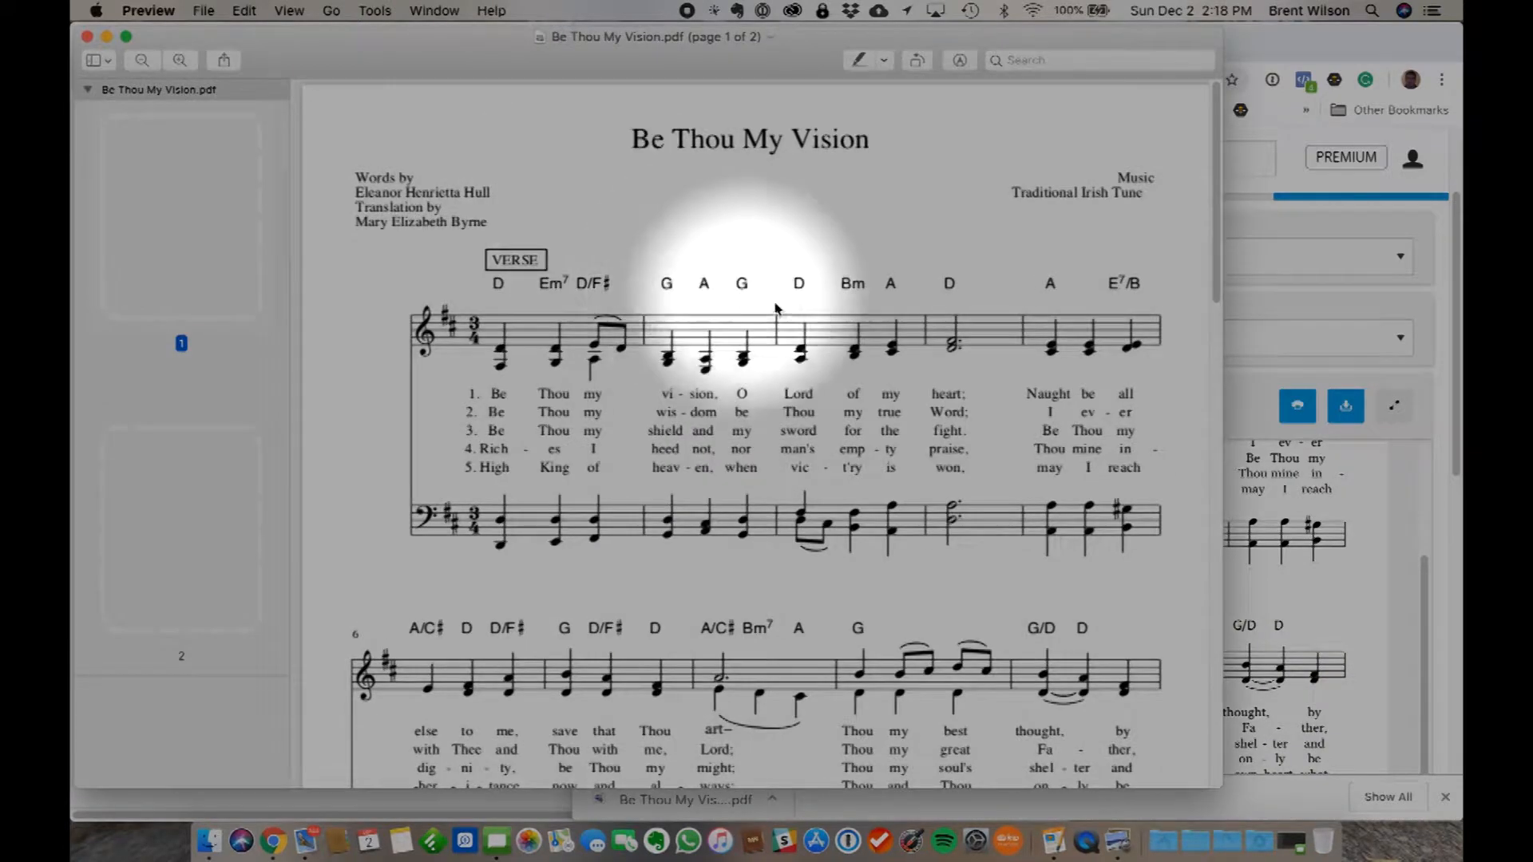
scroll(791, 506, "down", 15)
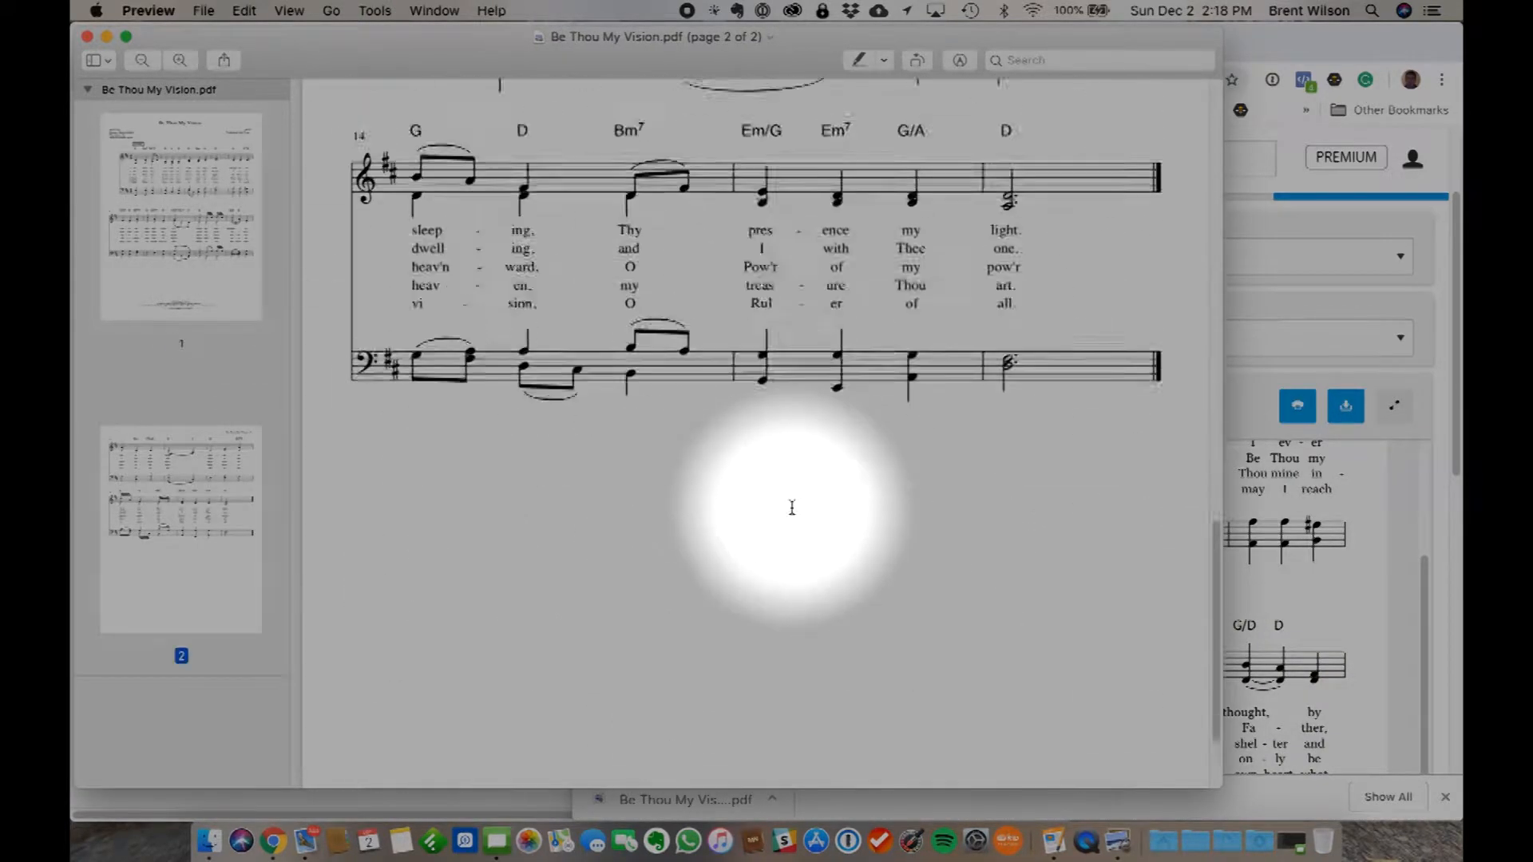
scroll(792, 507, "up", 15)
scroll(791, 507, "down", 10)
scroll(791, 507, "up", 10)
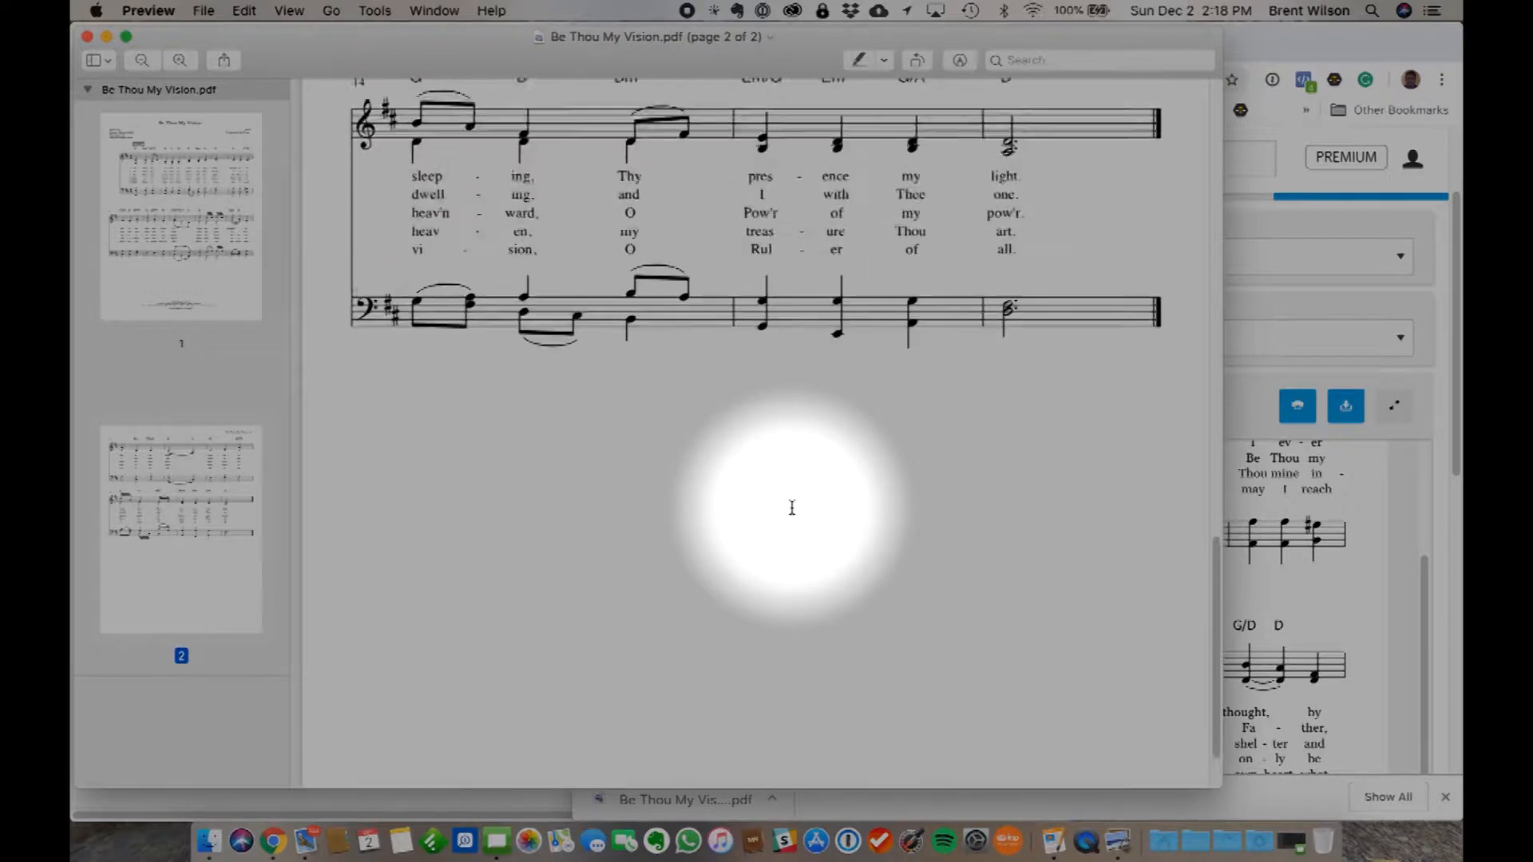
scroll(791, 507, "down", 1)
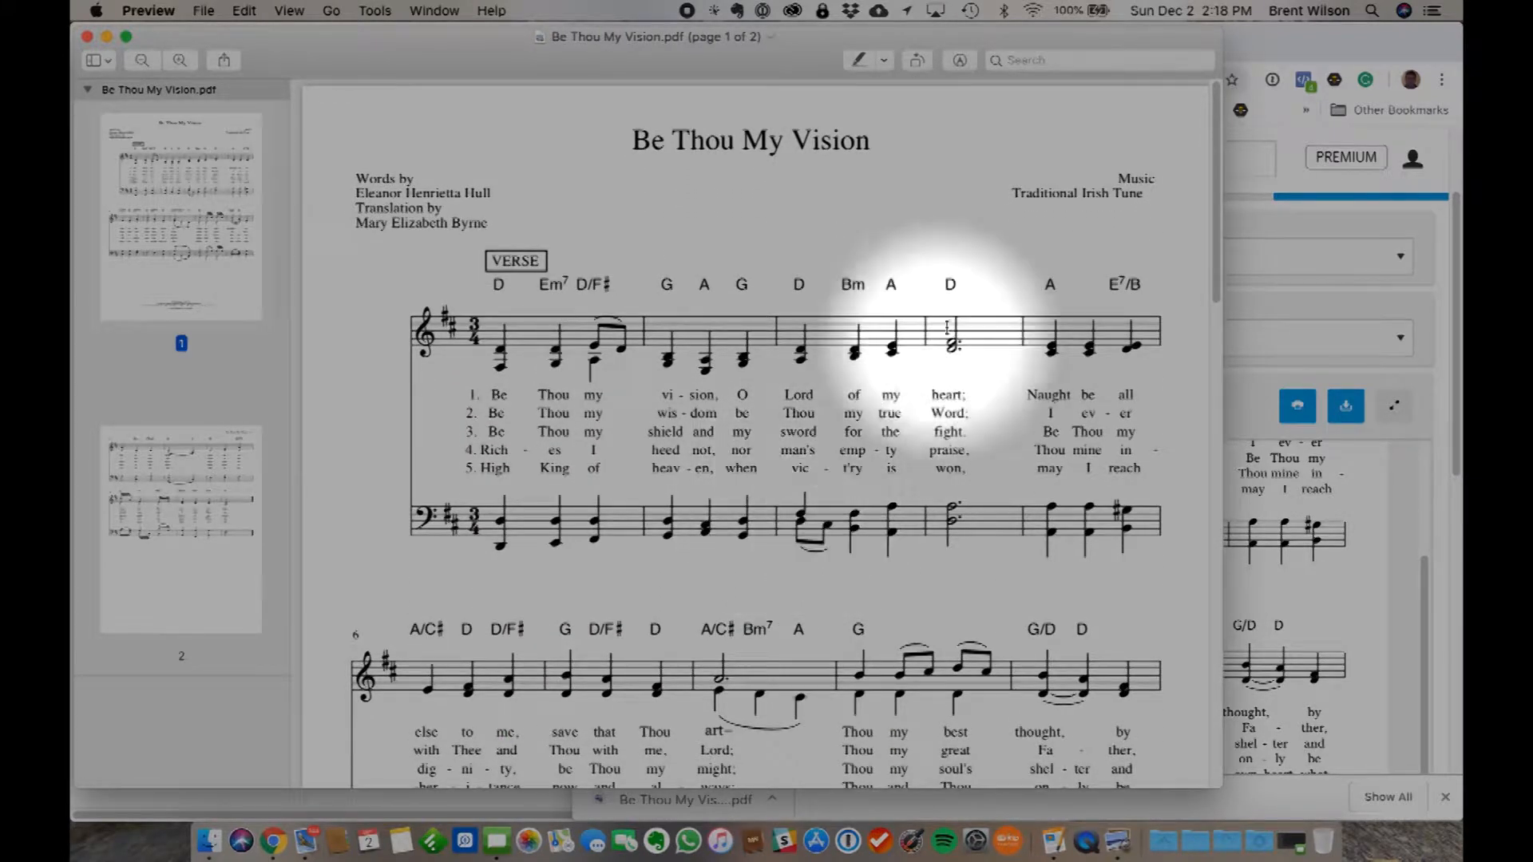
key("super+q")
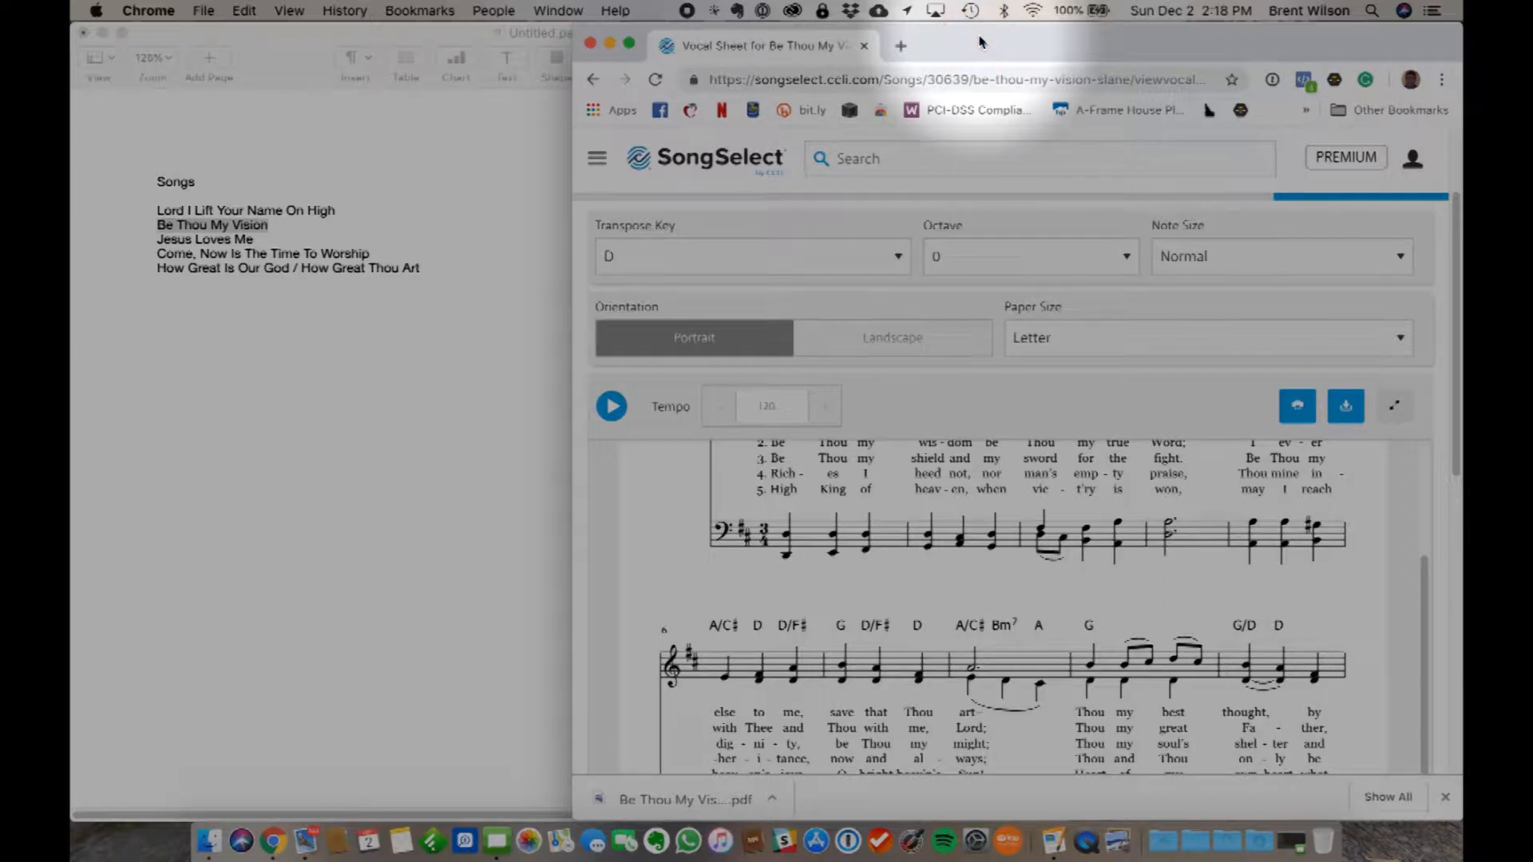
- Quit the browser and select the five song titles under the Songs heading in the Pages document
key("super+q")
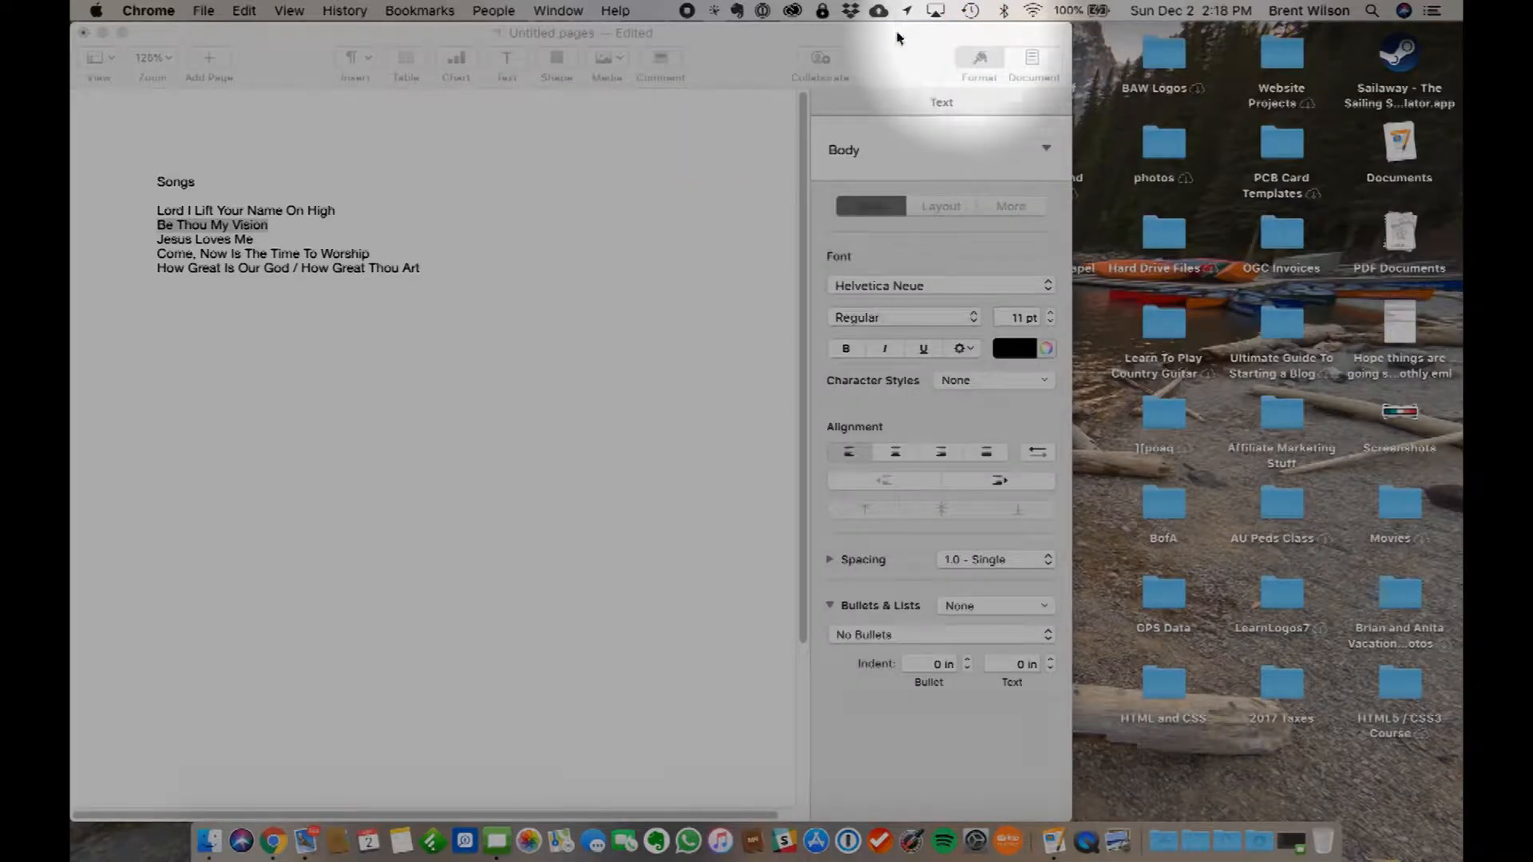
left_click(744, 38)
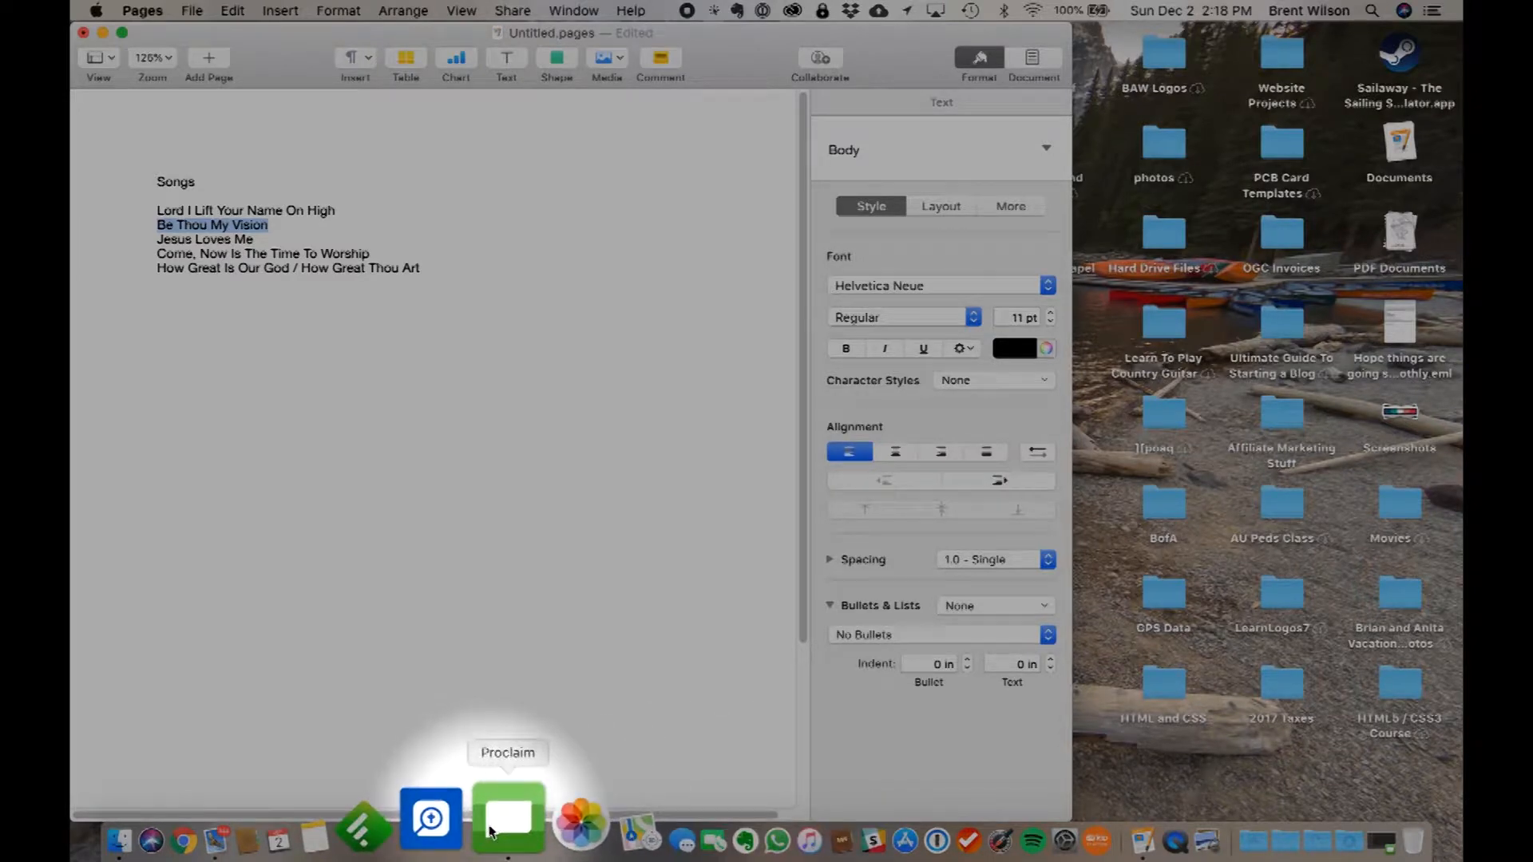
left_click(235, 437)
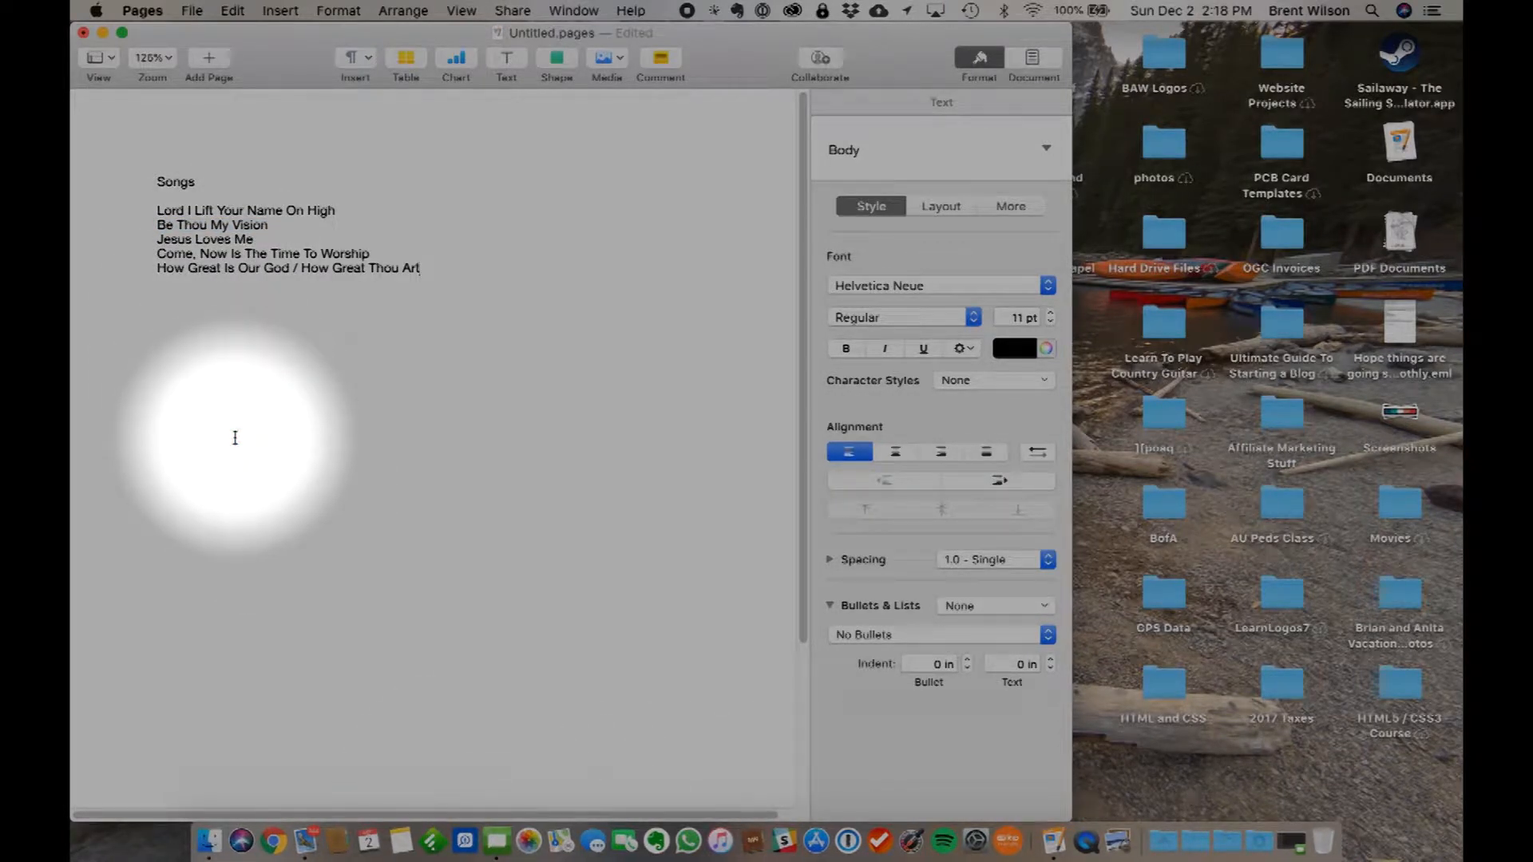
left_click_drag(157, 214, 438, 274)
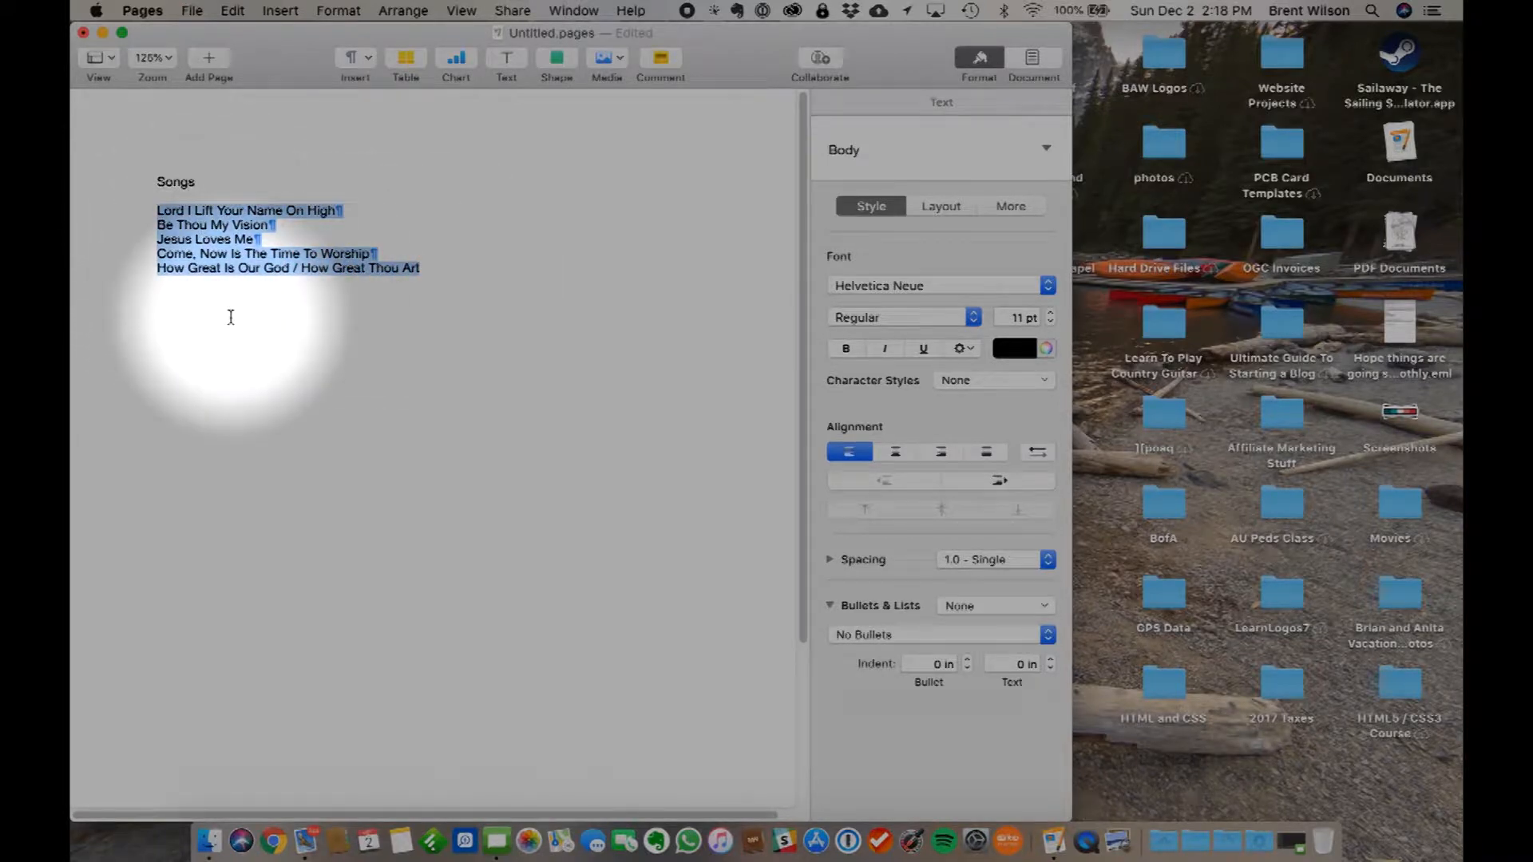
- Switch to Proclaim and create a blank presentation named Praise Team Song Slide Demo
left_click(497, 840)
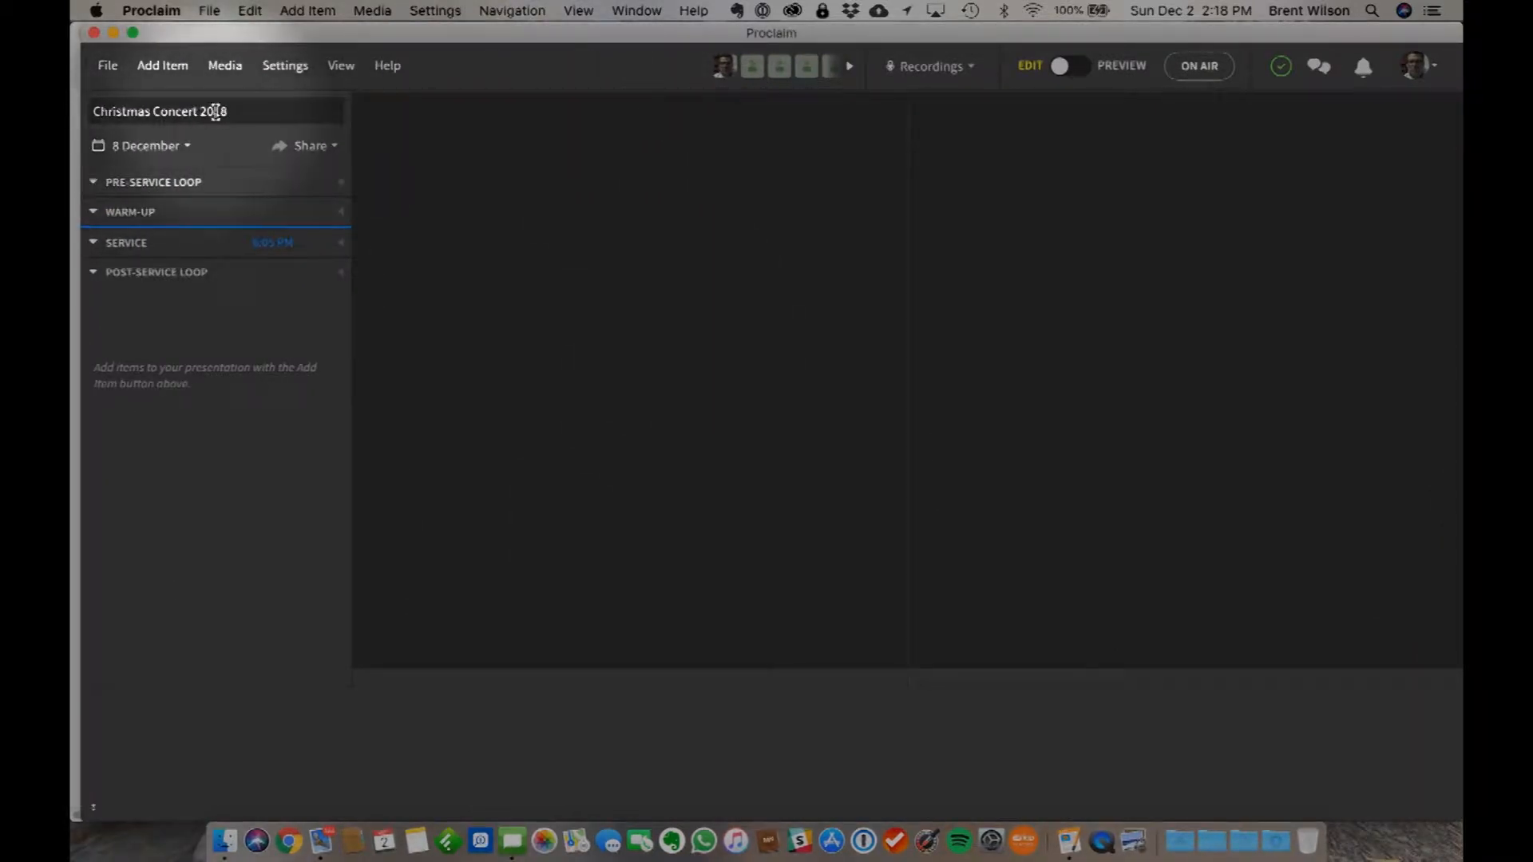
left_click(109, 66)
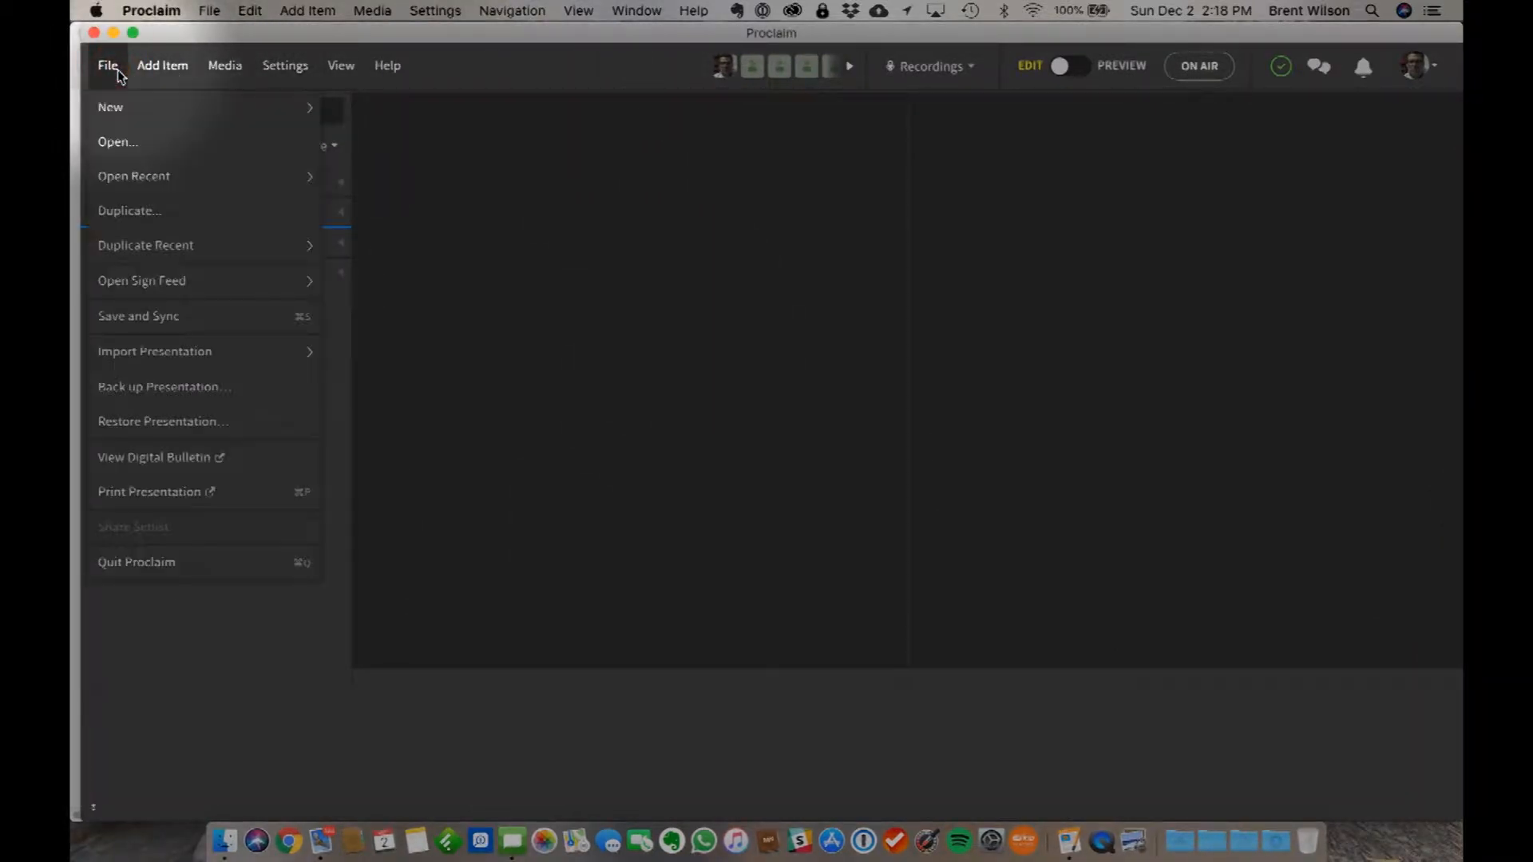
mouse_move(168, 182)
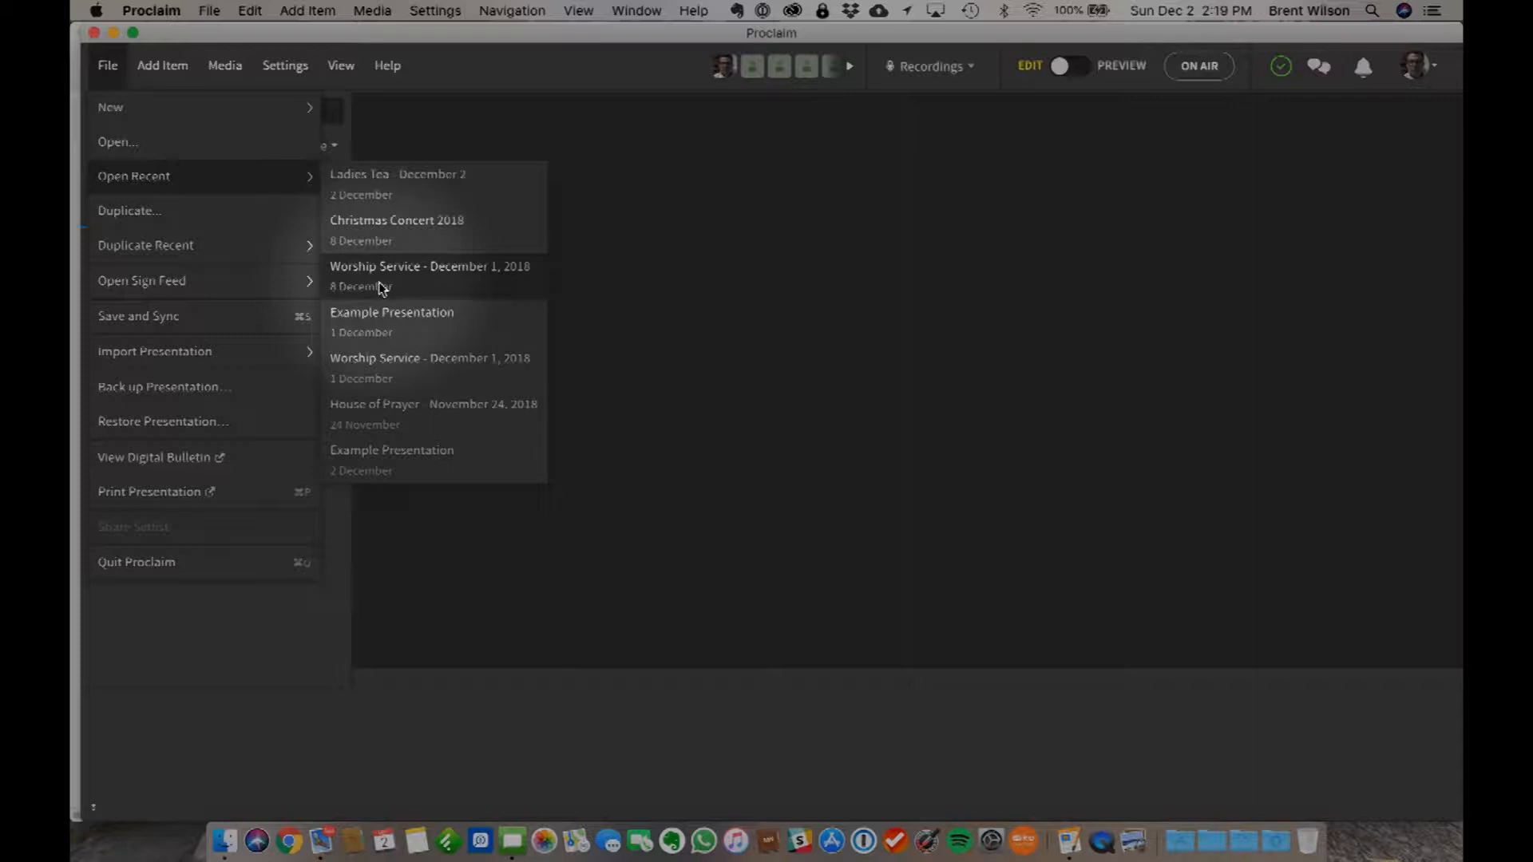
mouse_move(131, 113)
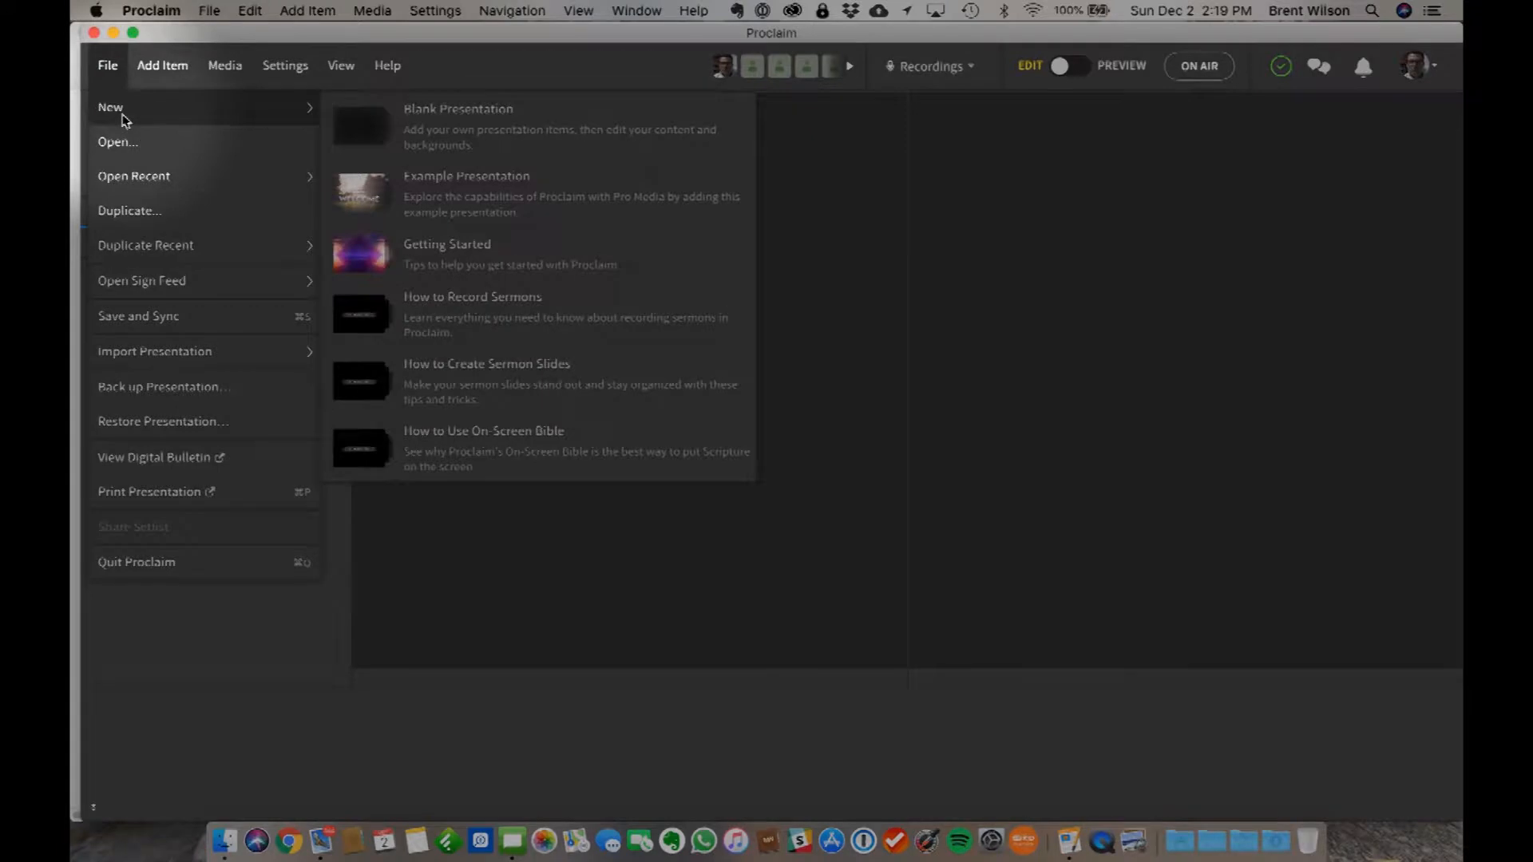
left_click(445, 134)
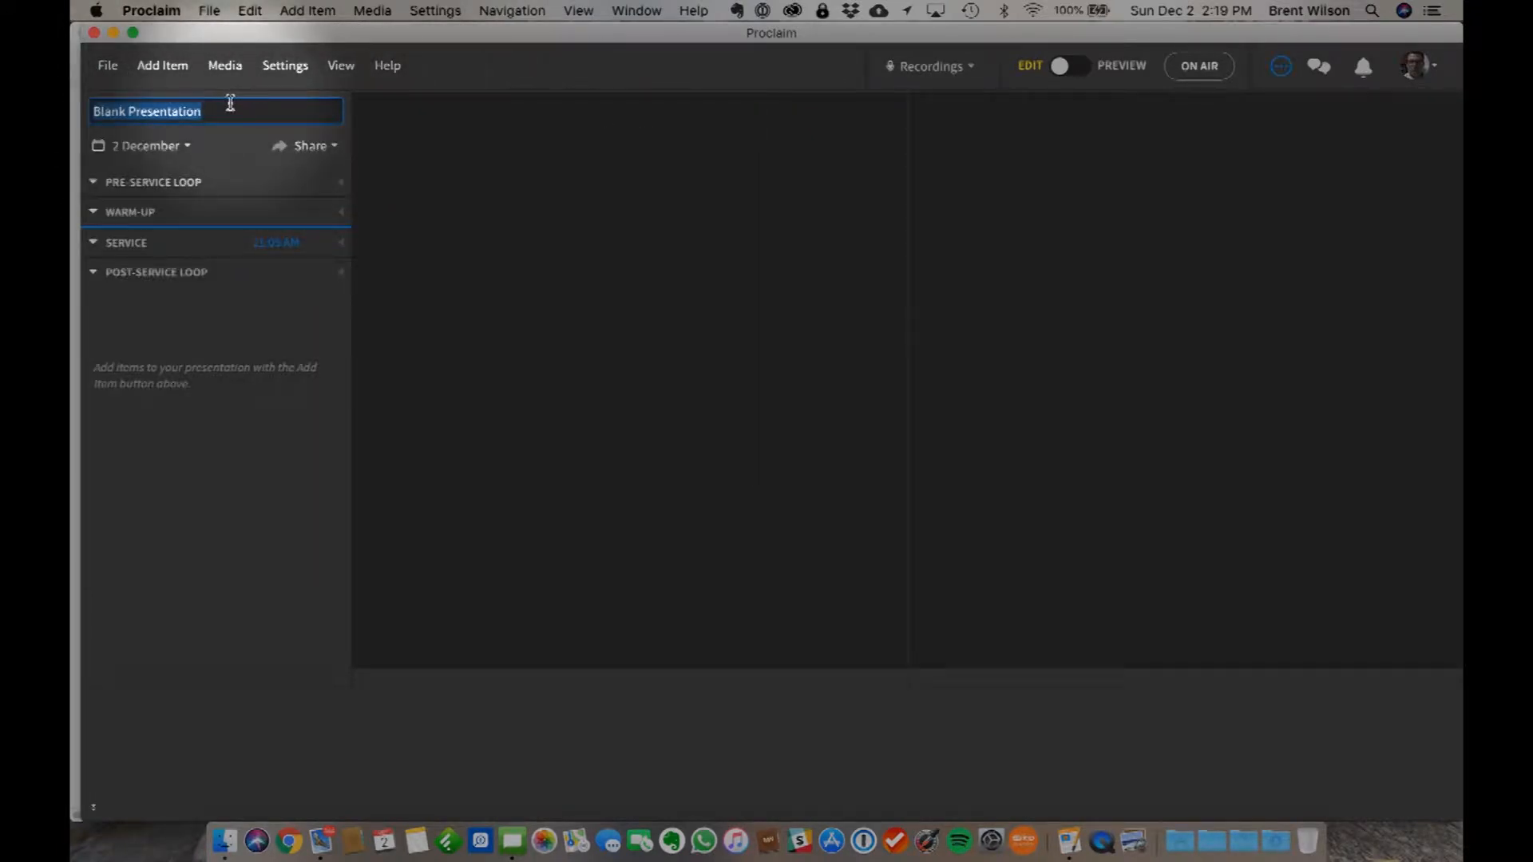
type("Praise Team Song Slide Demo")
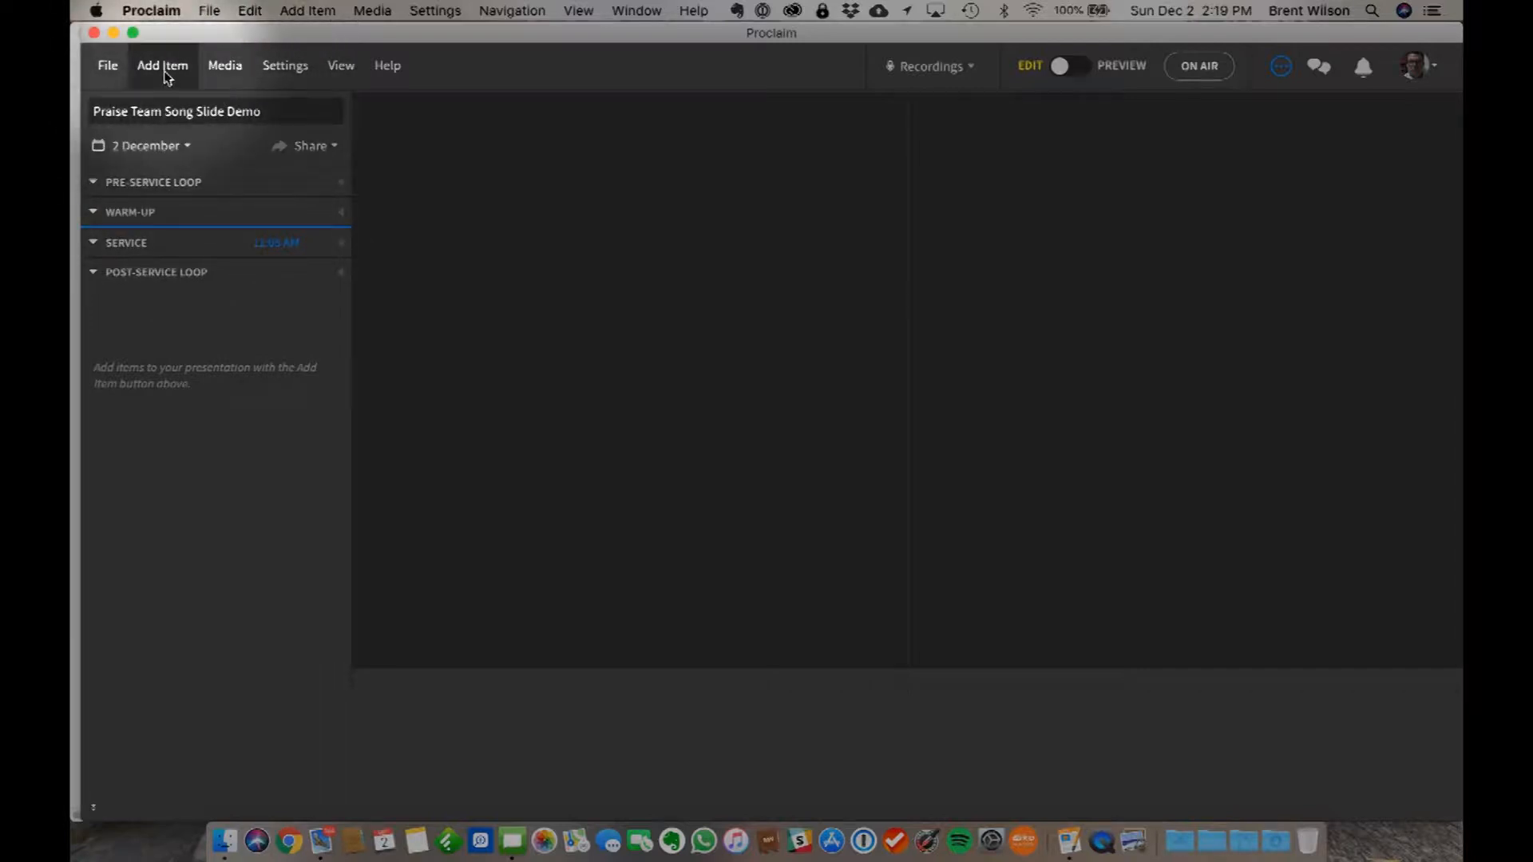
- Arrange the Pages and Proclaim windows side by side so the song list stays visible beside the presentation
left_click_drag(80, 113, 384, 122)
left_click_drag(281, 59, 198, 58)
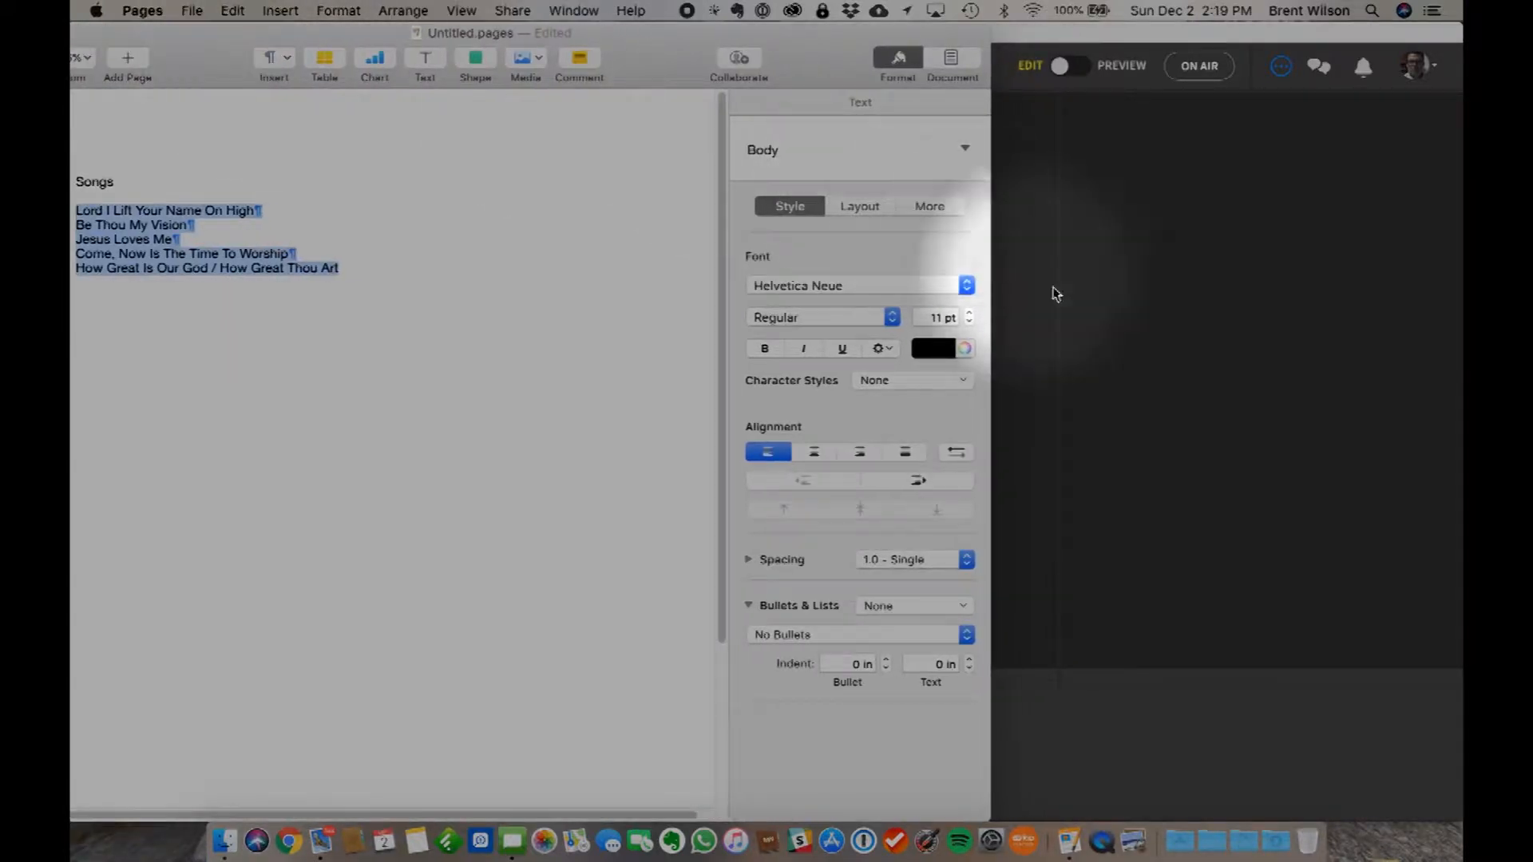
left_click(1078, 315)
left_click_drag(390, 99, 342, 96)
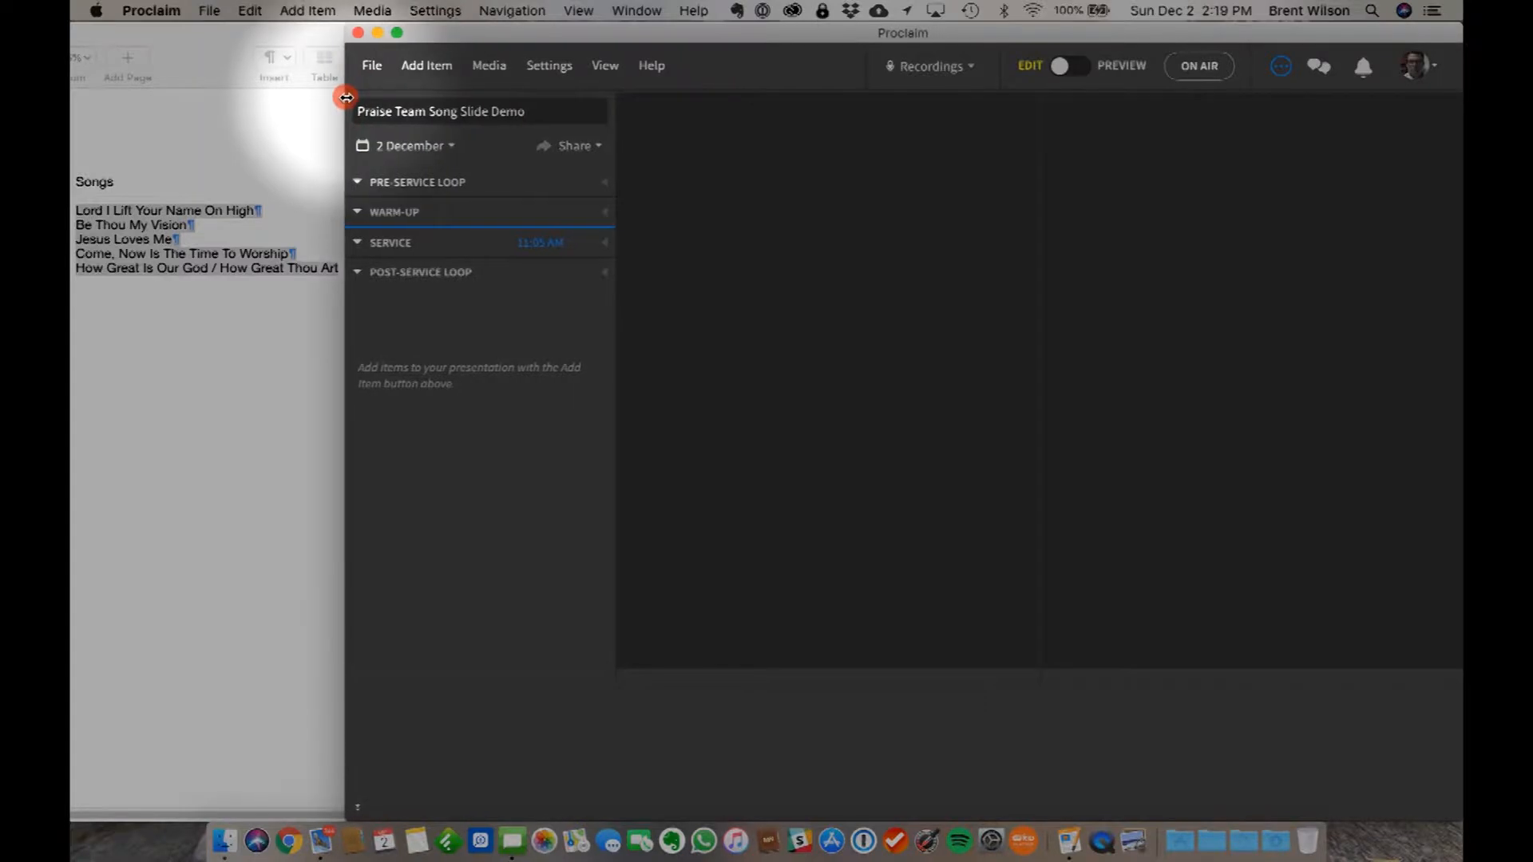
- Add a Song item to the Service section, search for "Lord I Lift", and load the first SongSelect match, Lord I Lift Your Name On High
left_click(415, 70)
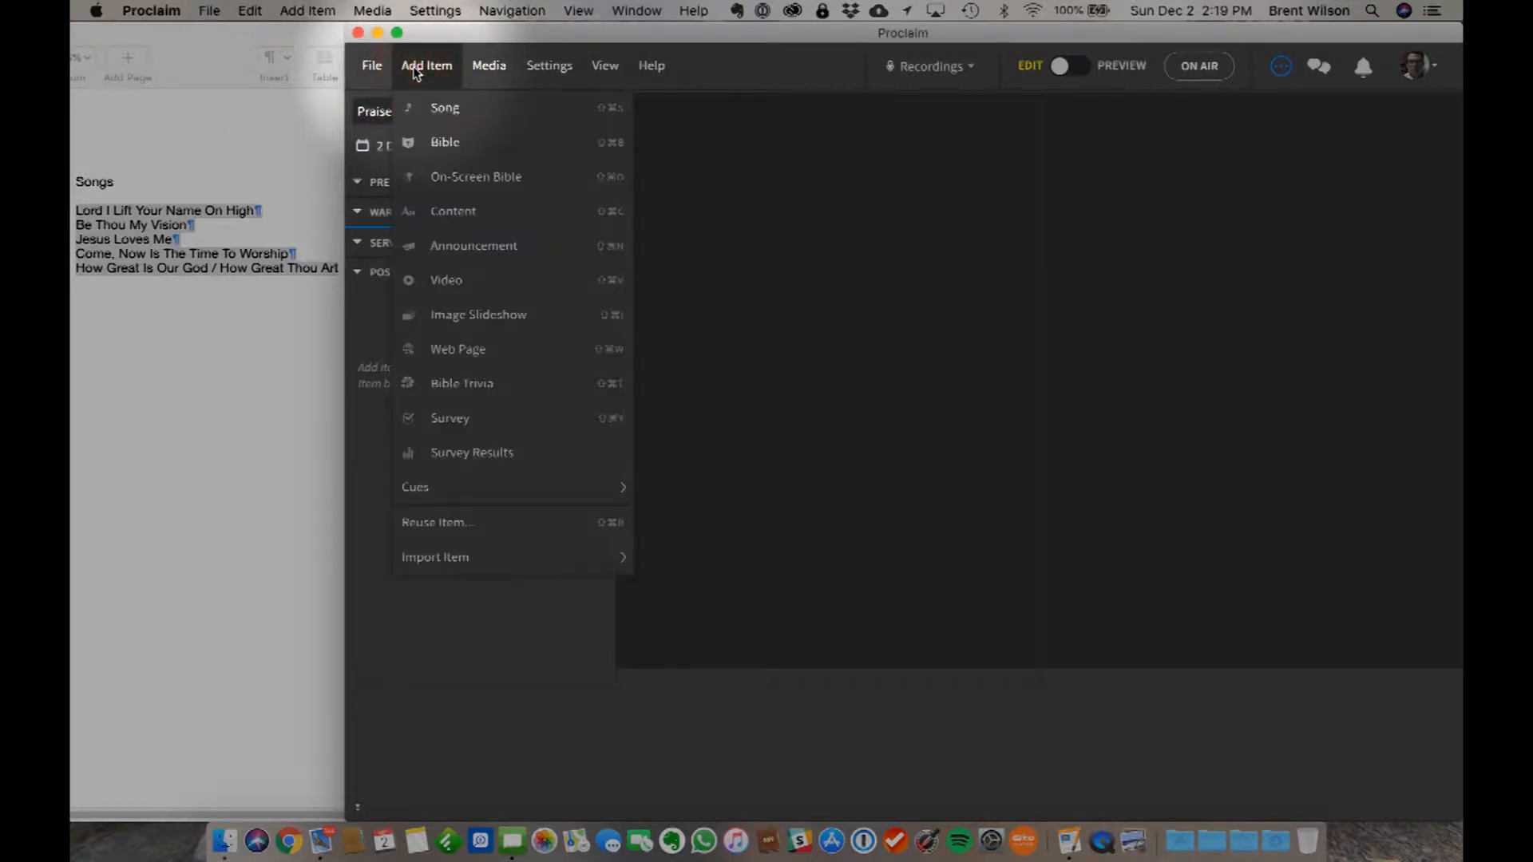
left_click(447, 115)
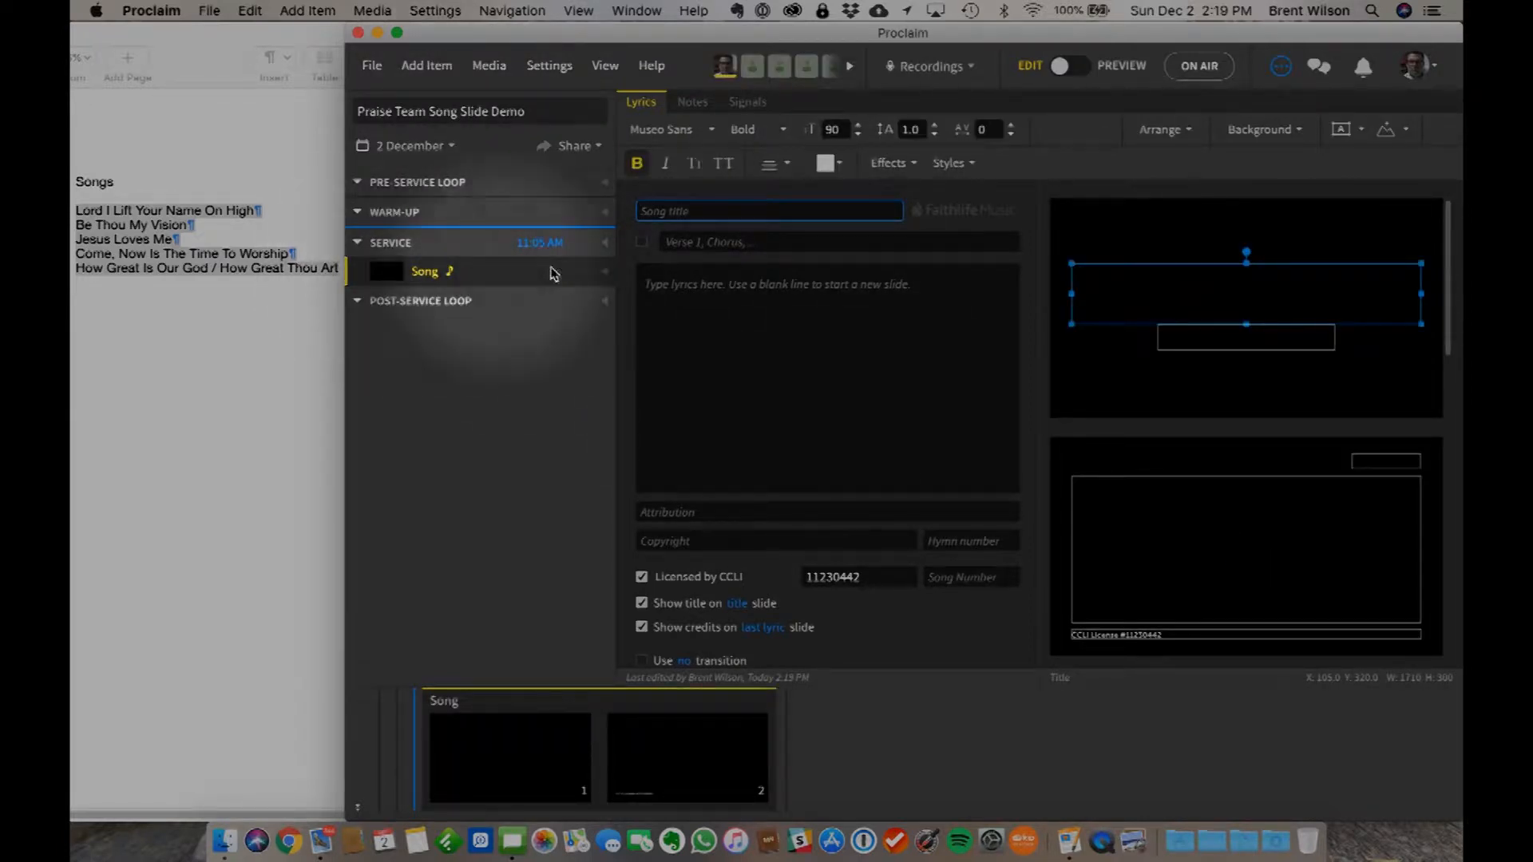
left_click(692, 215)
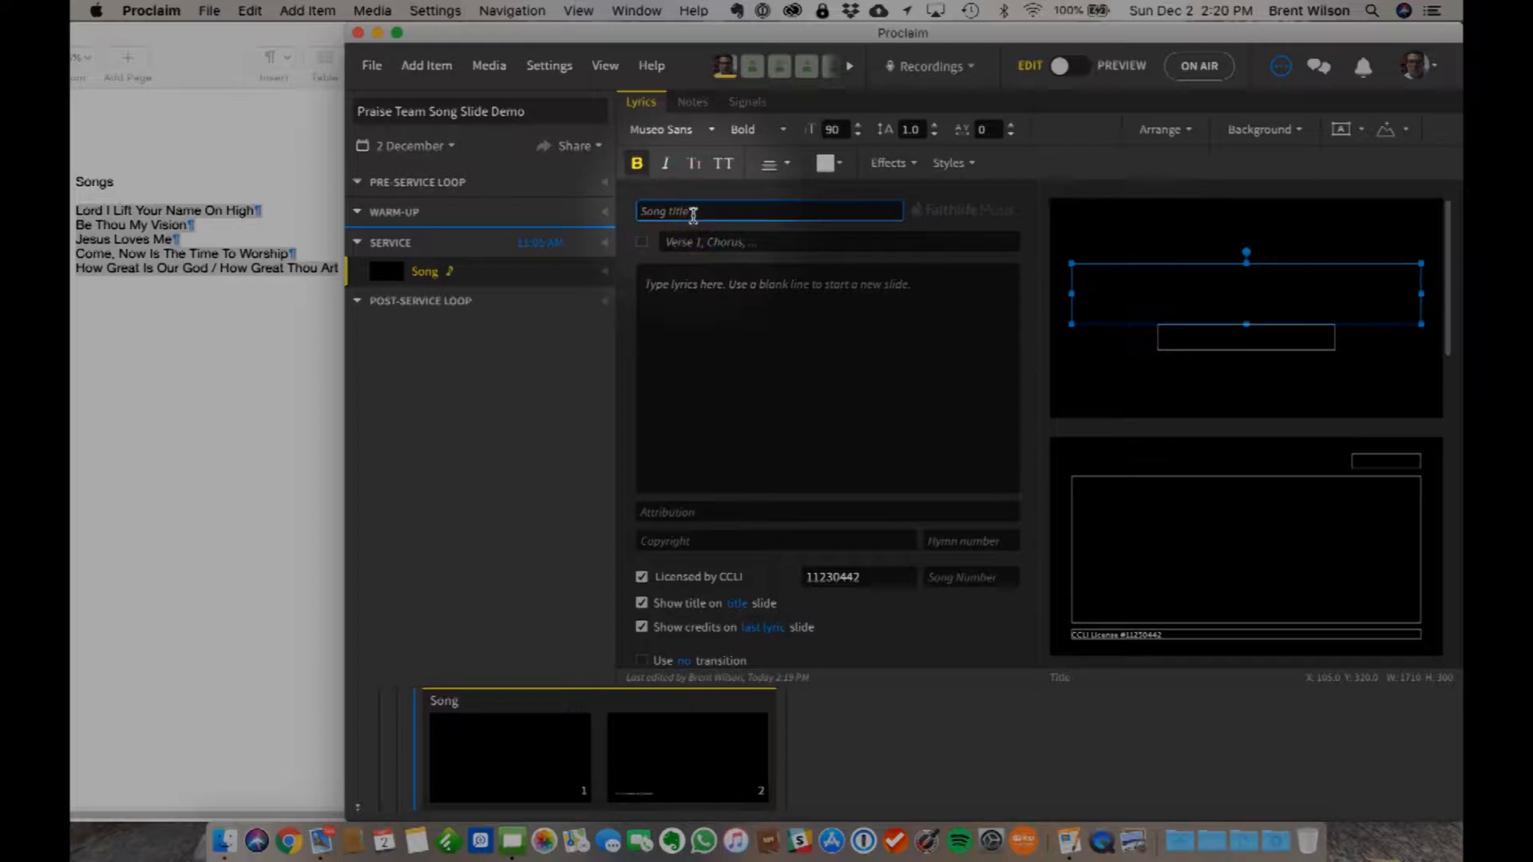
type("Lord I Lift")
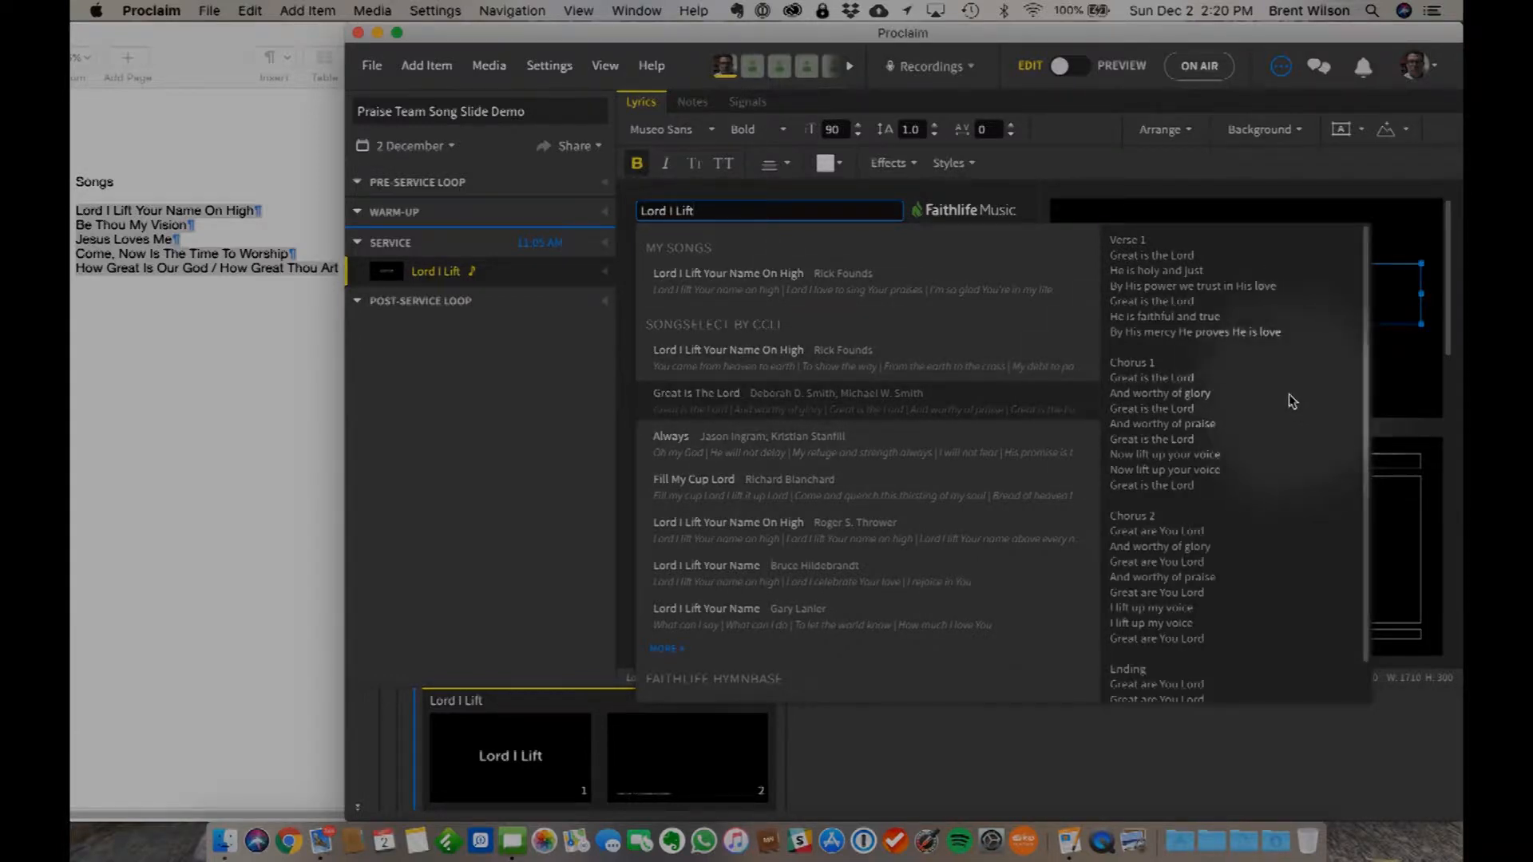
scroll(1173, 574, "down", 2)
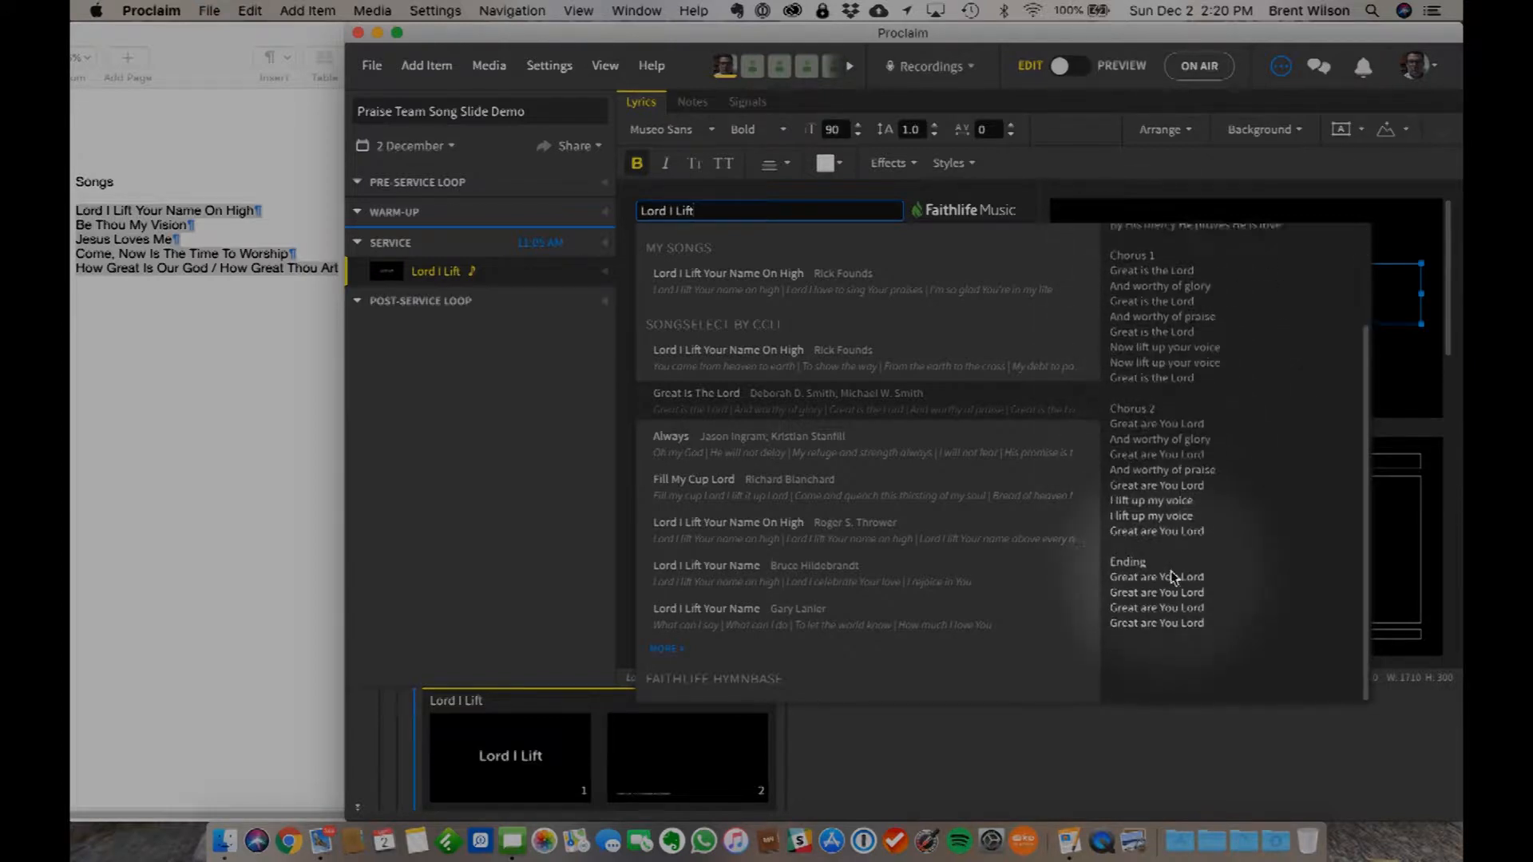
scroll(1172, 575, "up", 2)
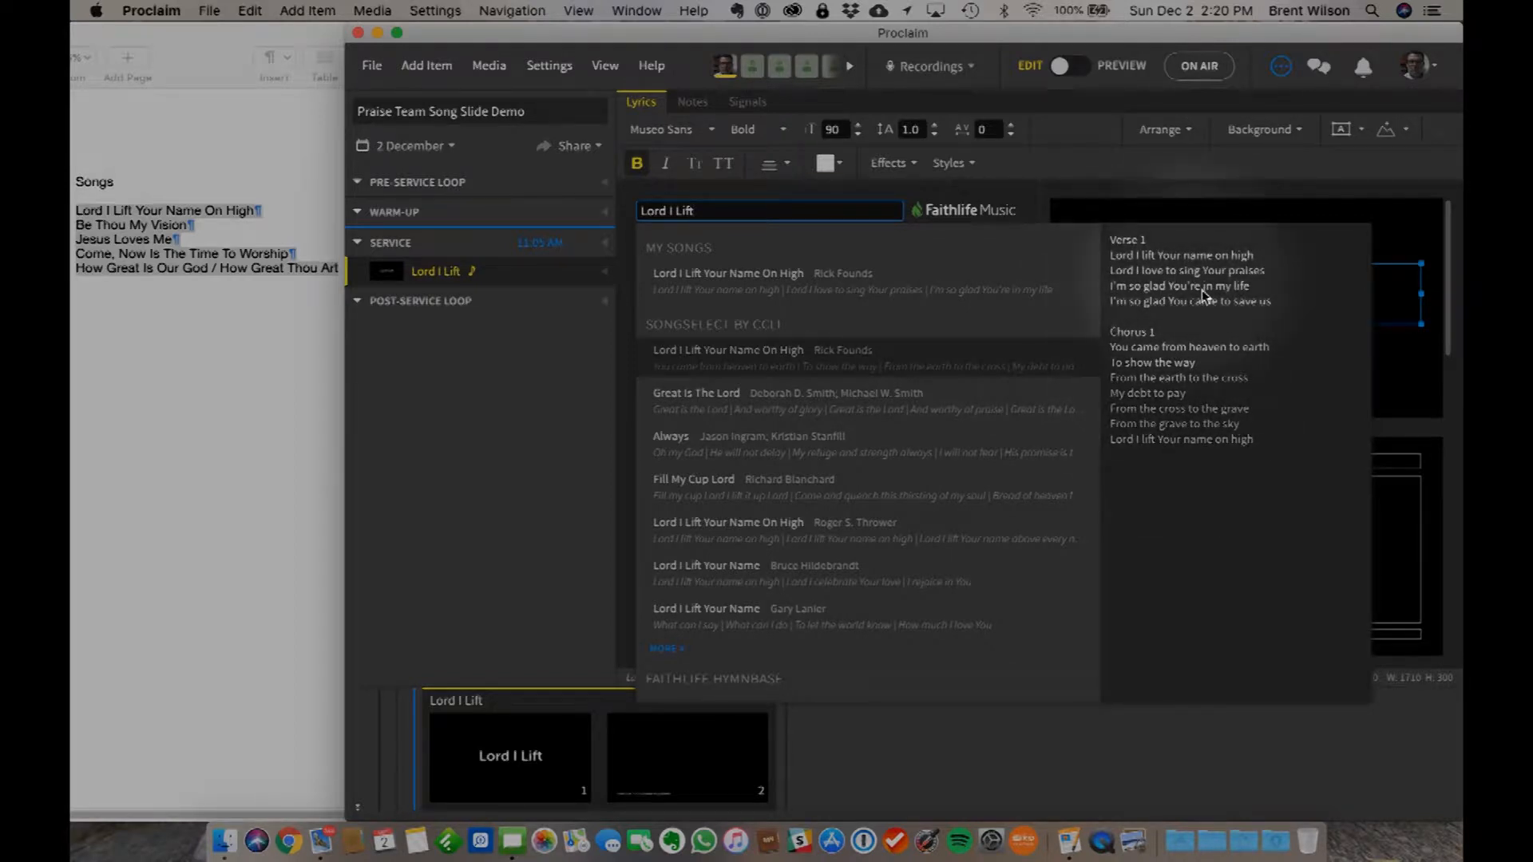
left_click(742, 350)
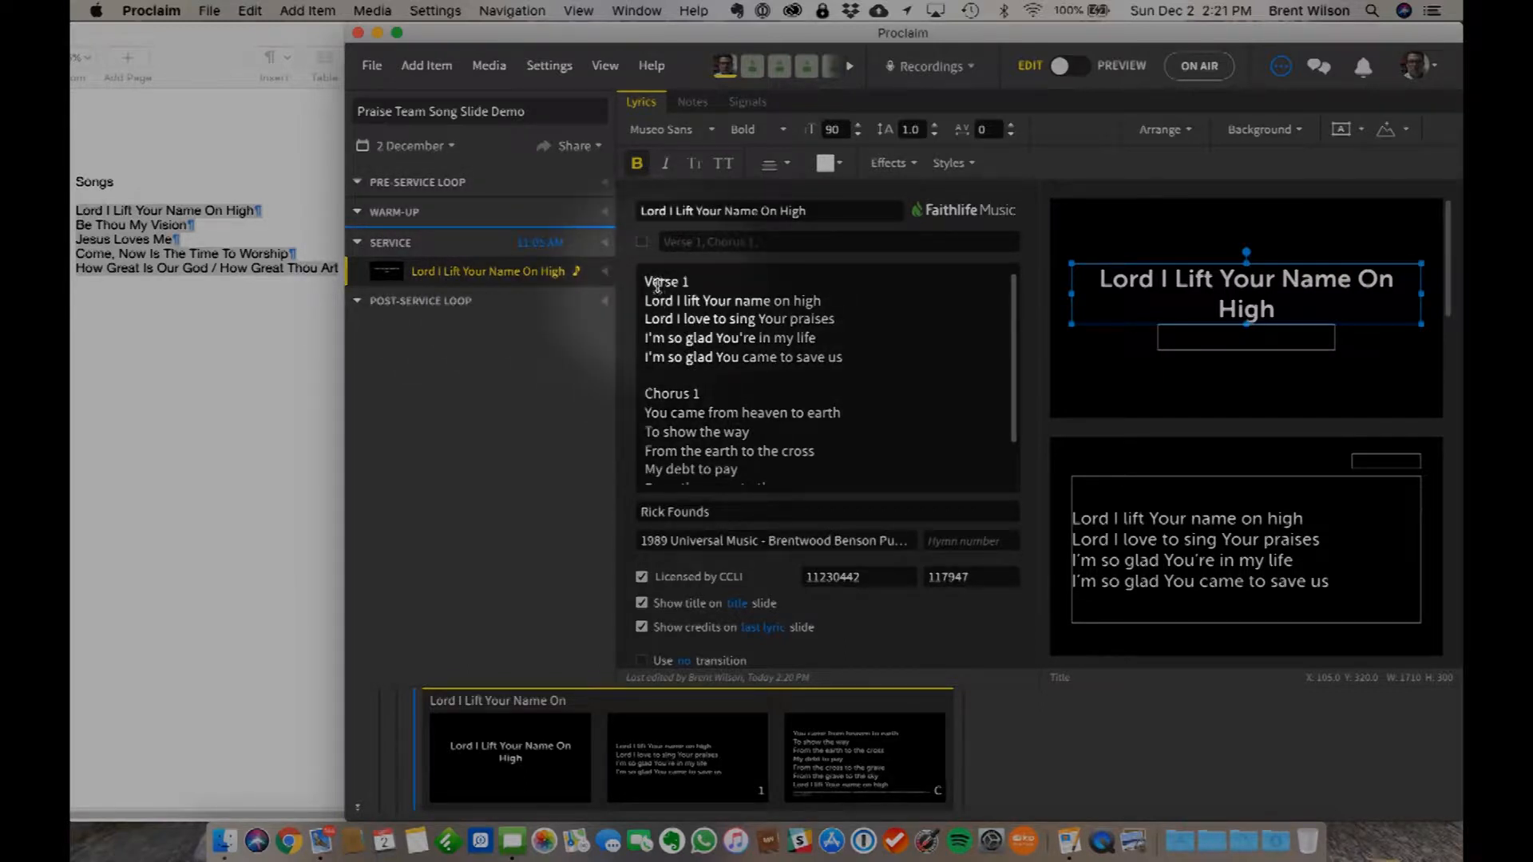
- Review the loaded lyrics and look through the song's title, verse and chorus slides, including the credits on the last one
scroll(680, 343, "down", 2)
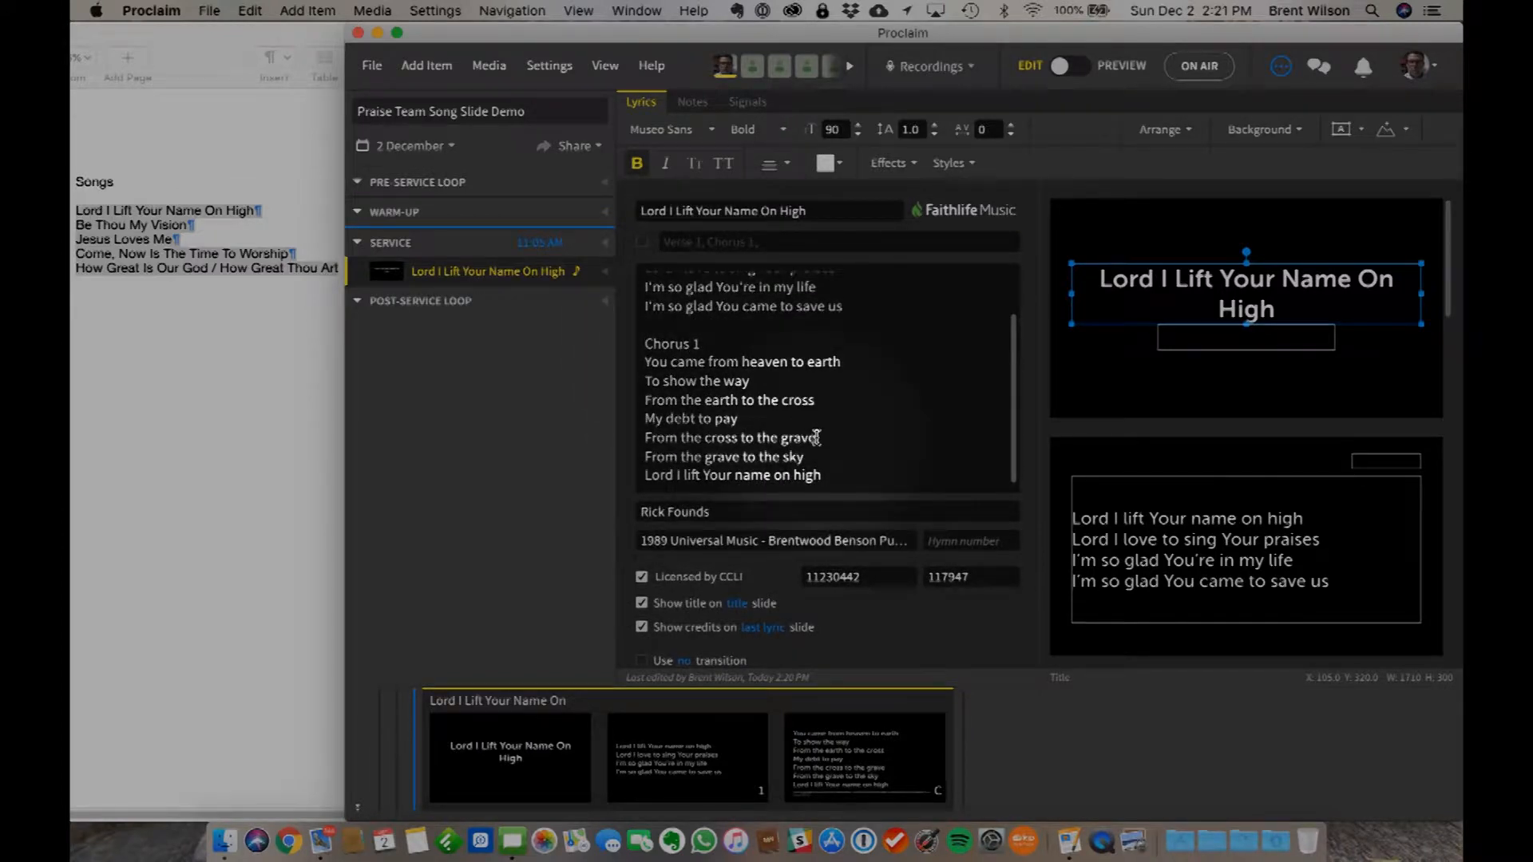
left_click(1114, 372)
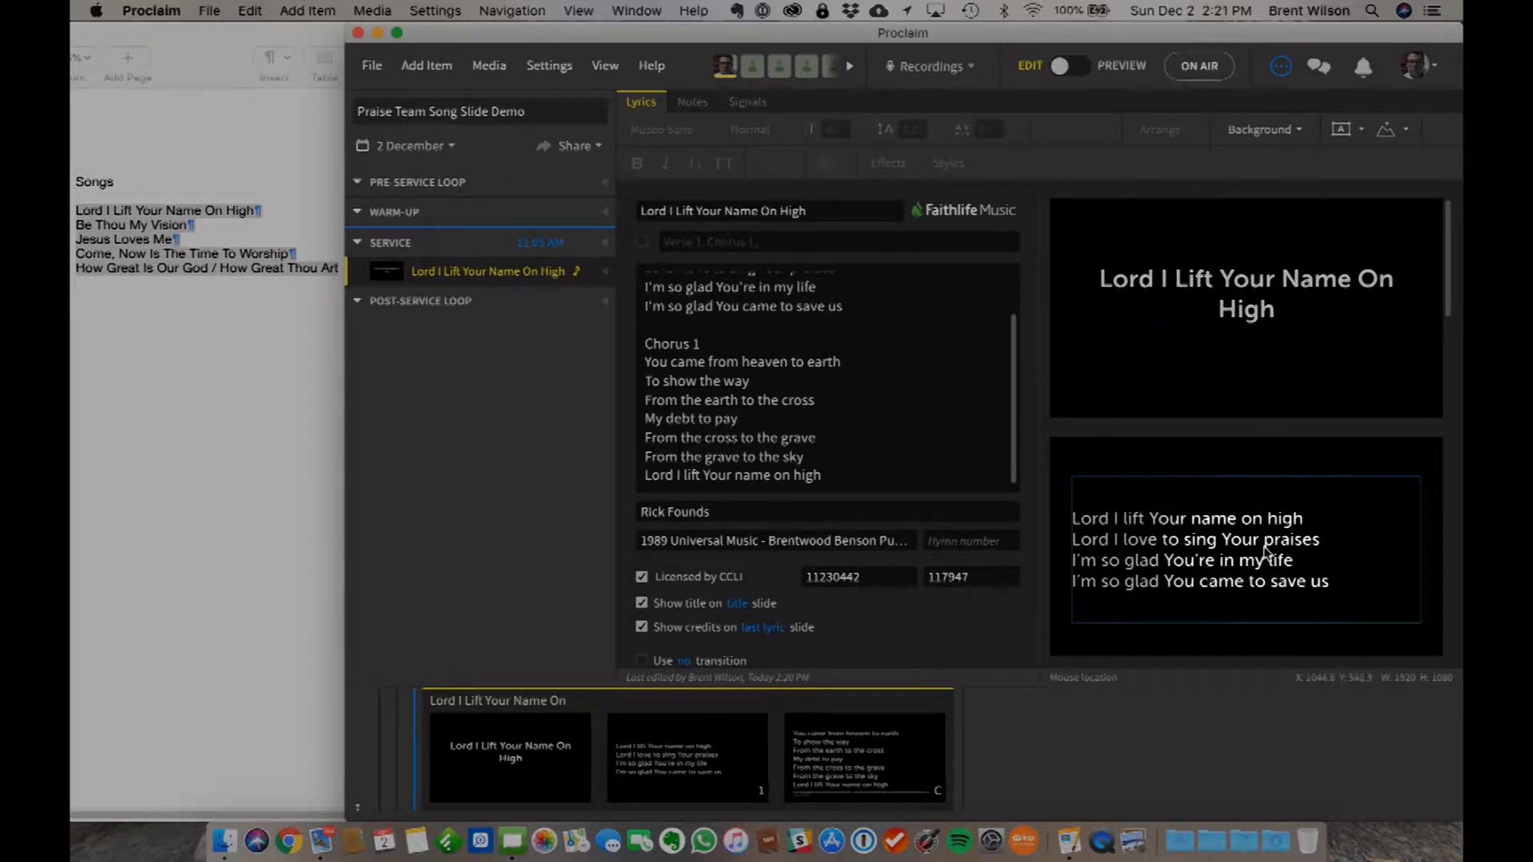
scroll(1267, 553, "down", 2)
scroll(1266, 552, "down", 2)
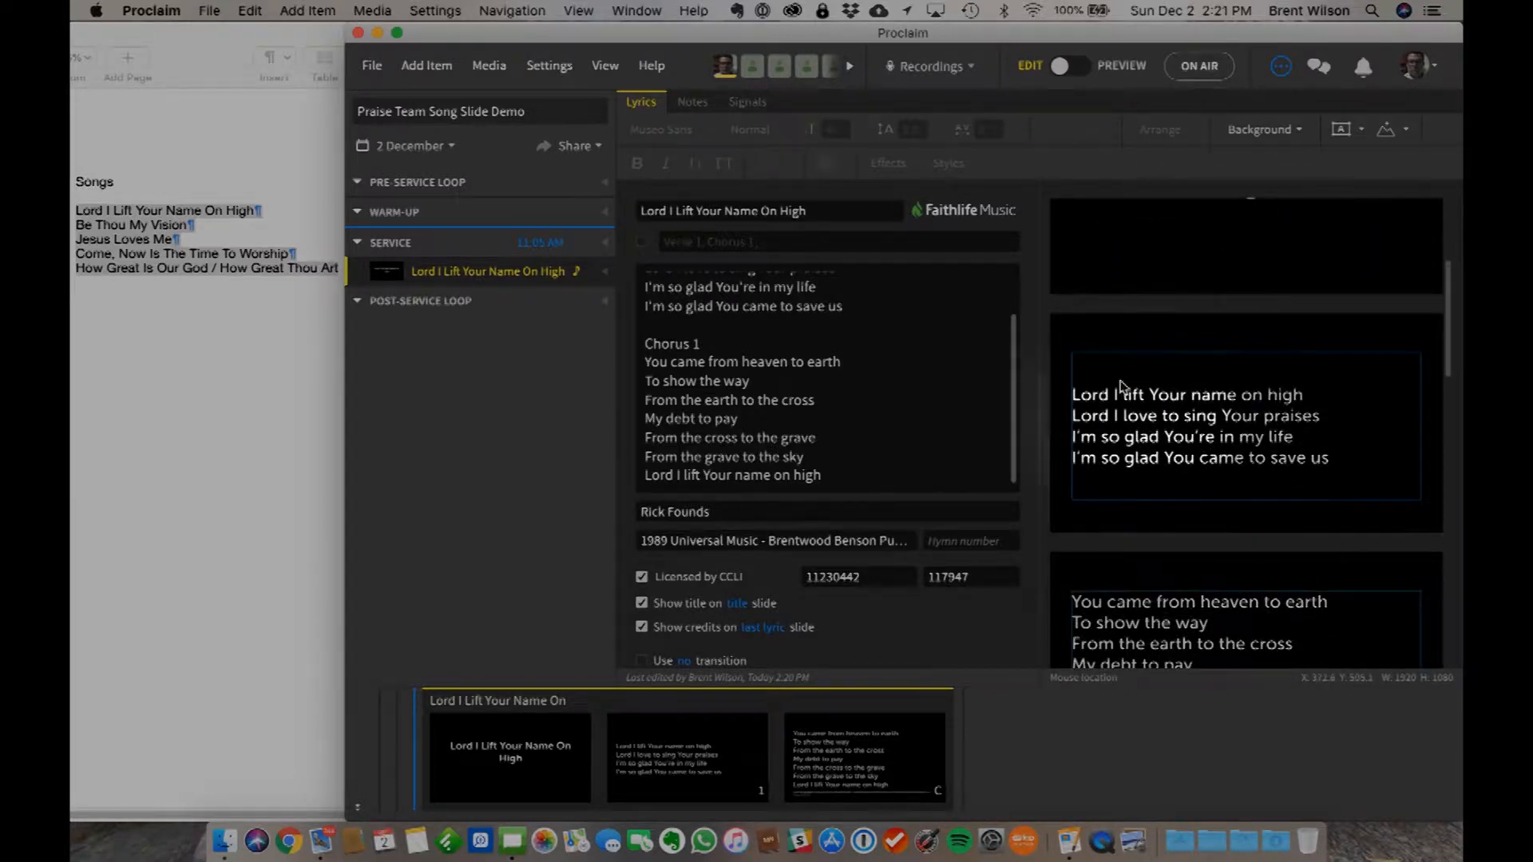
scroll(1256, 452, "down", 7)
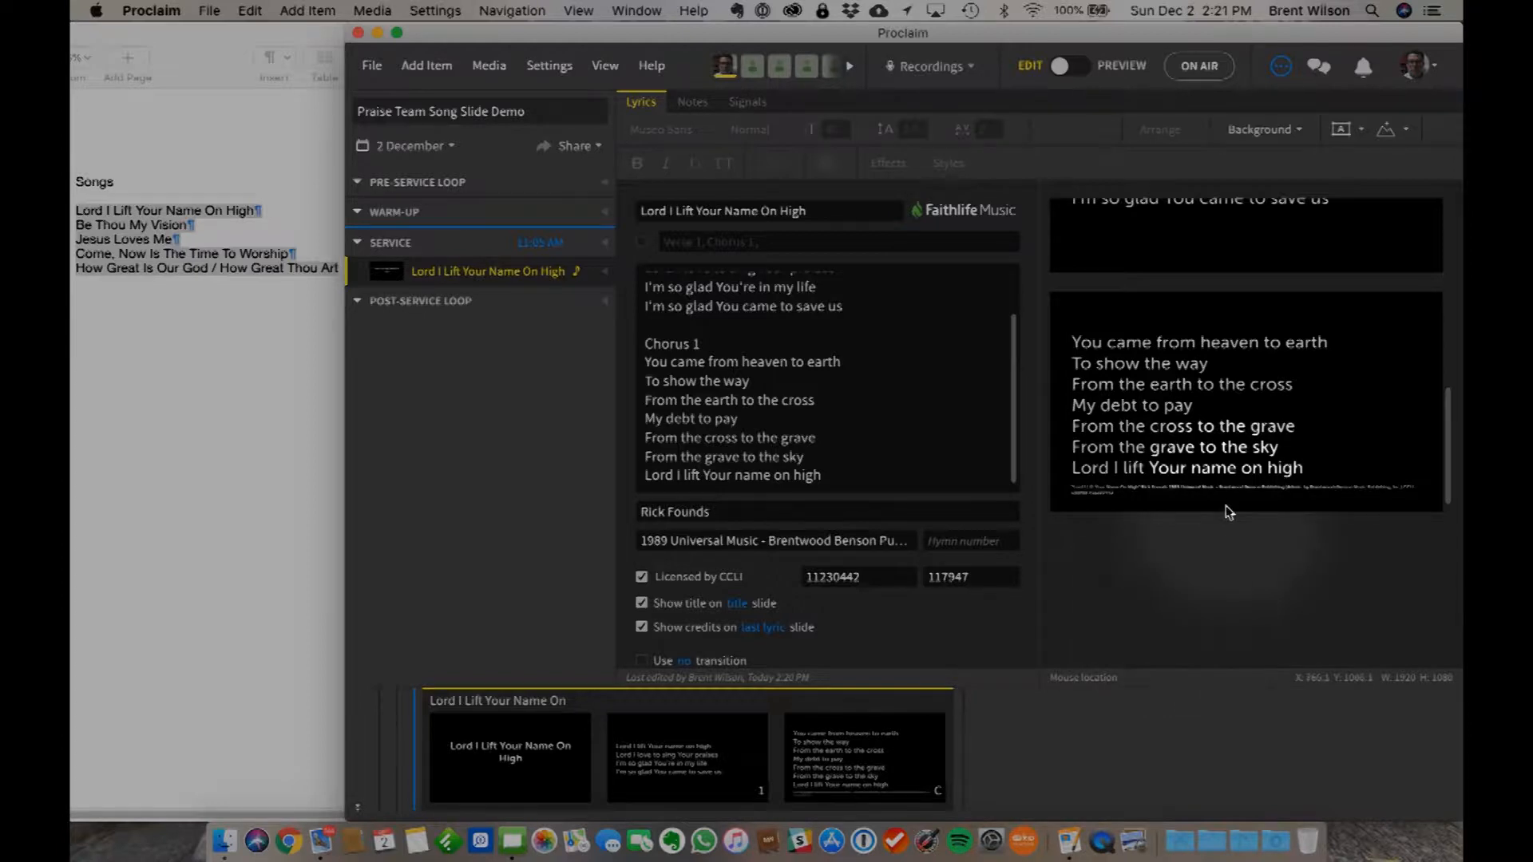
scroll(1203, 447, "up", 10)
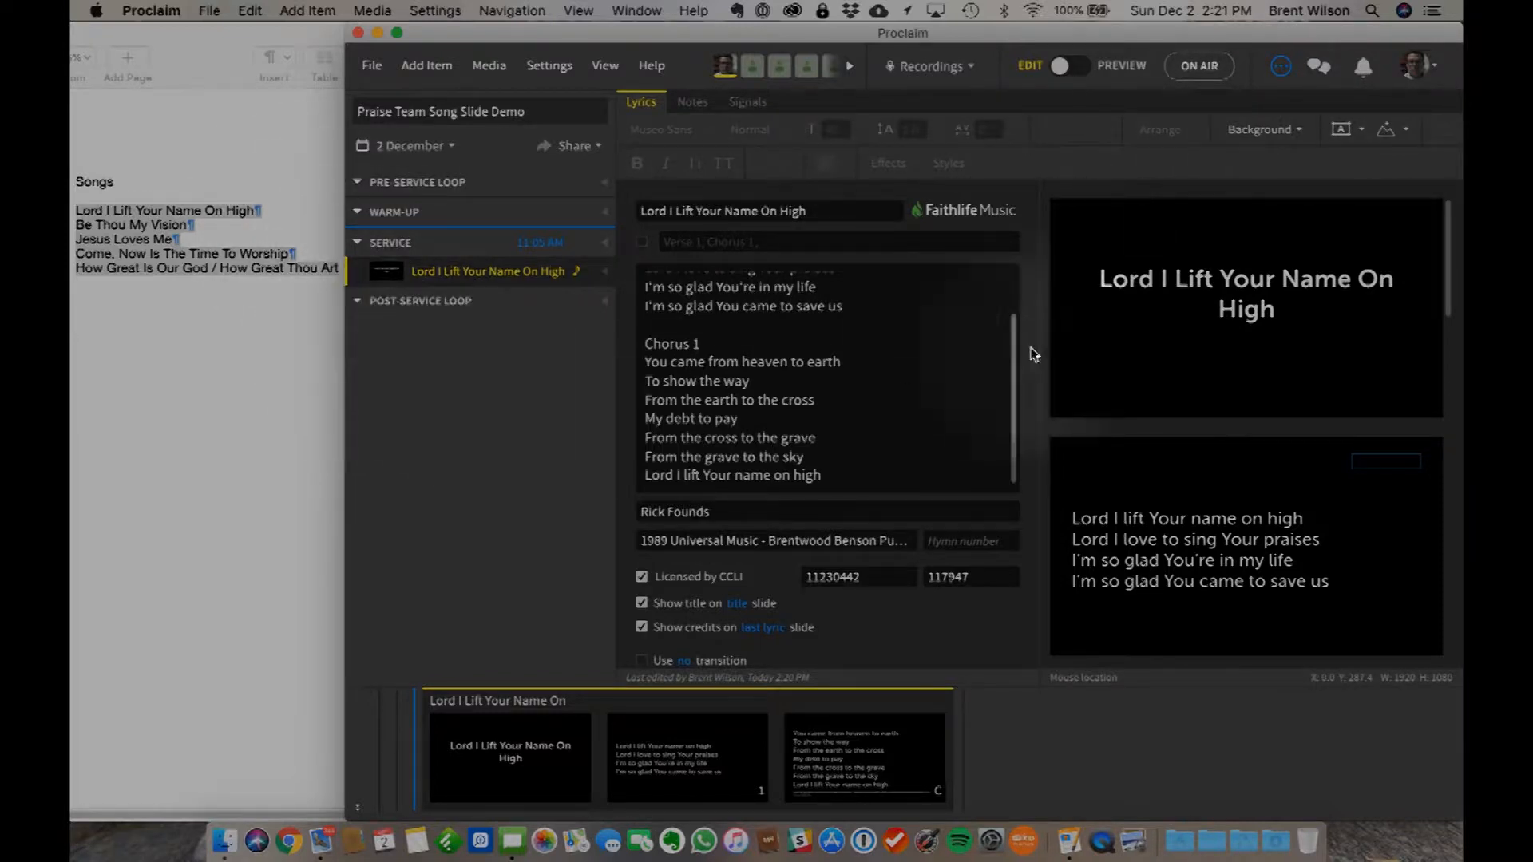
- Open the background media library for Lord I Lift Your Name On High and browse the owned song backgrounds
left_click(1261, 132)
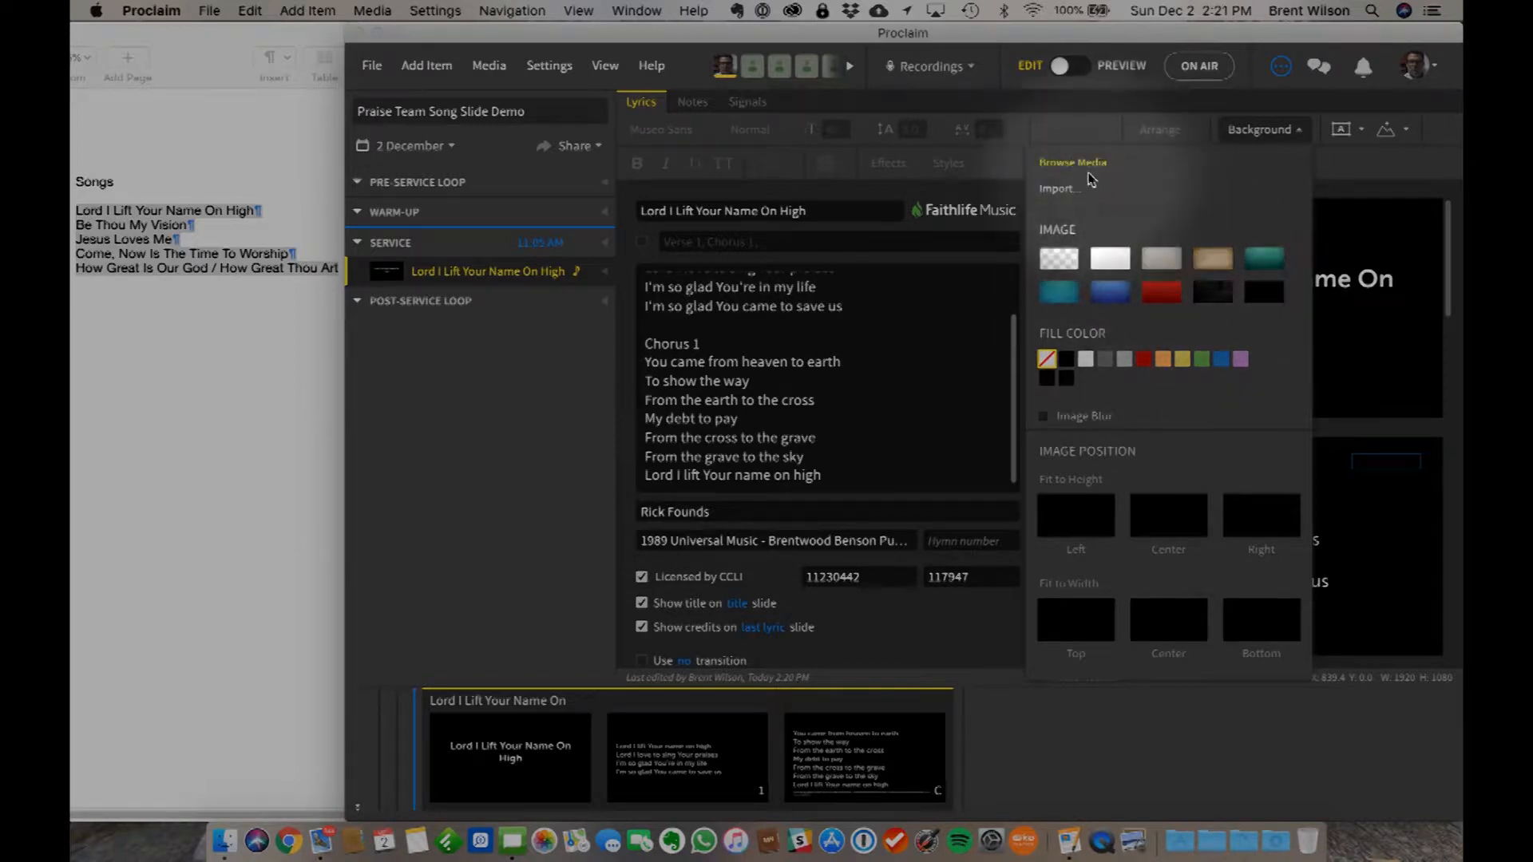
left_click(1053, 164)
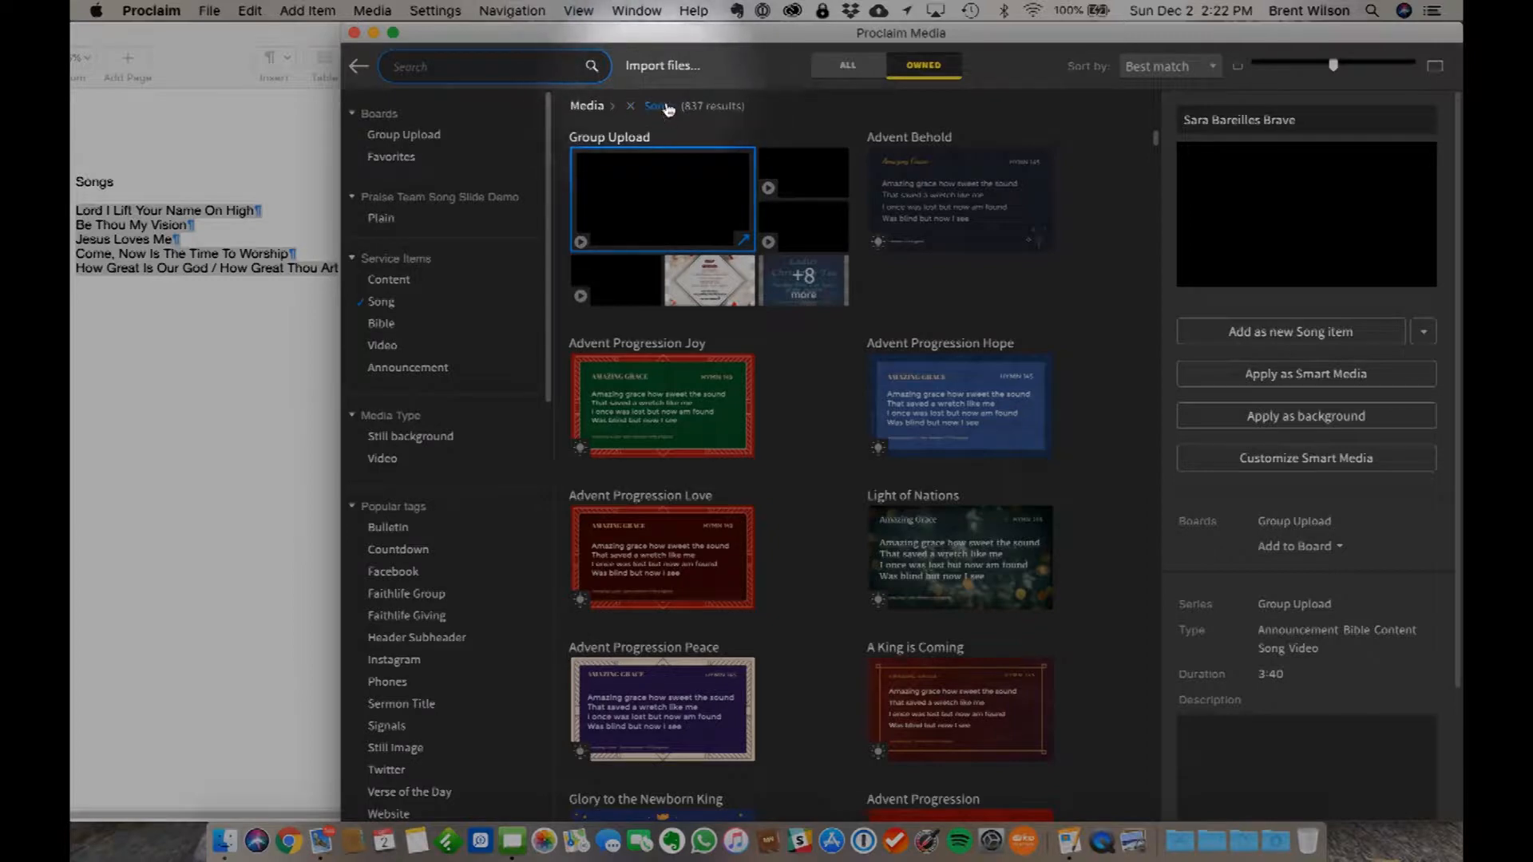
scroll(874, 479, "down", 5)
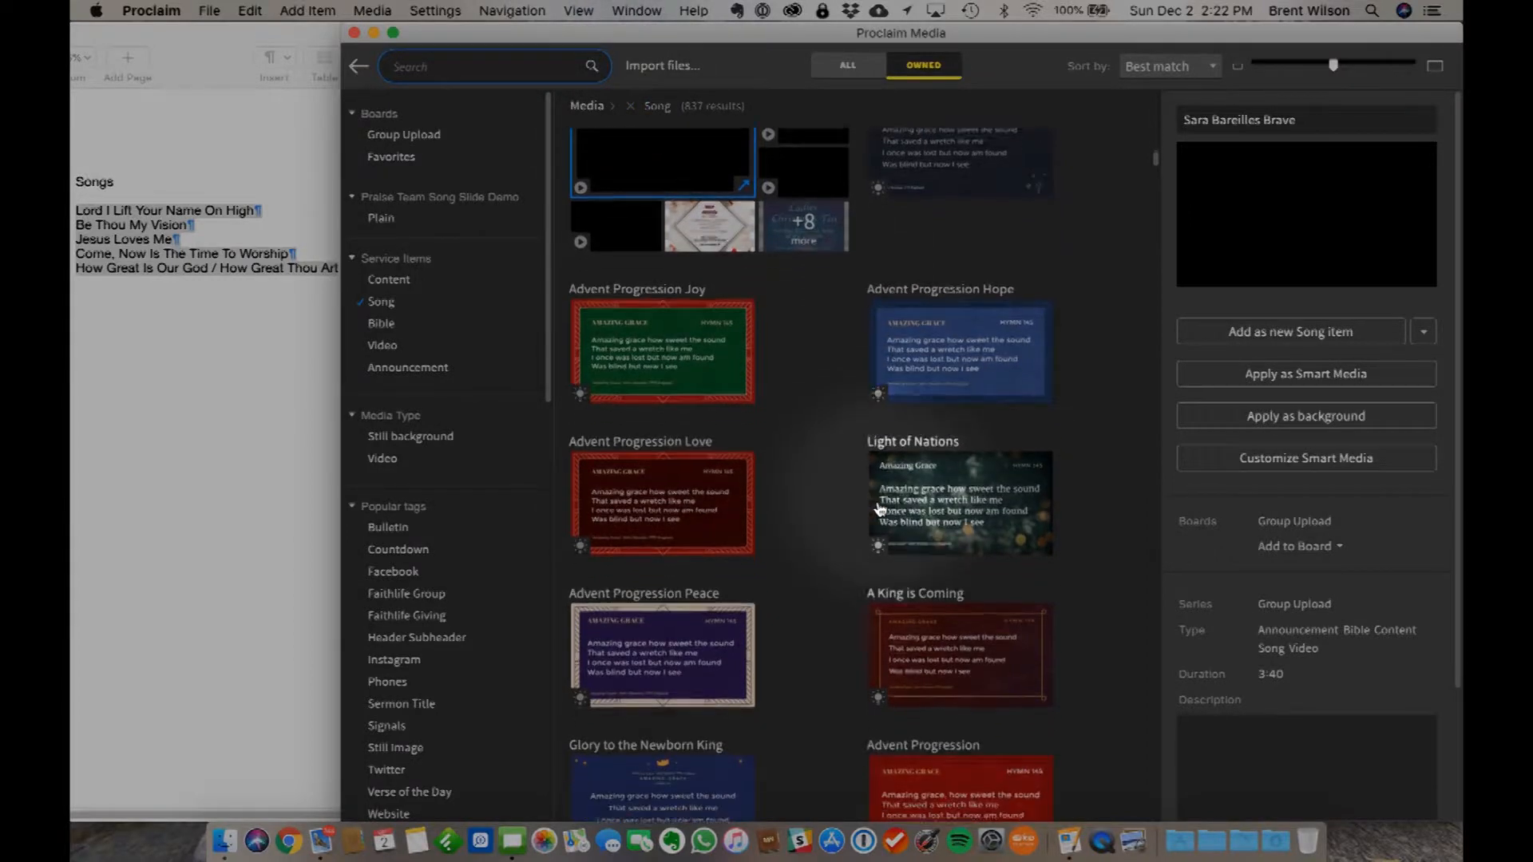
scroll(879, 509, "down", 15)
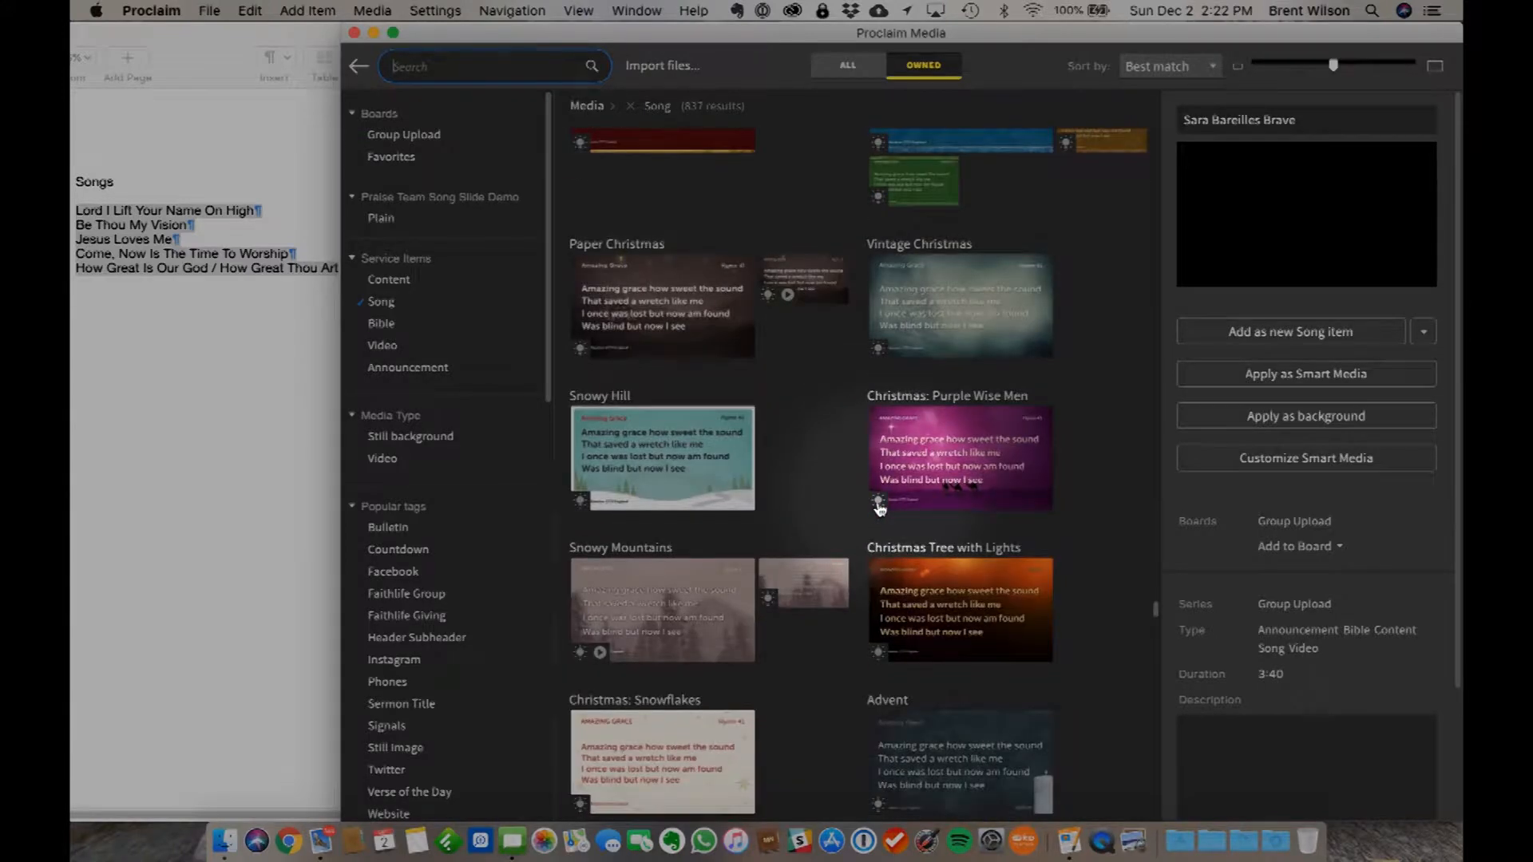
scroll(879, 509, "down", 10)
scroll(879, 510, "down", 6)
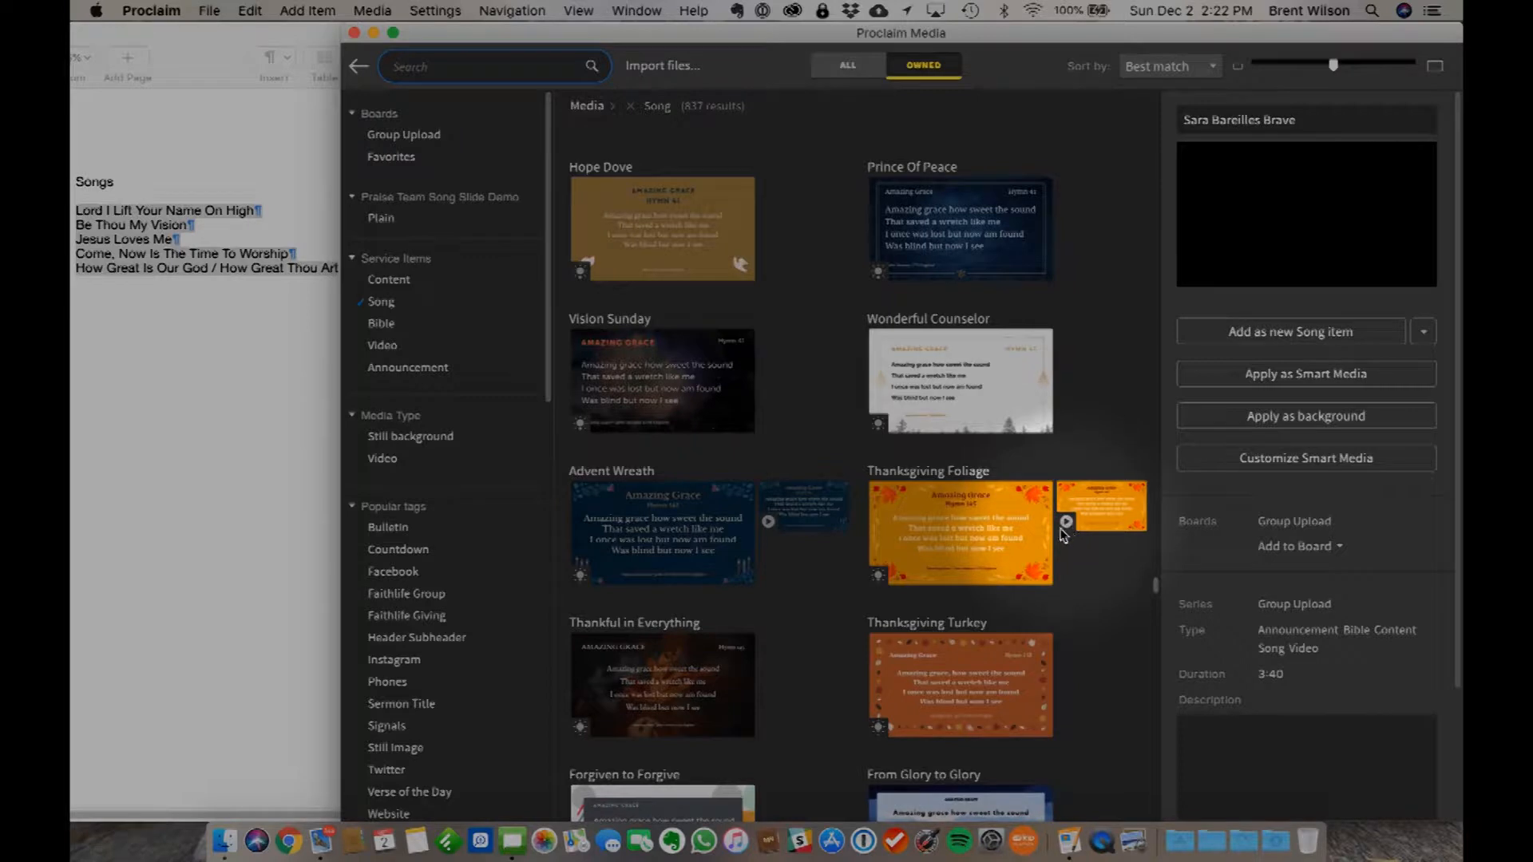
left_click(1078, 562)
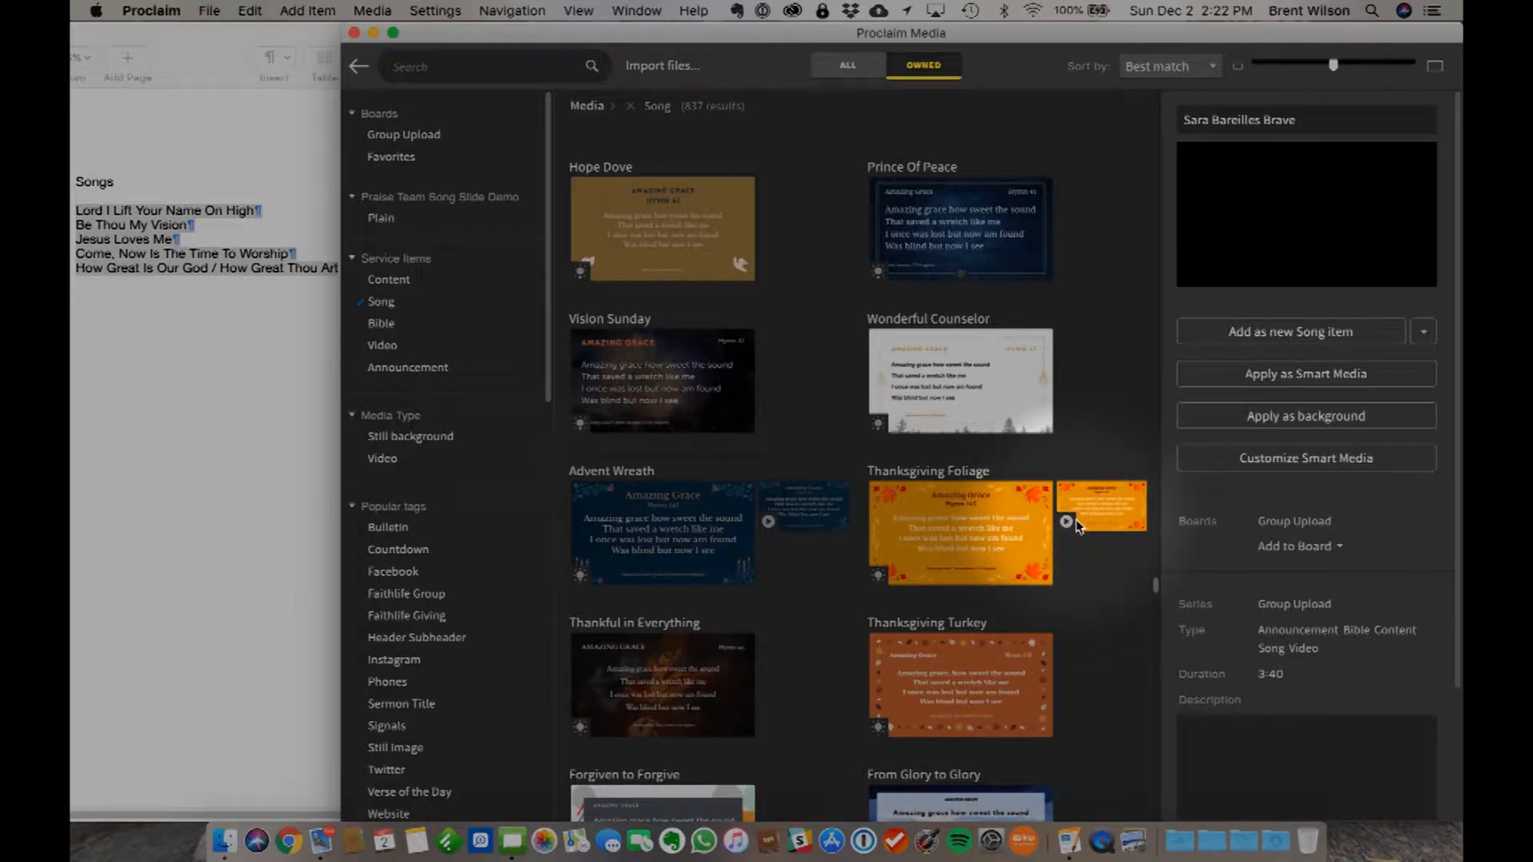
scroll(1073, 525, "down", 3)
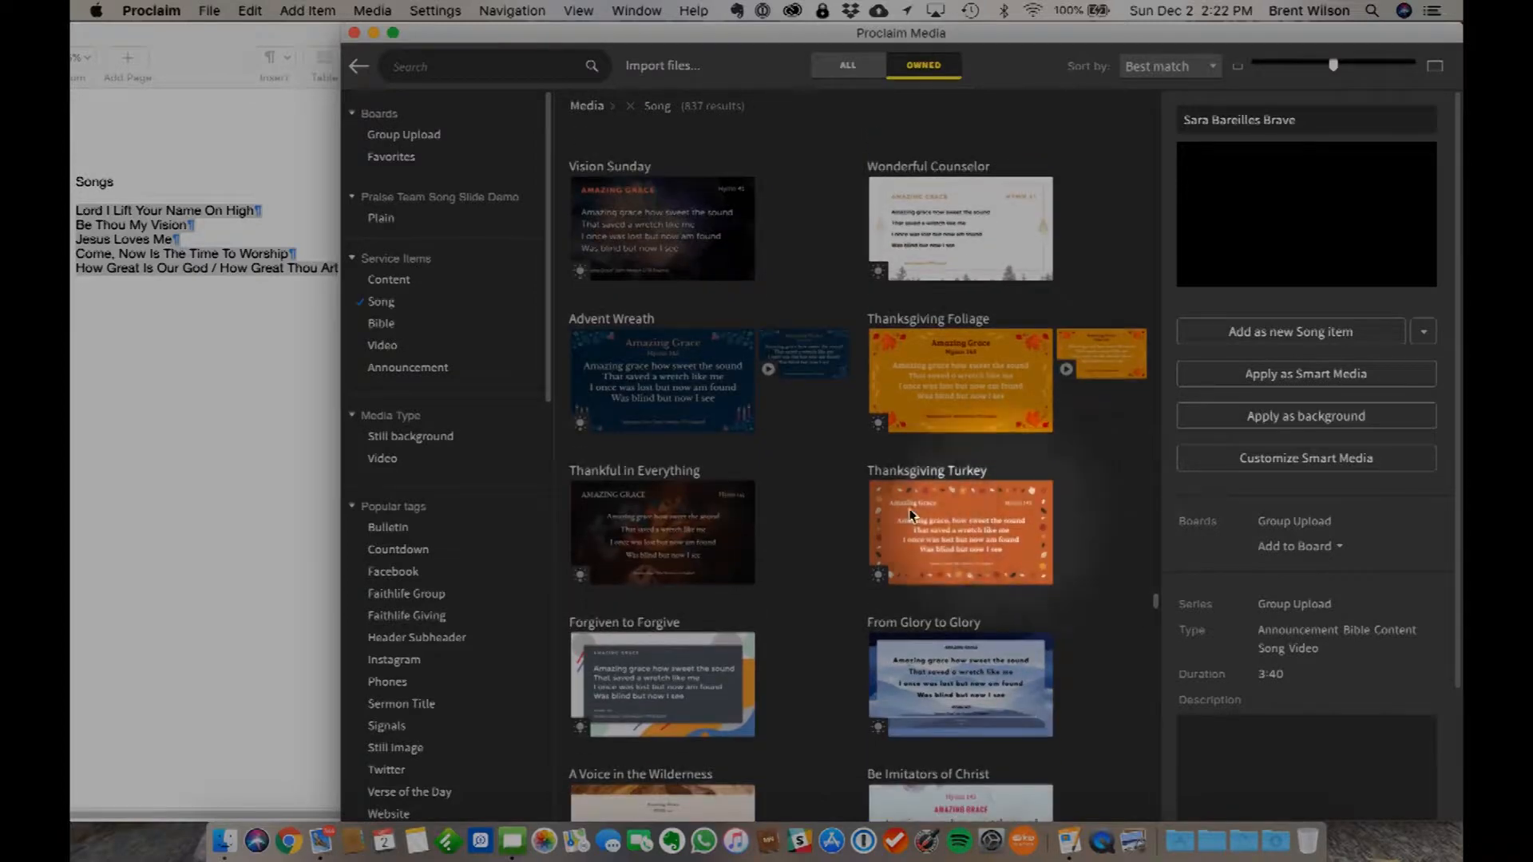
scroll(807, 602, "down", 3)
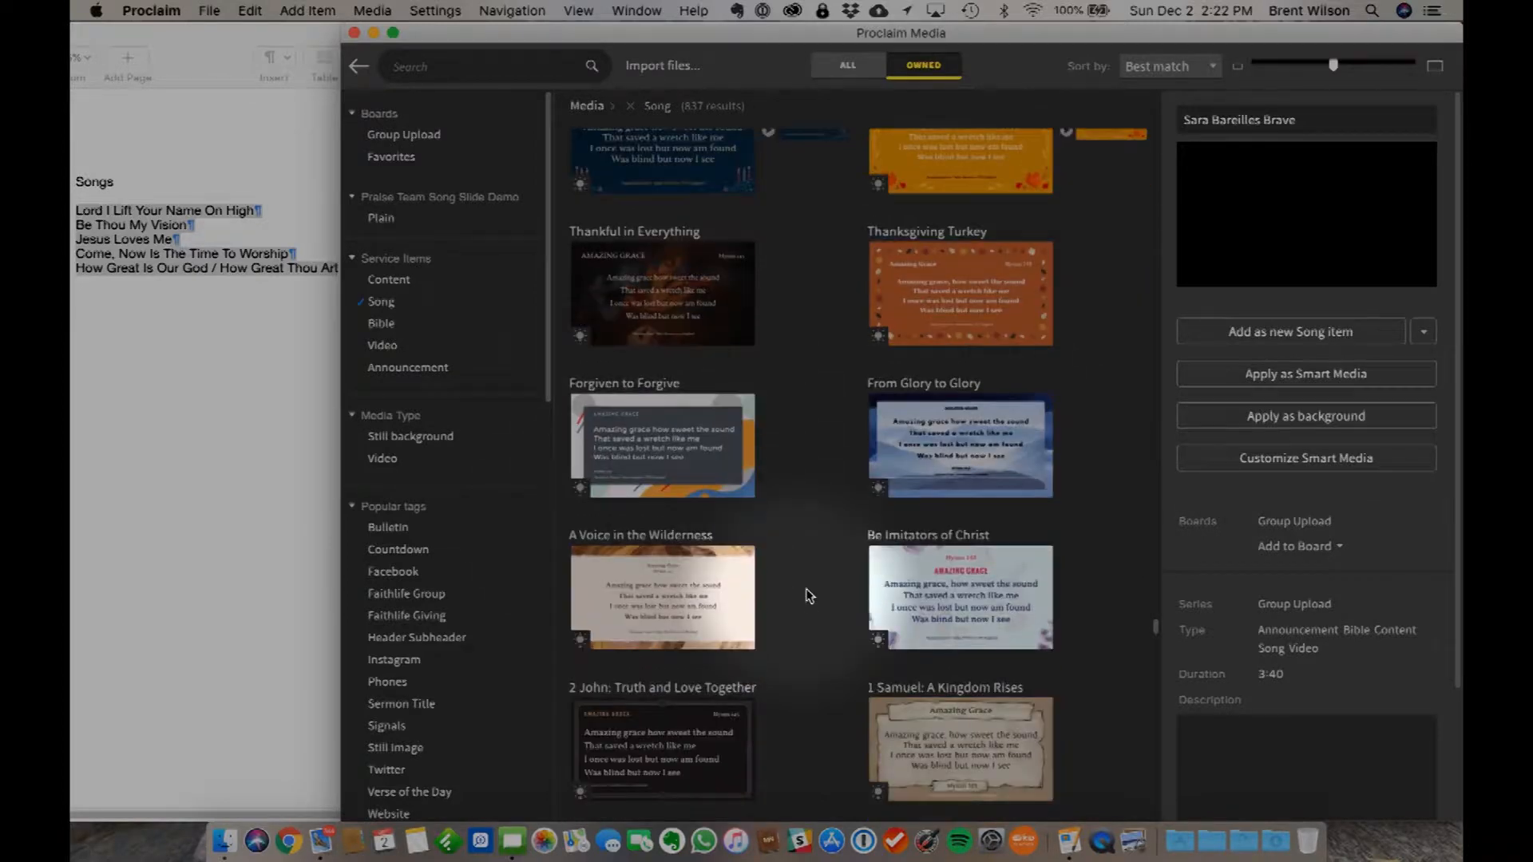
scroll(940, 600, "down", 9)
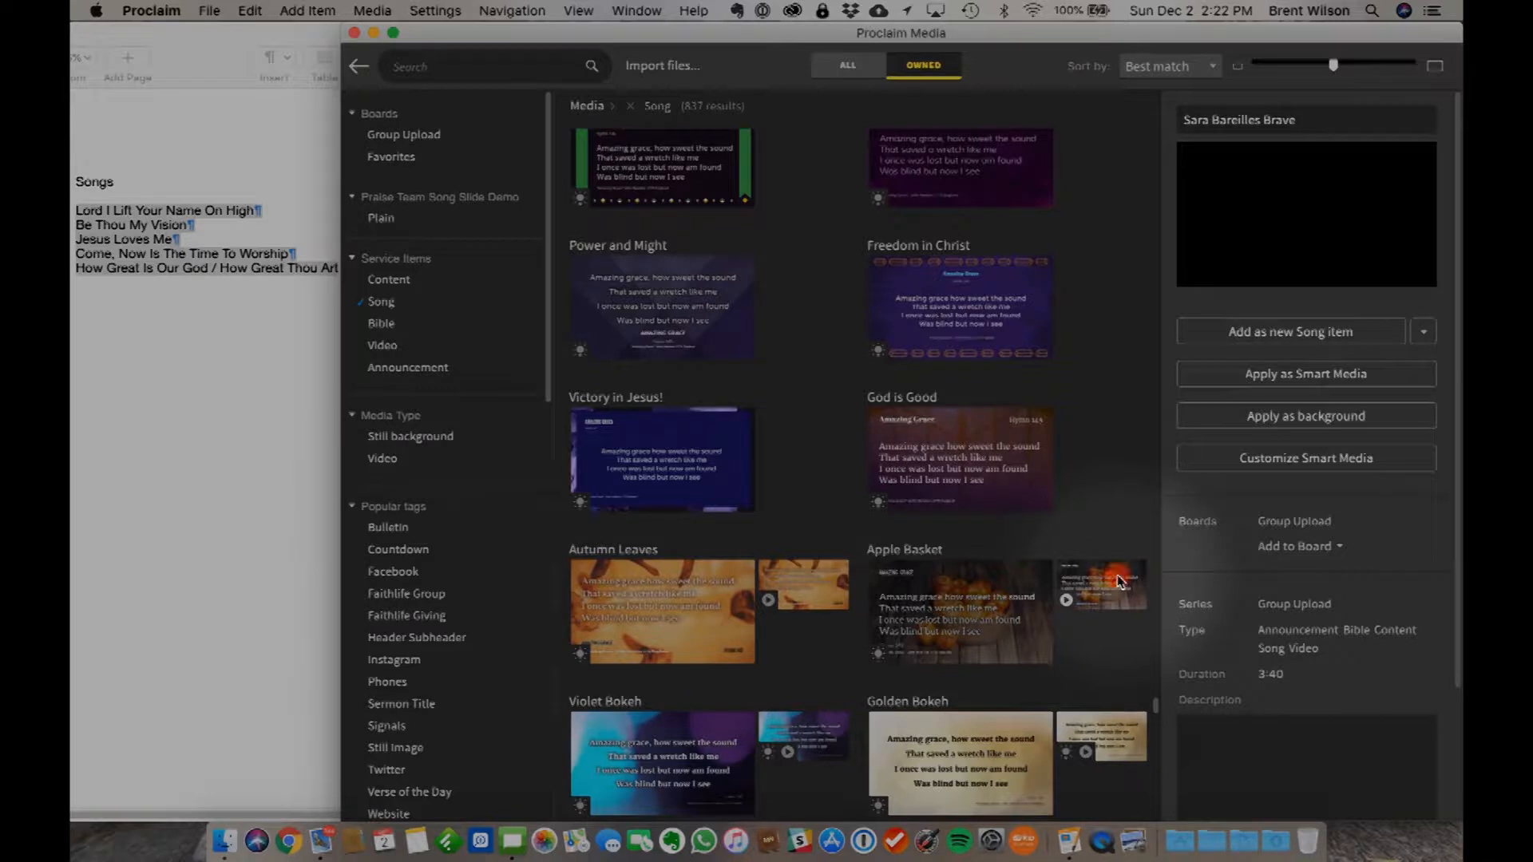
- Preview the motion version of the Apple Basket song background and pause its playback
left_click(1117, 580)
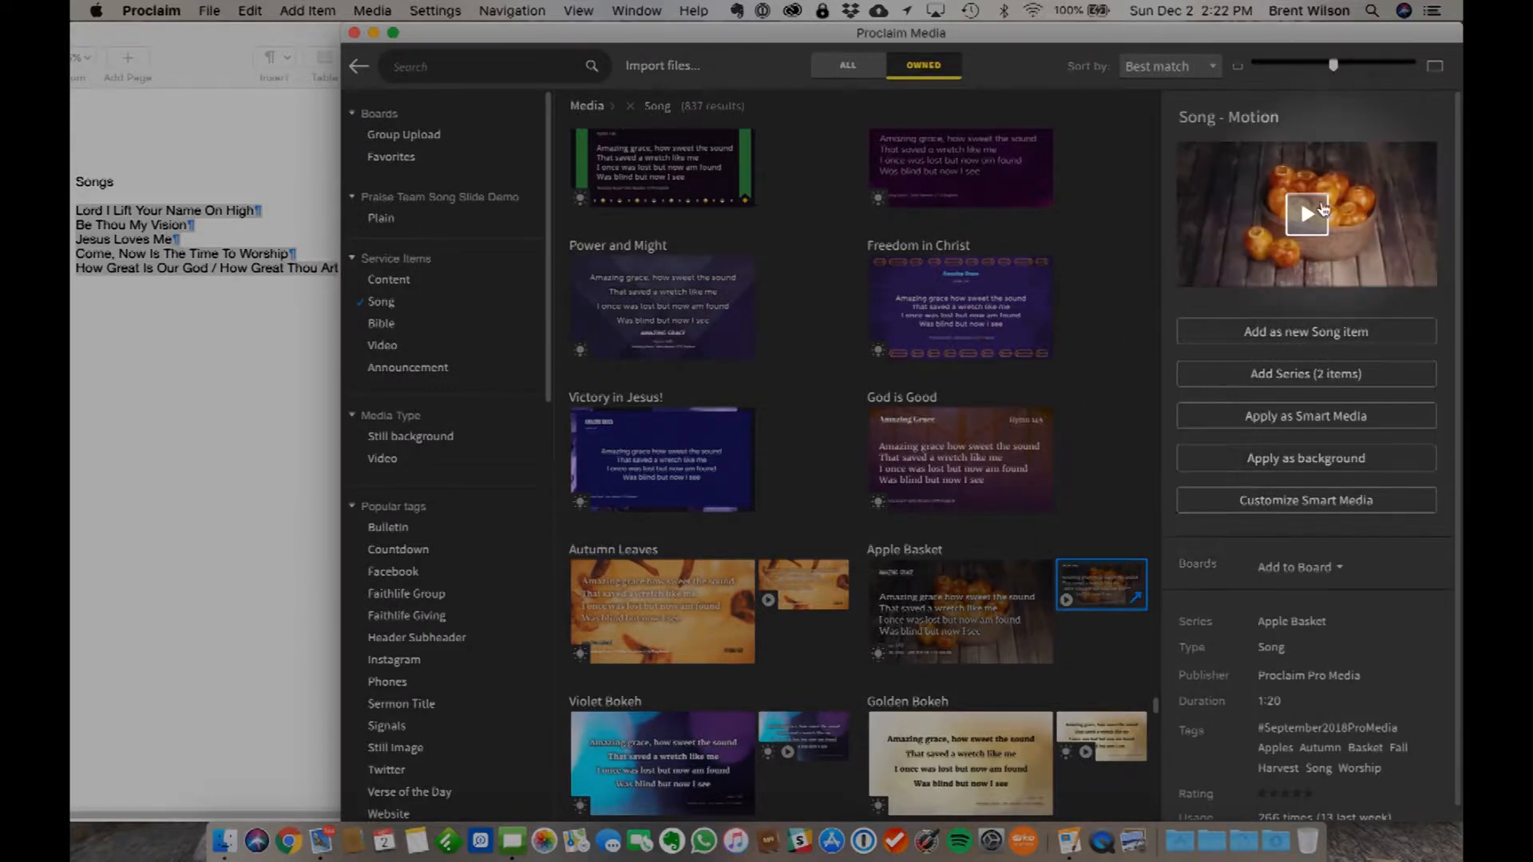
left_click(1306, 215)
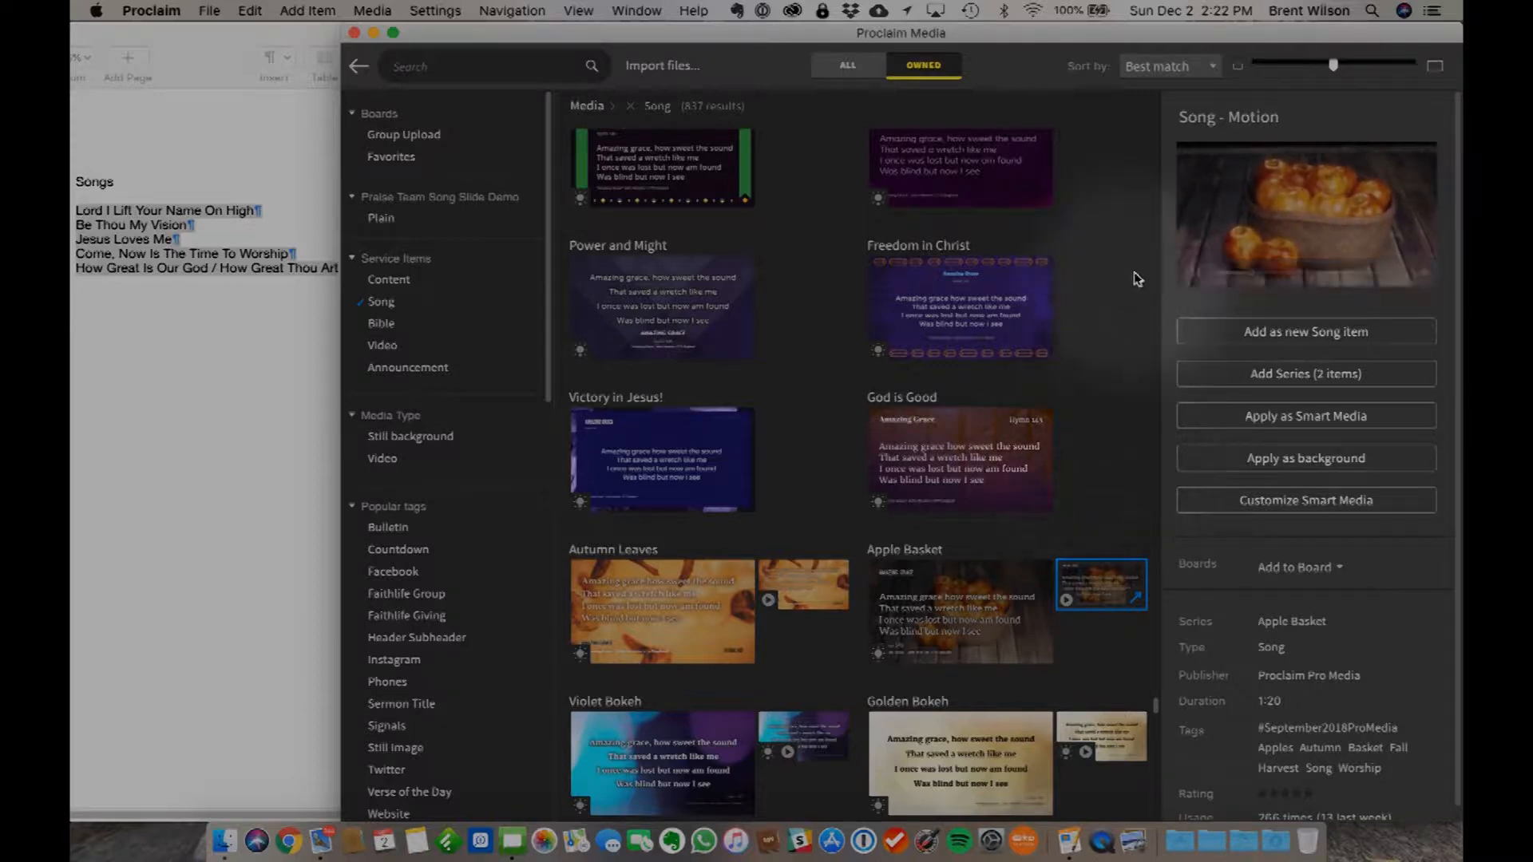
left_click(1196, 273)
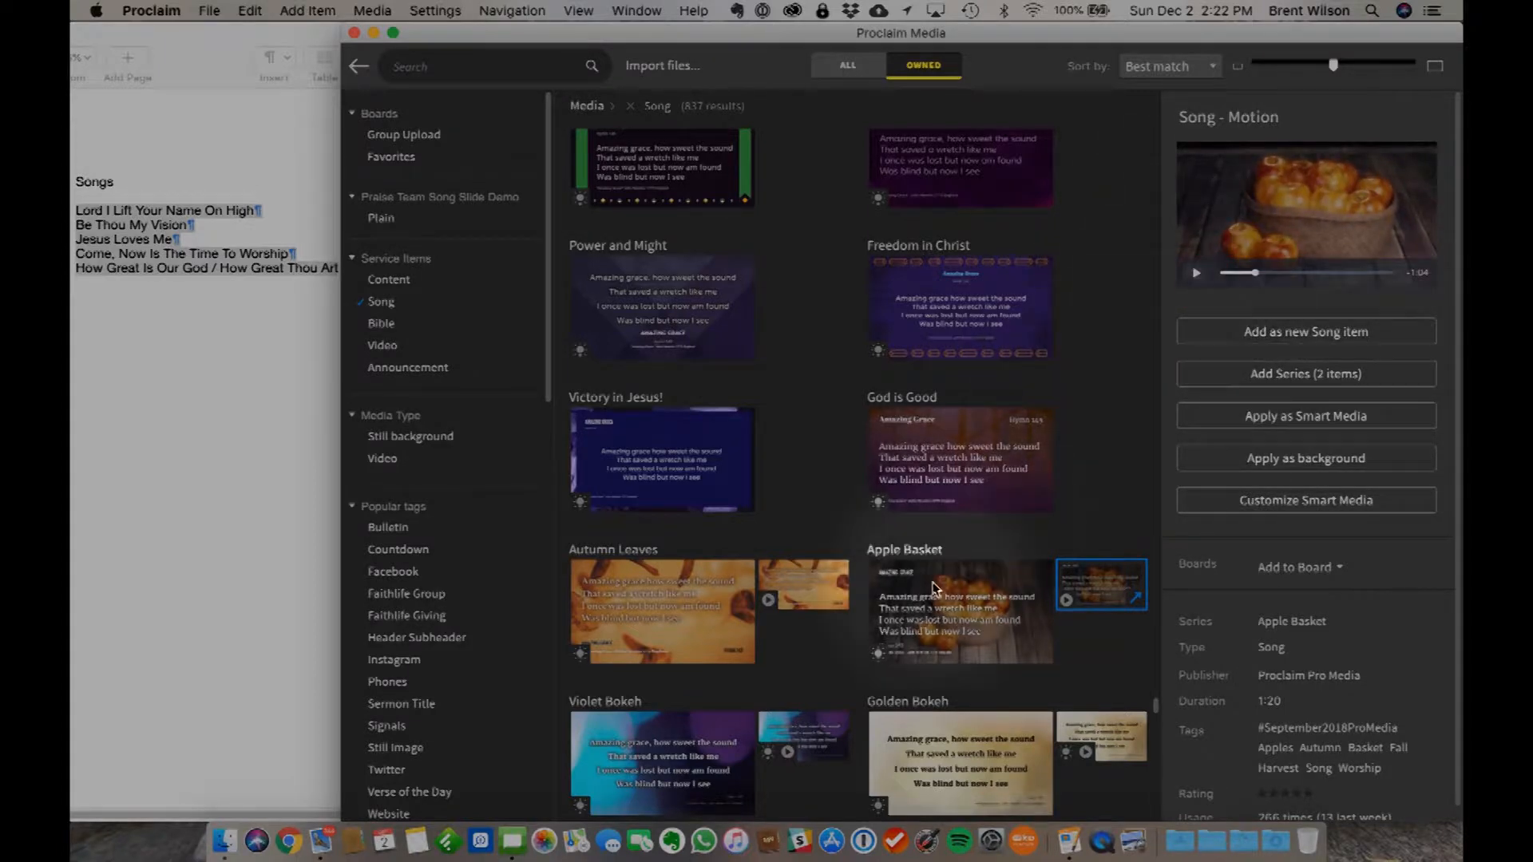
- Search the owned song media for "cross" and look through the matching backgrounds as far as Abstract Cross
scroll(934, 584, "down", 5)
scroll(934, 589, "down", 2)
scroll(934, 589, "up", 8)
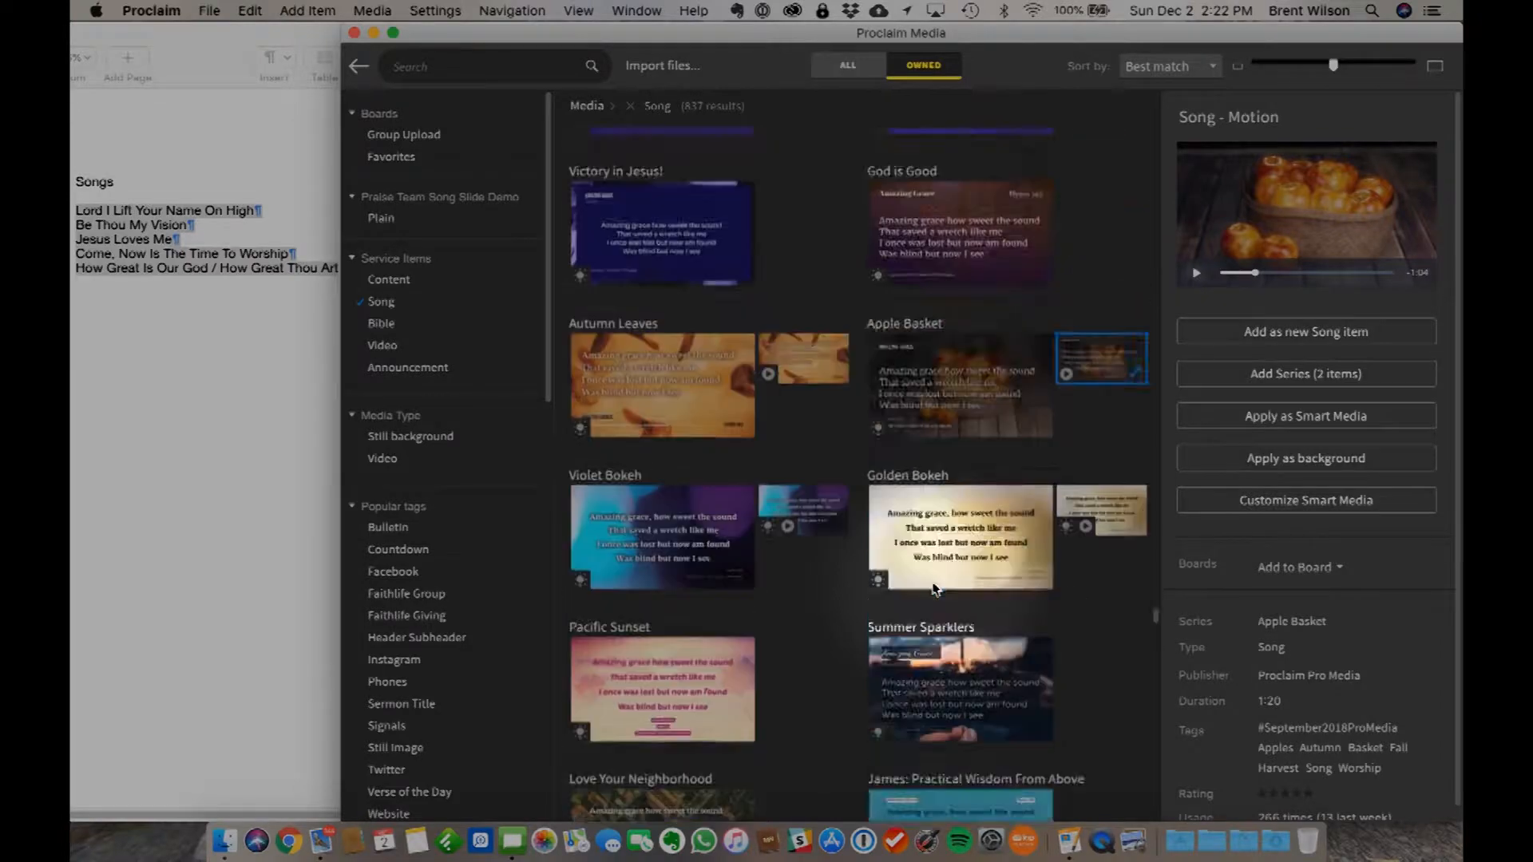
scroll(934, 589, "up", 20)
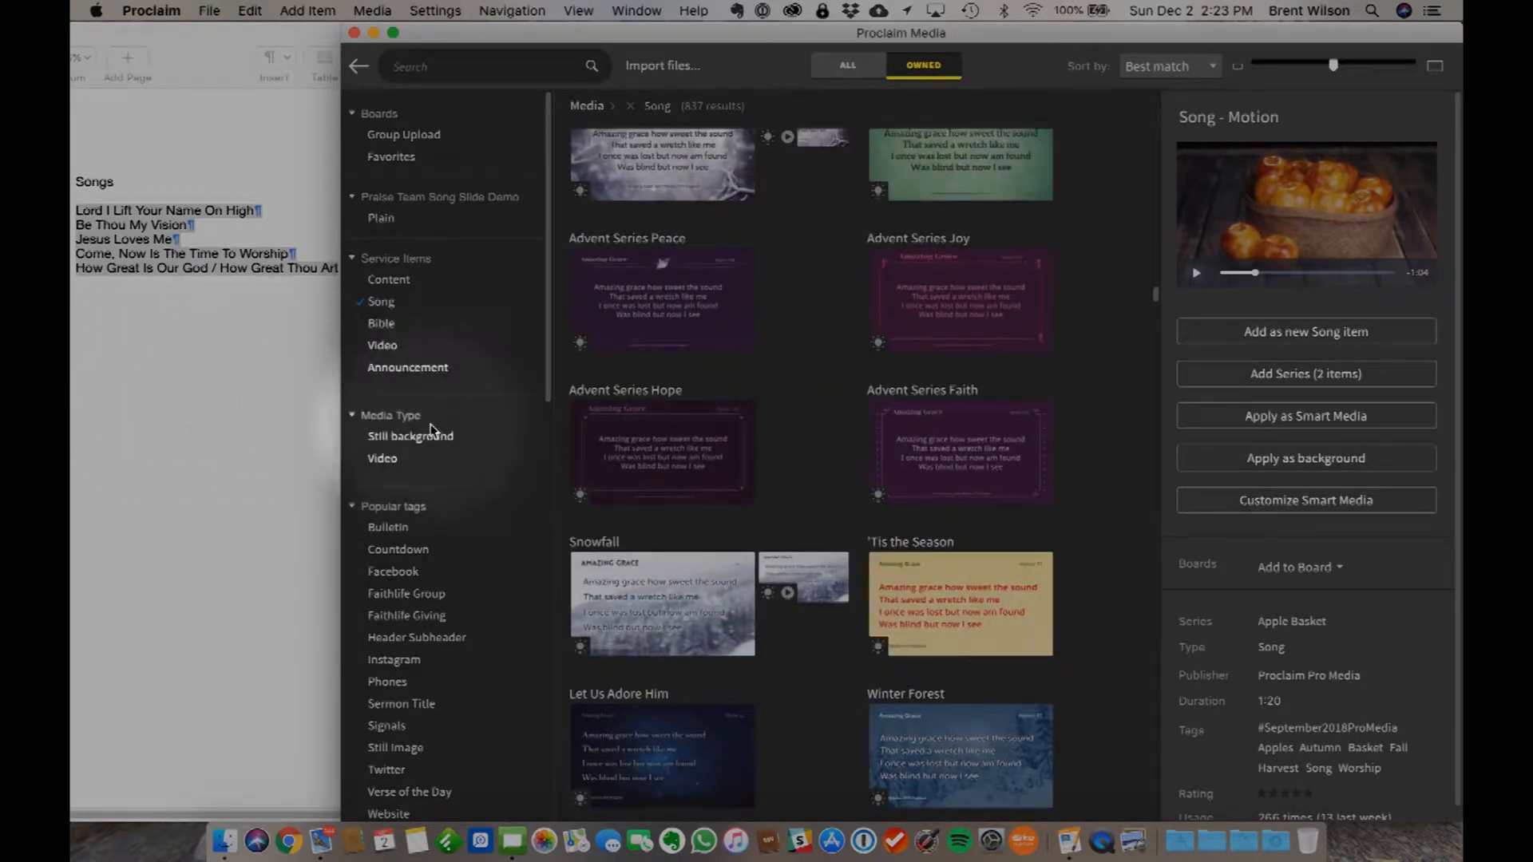
scroll(790, 320, "up", 8)
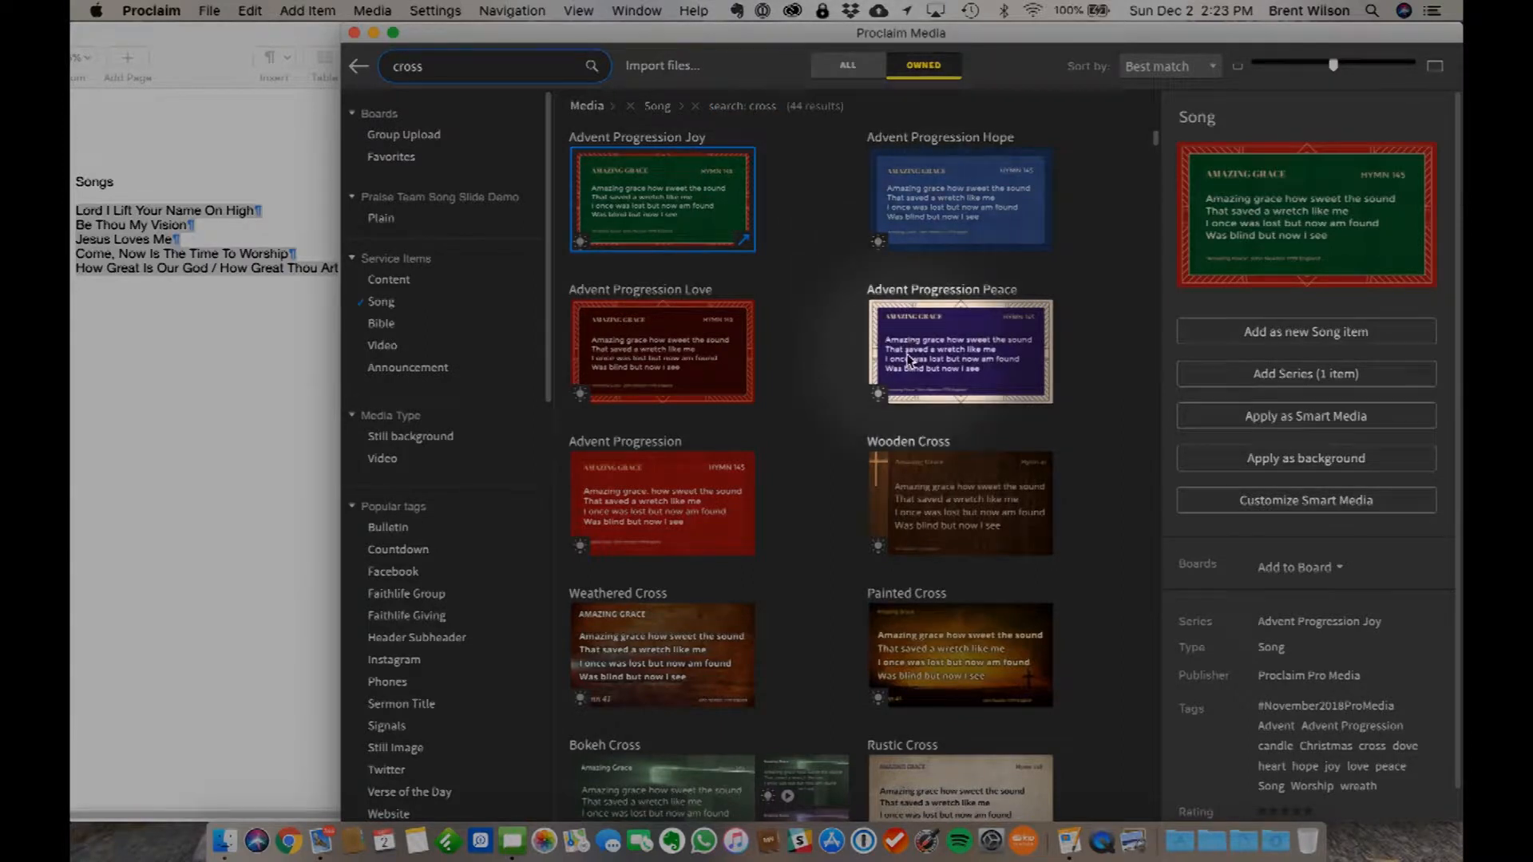
scroll(777, 442, "down", 3)
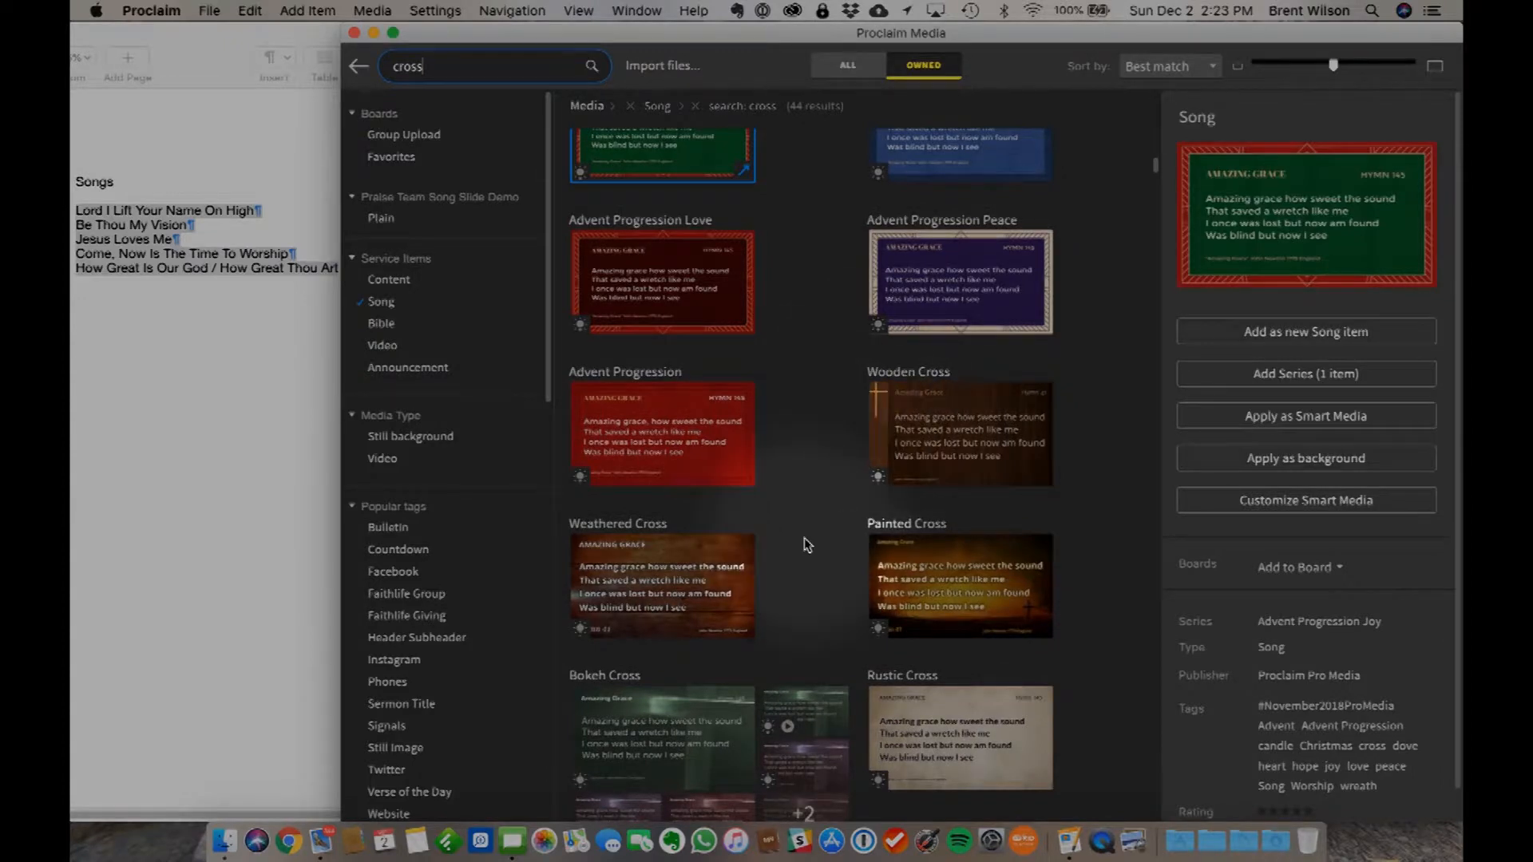
scroll(807, 541, "down", 2)
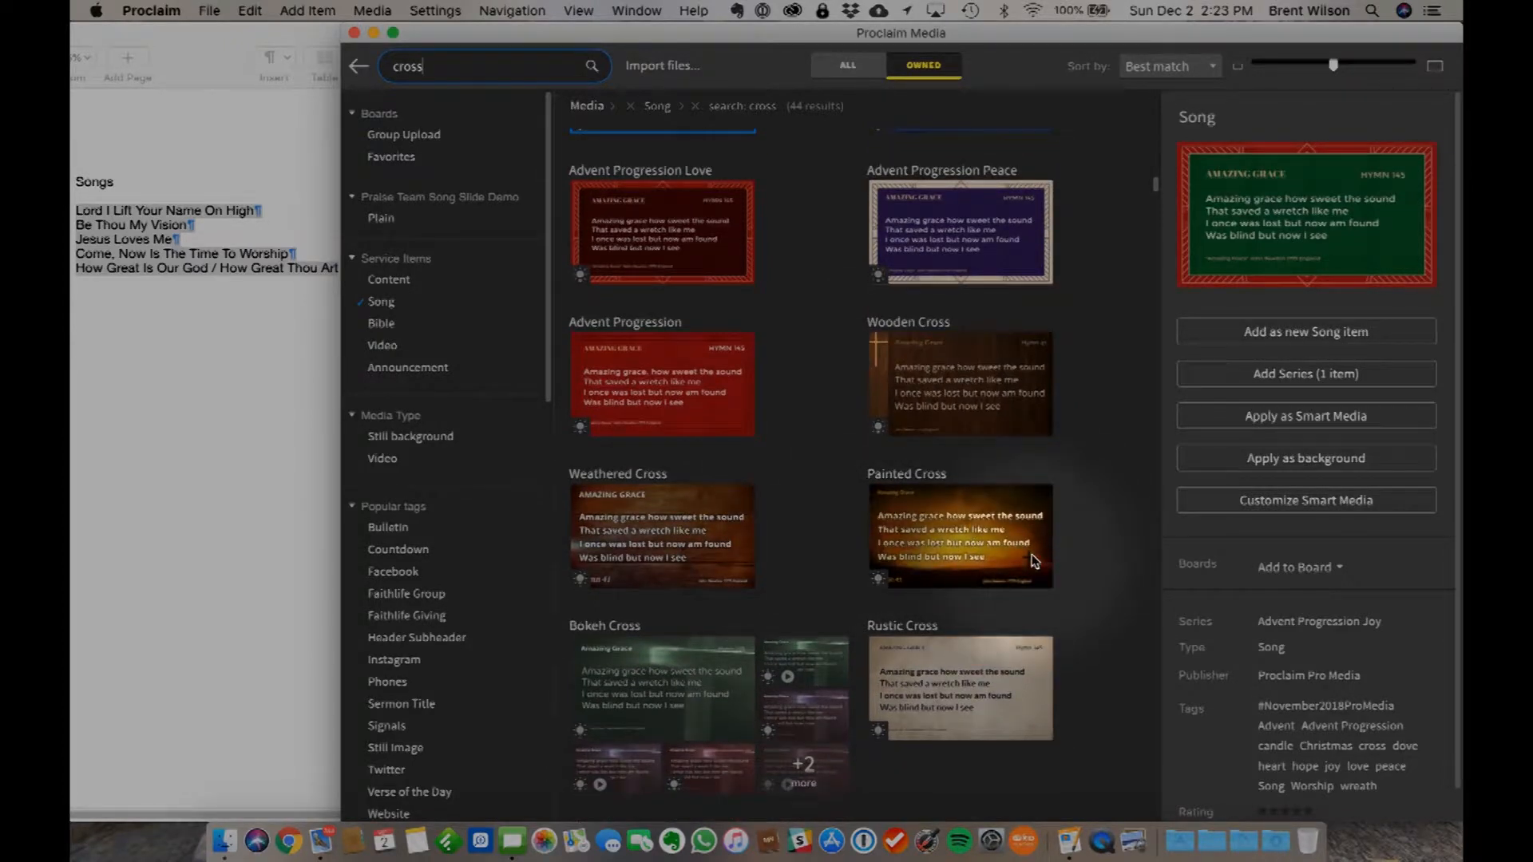
scroll(958, 556, "down", 4)
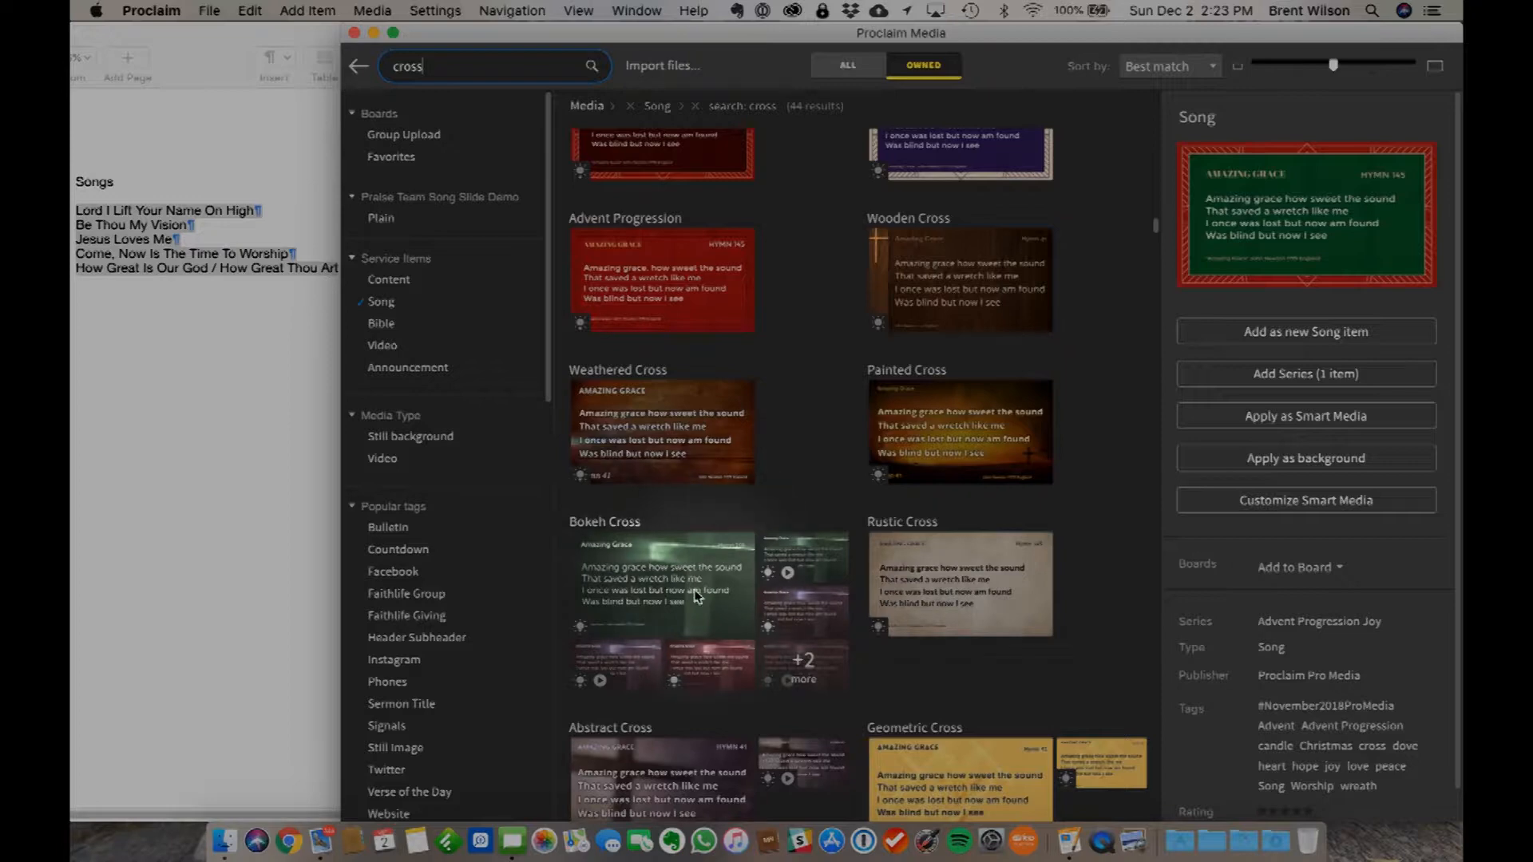
scroll(802, 607, "down", 5)
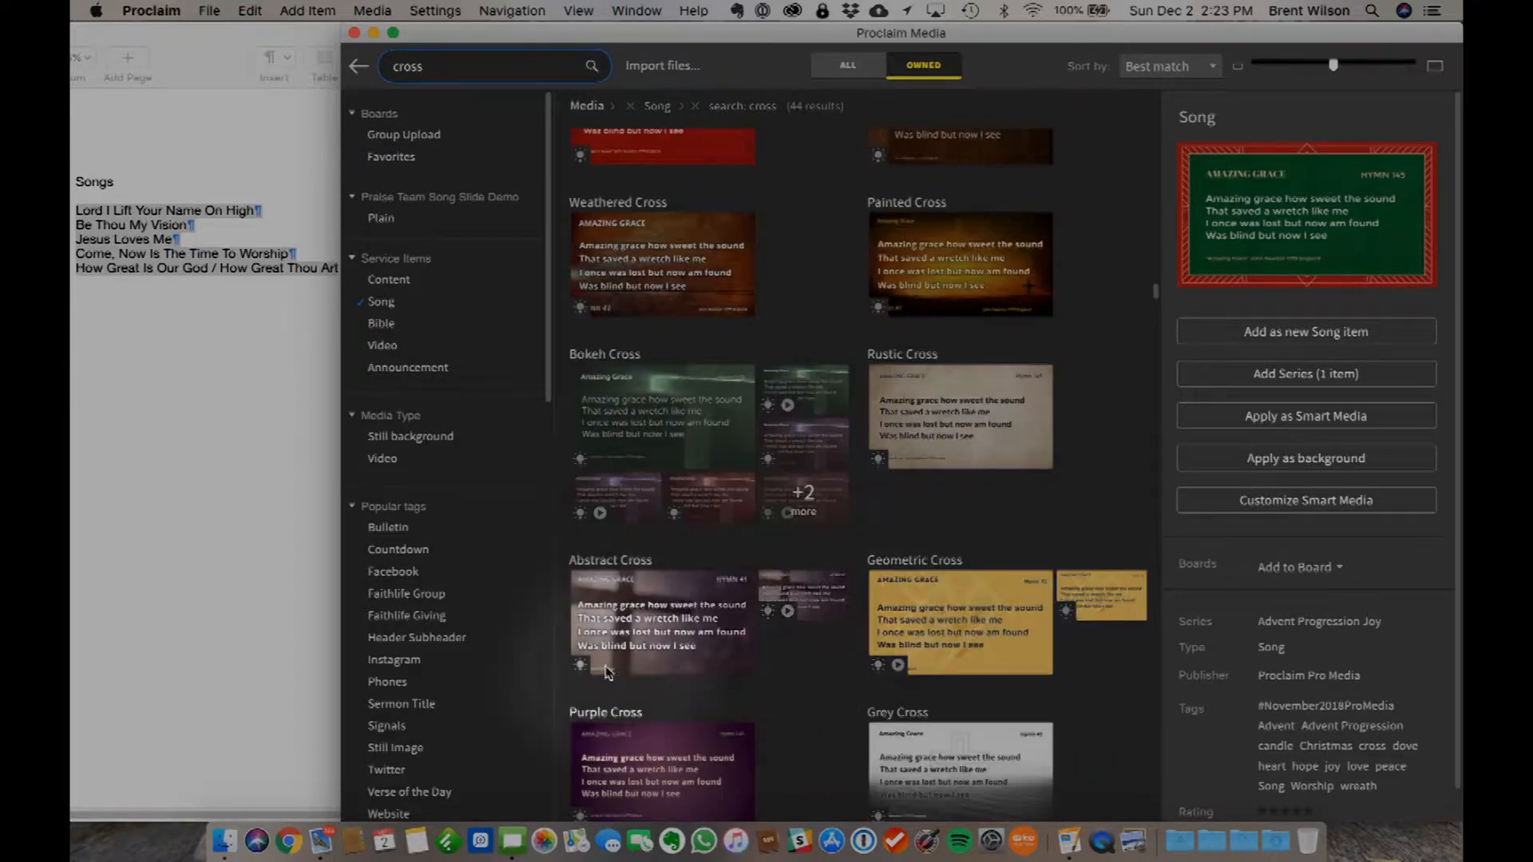
- Preview the Abstract Cross motion background and apply it to the song as Smart Media
left_click(815, 600)
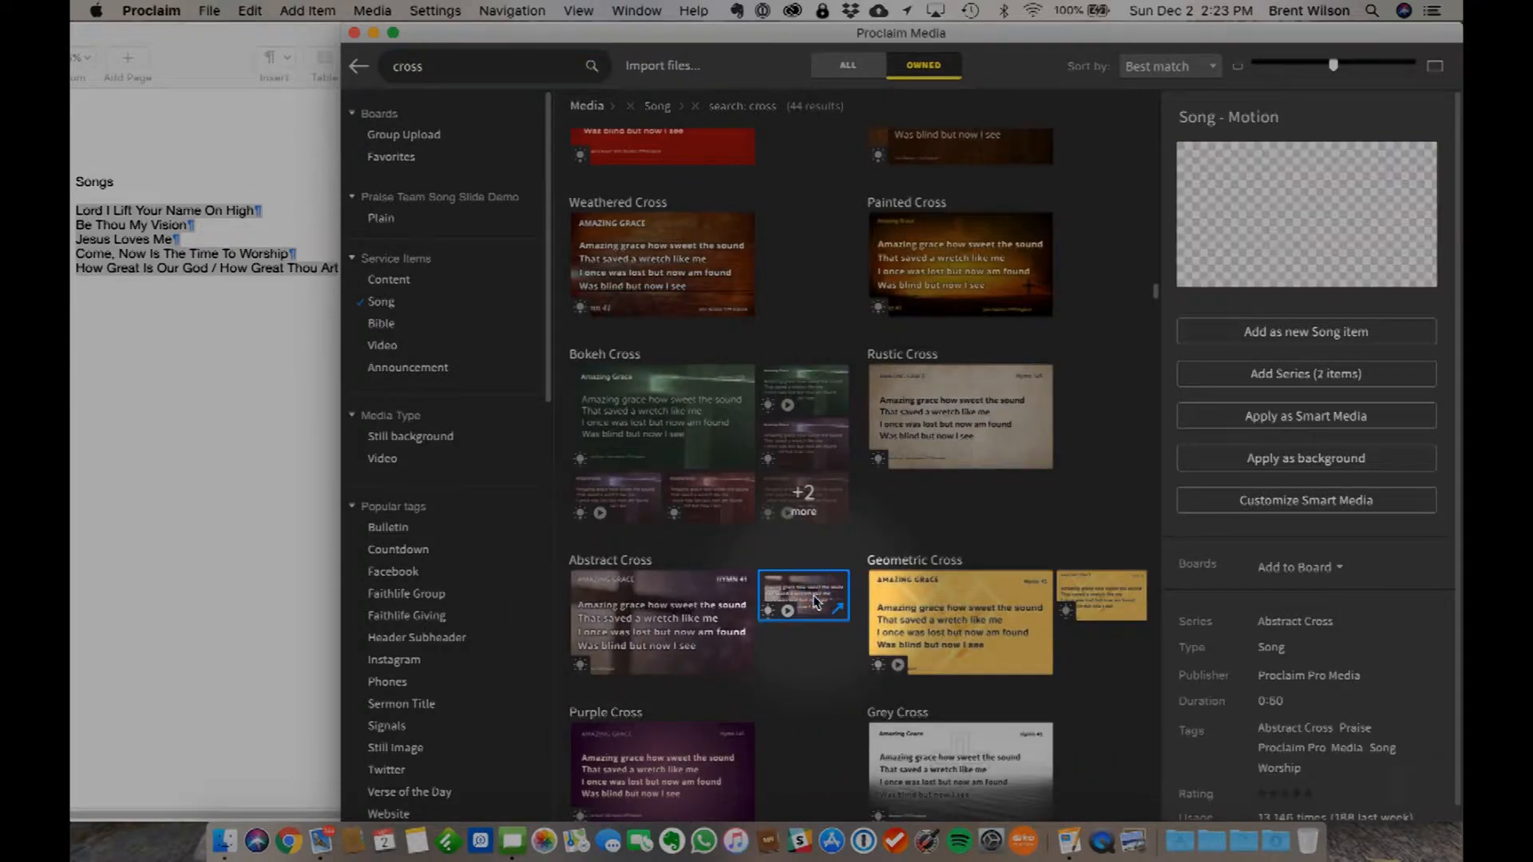
left_click(1307, 222)
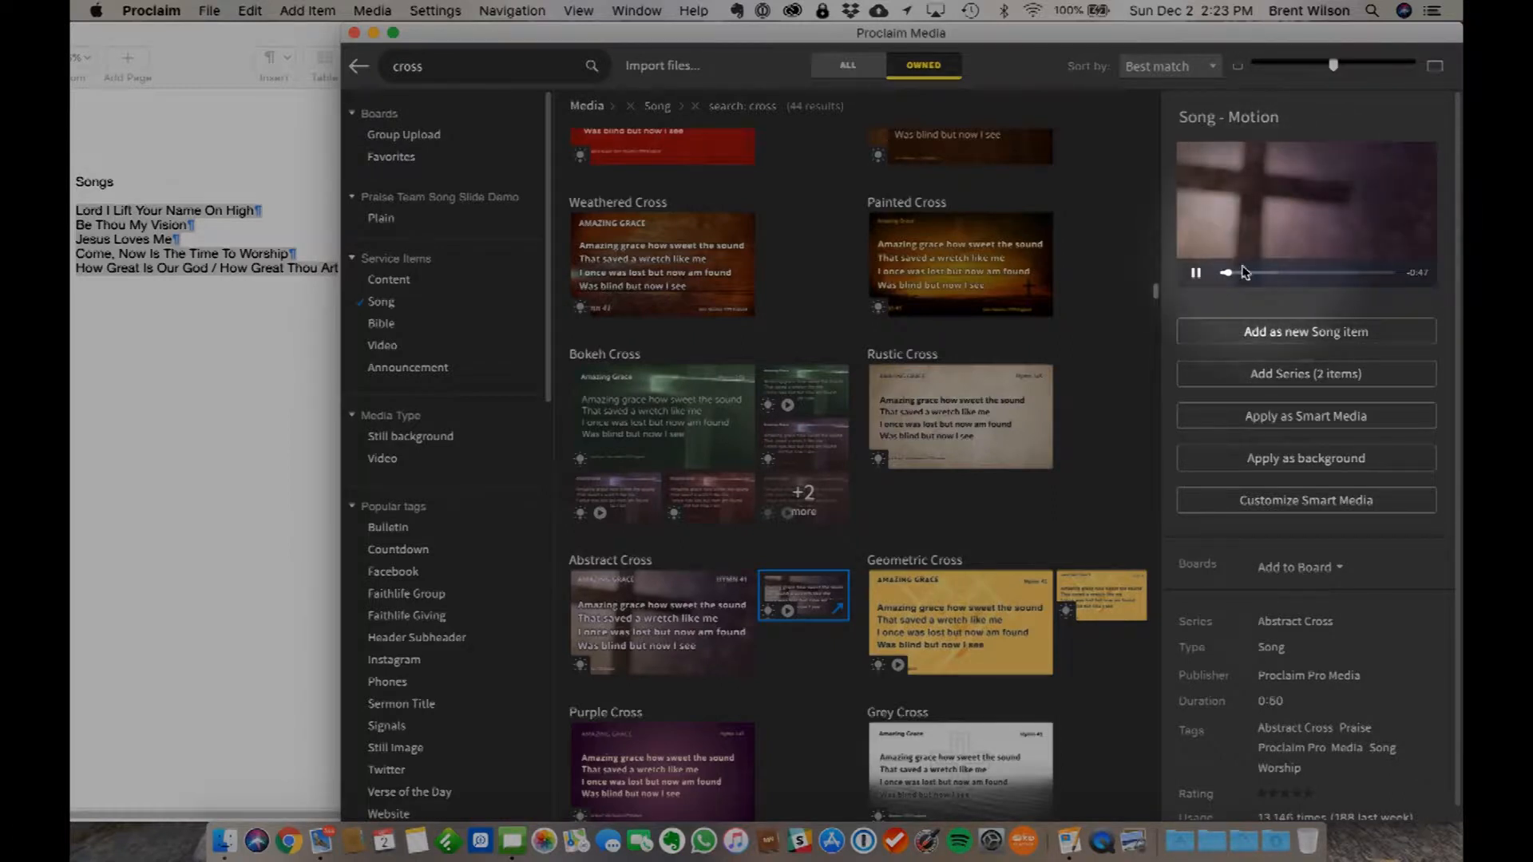
left_click(1197, 275)
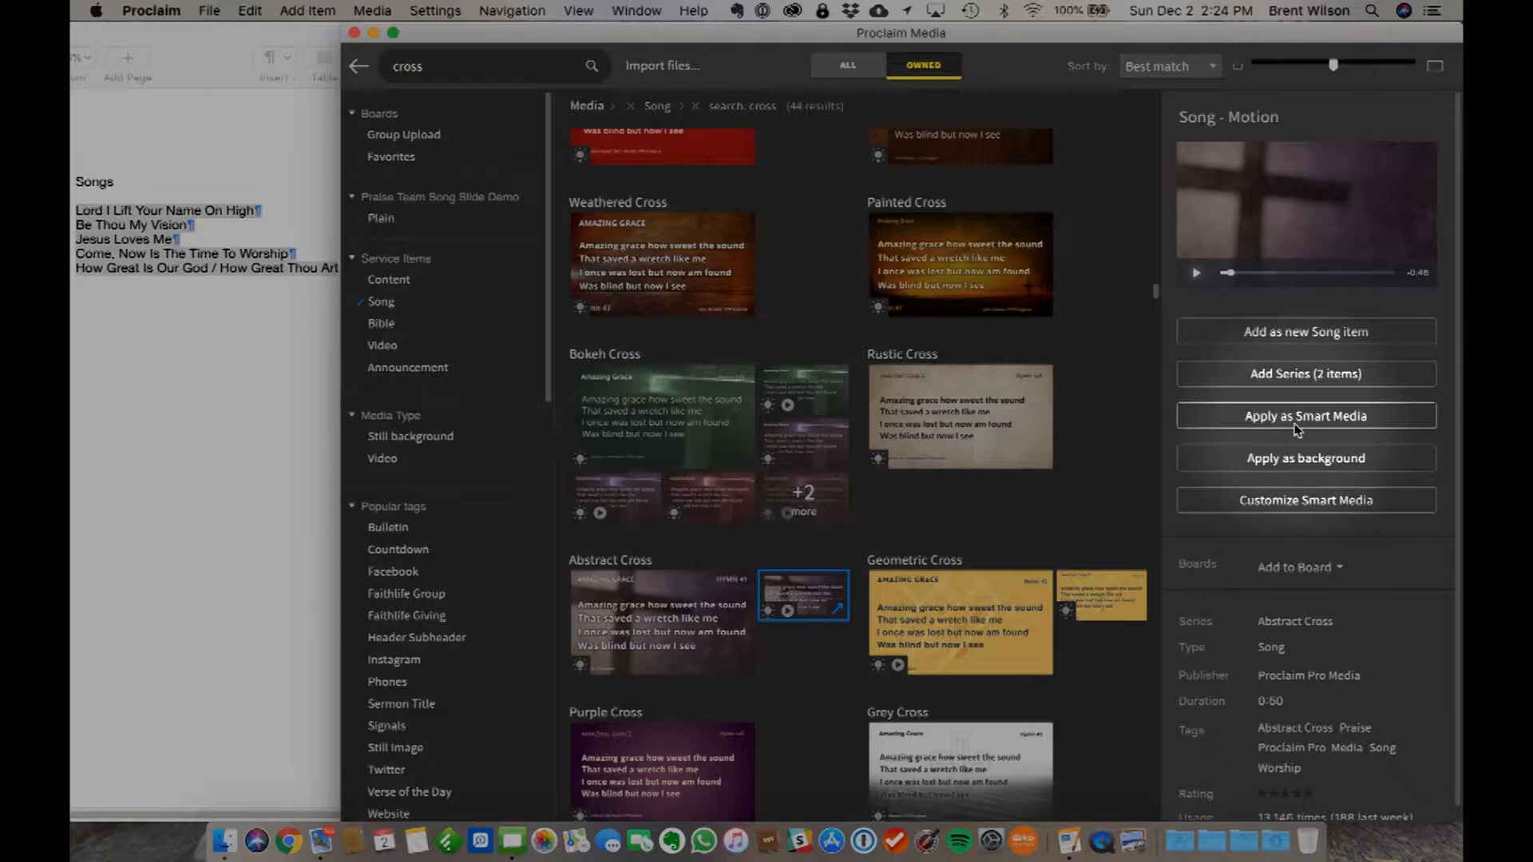
left_click(1234, 418)
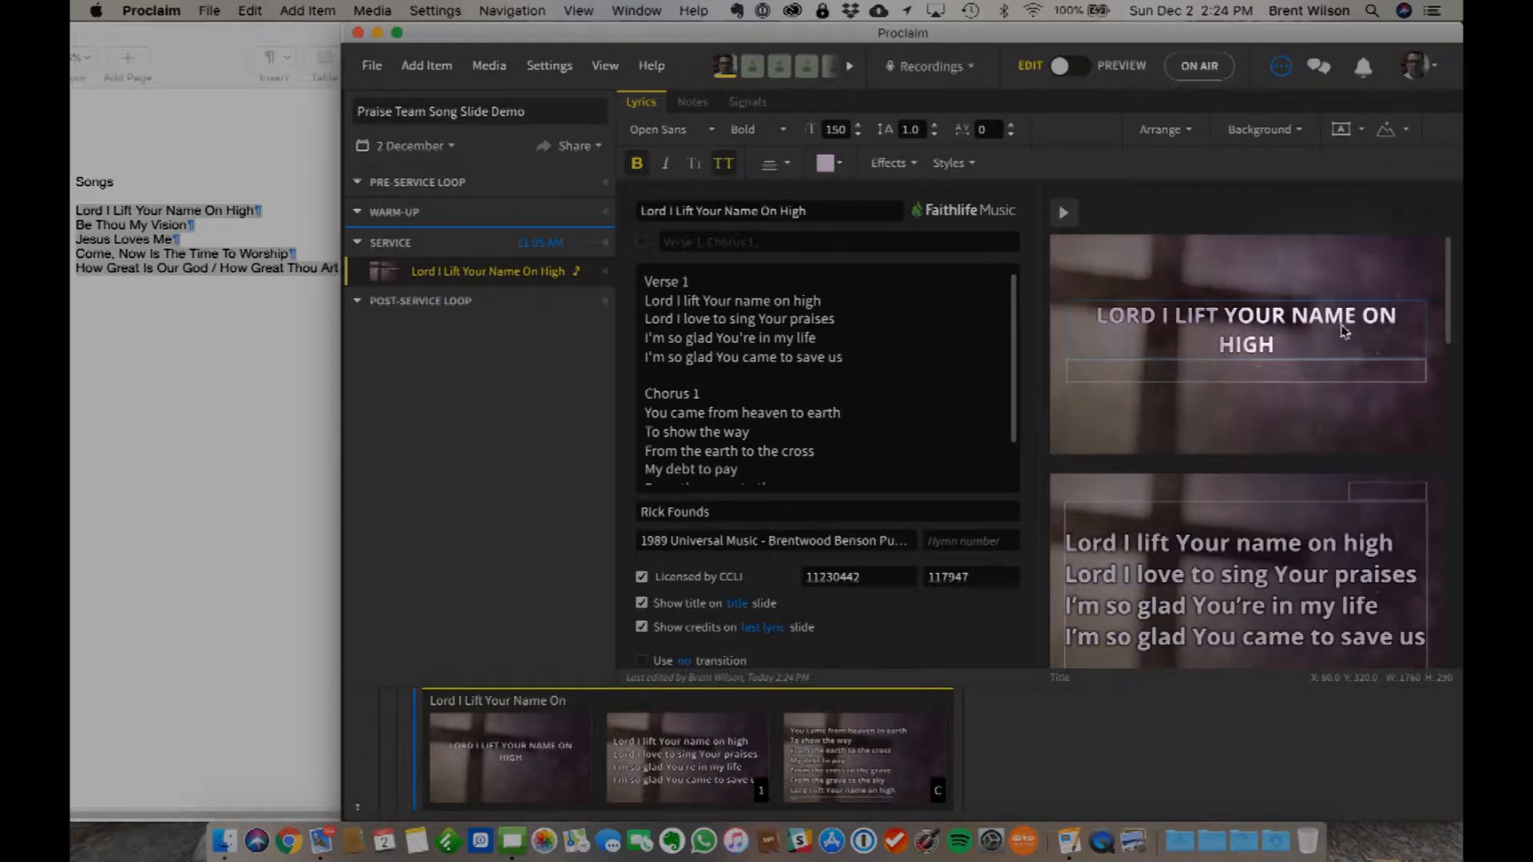
- Split the chorus across two slides by inserting a blank line after "My debt to pay" in the lyrics
scroll(1233, 554, "down", 3)
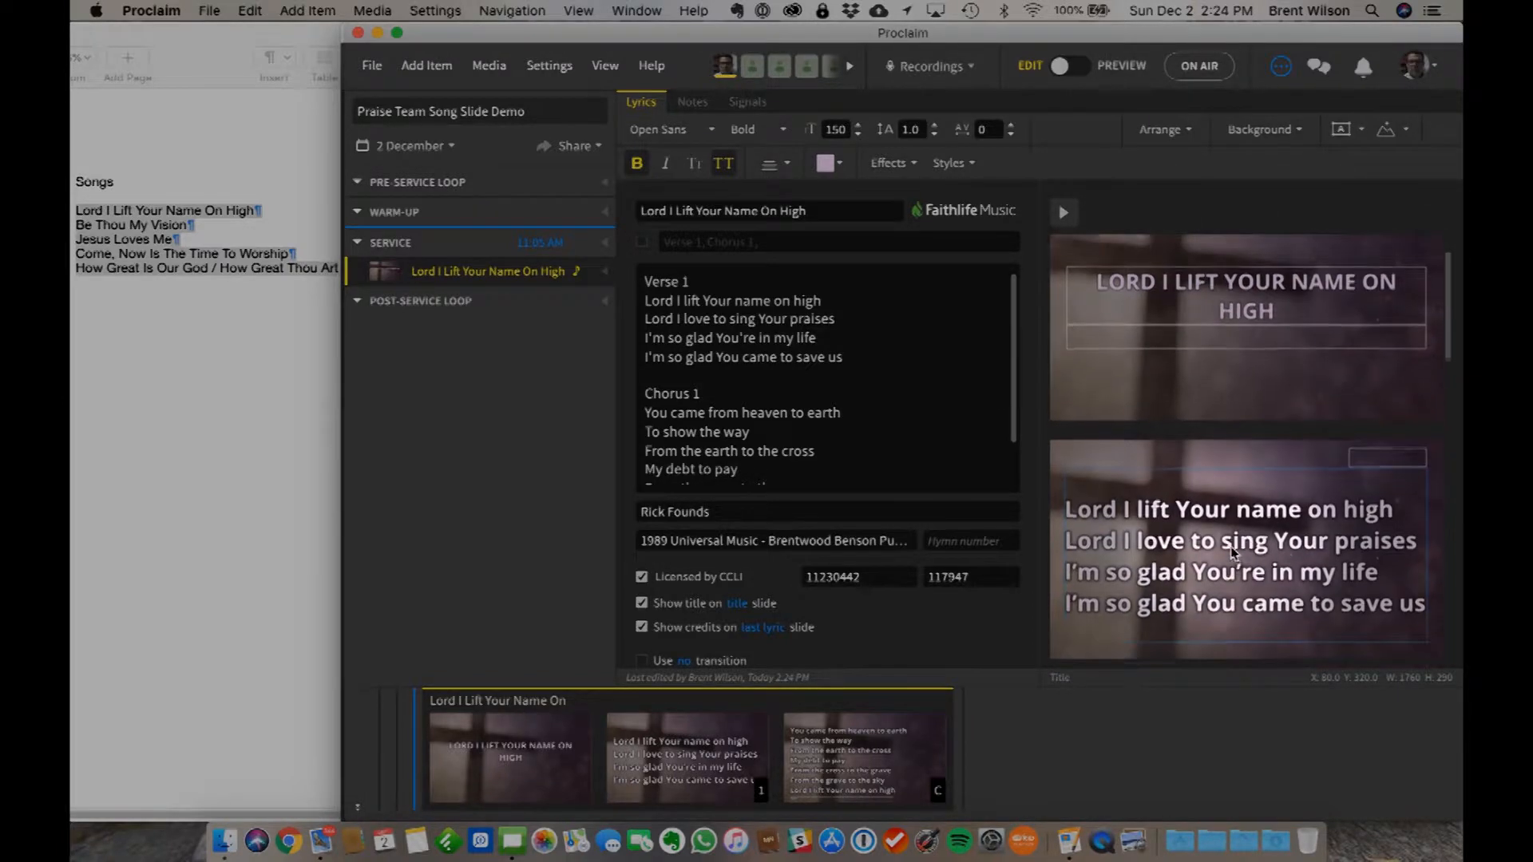
scroll(1233, 553, "up", 3)
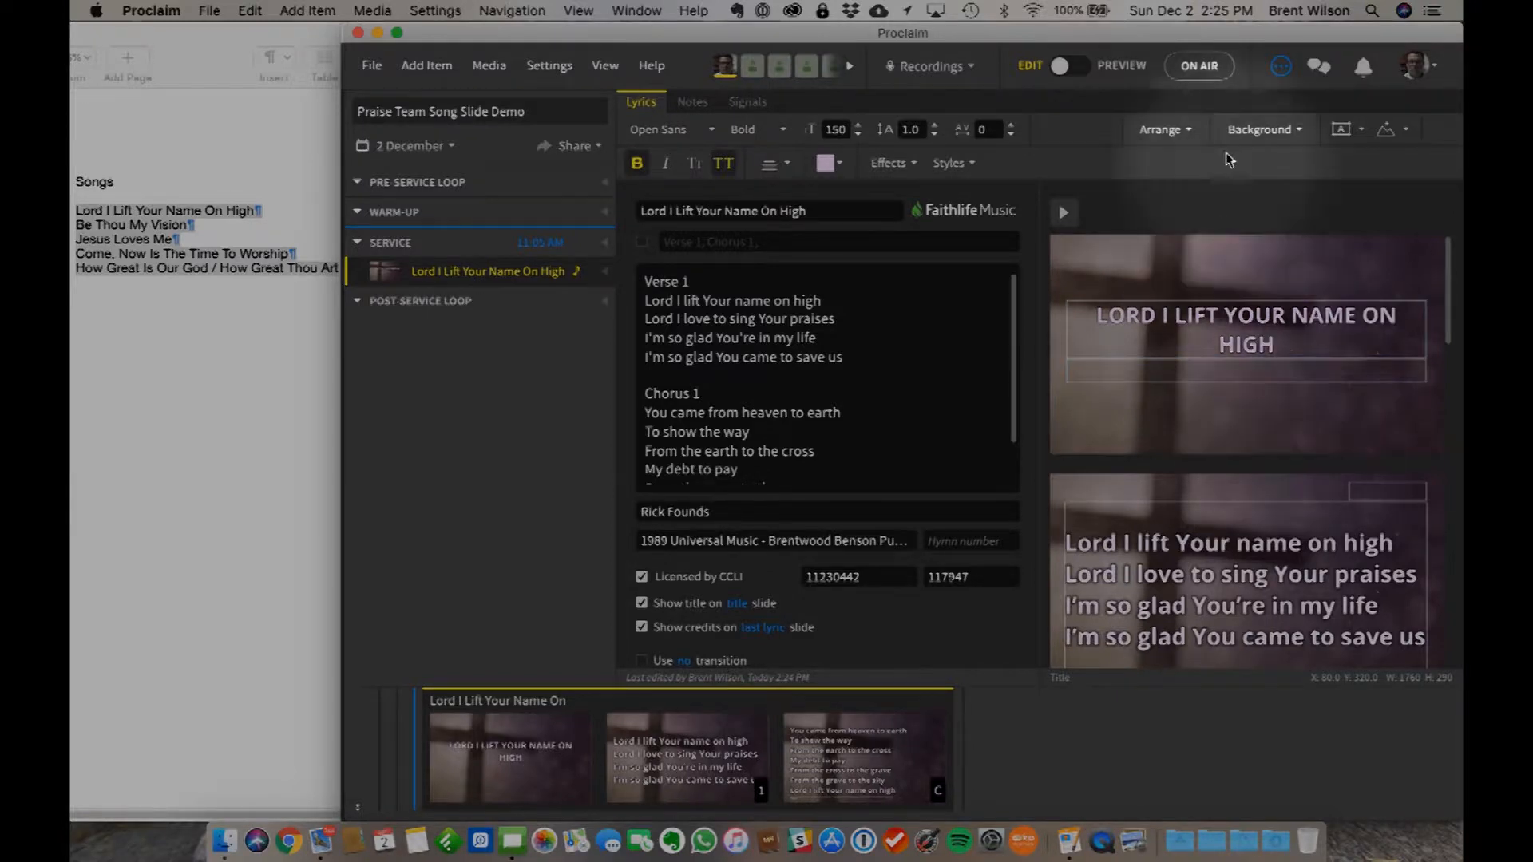
scroll(1305, 447, "down", 1)
scroll(1309, 460, "down", 4)
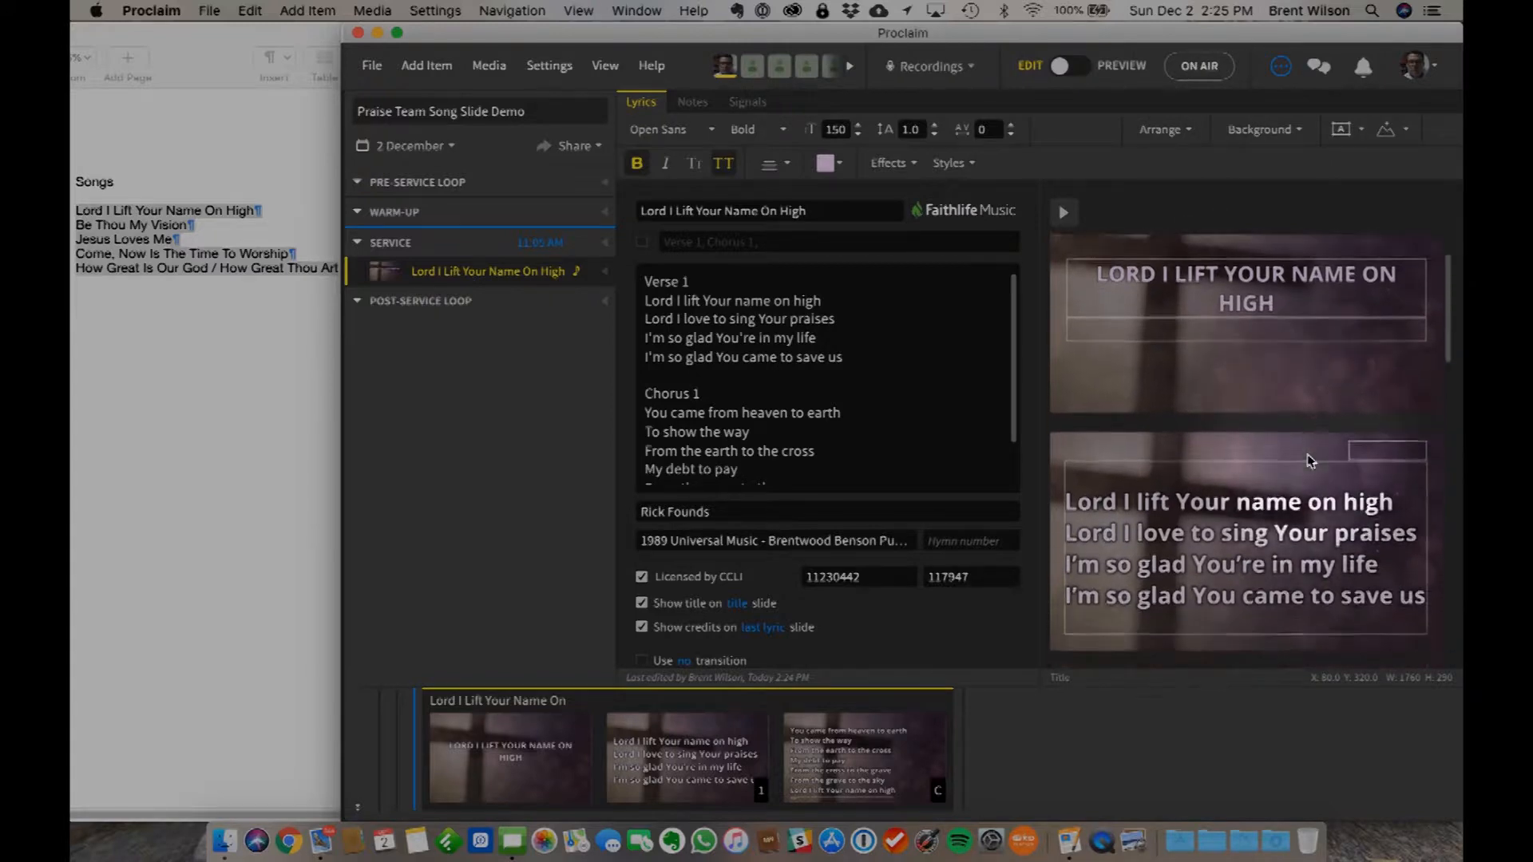
scroll(1240, 438, "down", 4)
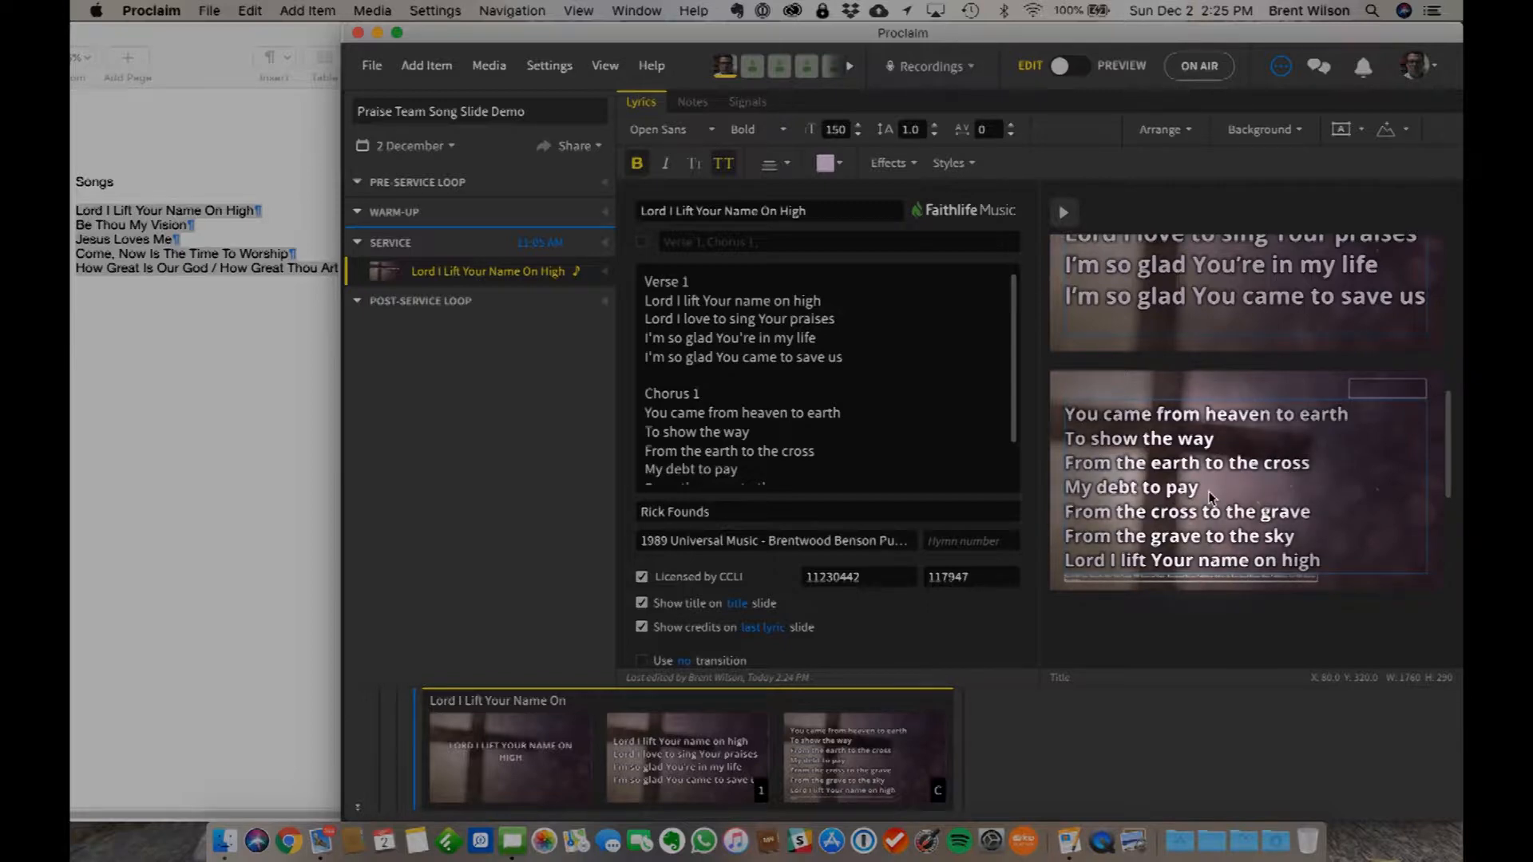
scroll(879, 447, "down", 3)
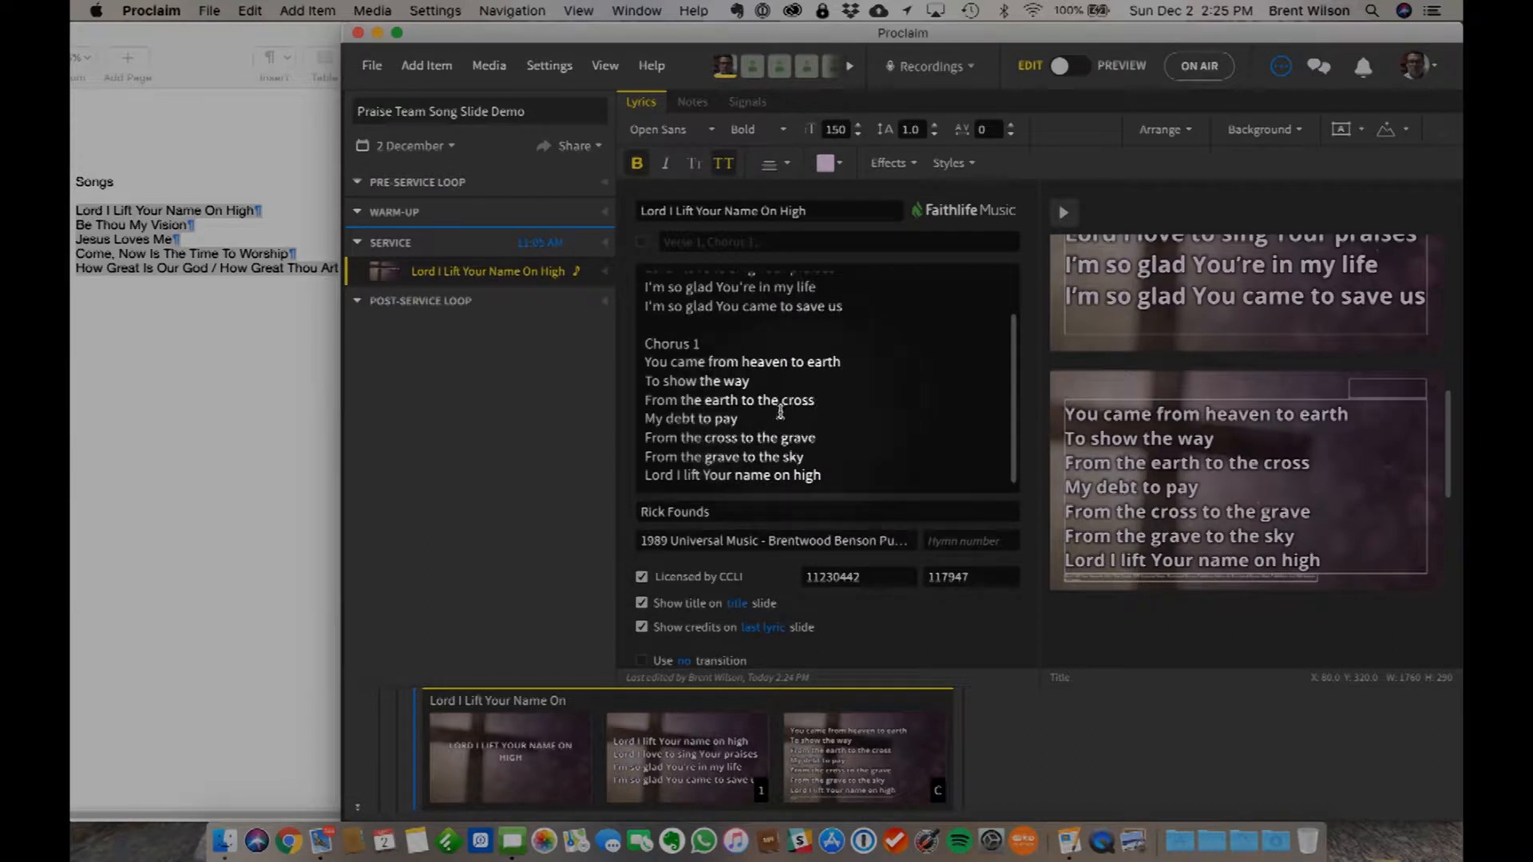
left_click(773, 412)
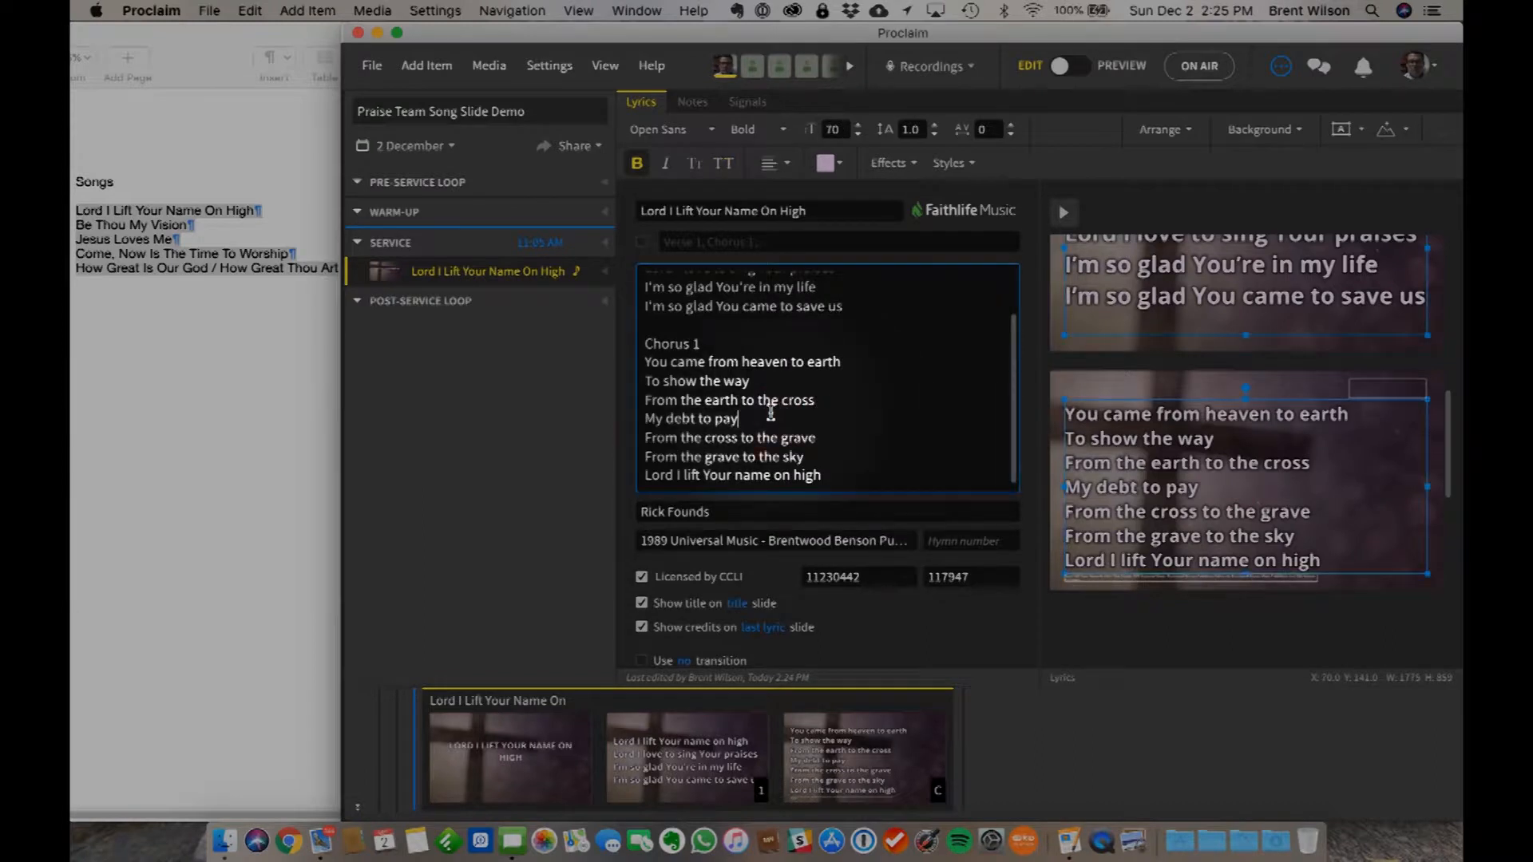
key("Return")
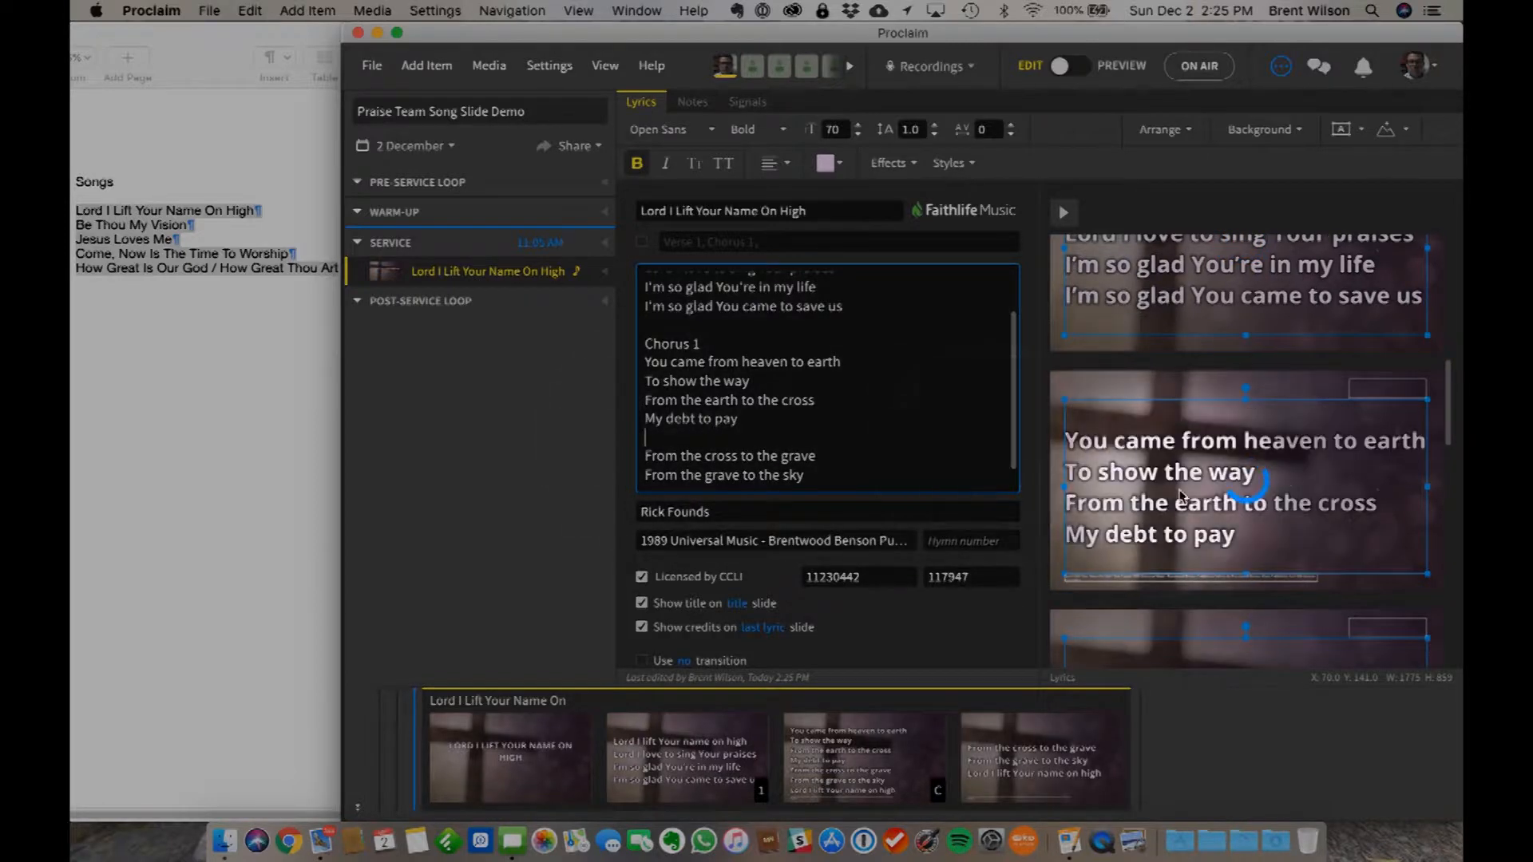
- Check both chorus slides and the credits on the last one, and select the CCLI license number field
scroll(1157, 505, "down", 3)
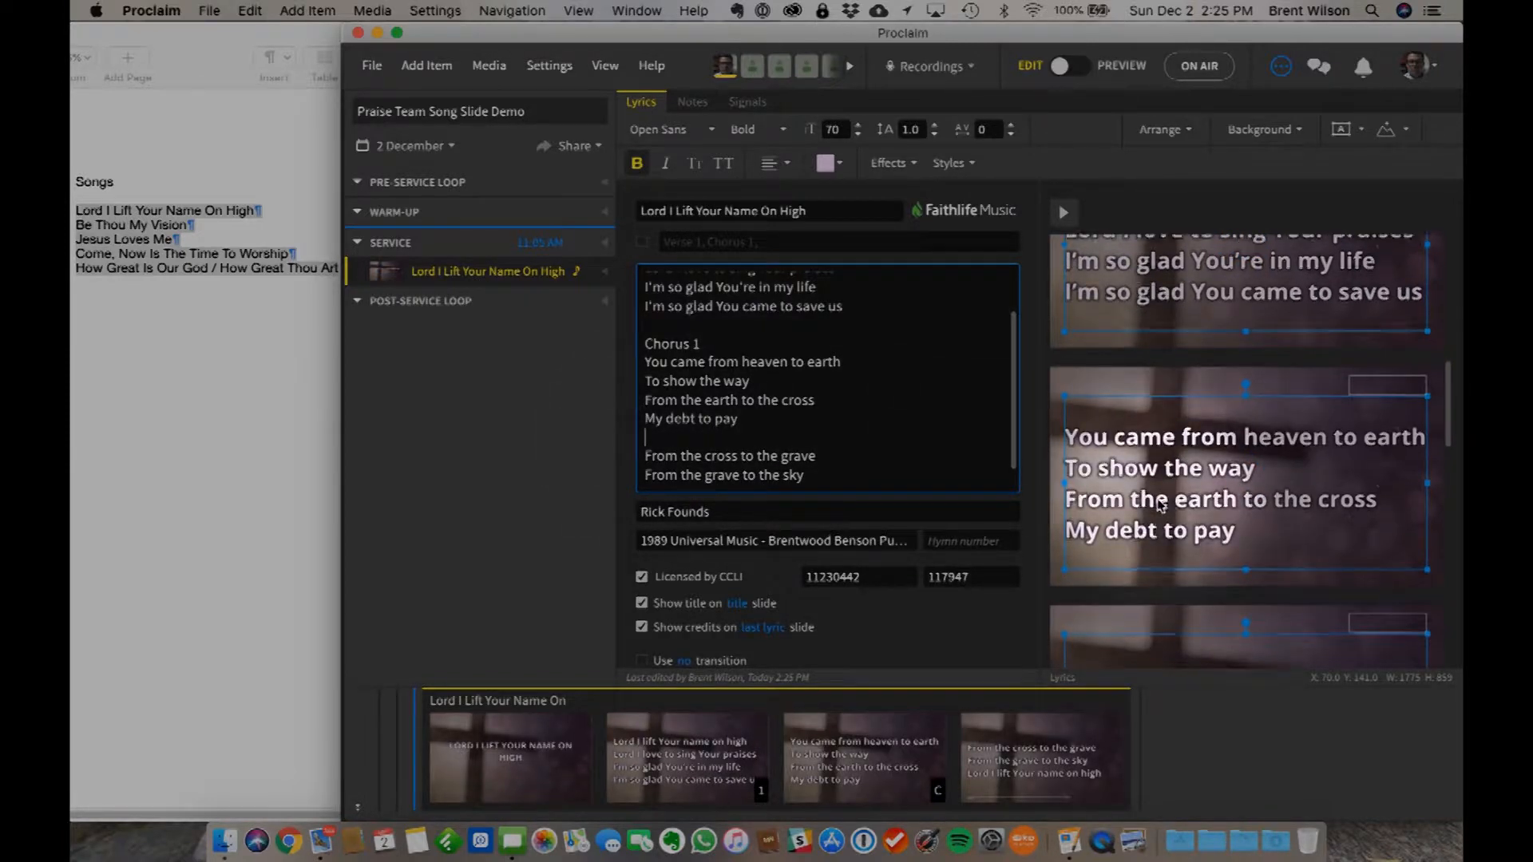
scroll(1159, 506, "up", 3)
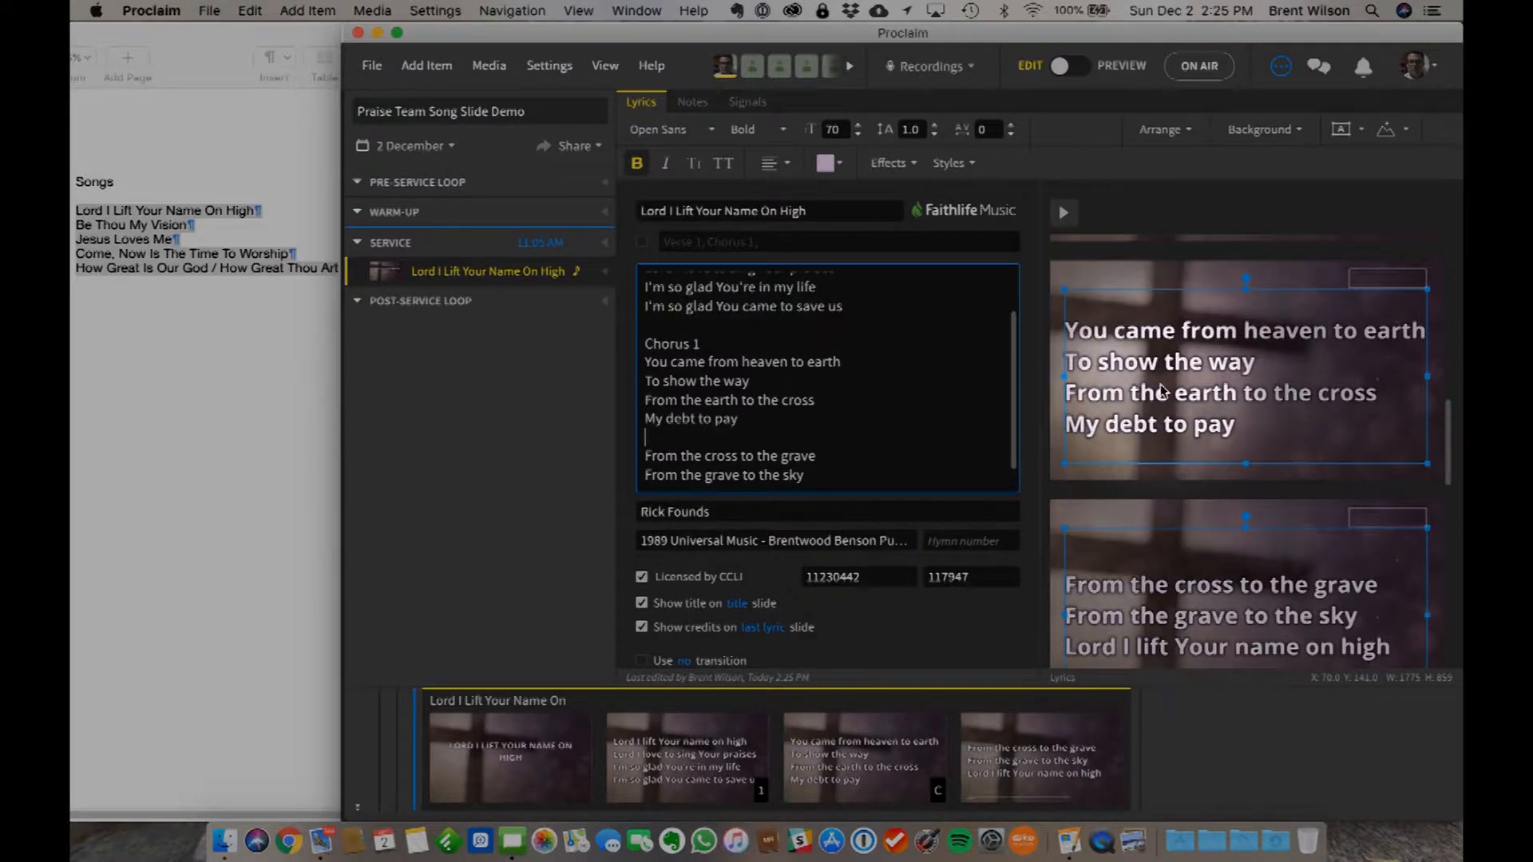
scroll(1162, 520, "down", 3)
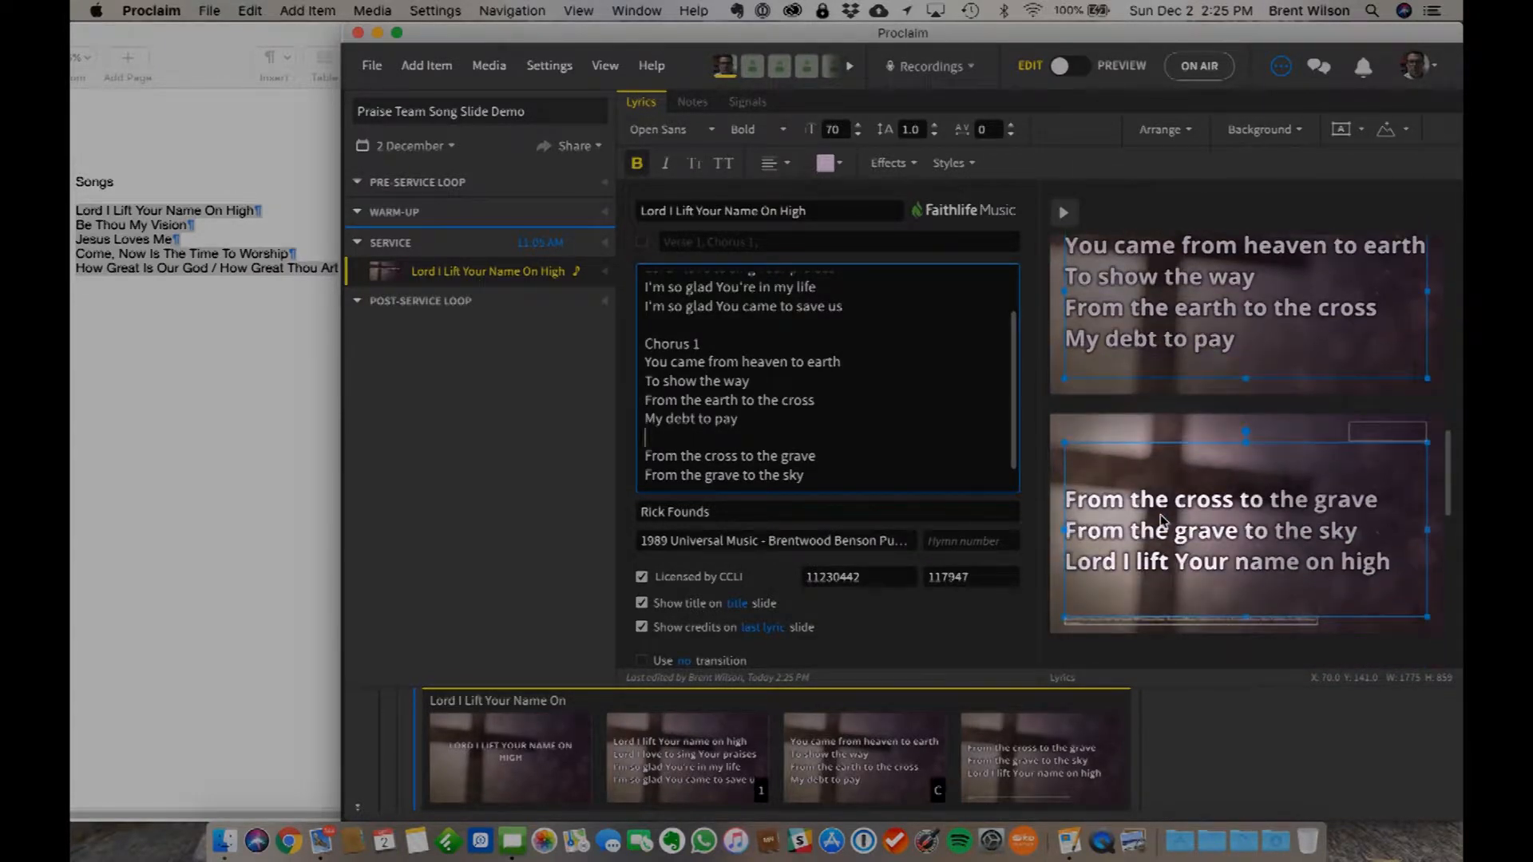
scroll(1174, 543, "down", 2)
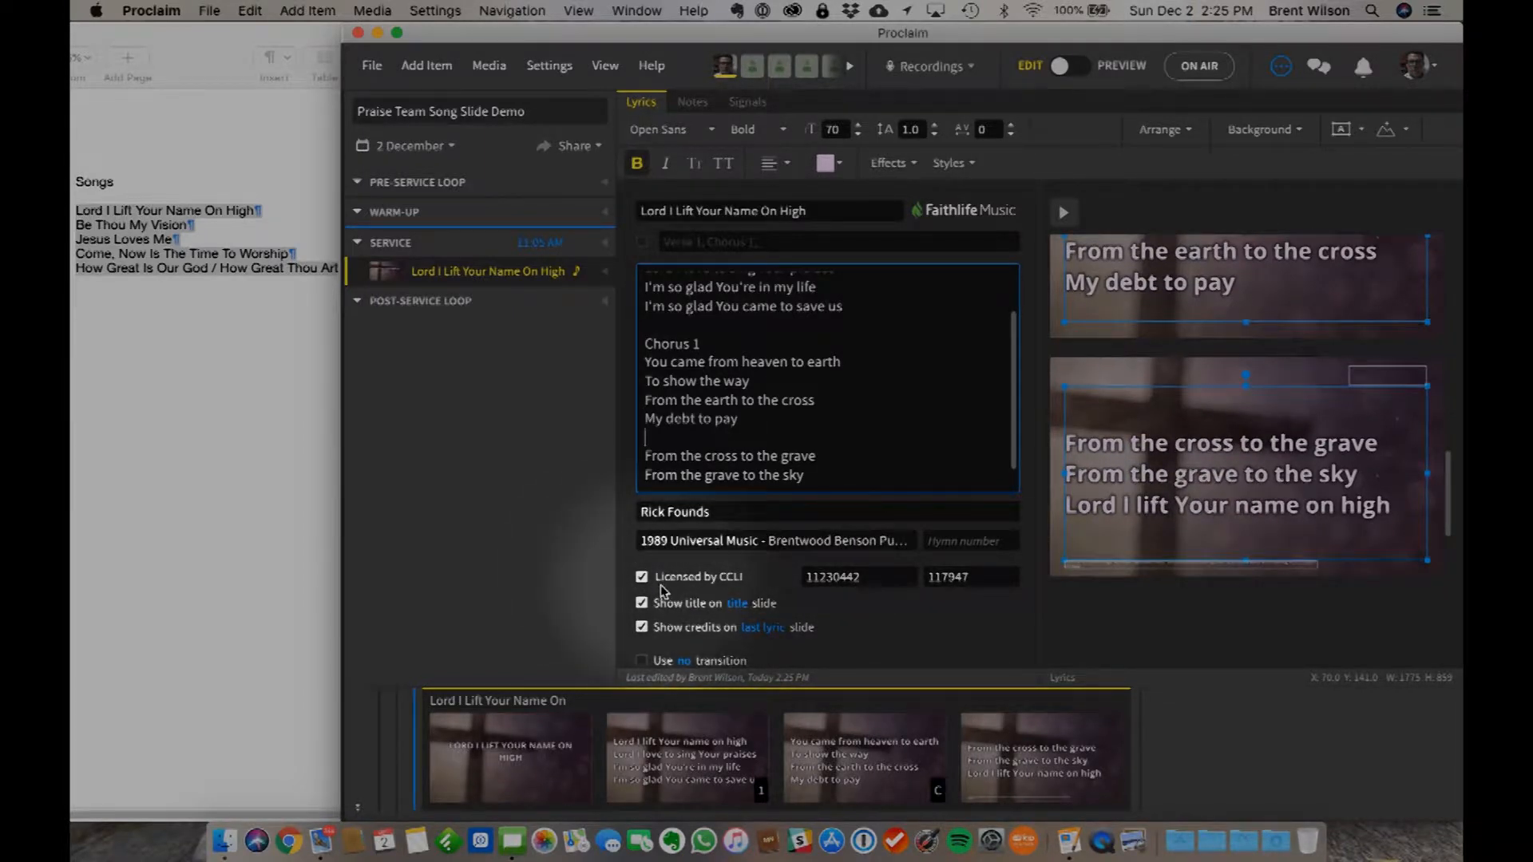
left_click(839, 580)
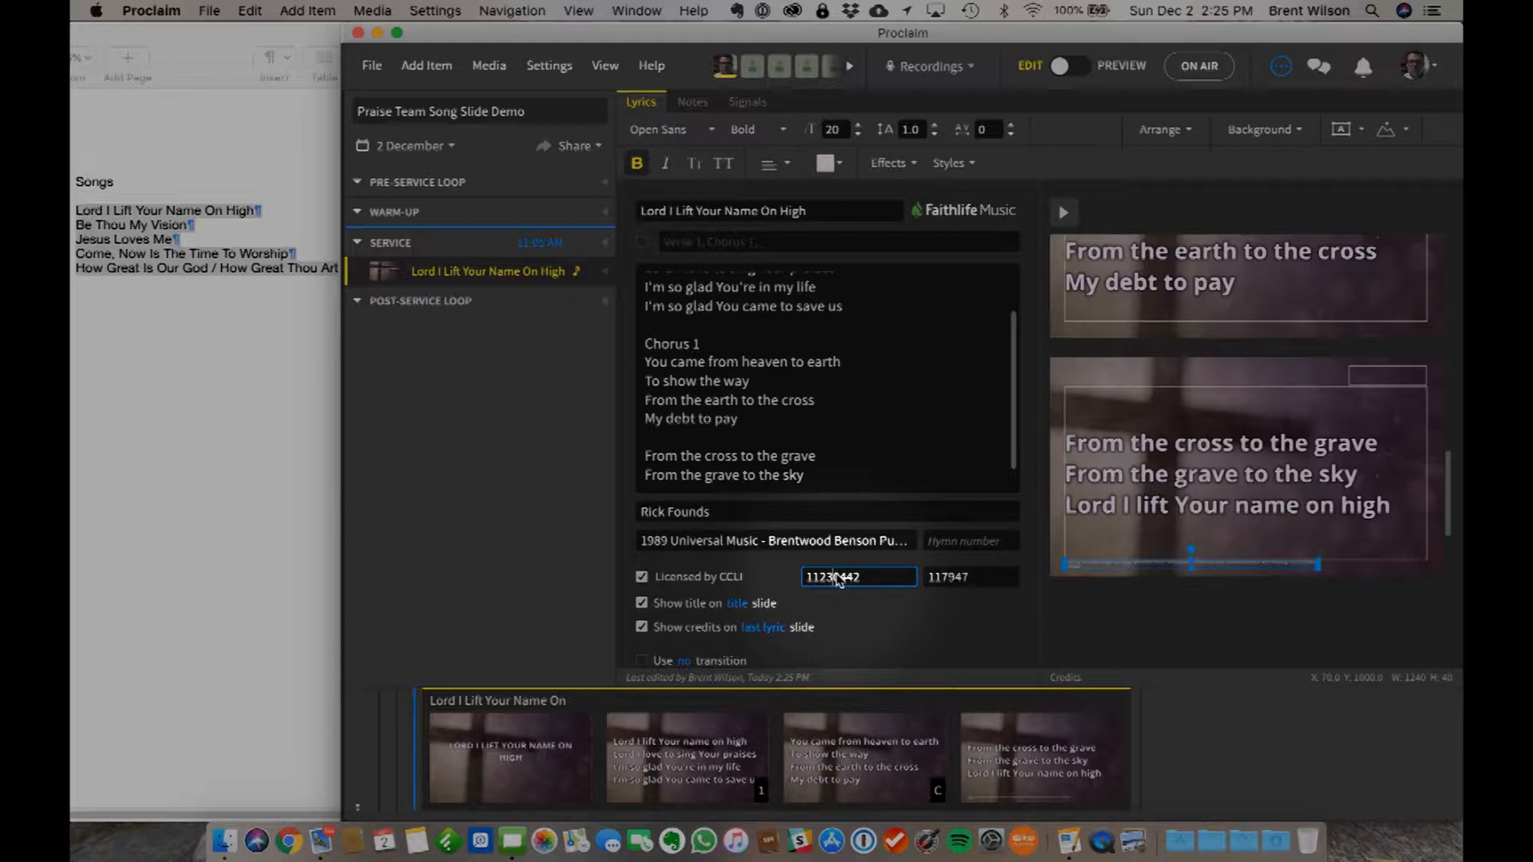
- Set the song title to show on the first lyric slide instead of on its own title slide
double_click(948, 585)
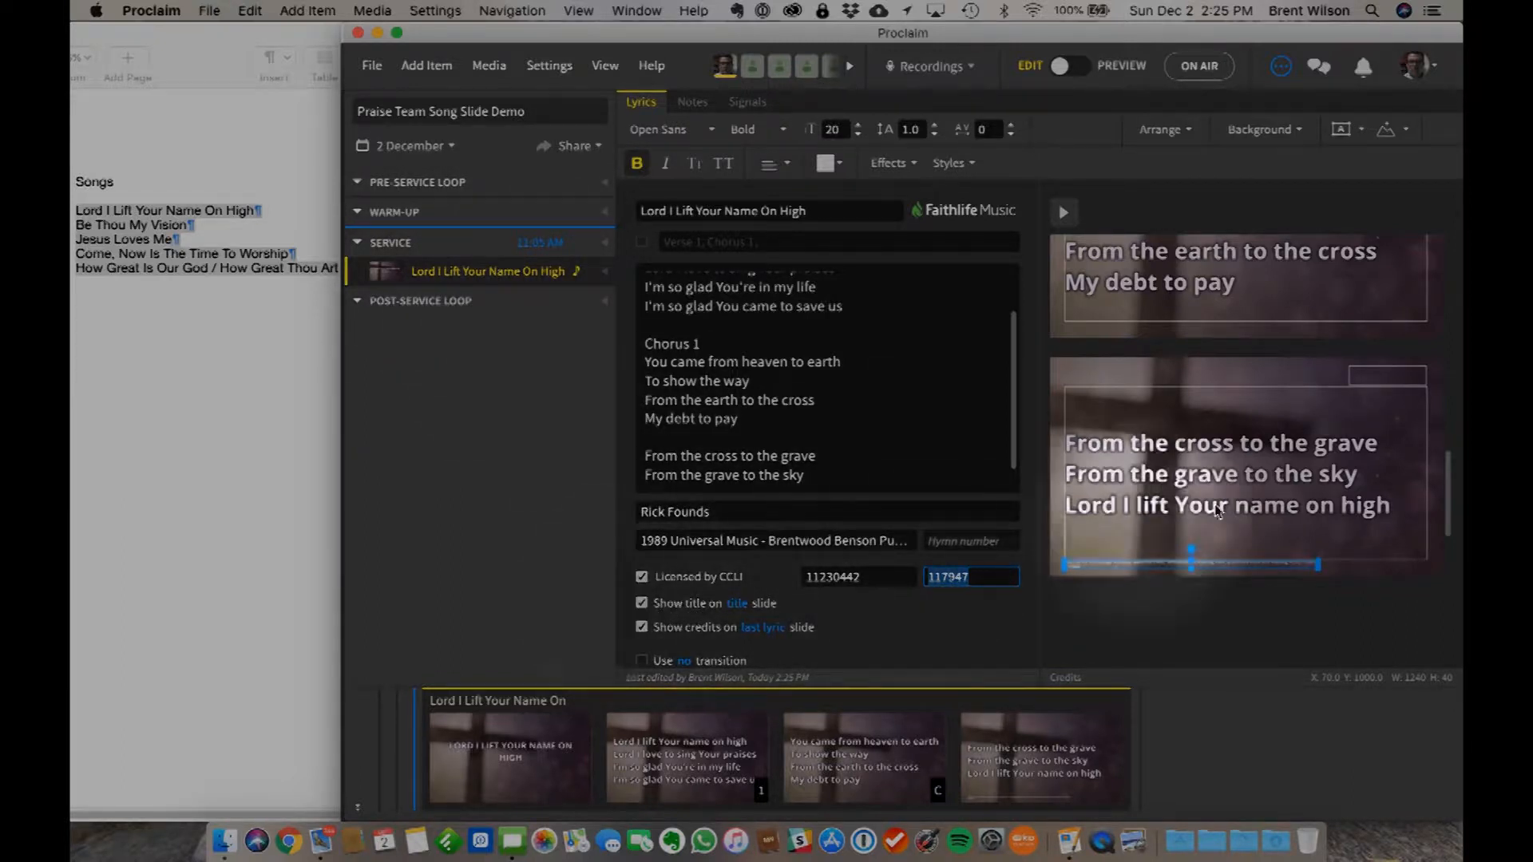
scroll(1324, 399, "up", 4)
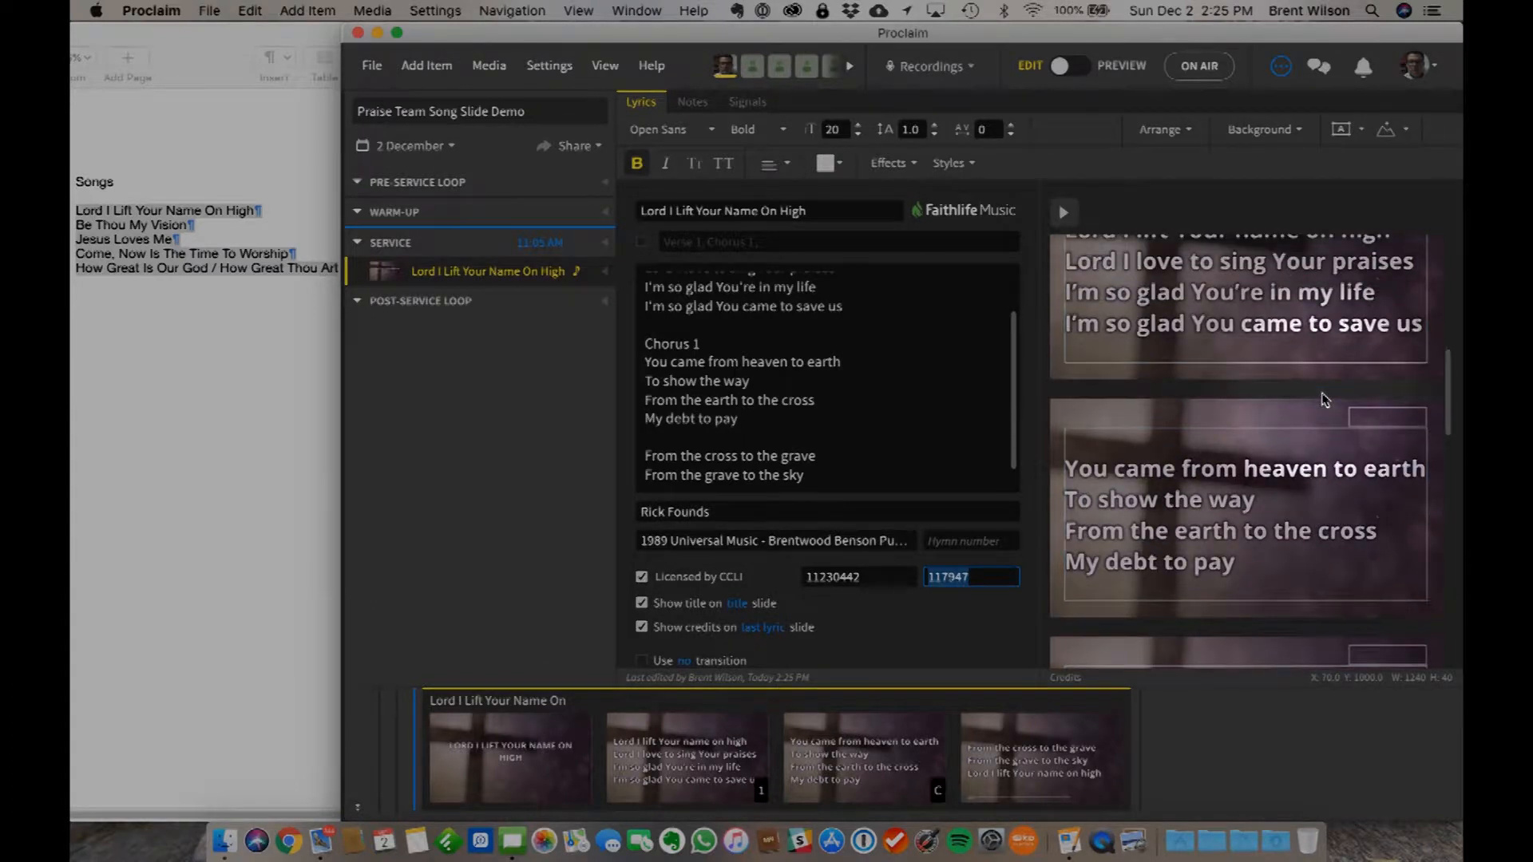
scroll(1324, 399, "up", 3)
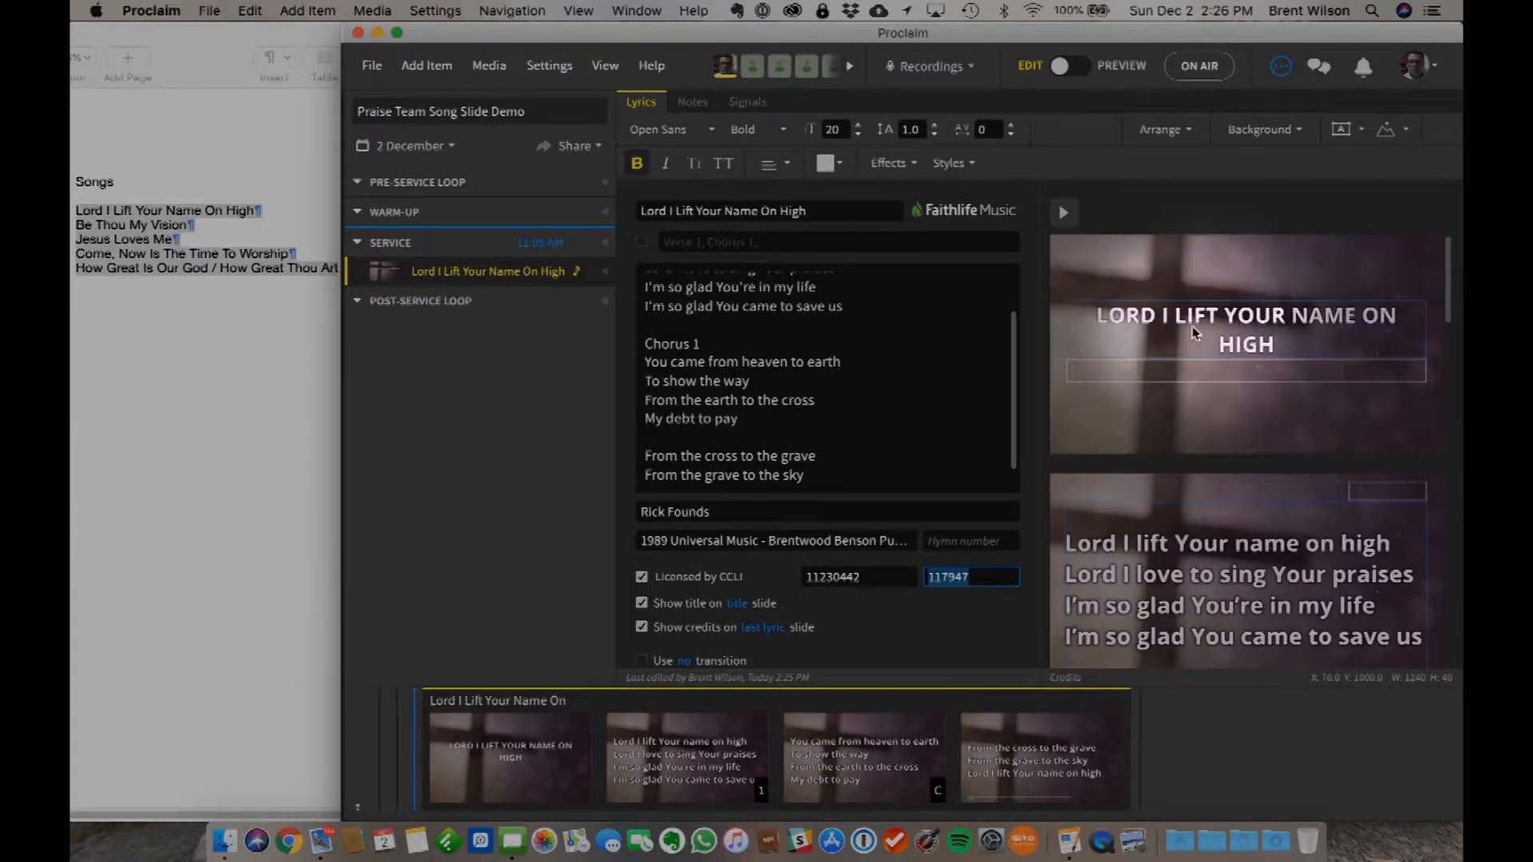
left_click(641, 604)
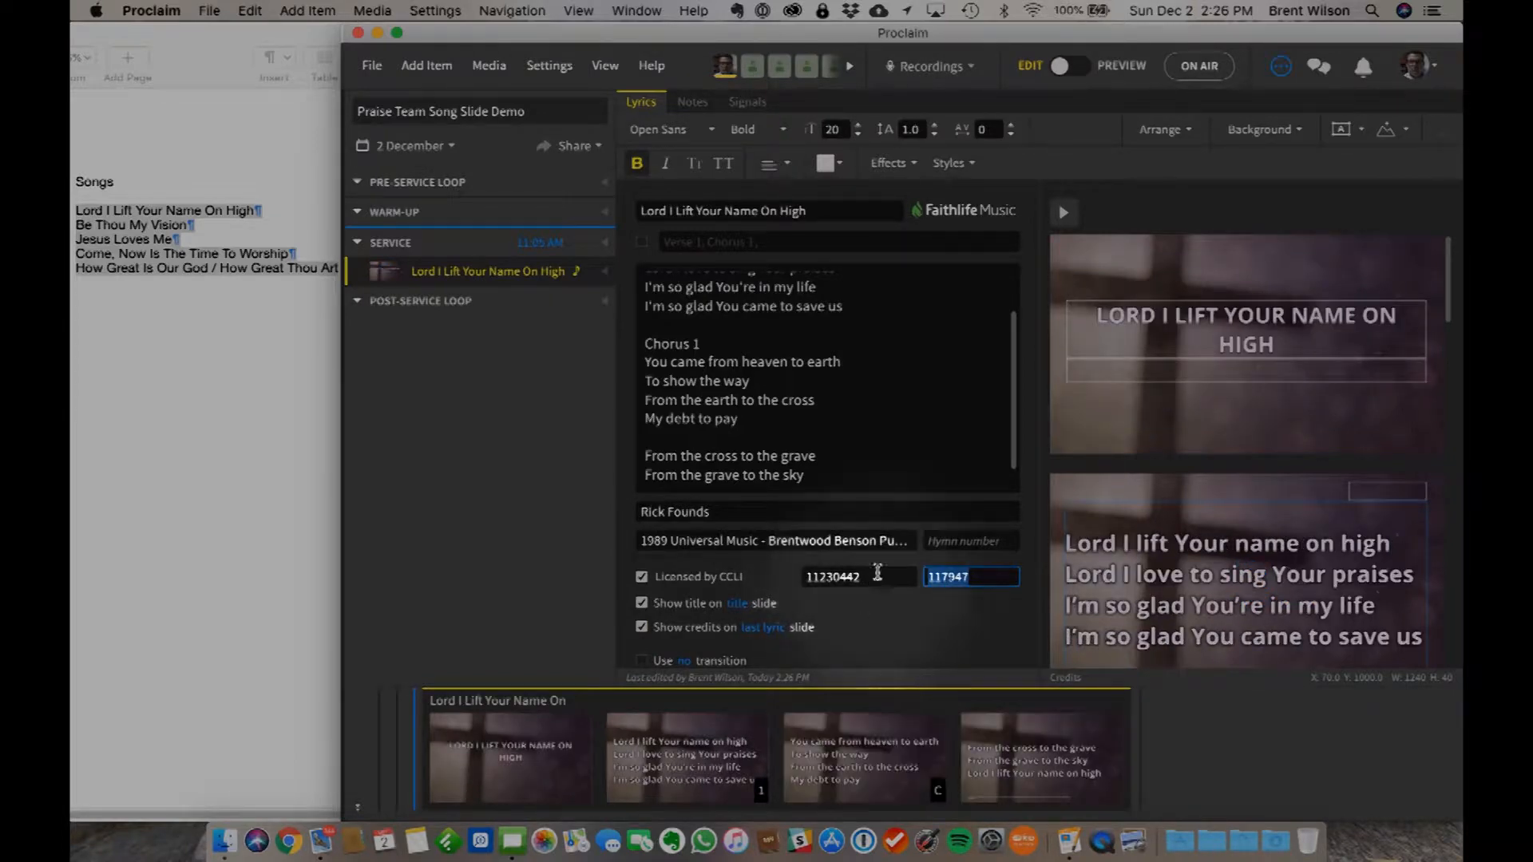
left_click(738, 605)
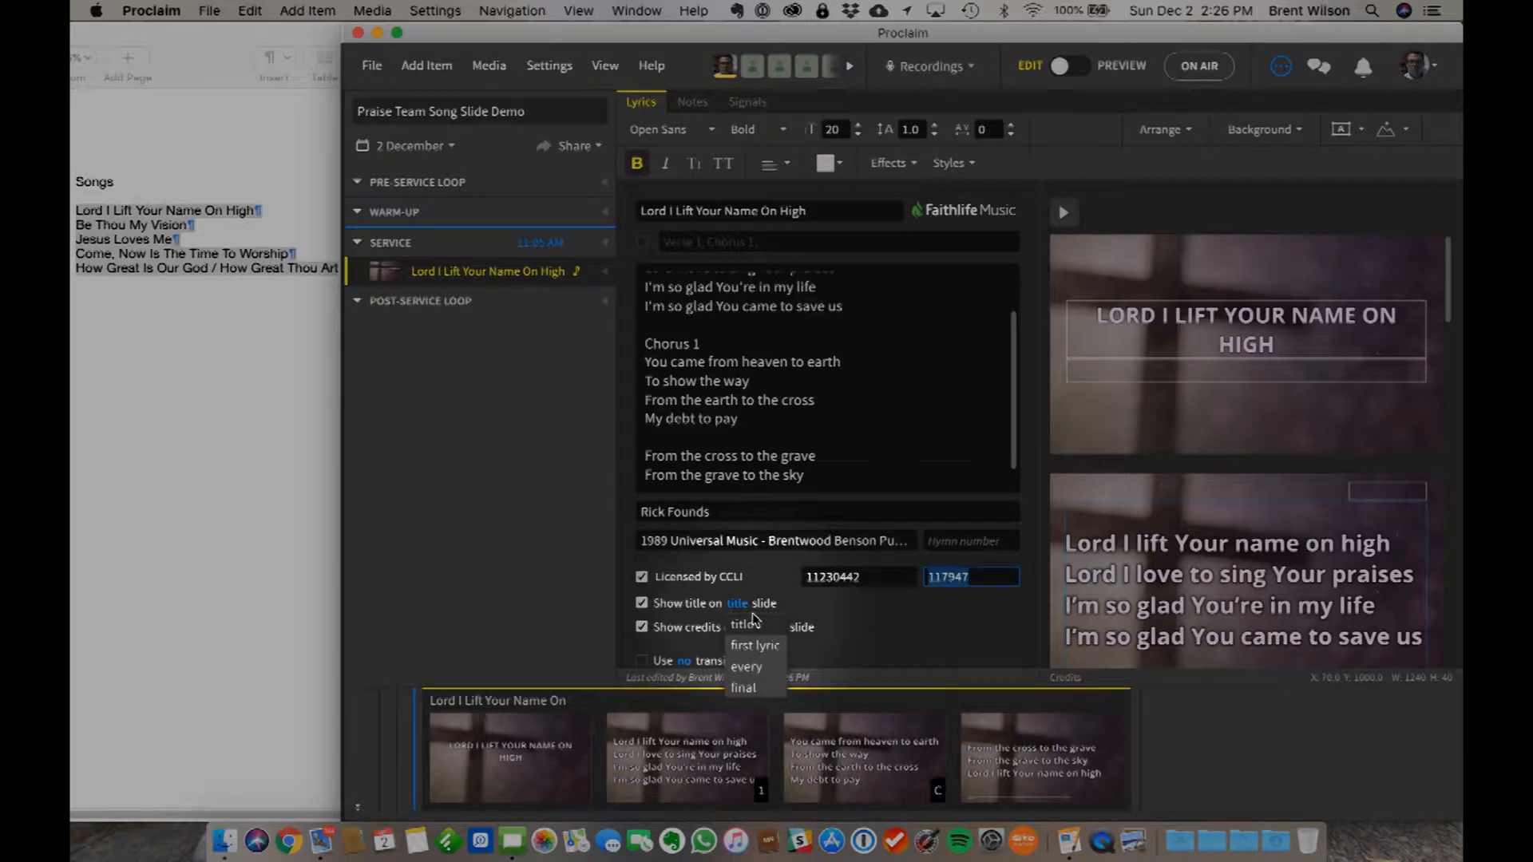
left_click(756, 645)
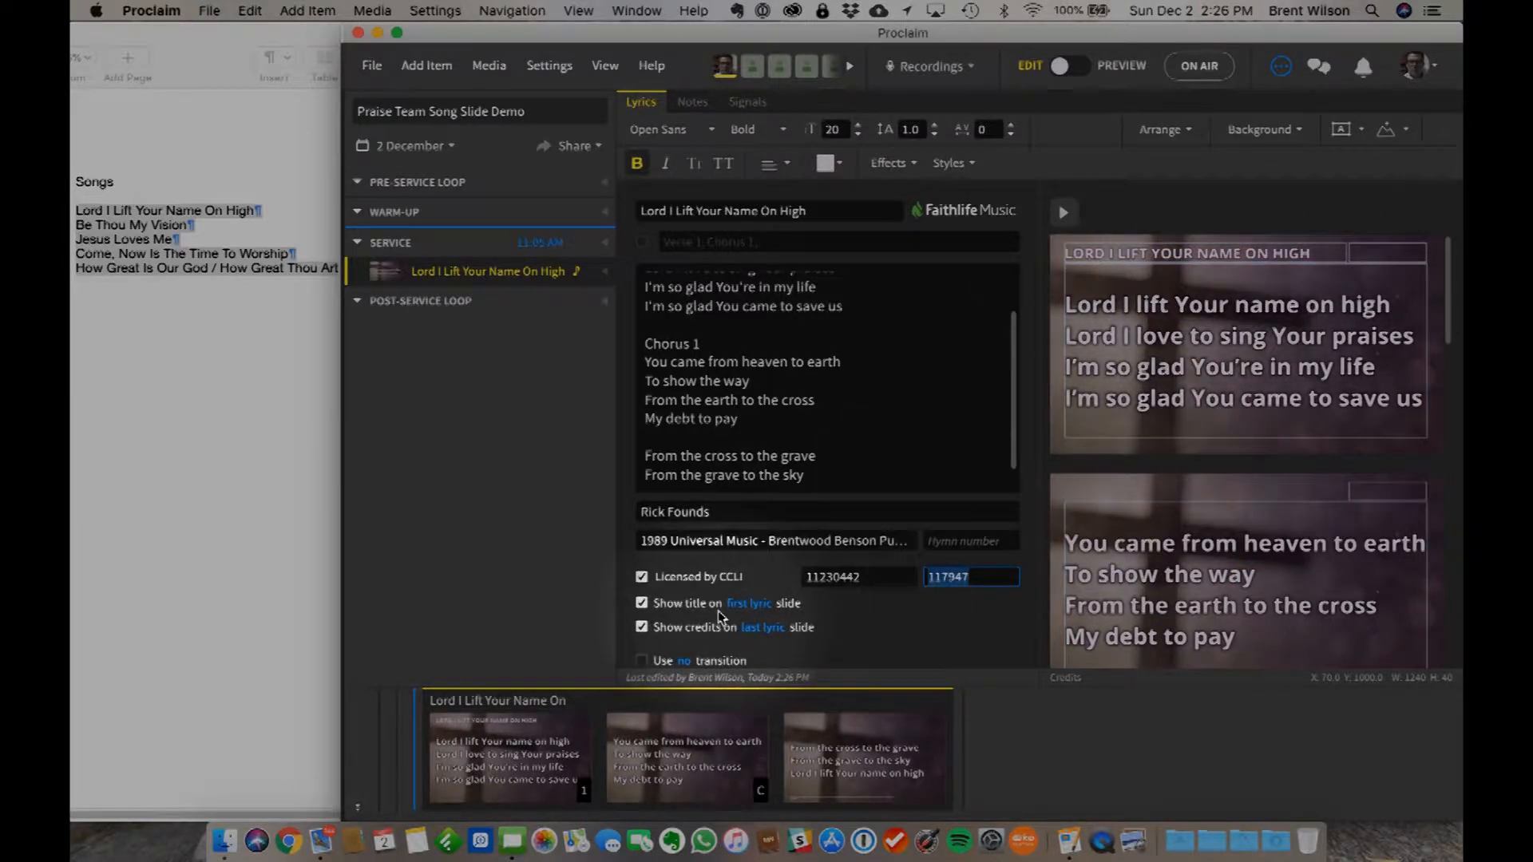
- Set the song title to show on every slide and check it on the chorus slides
left_click(753, 604)
left_click(750, 675)
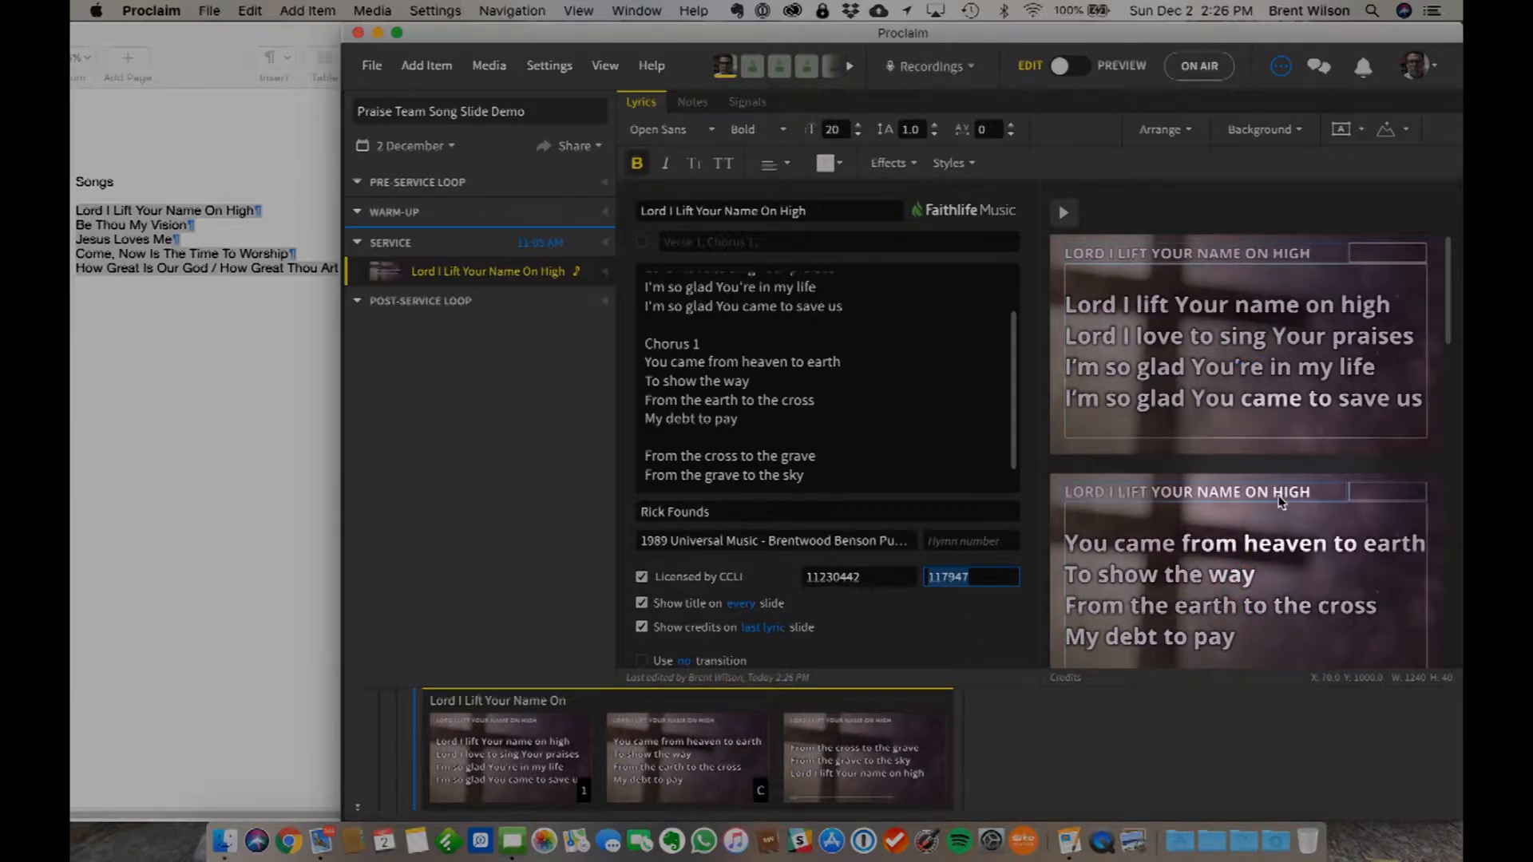
scroll(1273, 597, "down", 4)
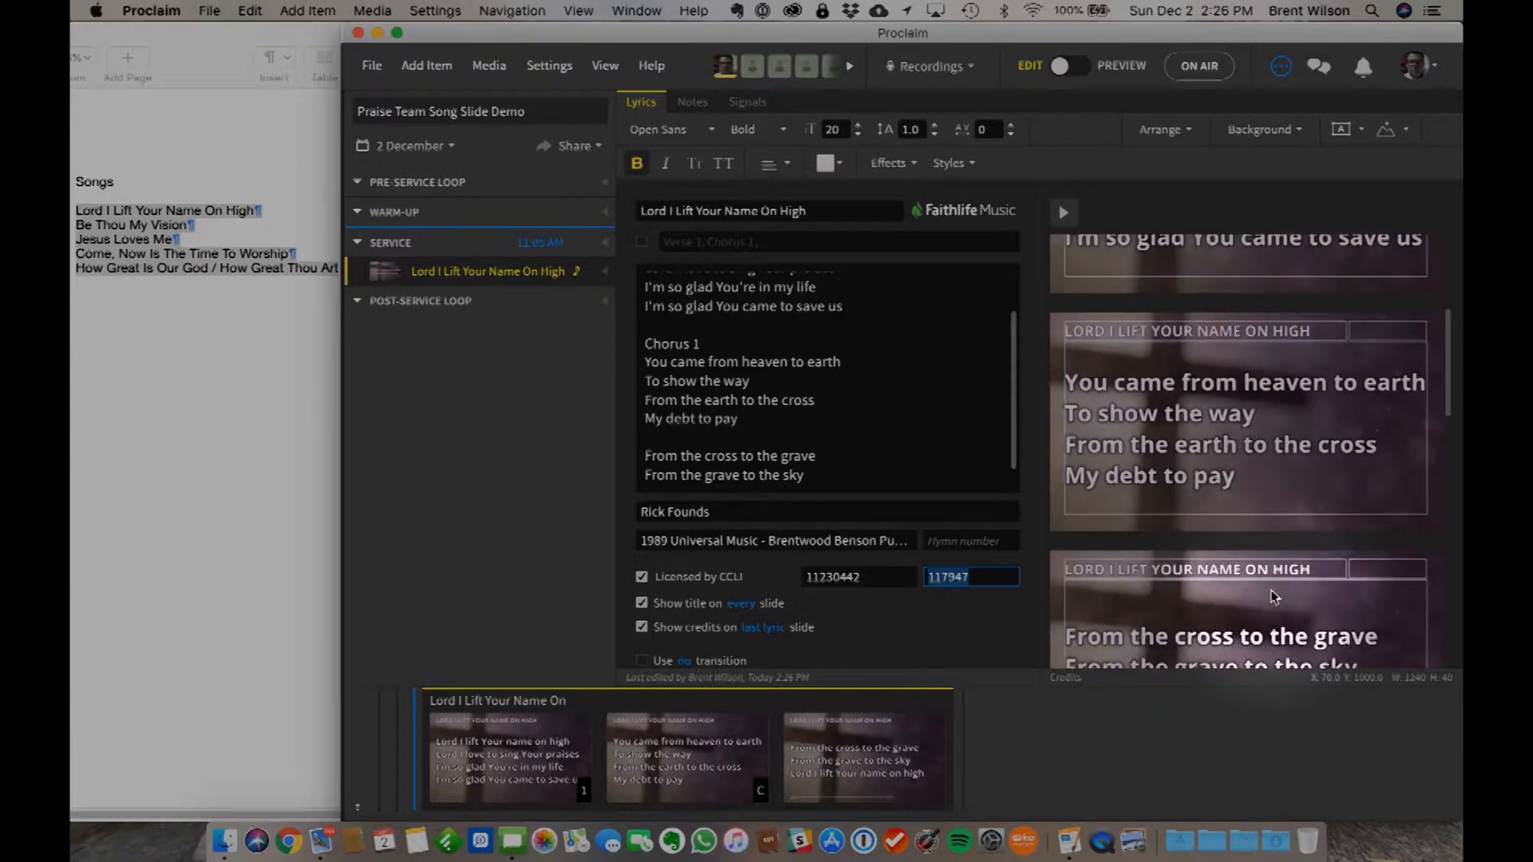
scroll(1274, 597, "up", 3)
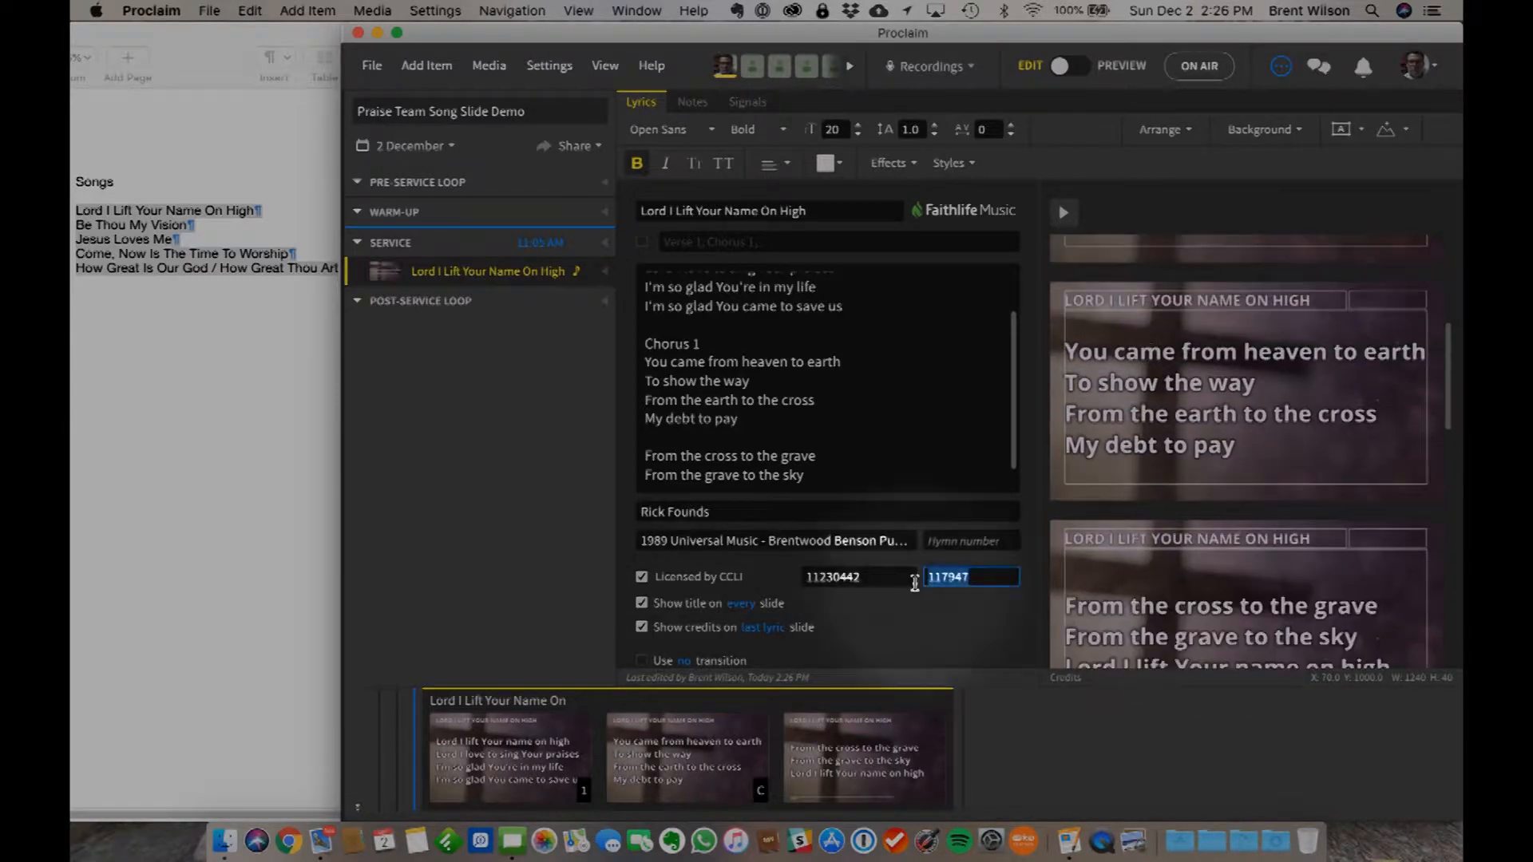
- Return the song title to the title slide and check the opening slides
left_click(738, 606)
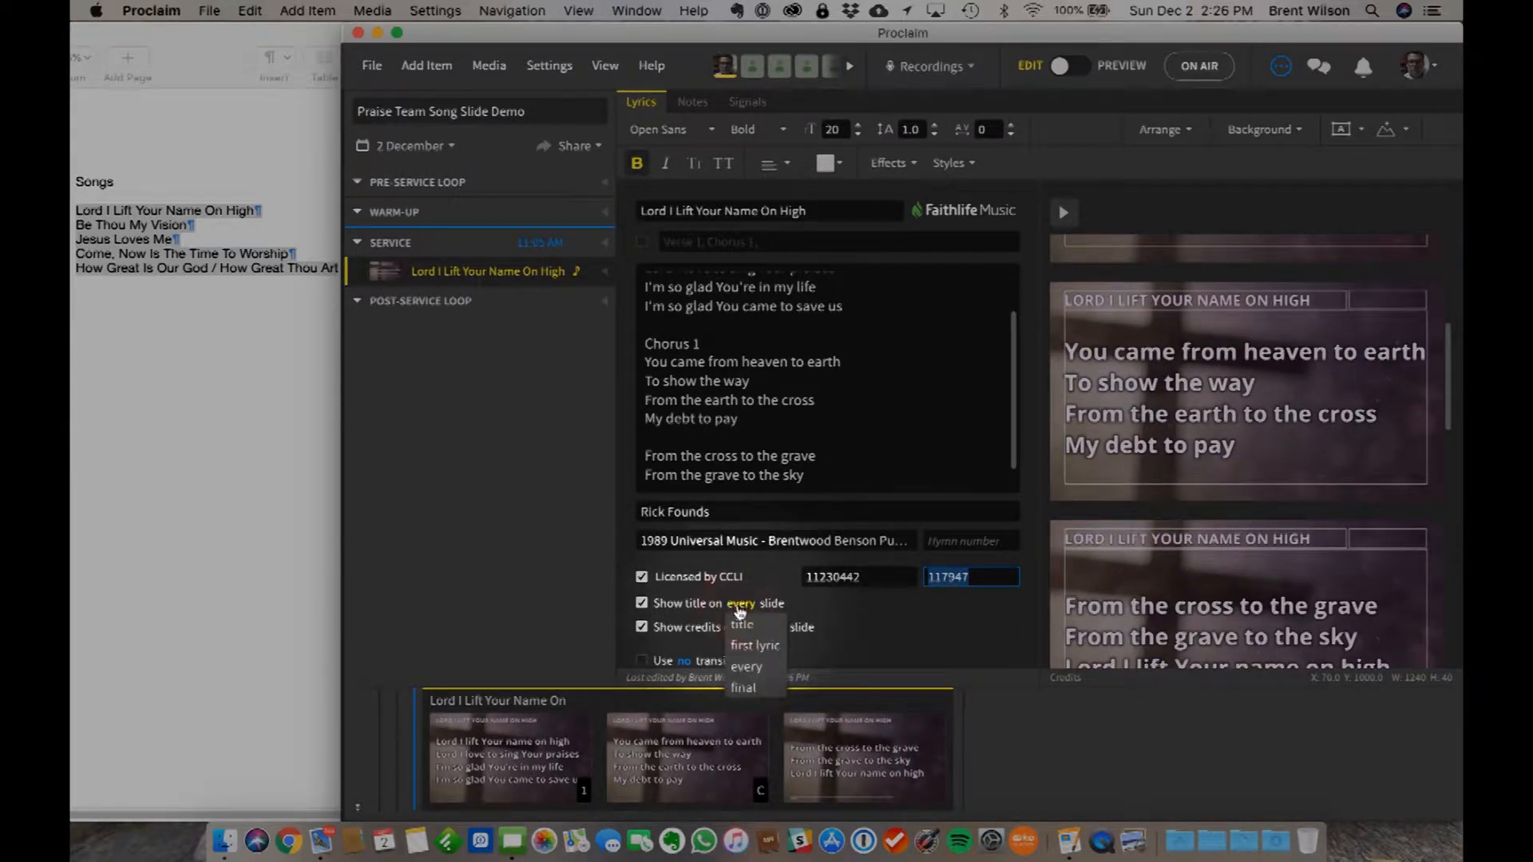
left_click(742, 625)
scroll(1250, 371, "up", 3)
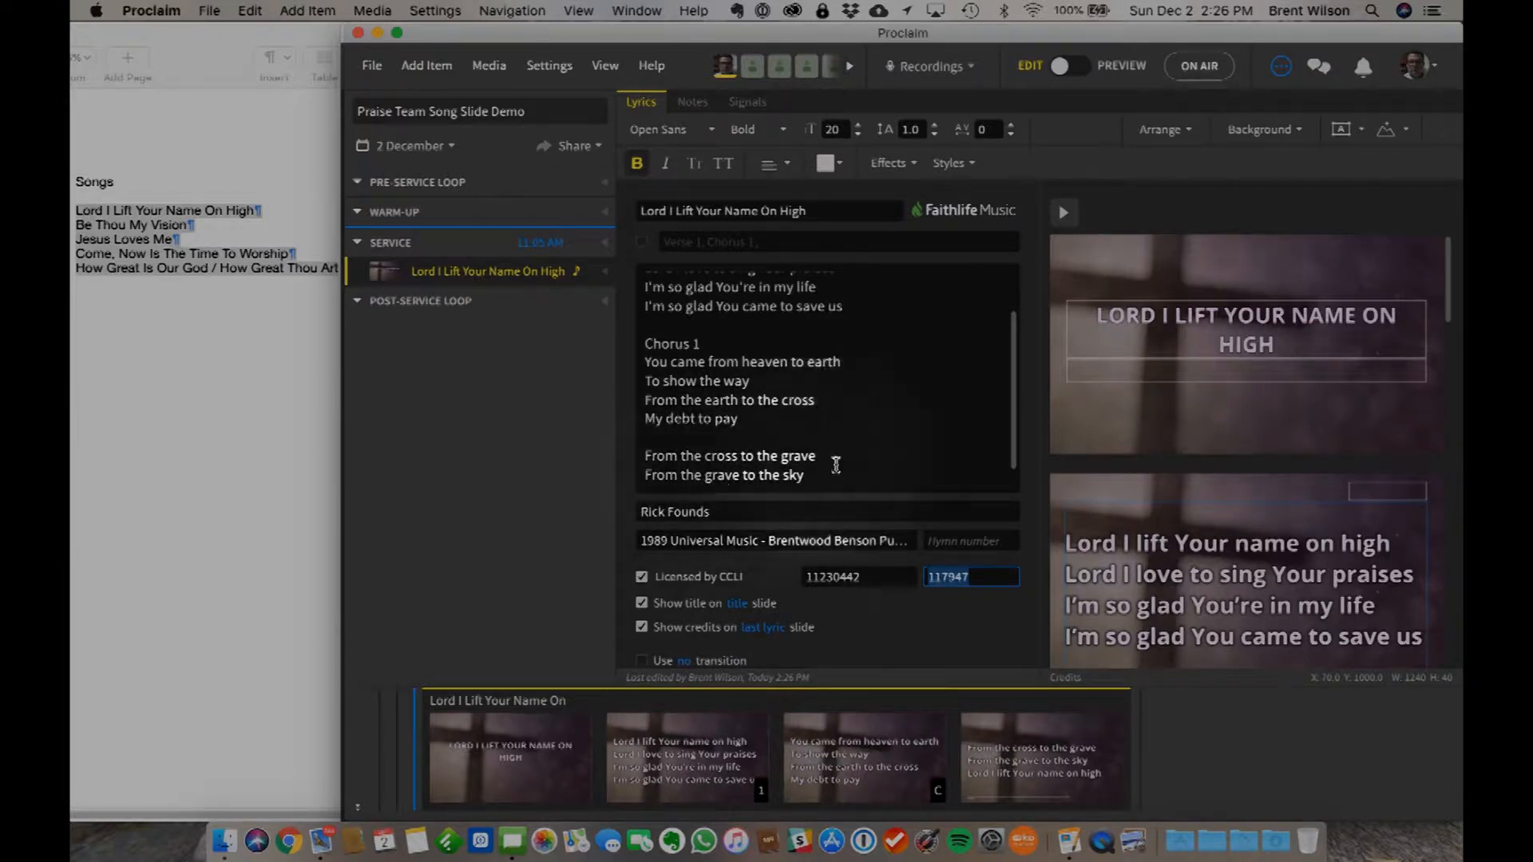
- Try showing the song credits on a separate final slide, and return them to the last lyric slide
scroll(1197, 595, "down", 10)
scroll(1197, 595, "down", 5)
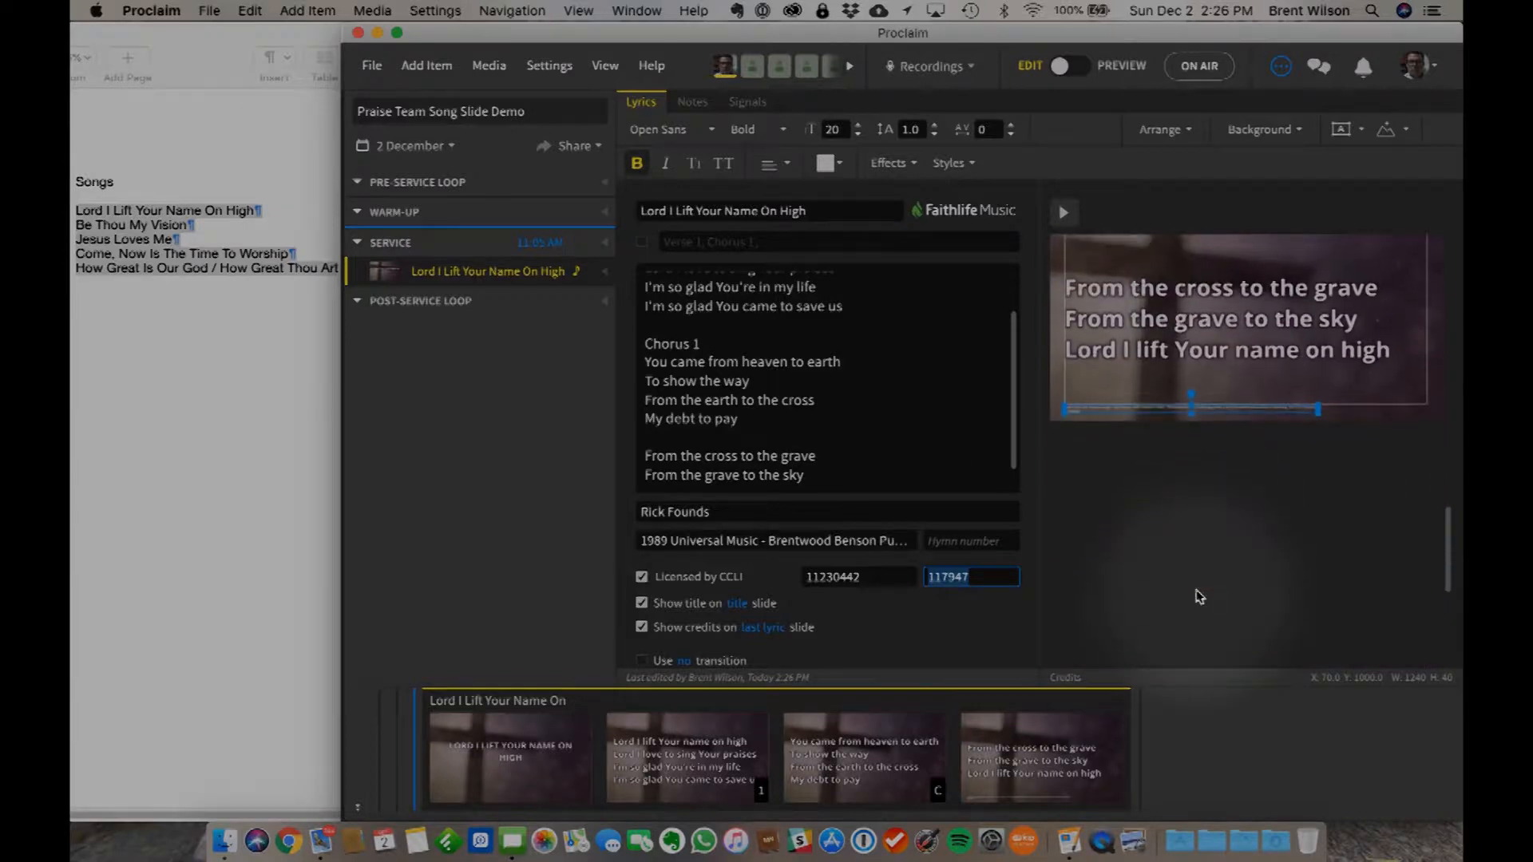
left_click(1142, 402)
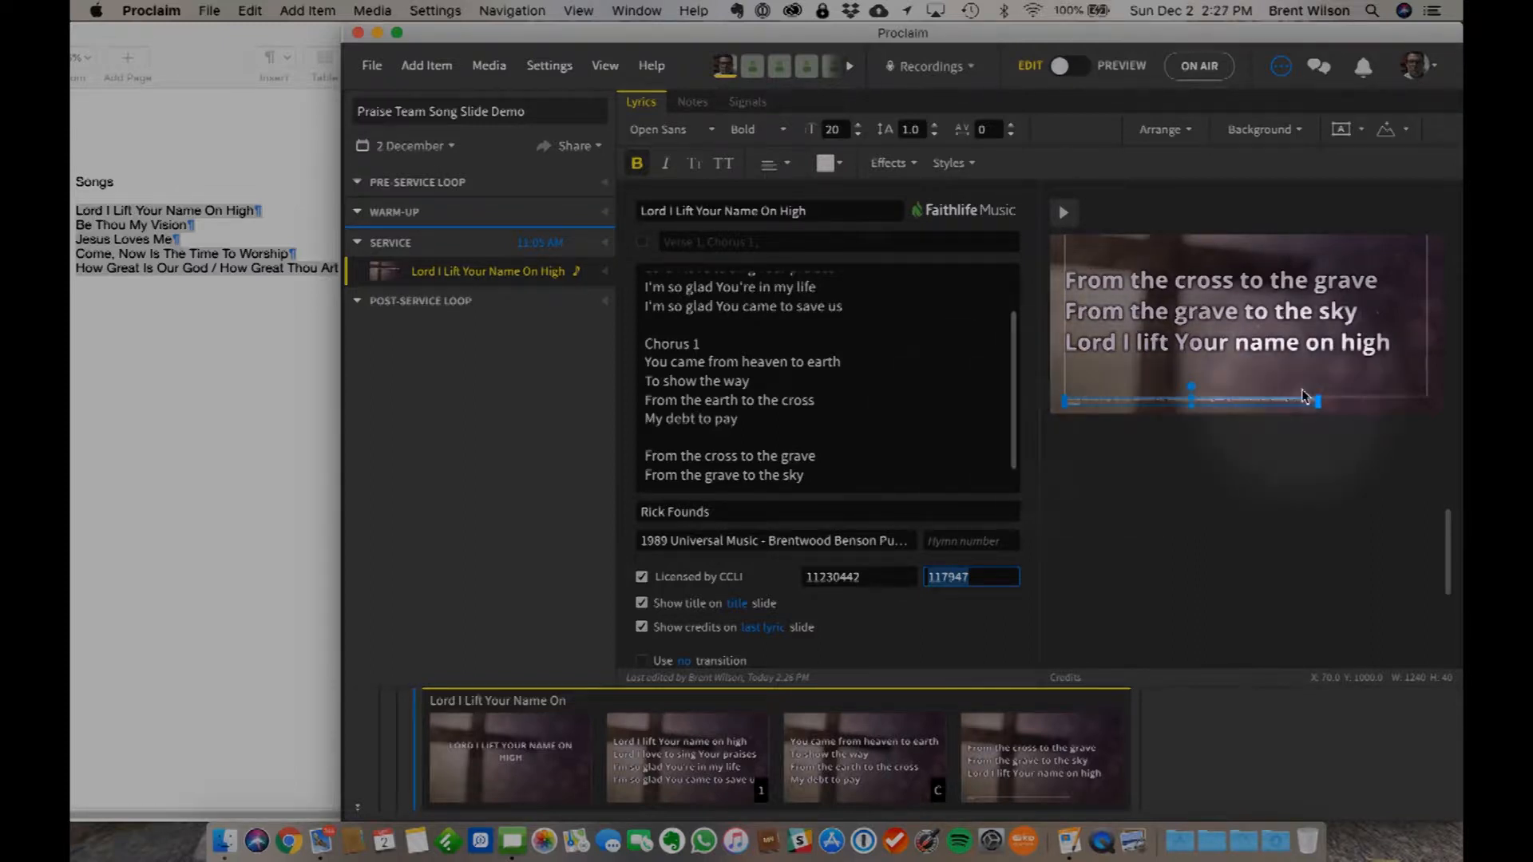
left_click(769, 629)
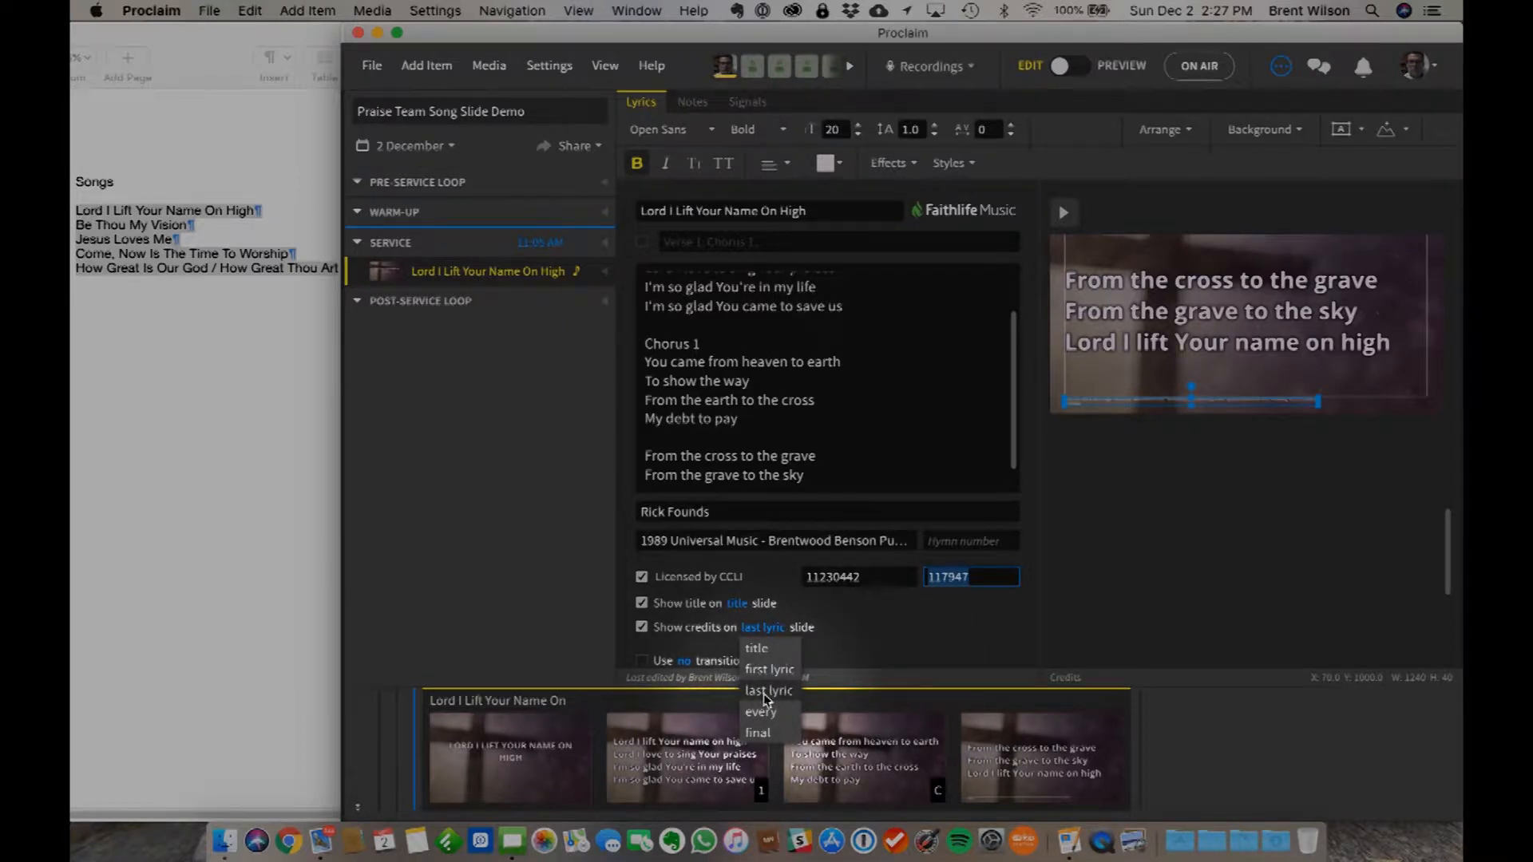
left_click(759, 732)
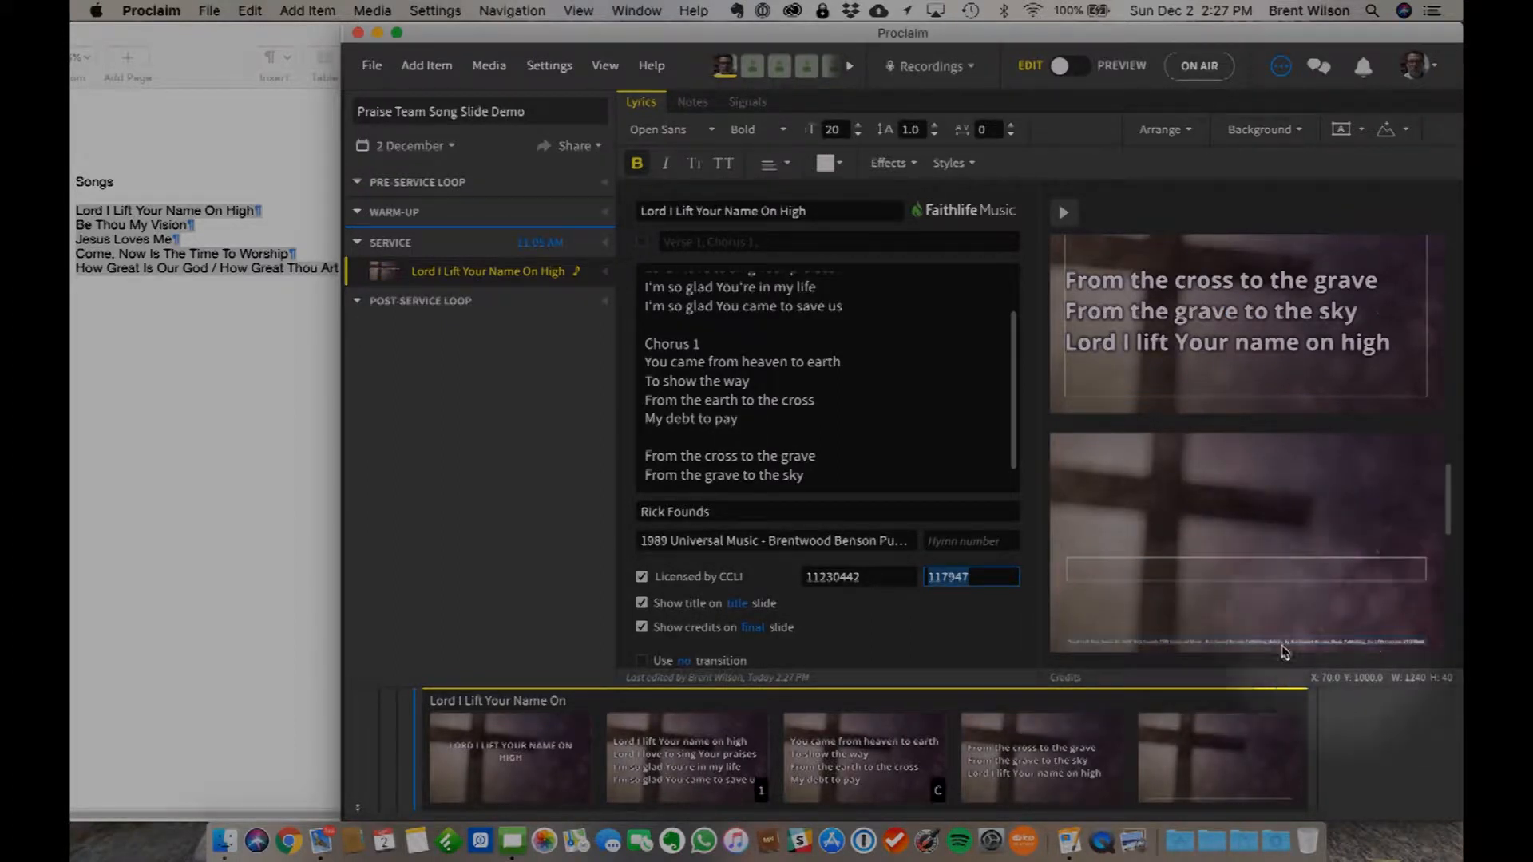
left_click(751, 627)
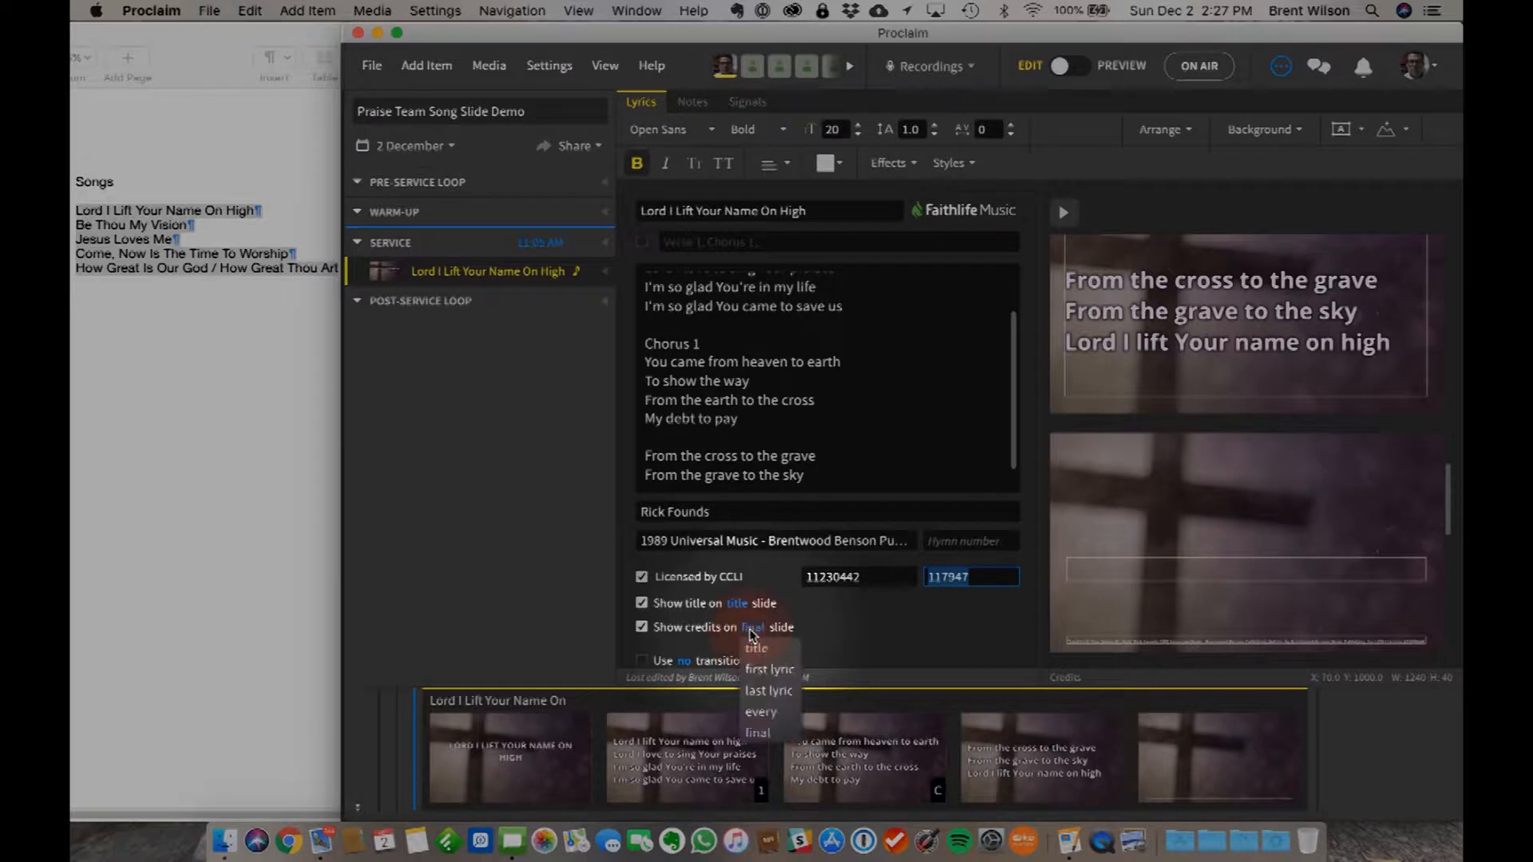
left_click(765, 691)
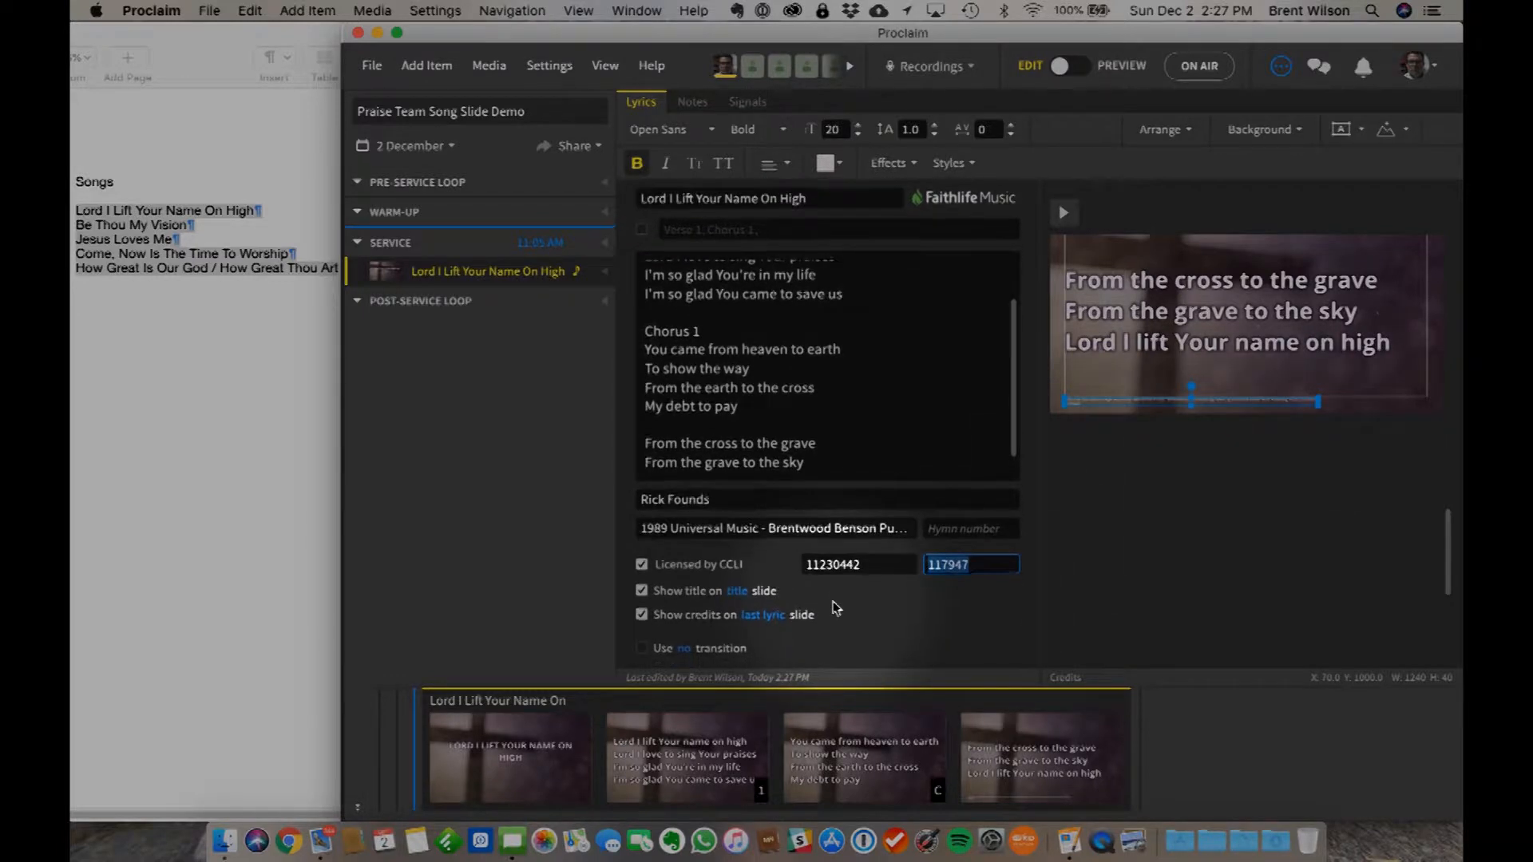
- Enable the custom song order and set it to Verse 1, Chorus 1, Verse 1, Chorus 1, Chorus 1
scroll(868, 367, "up", 3)
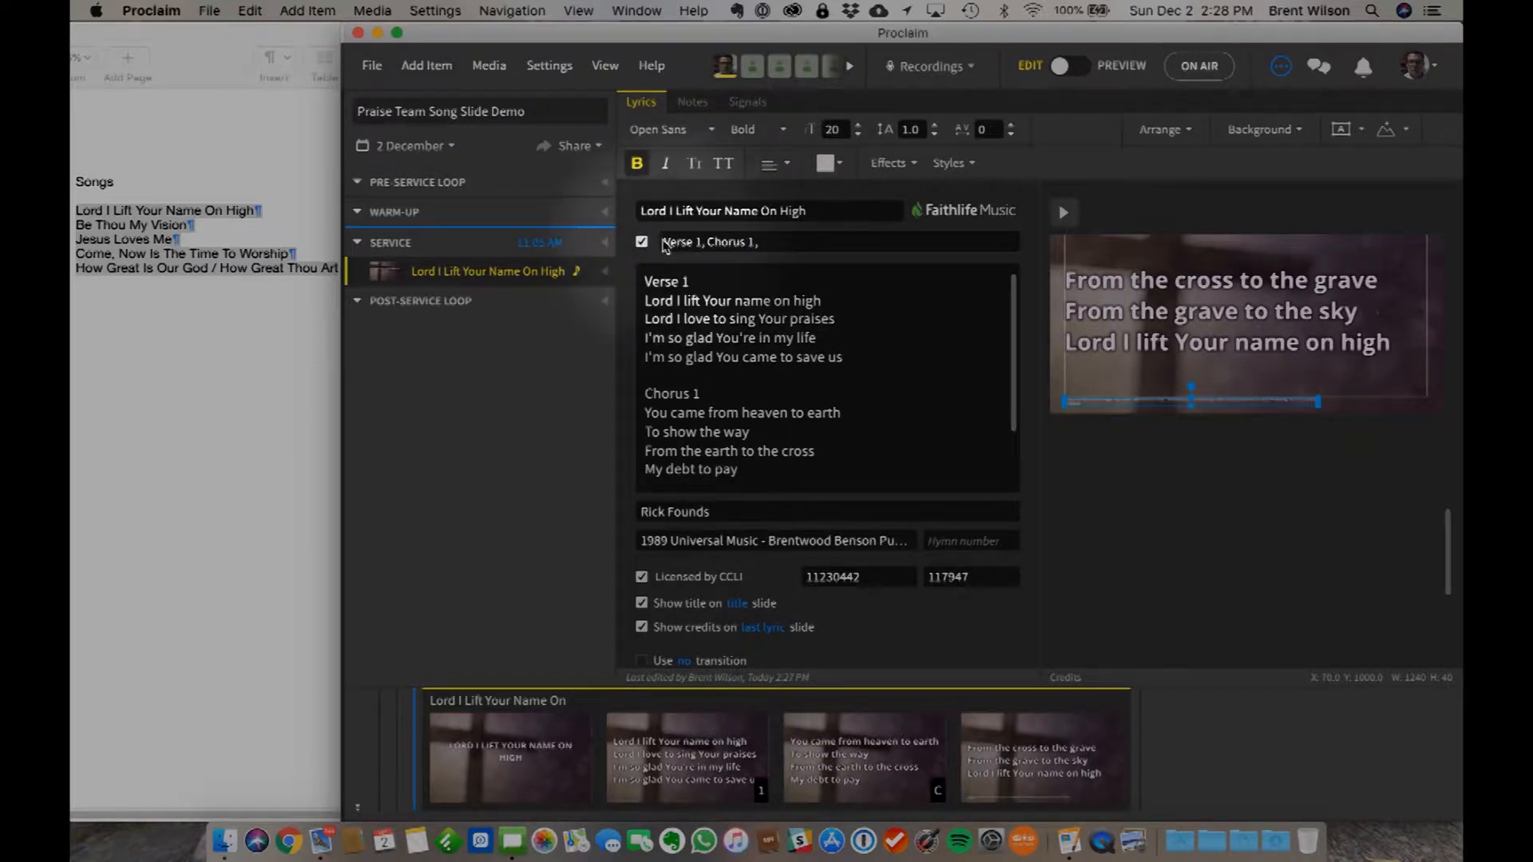
left_click(769, 240)
left_click(778, 271)
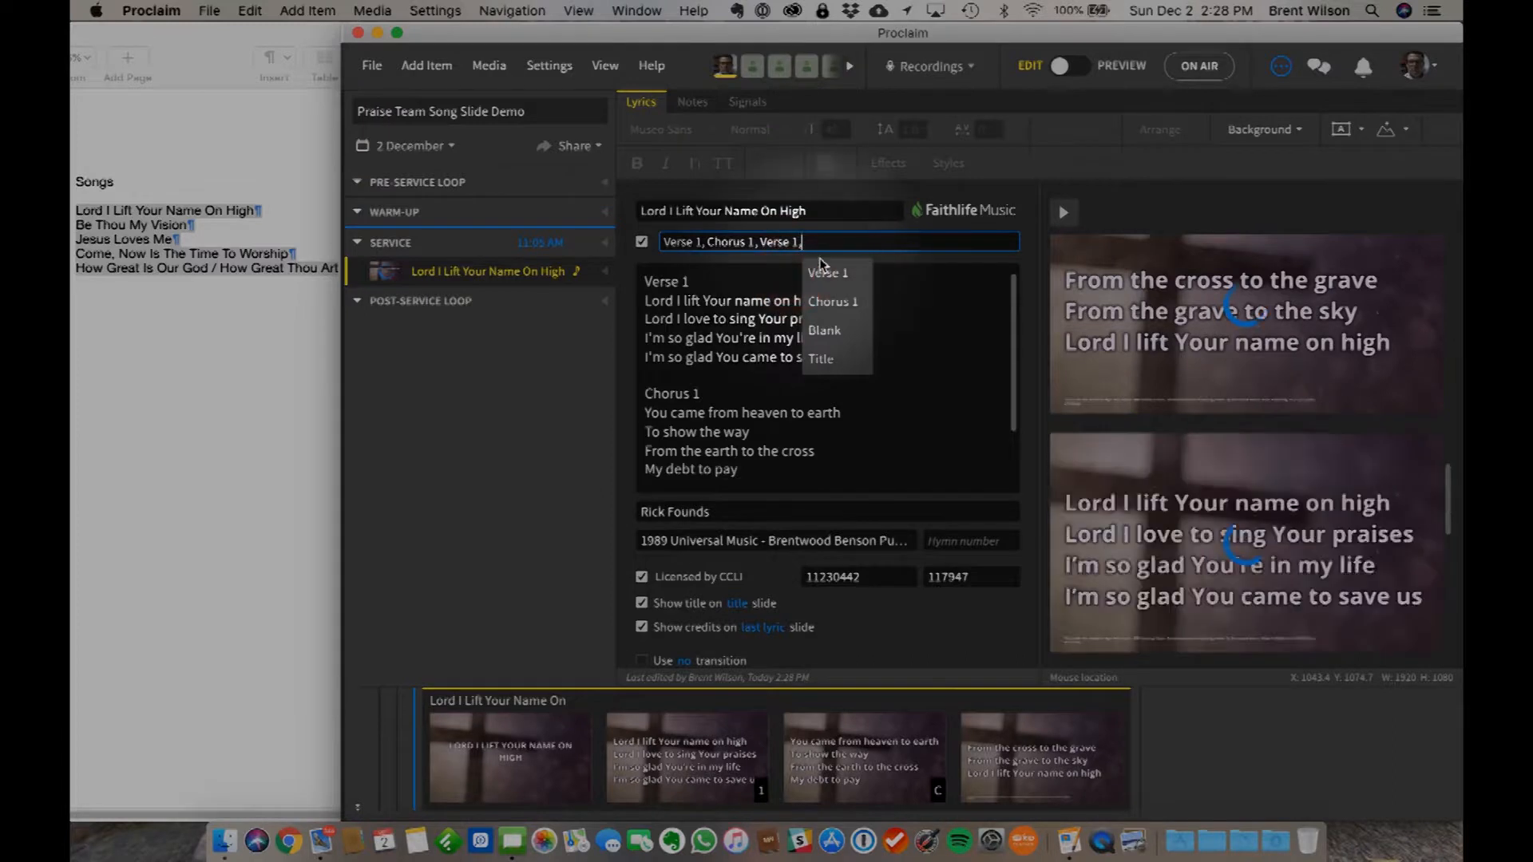
left_click(827, 301)
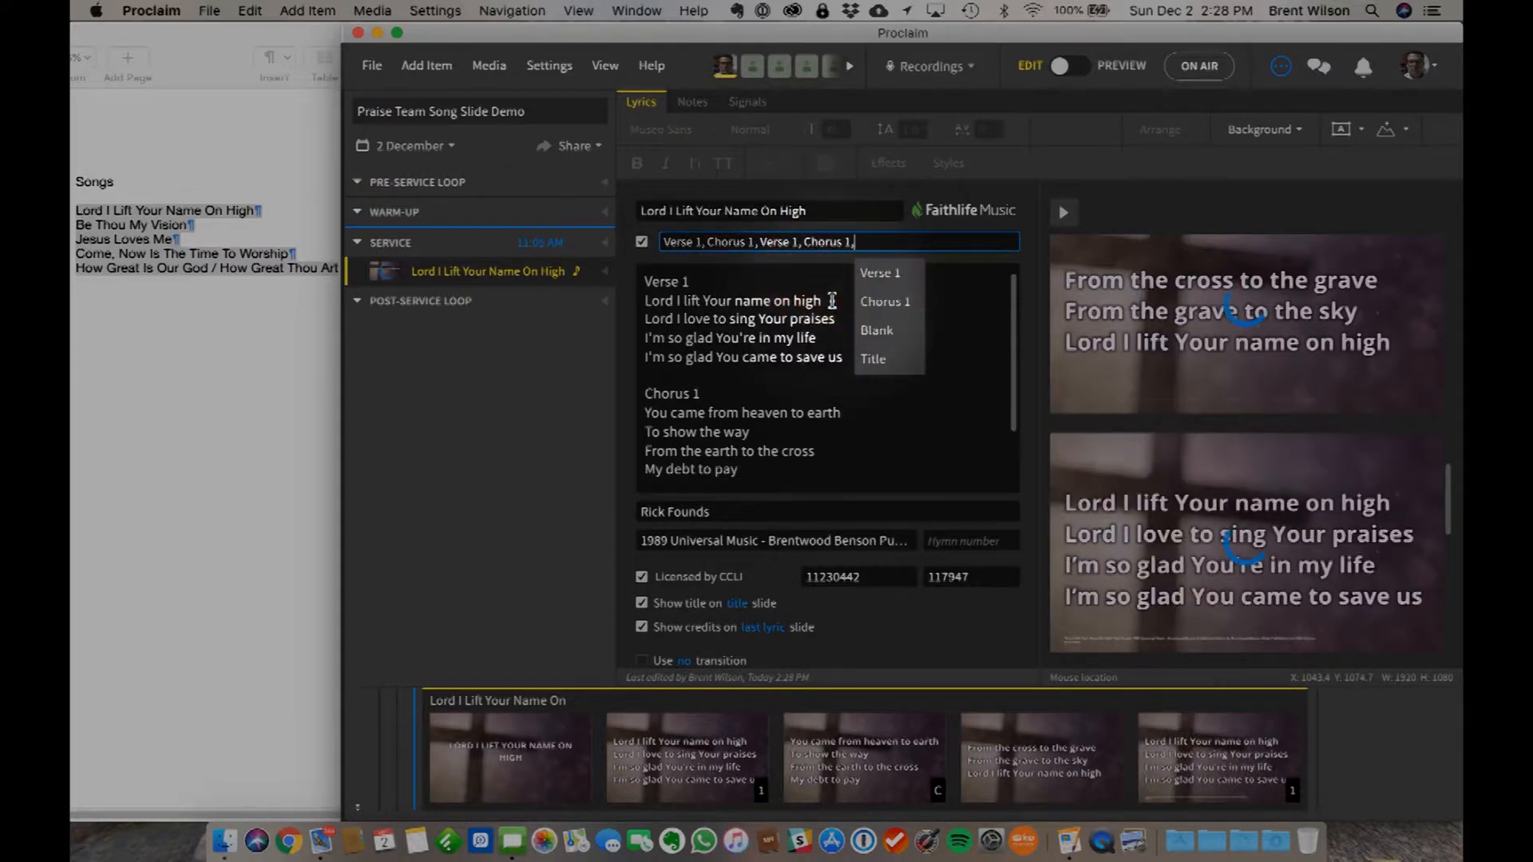
left_click(890, 304)
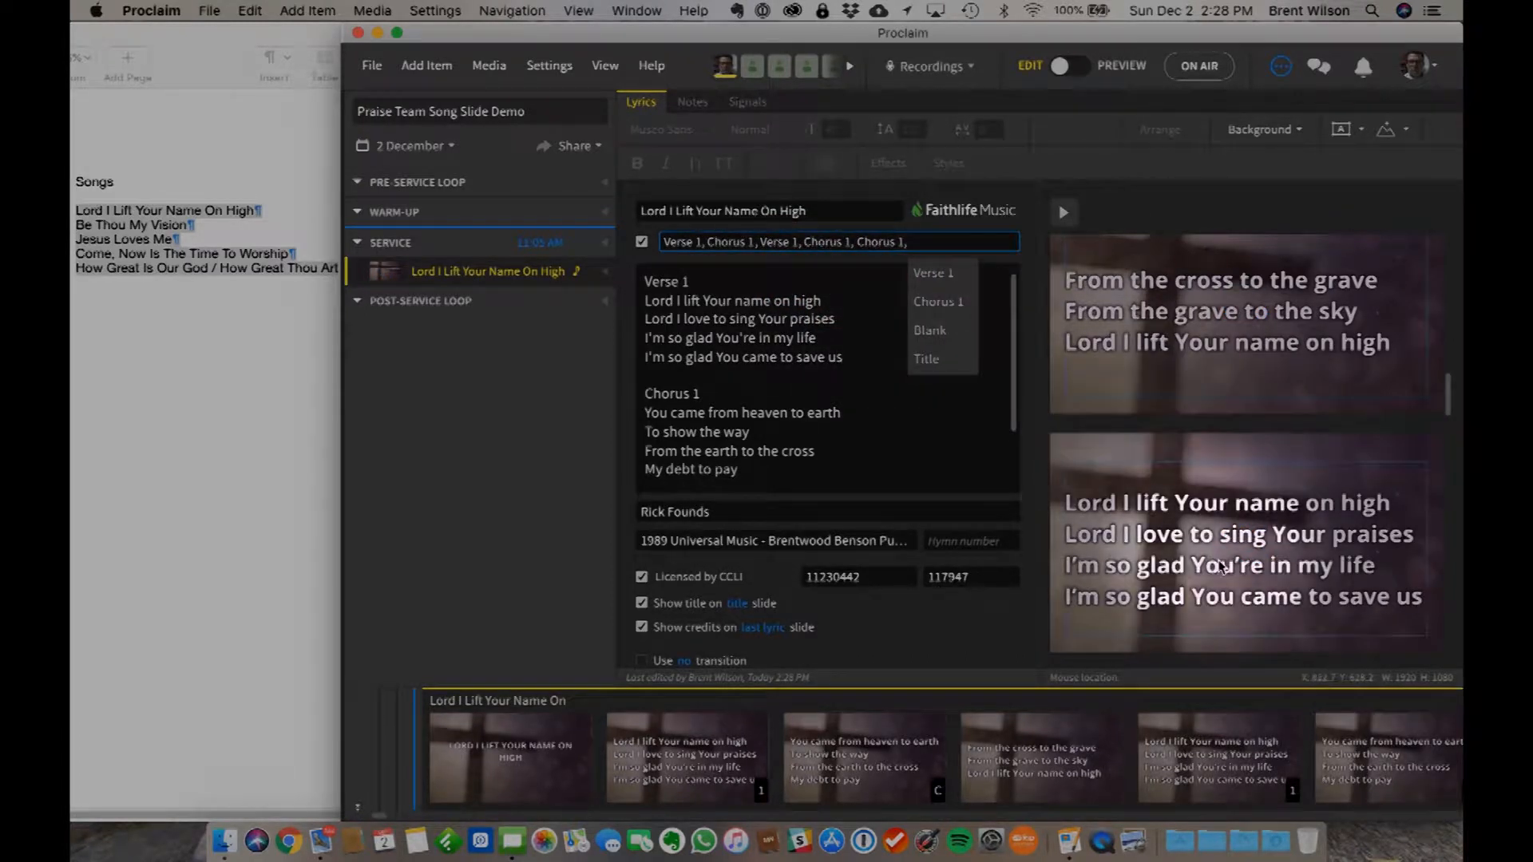
- Review the song's slides from the title to the credits to check the order of the verses and repeated choruses
scroll(1218, 561, "up", 10)
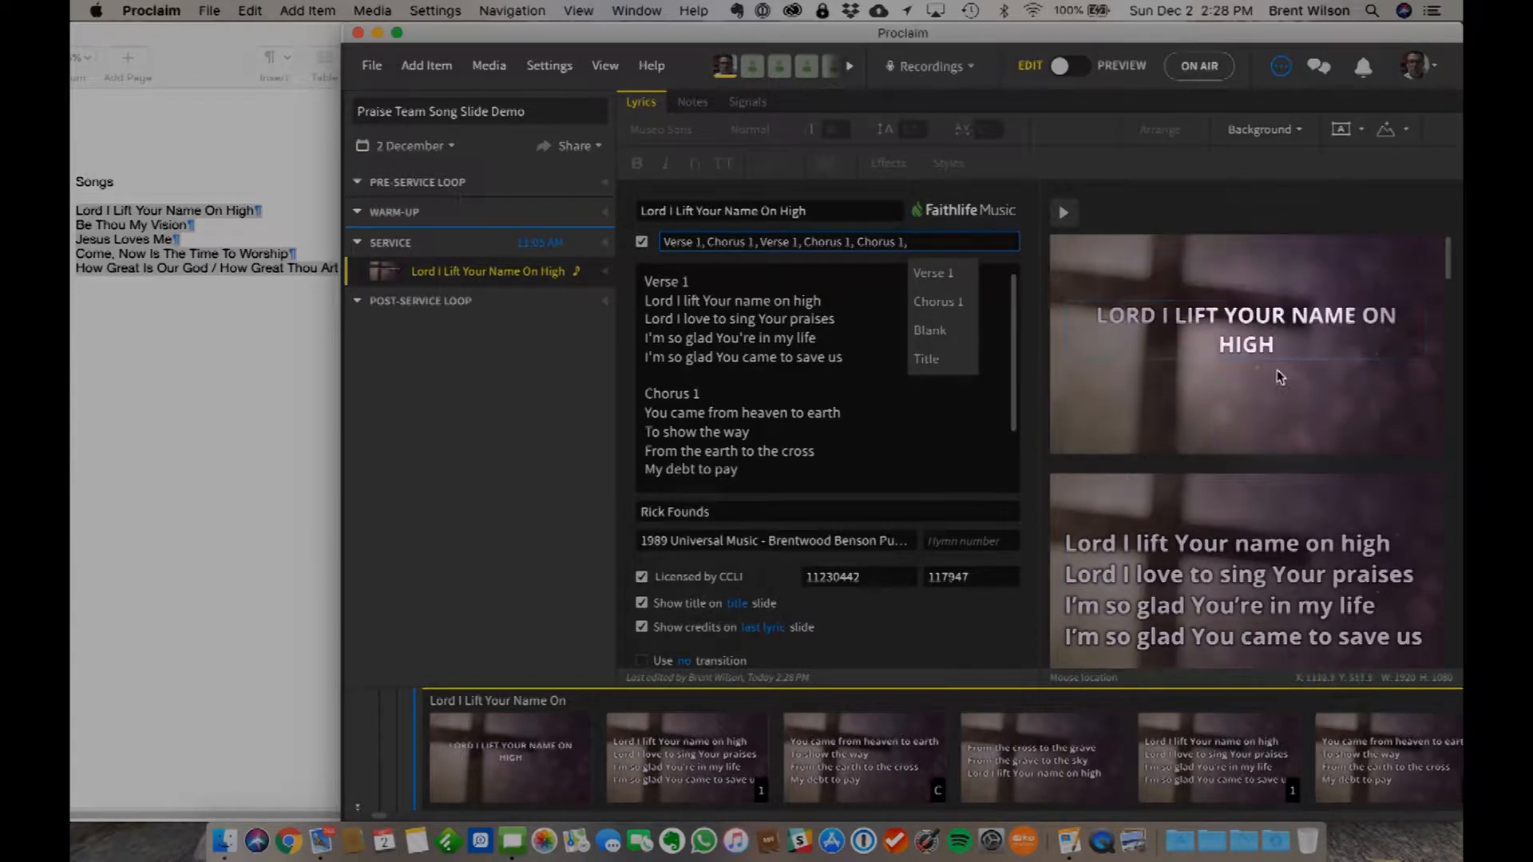
scroll(1245, 551, "down", 3)
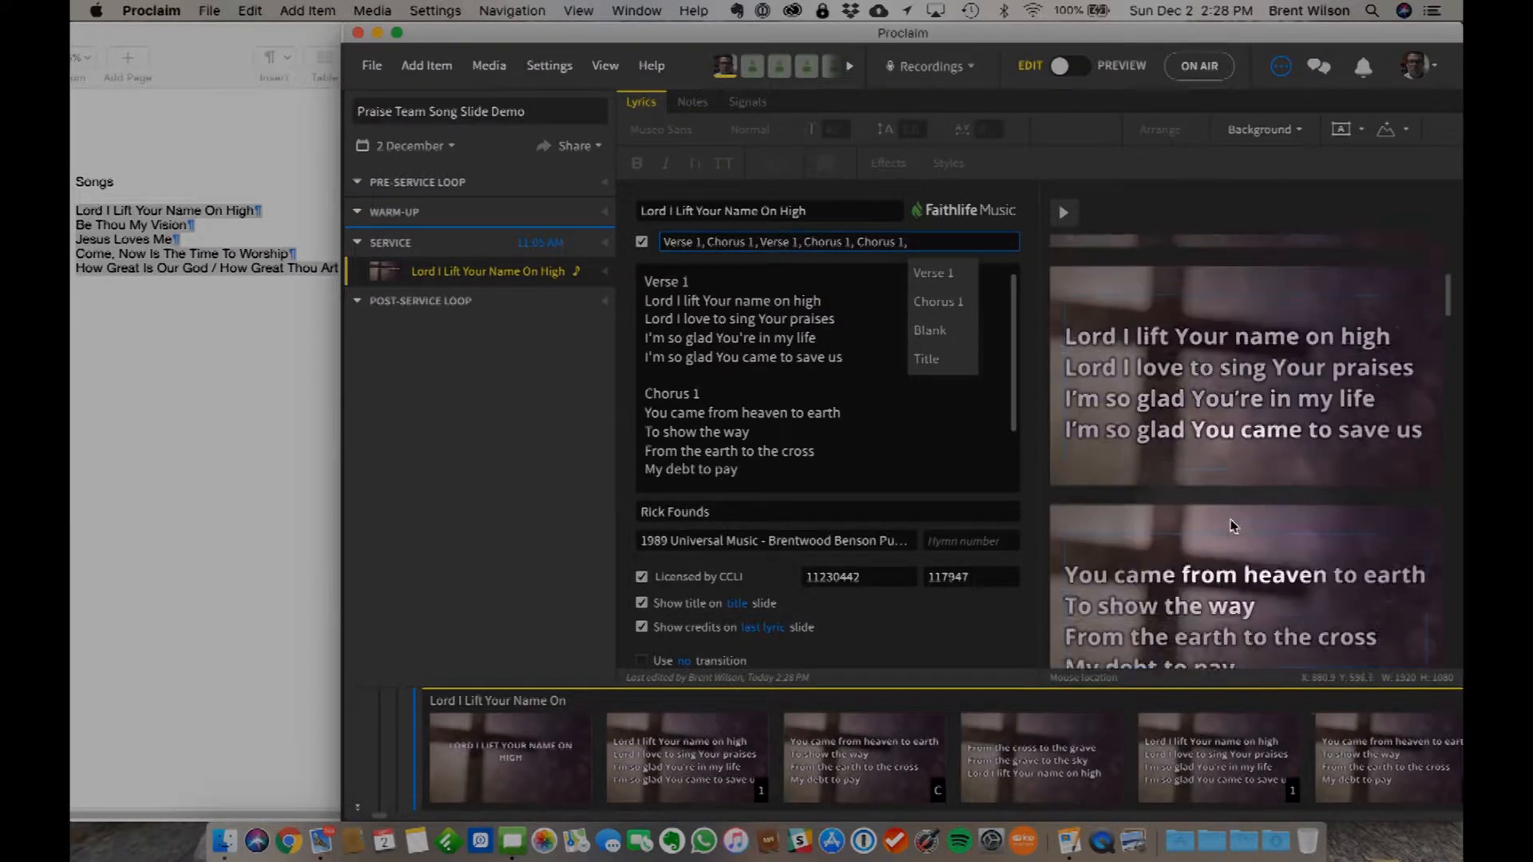
scroll(1230, 524, "down", 5)
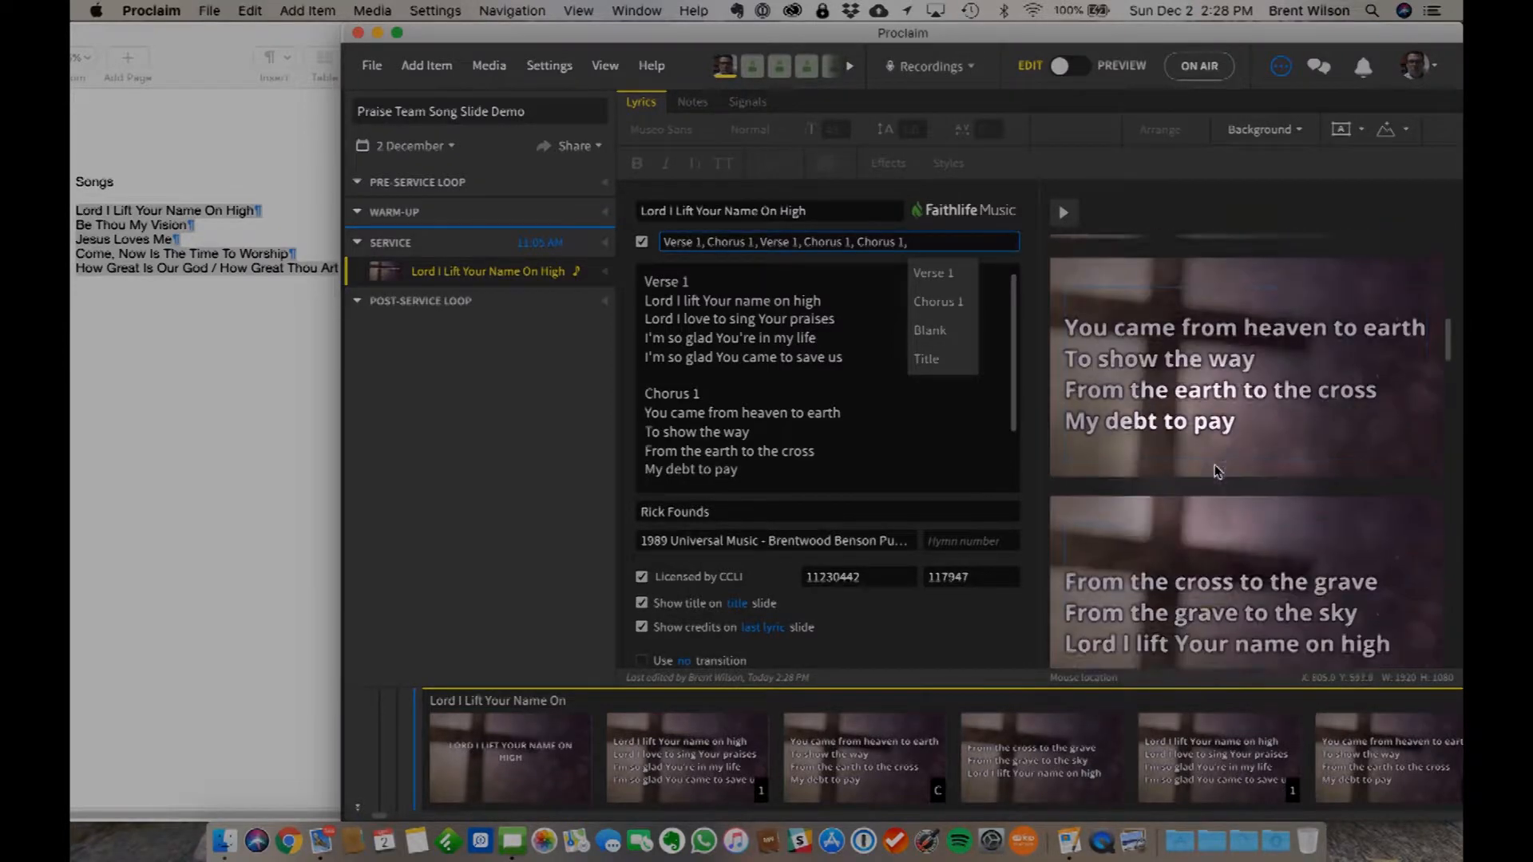
scroll(1205, 543, "down", 3)
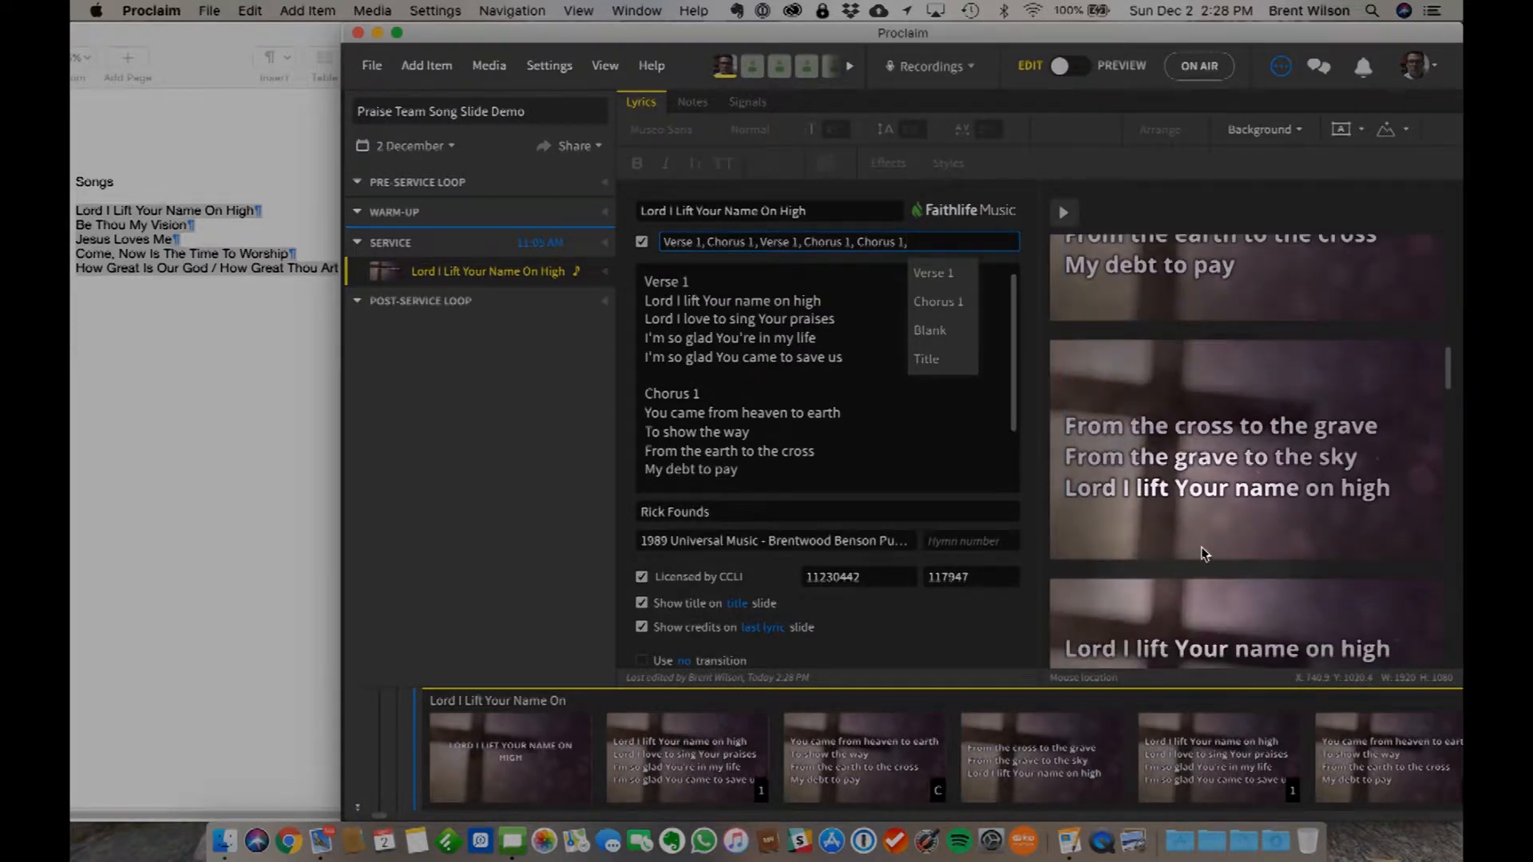
scroll(1189, 549, "down", 1)
scroll(1206, 545, "down", 3)
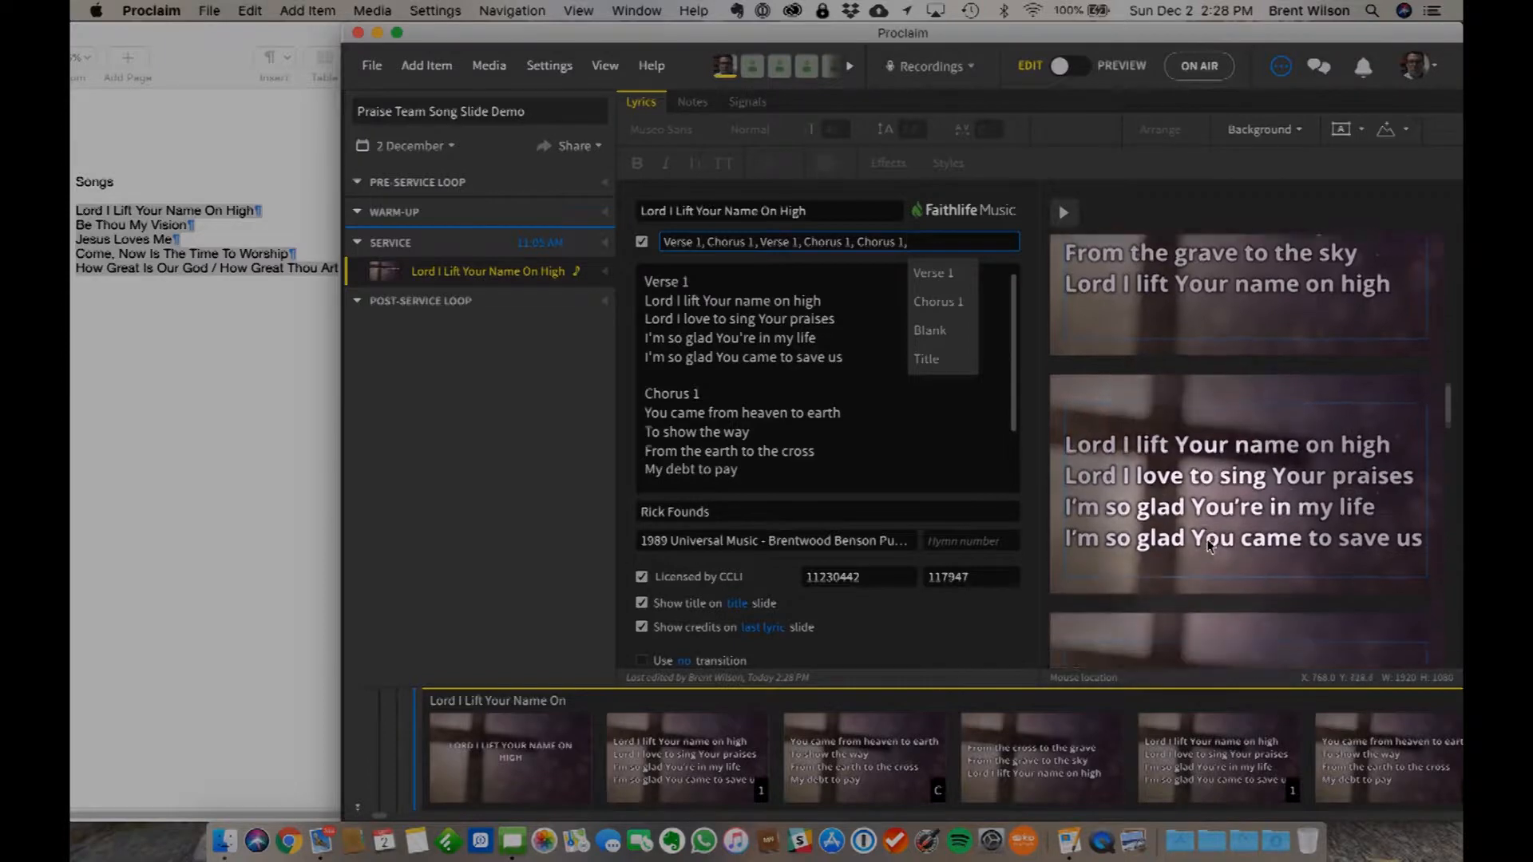
scroll(1210, 602, "down", 6)
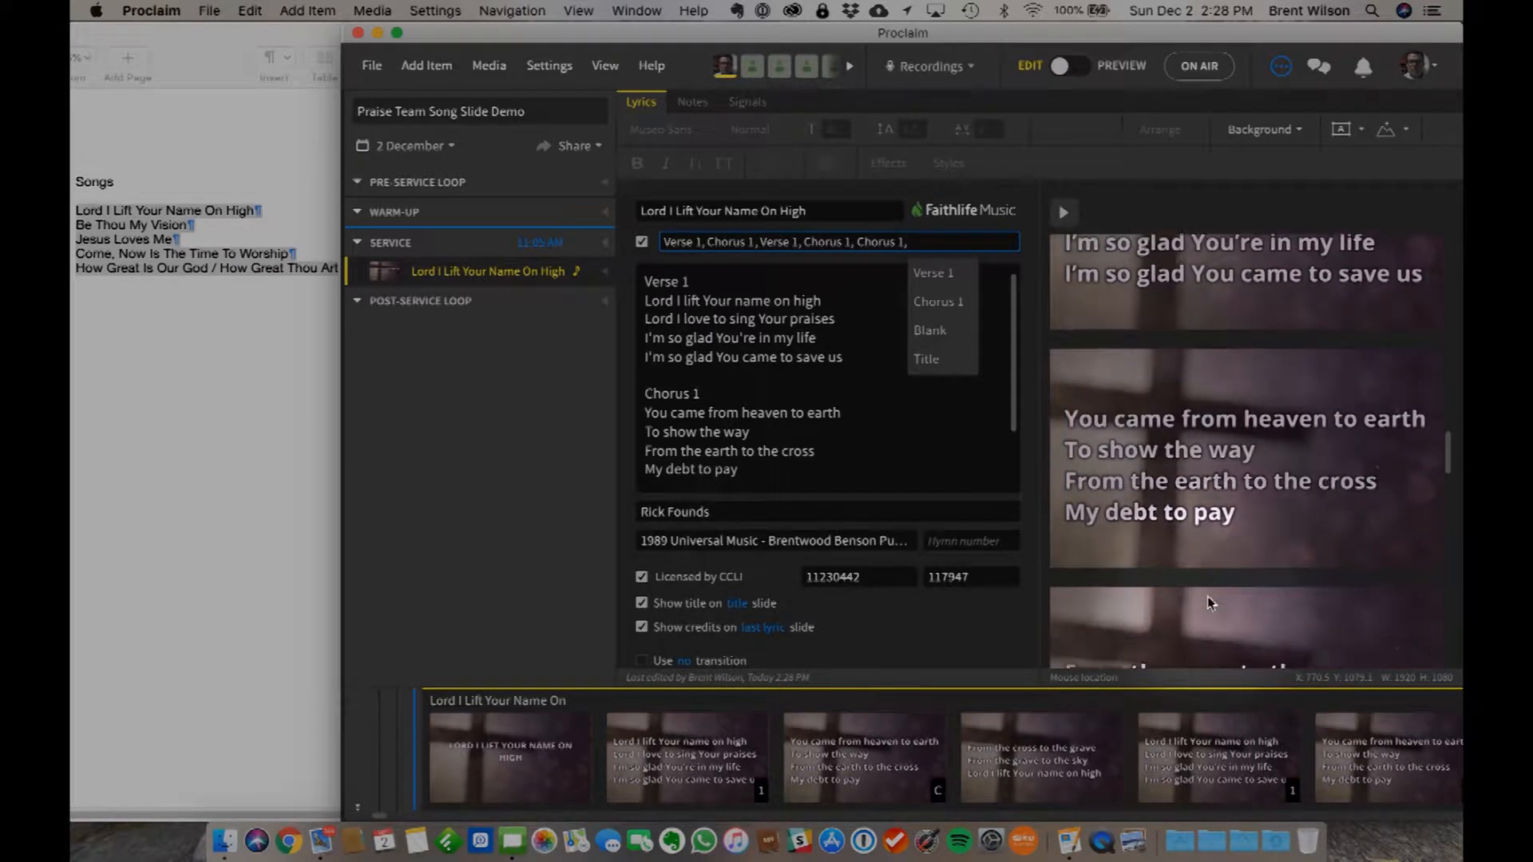
scroll(1209, 599, "down", 8)
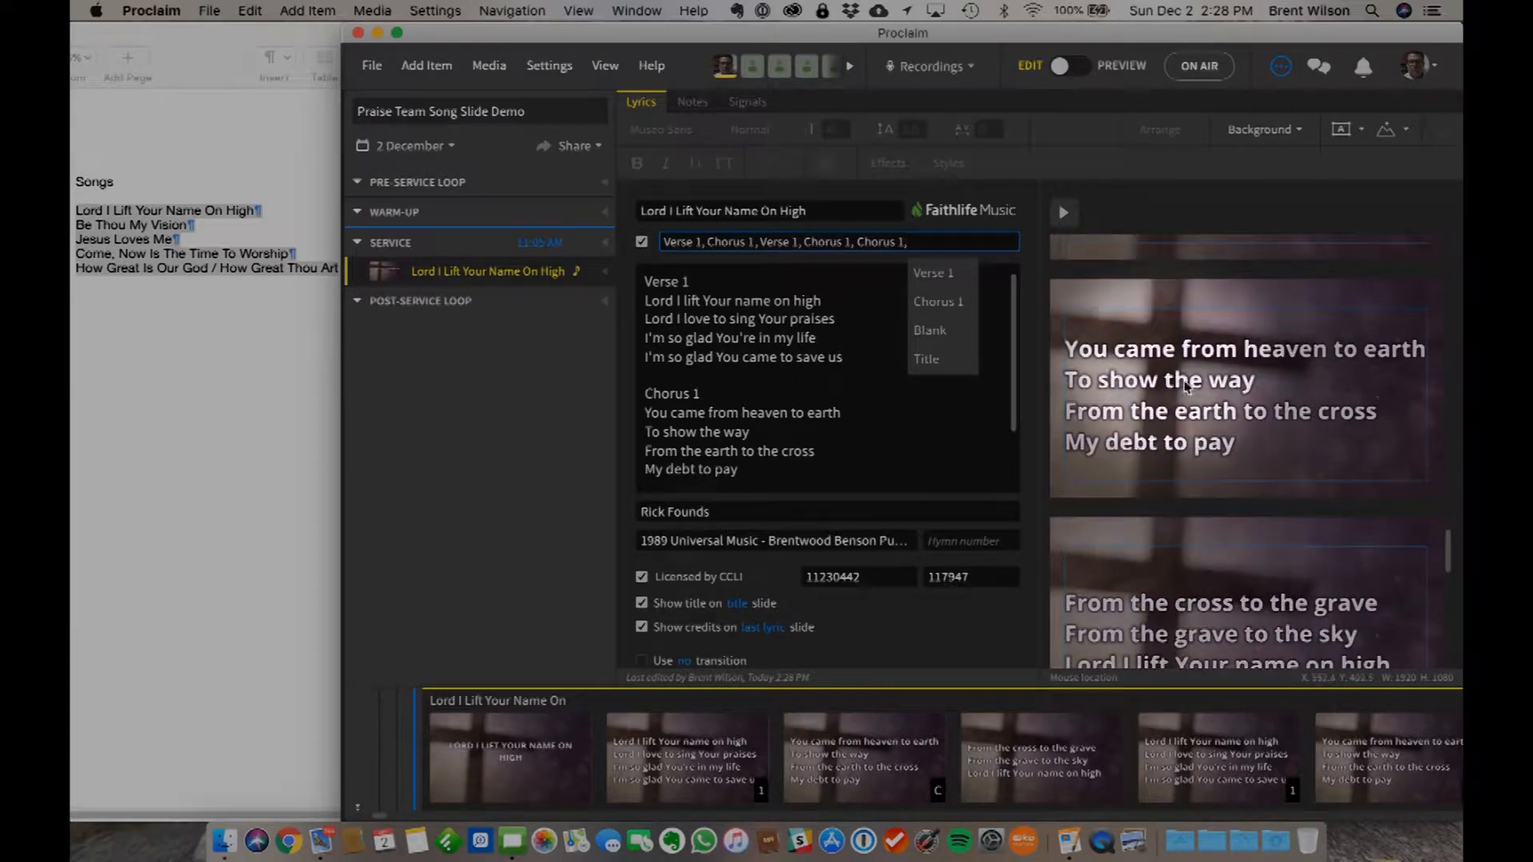
scroll(1201, 589, "down", 3)
scroll(1190, 587, "down", 1)
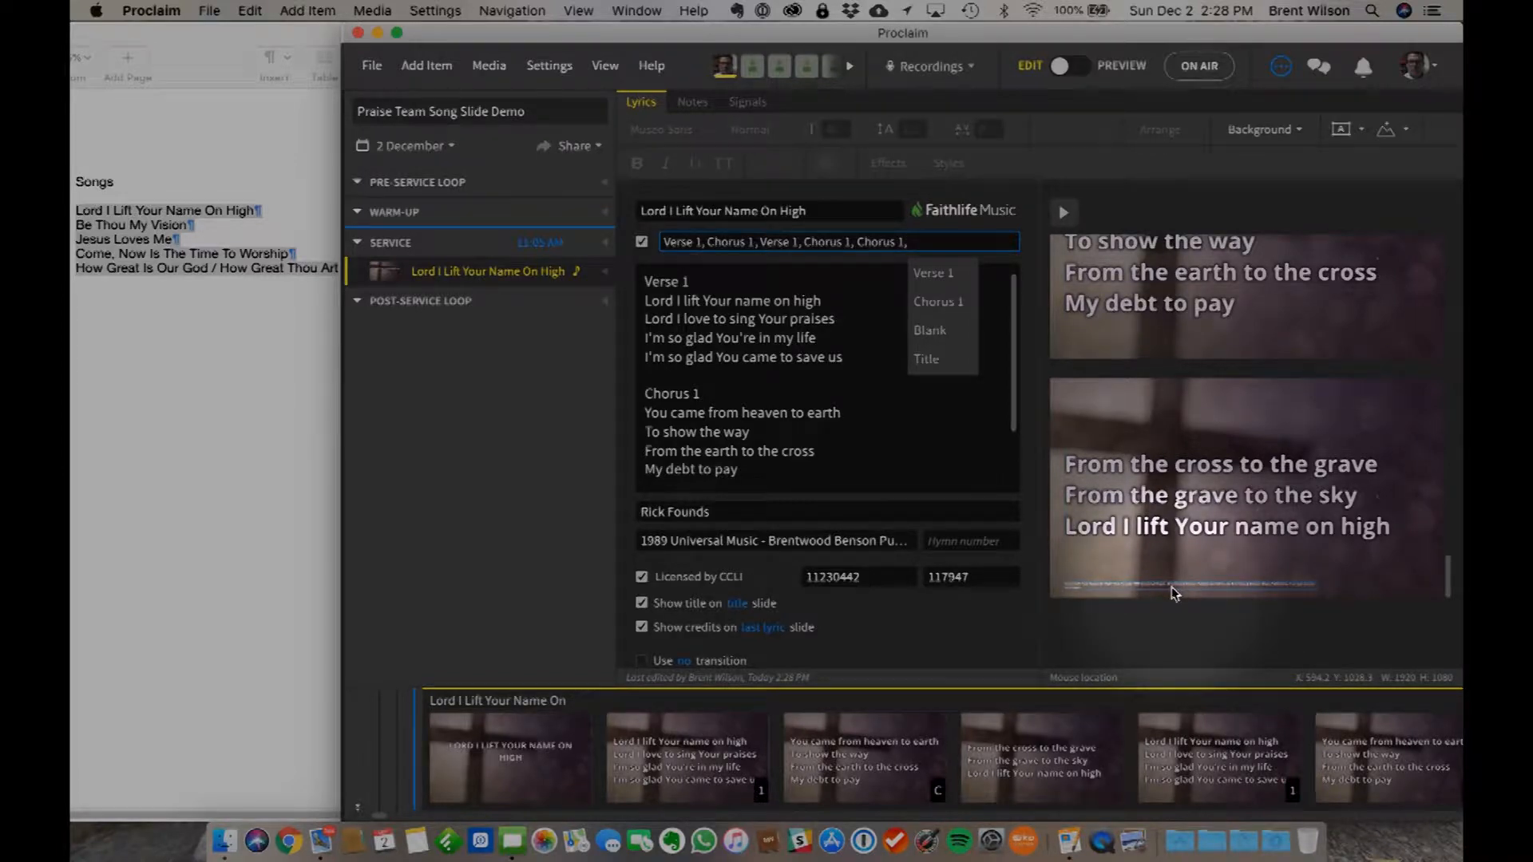
scroll(1251, 352, "up", 2)
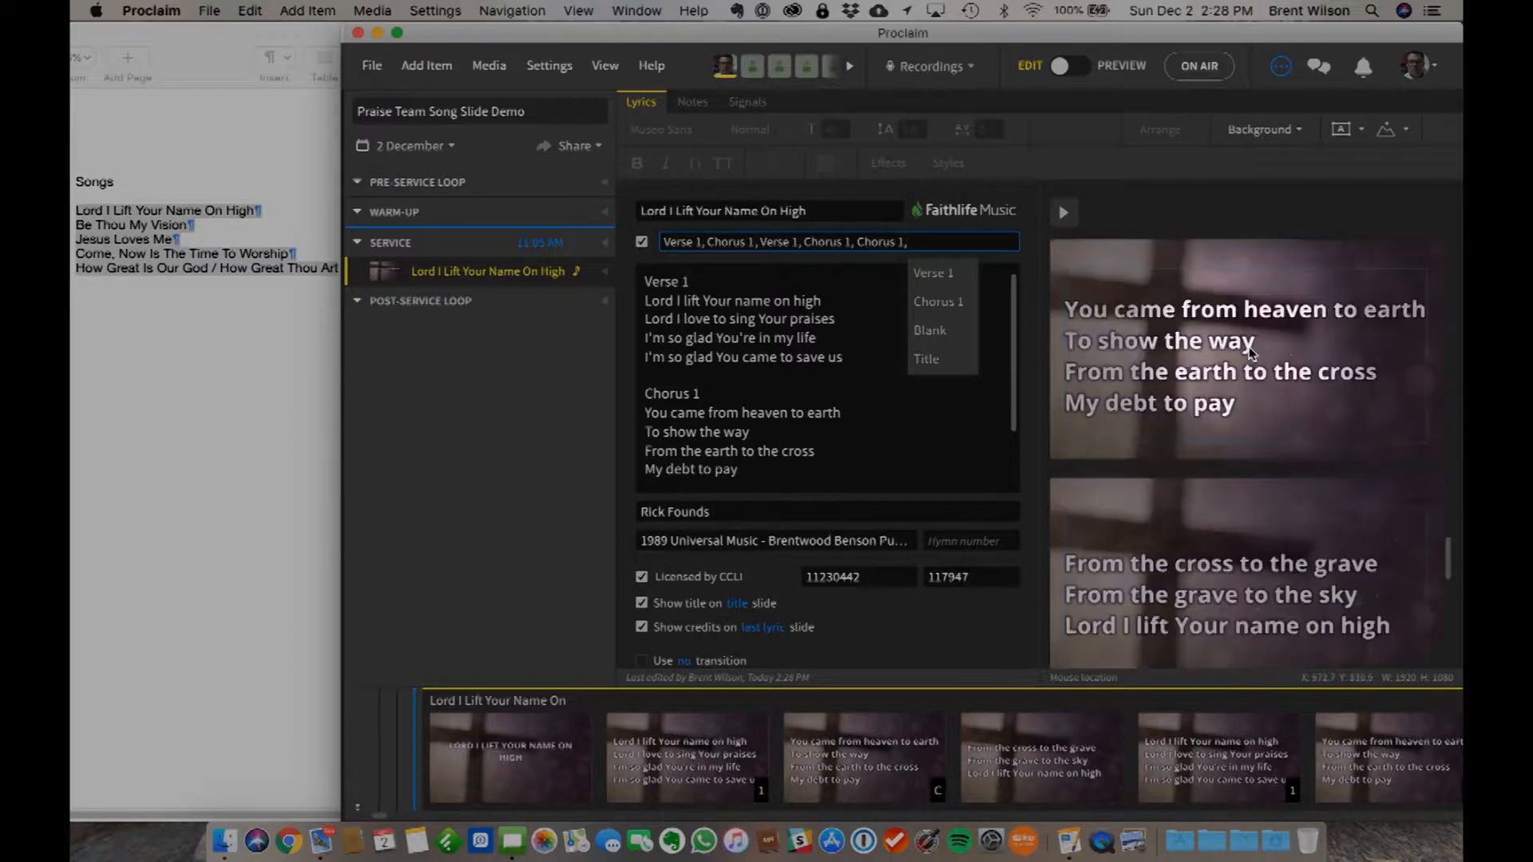
scroll(1251, 352, "down", 5)
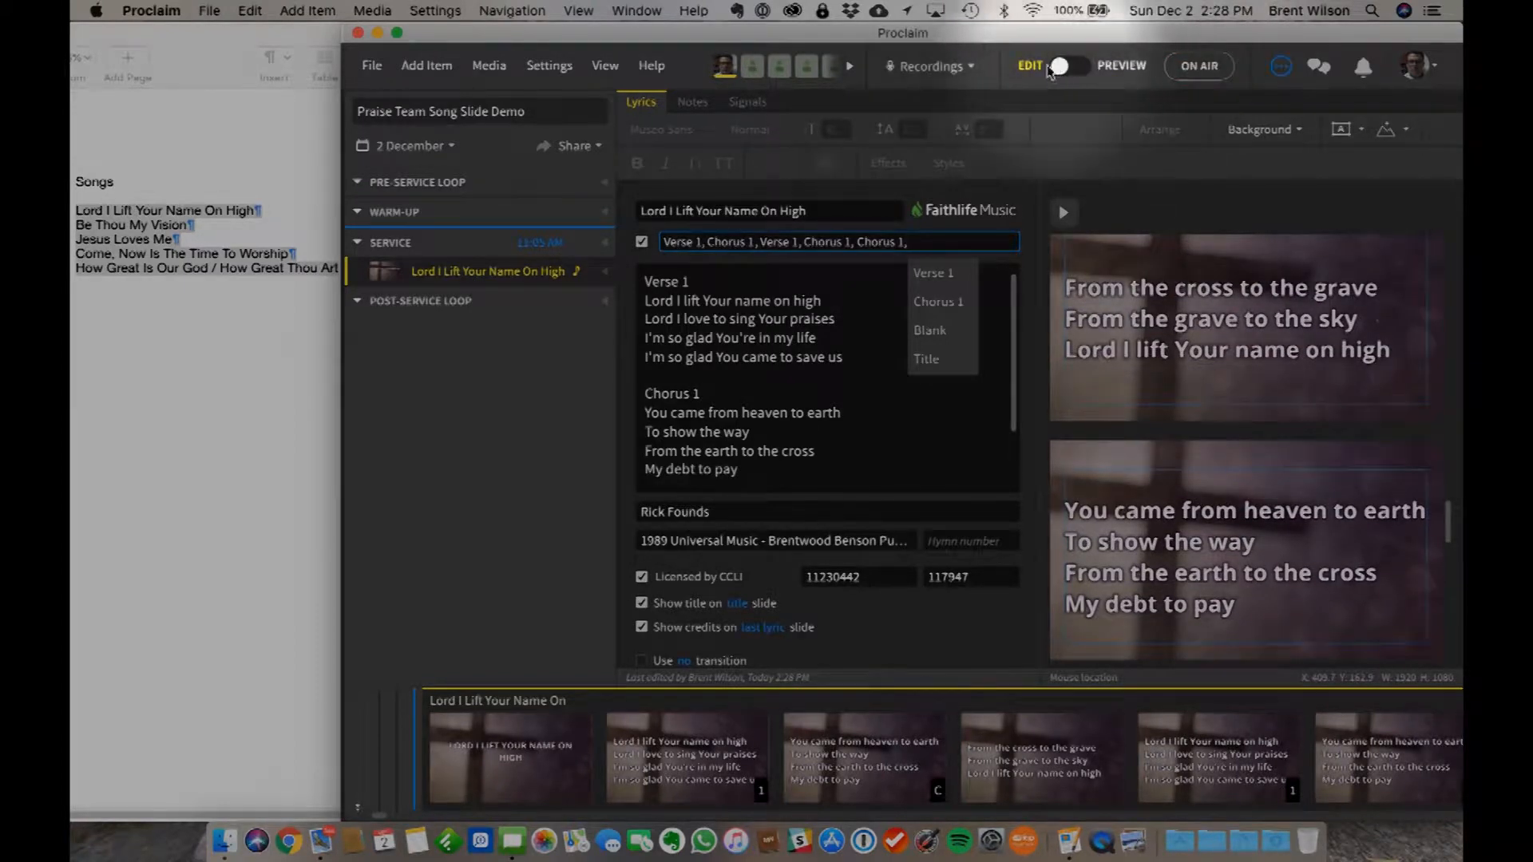
- Preview the first song's slides one by one from the title slide to the final lyric slide with the credits
left_click(1084, 72)
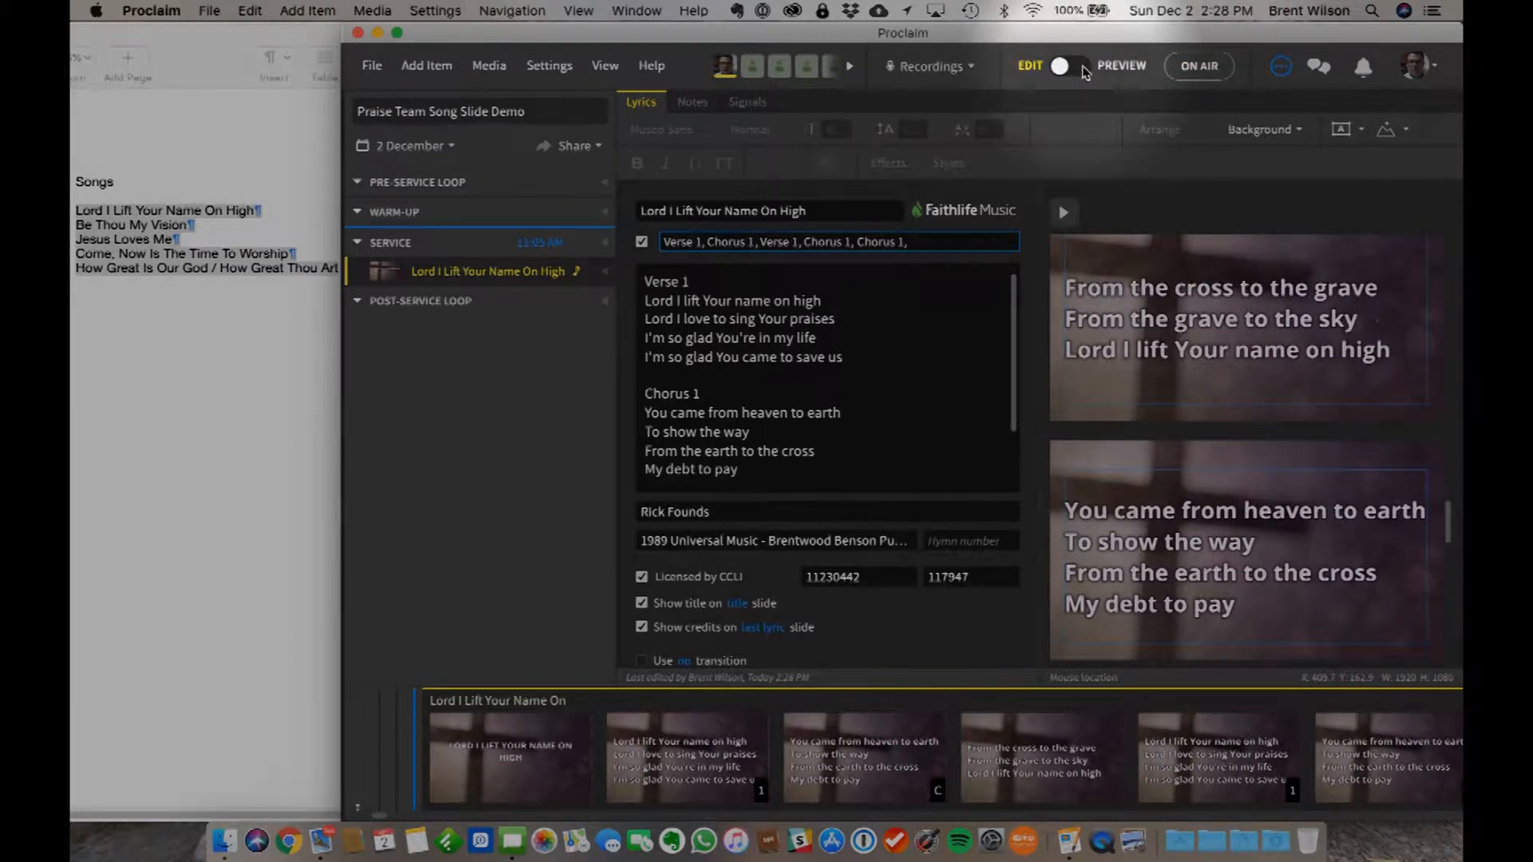
left_click(1083, 70)
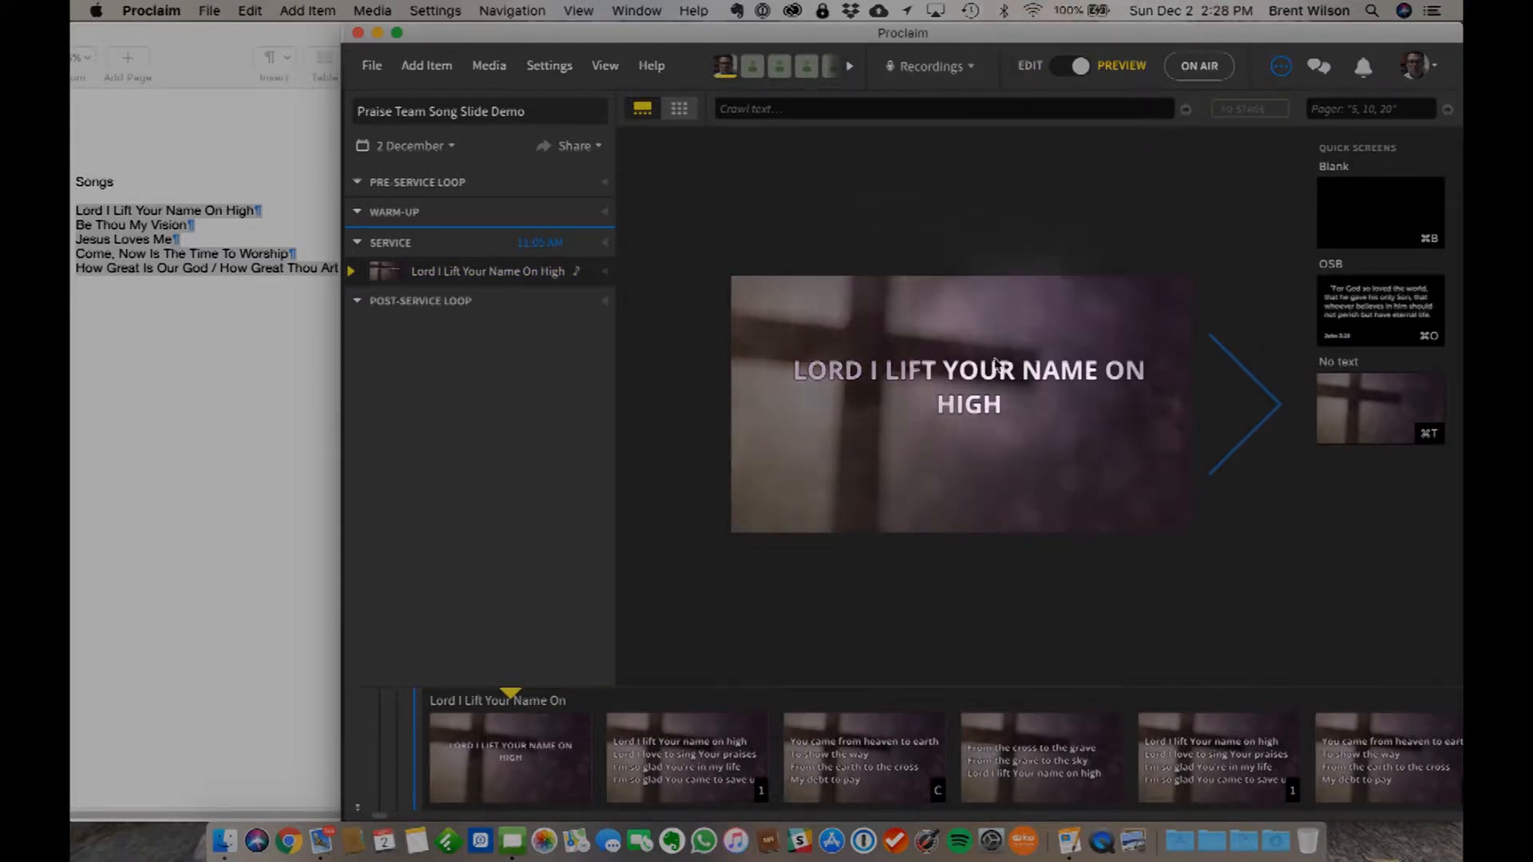
left_click(1271, 407)
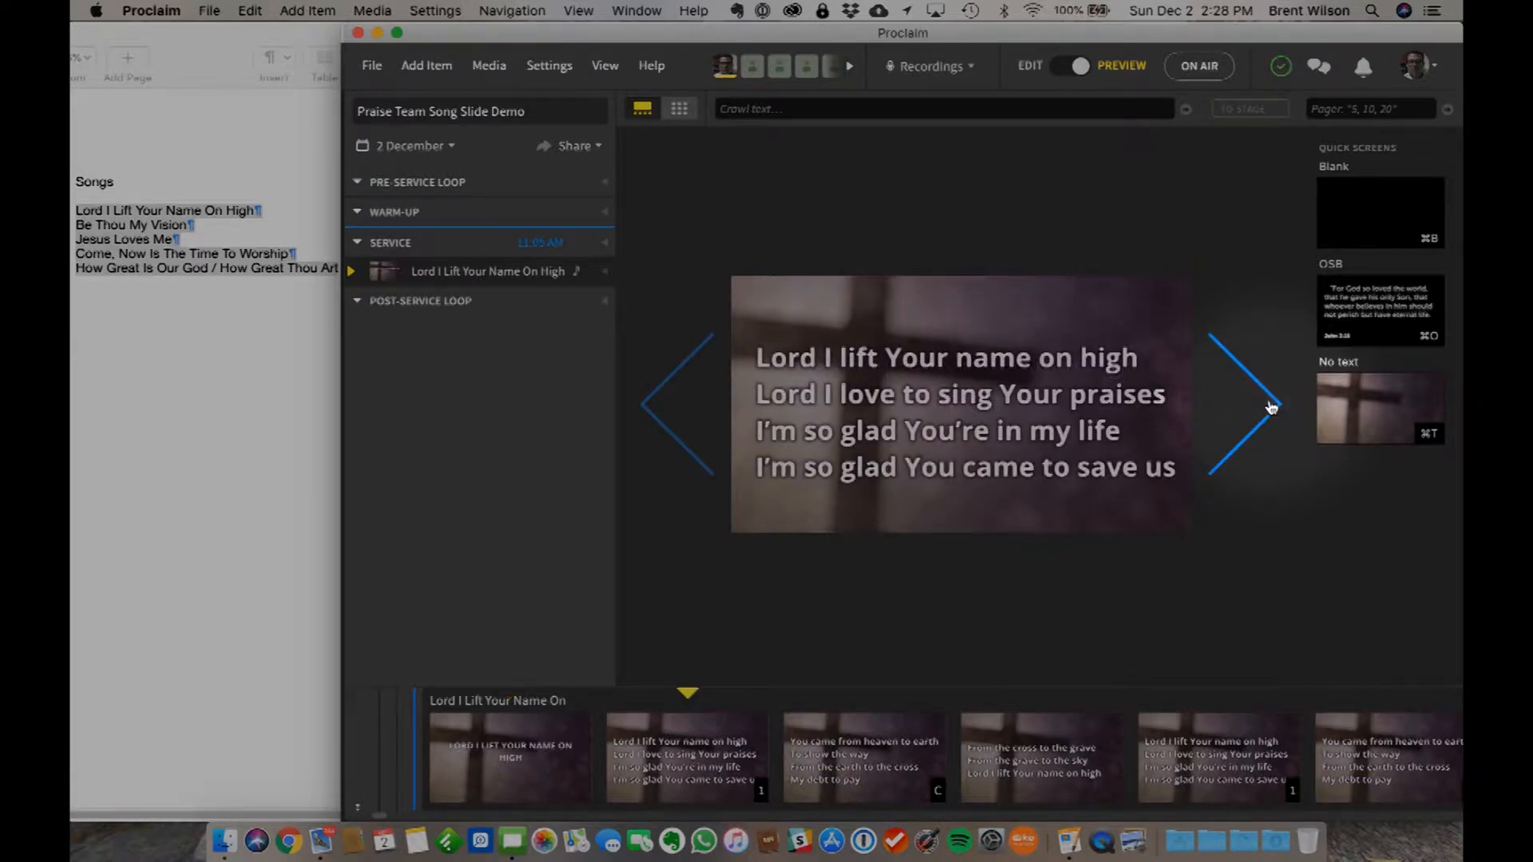
left_click(1271, 405)
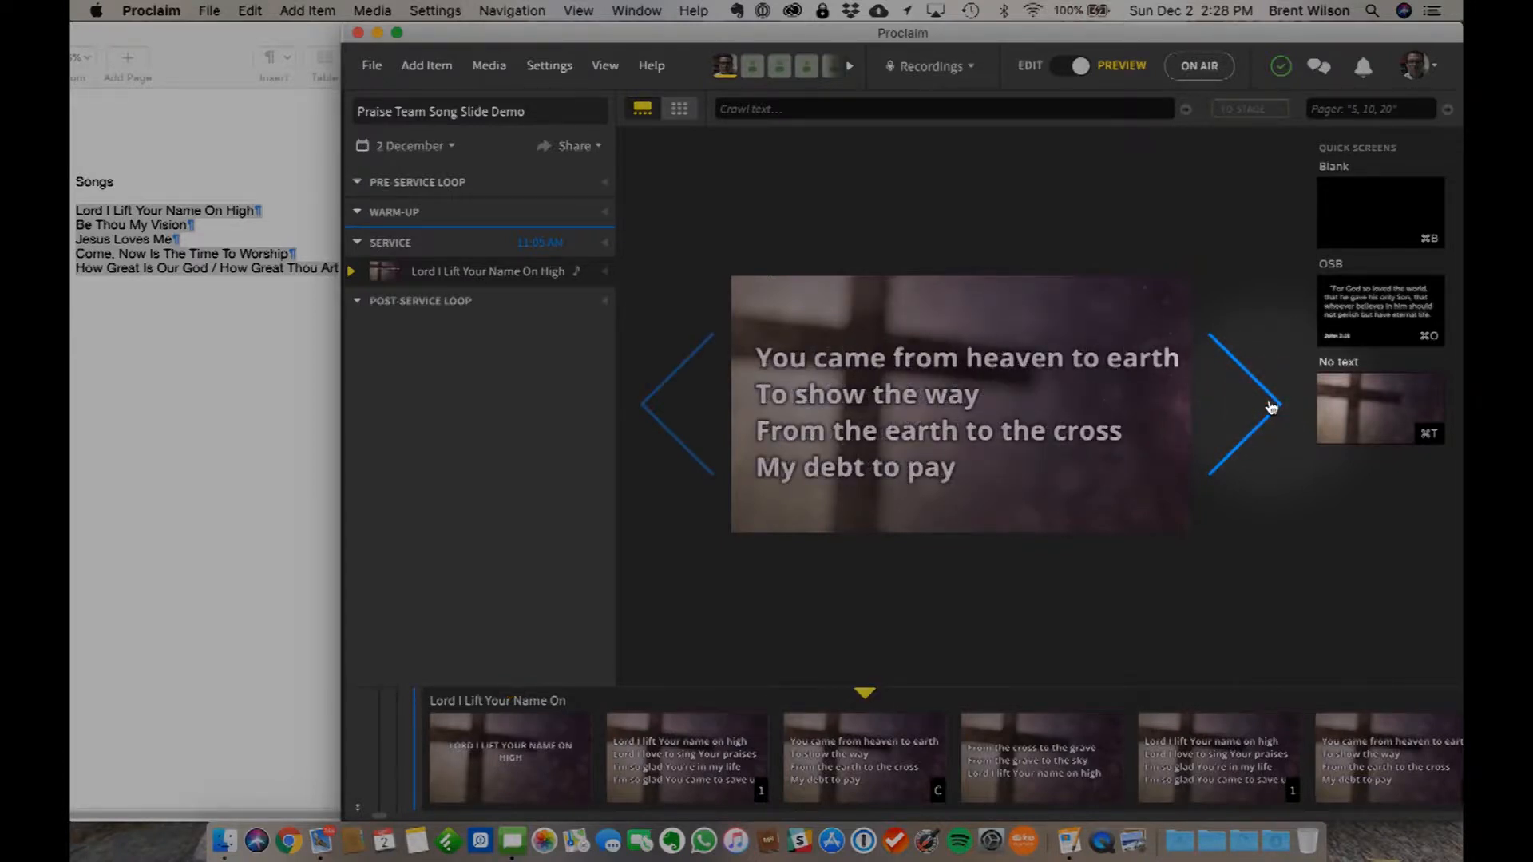
left_click(1271, 407)
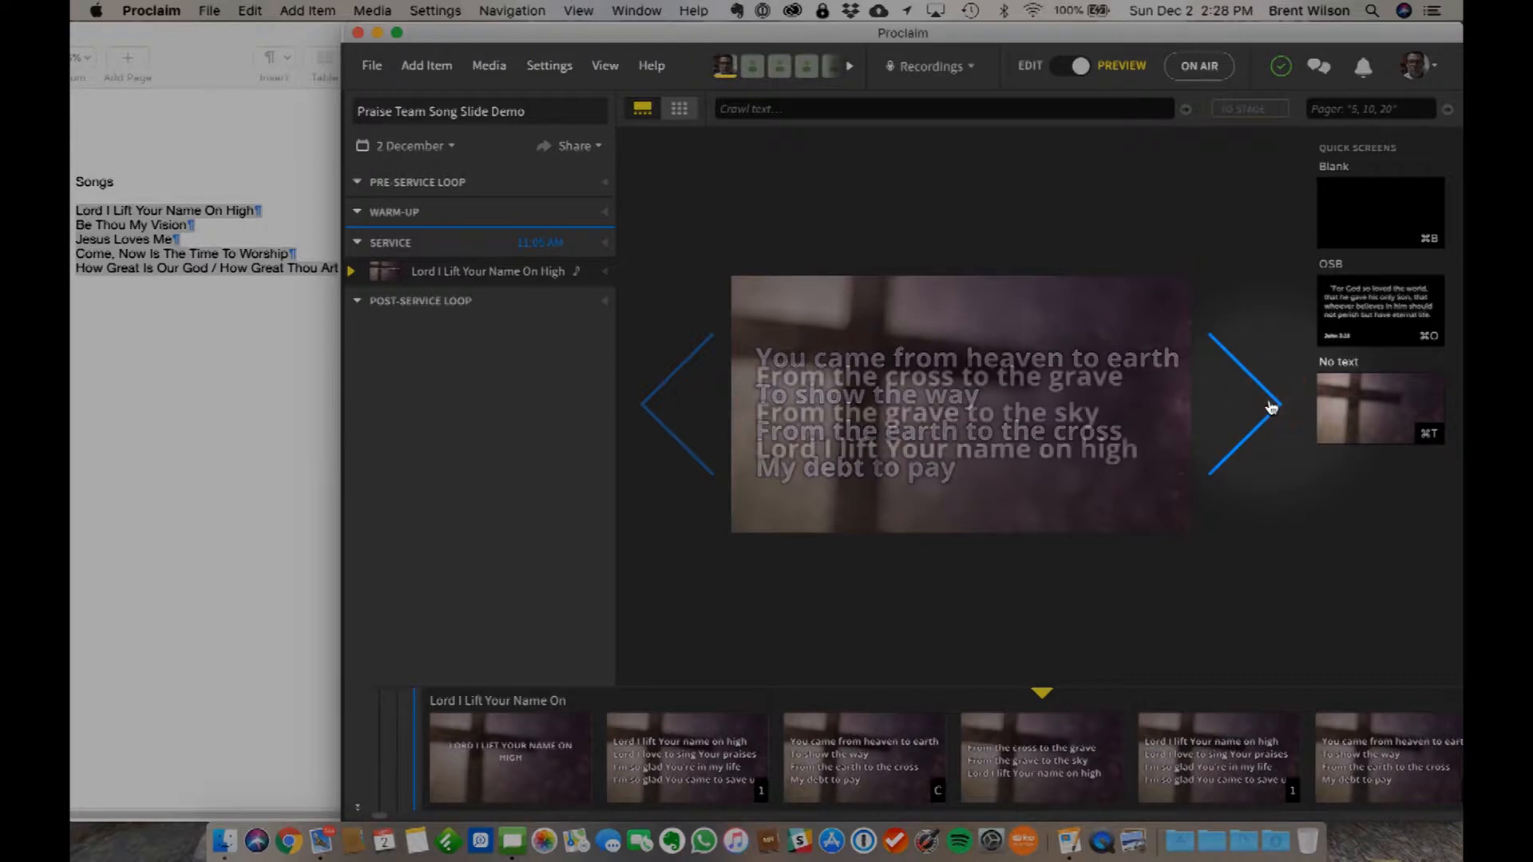
left_click(1271, 407)
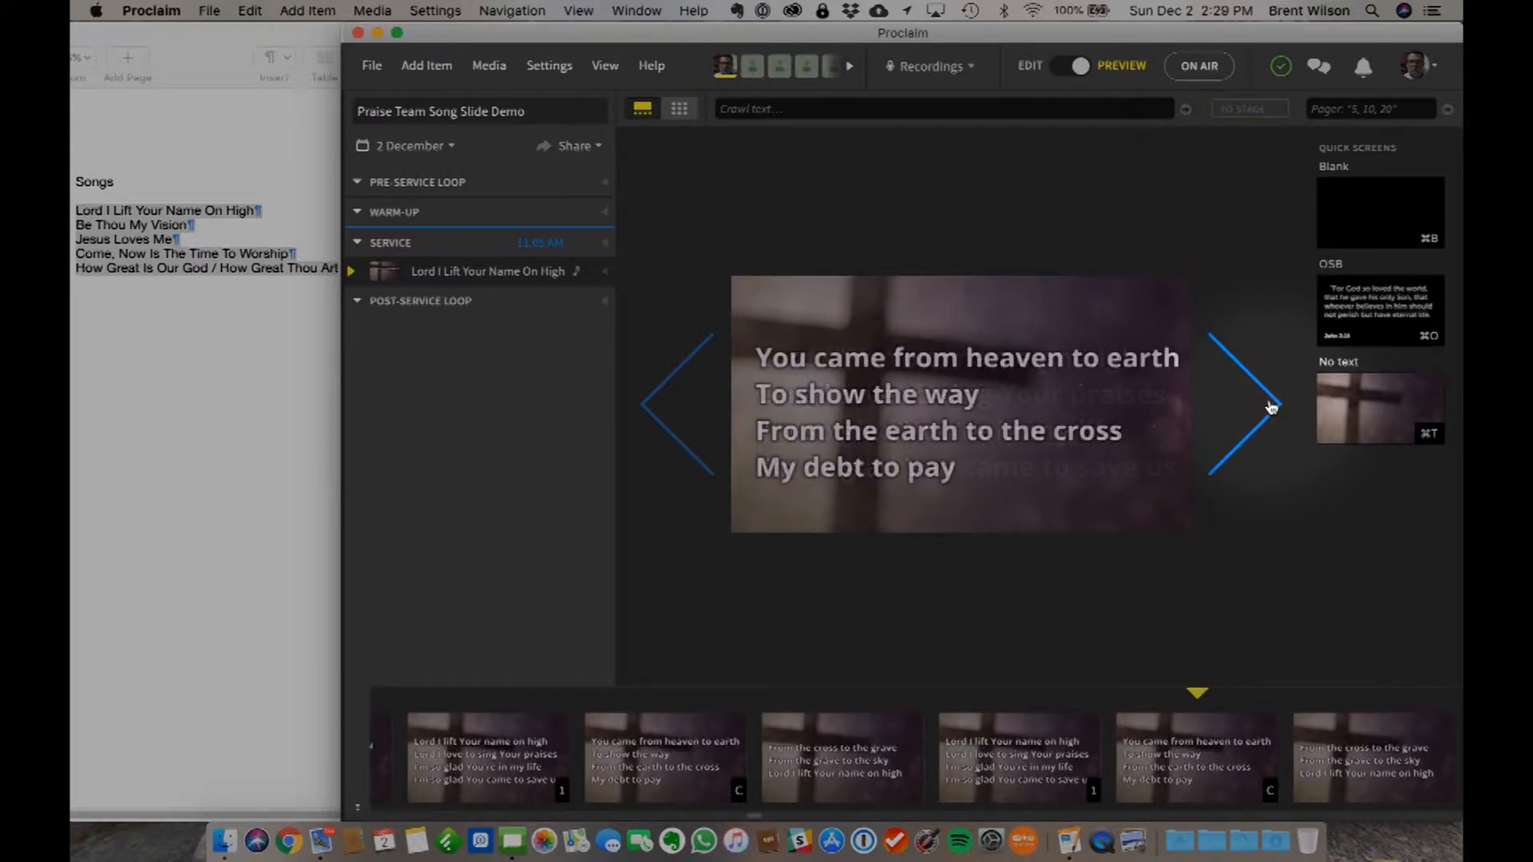
left_click(1271, 408)
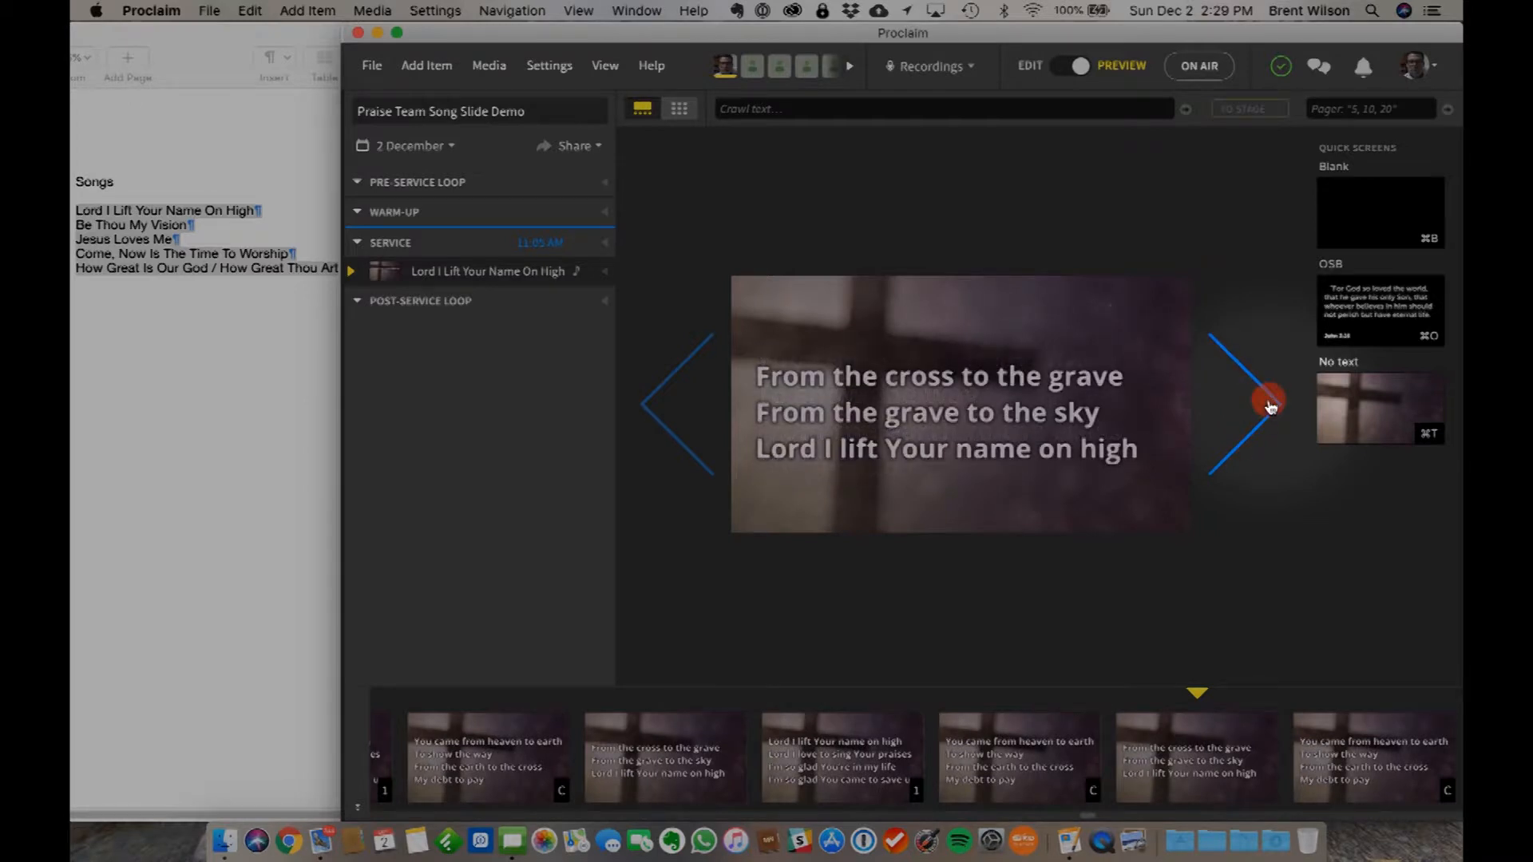
left_click(1271, 404)
left_click(1271, 407)
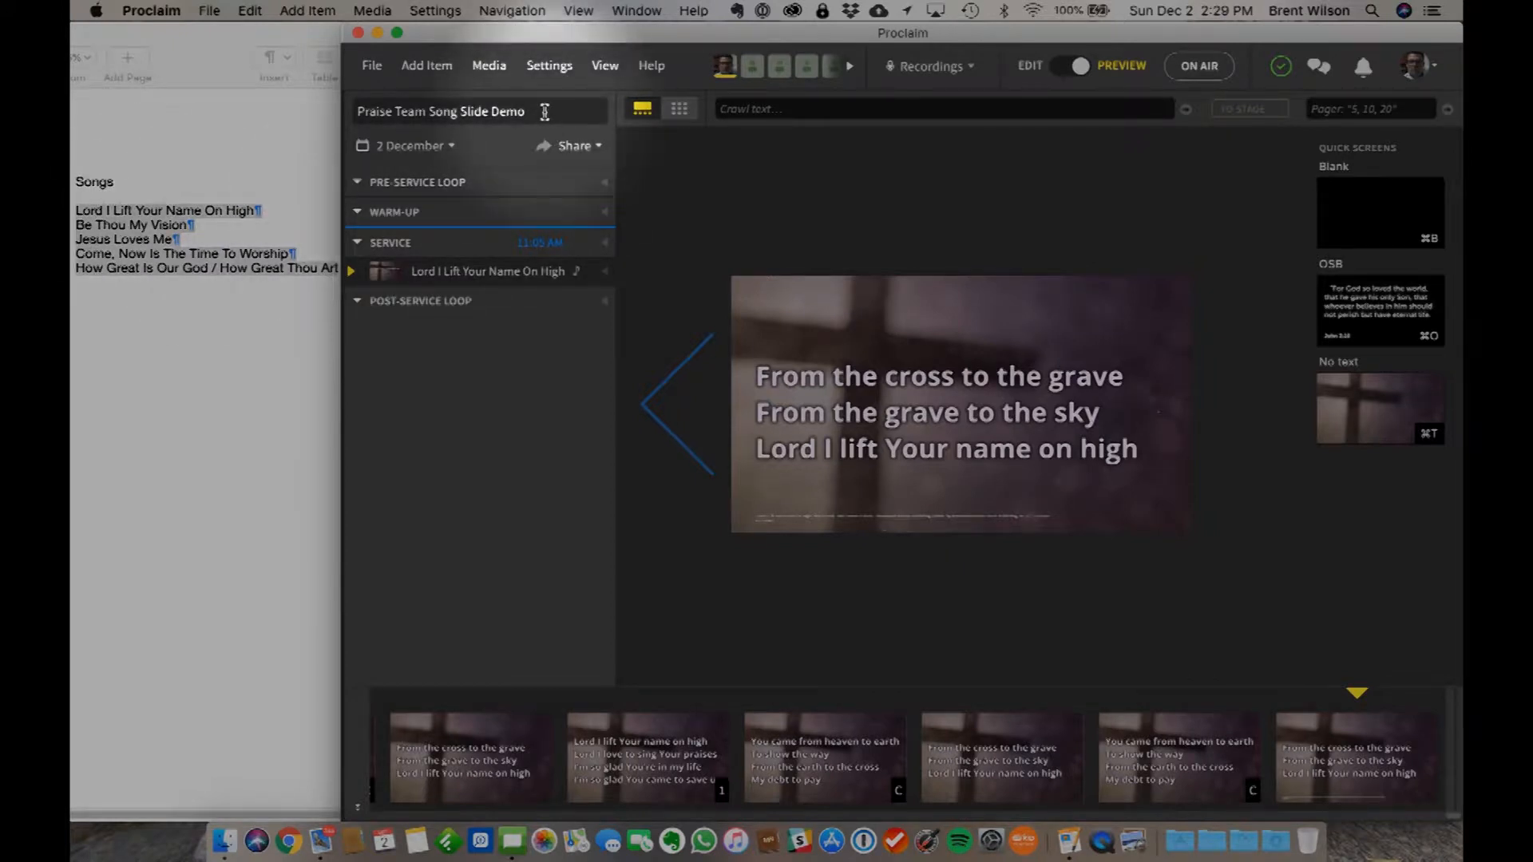
- Add a new song item to the service and enter the title Be Thou My Vision to search for its lyrics
left_click(432, 67)
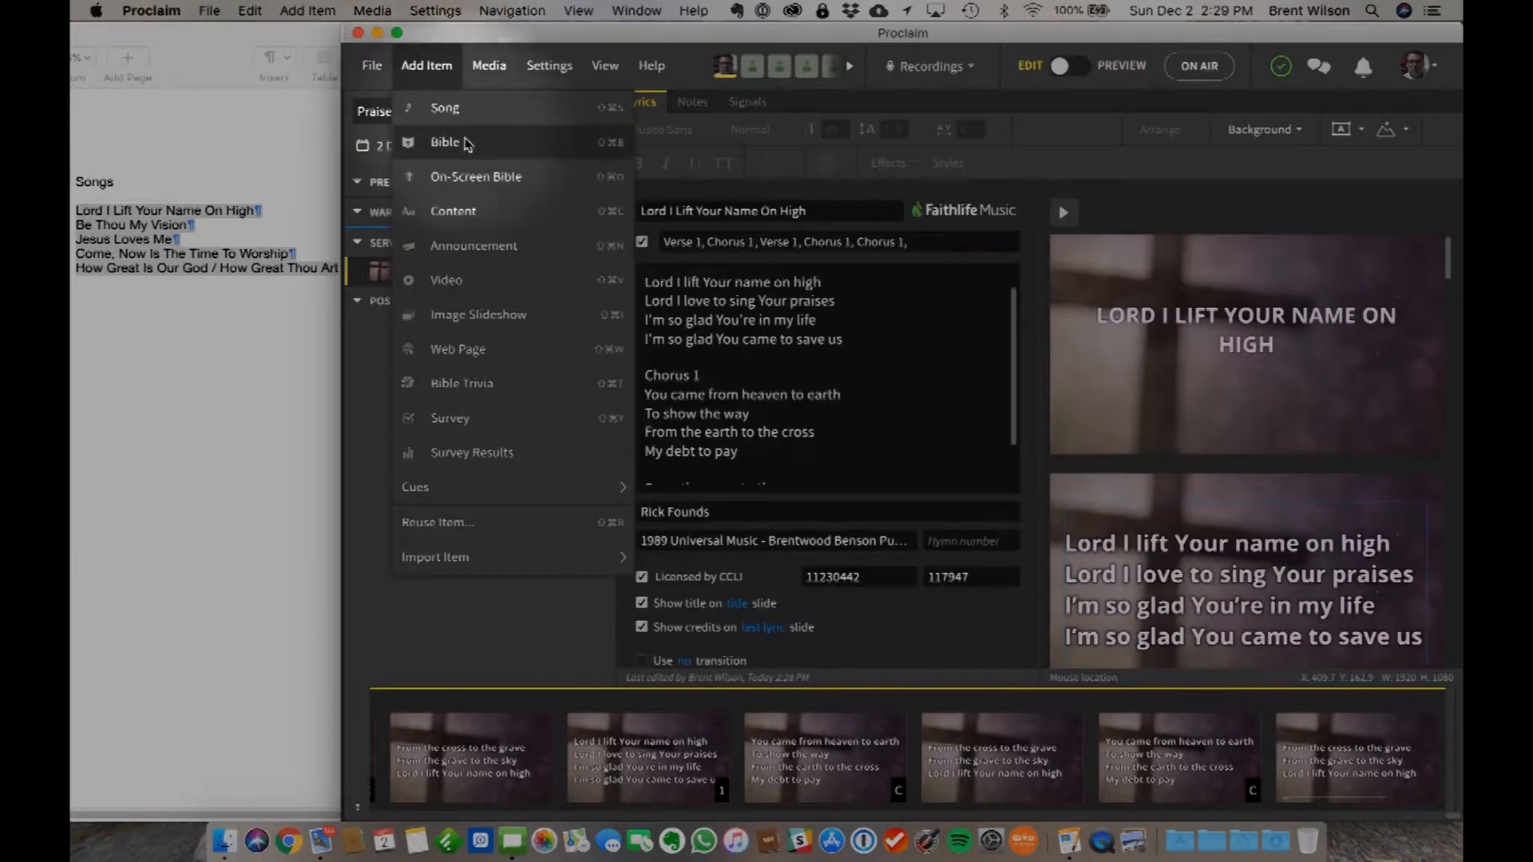
left_click(457, 107)
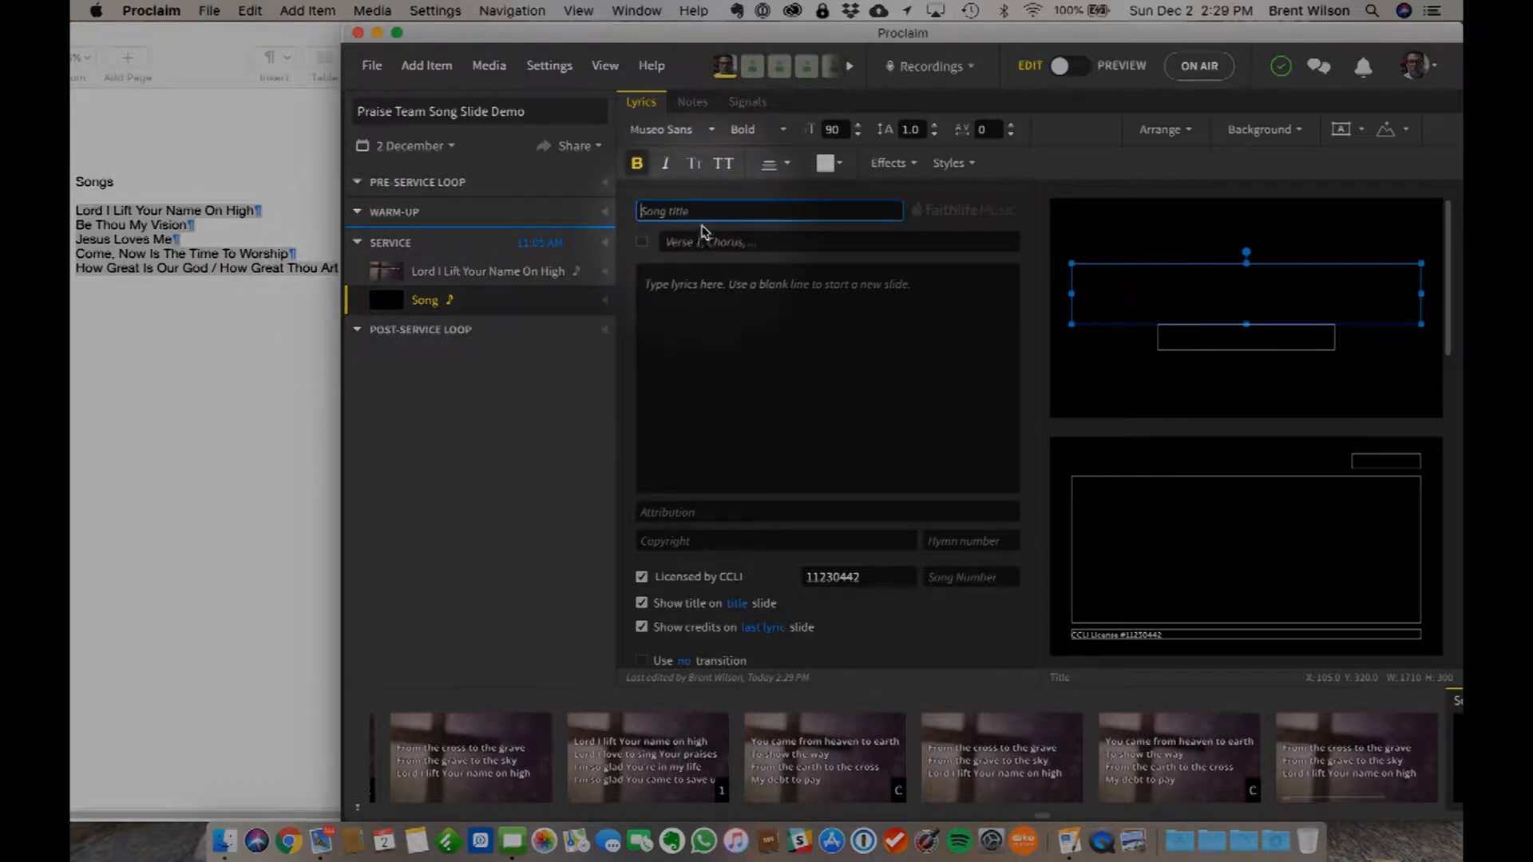
type("Be Tho")
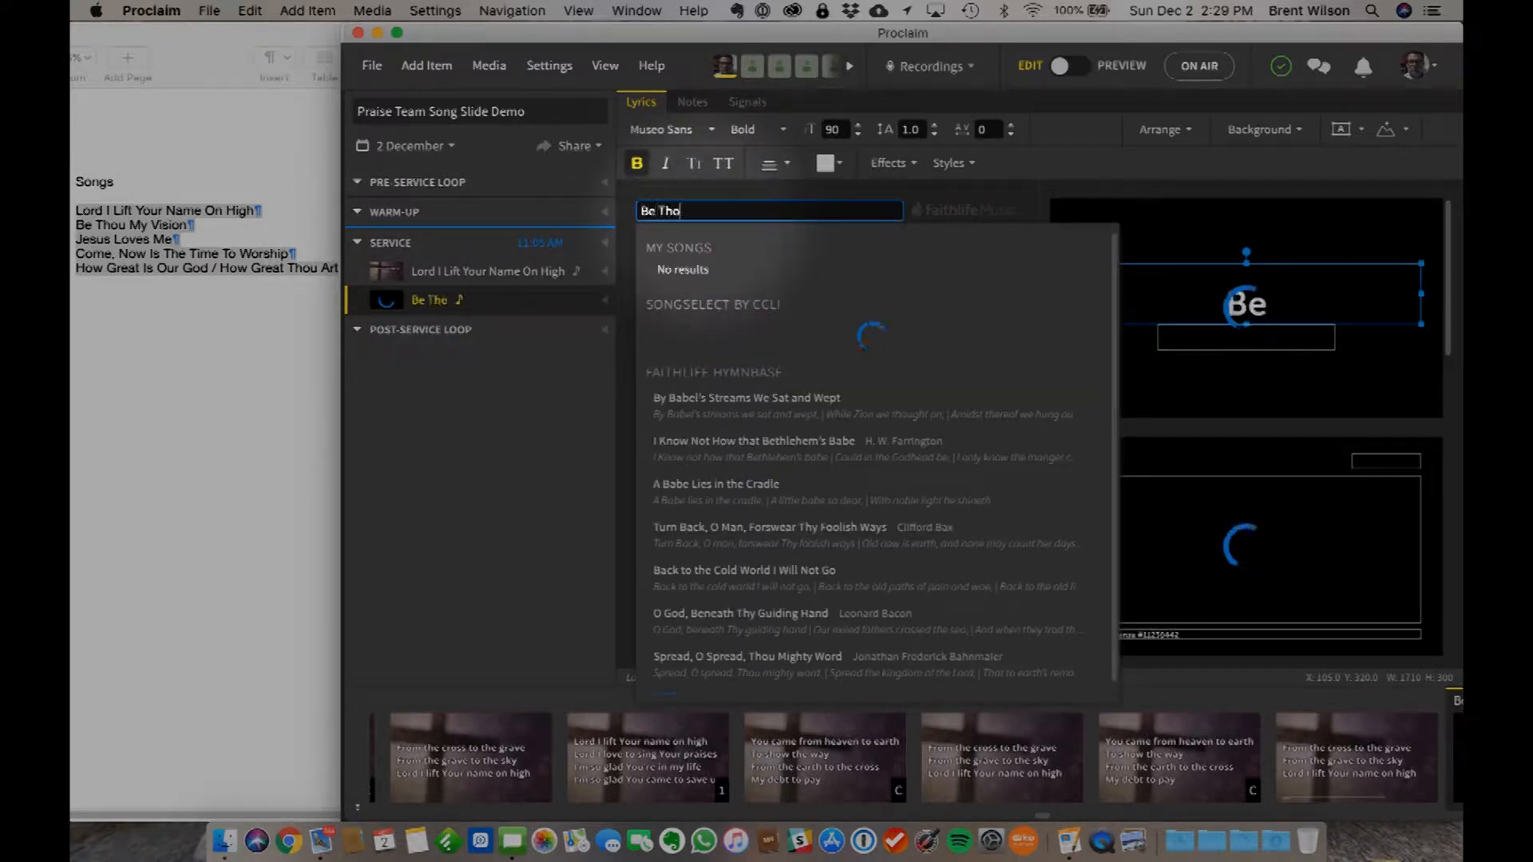
type("u My Tit")
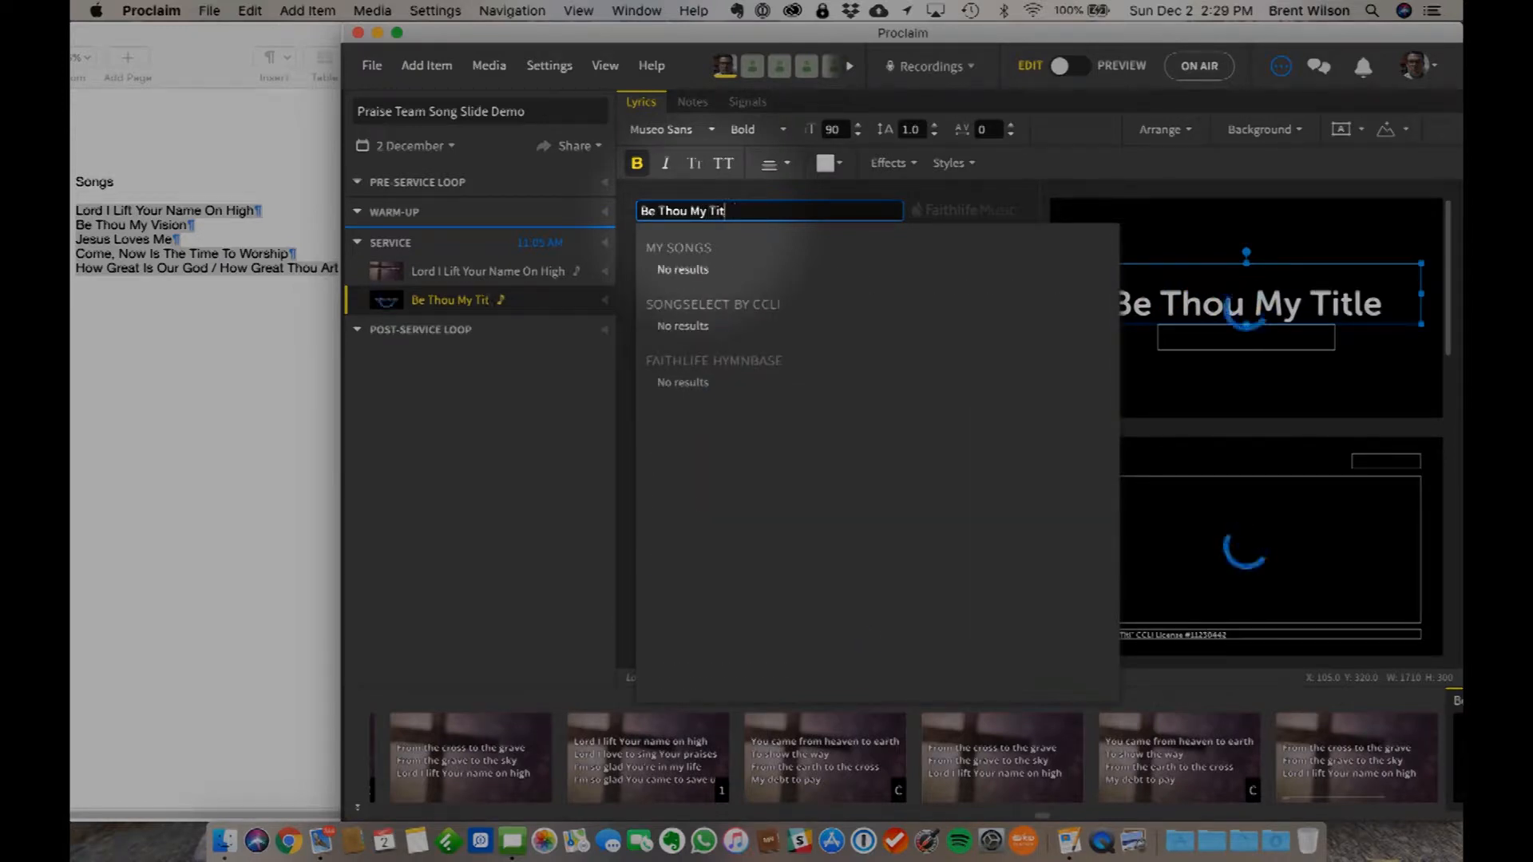
key("BackSpace")
key("BackSpace")
key("BackSpace")
key("BackSpace")
type("Vision")
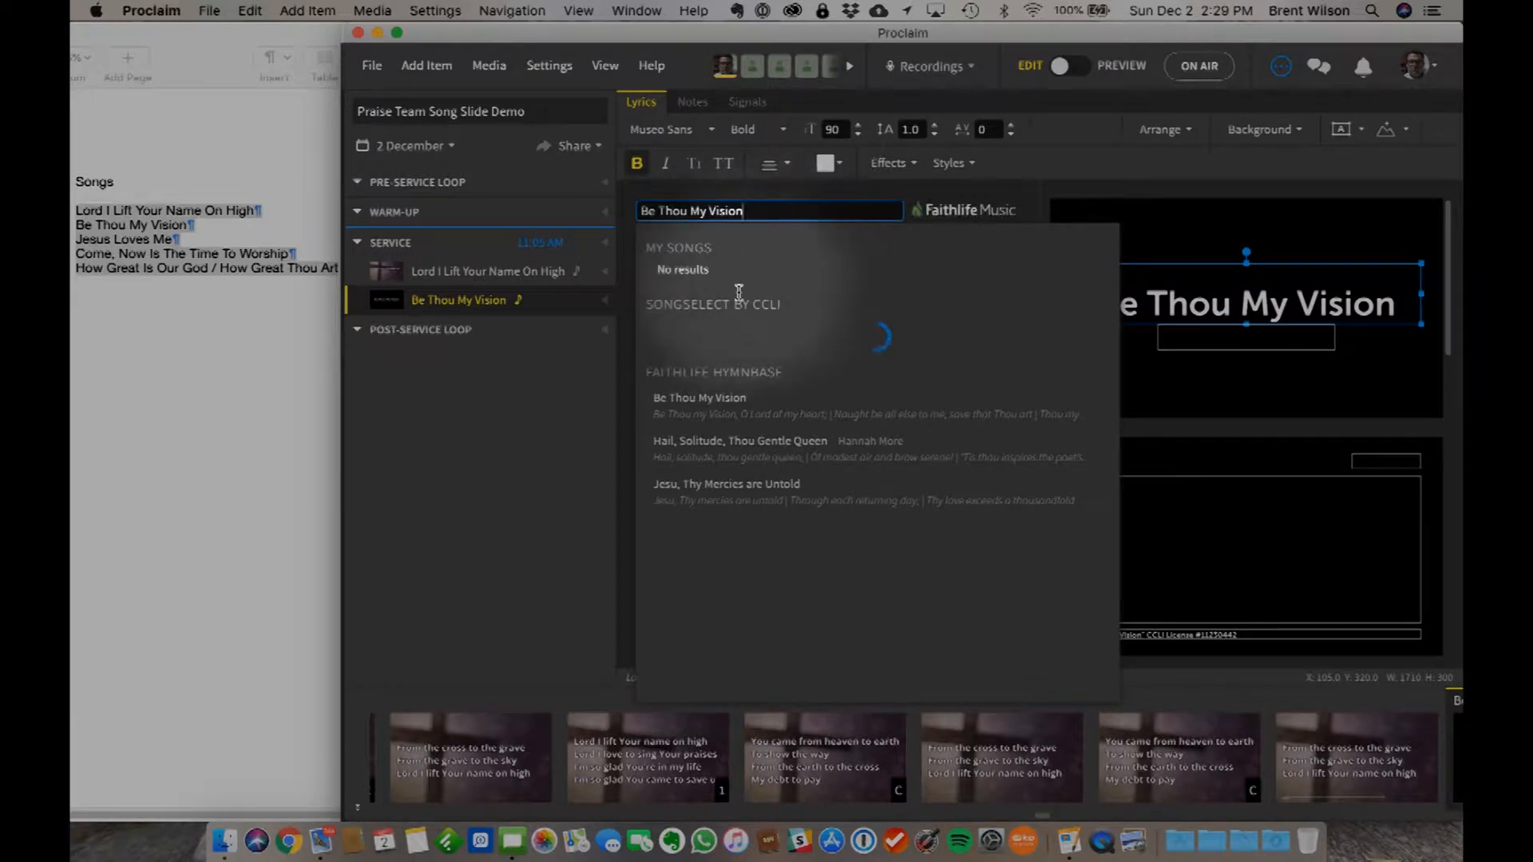
- Compare the lyrics of the SongSelect versions and load Be Thou My Vision (Slane) with its five verses
mouse_move(751, 332)
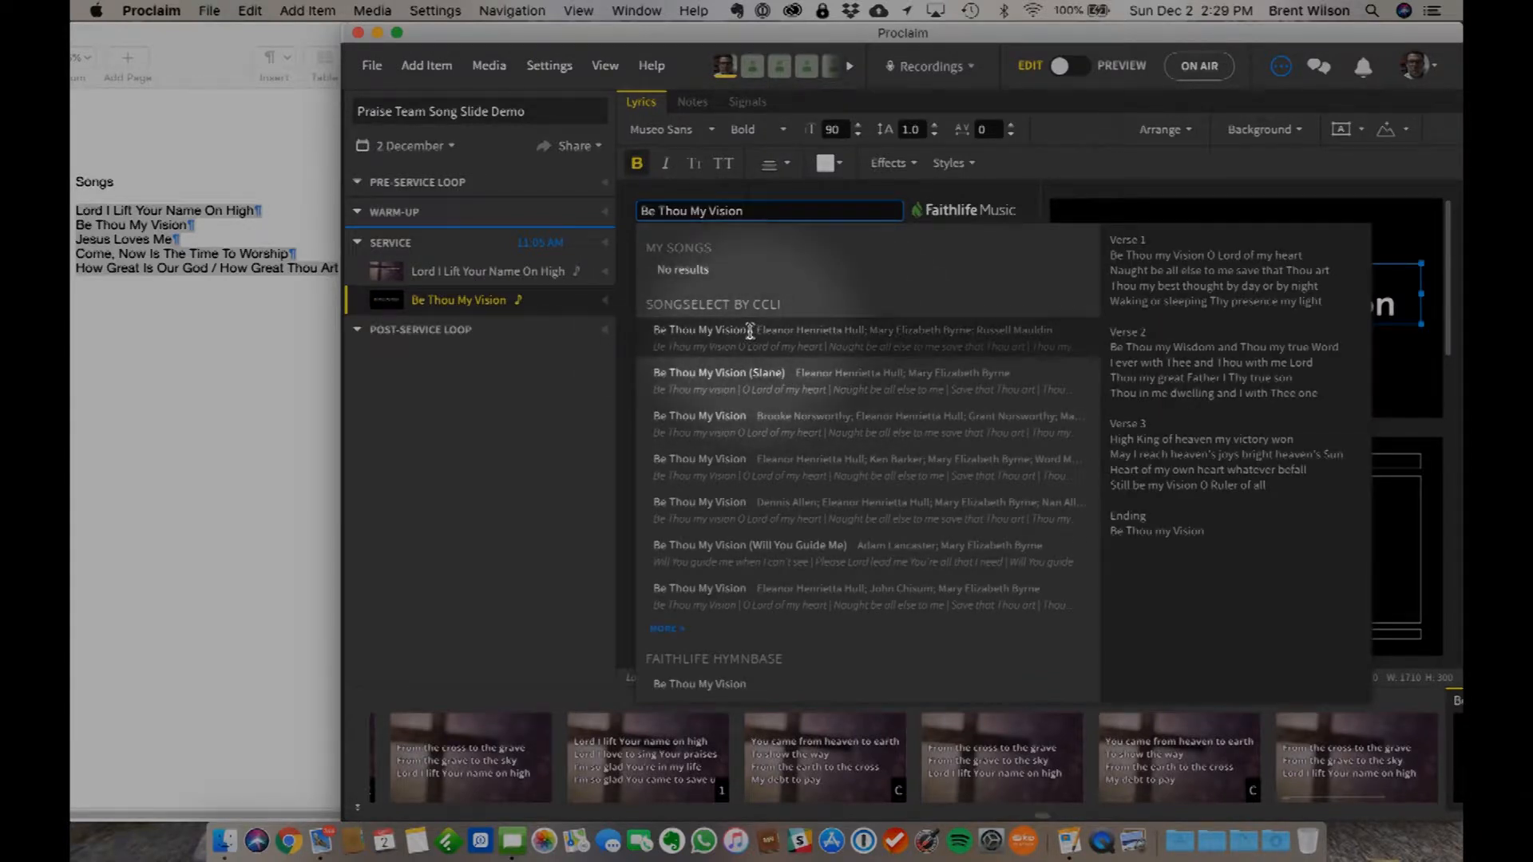
mouse_move(750, 373)
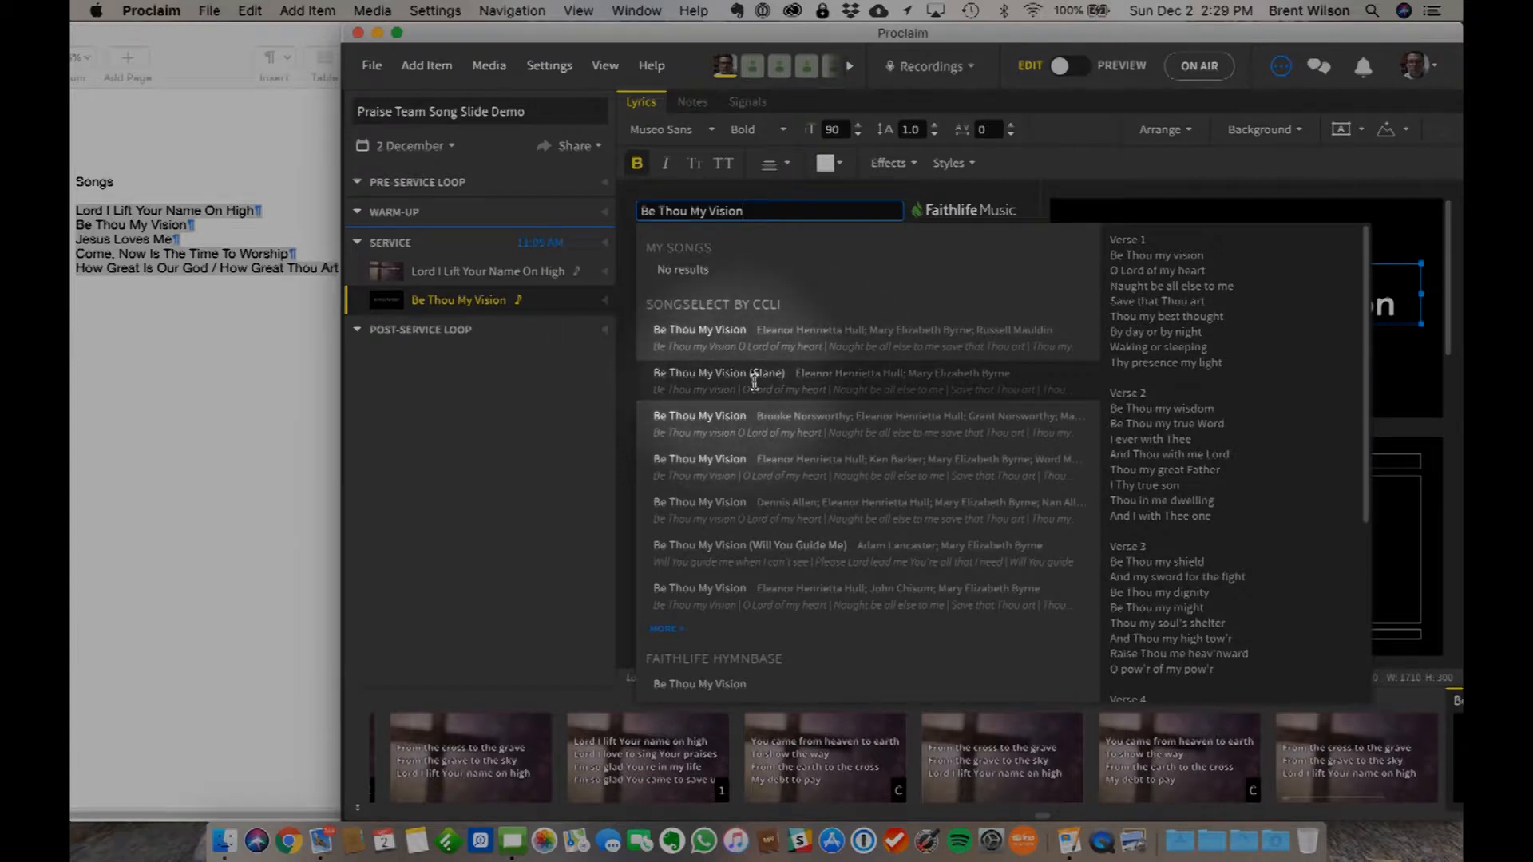
scroll(1161, 354, "down", 8)
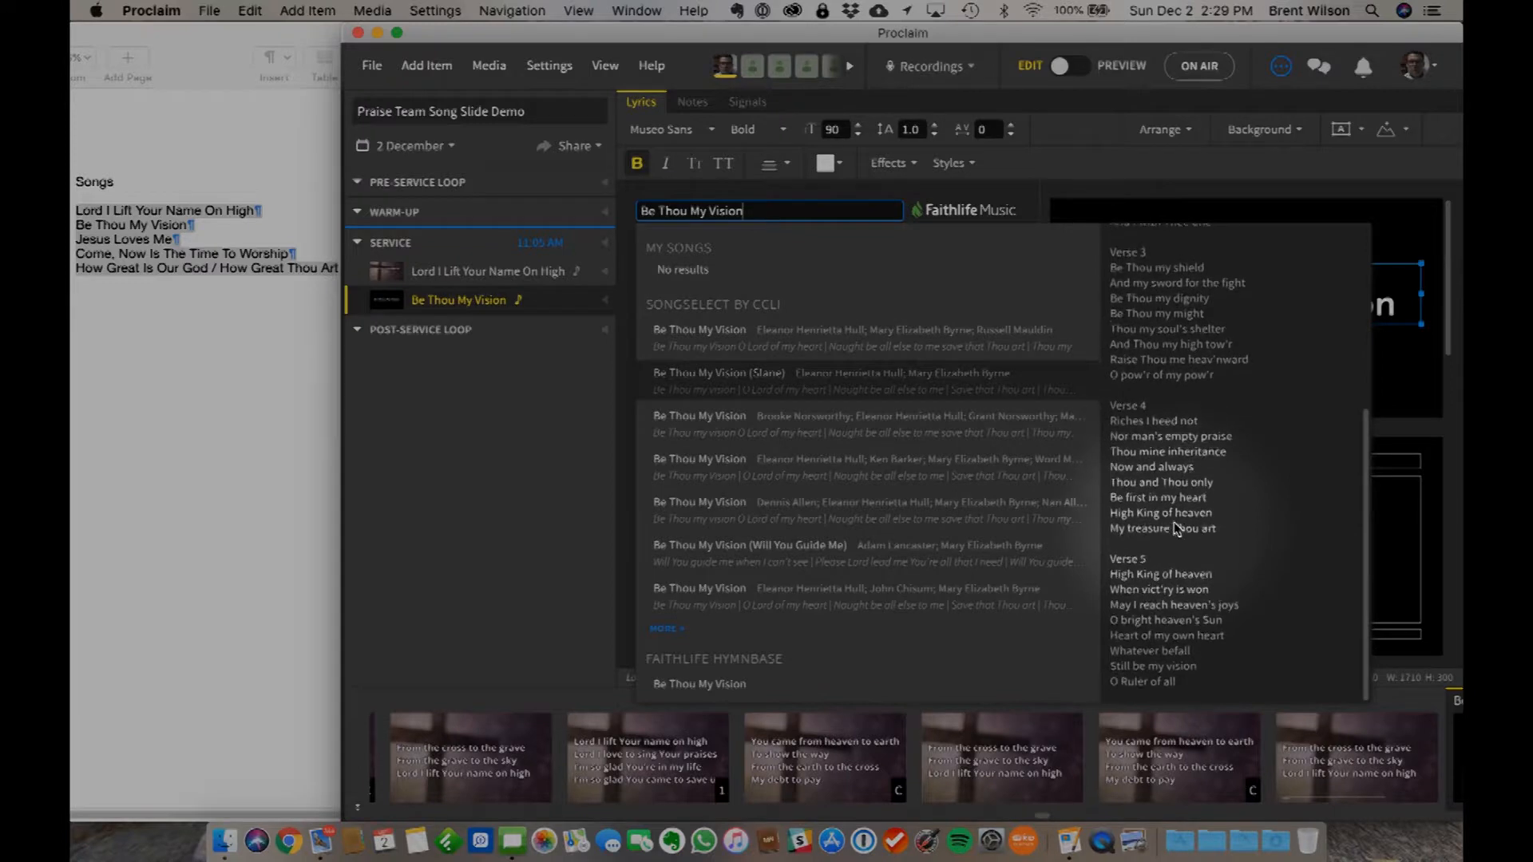
scroll(1182, 479, "up", 1)
scroll(1189, 402, "up", 8)
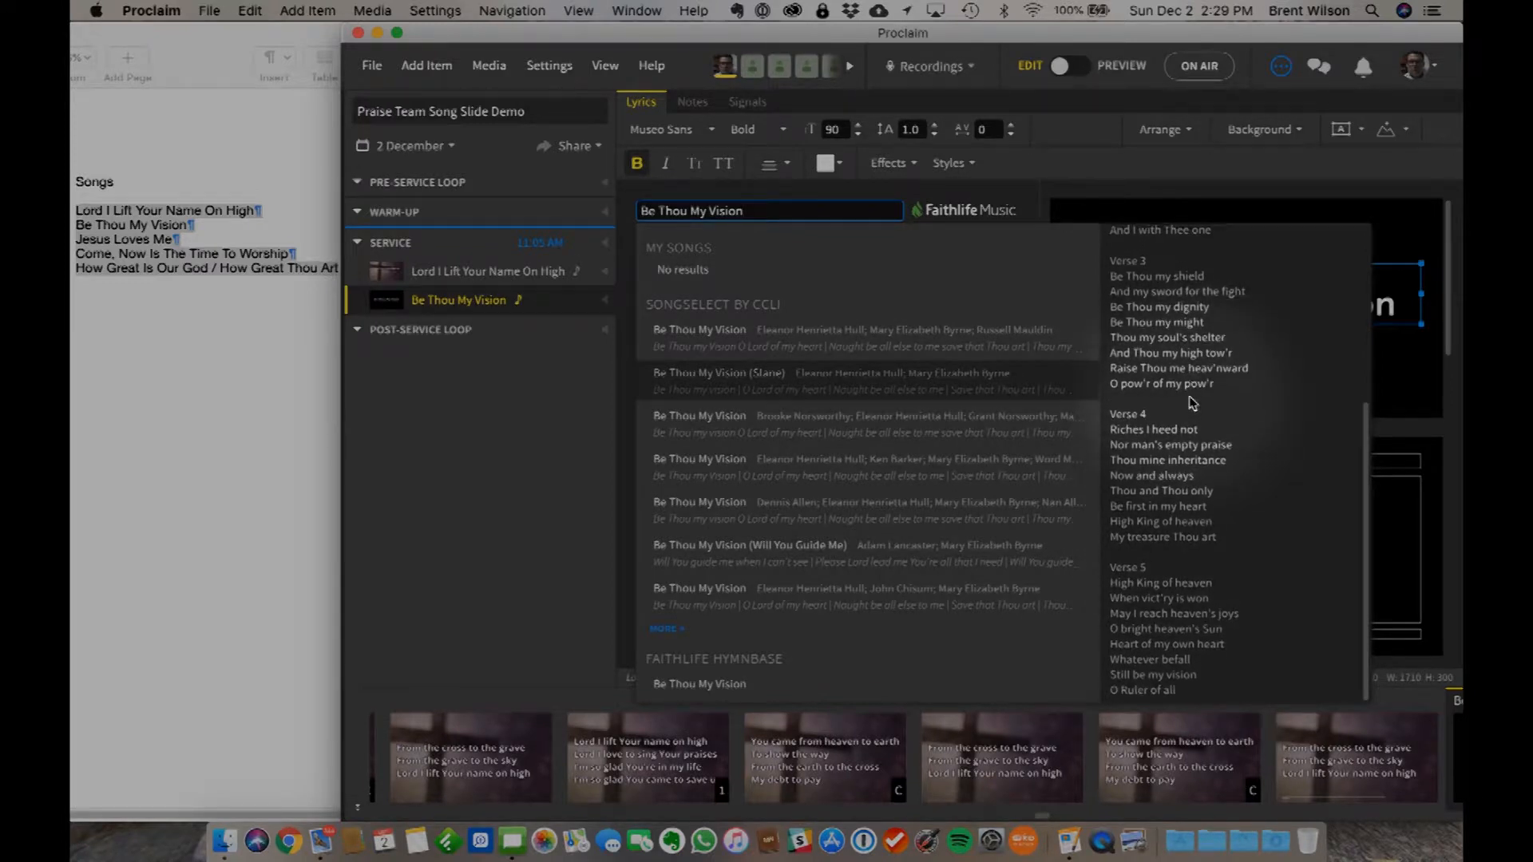
left_click(735, 384)
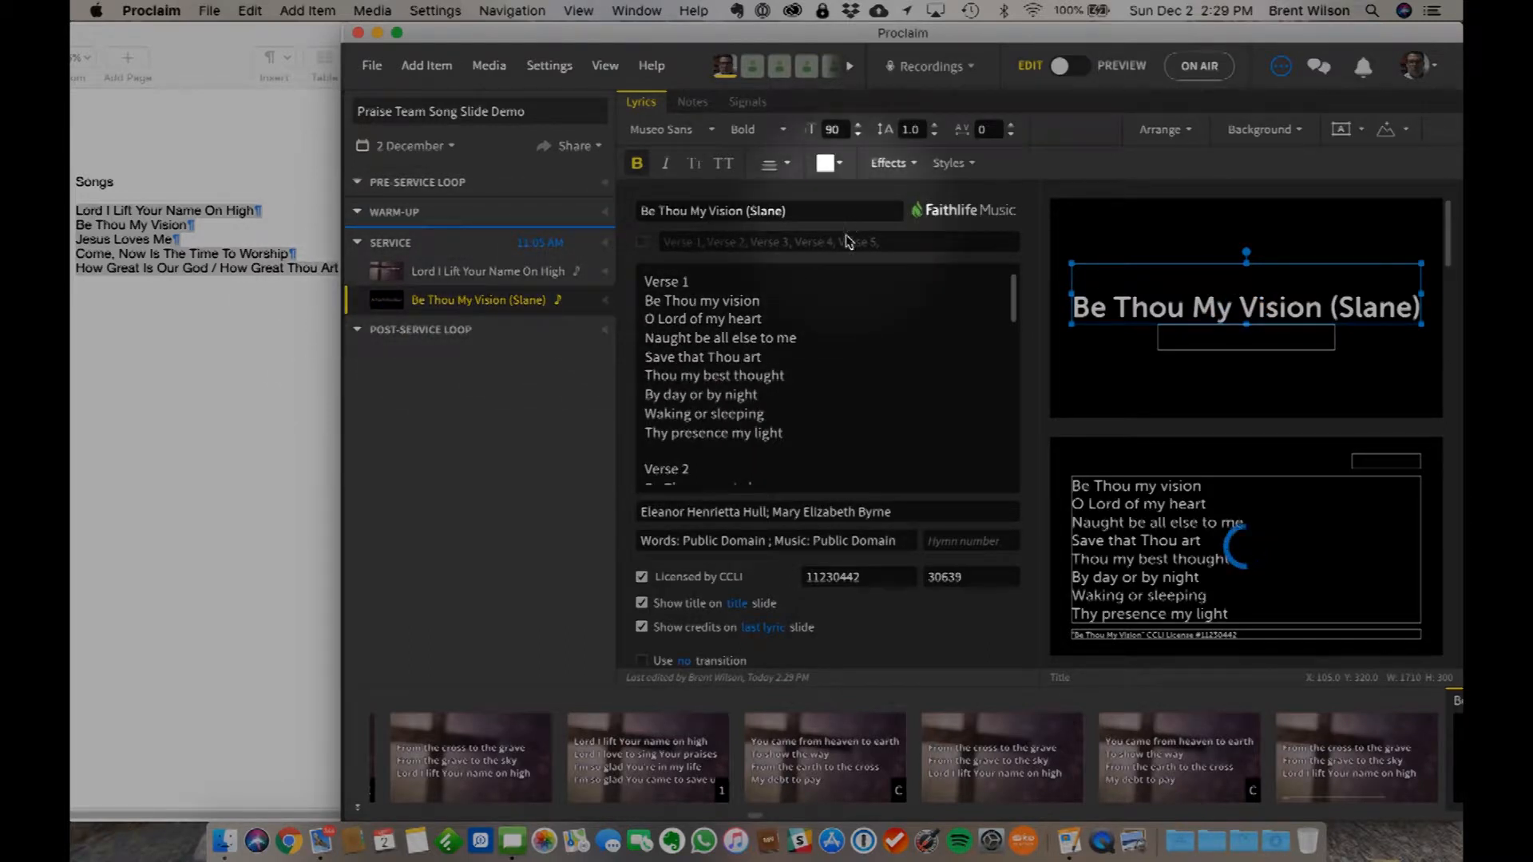
scroll(812, 403, "down", 5)
scroll(804, 405, "down", 8)
scroll(806, 405, "up", 12)
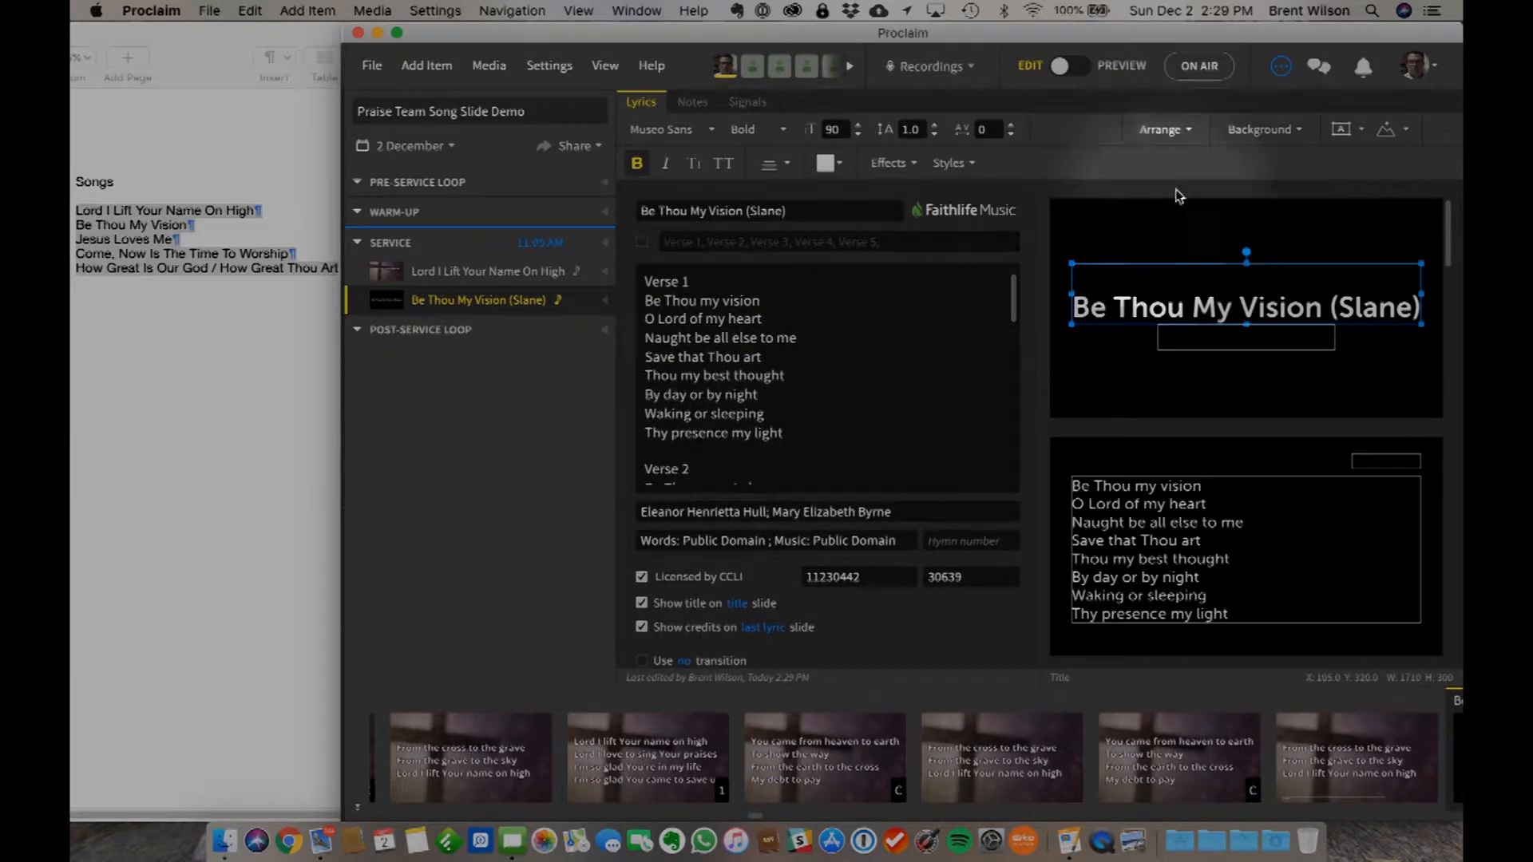
- Browse the media library for a background for this song, searching for vision and for eye
left_click(1267, 132)
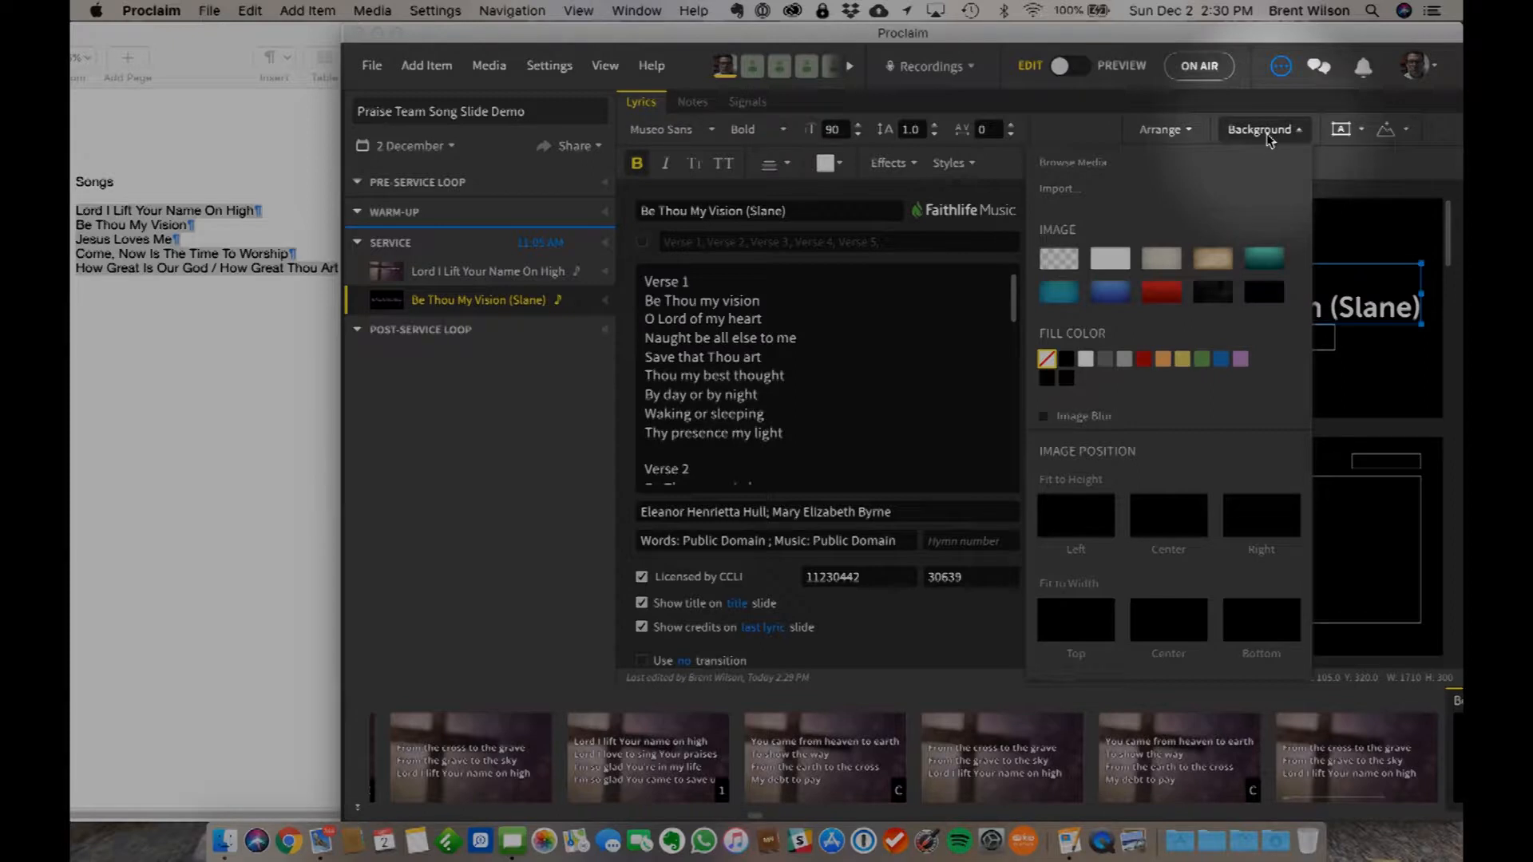
left_click(1053, 166)
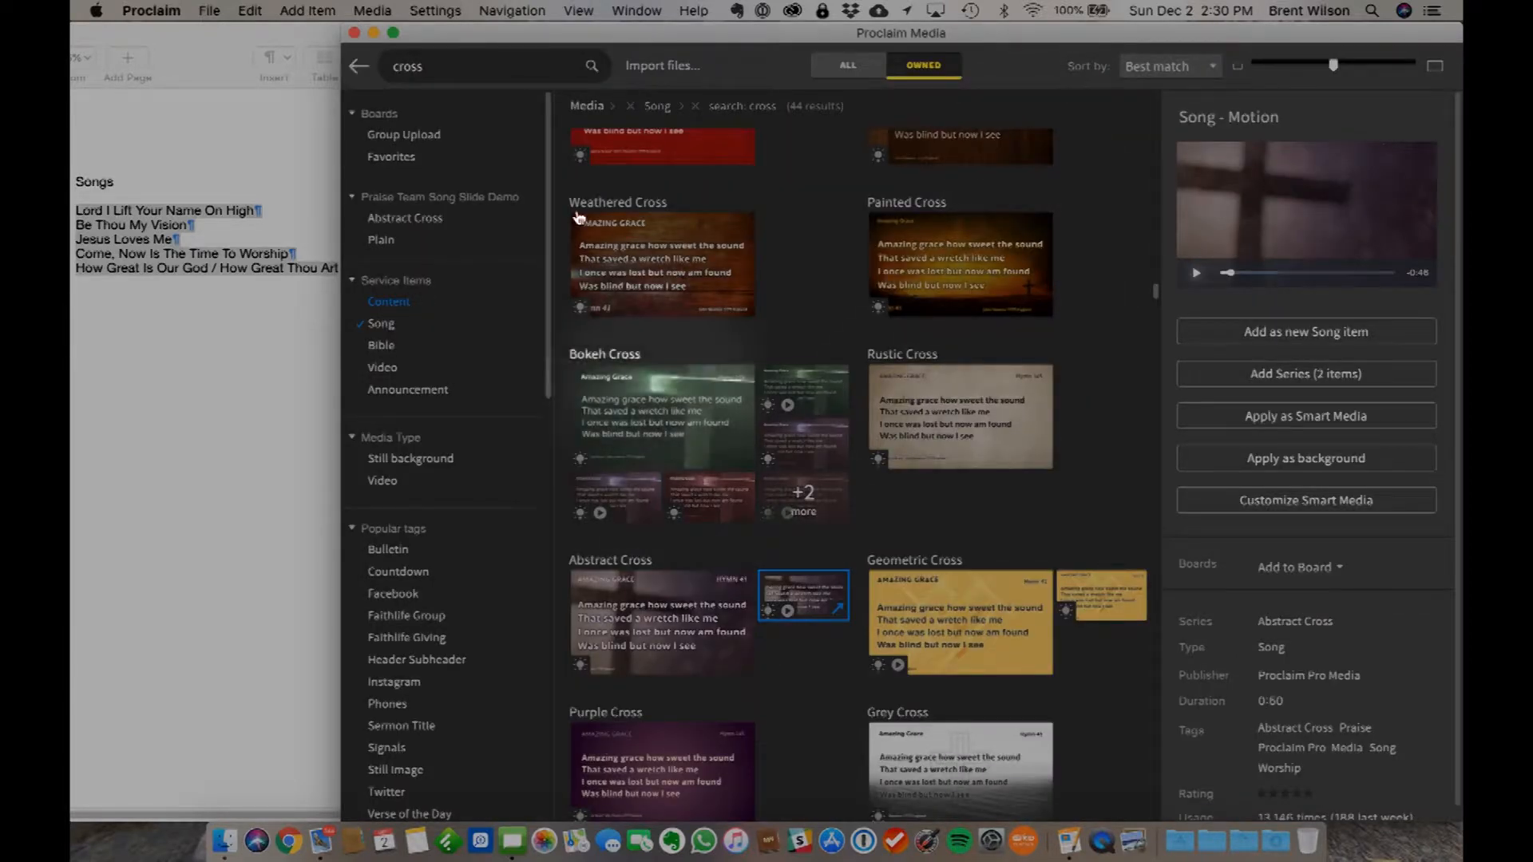
double_click(469, 58)
type("vision")
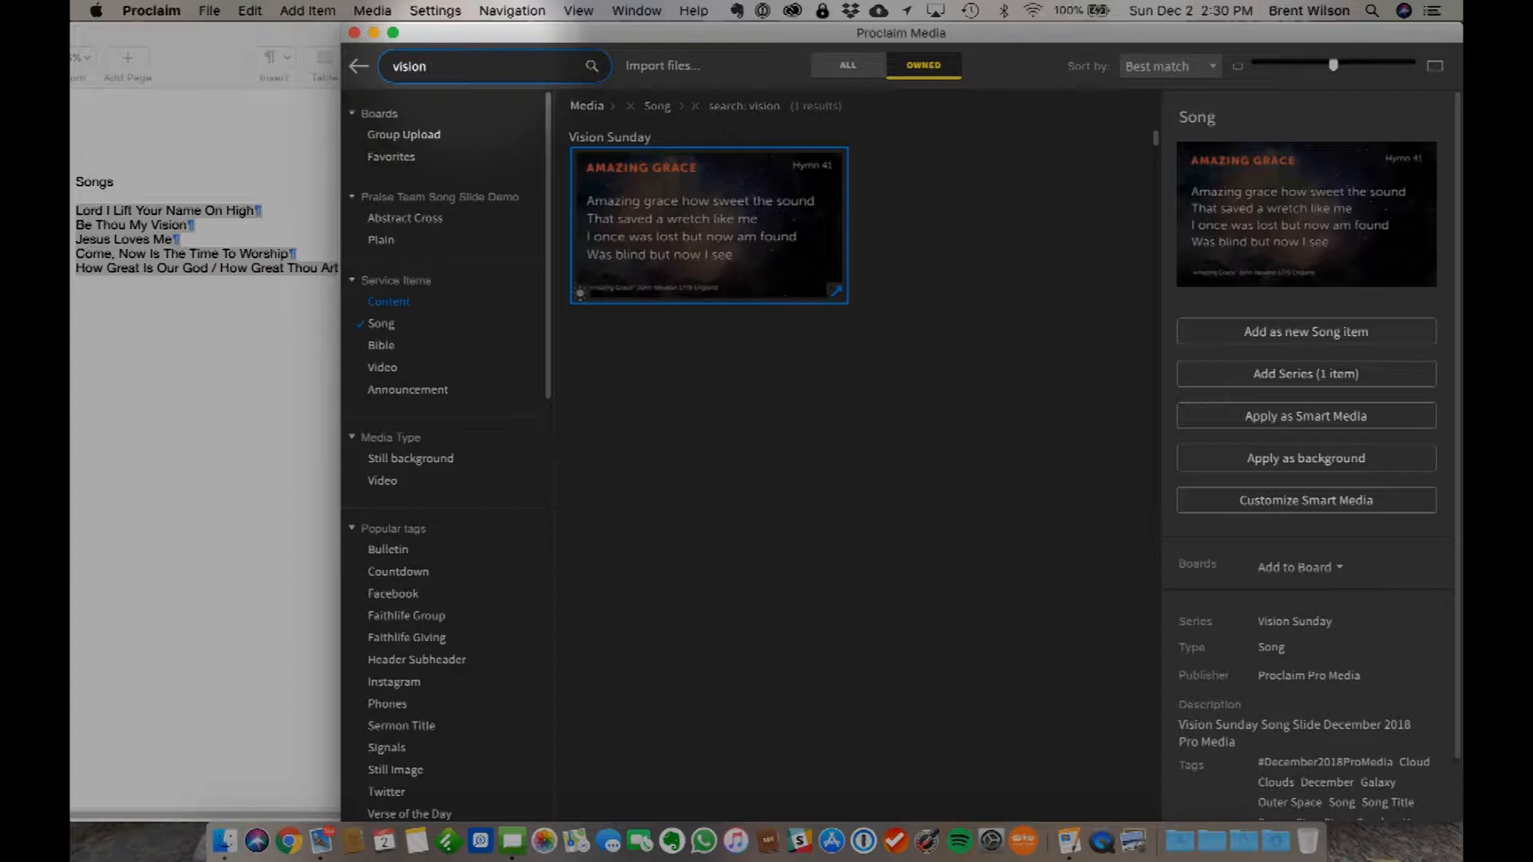
key("BackSpace")
type("eye")
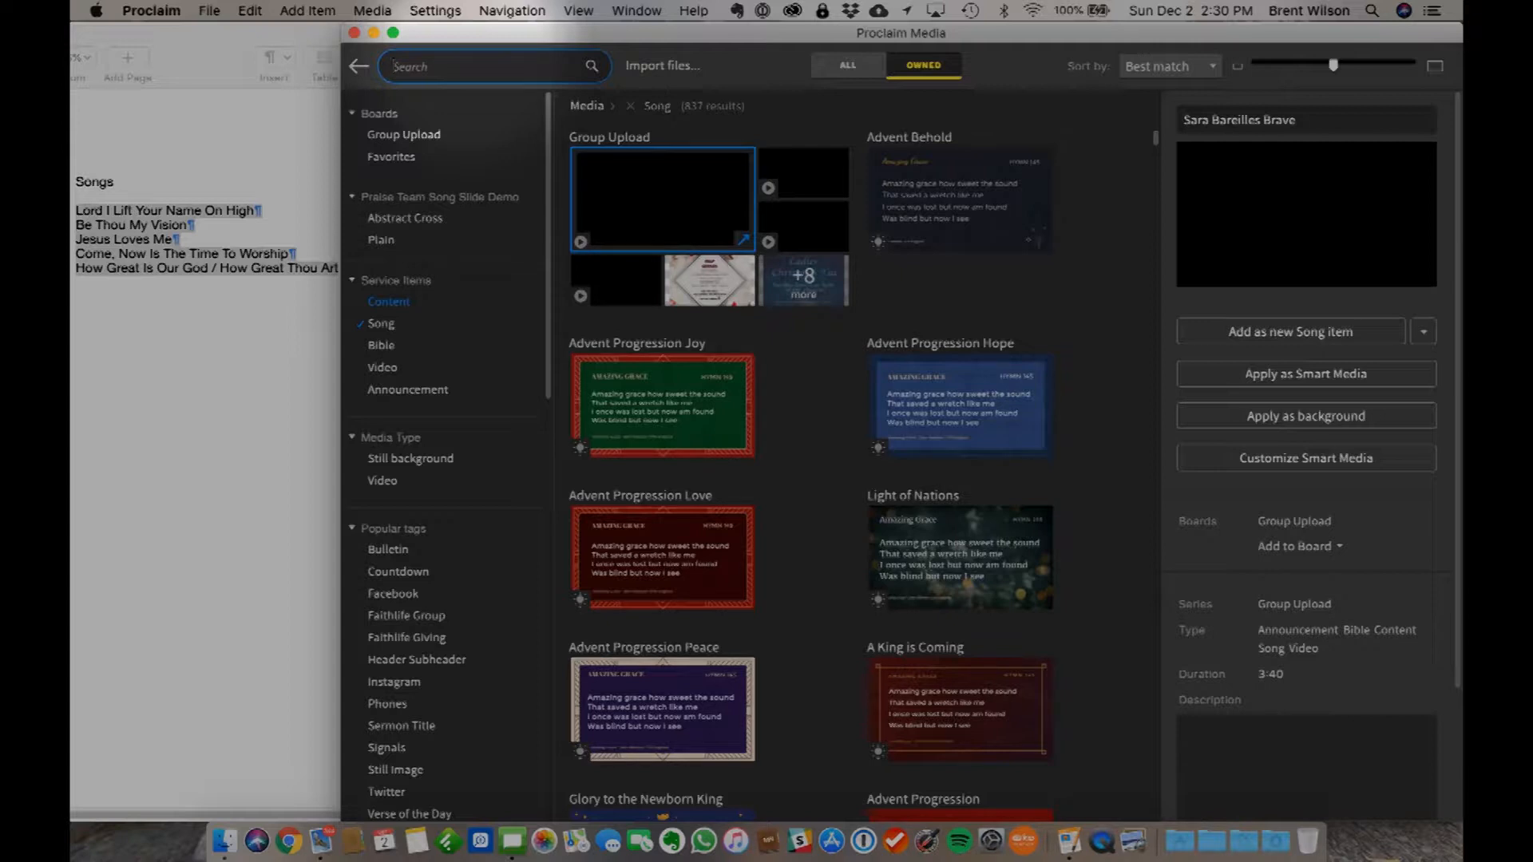
- Search the media for glory, limit the results to video, and apply the Seas of Glory motion as Smart Media
type("glory")
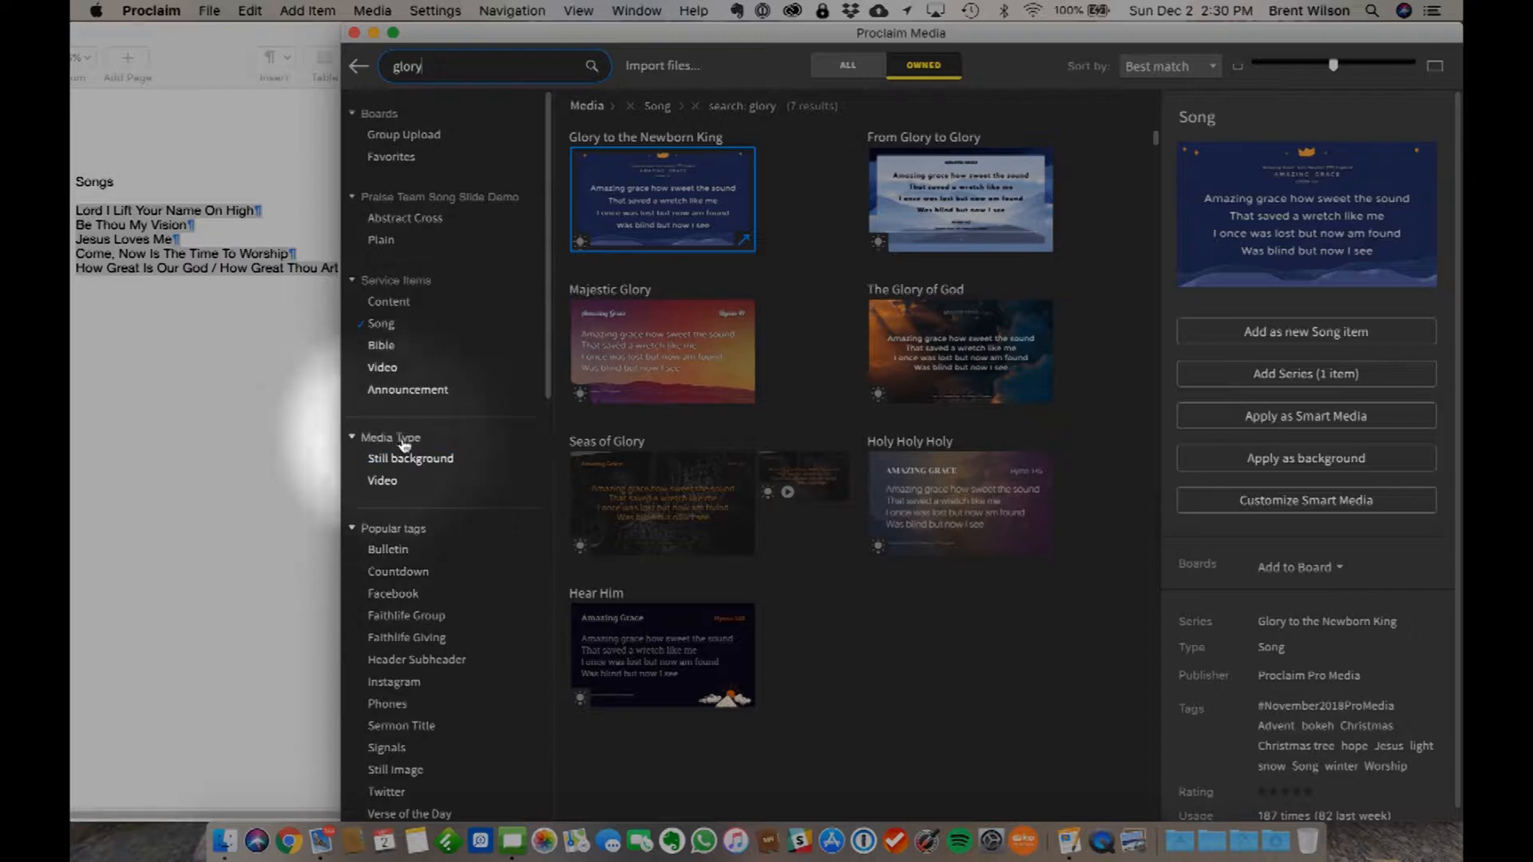
left_click(388, 483)
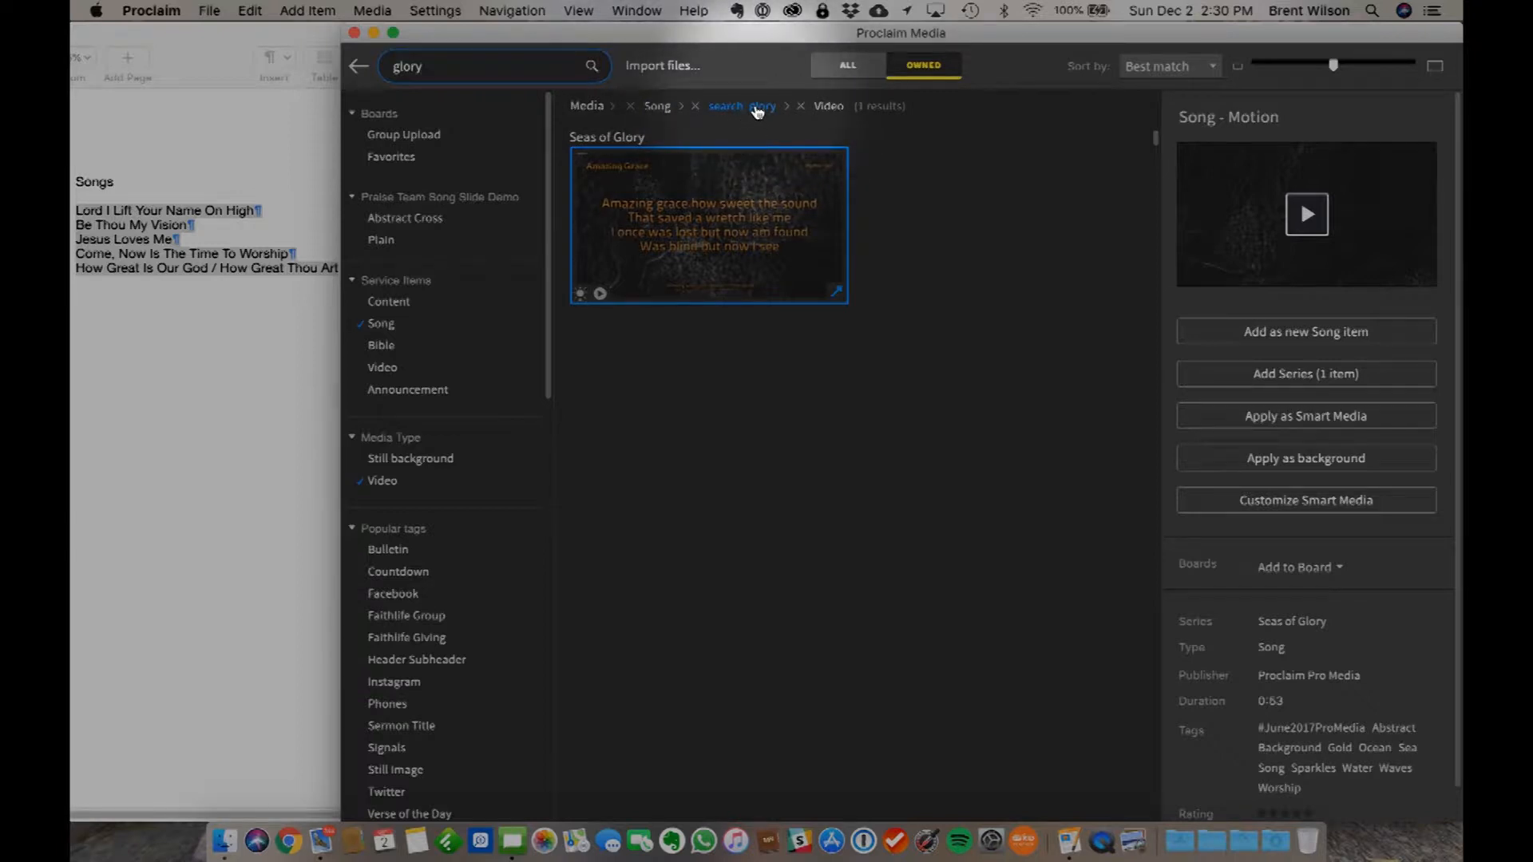
left_click(1304, 214)
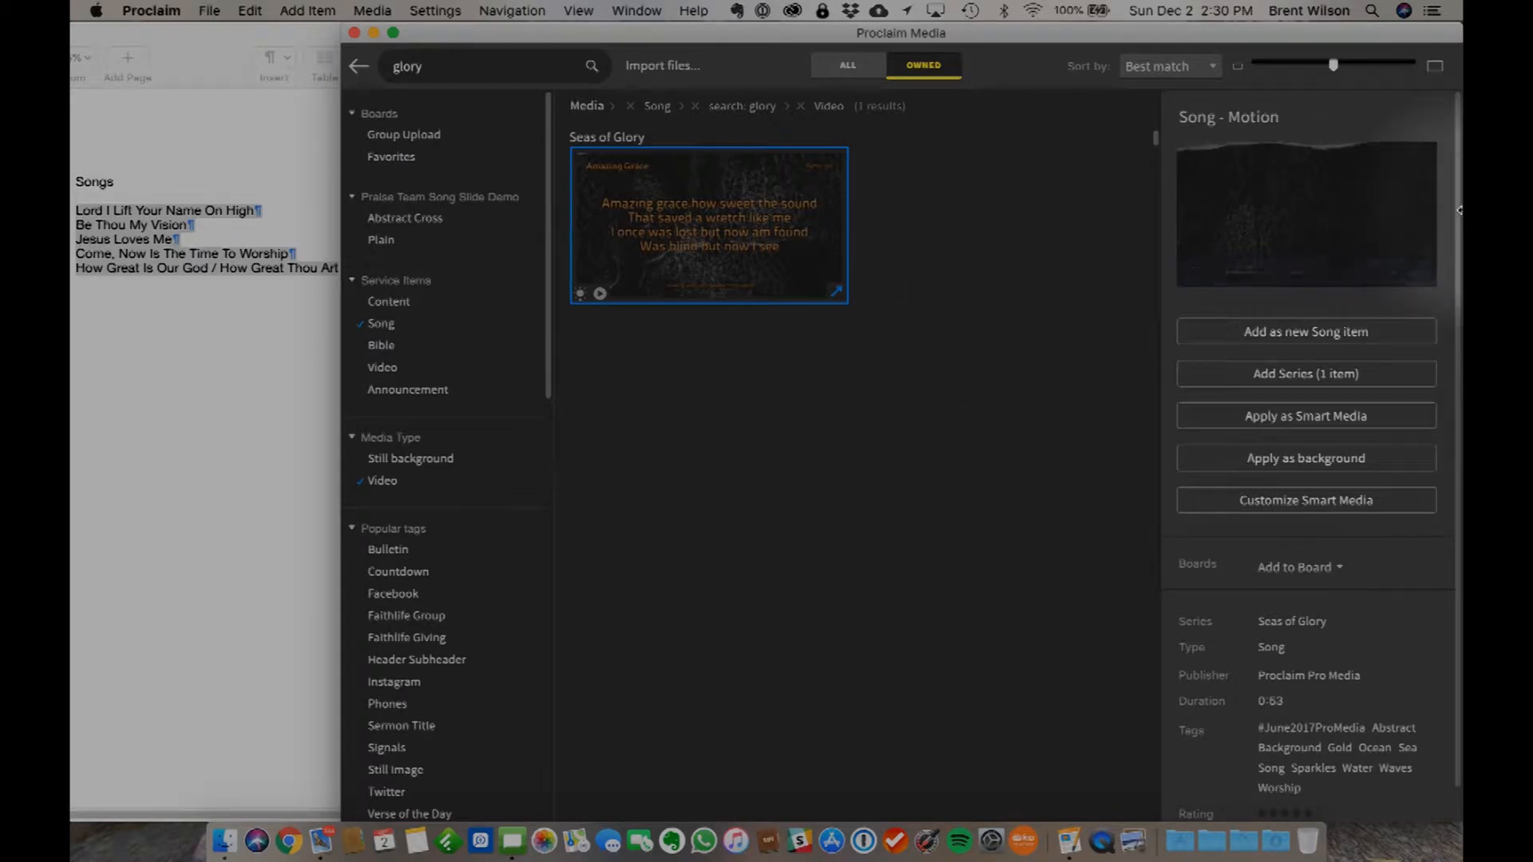
mouse_move(1301, 211)
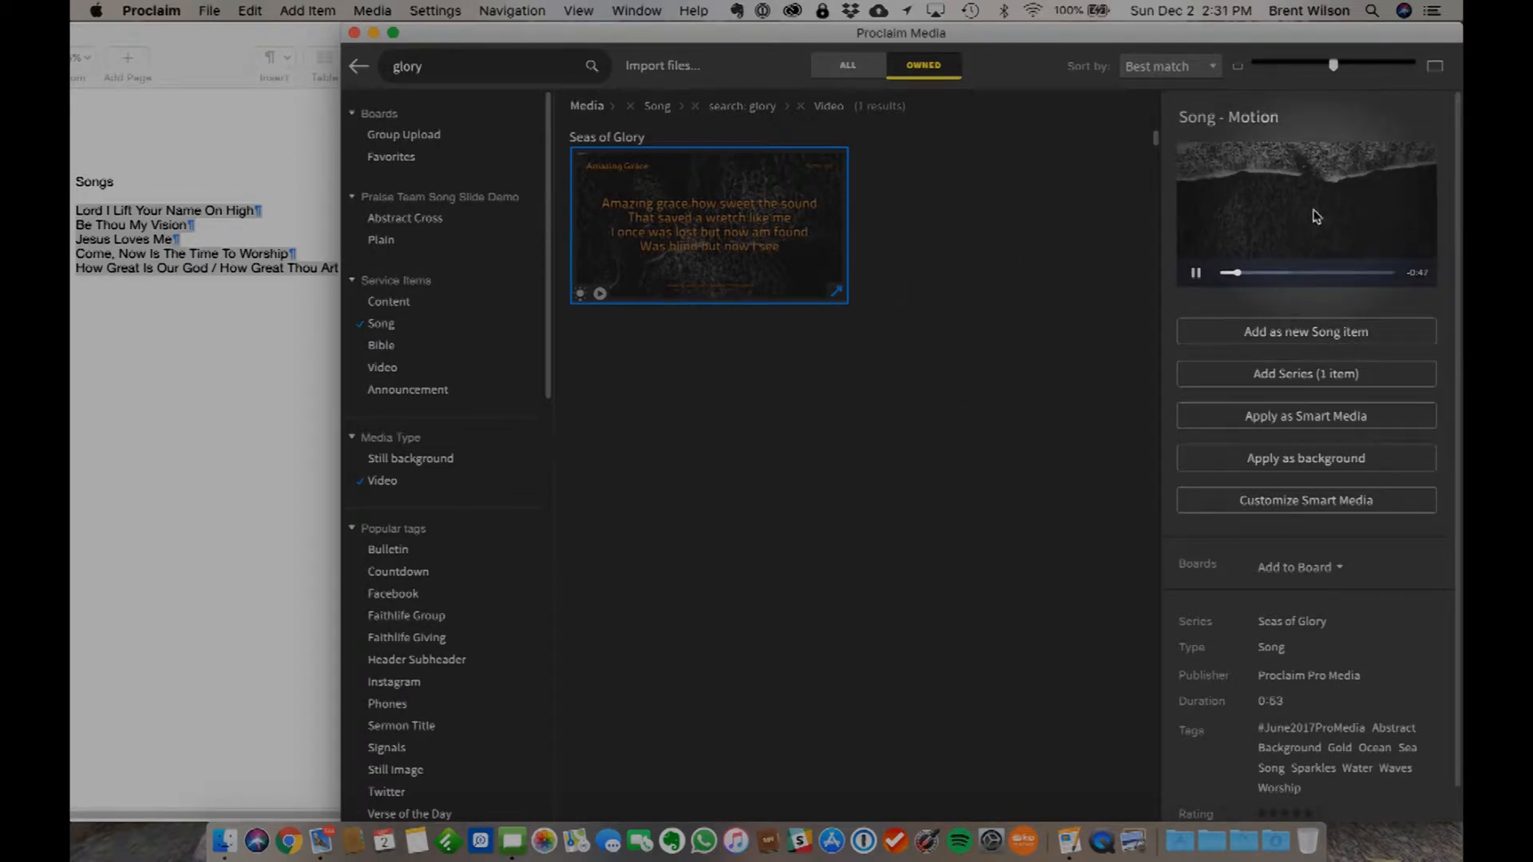
left_click(1299, 423)
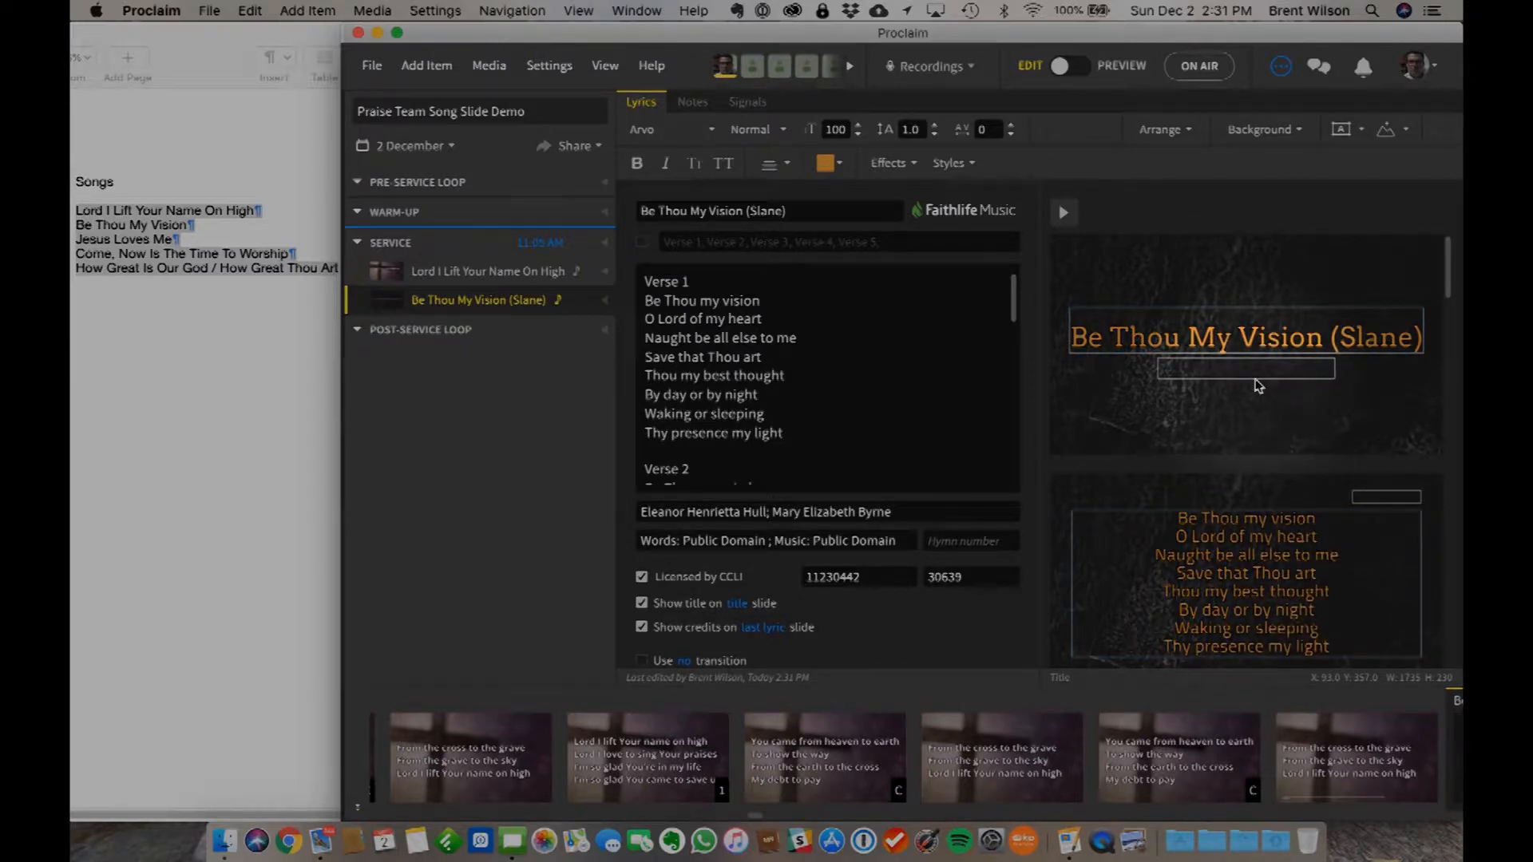
- Remove "(Slane)" from the song title so that it reads Be Thou My Vision
left_click(807, 209)
key("BackSpace")
key("BackSpace")
key("BackSpace")
key("BackSpace")
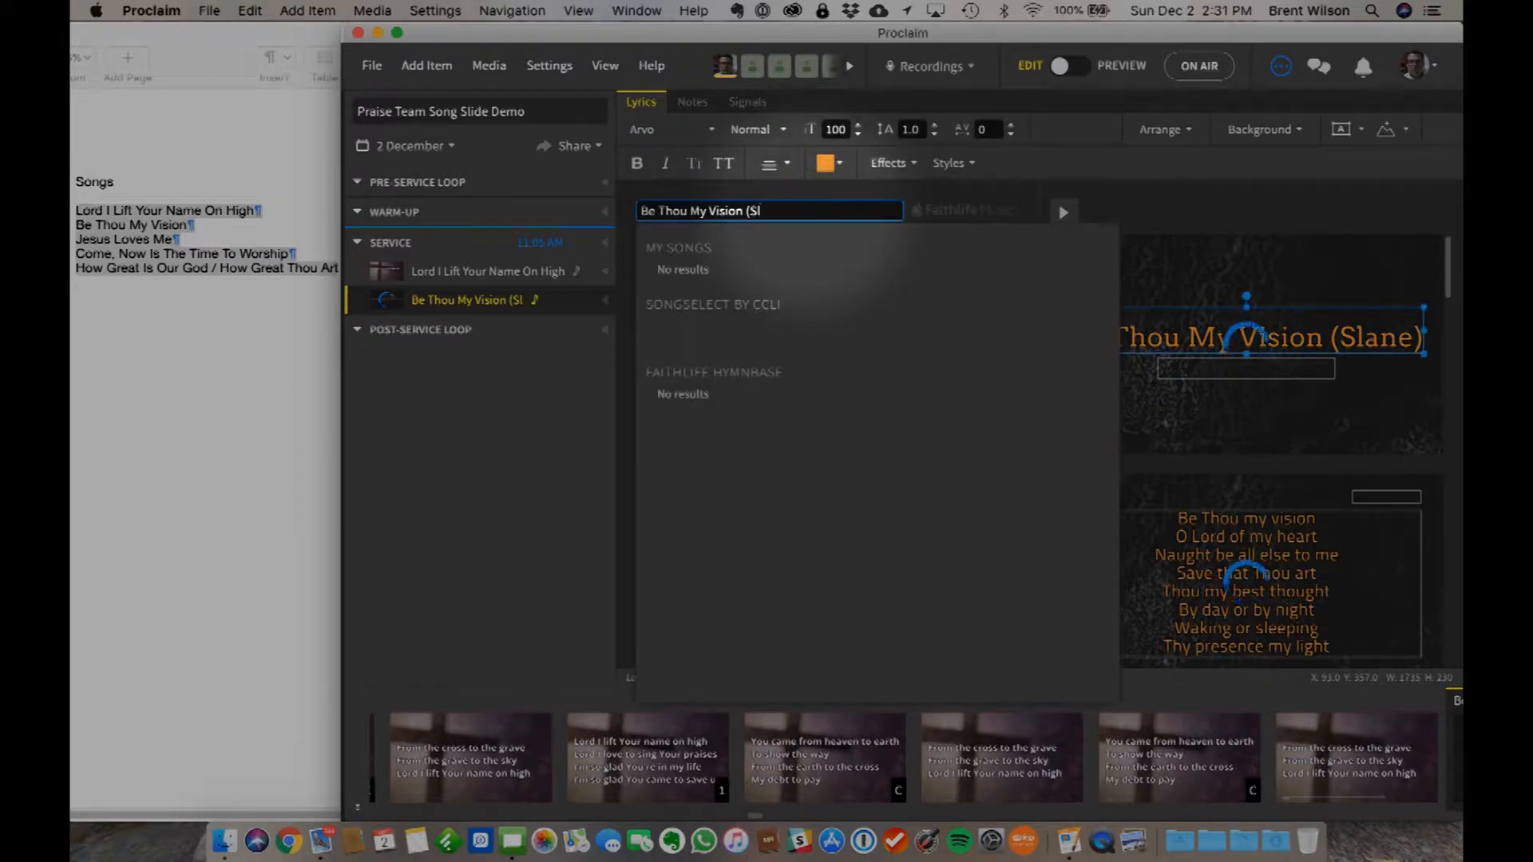
key("BackSpace")
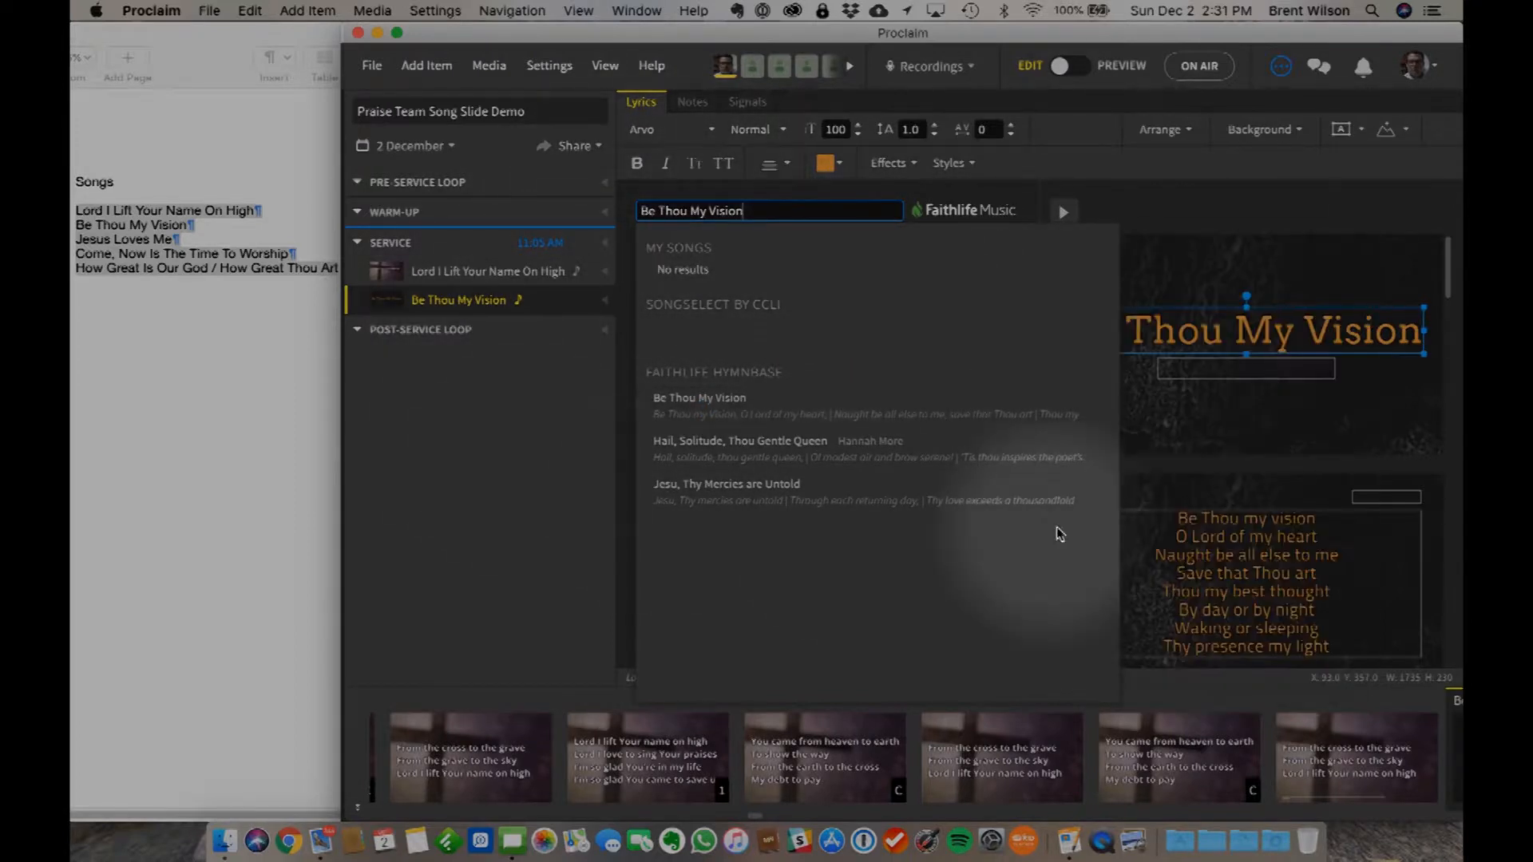
left_click(1410, 392)
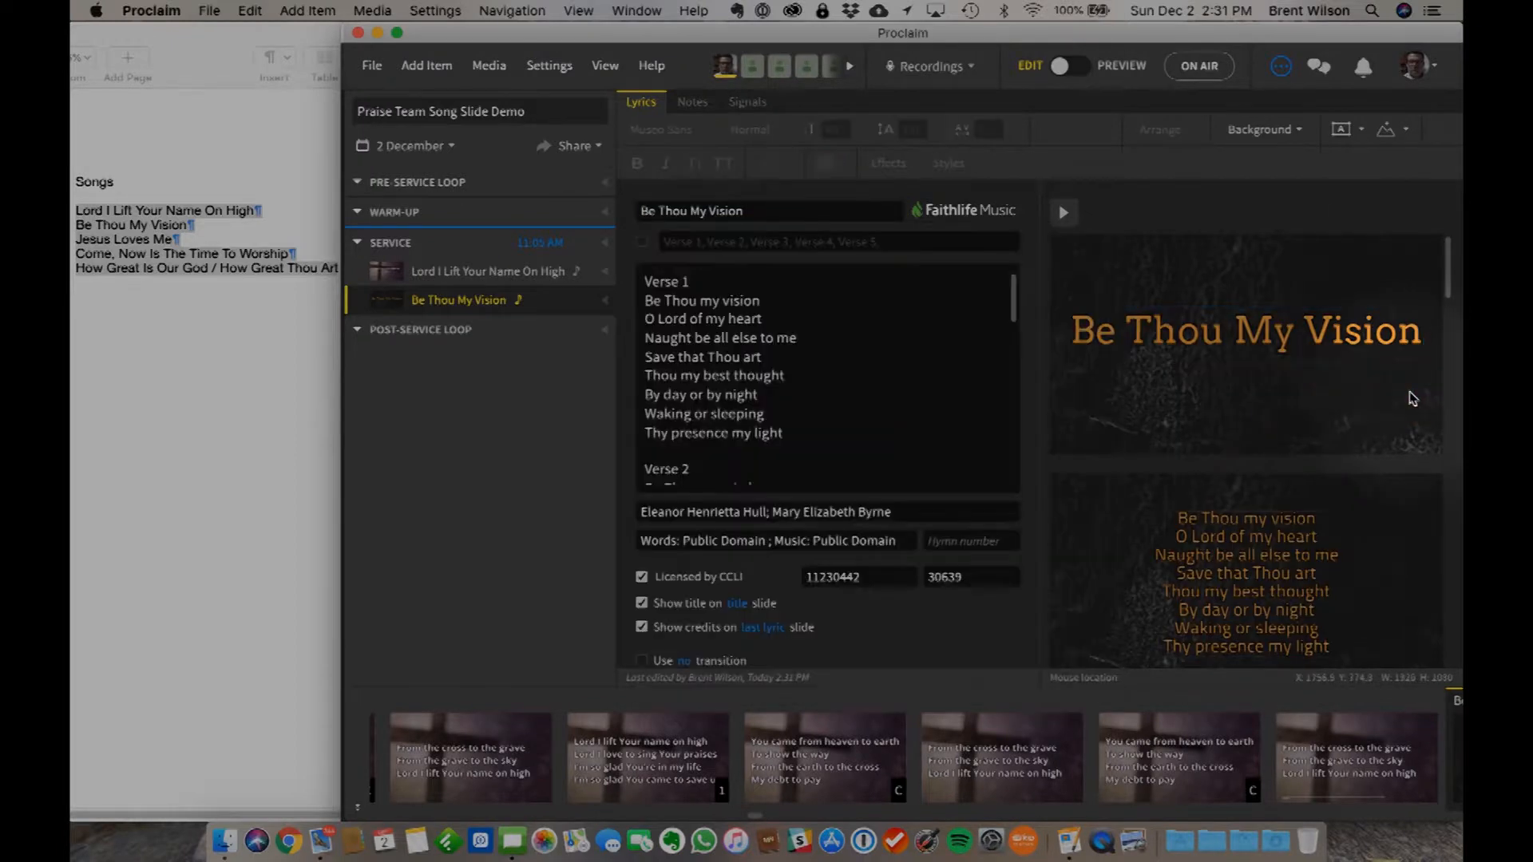
- Split Verse 1 into two slides by inserting a blank line after "Save that Thou art" in the lyrics
scroll(1246, 517, "down", 2)
scroll(1245, 514, "down", 1)
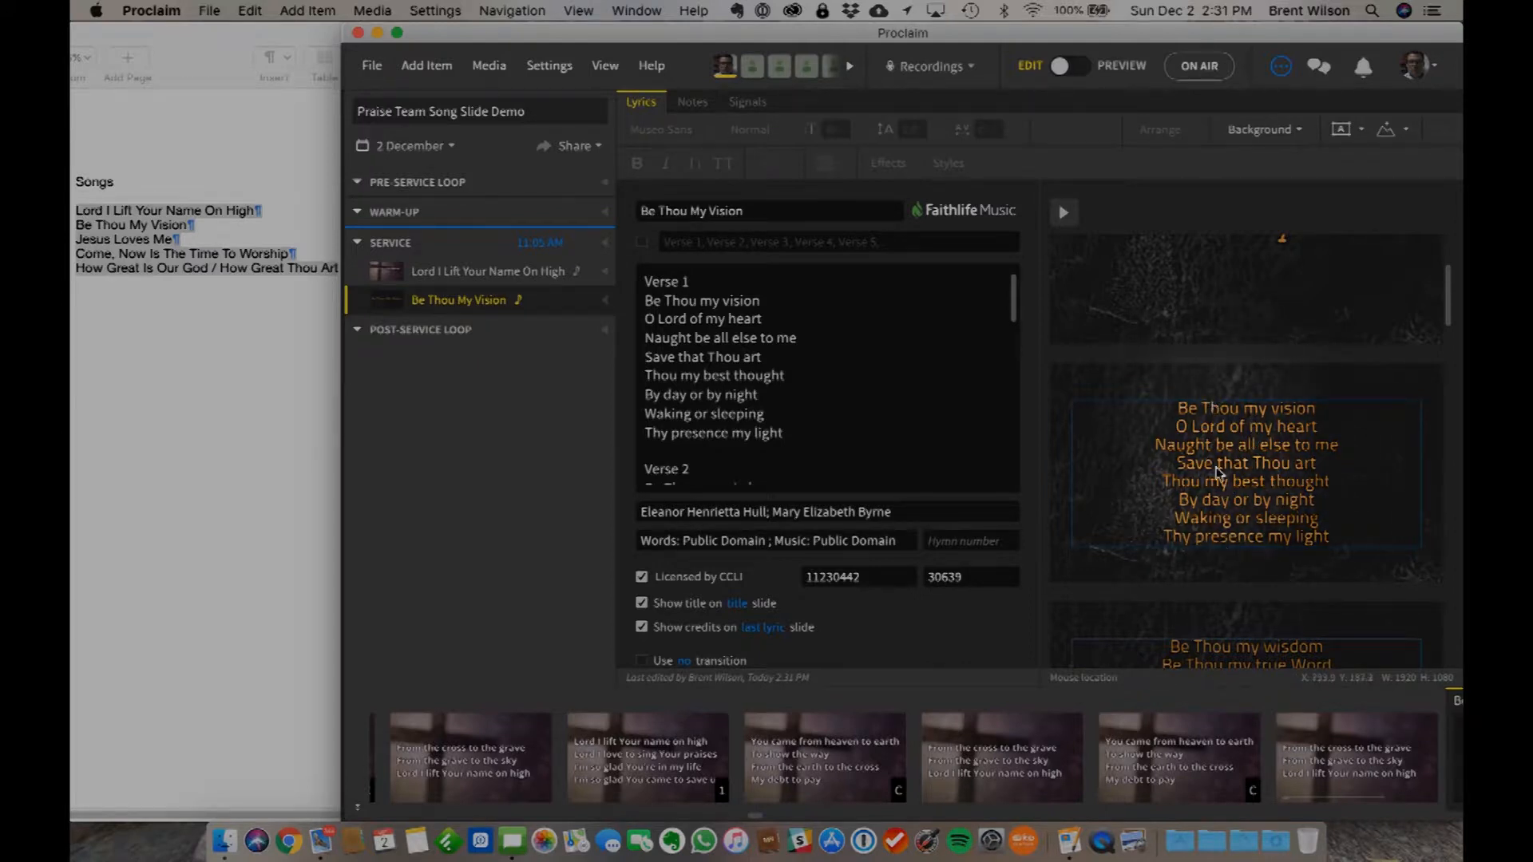
scroll(1229, 495, "down", 3)
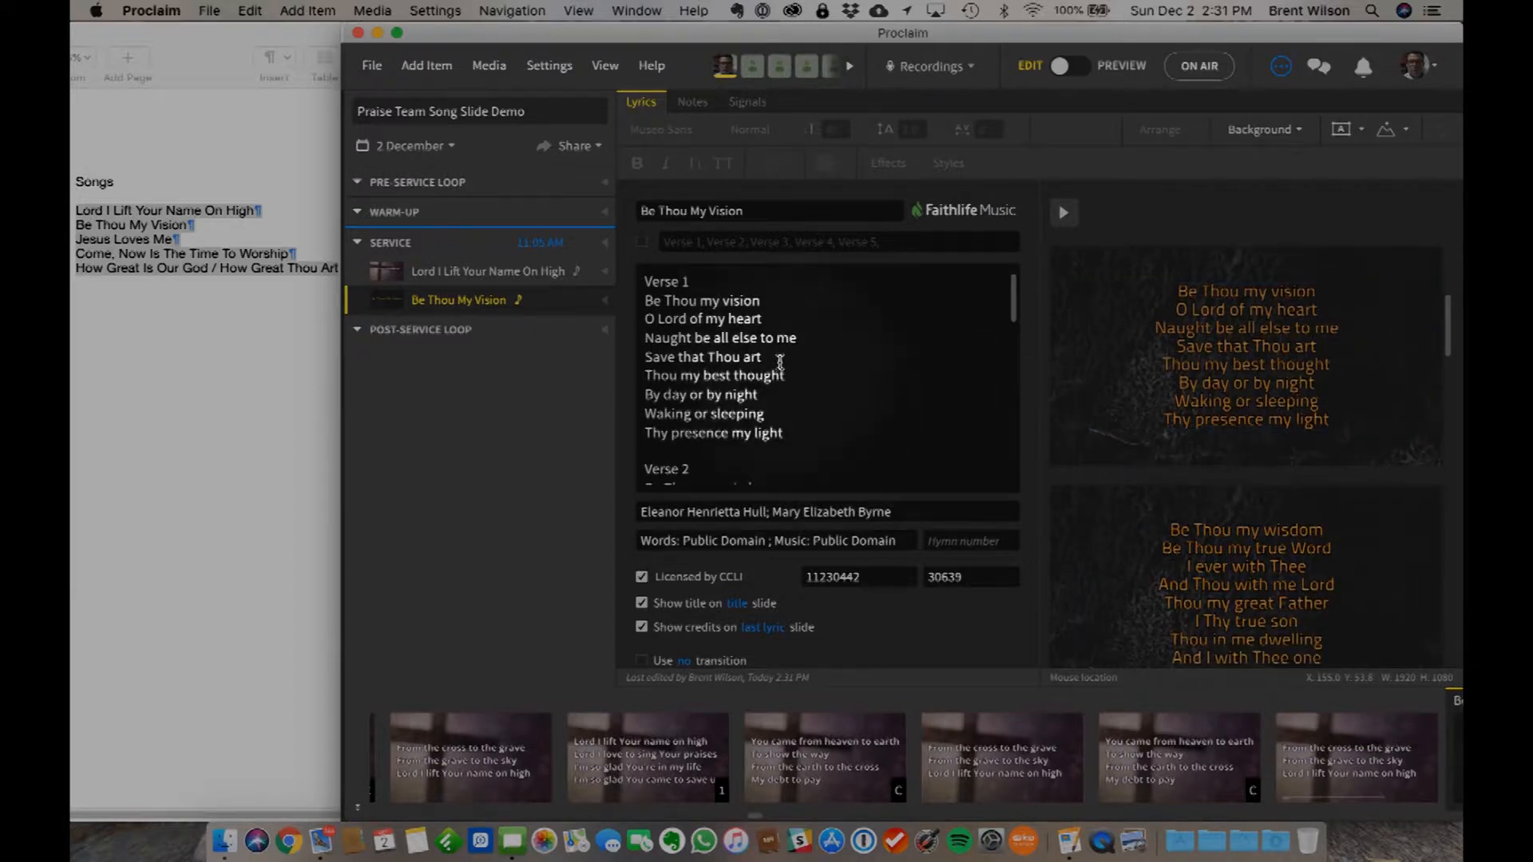
left_click(777, 358)
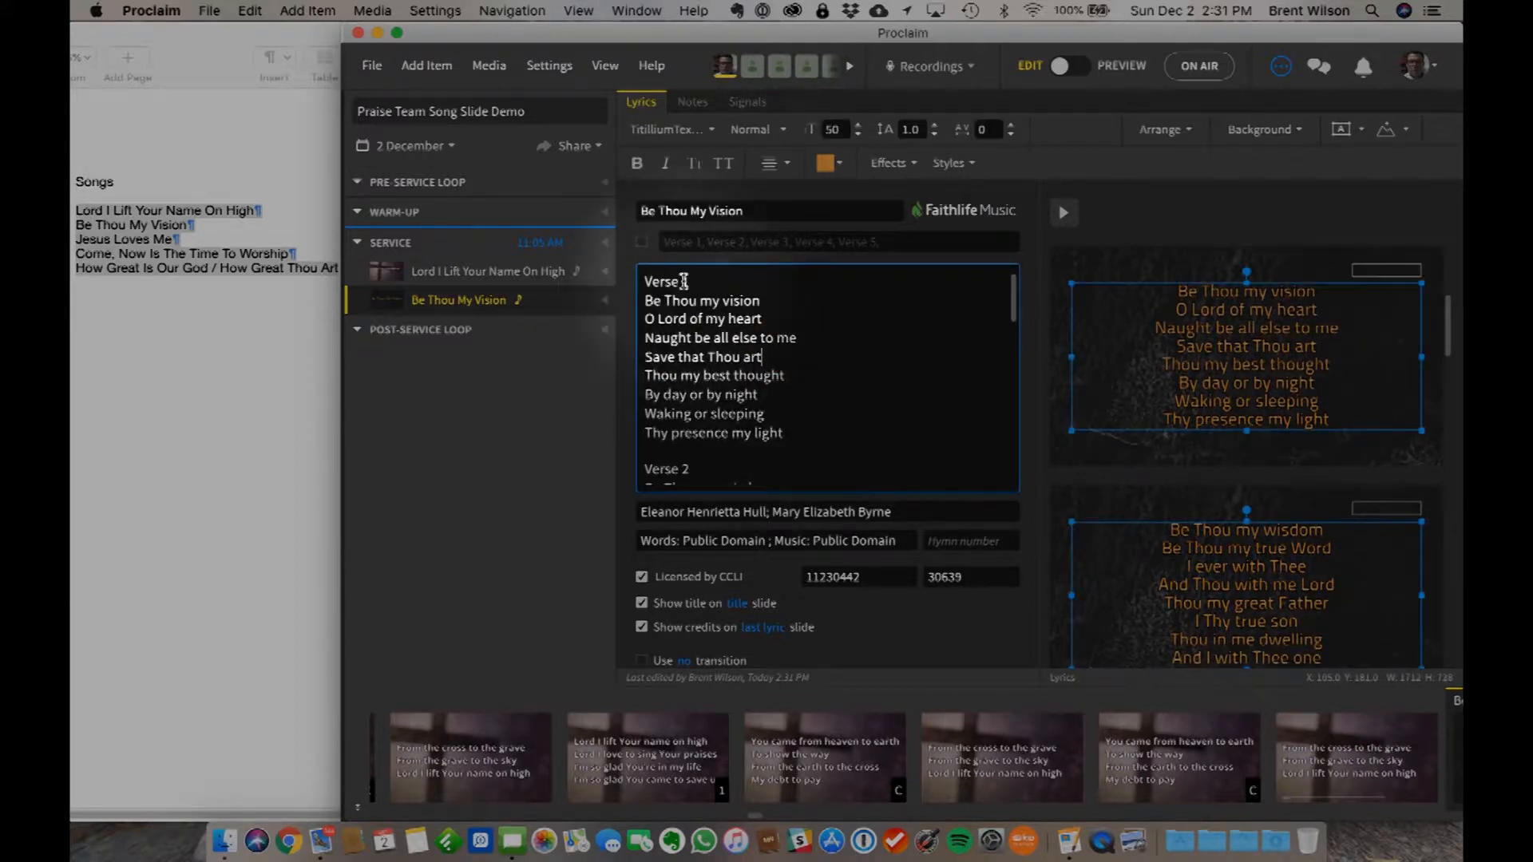
key("Return")
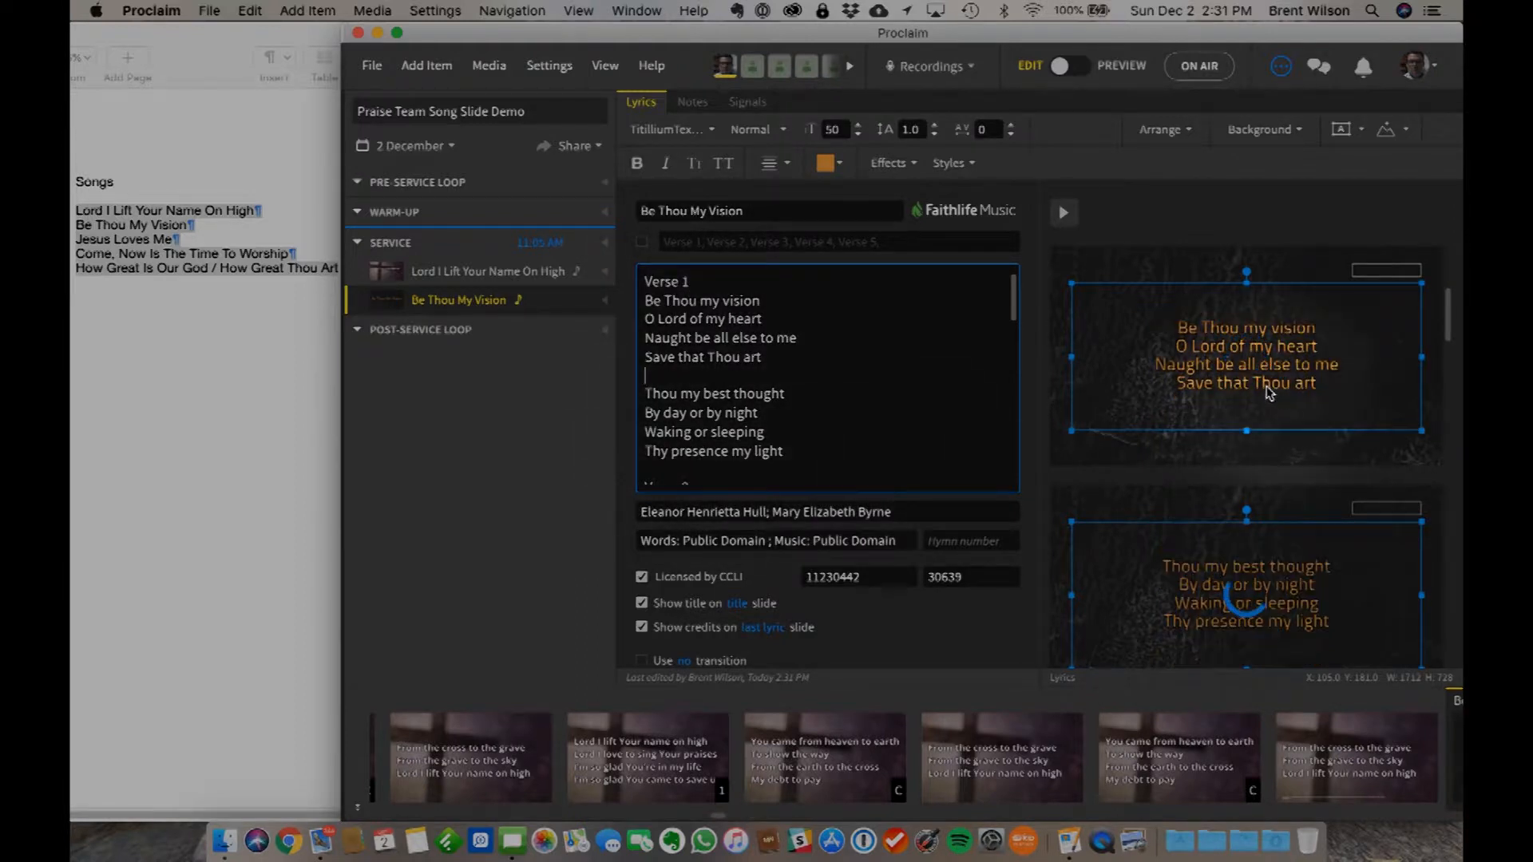
- Split Verses 2 and 3 into two slides each by inserting blank lines after "And Thou with me Lord" and "Be Thou my might"
scroll(1213, 463, "down", 2)
scroll(1198, 496, "down", 8)
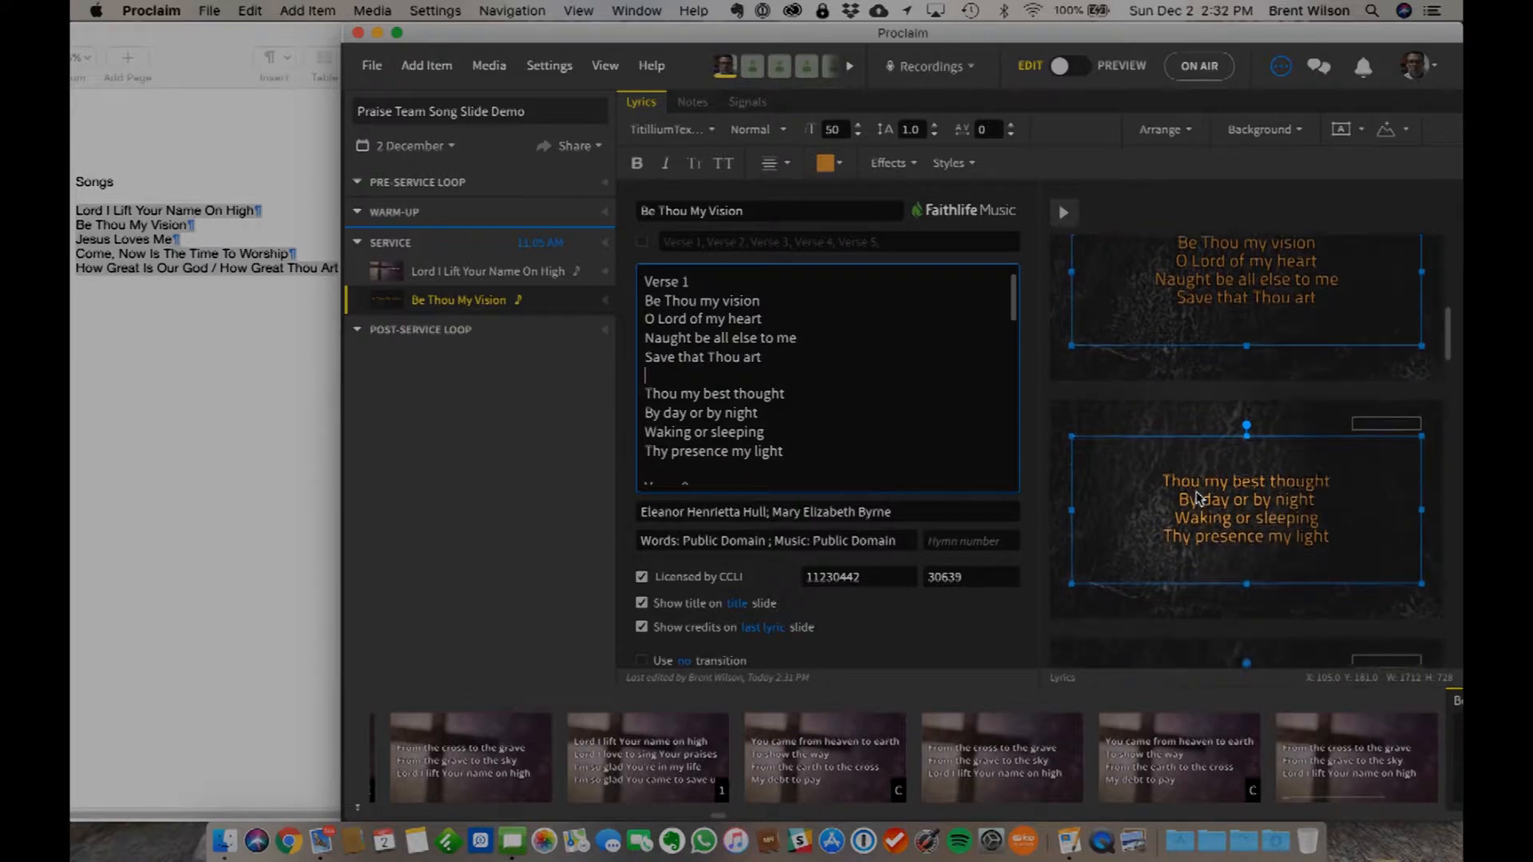
scroll(876, 414, "down", 5)
left_click(803, 401)
key("Return")
scroll(808, 316, "down", 5)
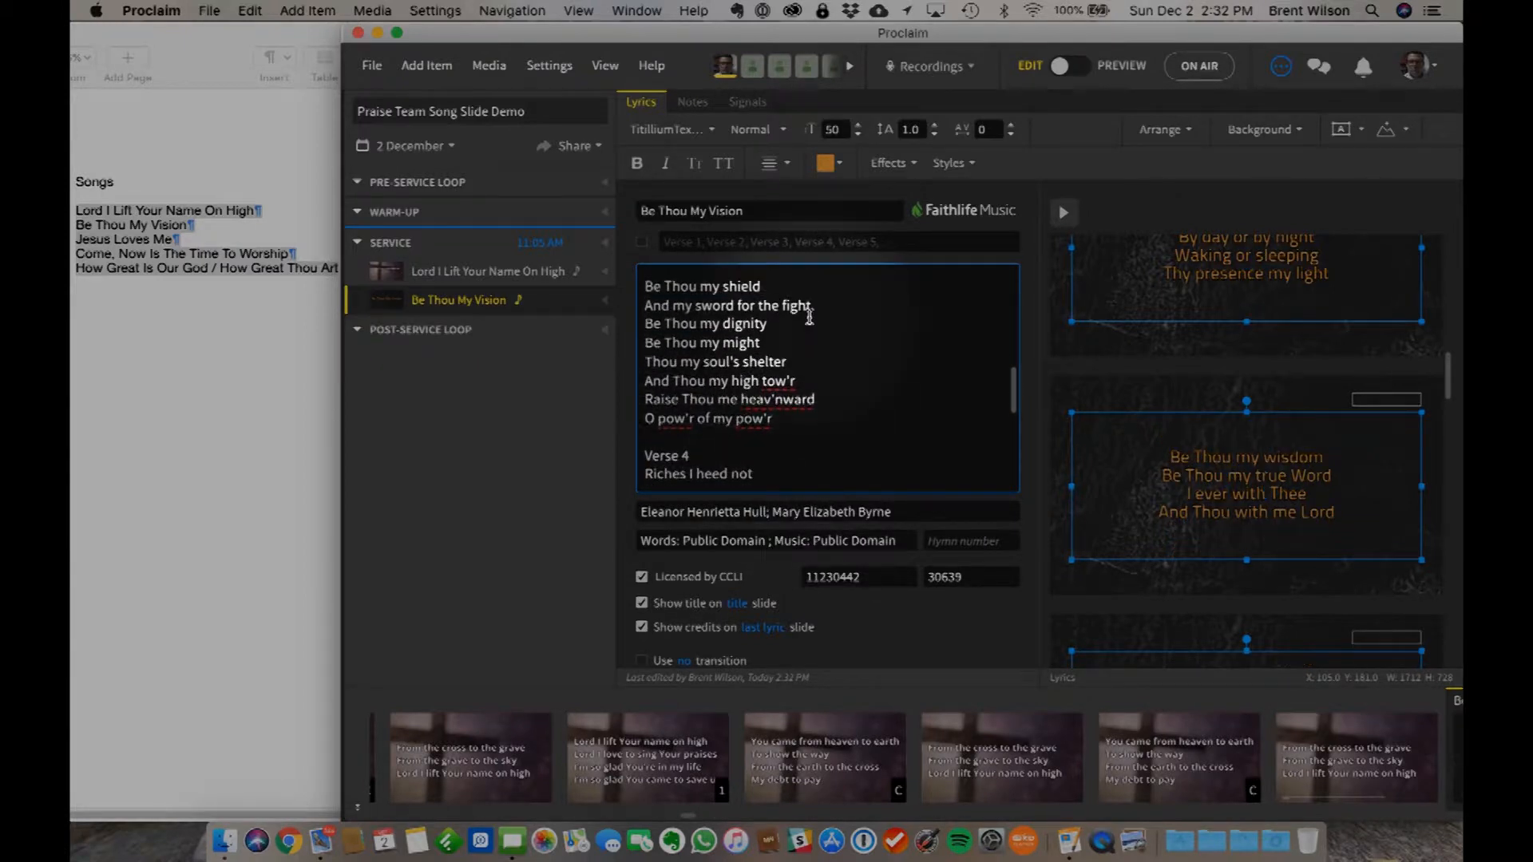
left_click(768, 343)
key("Return")
- Split Verses 4 and 5 into two slides each by inserting blank lines after "Now and always" and "O bright heaven's Sun"
scroll(848, 407, "down", 2)
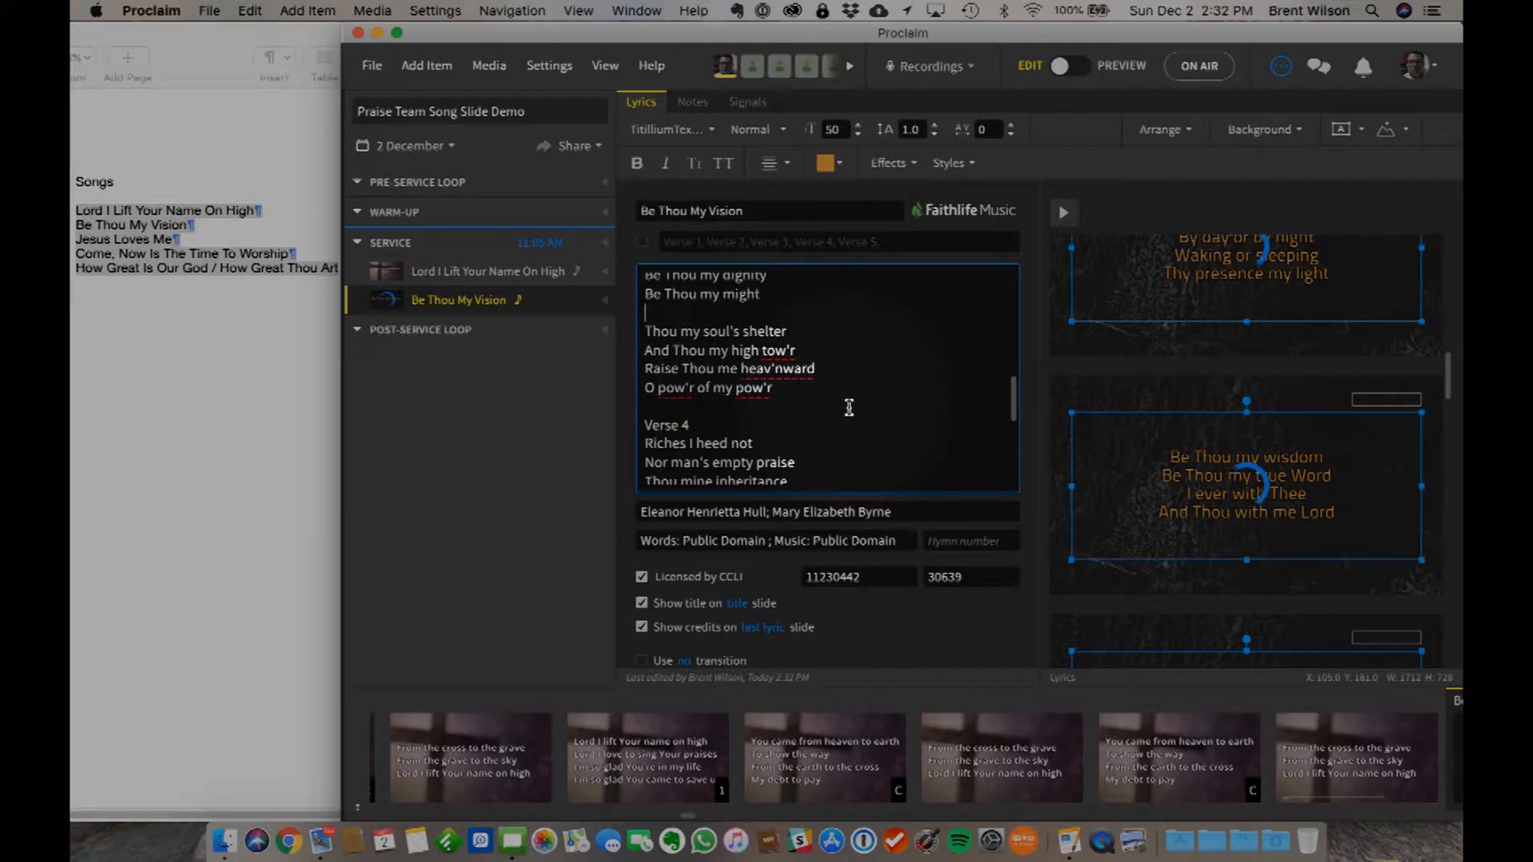
scroll(848, 408, "down", 5)
scroll(784, 363, "up", 2)
left_click(784, 362)
key("Return")
scroll(819, 431, "down", 3)
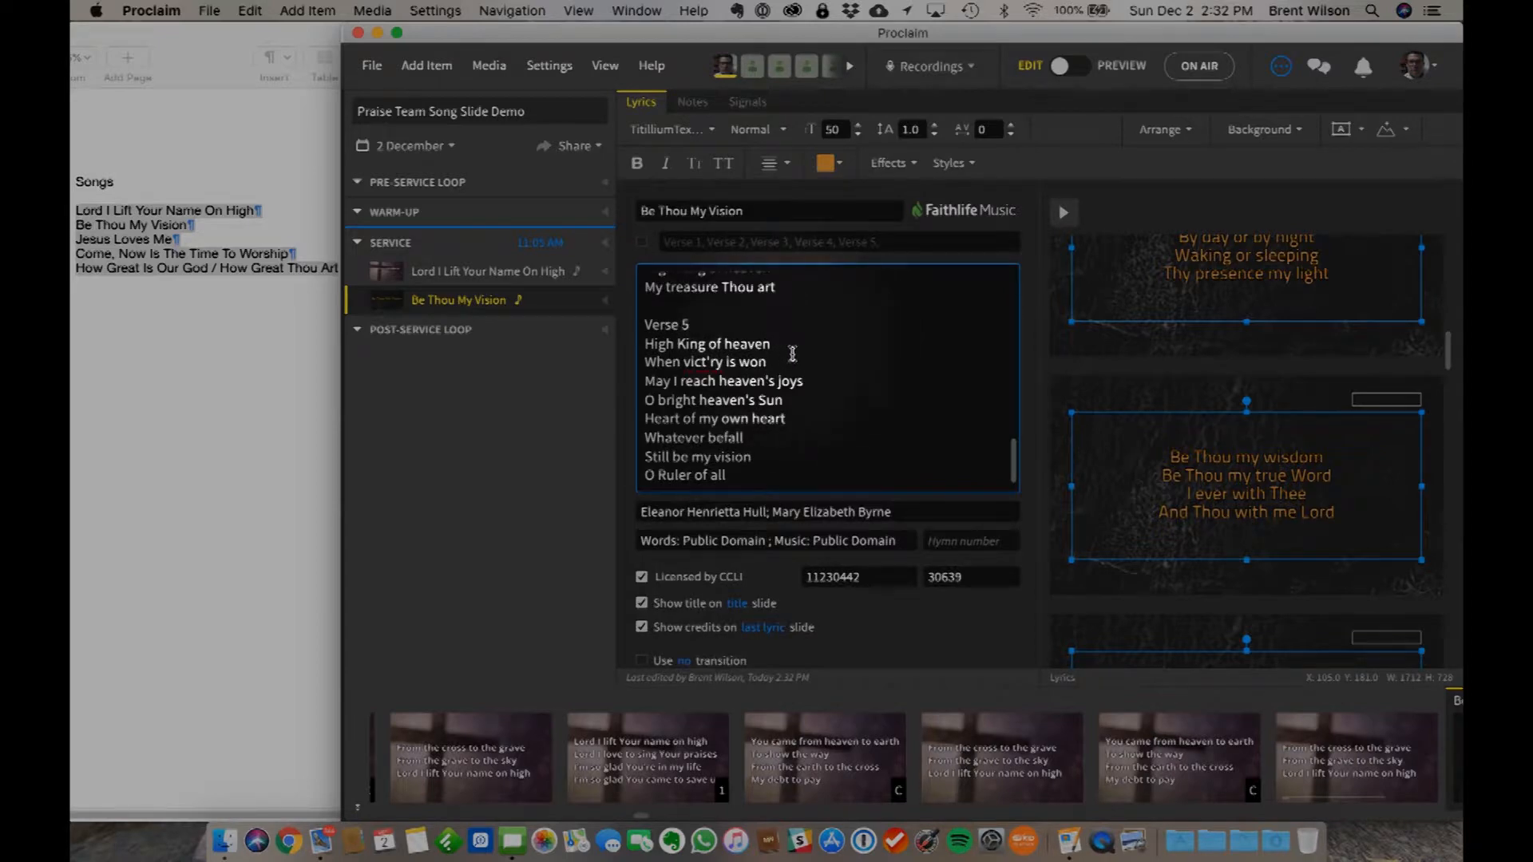
key("Return")
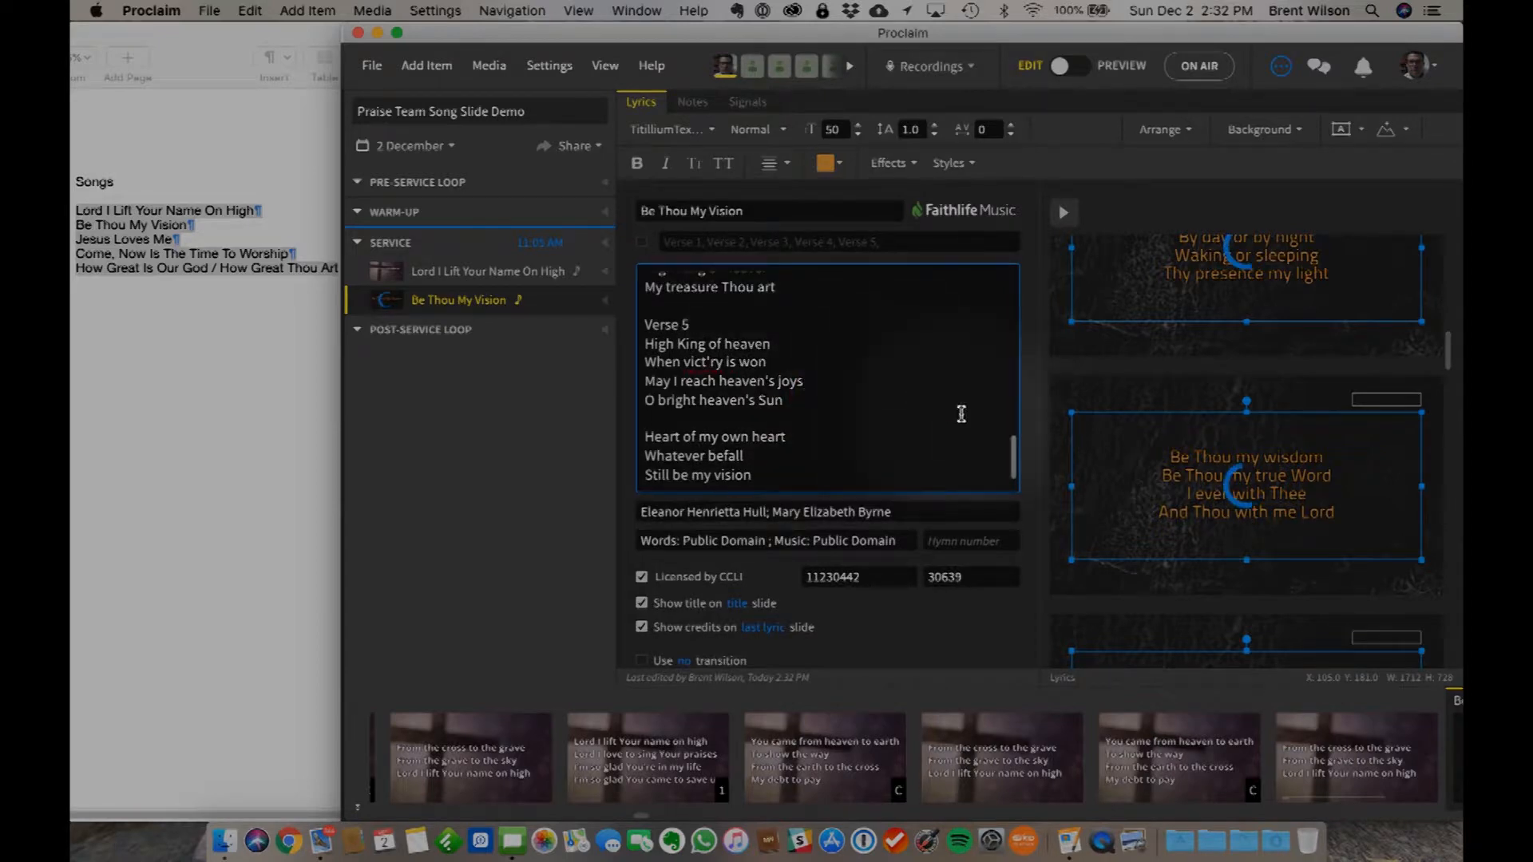
- Review the Be Thou My Vision slides from the first to the last to check the verse splits, title and credits
scroll(1333, 467, "down", 5)
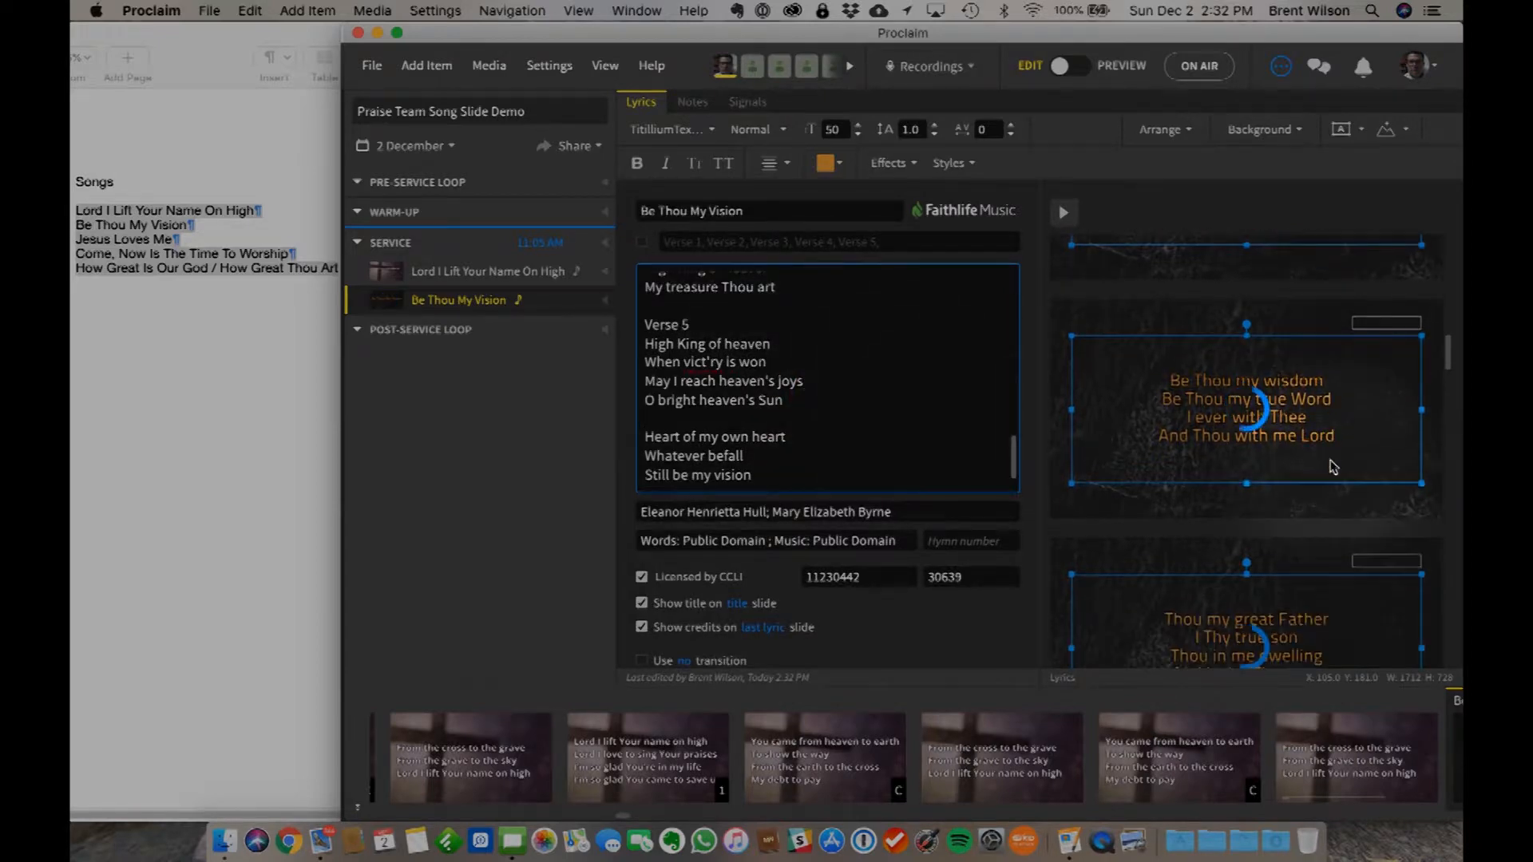
scroll(1332, 467, "down", 5)
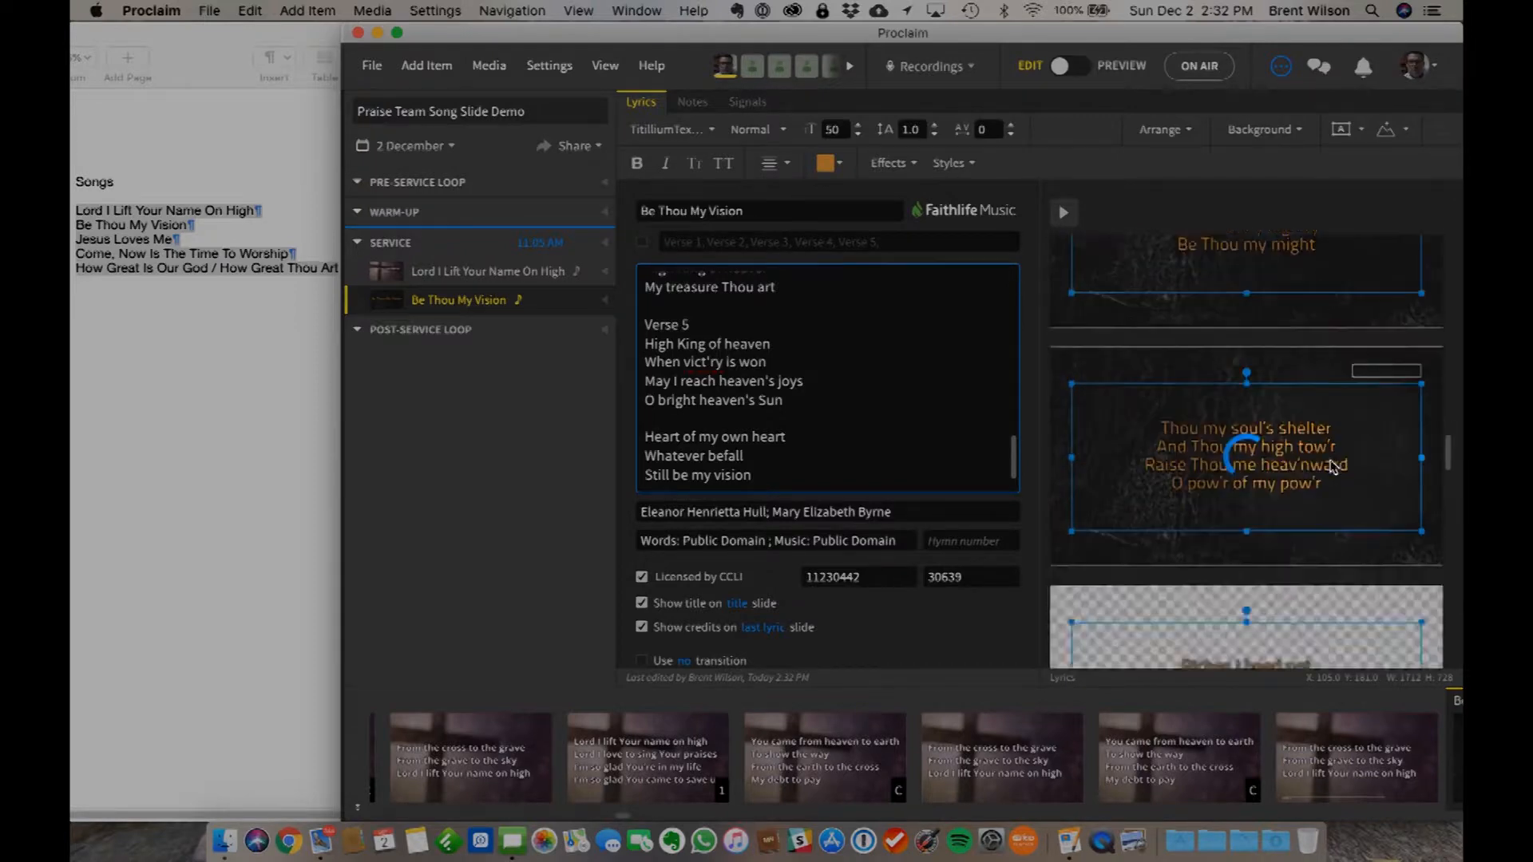
scroll(1277, 559, "down", 5)
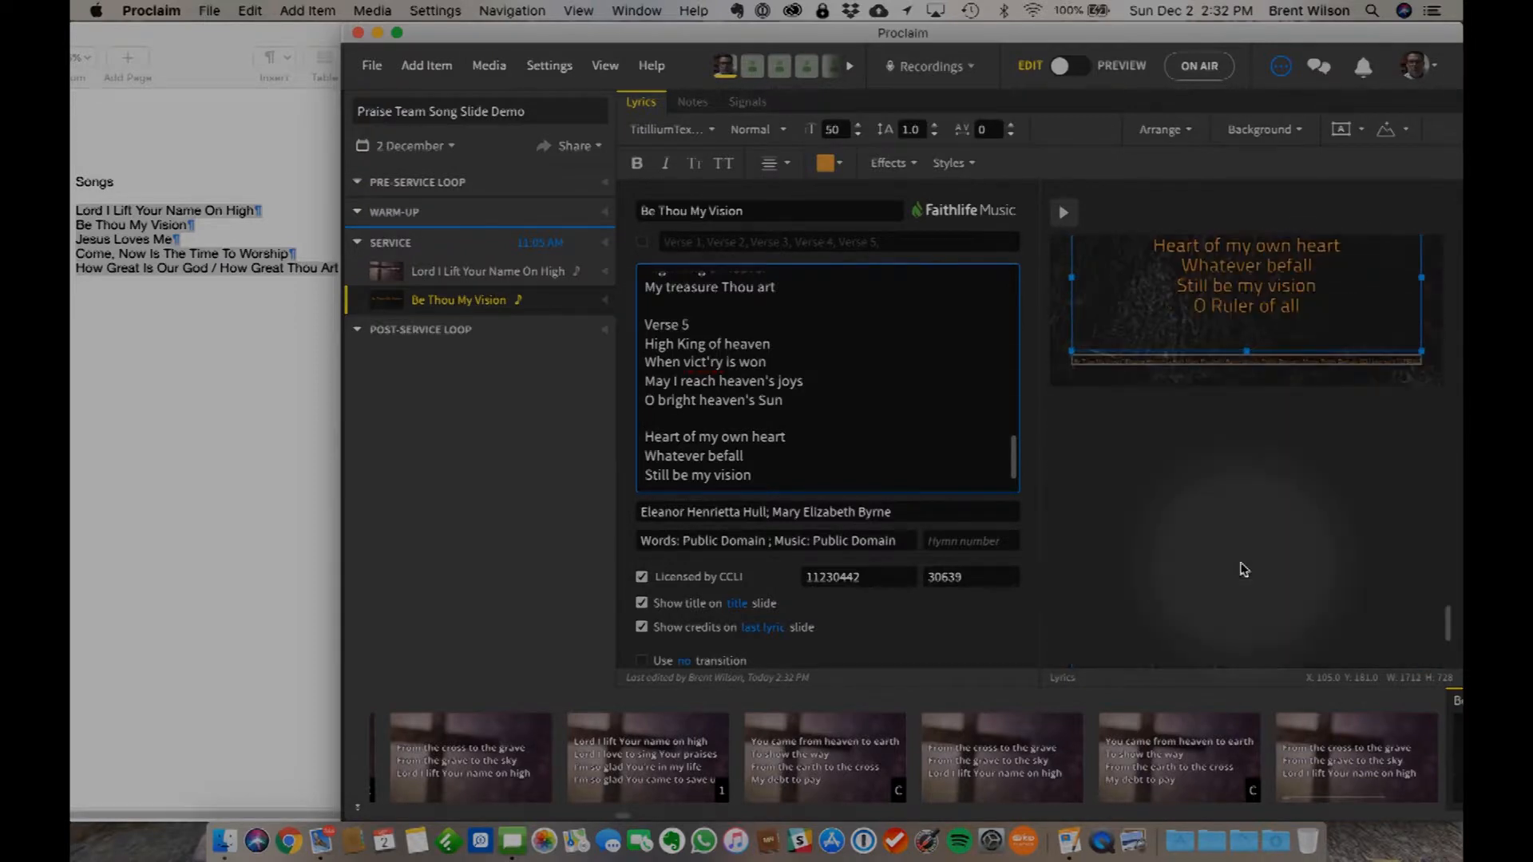
scroll(1244, 569, "up", 3)
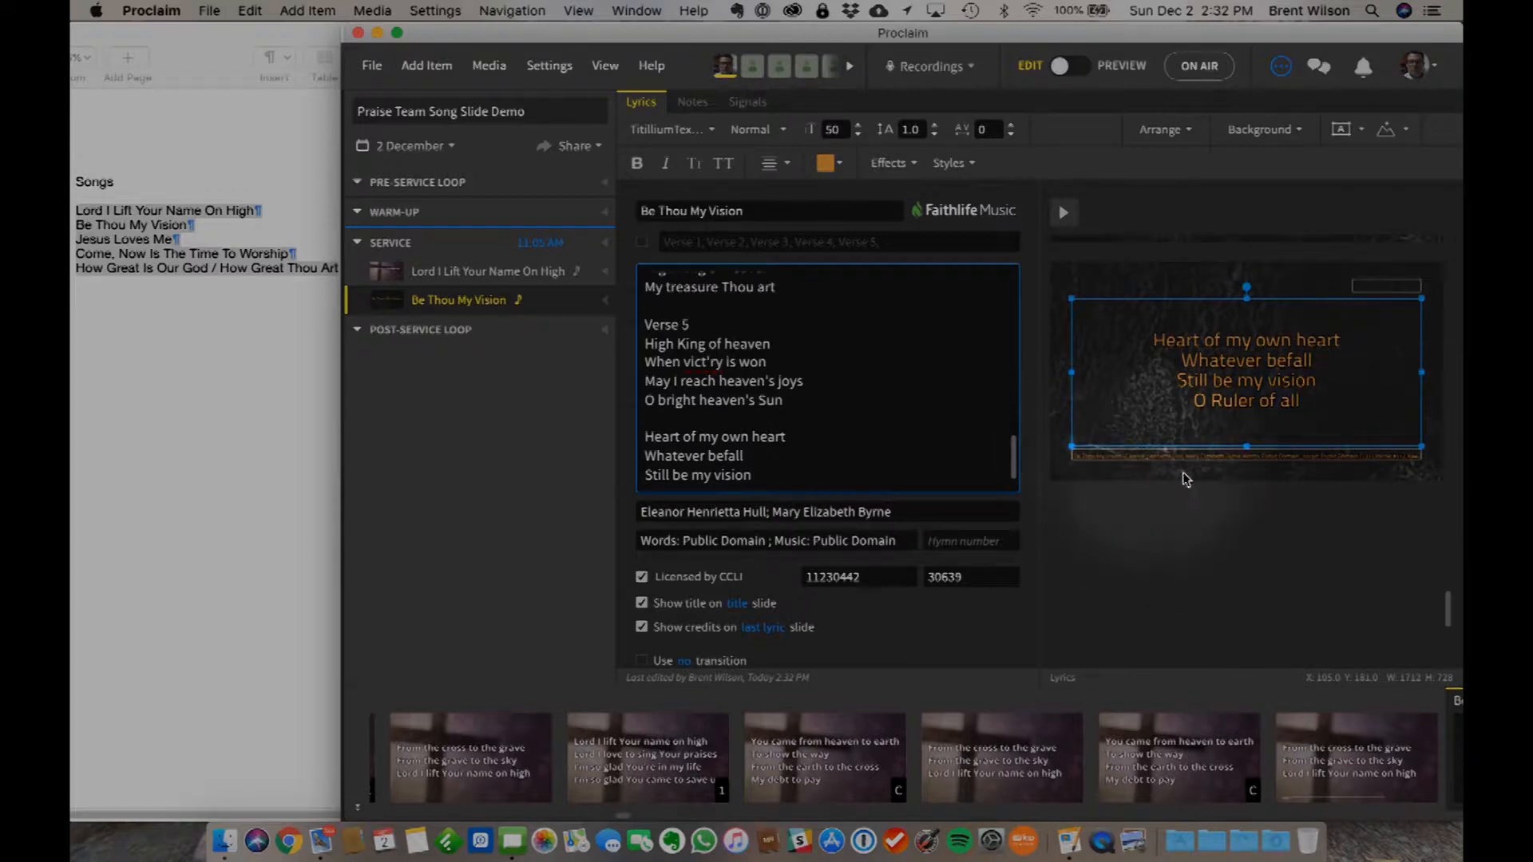
scroll(1293, 431, "up", 10)
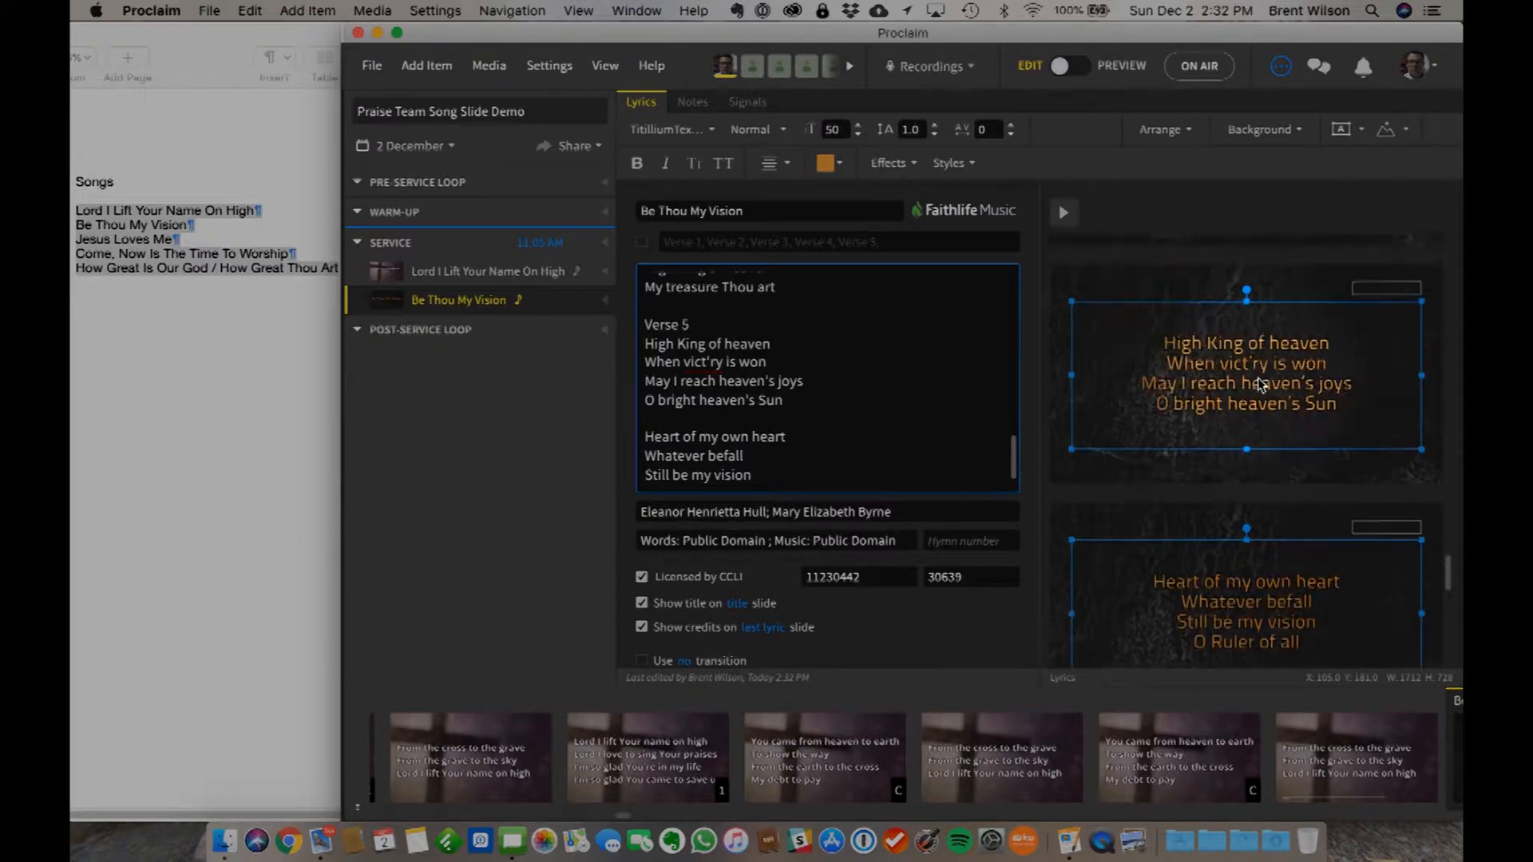
scroll(1260, 385, "up", 15)
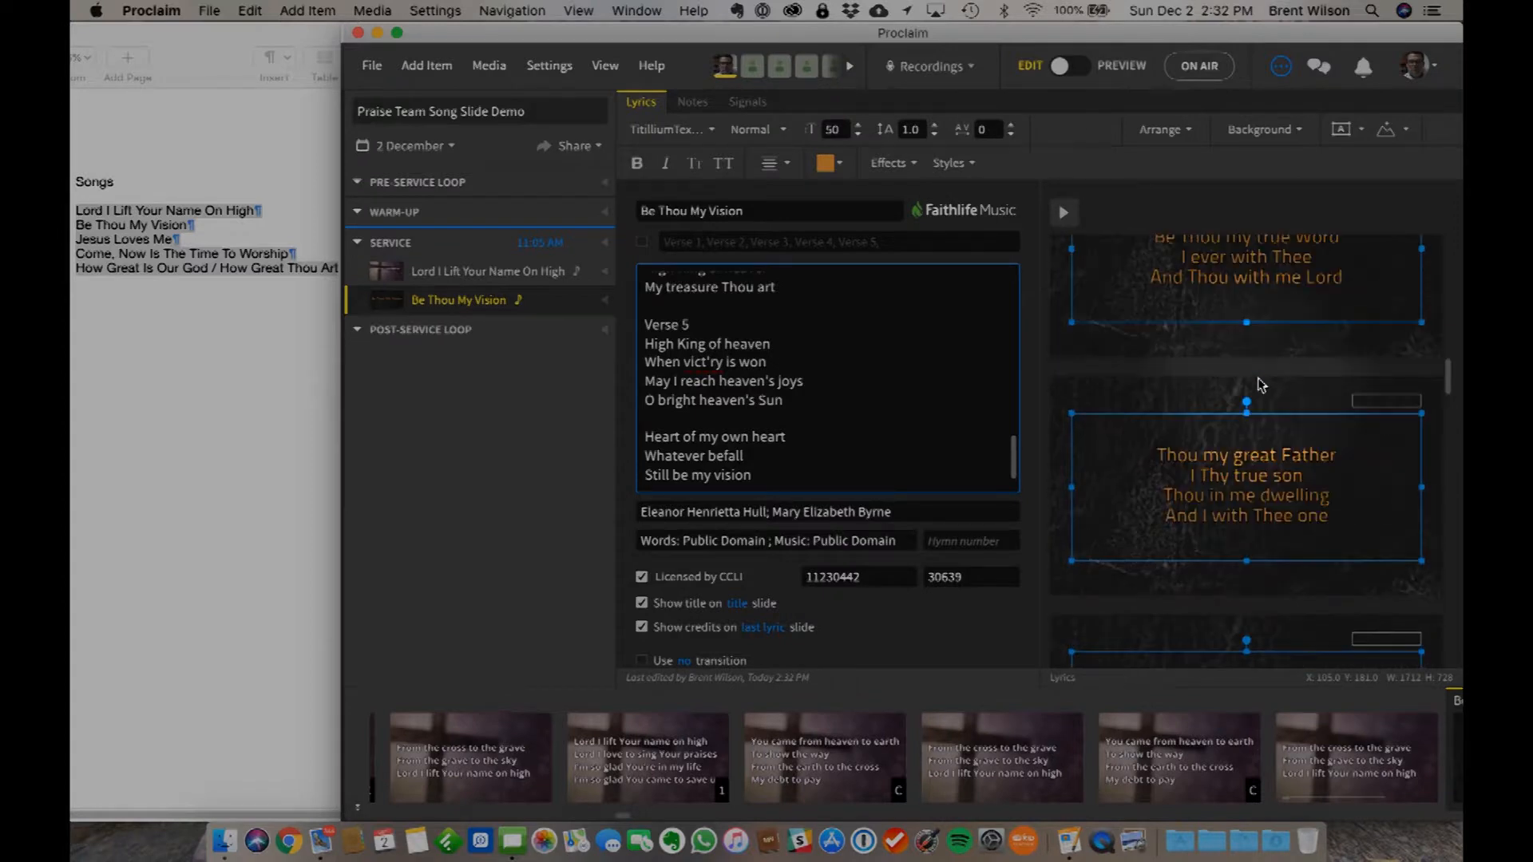
scroll(1259, 385, "up", 3)
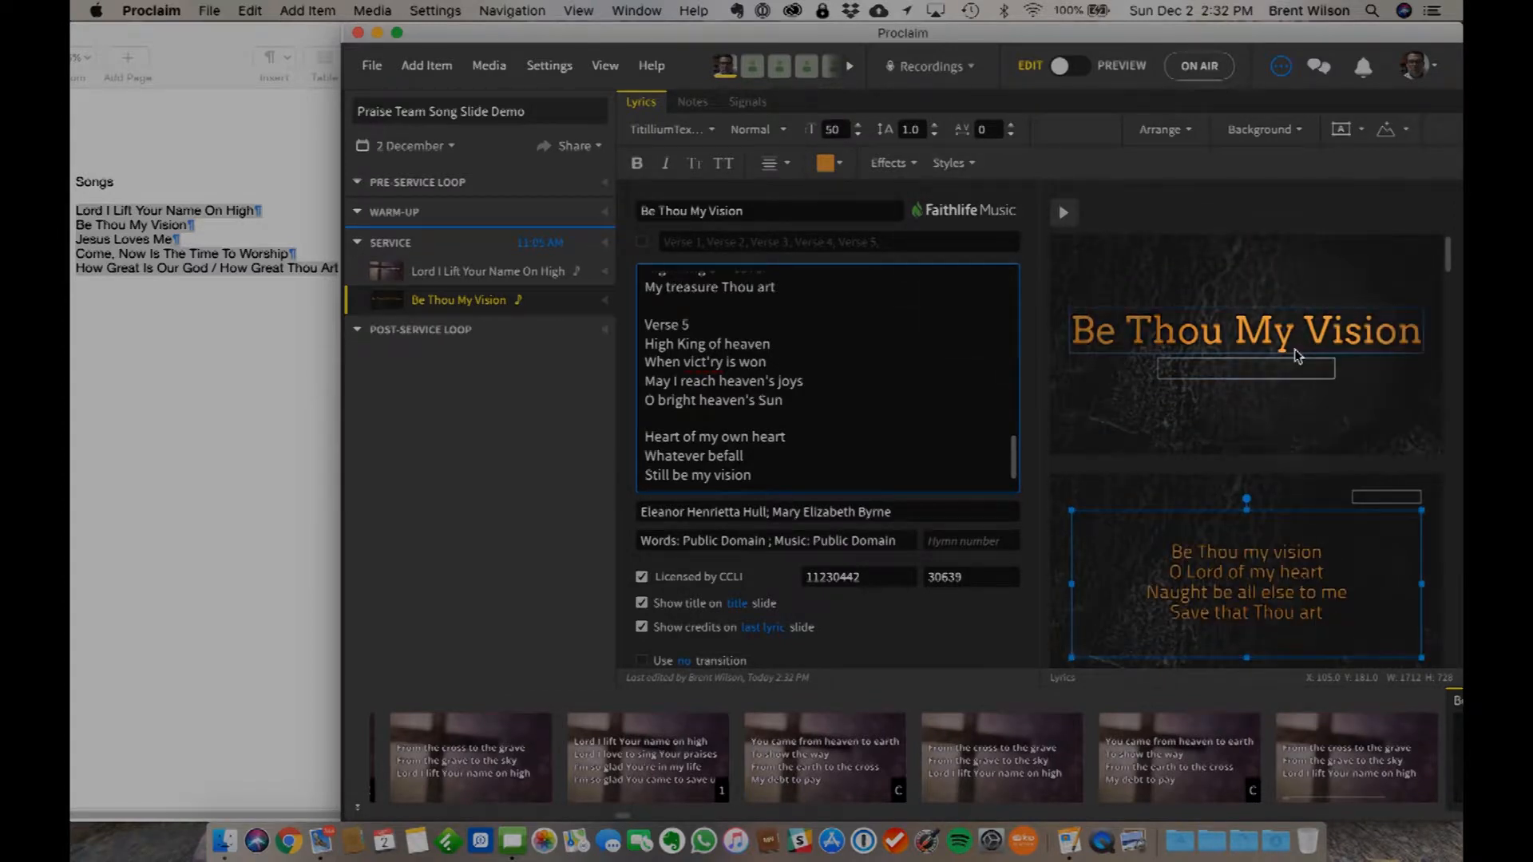
scroll(811, 394, "up", 5)
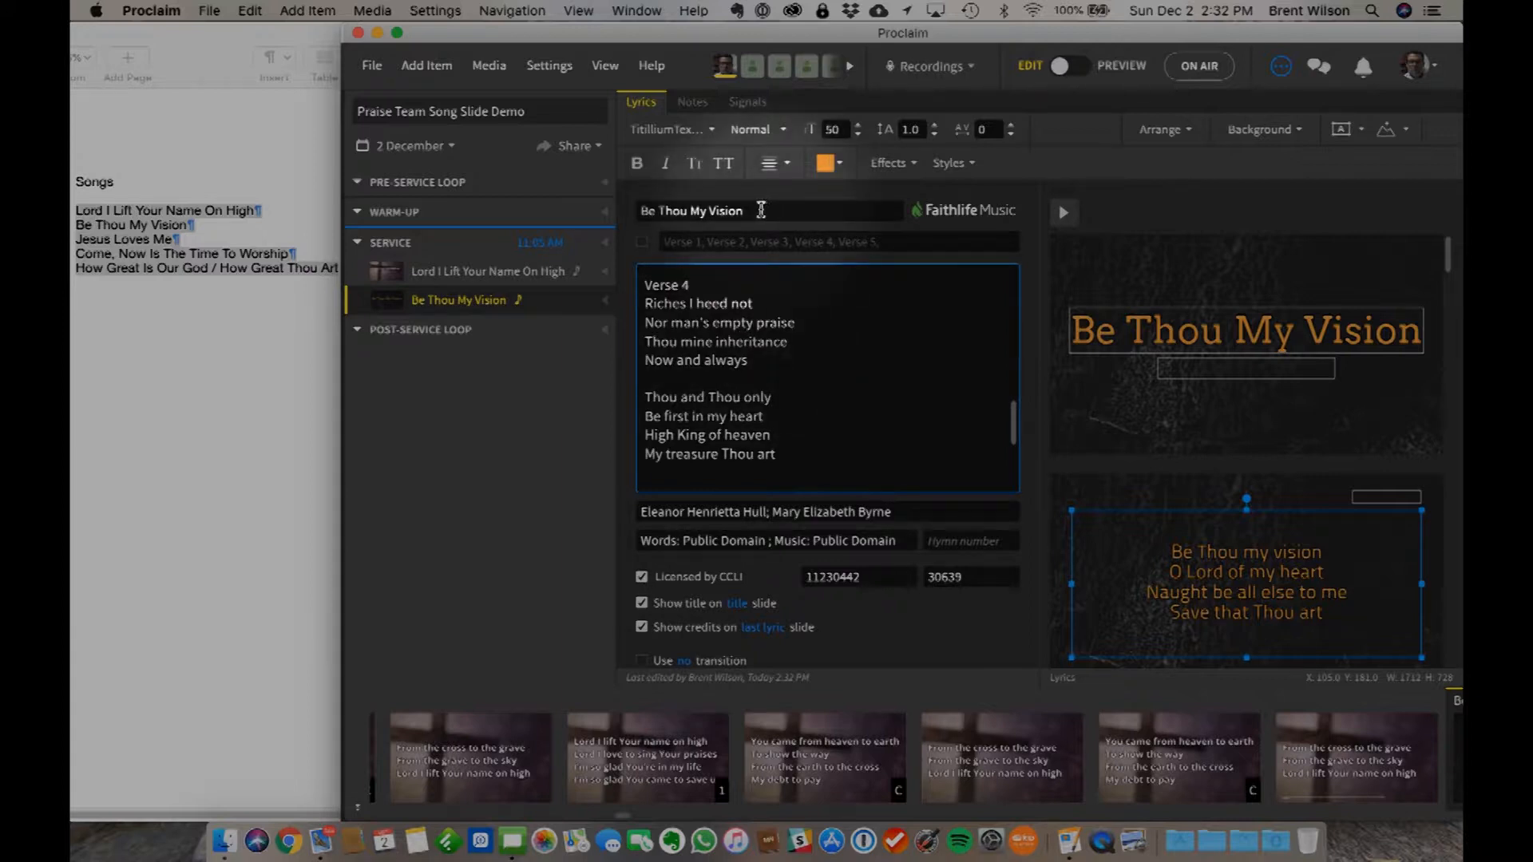
- Enable the custom verse order for Be Thou My Vision and set it to Verse 1, Verse 3, Verse 5
left_click(643, 243)
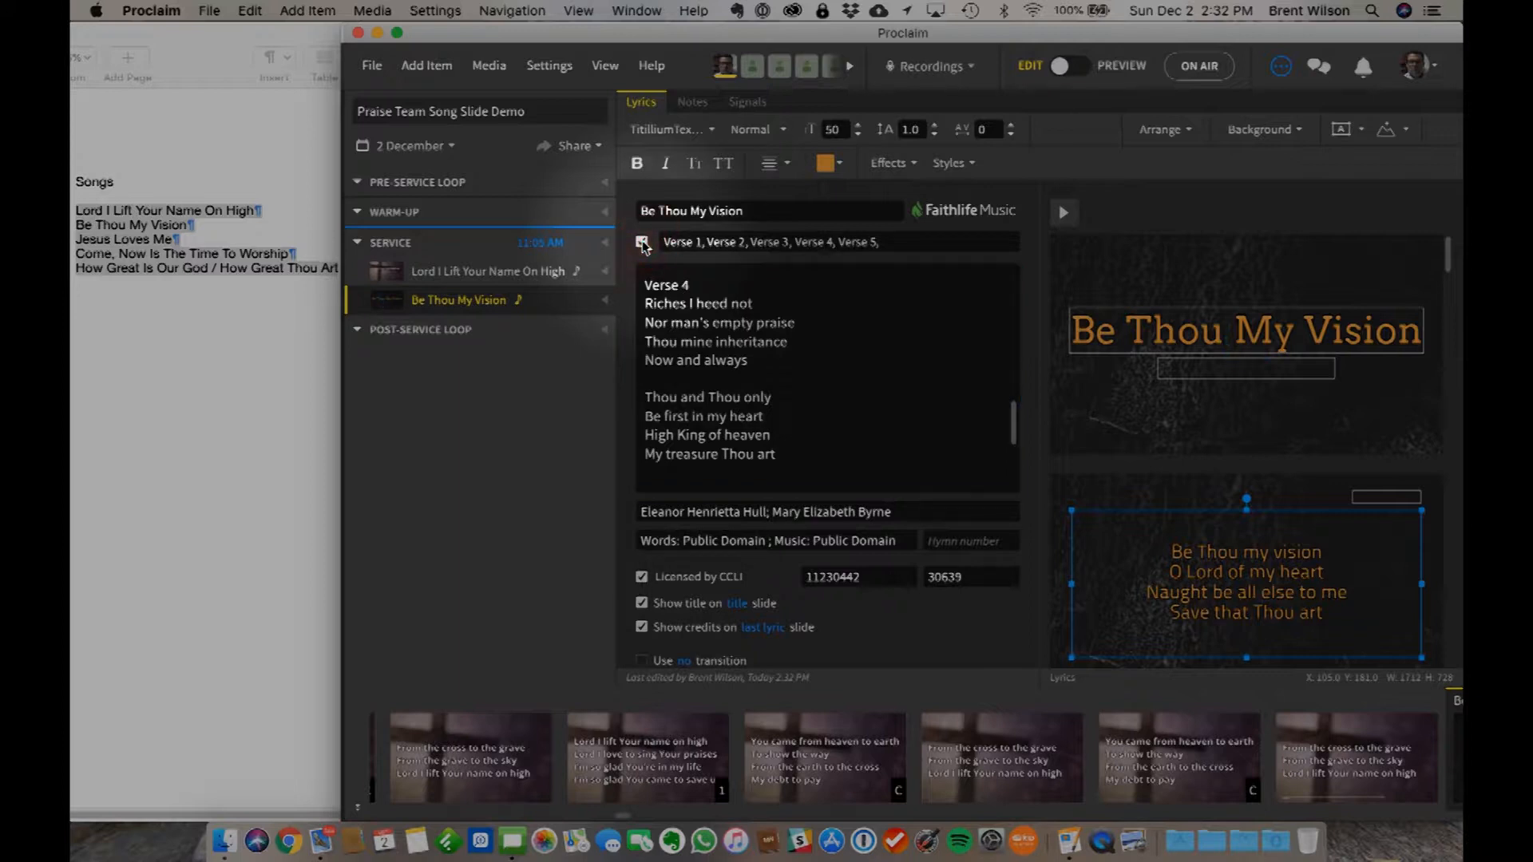
left_click_drag(745, 242, 708, 242)
key("BackSpace")
key("BackSpace")
key("BackSpace")
key("BackSpace")
key("BackSpace")
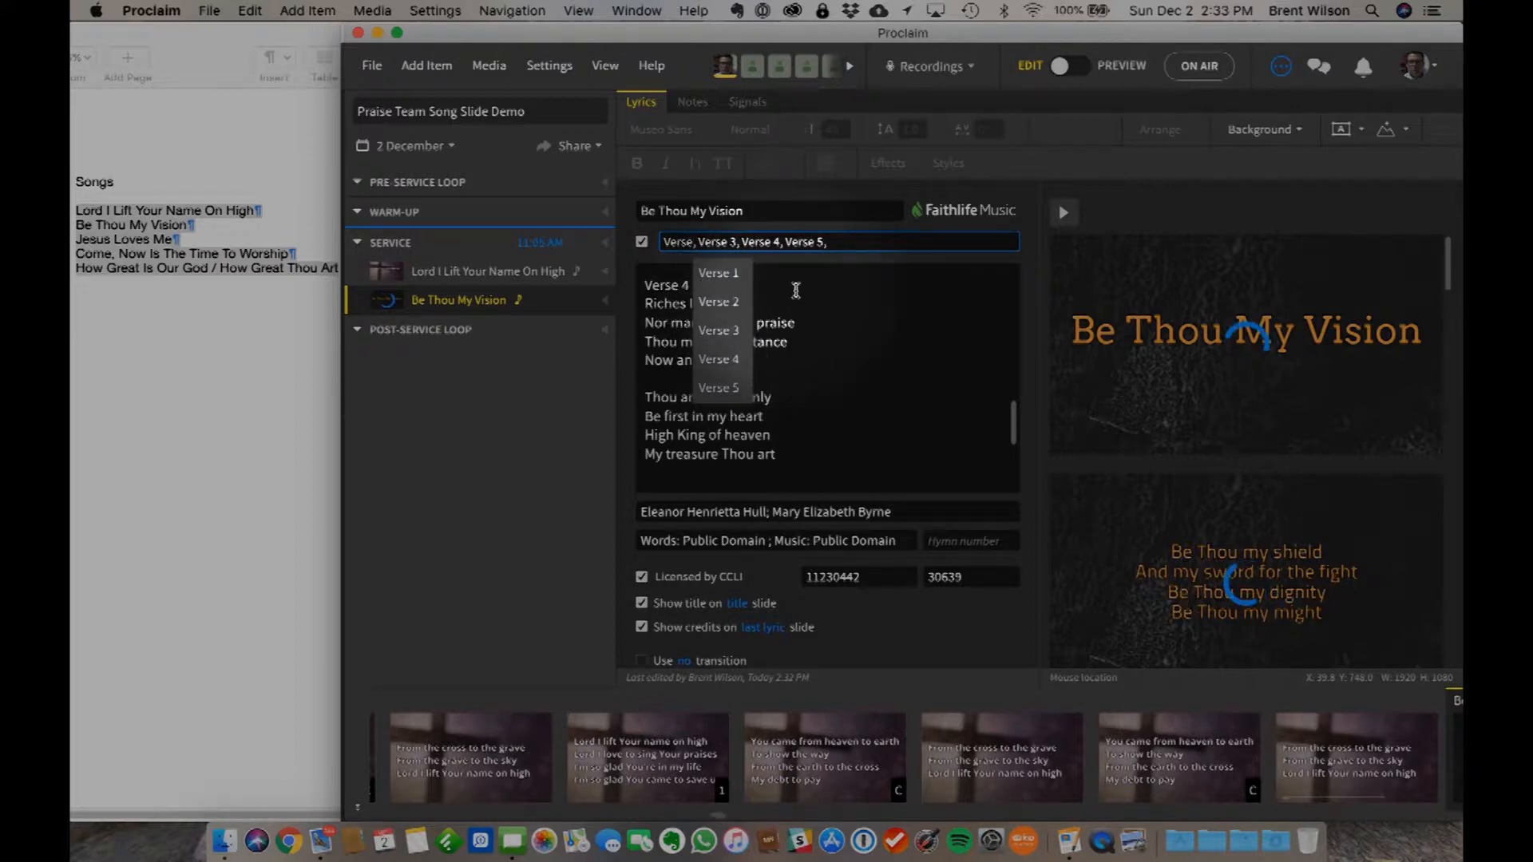
left_click(783, 242)
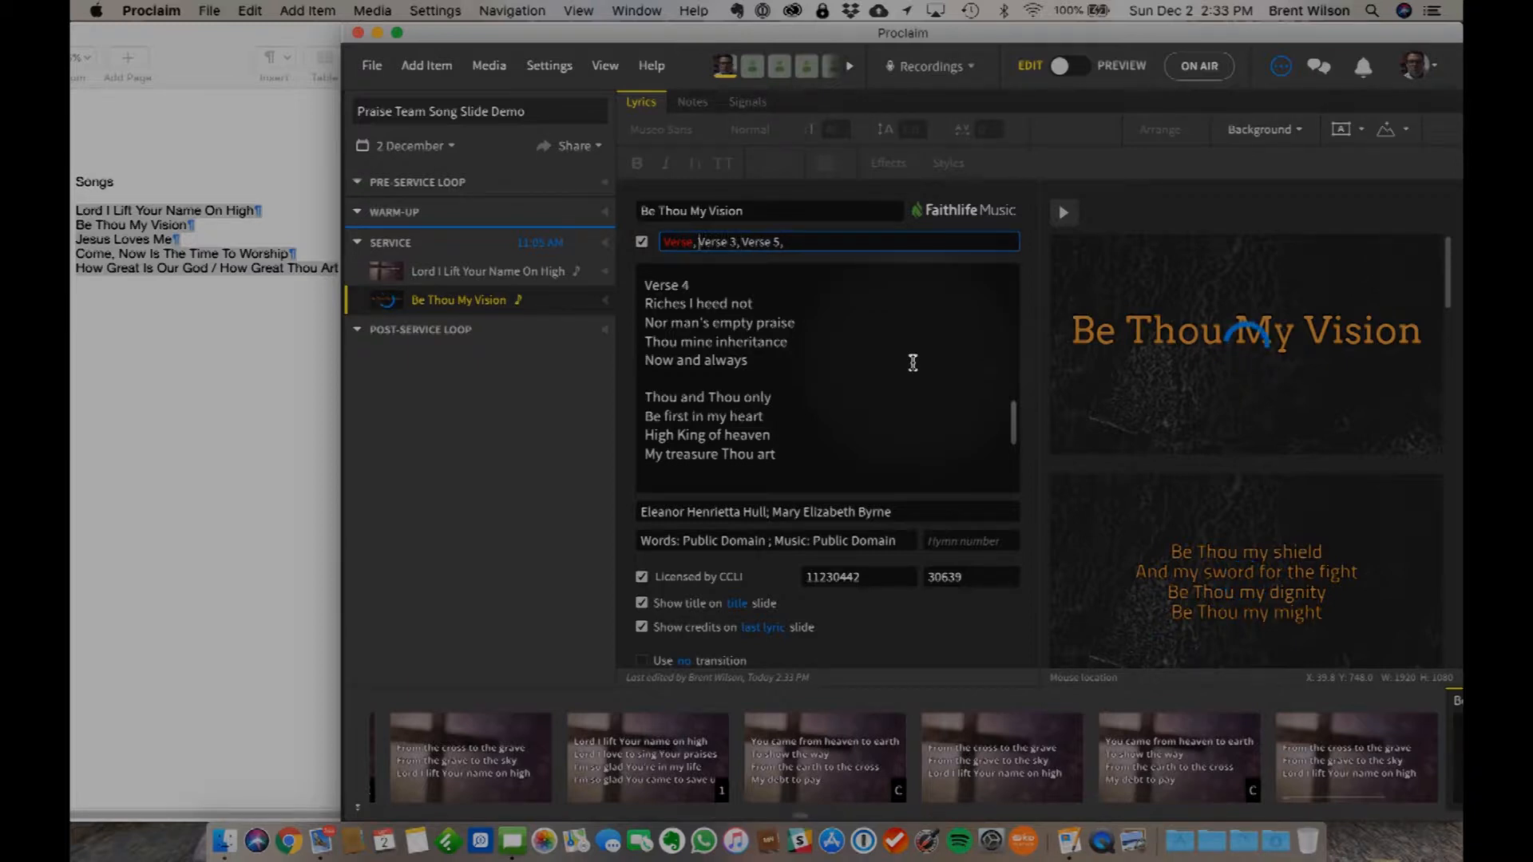
type("22")
key("BackSpace")
key("BackSpace")
type("1")
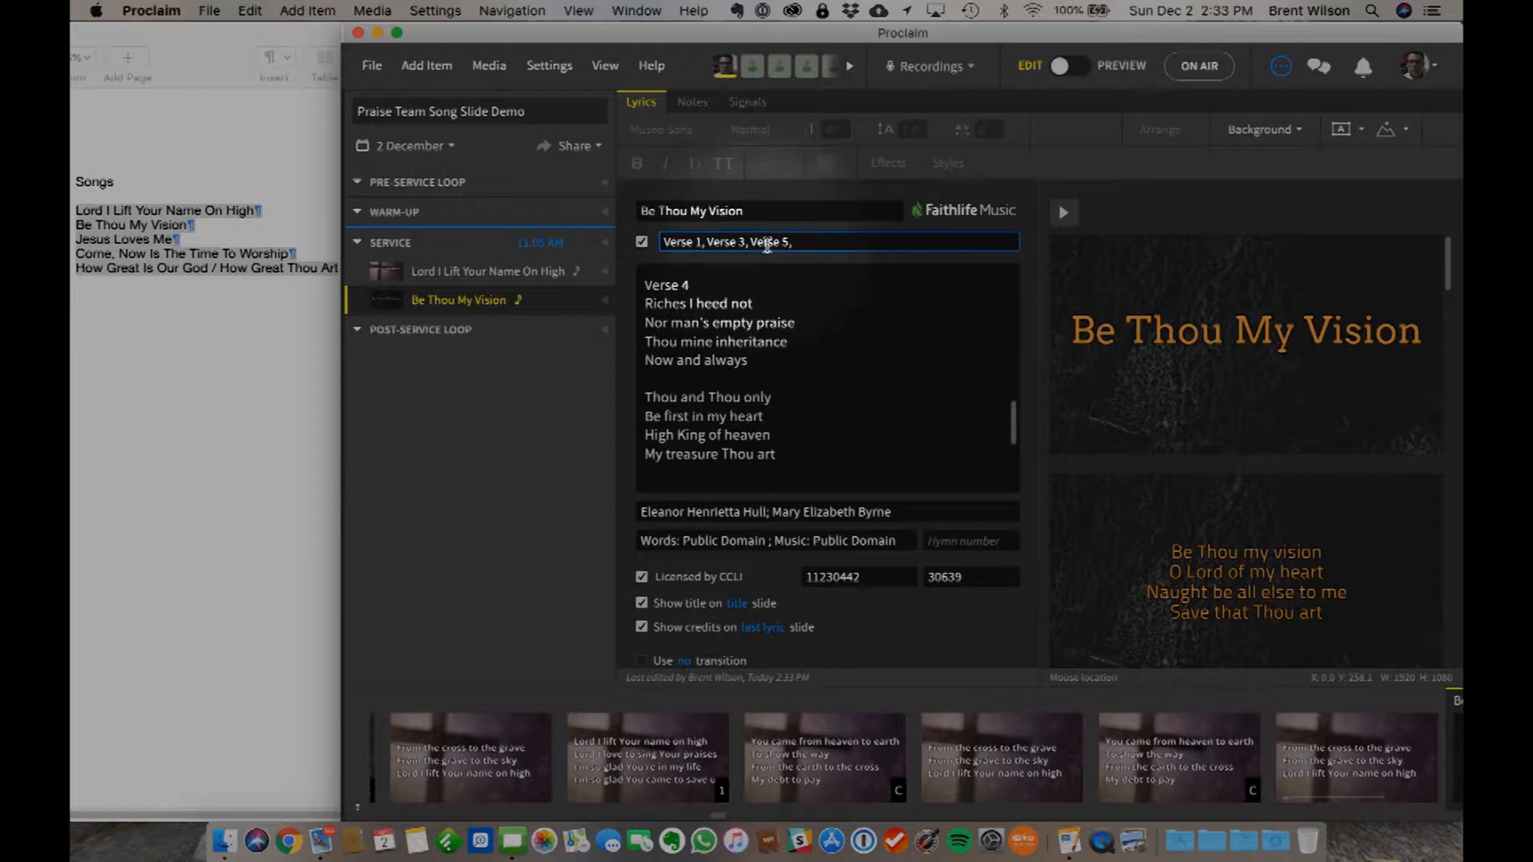
- Check the Be Thou My Vision lyrics and slides against the custom verse order
scroll(859, 373, "down", 2)
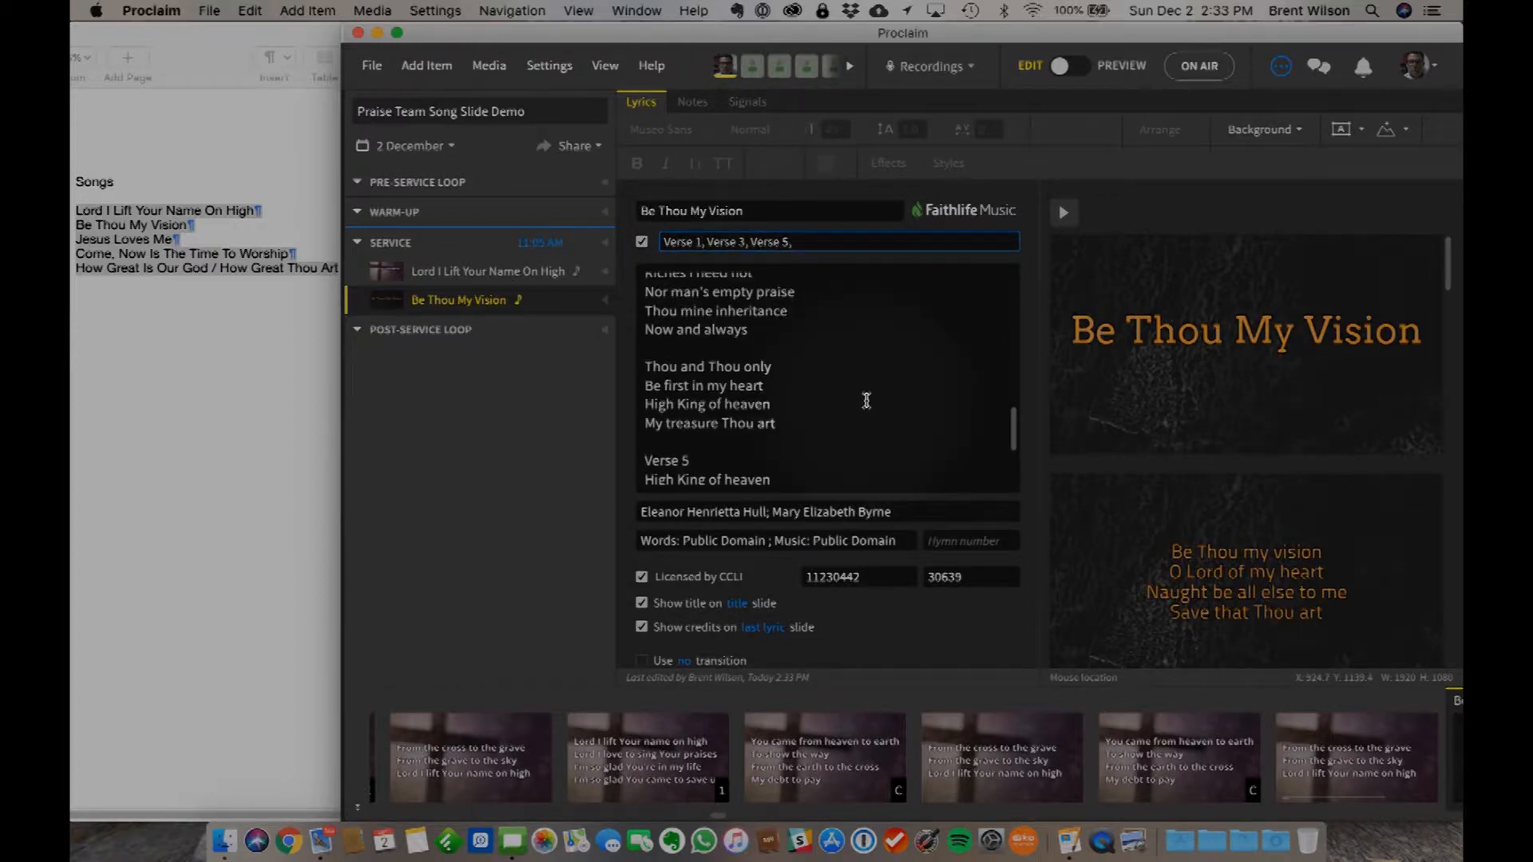
scroll(862, 395, "up", 5)
scroll(865, 399, "down", 8)
scroll(830, 391, "up", 3)
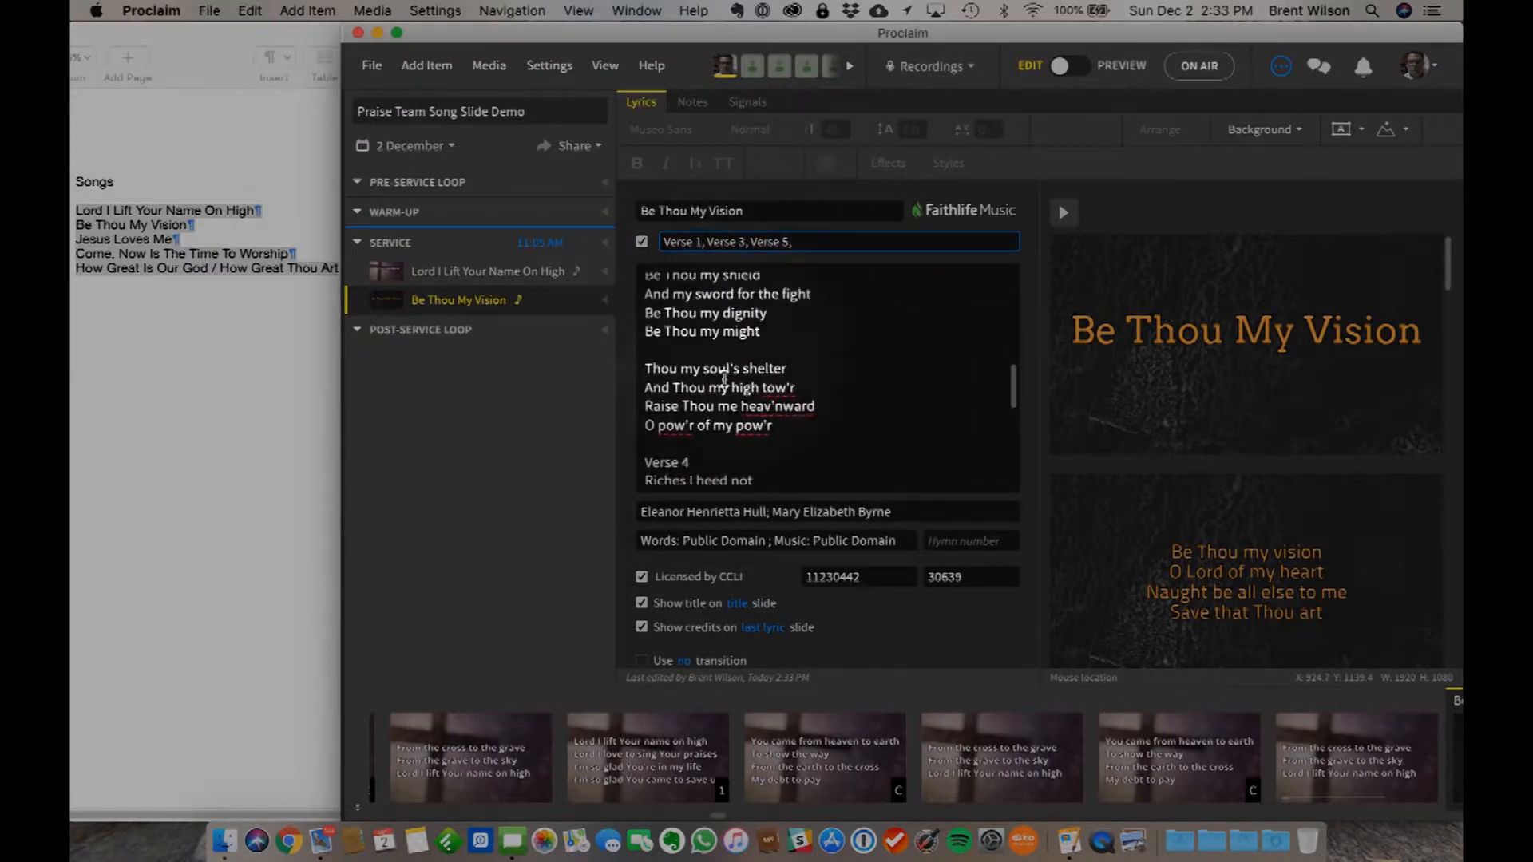
scroll(768, 379, "down", 3)
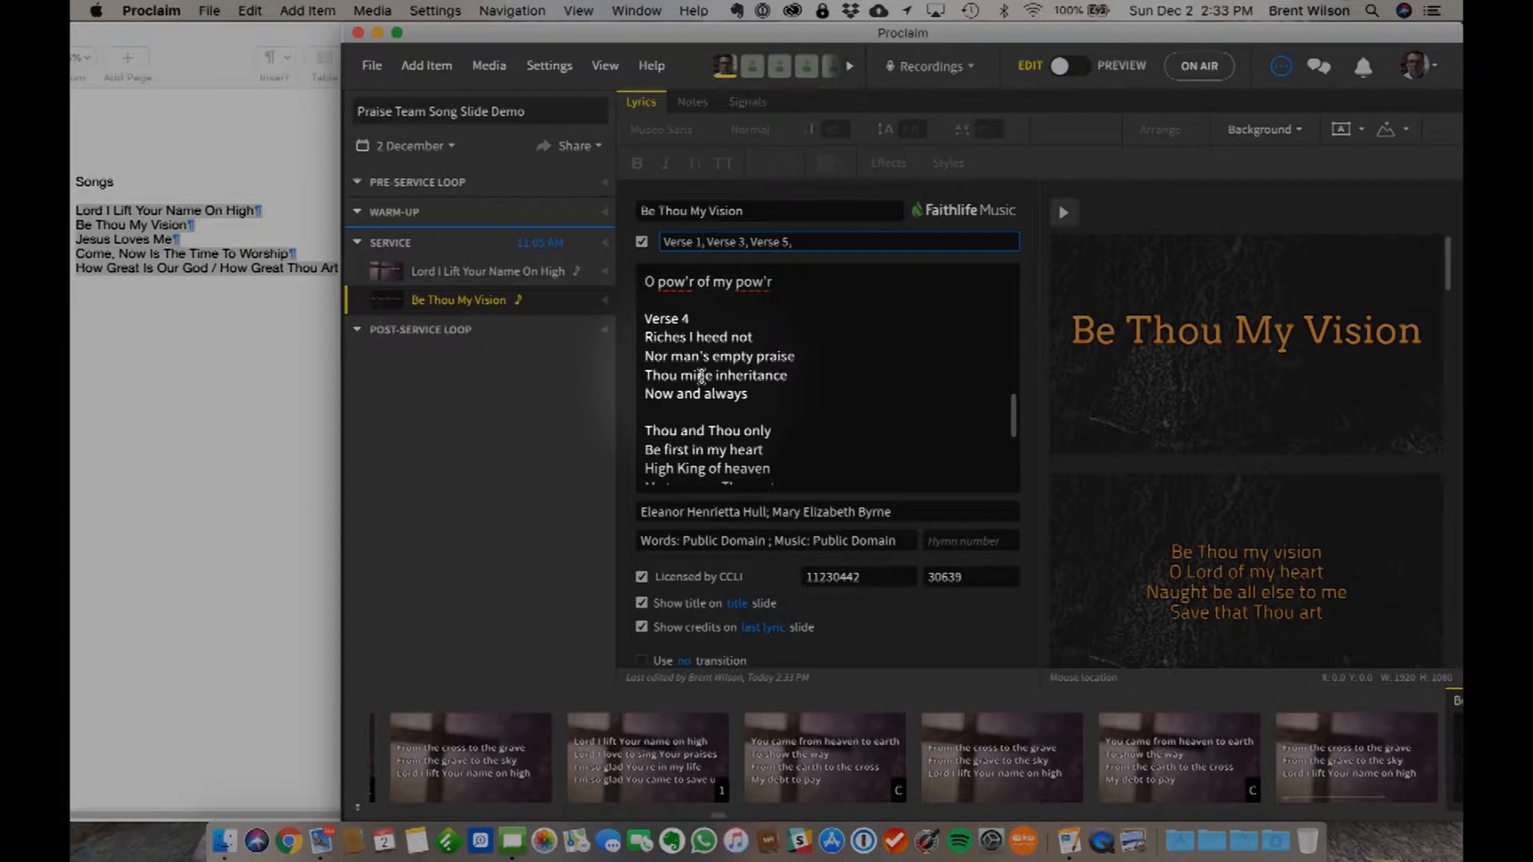
scroll(1214, 400, "down", 10)
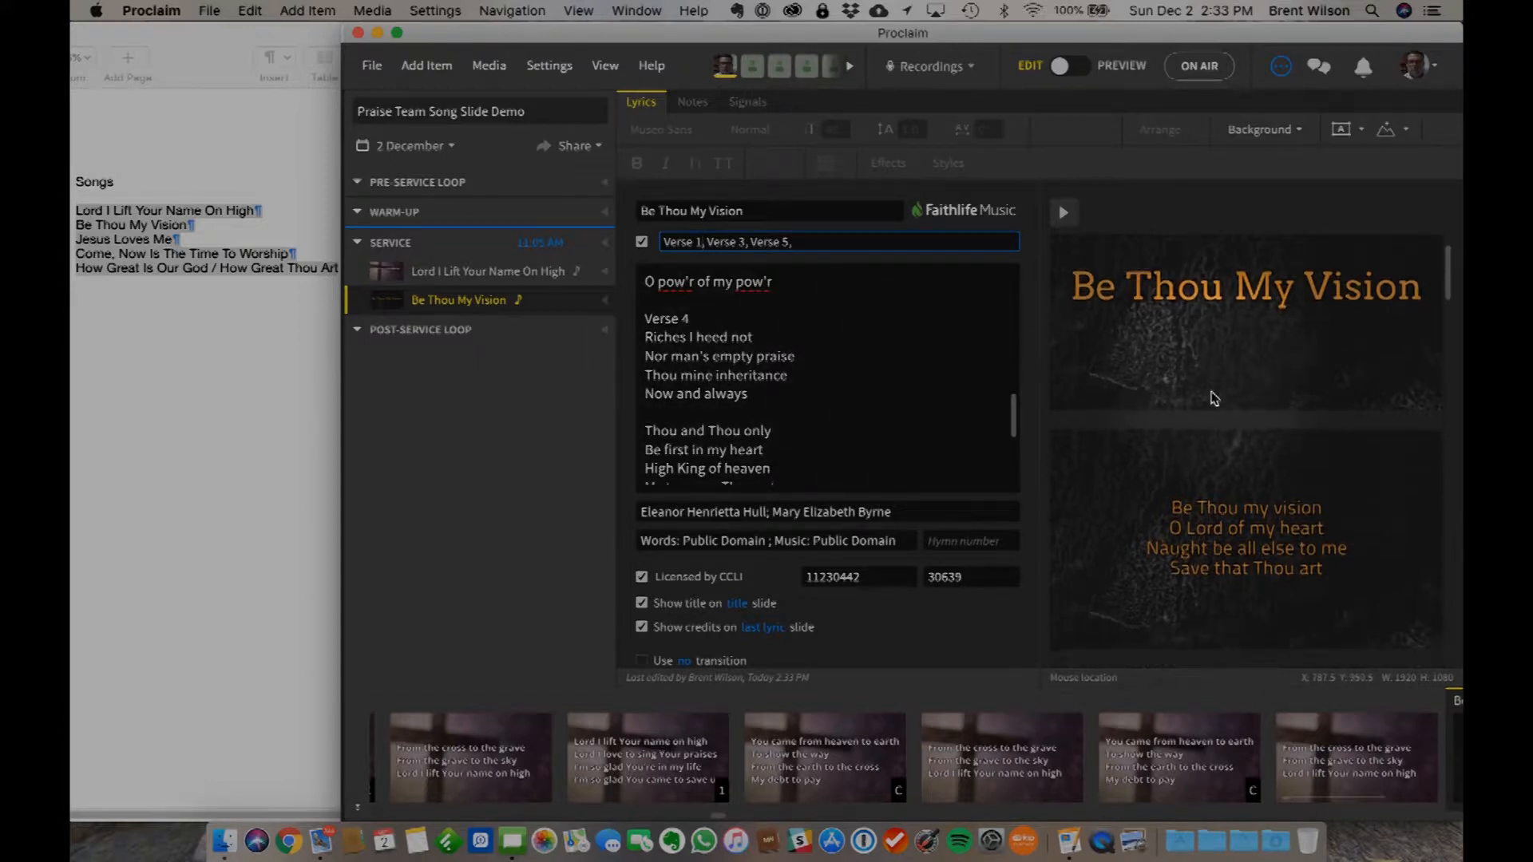
scroll(1214, 399, "down", 10)
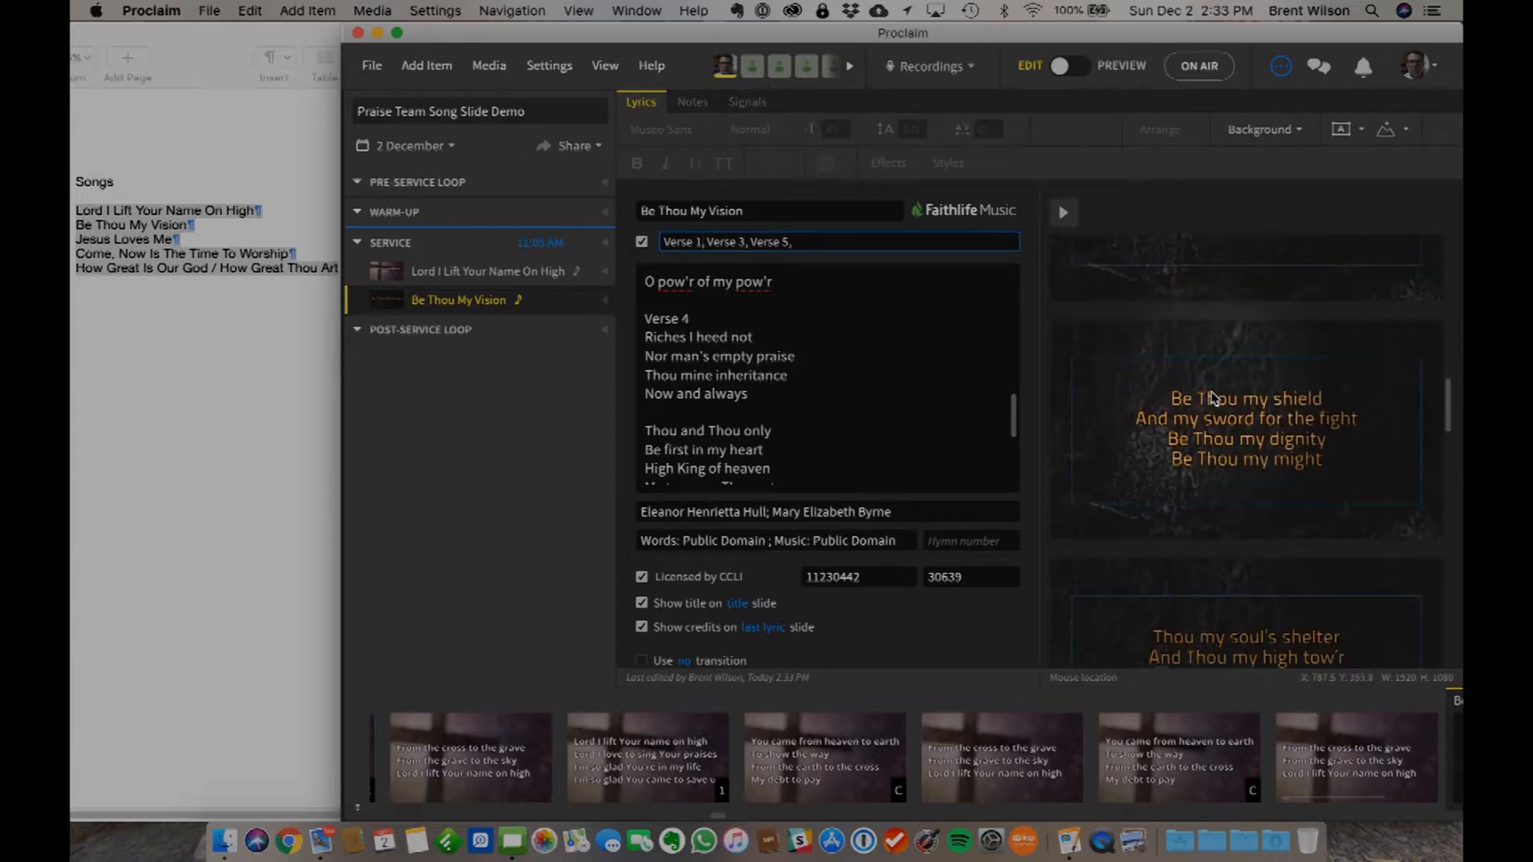
scroll(1214, 399, "down", 8)
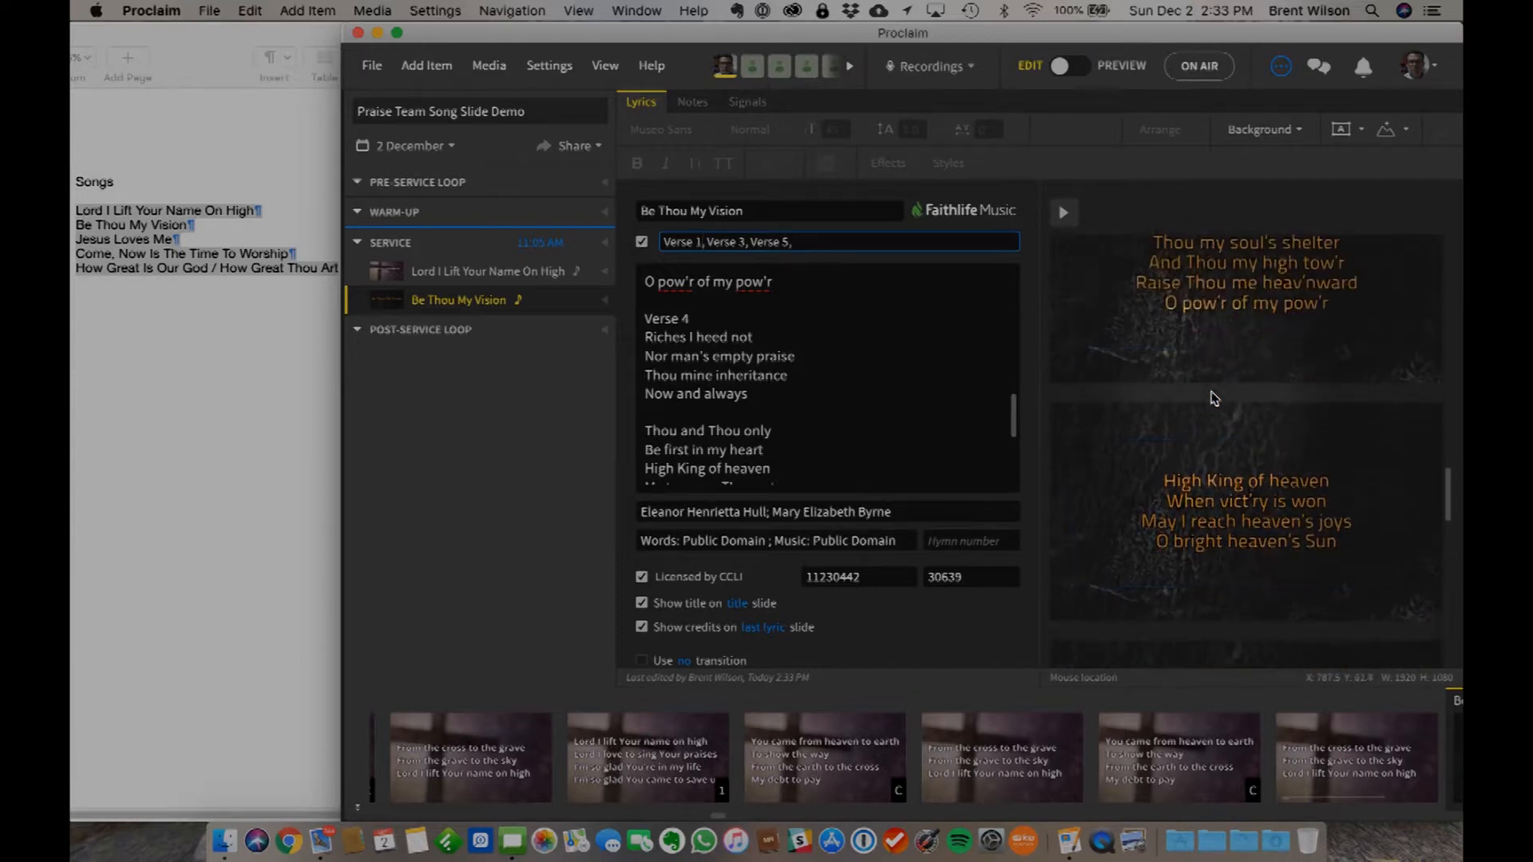
scroll(1214, 399, "down", 3)
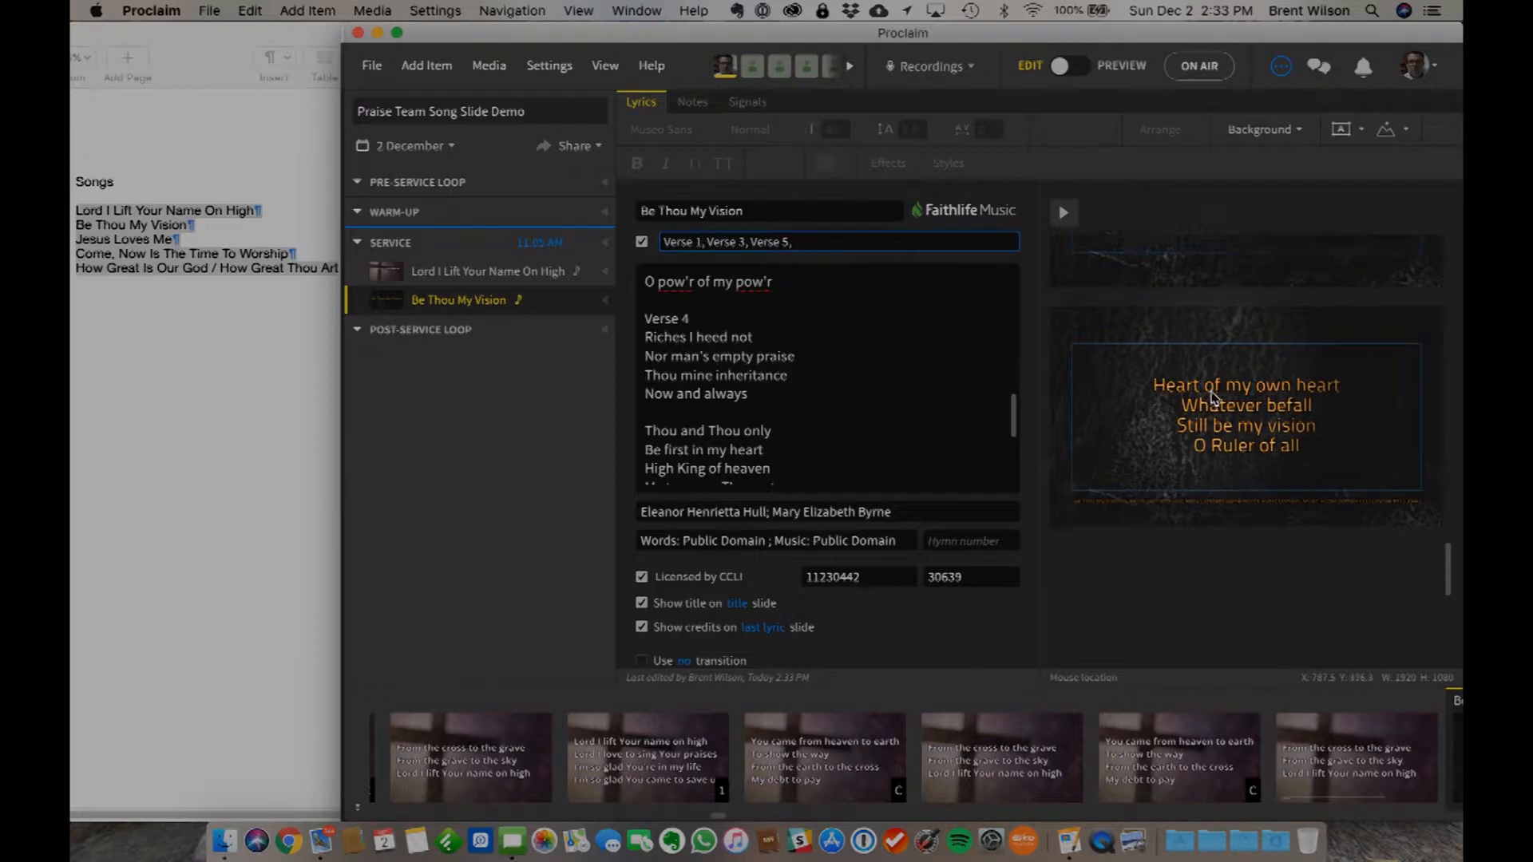
- Preview Be Thou My Vision slide by slide from the title to the last lyric slide, then return to editing
left_click(1084, 70)
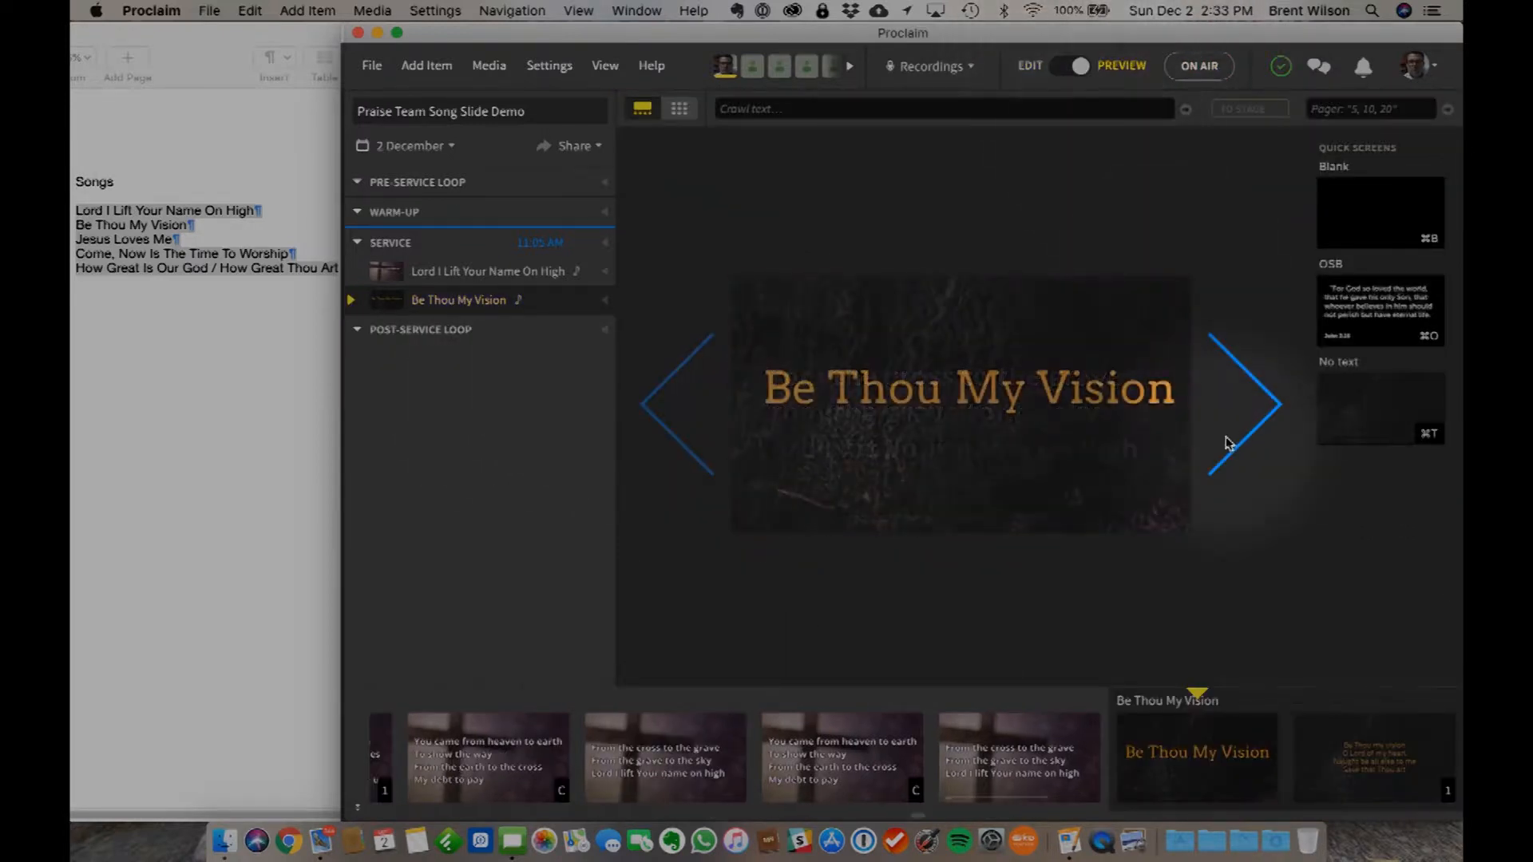
left_click(1249, 403)
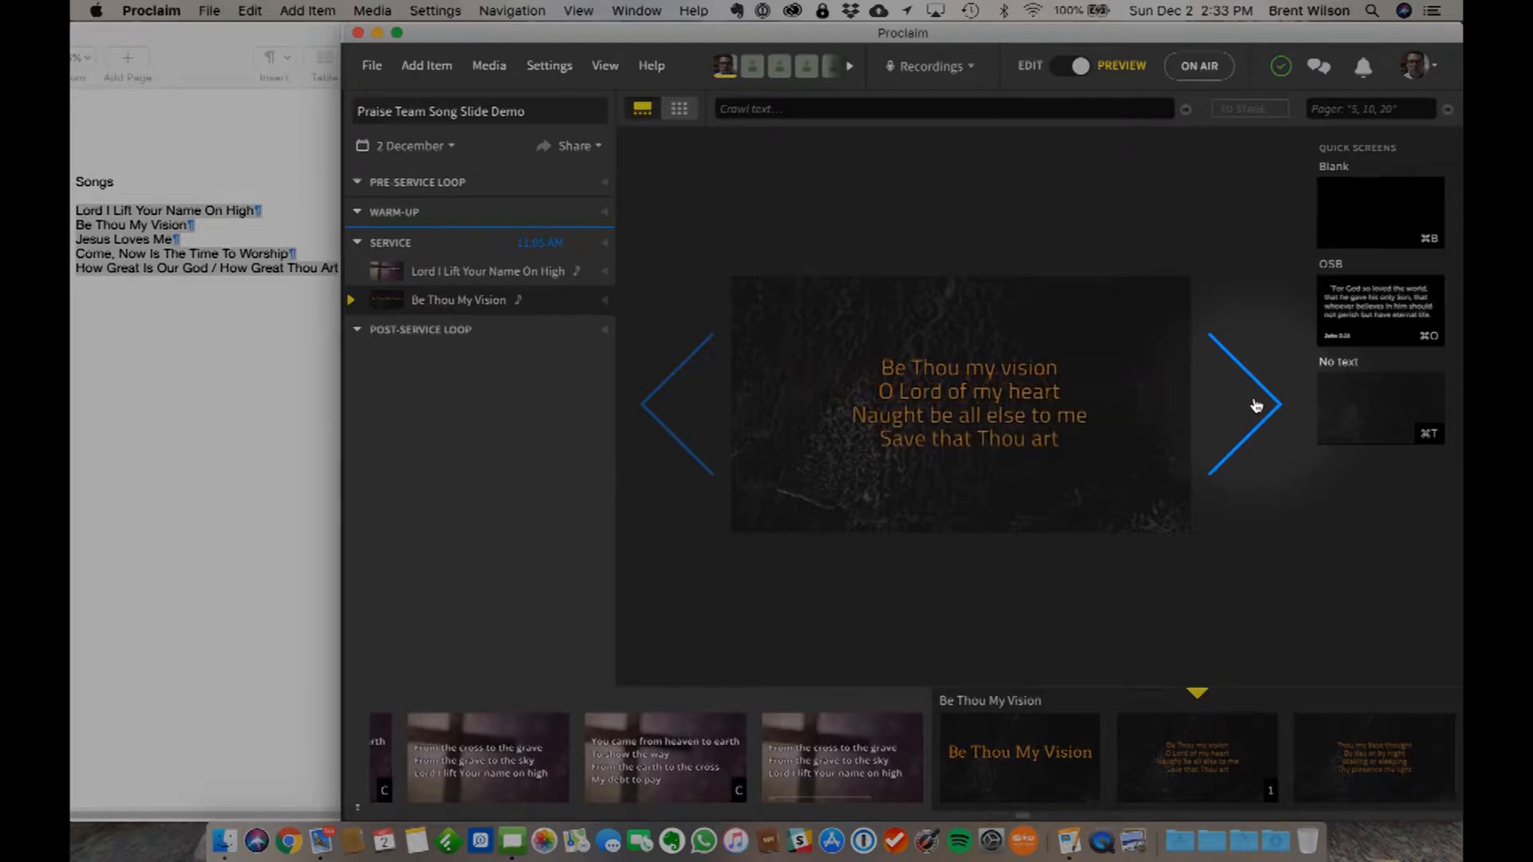
left_click(1256, 406)
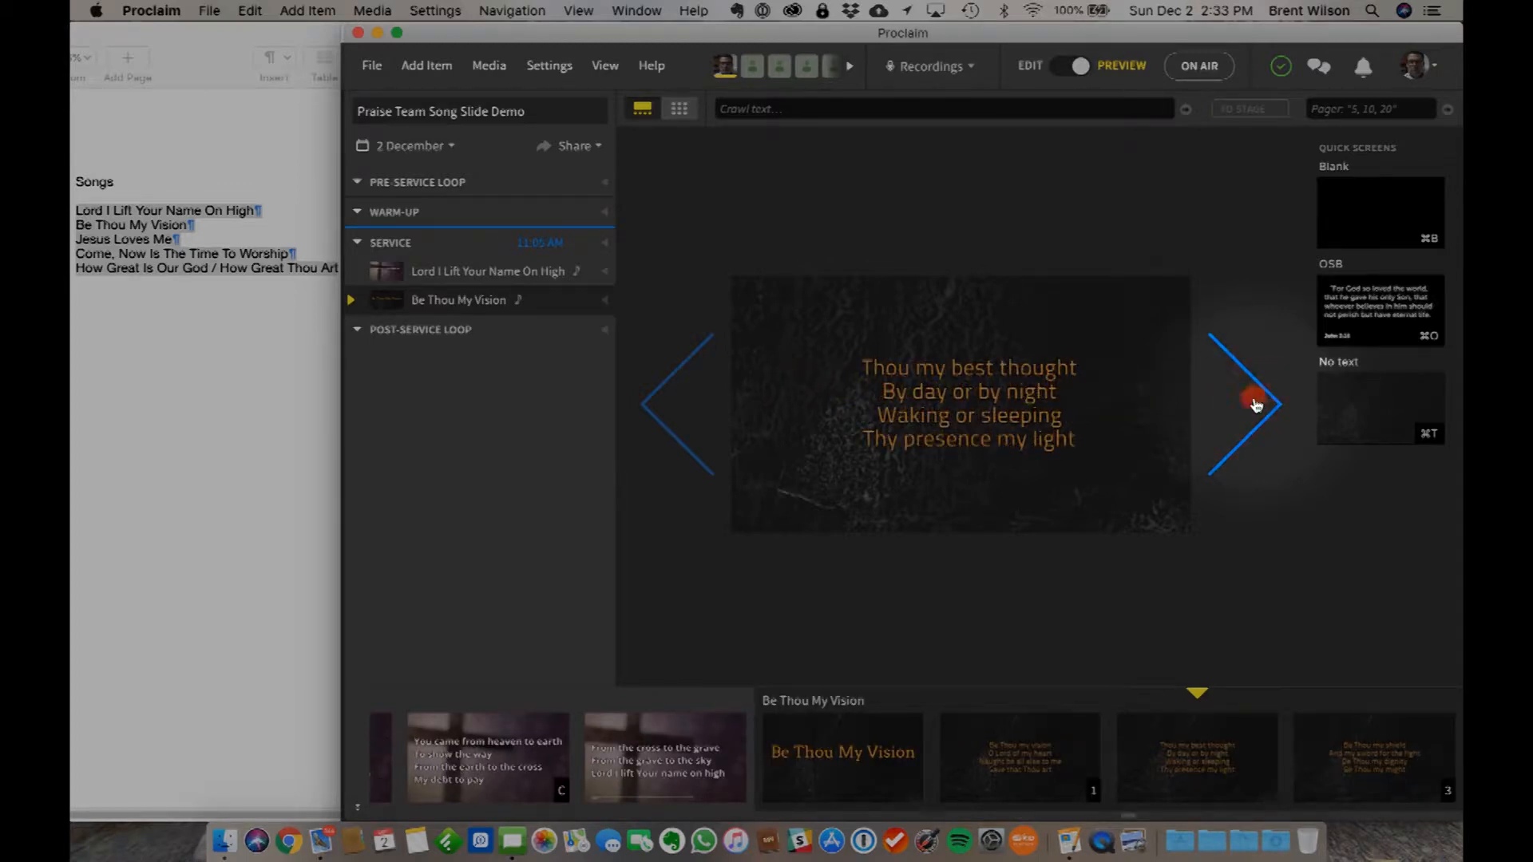
left_click(1254, 403)
left_click(1256, 404)
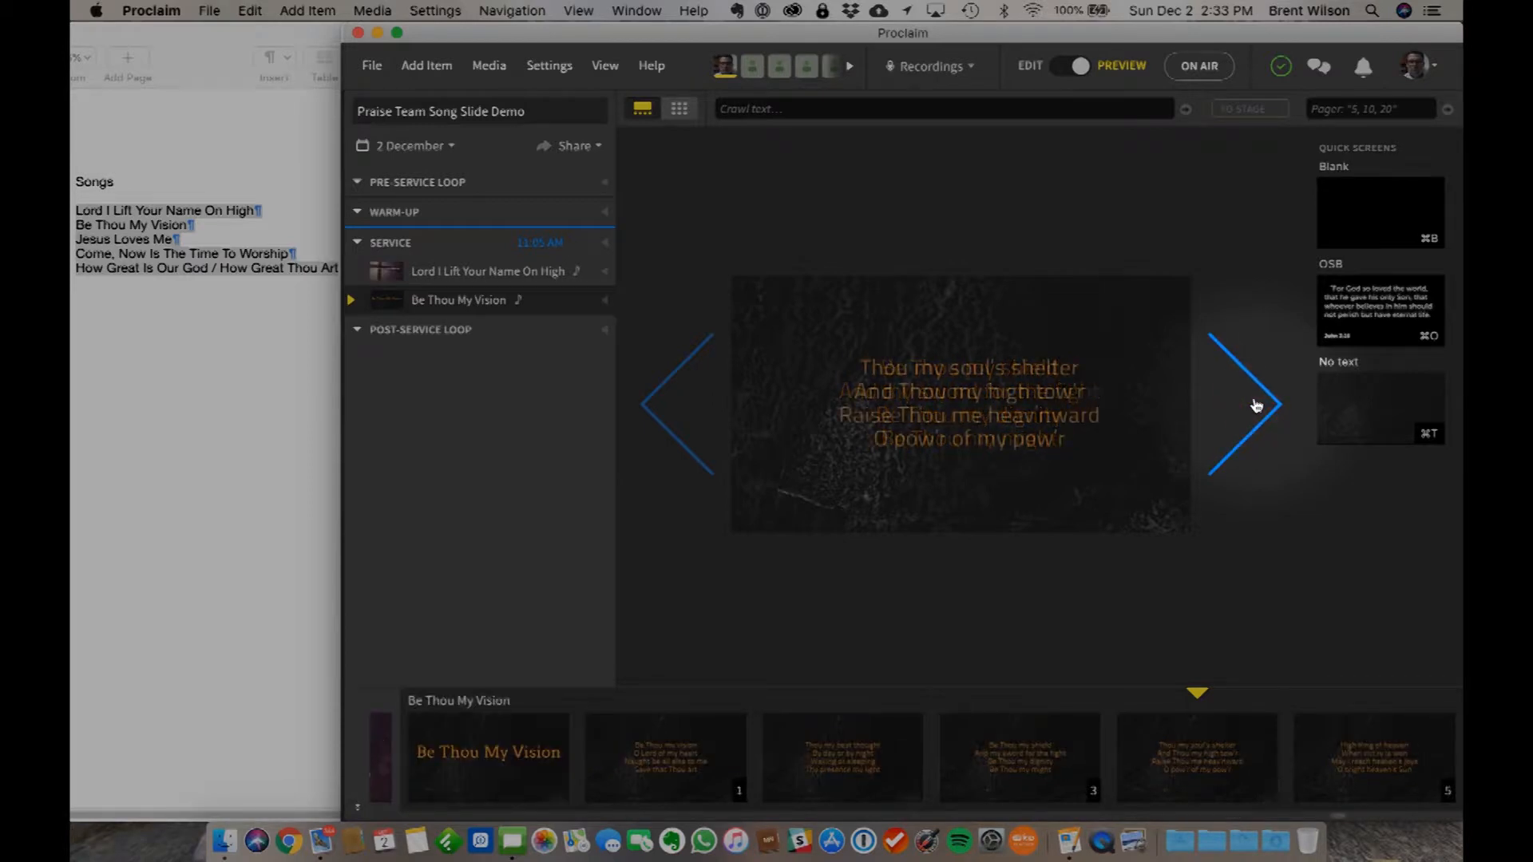
left_click(1256, 406)
left_click(1256, 404)
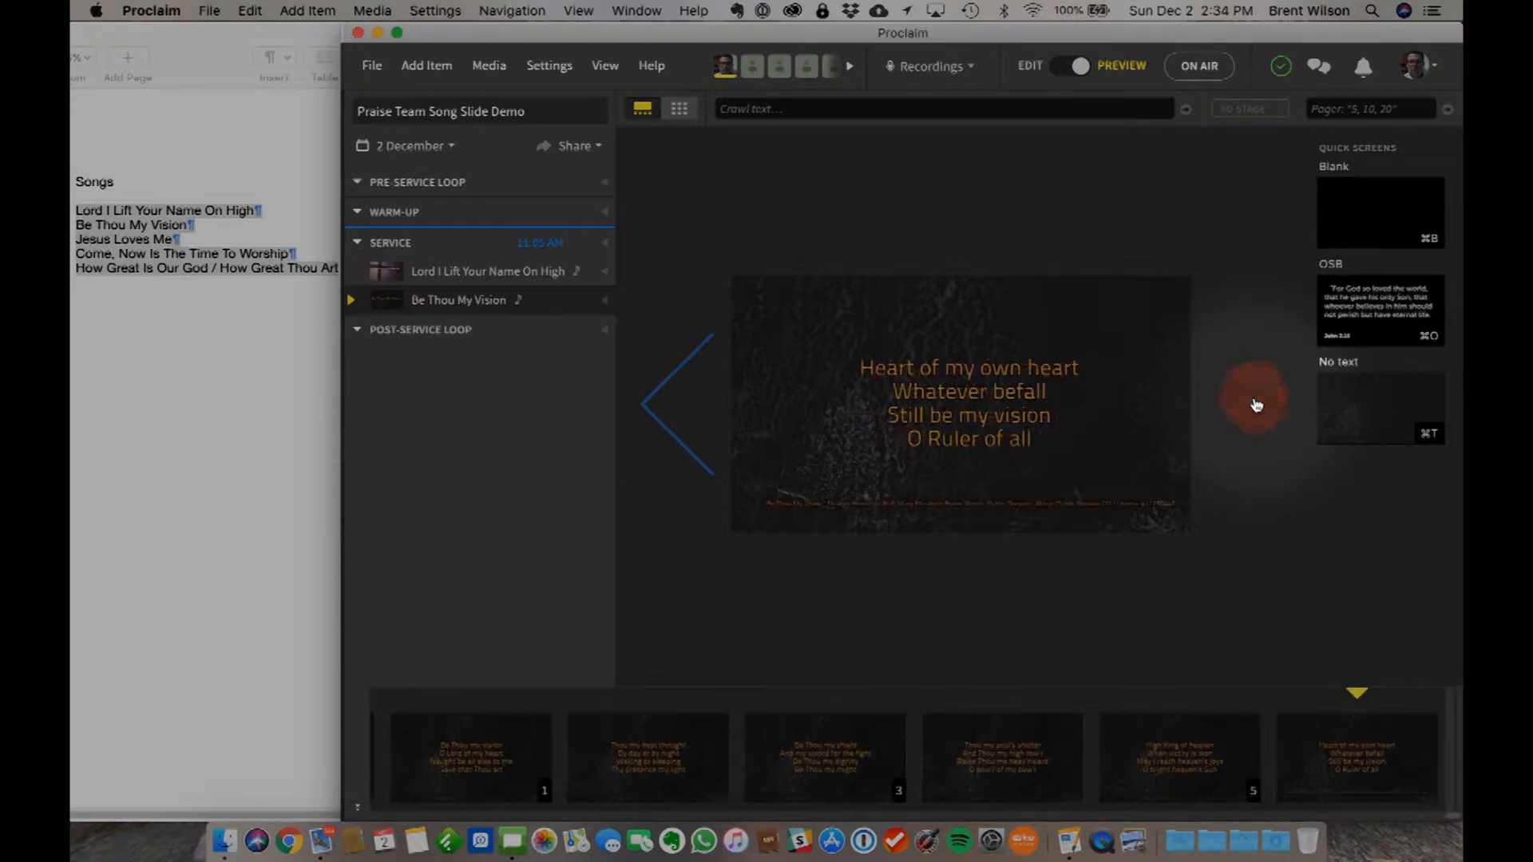
left_click(1062, 70)
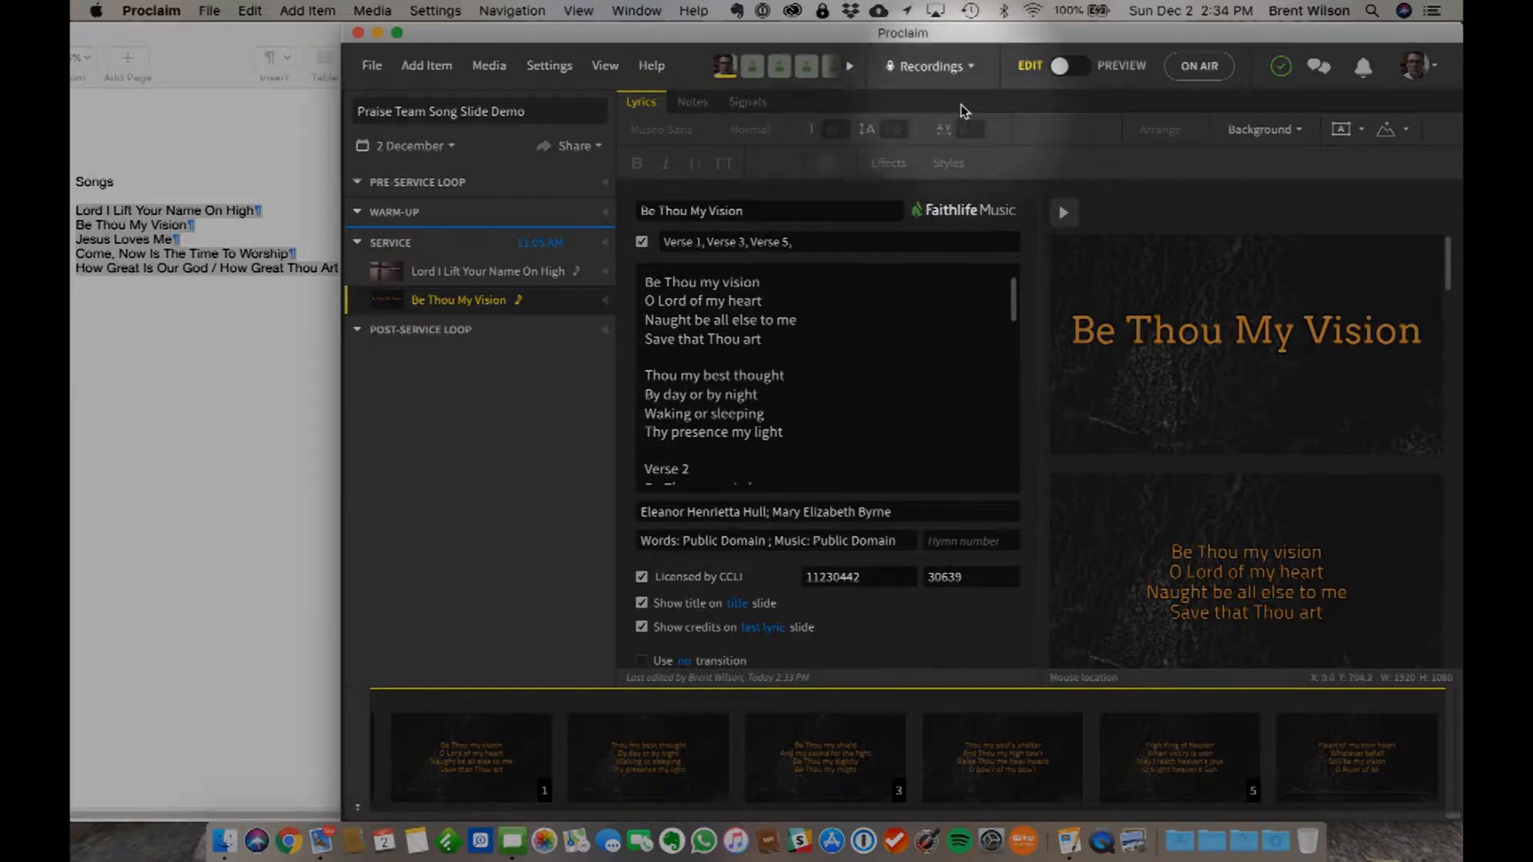
- Add a new song item to the service after Be Thou My Vision and enter Jesus Loves Me as its title
left_click(430, 70)
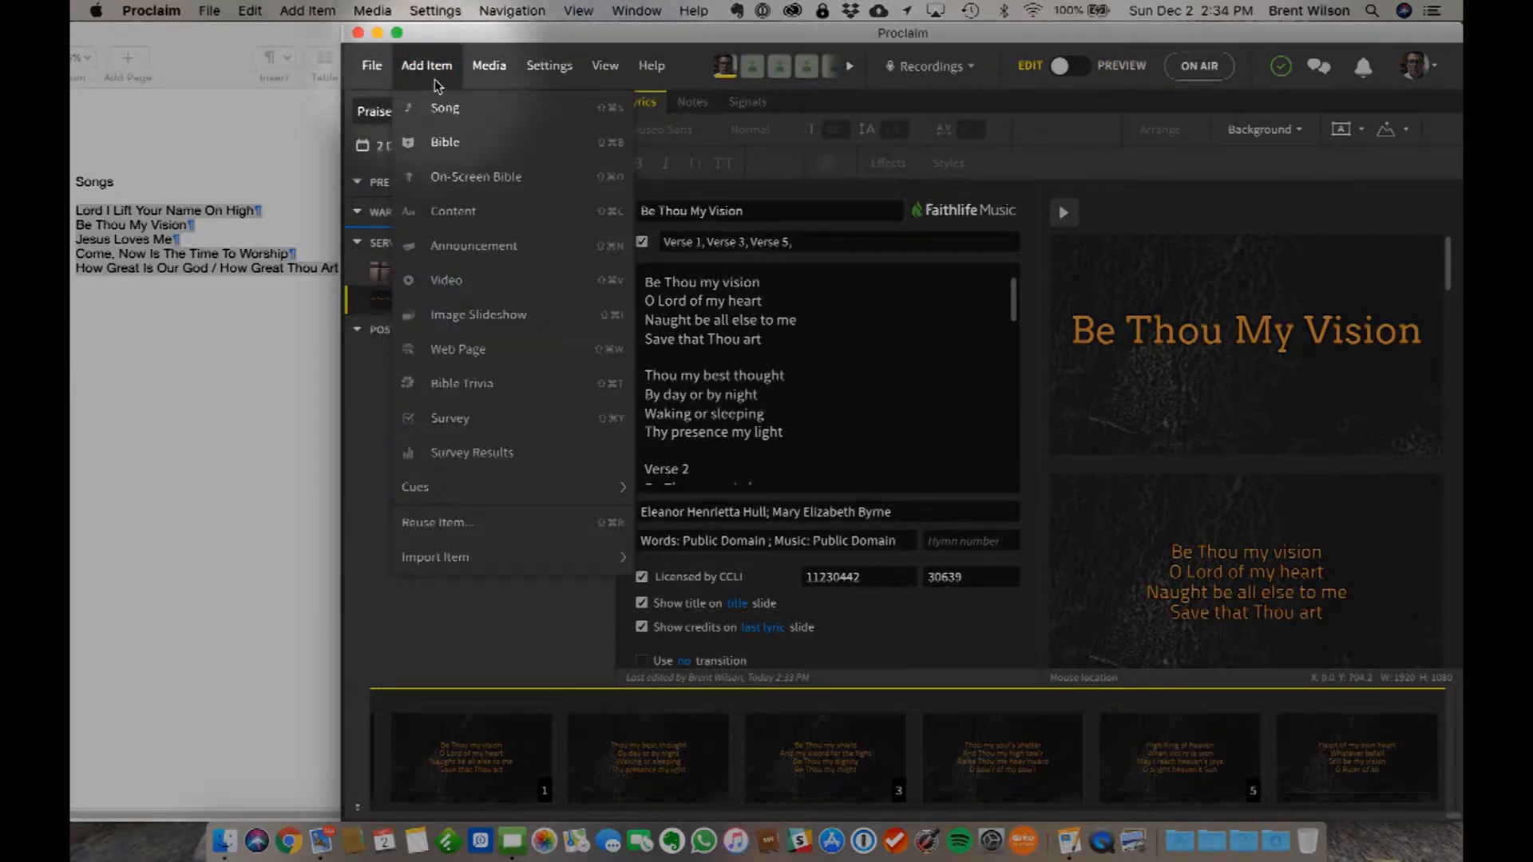
left_click(459, 114)
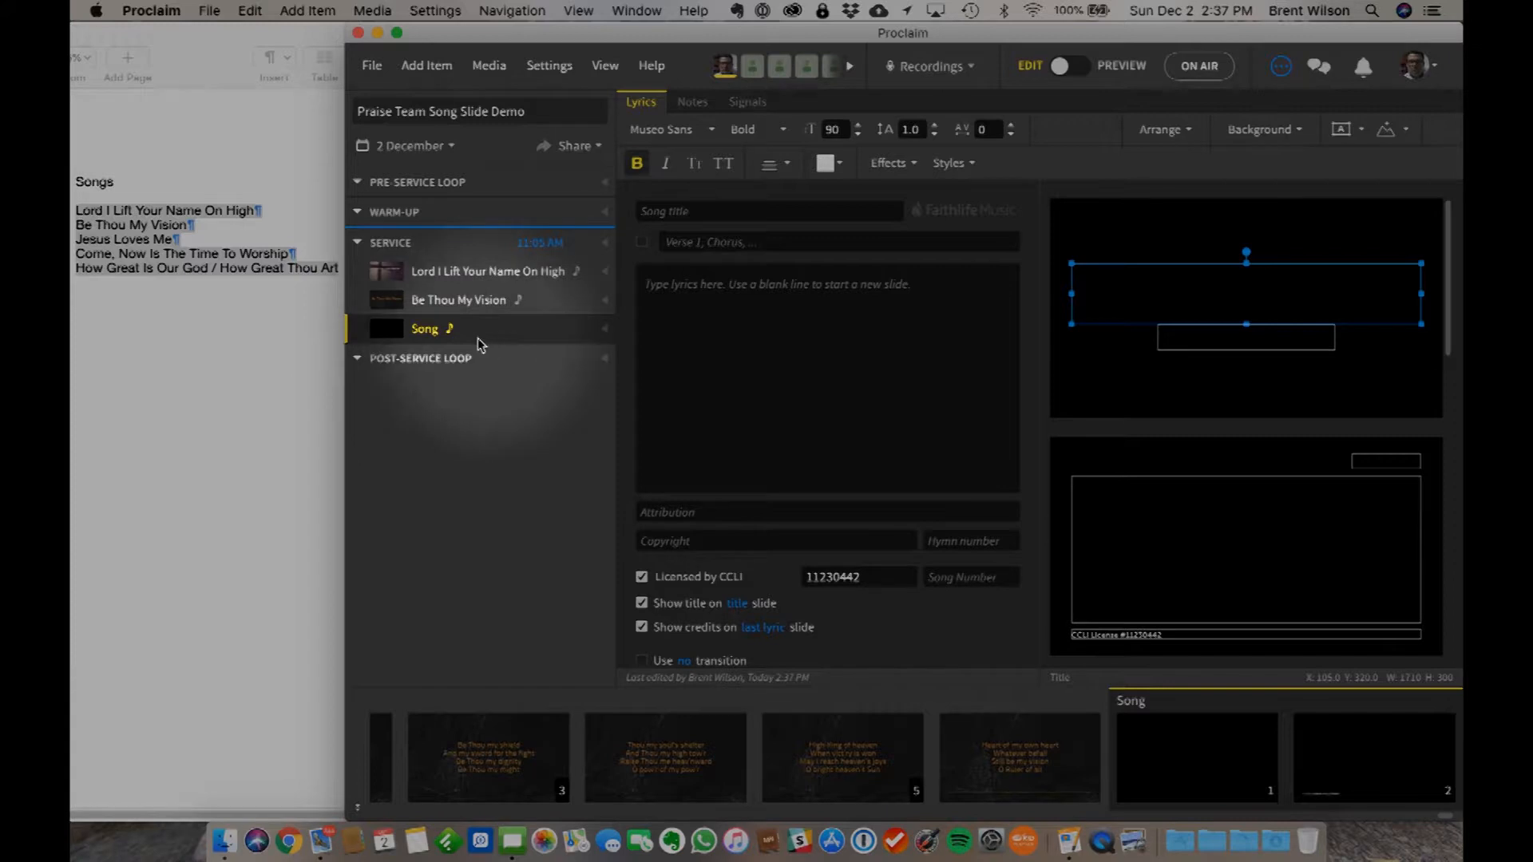
left_click(682, 214)
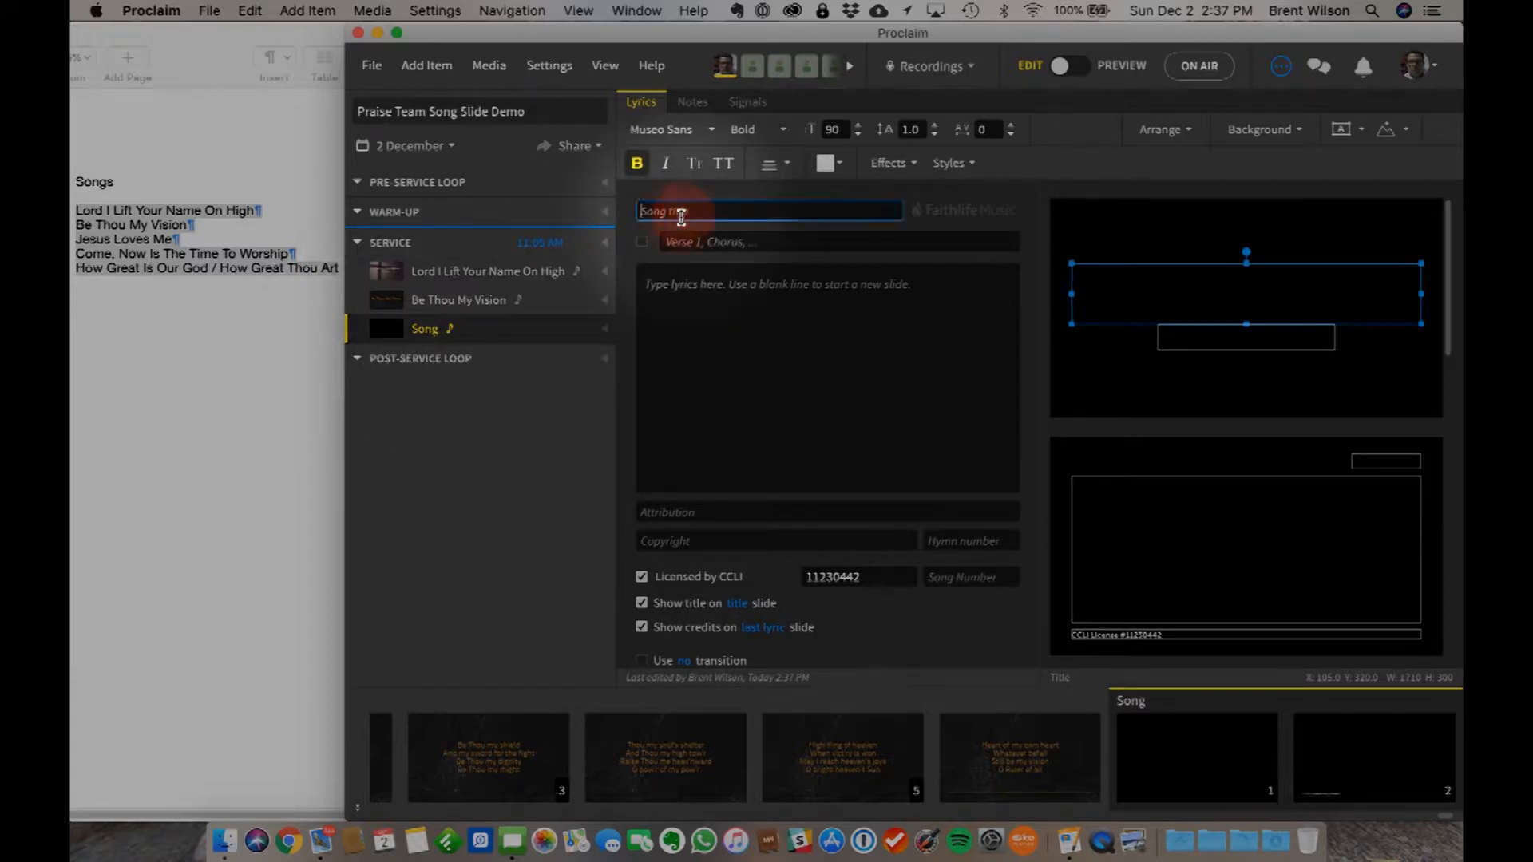
type("Jesus")
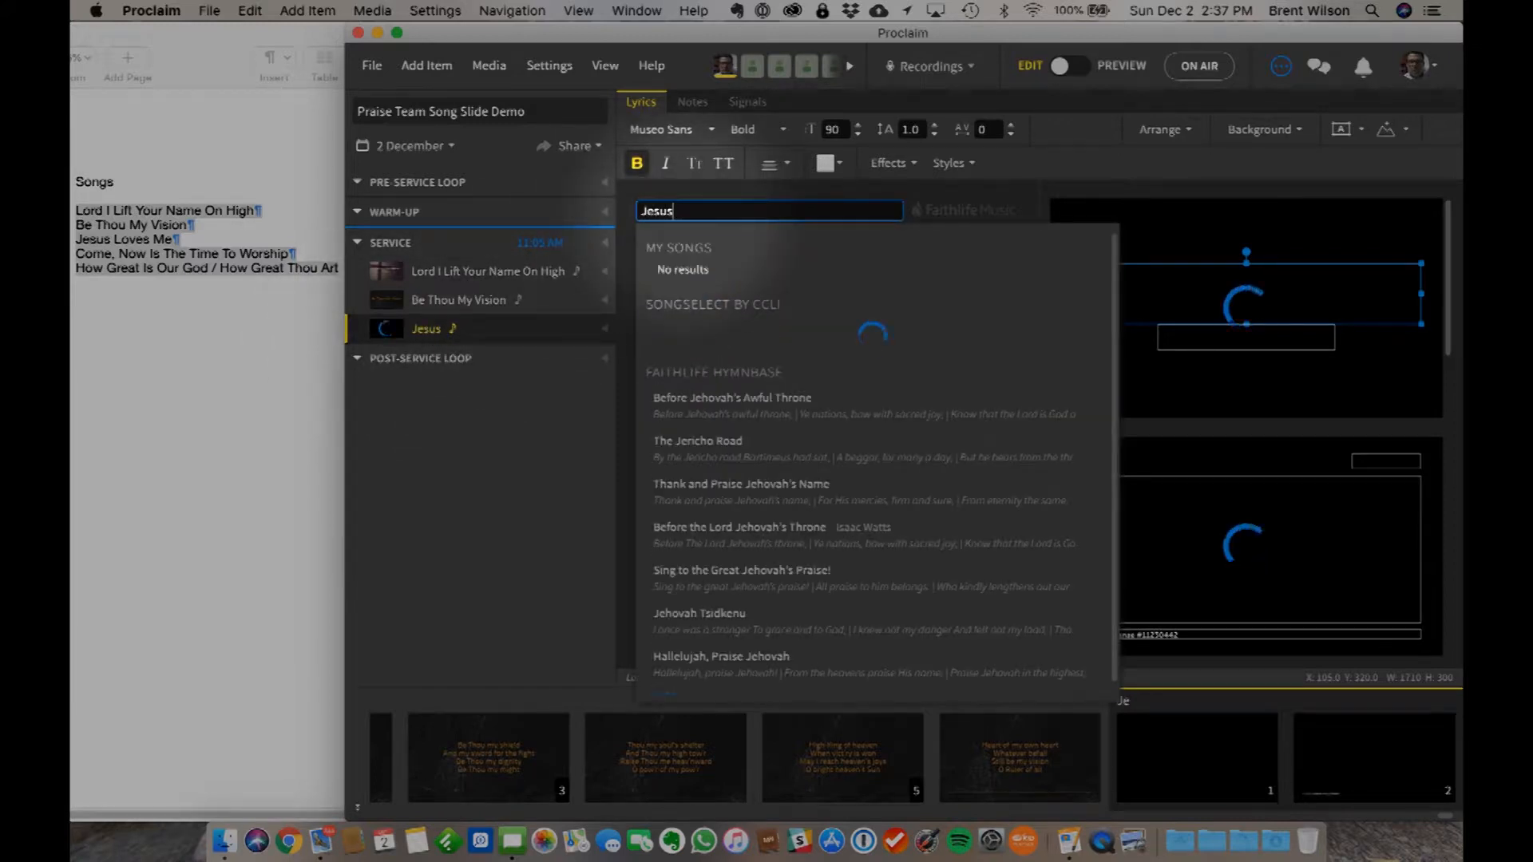
type(" Loves Me")
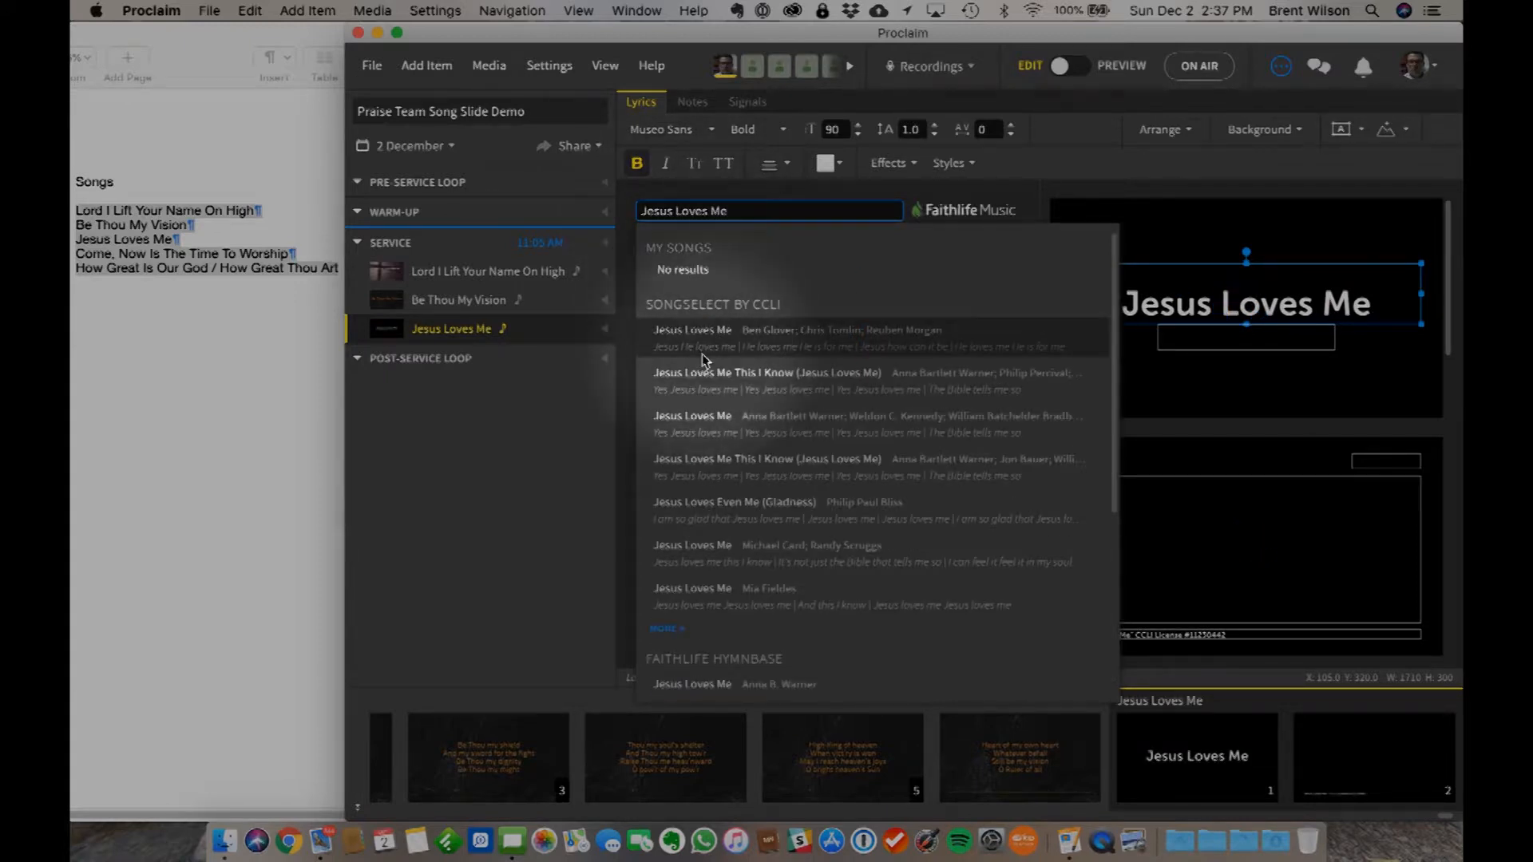
- Compare the lyrics of the Jesus Loves Me search results and import the first SongSelect version titled Jesus Loves Me This I Know (Jesus Loves Me)
mouse_move(753, 523)
scroll(752, 527, "down", 2)
scroll(750, 525, "down", 1)
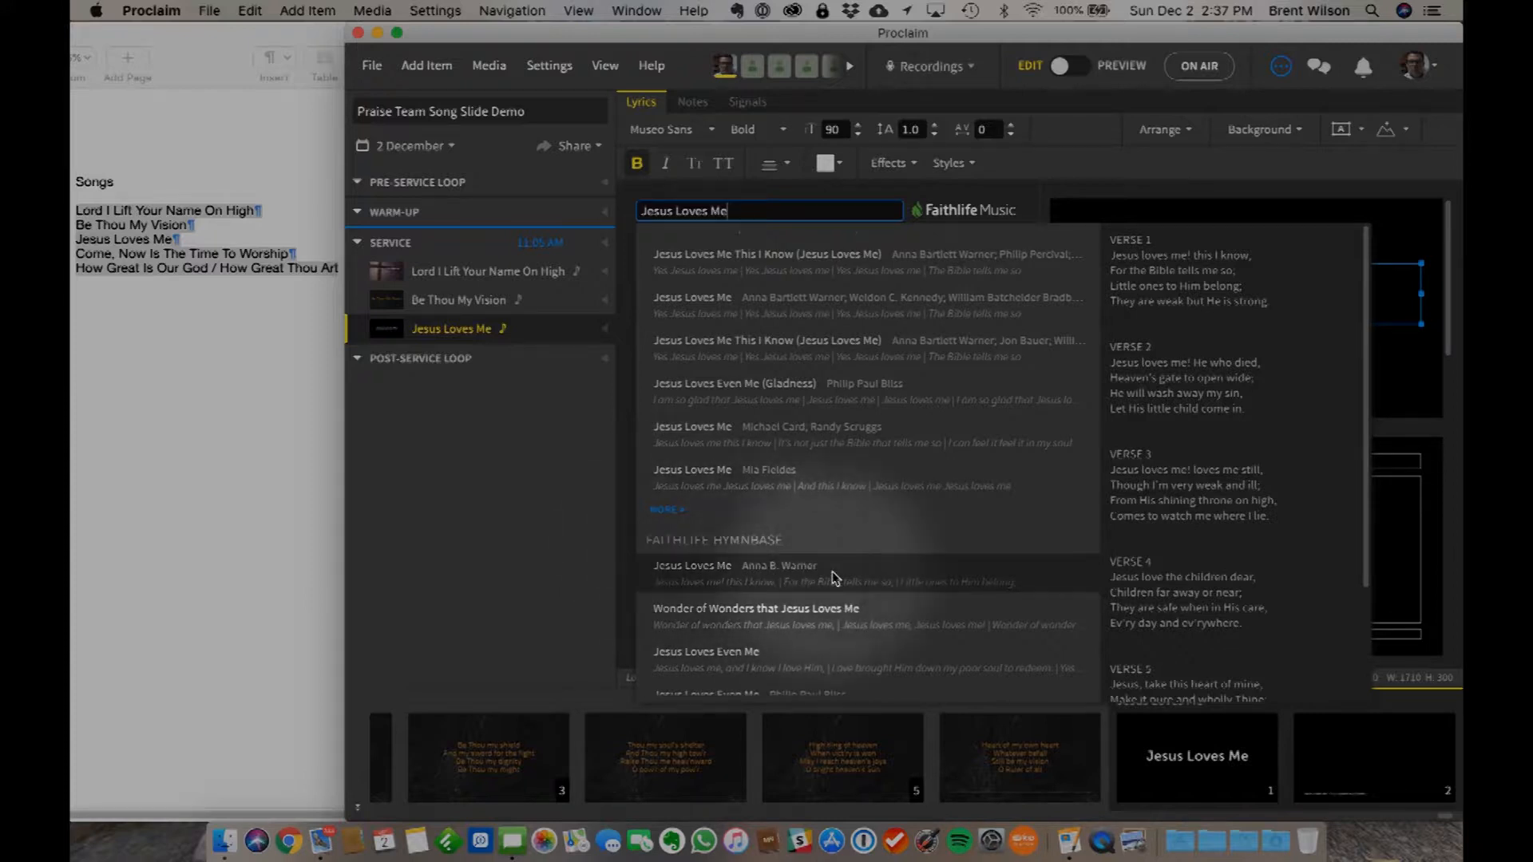
scroll(1189, 575, "down", 4)
scroll(1189, 574, "up", 2)
scroll(1189, 573, "down", 2)
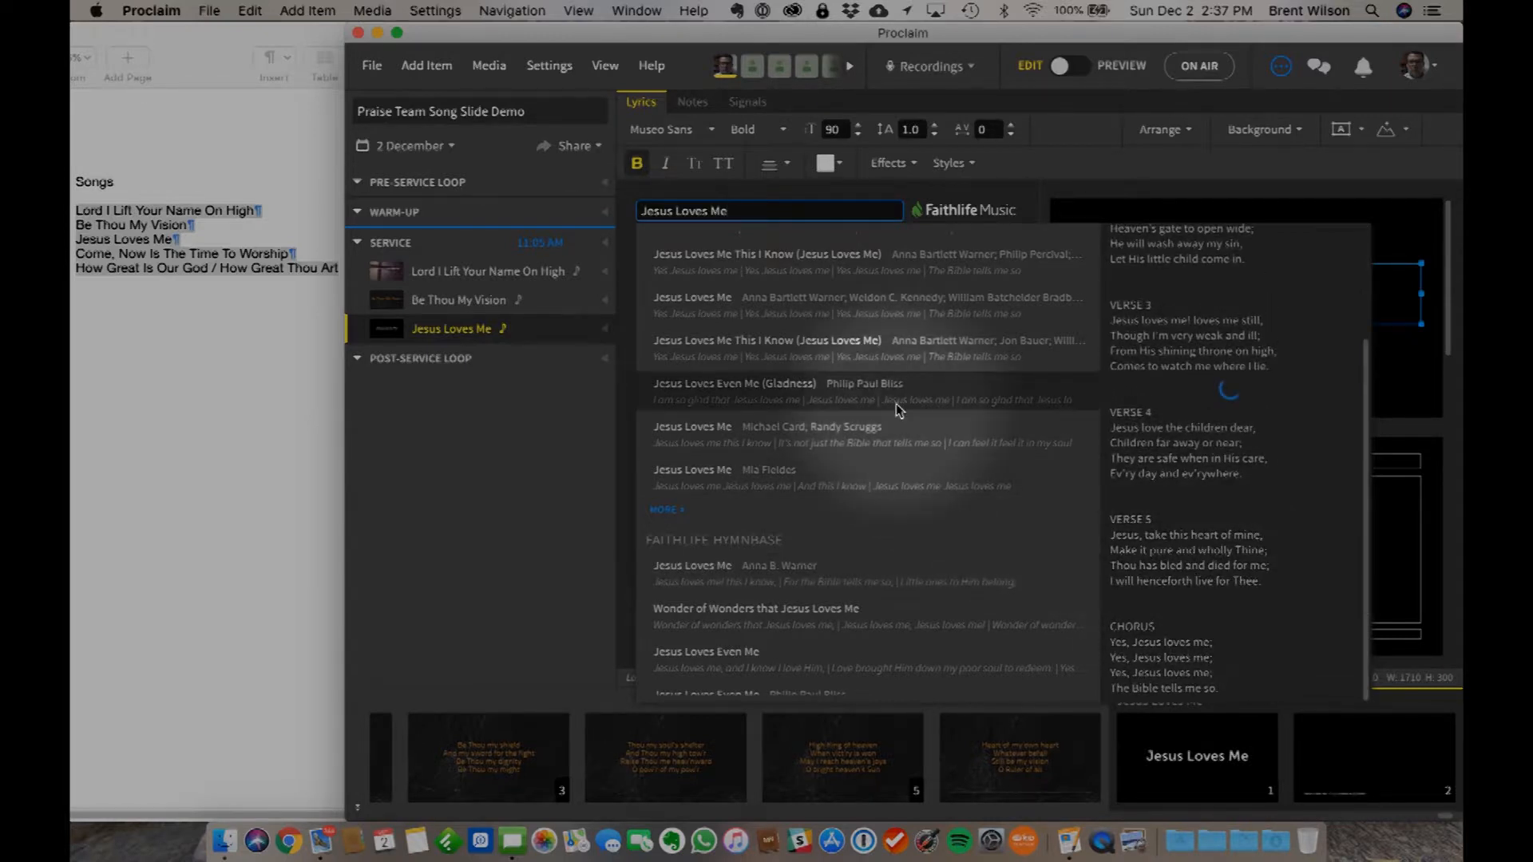
scroll(883, 458, "up", 3)
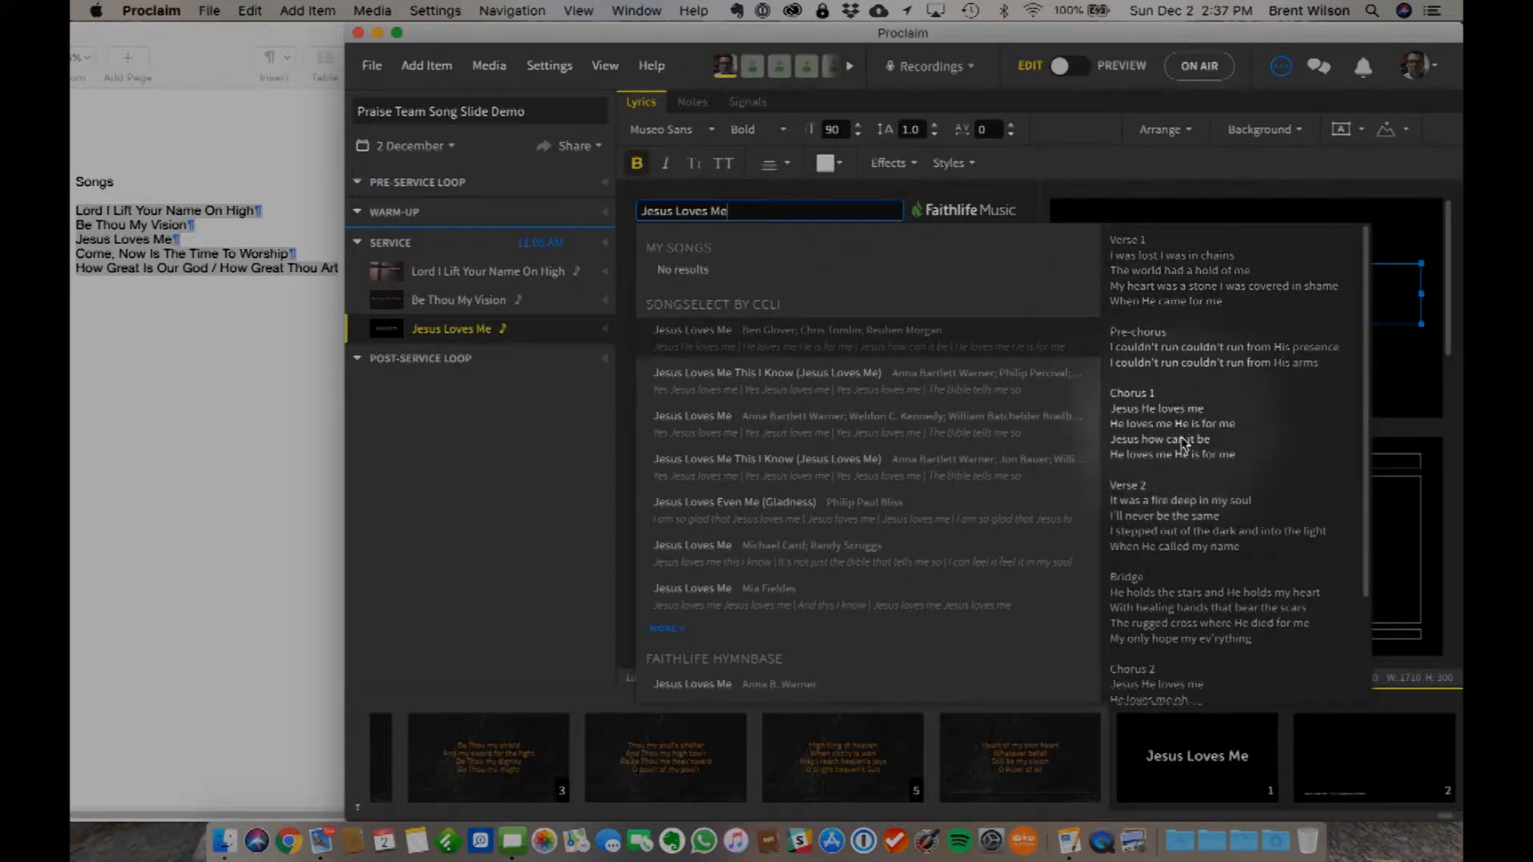
scroll(1185, 471, "down", 5)
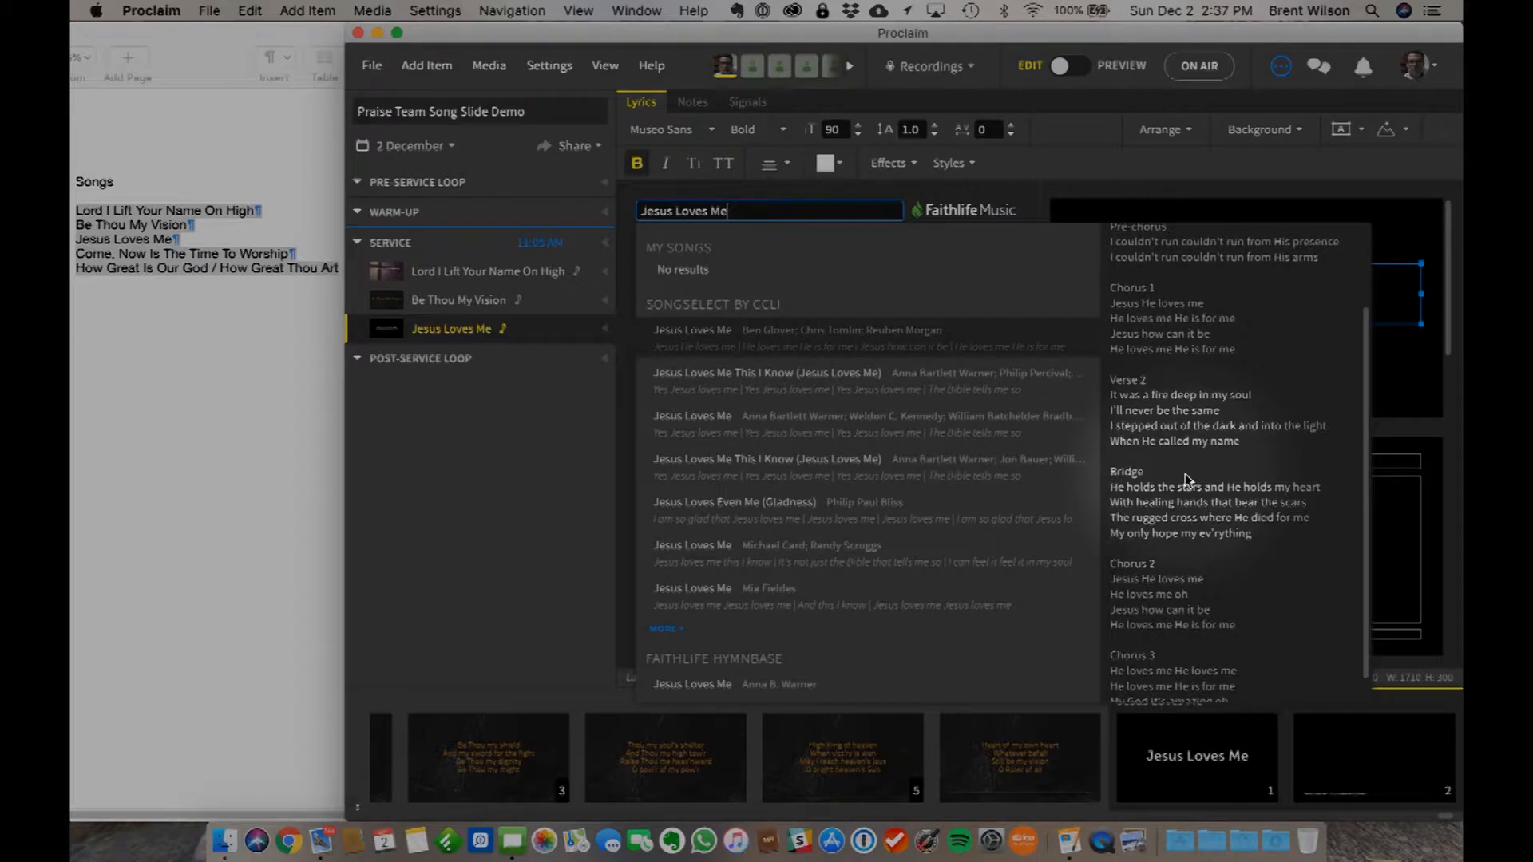
scroll(1185, 475, "down", 2)
scroll(1185, 476, "up", 6)
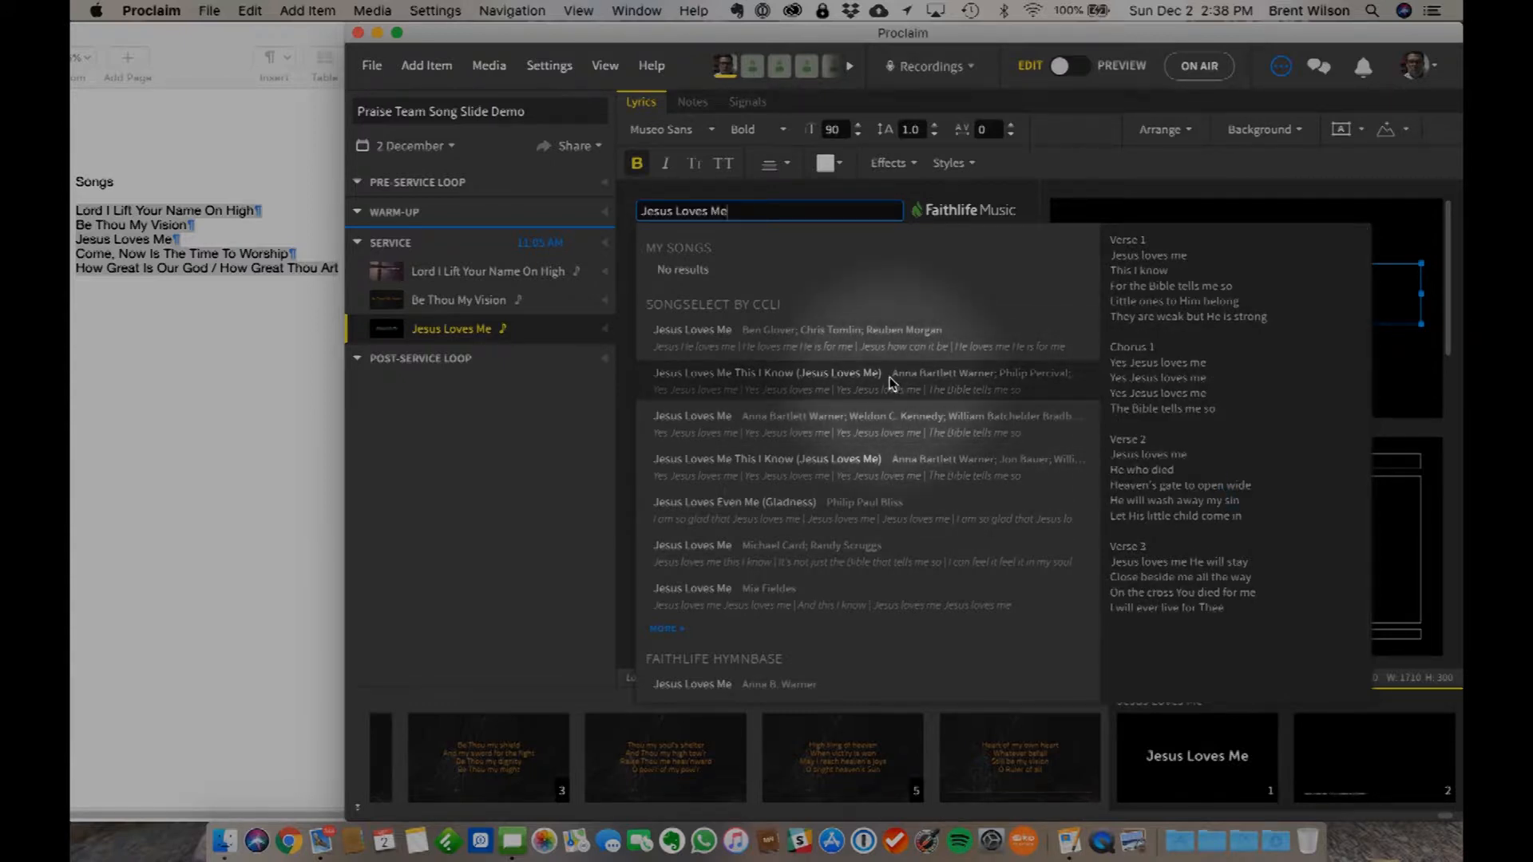
left_click(974, 382)
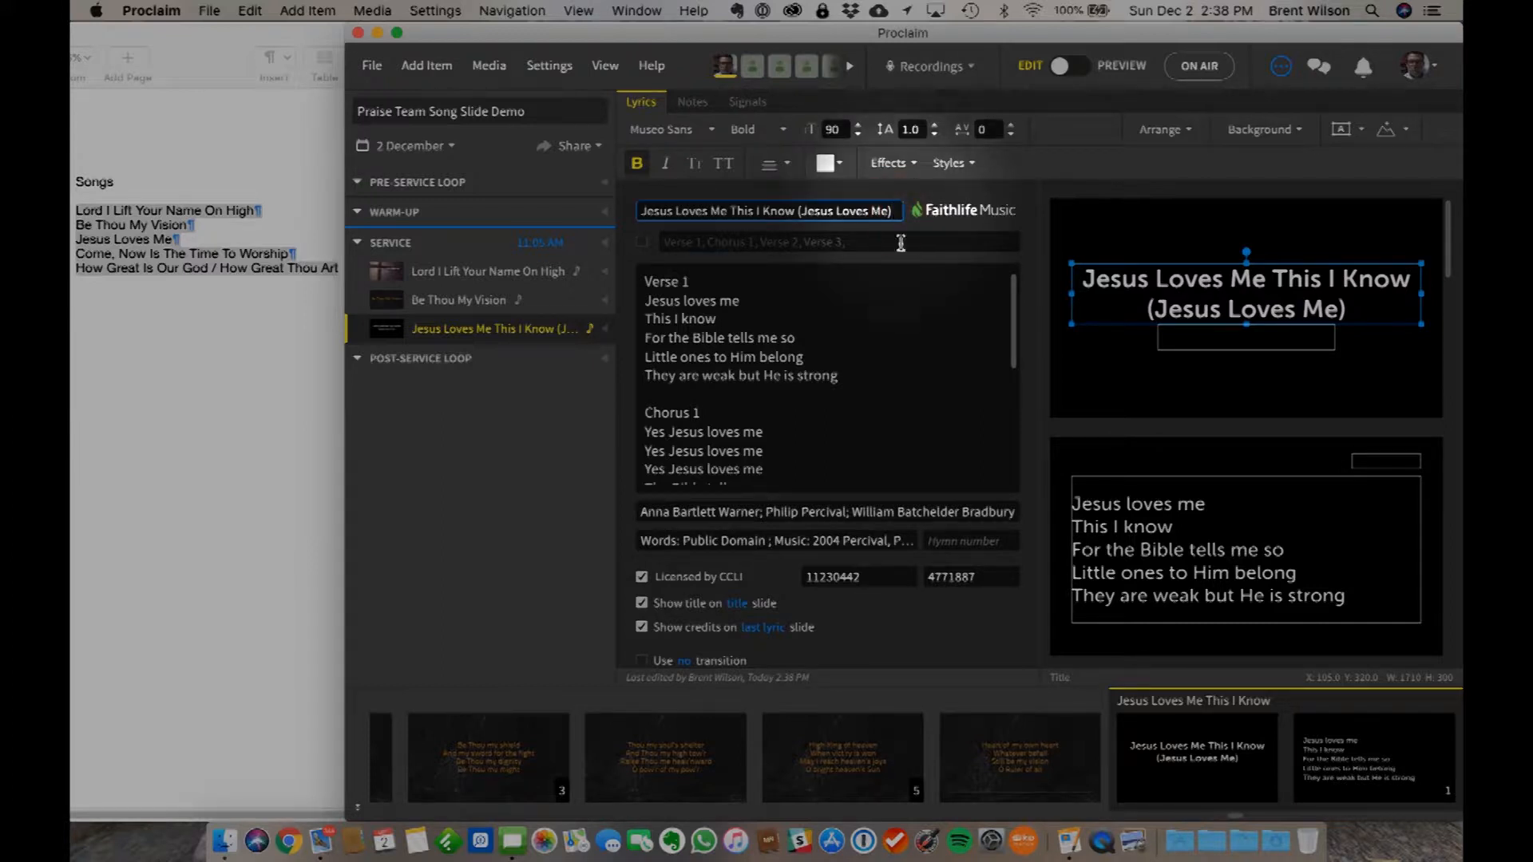
- Shorten the imported song's title to Jesus Loves Me This I Know, keeping its current lyrics
key("BackSpace")
key("BackSpace")
key("BackSpace")
key("BackSpace")
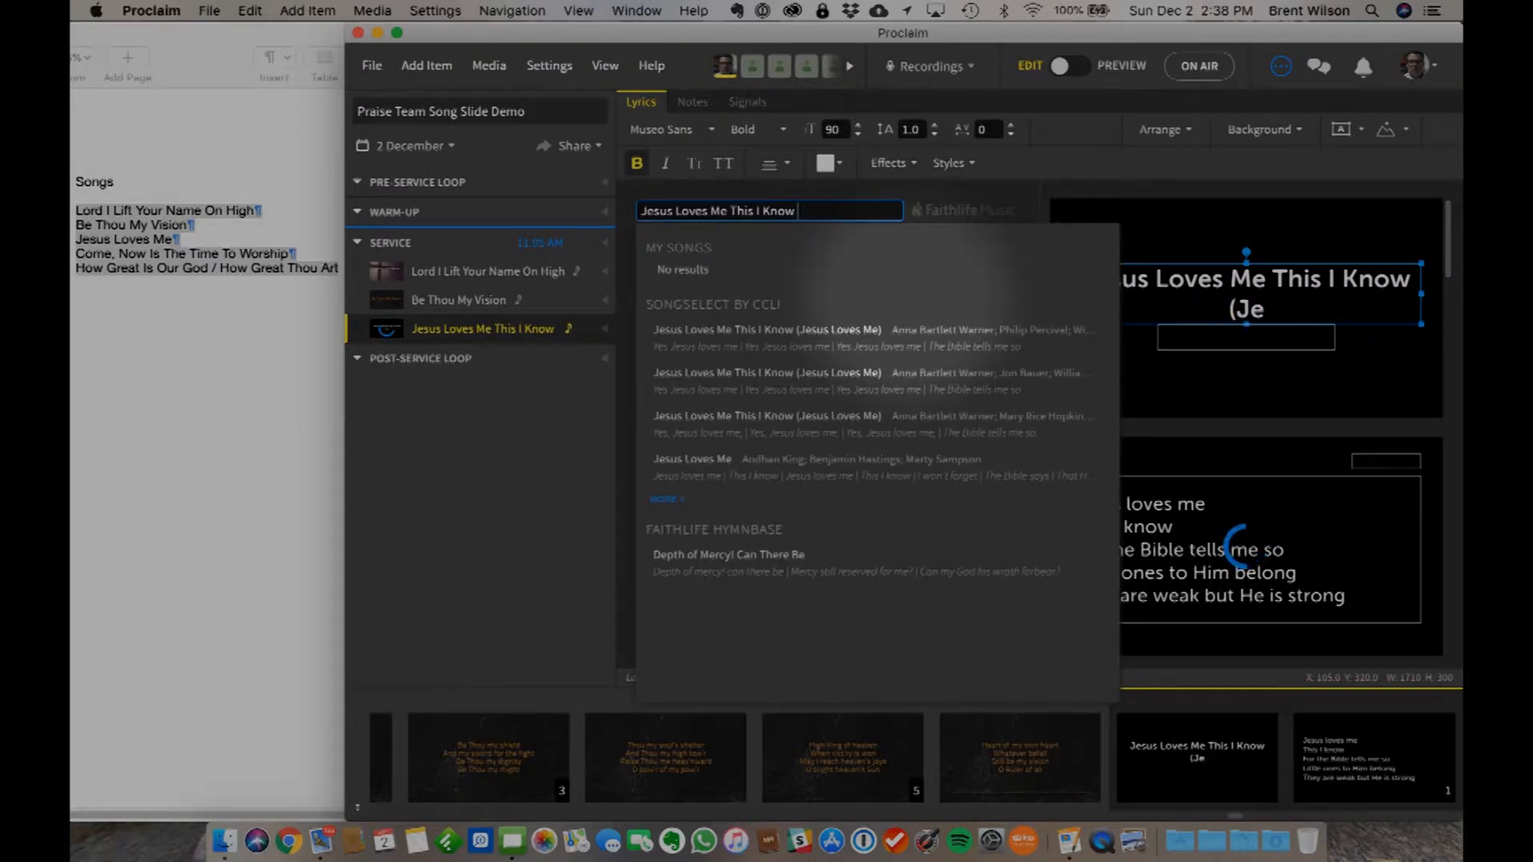
key("BackSpace")
key("BackSpace")
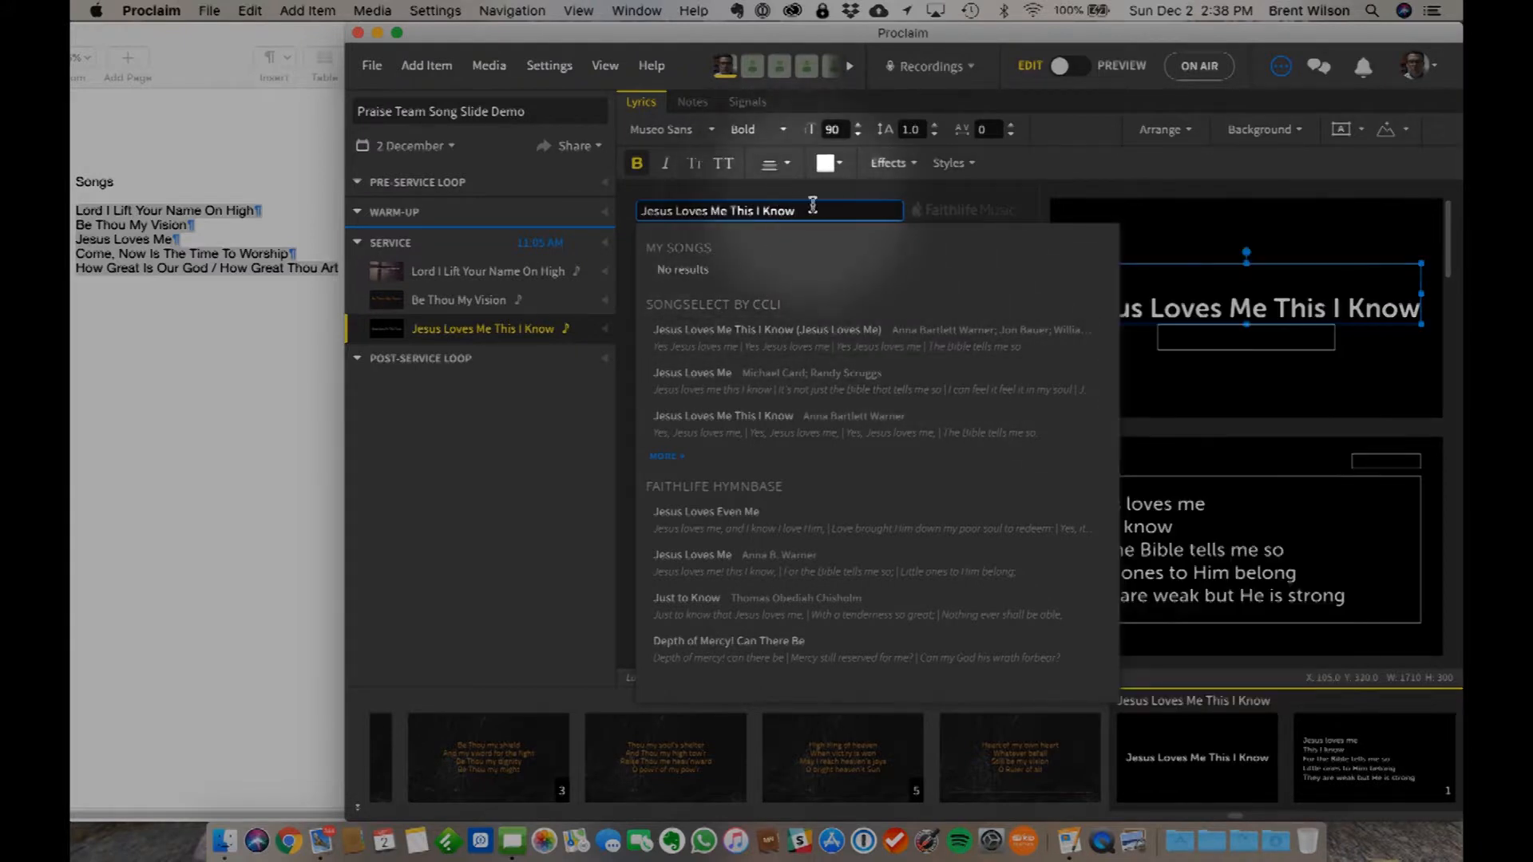
left_click(868, 198)
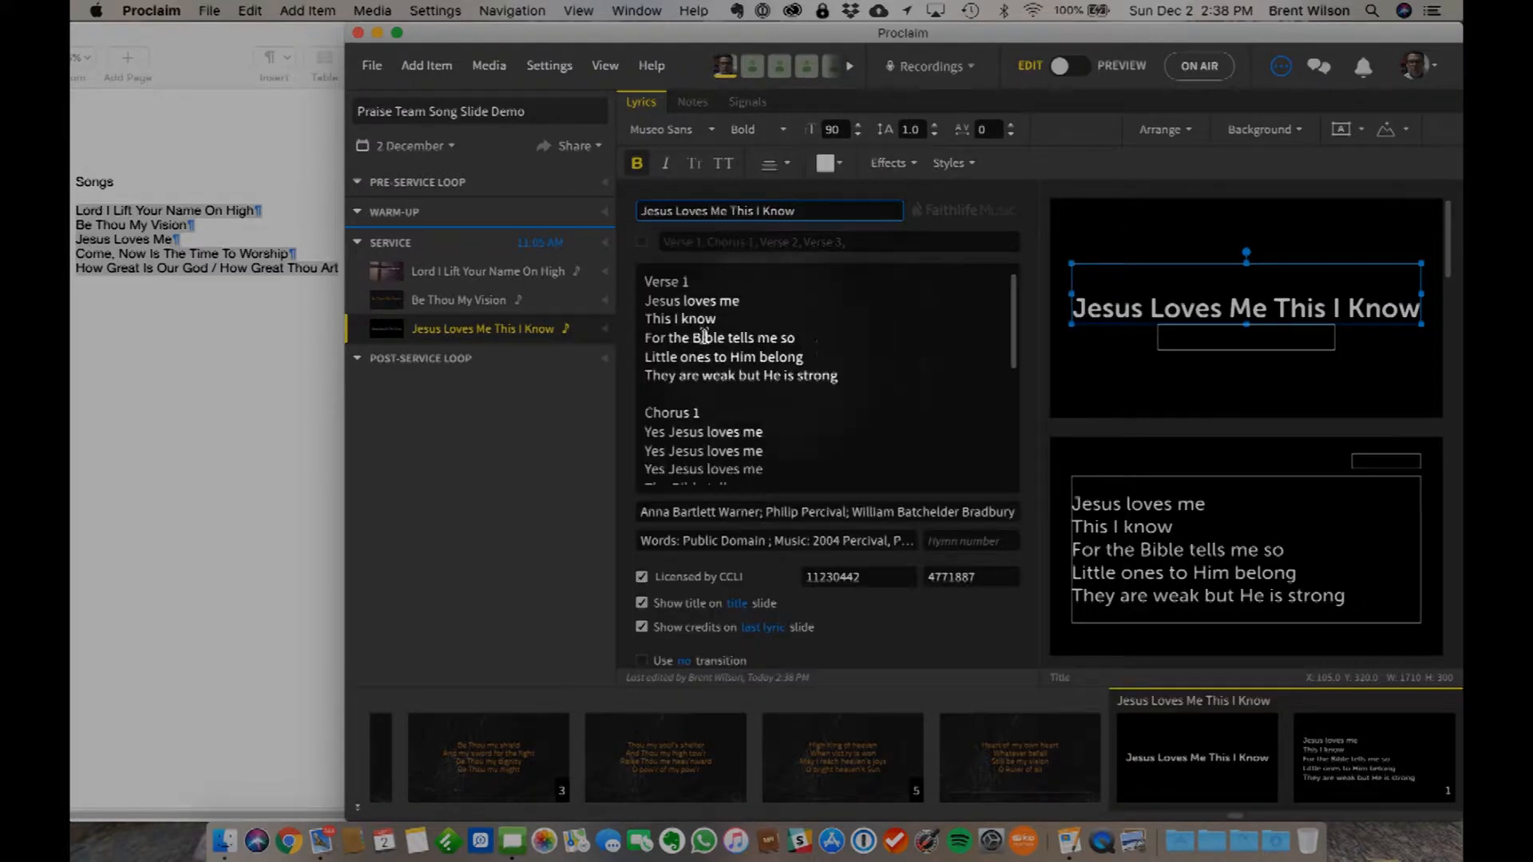
- Enable the song's custom verse order and set it to Verse 1, Chorus 1, Verse 2, Chorus 1, Verse 3, Chorus 1
scroll(832, 397, "down", 5)
scroll(831, 396, "up", 3)
scroll(832, 397, "up", 4)
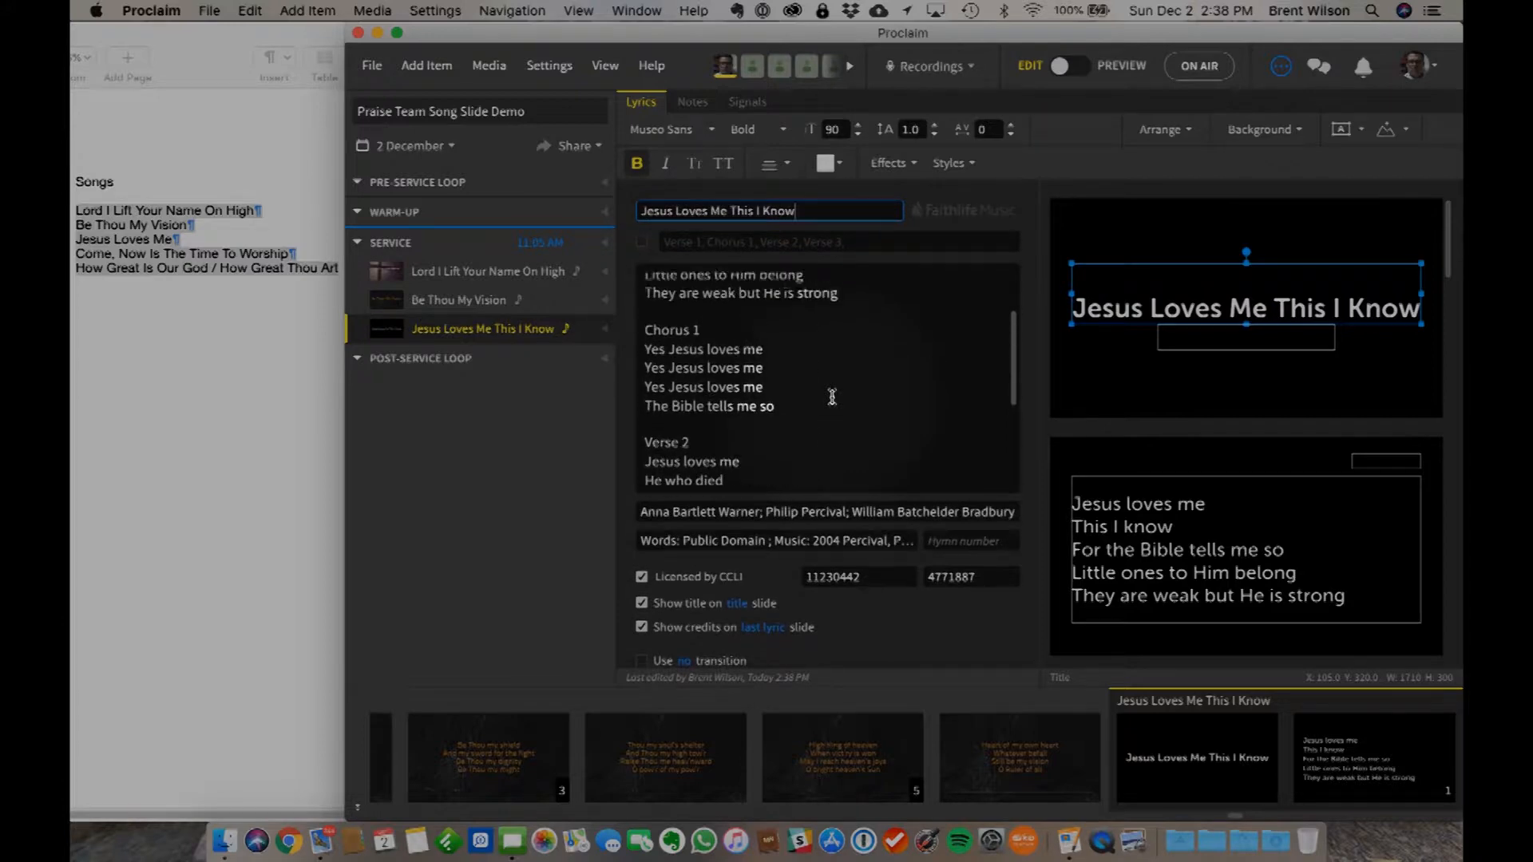
left_click(642, 244)
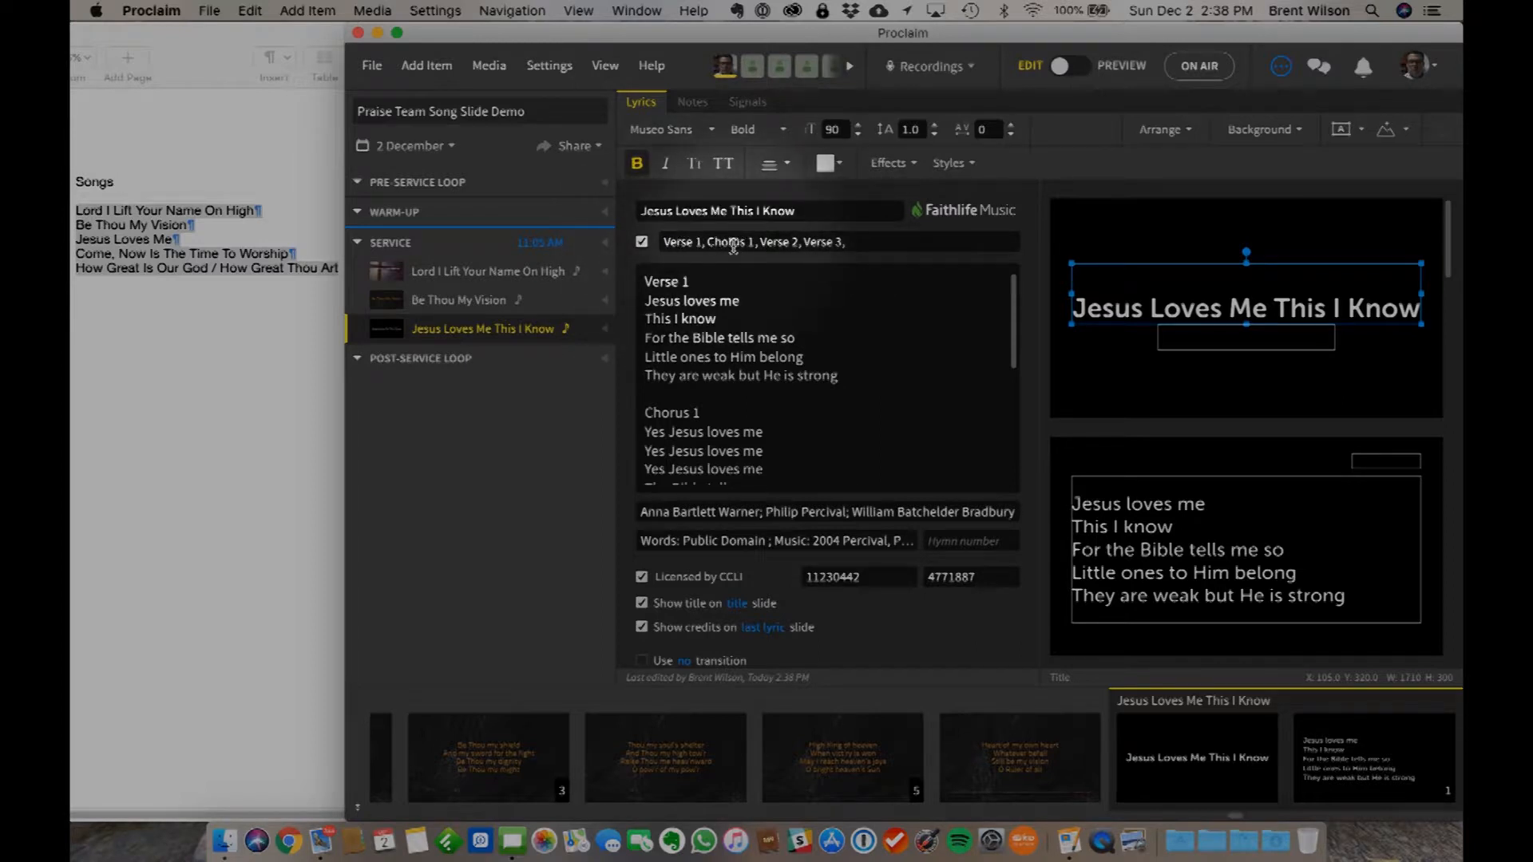
left_click(802, 243)
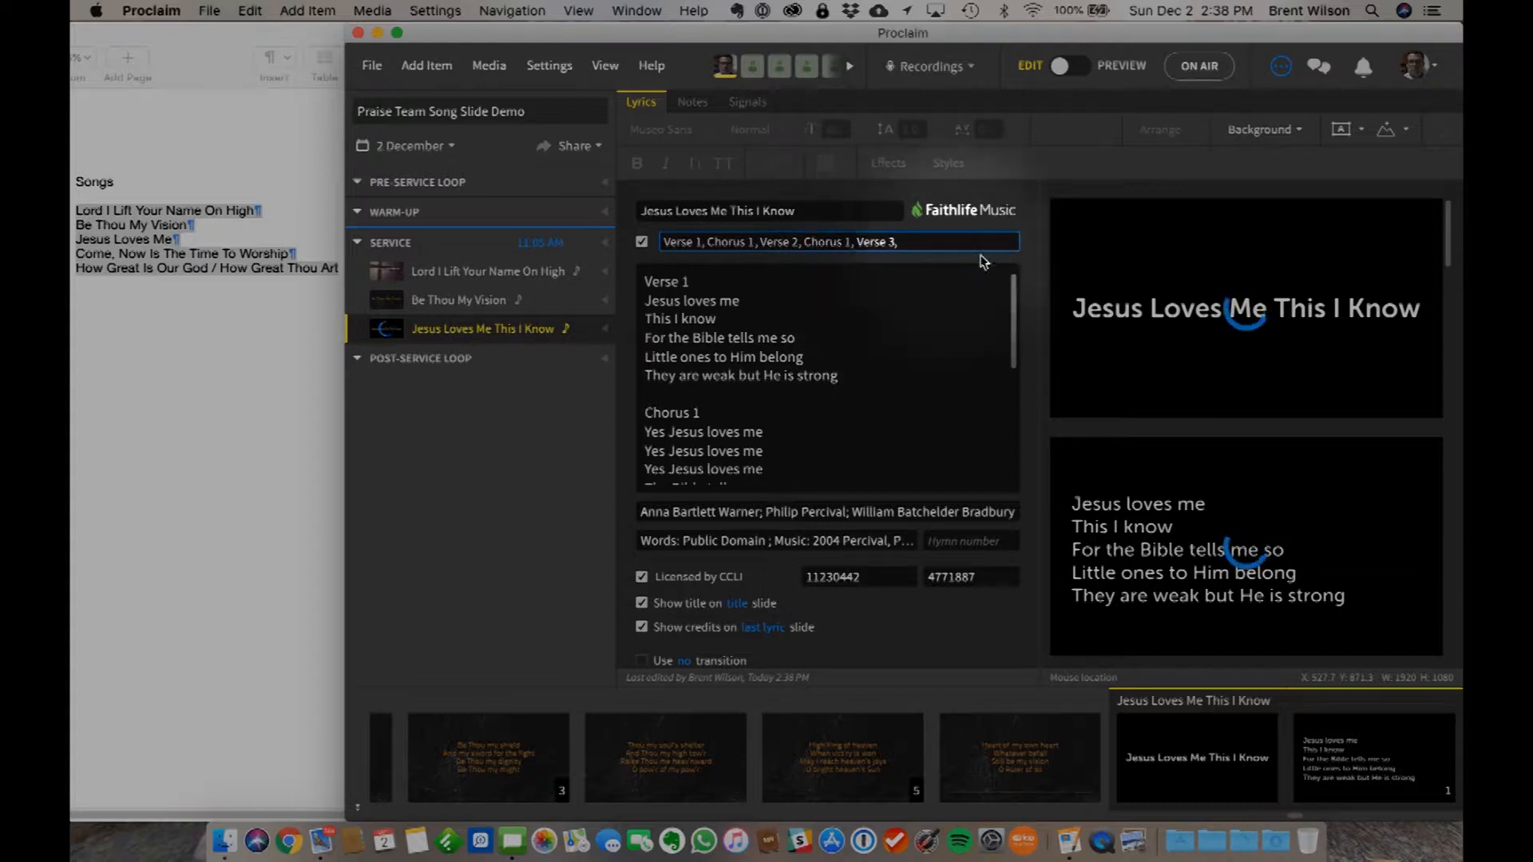
left_click(938, 242)
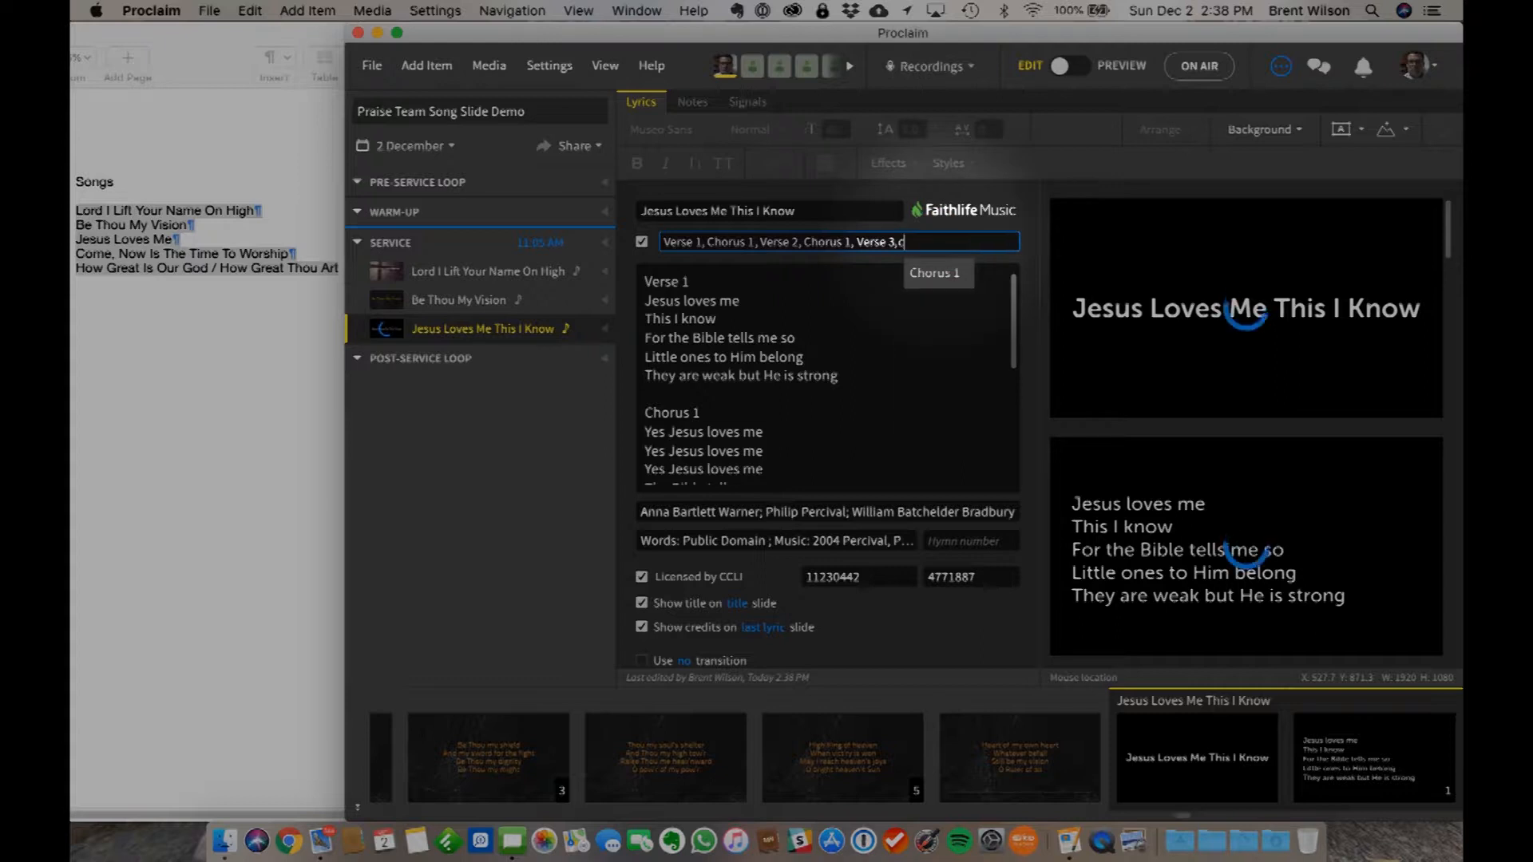
left_click(941, 276)
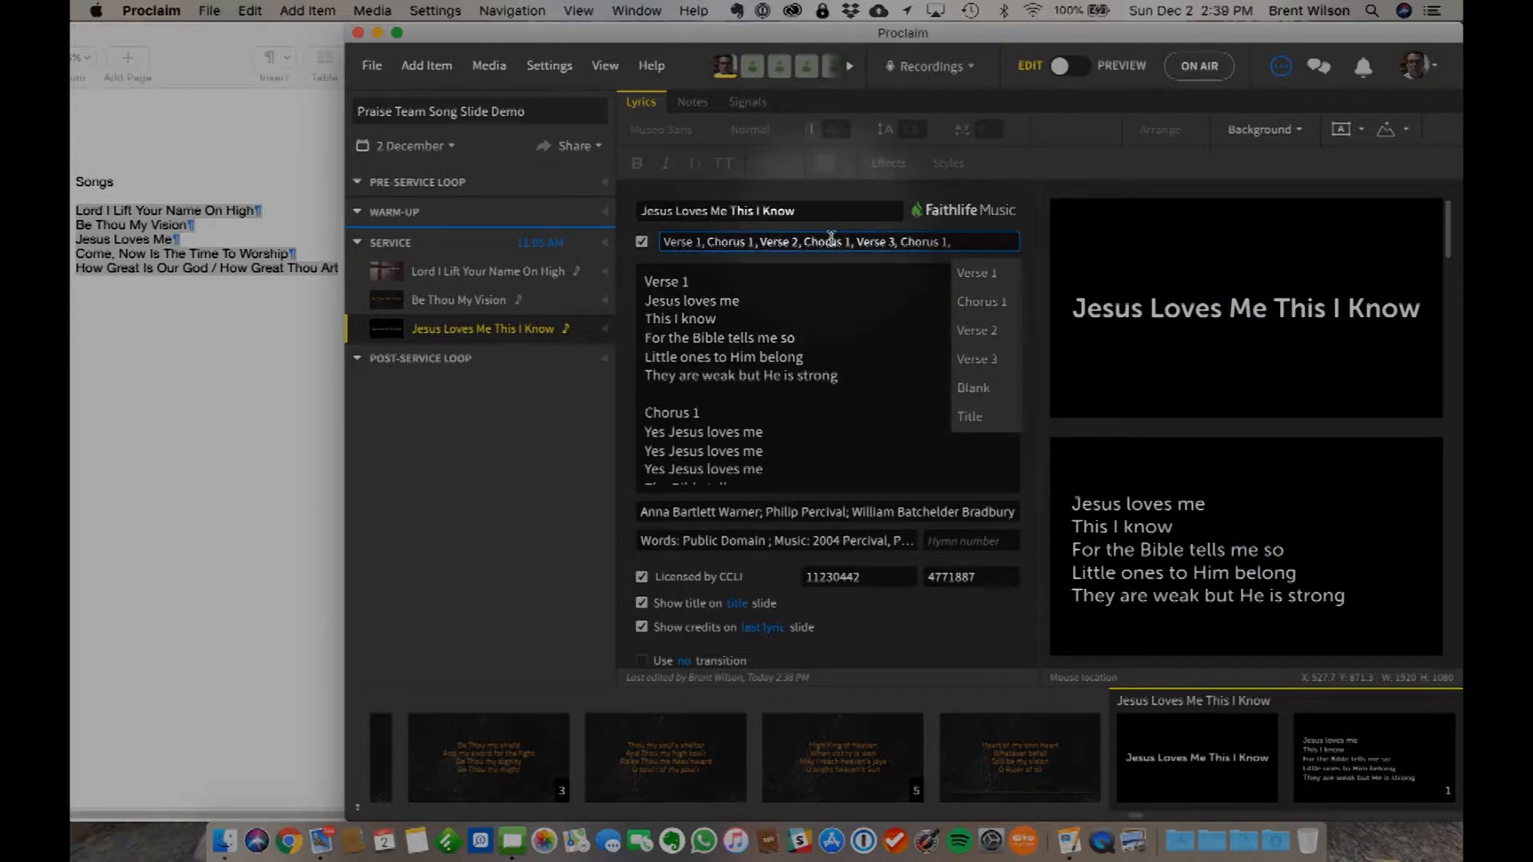
left_click(896, 325)
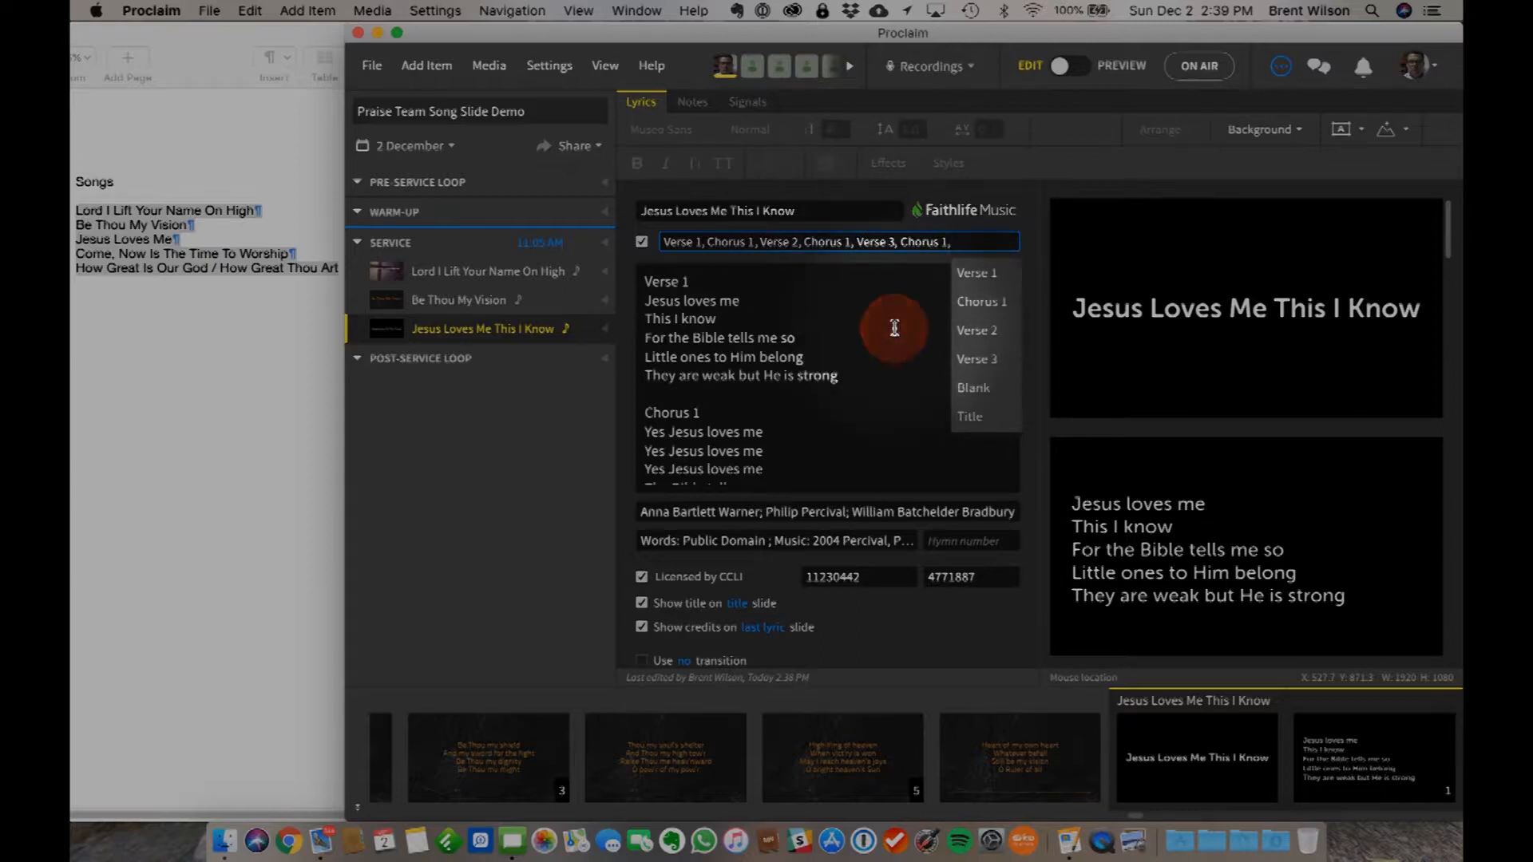
- Check the lyrics and slides of Jesus Loves Me This I Know against its custom verse order
scroll(663, 344, "down", 3)
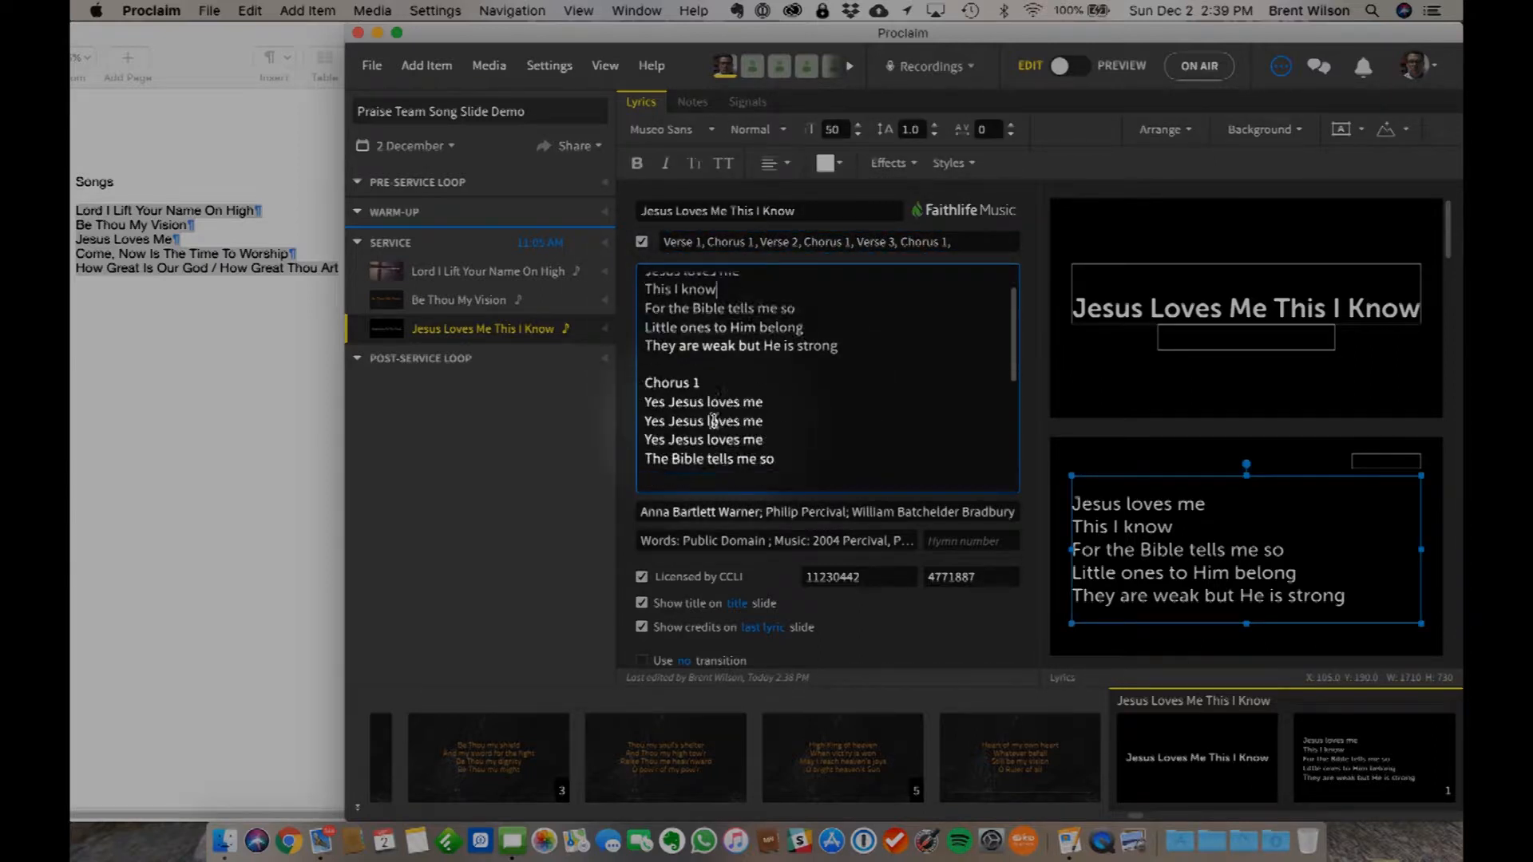
left_click_drag(649, 364, 779, 435)
scroll(779, 434, "down", 5)
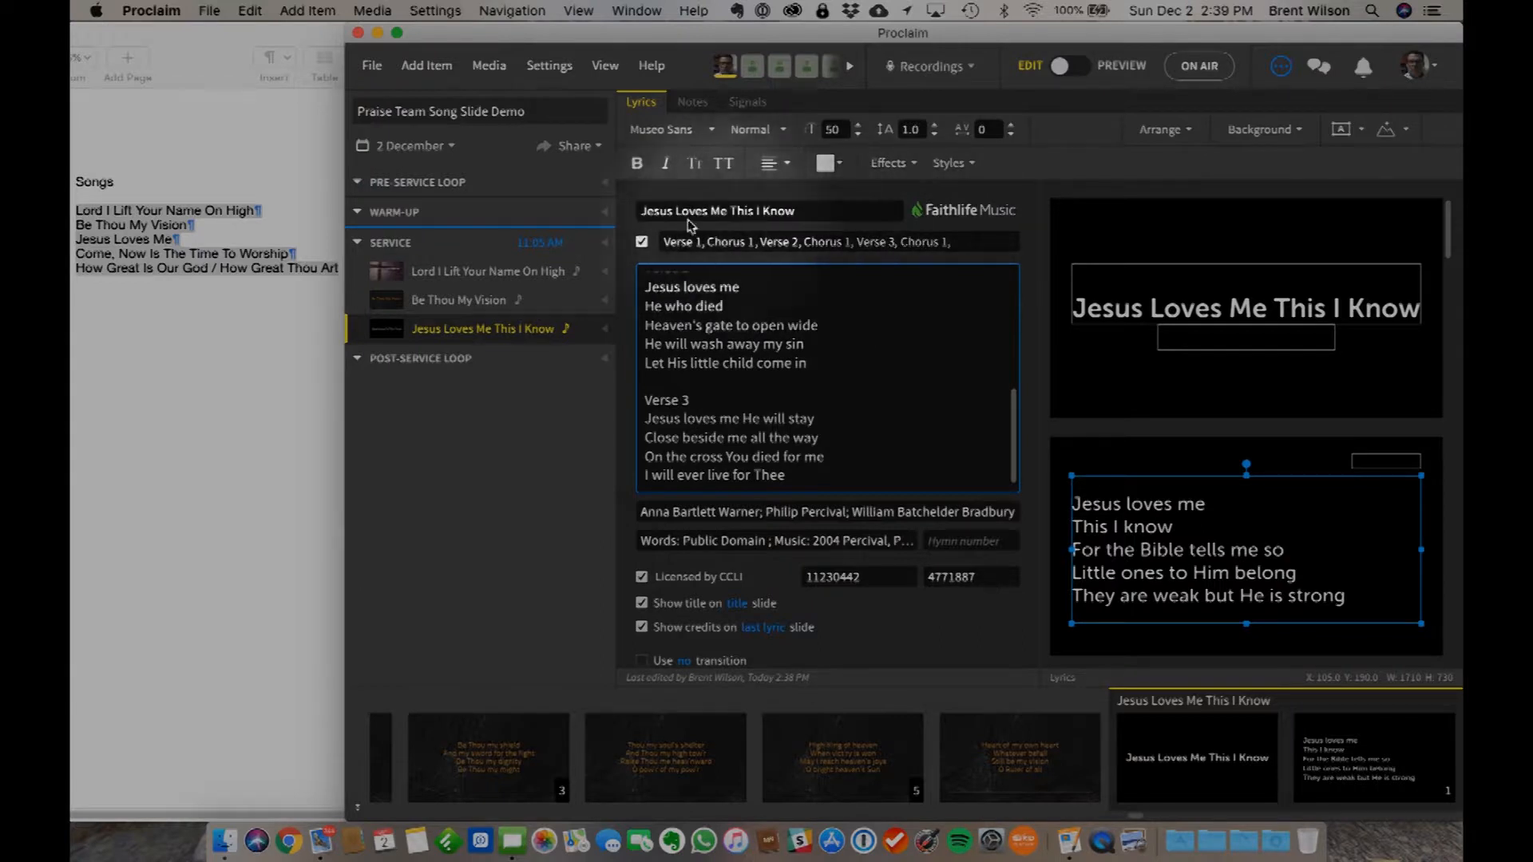
scroll(834, 345, "up", 5)
scroll(837, 348, "up", 1)
left_click(837, 355)
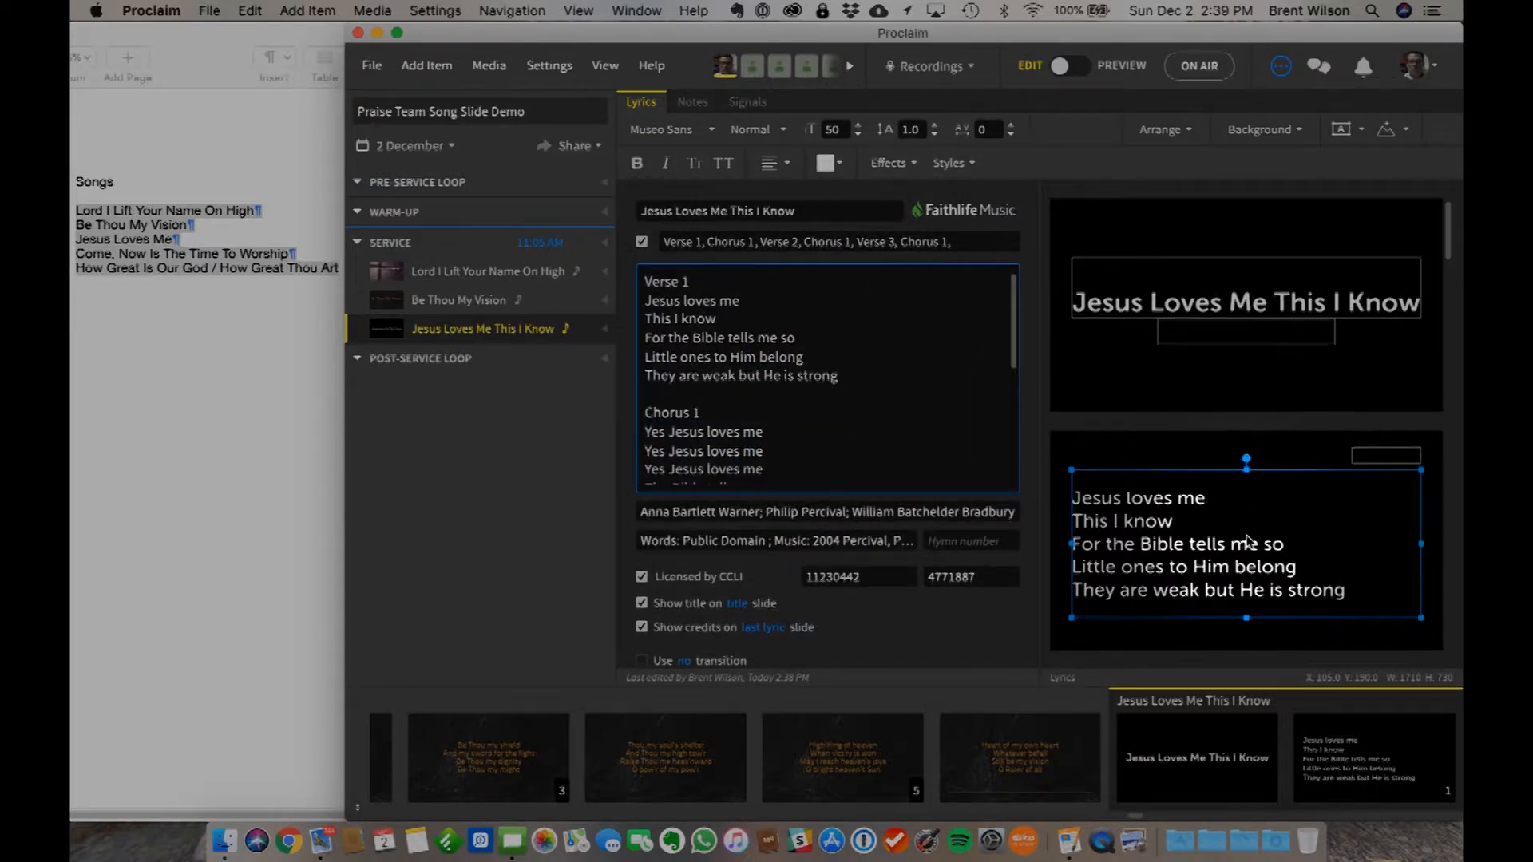
scroll(1219, 522, "down", 6)
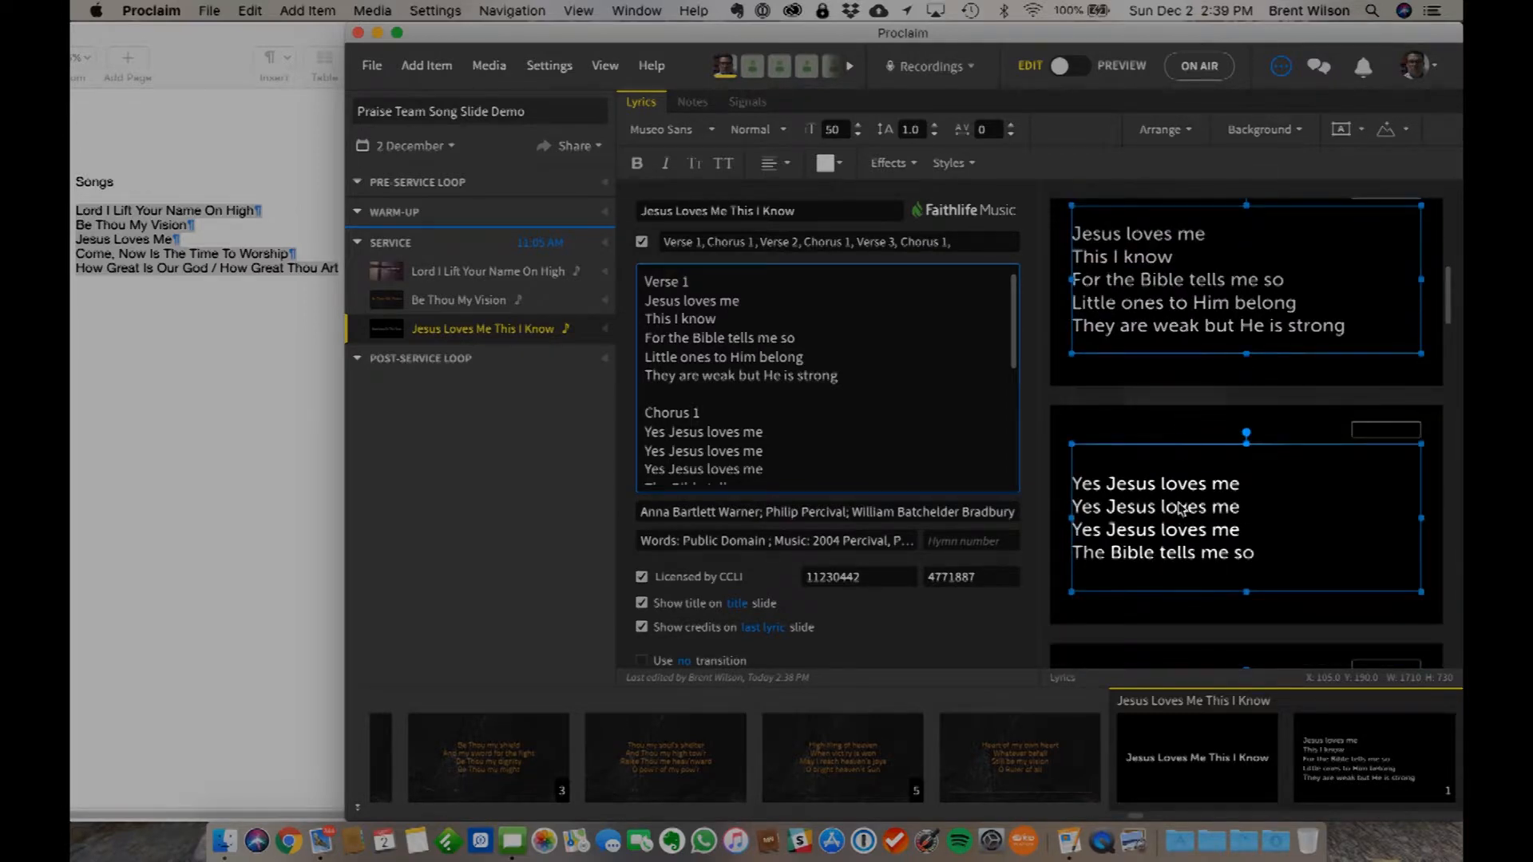
scroll(1177, 511, "down", 5)
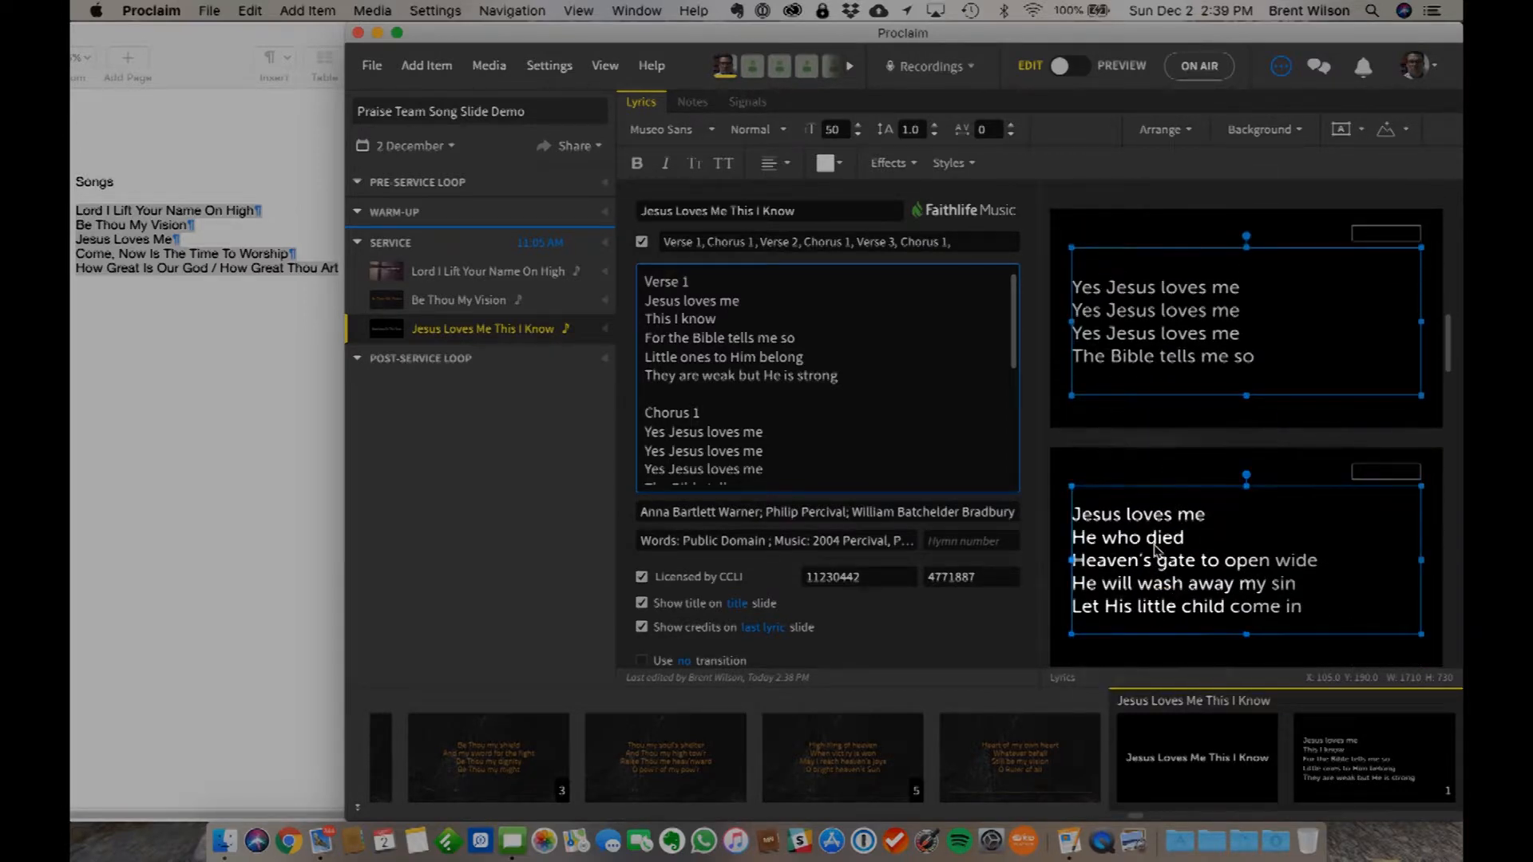
scroll(1155, 551, "down", 10)
scroll(1155, 551, "down", 5)
scroll(1155, 551, "up", 6)
scroll(1155, 551, "up", 5)
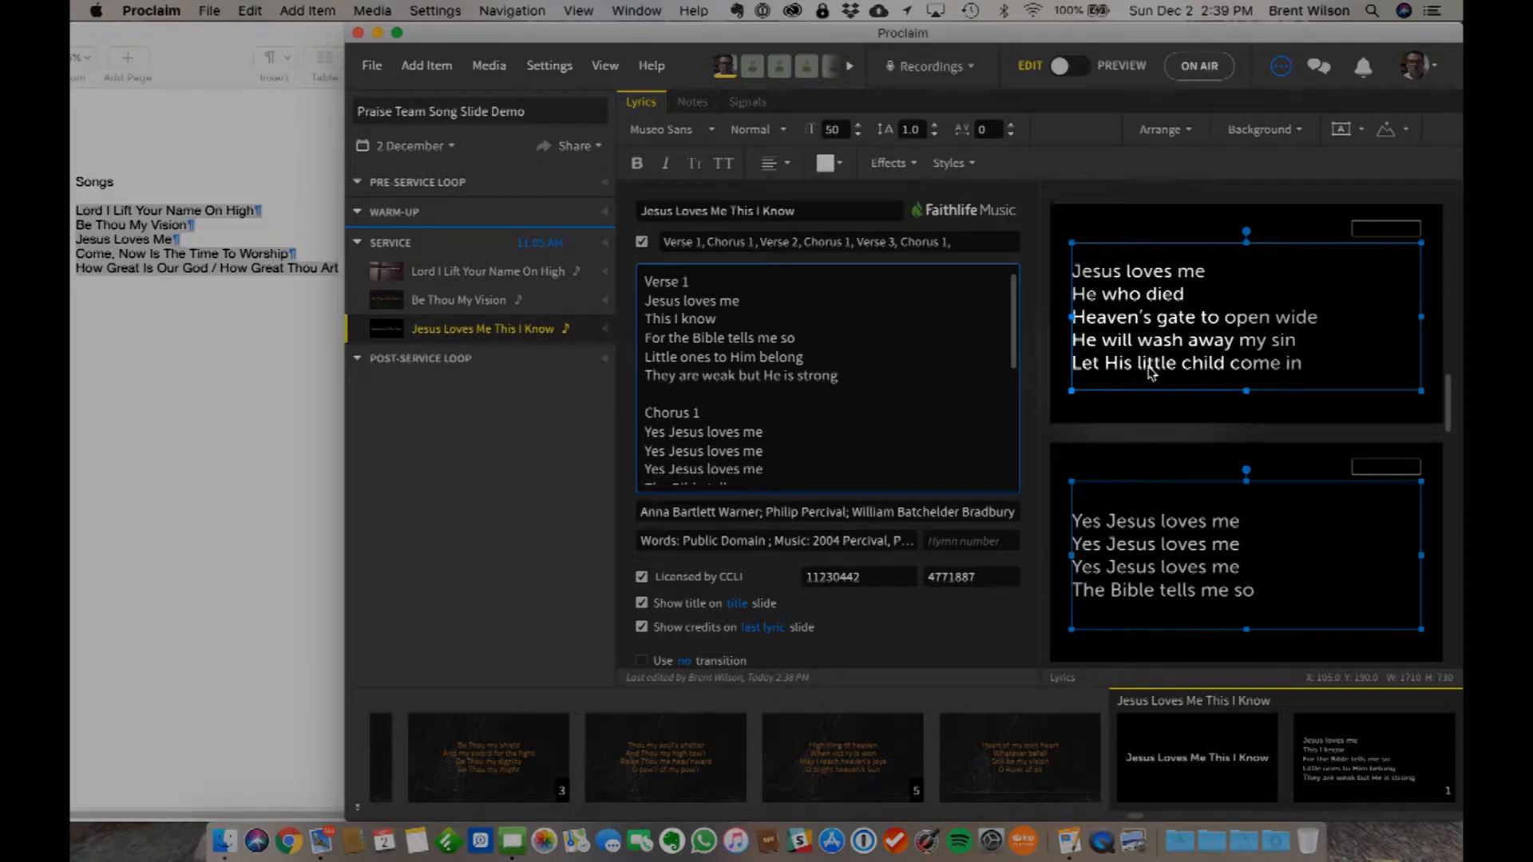
scroll(1150, 372, "up", 10)
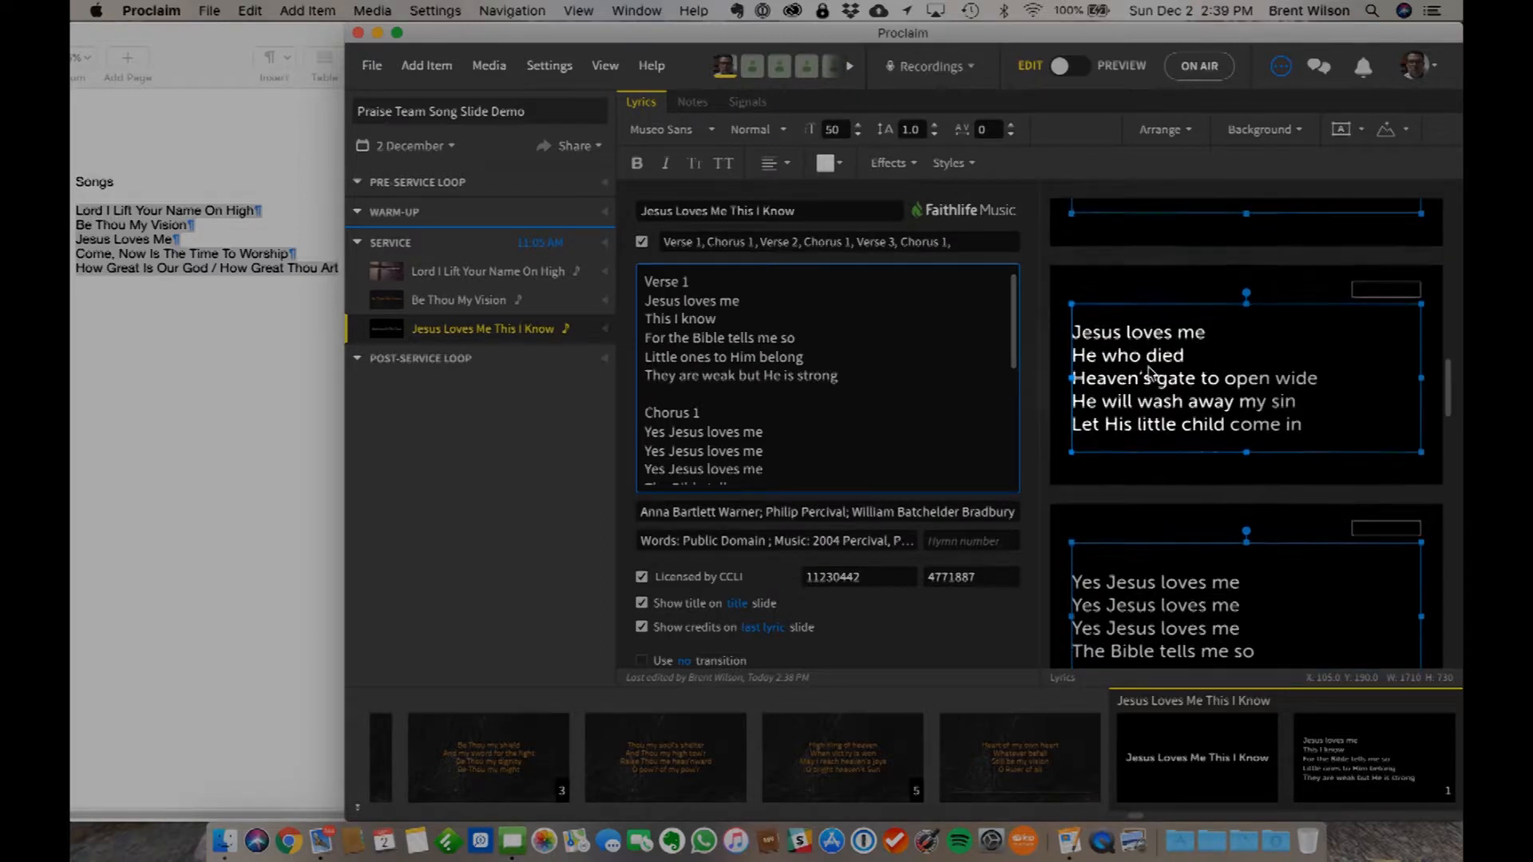
scroll(1150, 373, "up", 1)
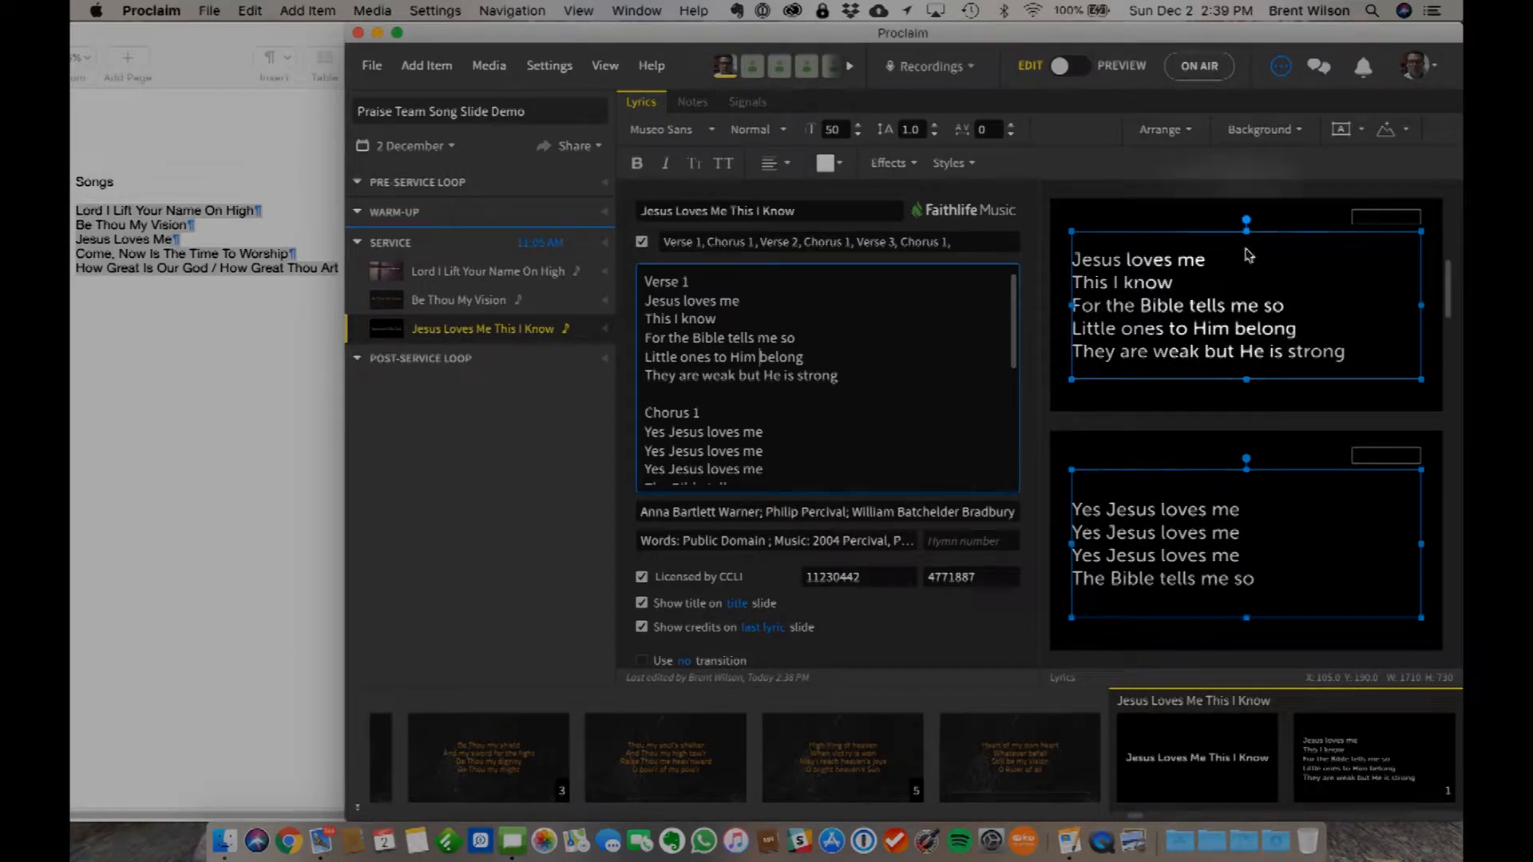
- Browse the background media for the song, searching the owned song designs for love
left_click(1258, 130)
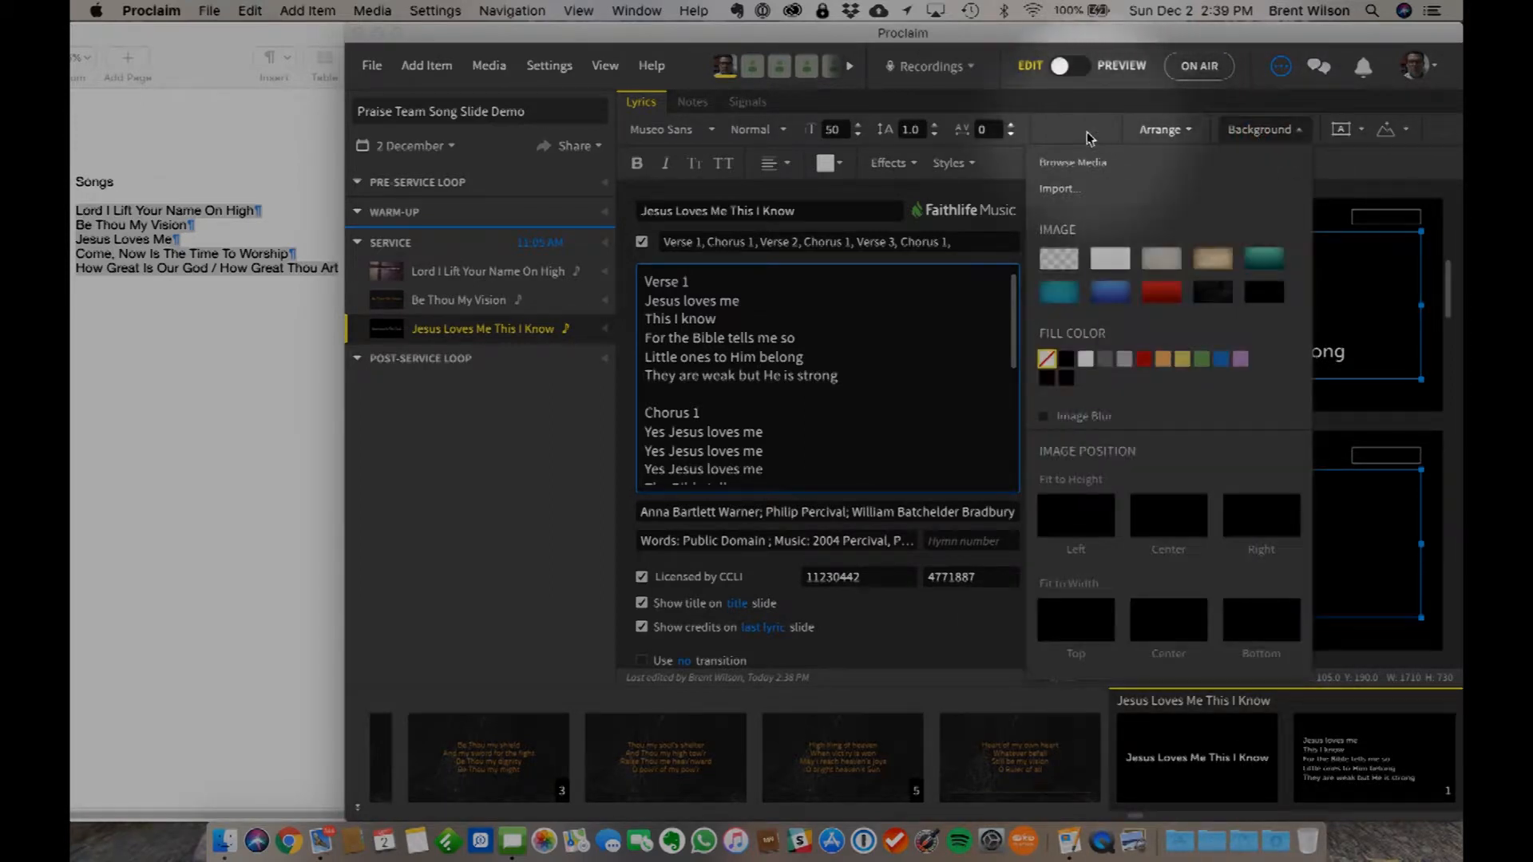
left_click(1073, 163)
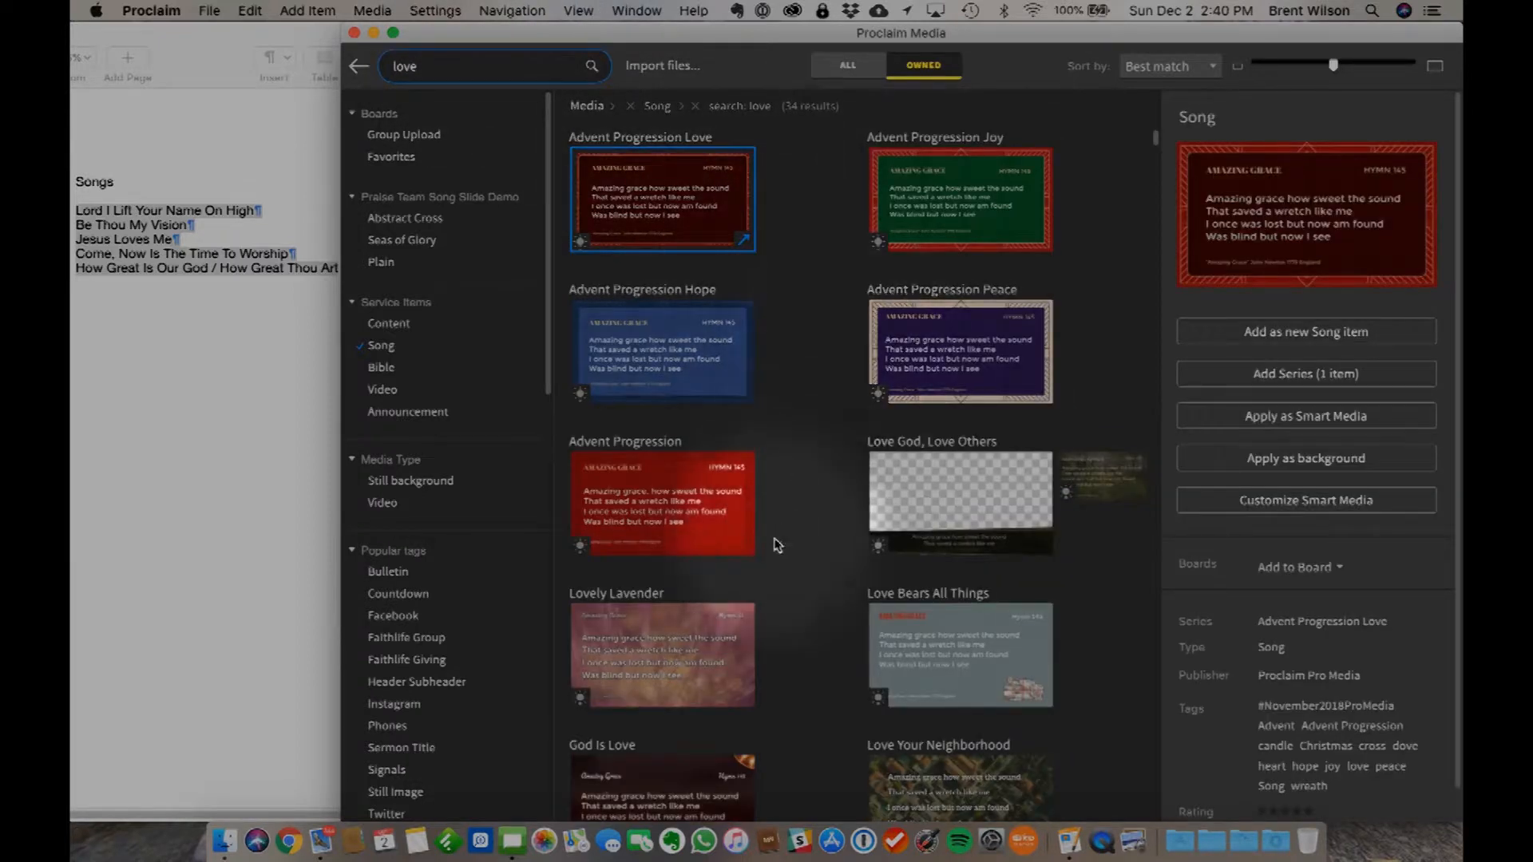
scroll(774, 543, "down", 2)
scroll(774, 546, "down", 8)
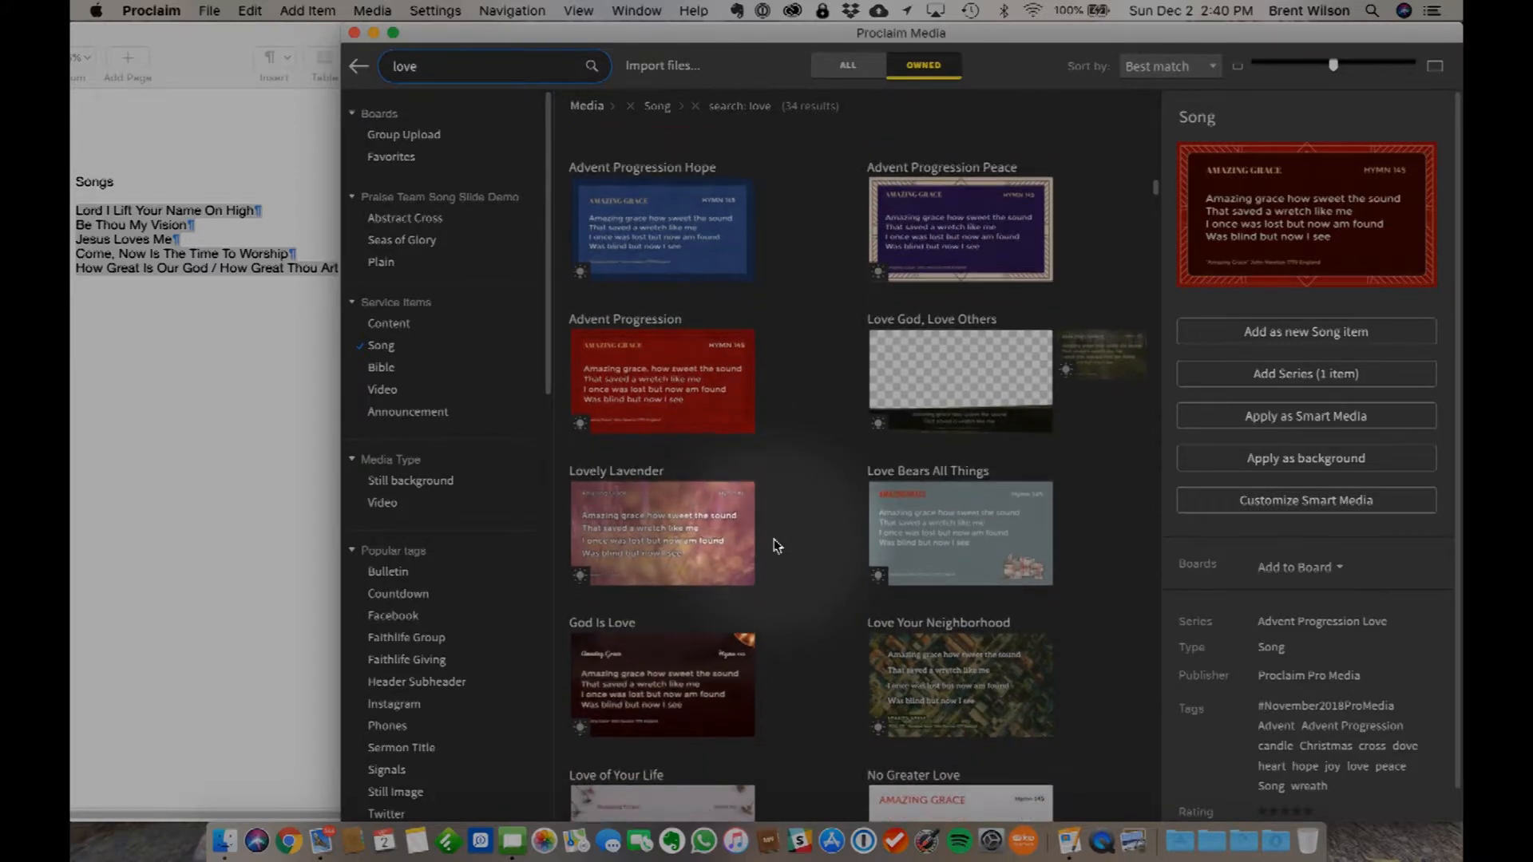
scroll(774, 546, "down", 4)
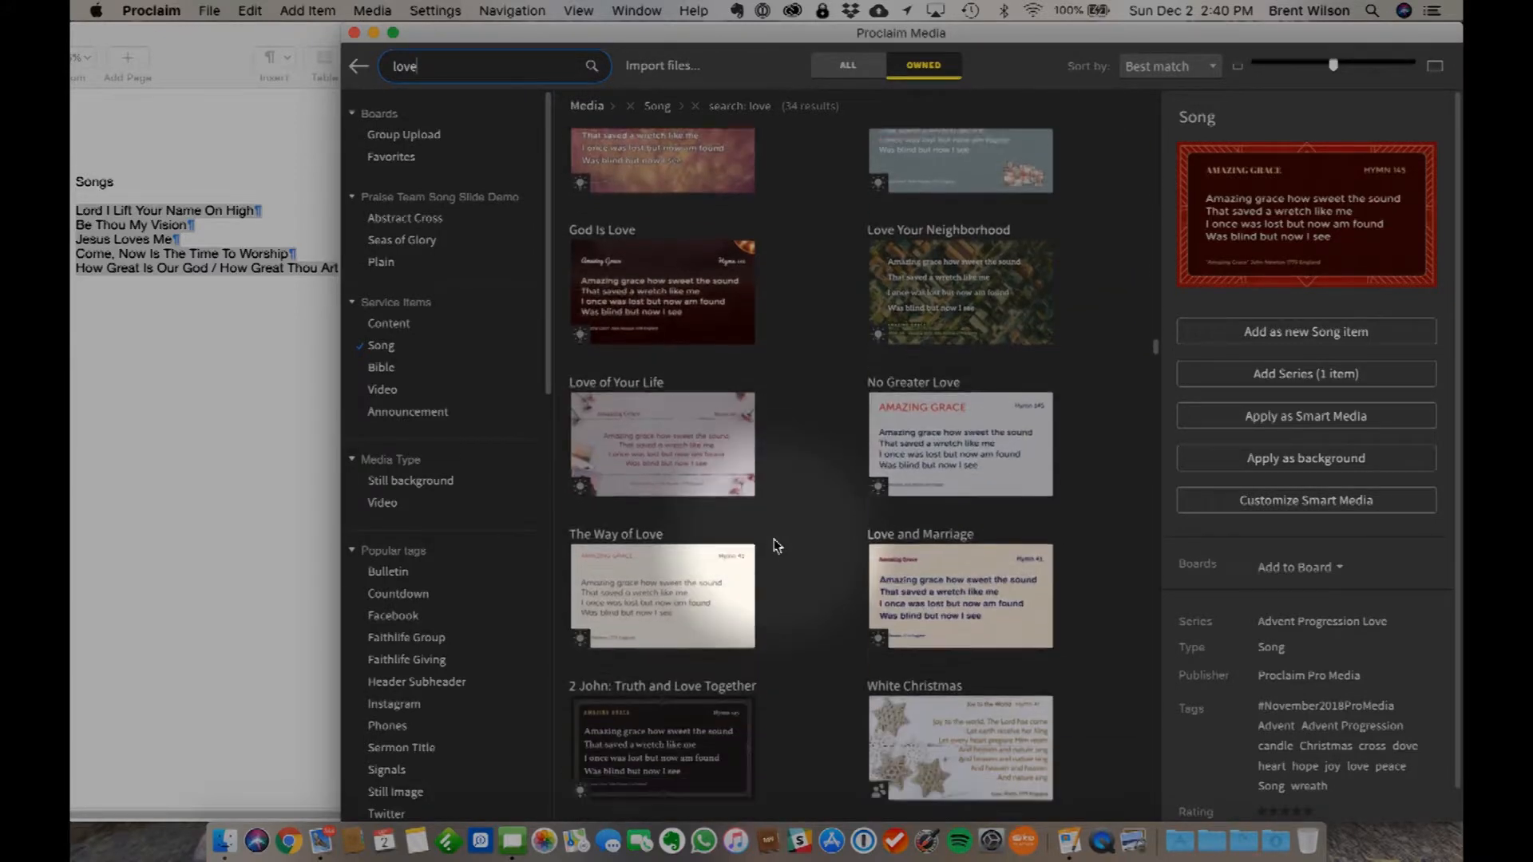
scroll(773, 546, "down", 8)
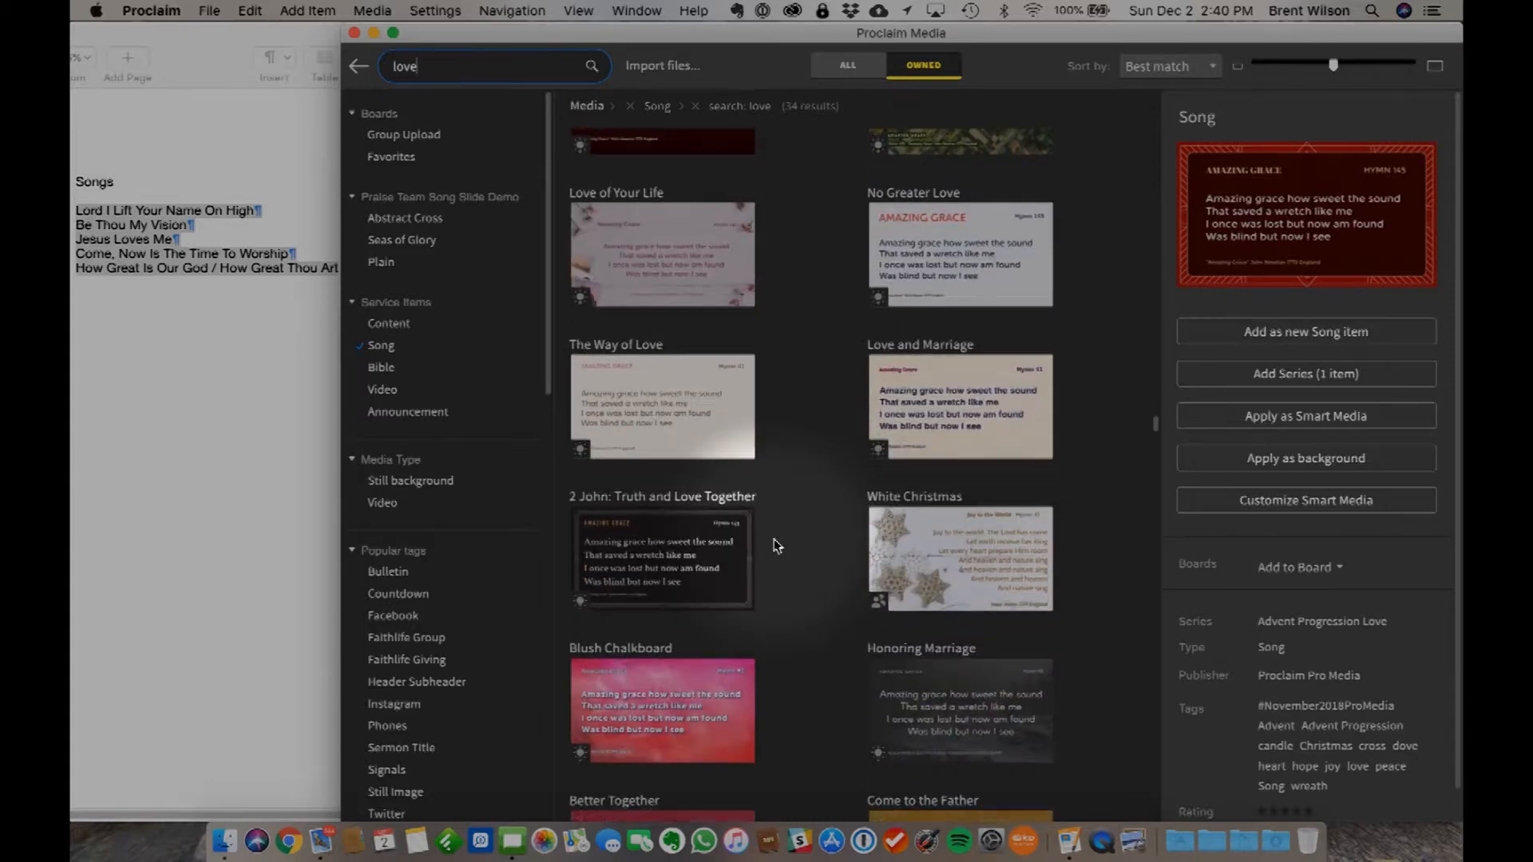
scroll(773, 546, "down", 1)
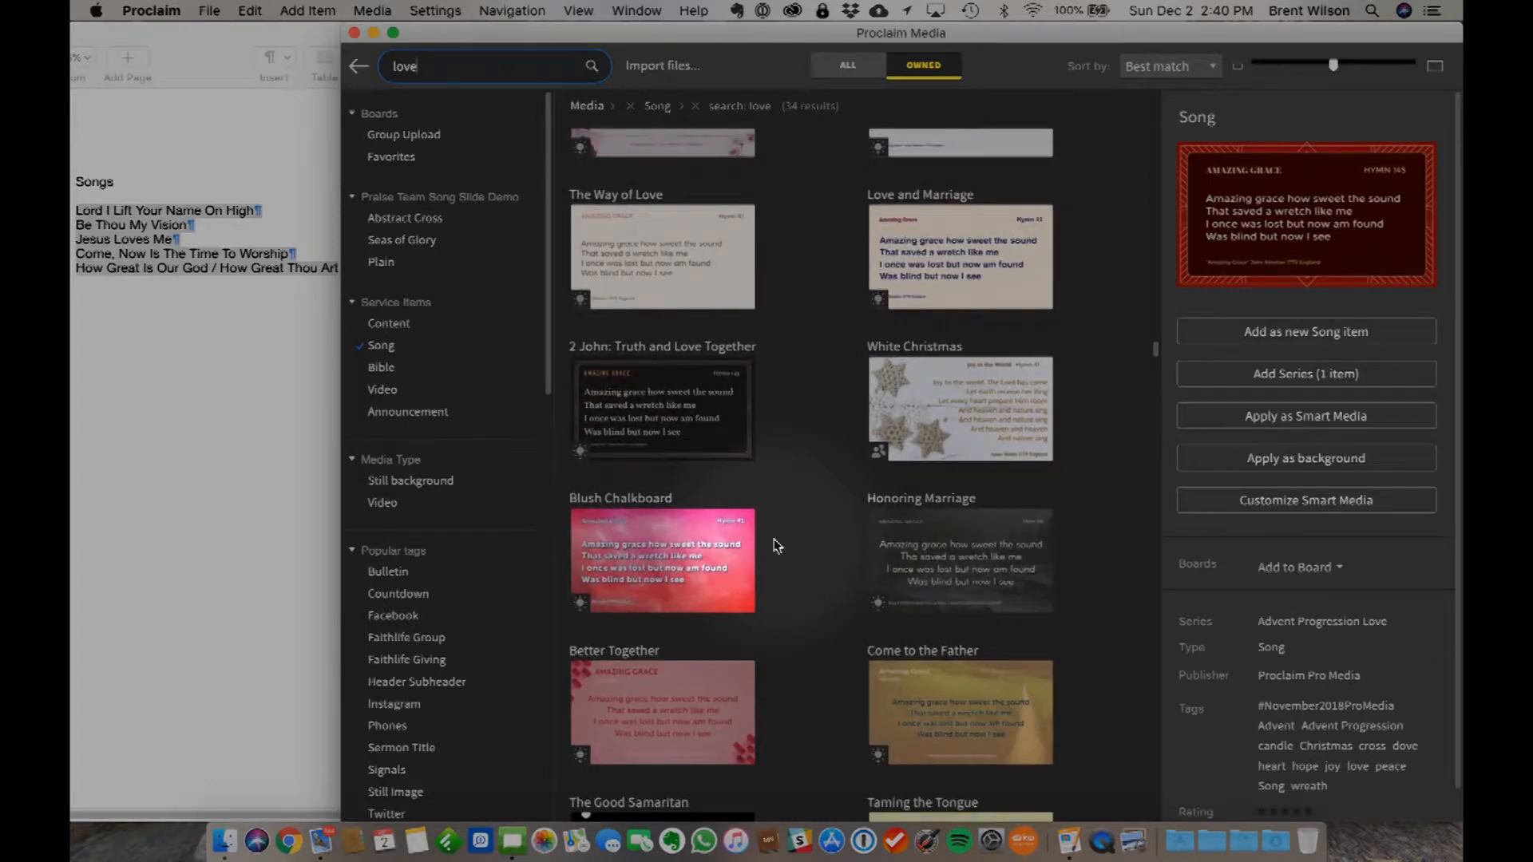
- Apply the motion version of the Desert Valentine's Day design to Jesus Loves Me This I Know as Smart Media
left_click(704, 664)
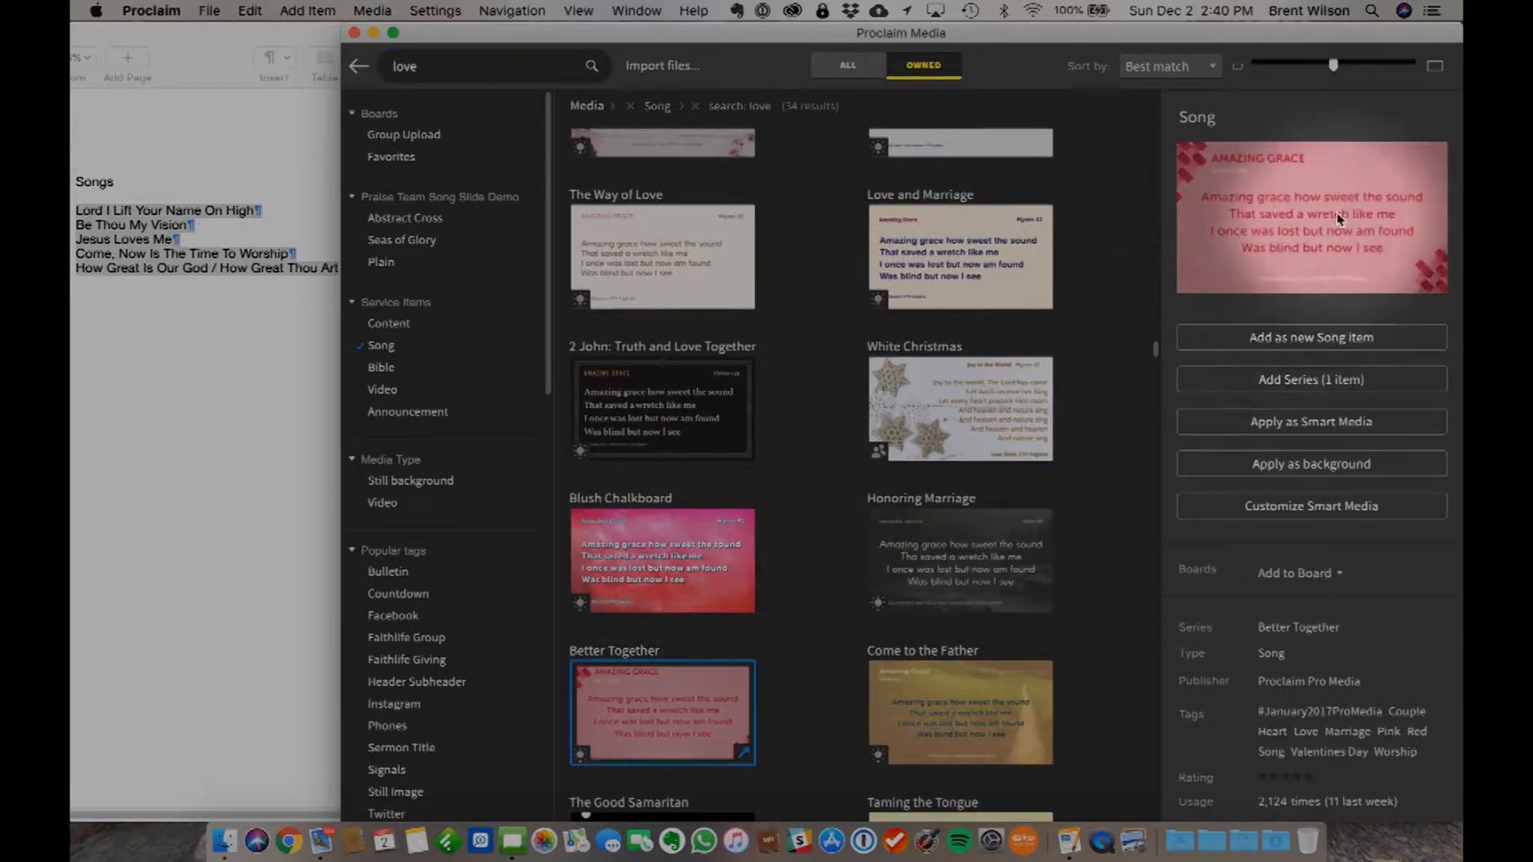
scroll(1120, 359, "down", 4)
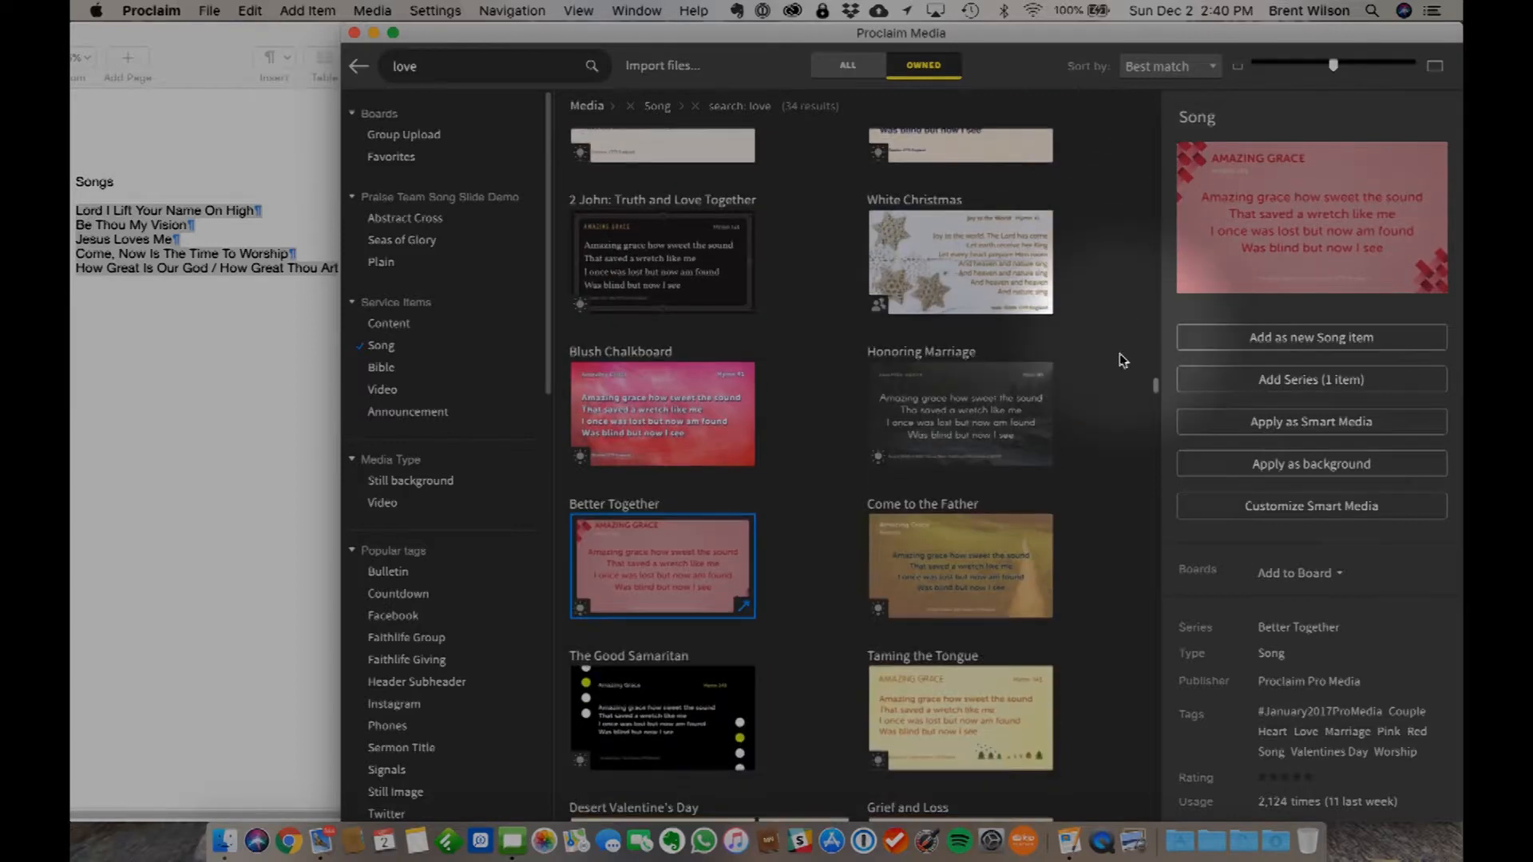
scroll(822, 500, "down", 6)
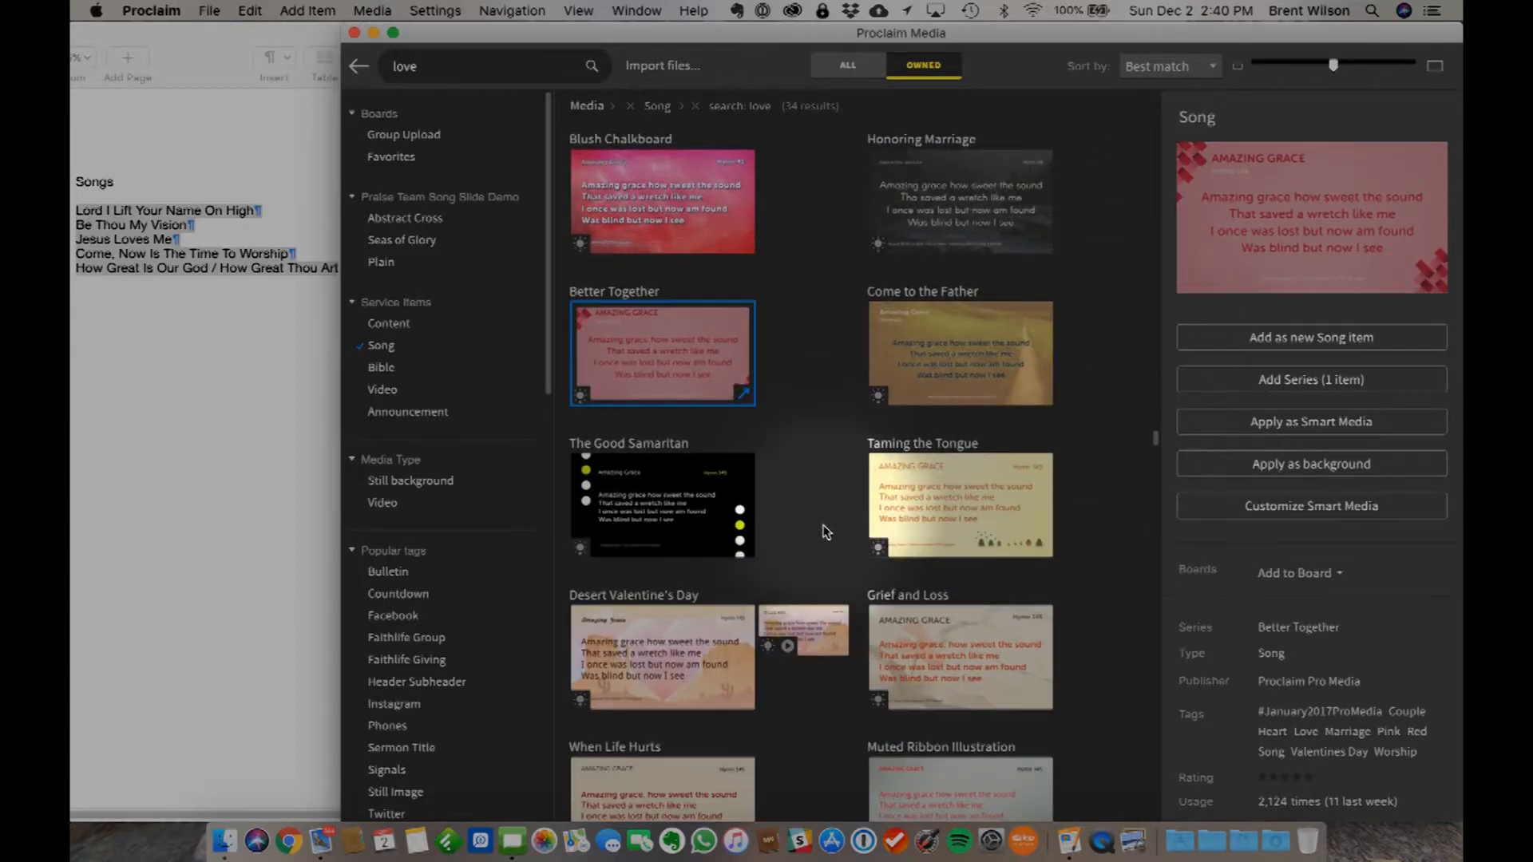
left_click(818, 638)
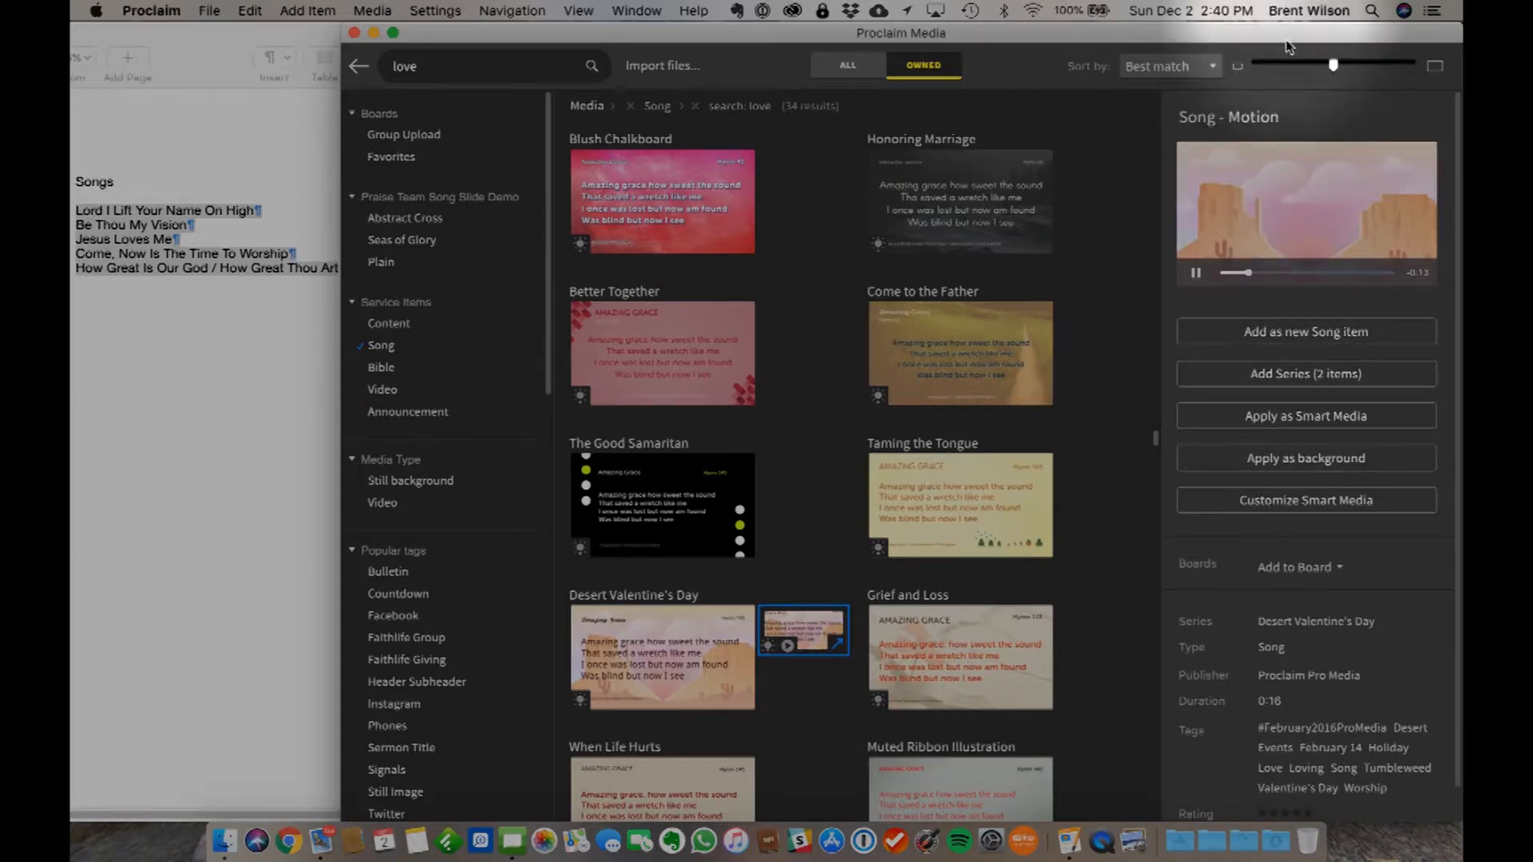
scroll(888, 629, "down", 5)
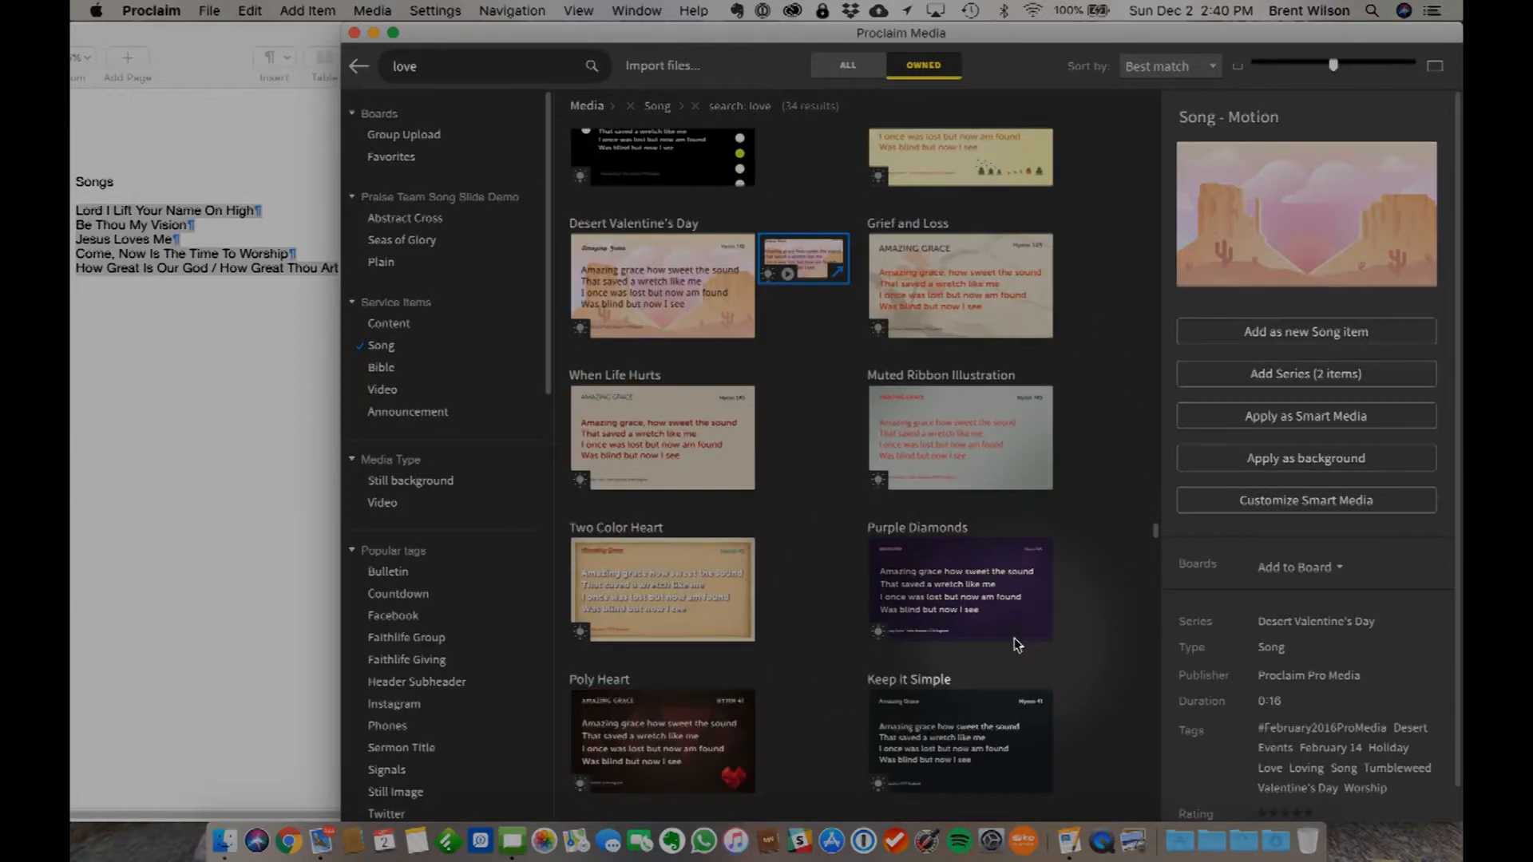
scroll(1013, 638, "down", 3)
scroll(746, 694, "down", 4)
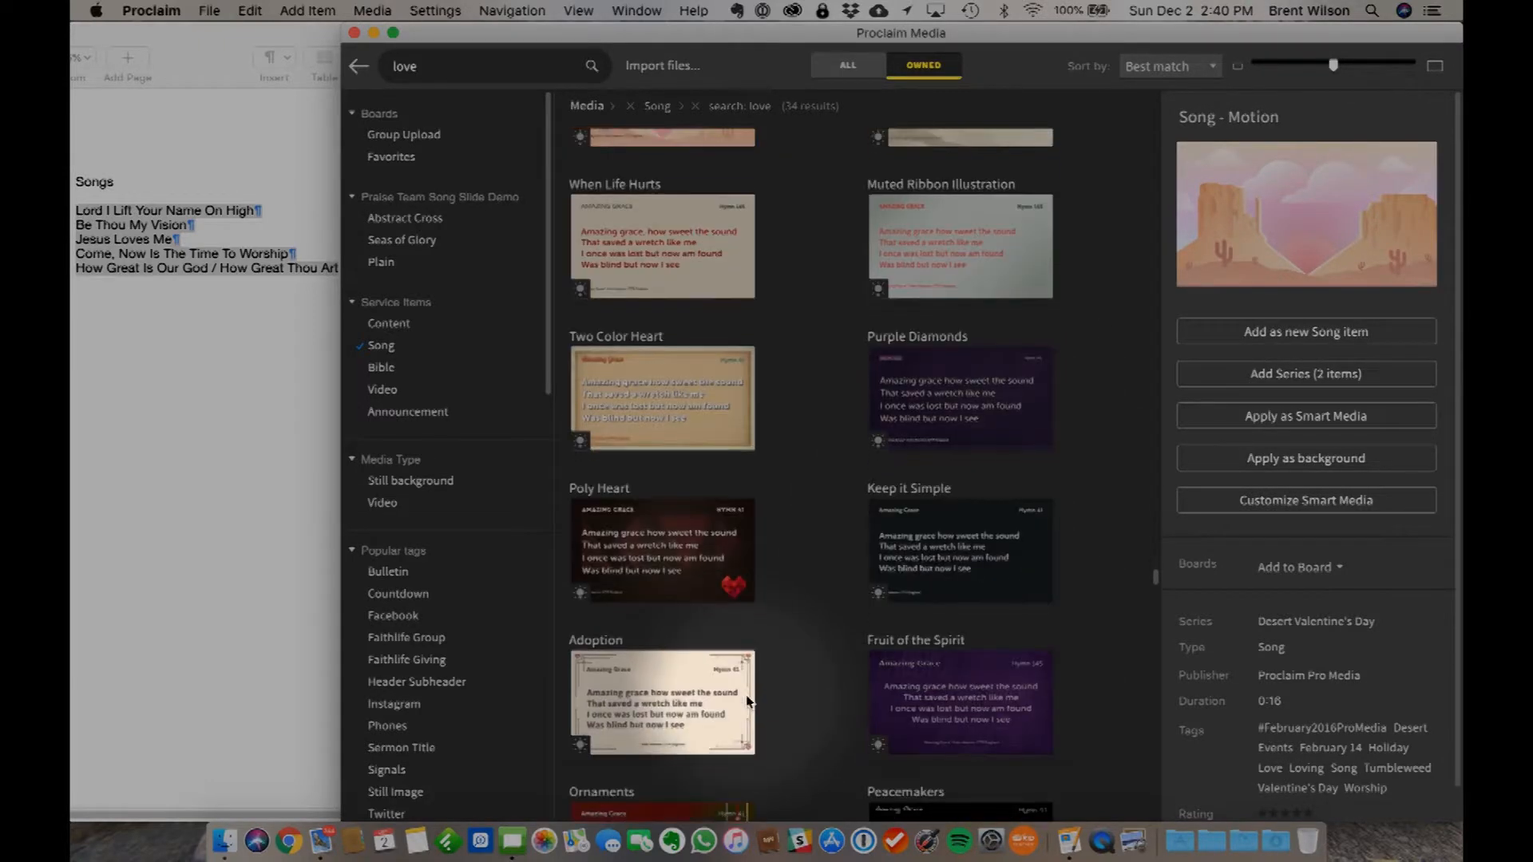
scroll(772, 744, "down", 6)
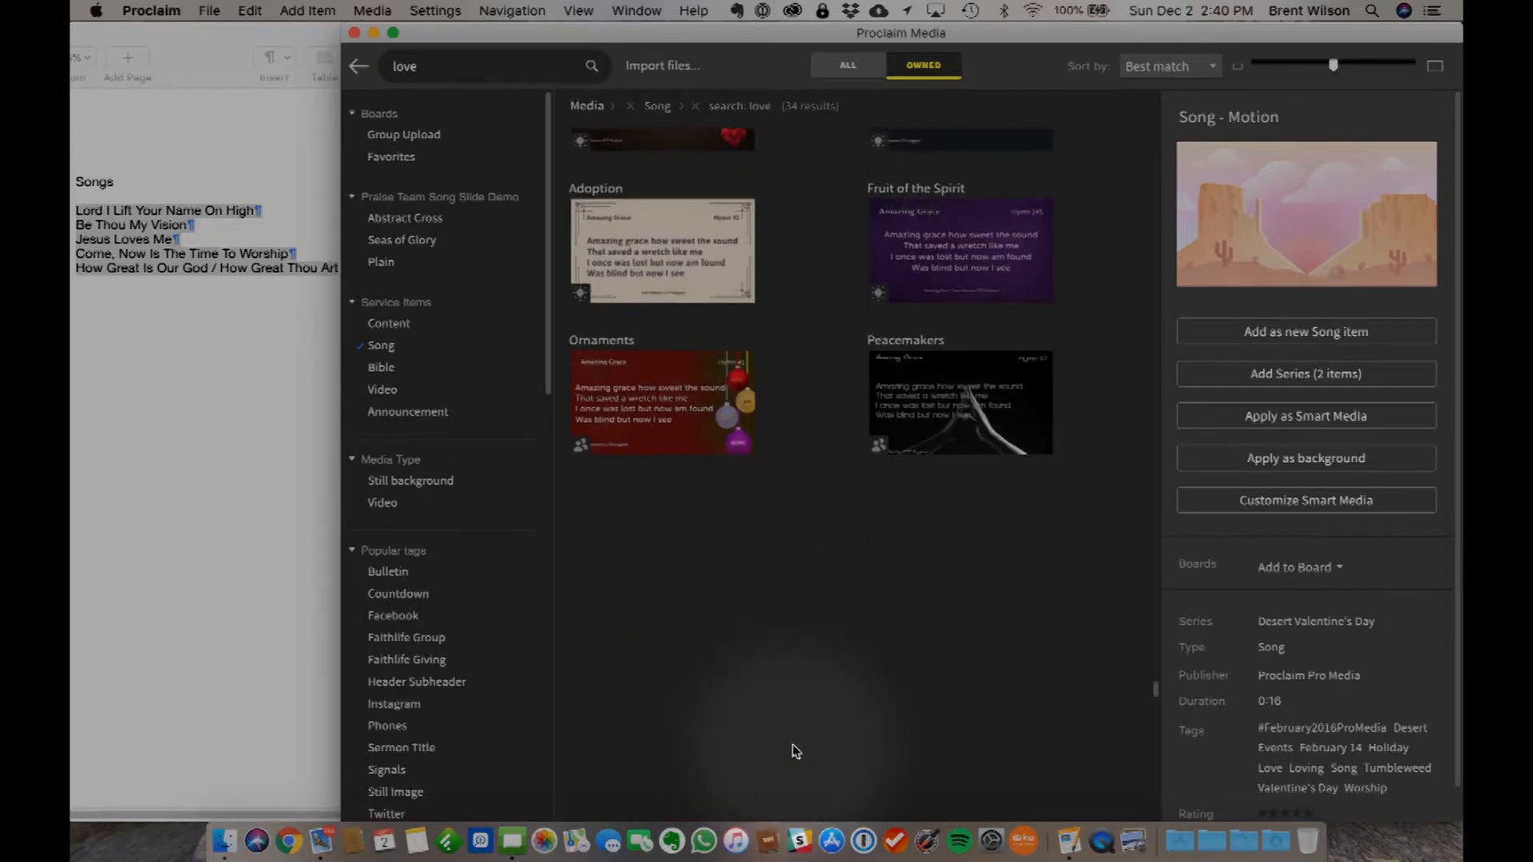
scroll(796, 750, "up", 10)
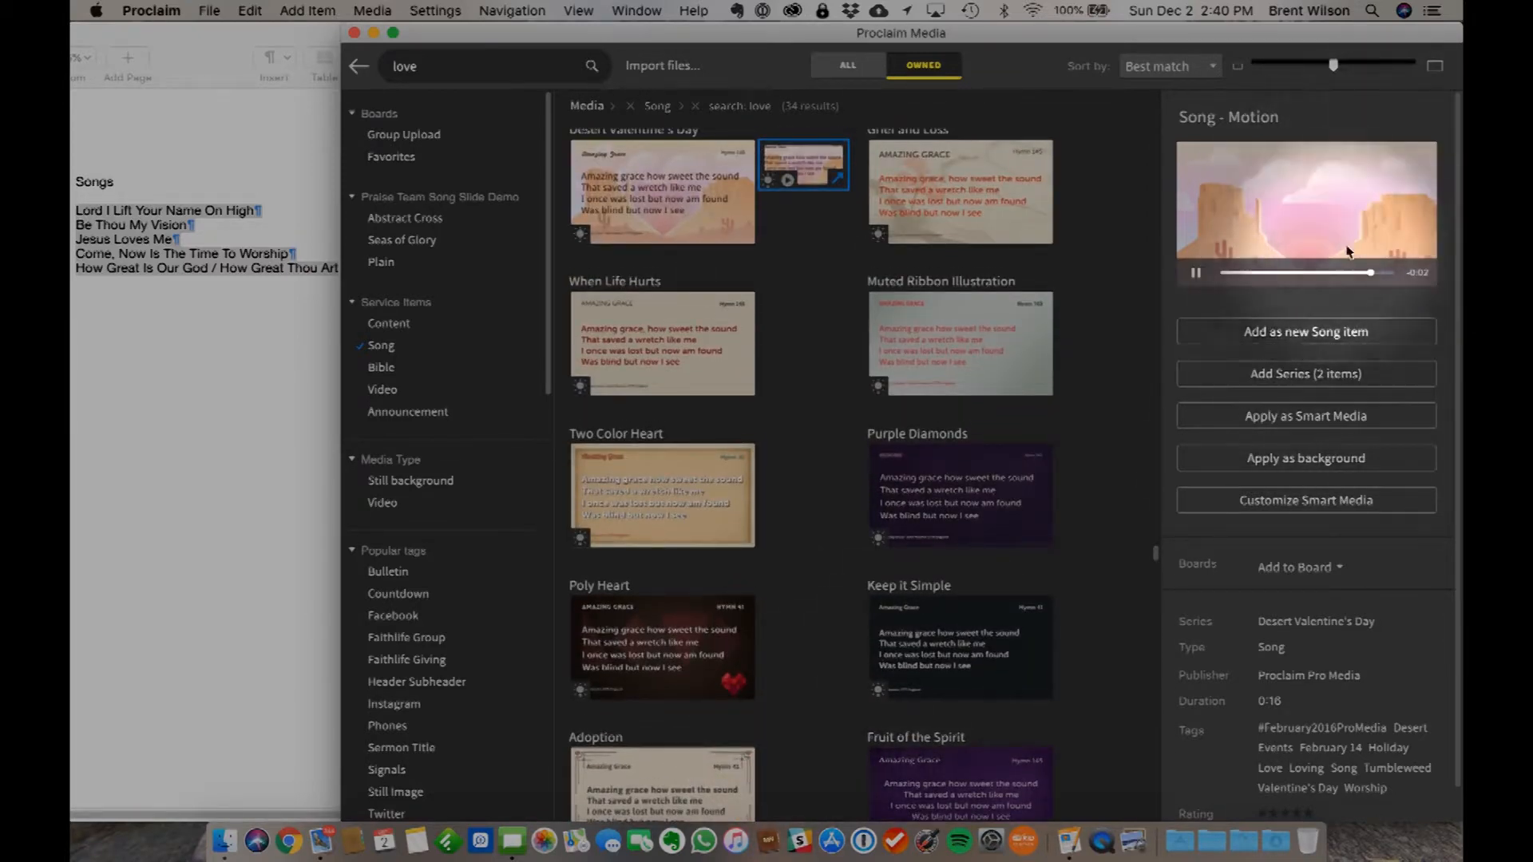
left_click(1275, 418)
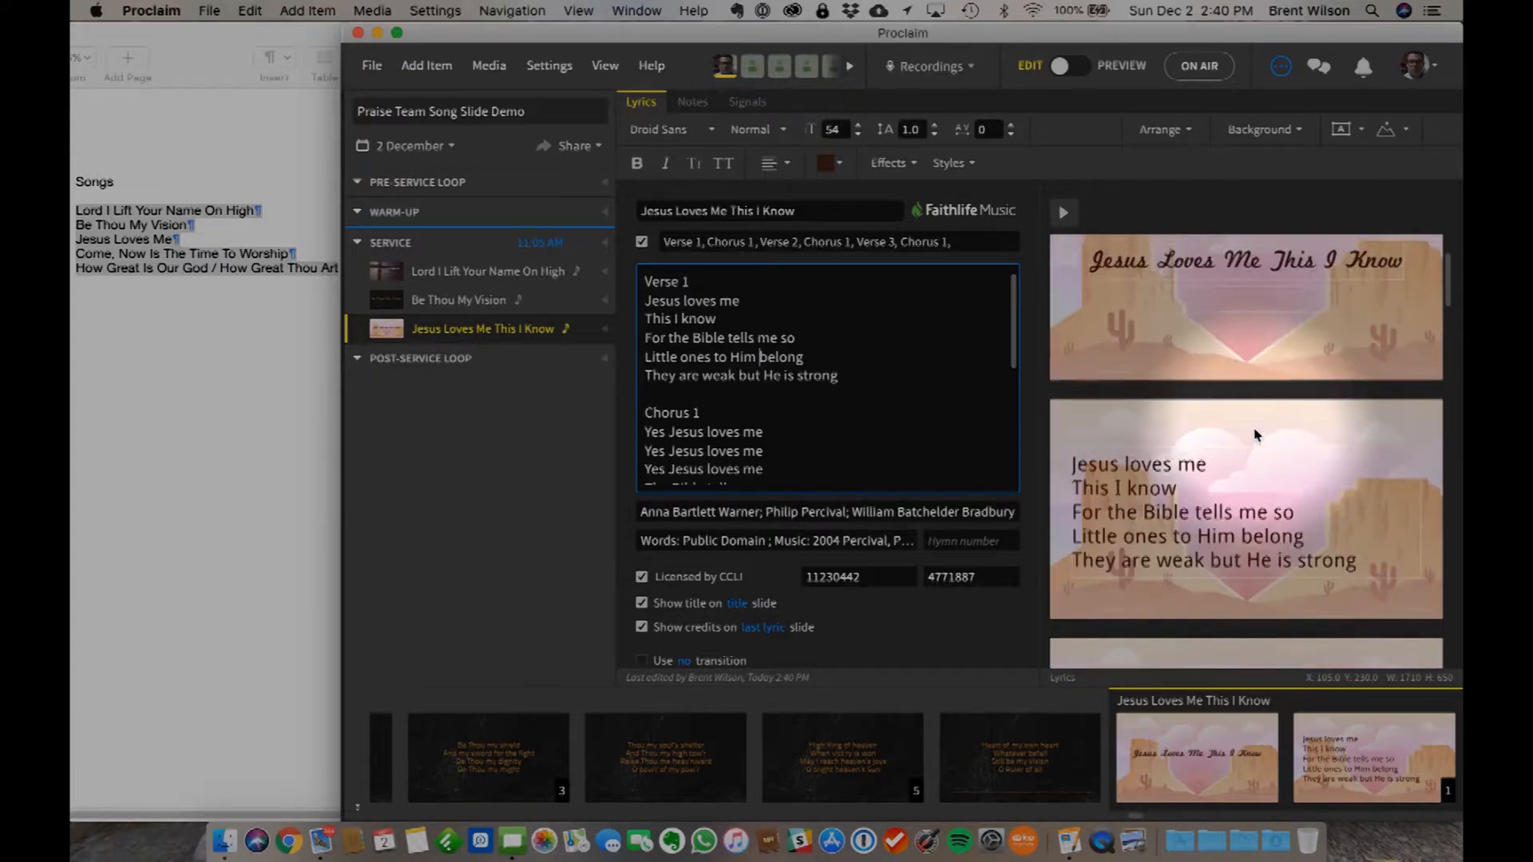
- Preview the slides of Jesus Loves Me This I Know in order from title to last chorus, then return to editing
scroll(1254, 434, "down", 10)
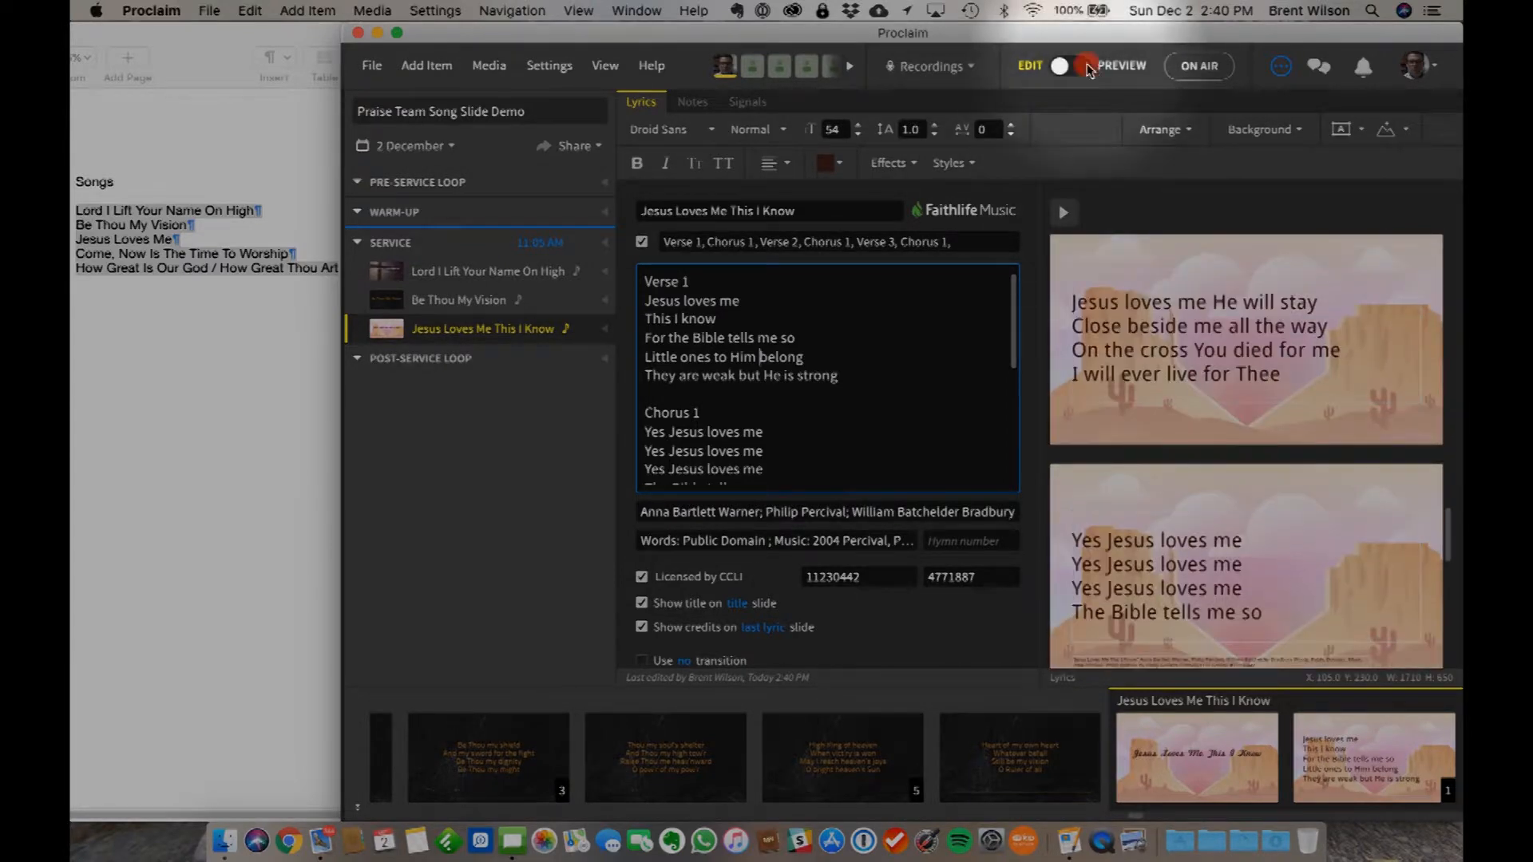
left_click(1084, 65)
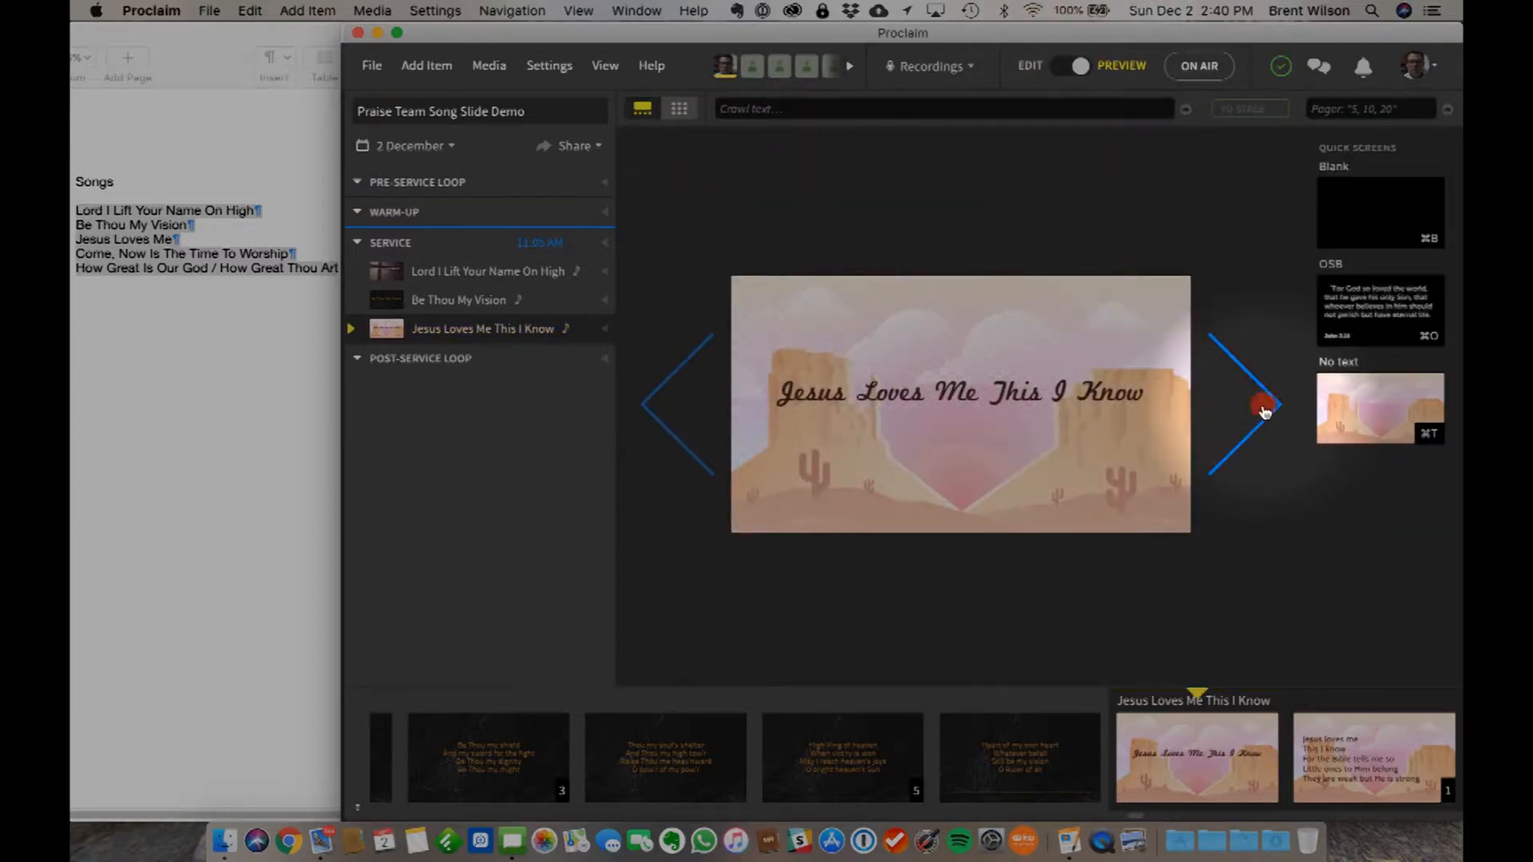
left_click(1261, 407)
left_click(1264, 409)
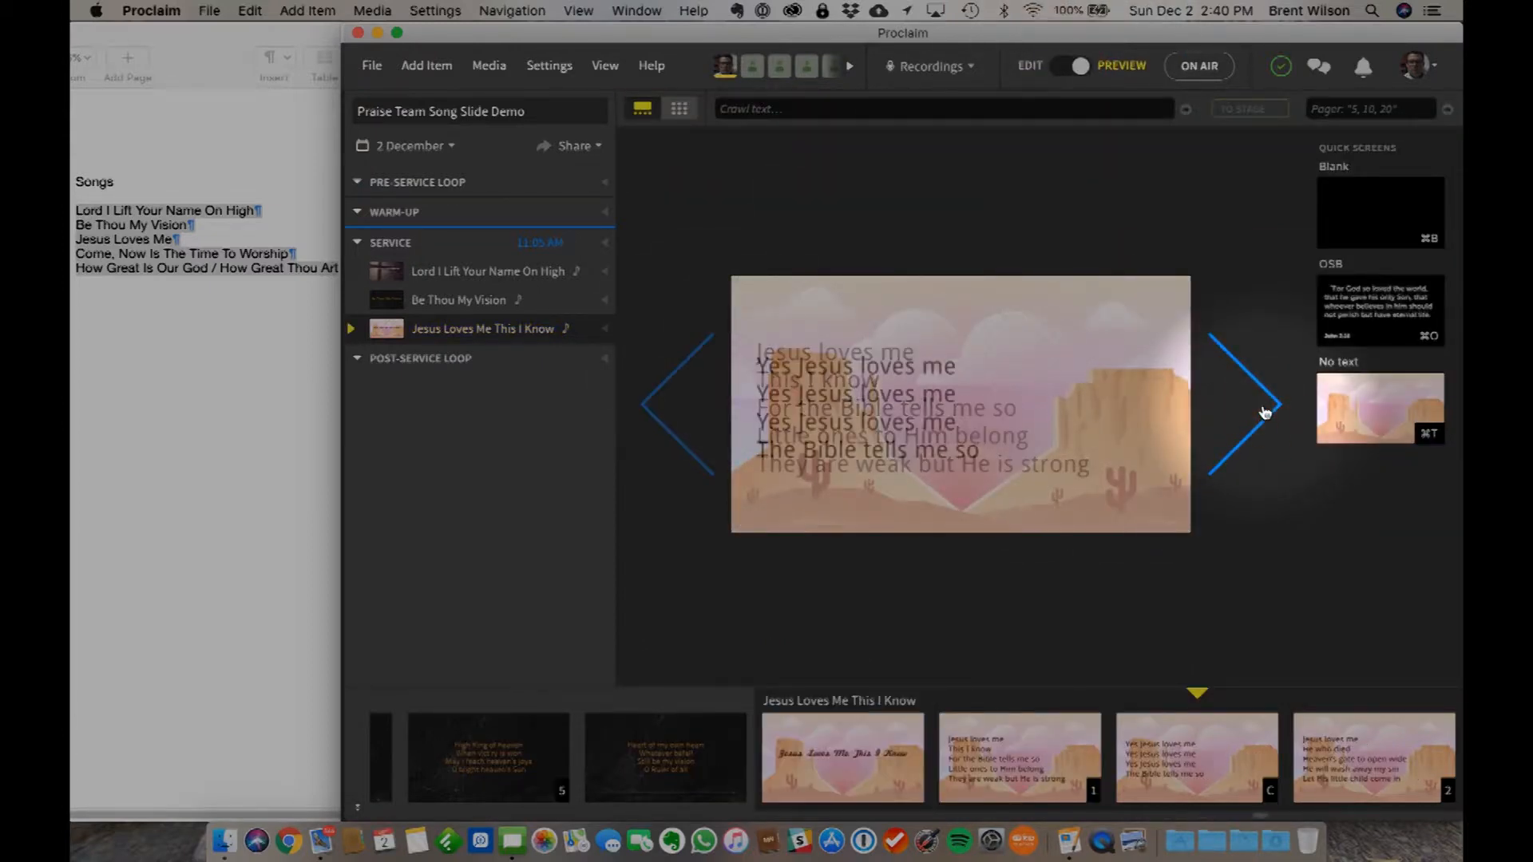
left_click(1264, 408)
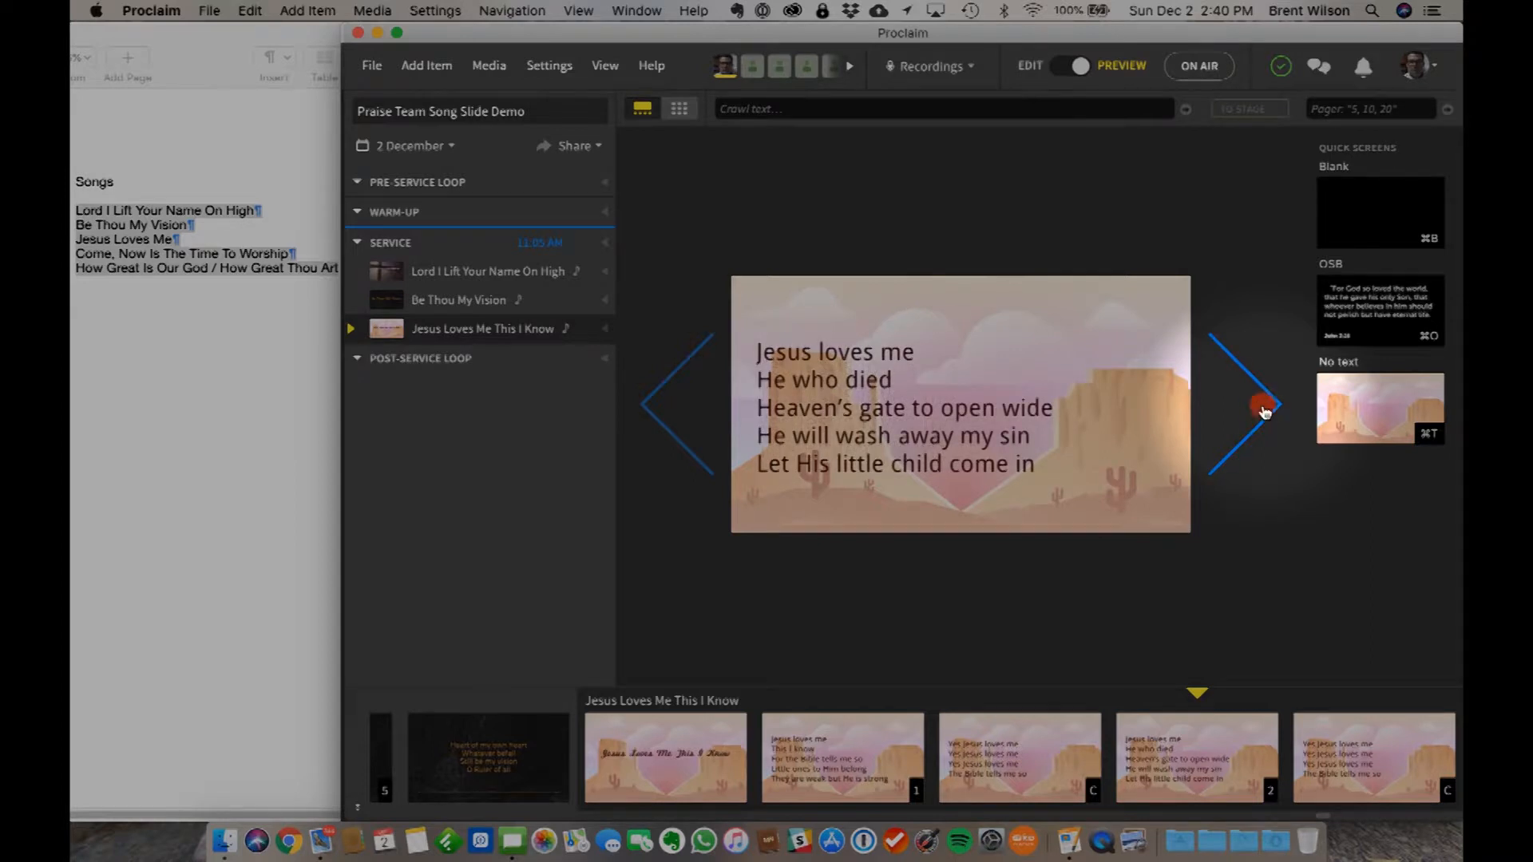
left_click(1264, 409)
left_click(1265, 409)
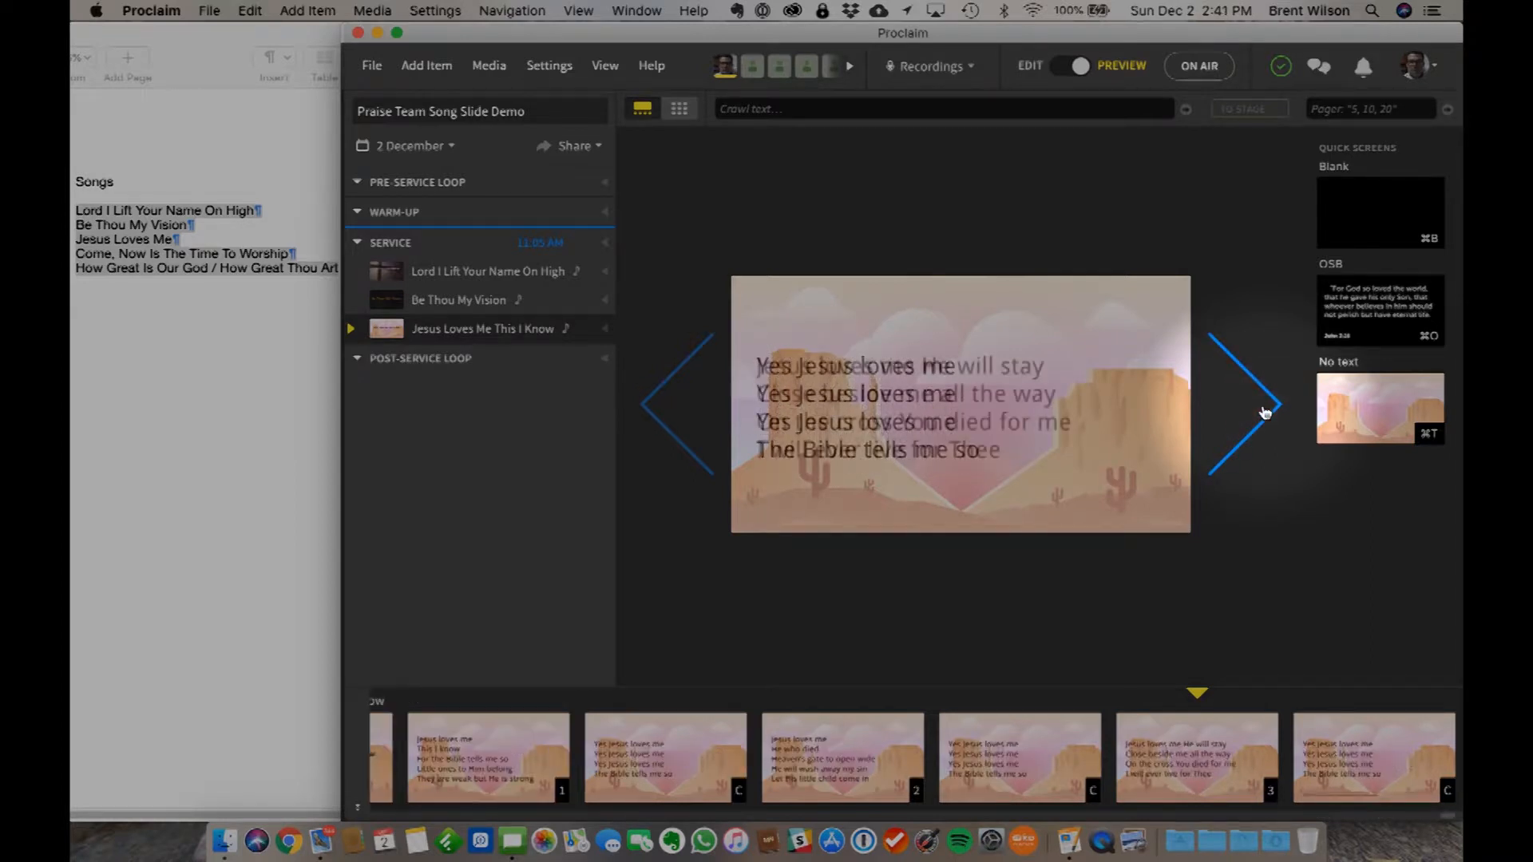
left_click(1264, 409)
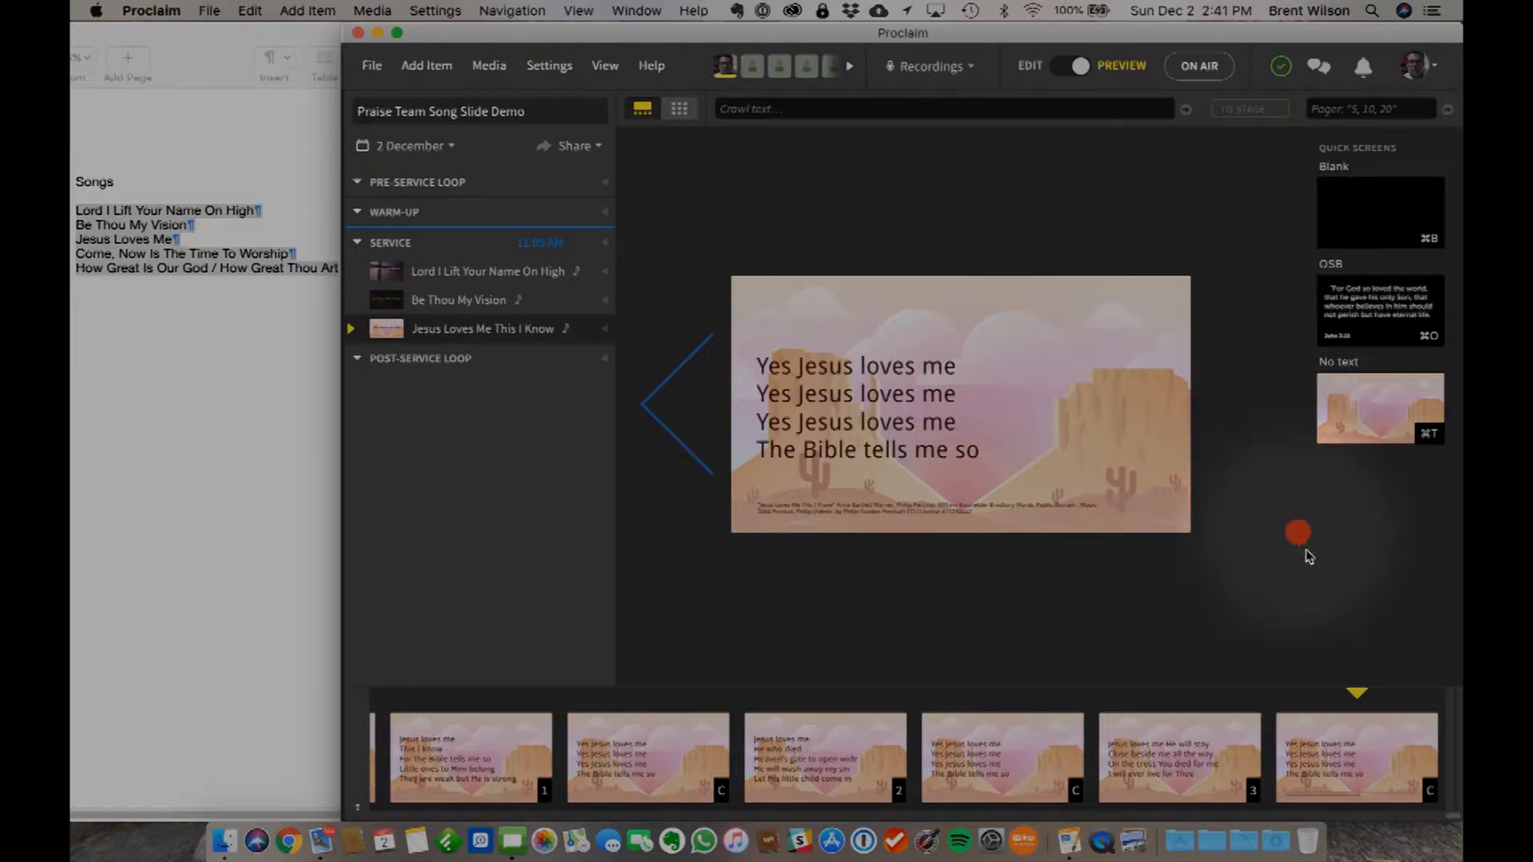
left_click(1064, 67)
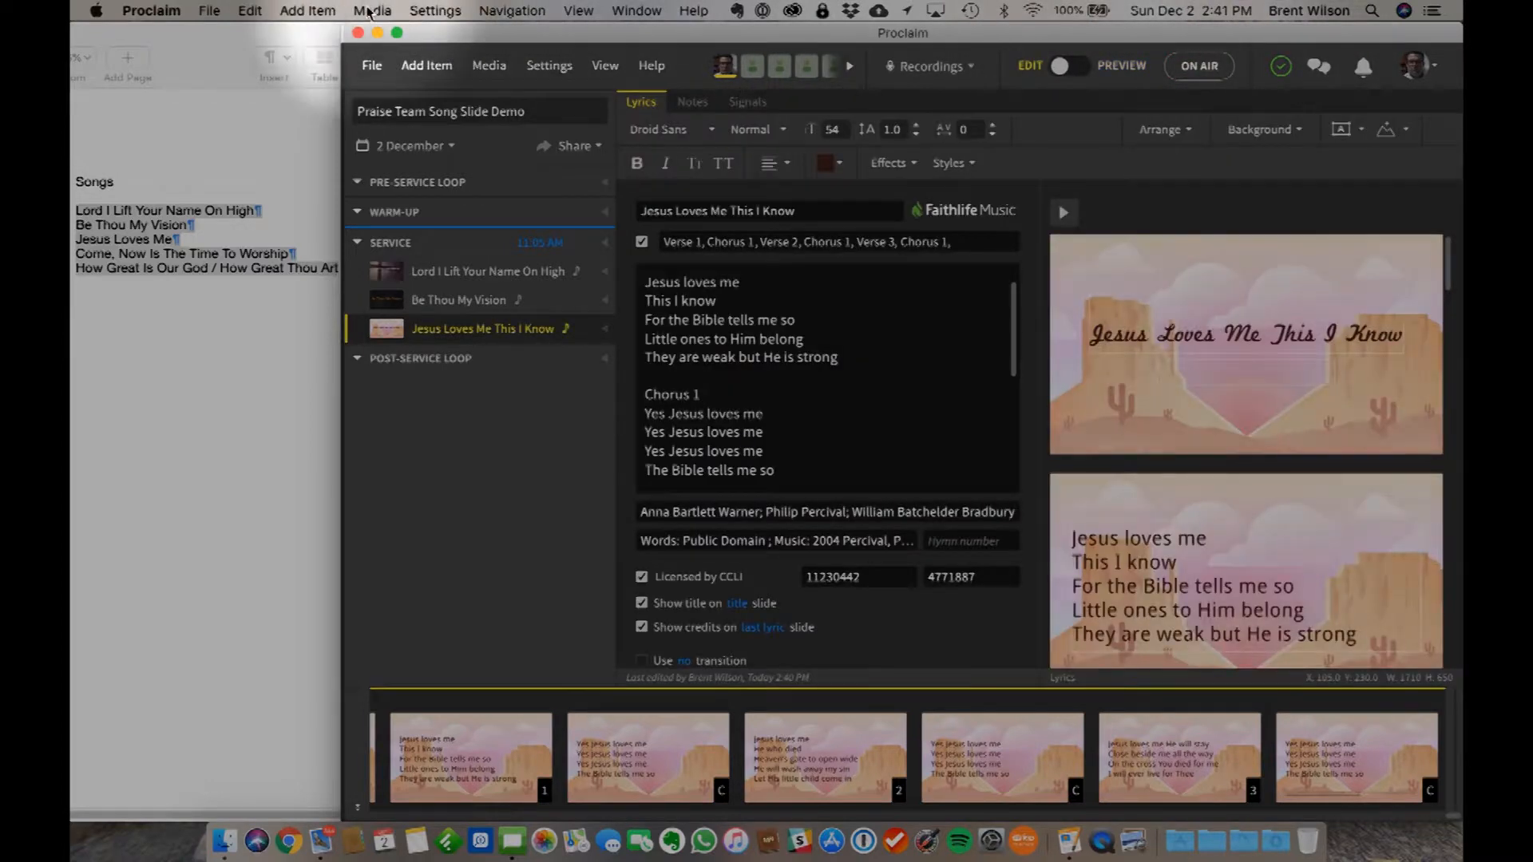
- Add a new song item and import Come Now Is The Time To Worship from the SongSelect by CCLI results
left_click(307, 11)
left_click(320, 38)
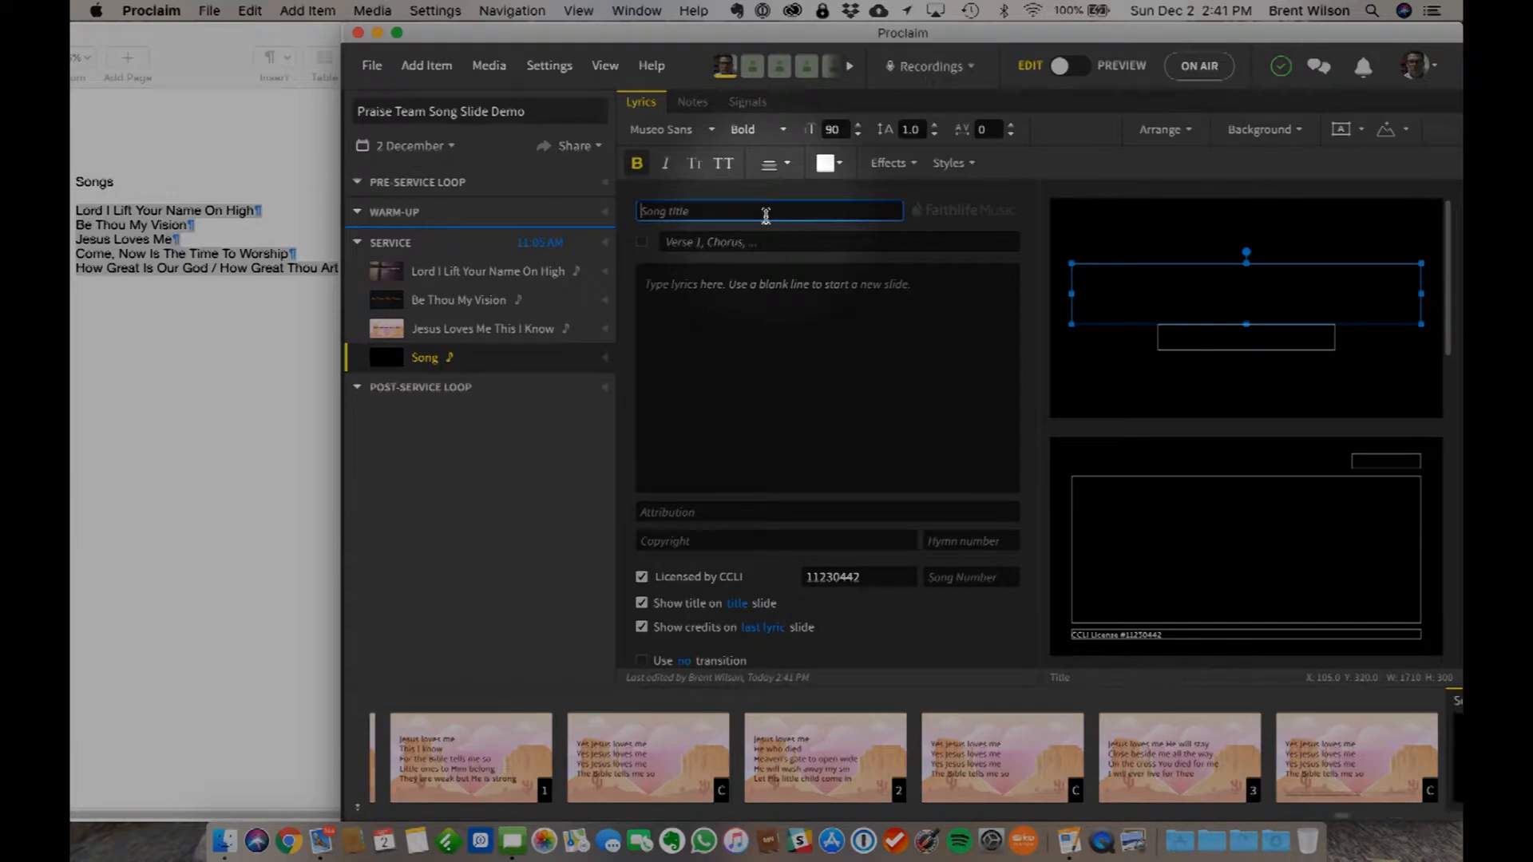
type("Come")
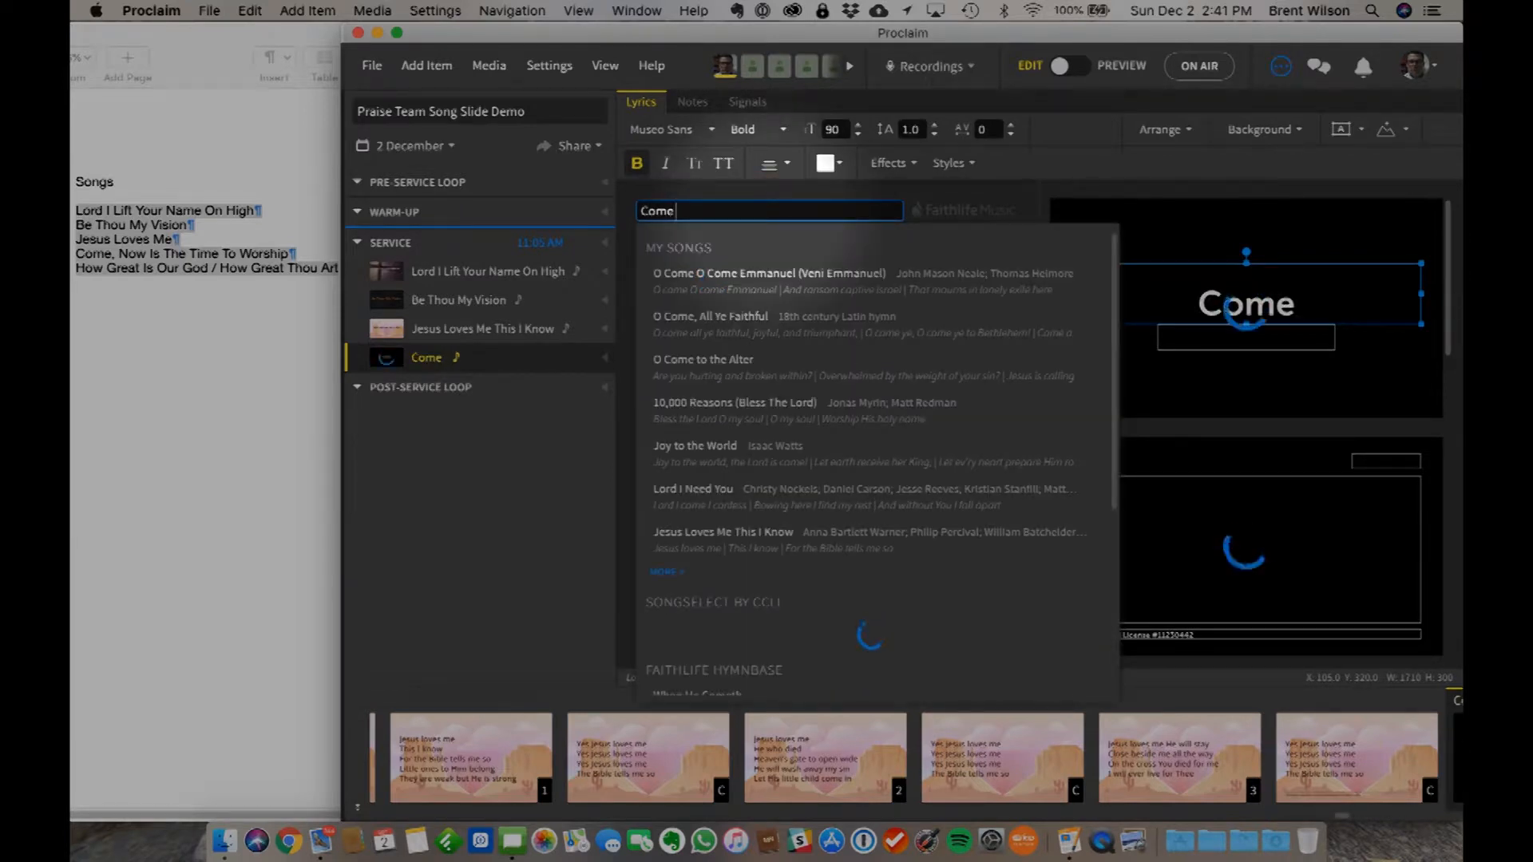
type(" Now is the time")
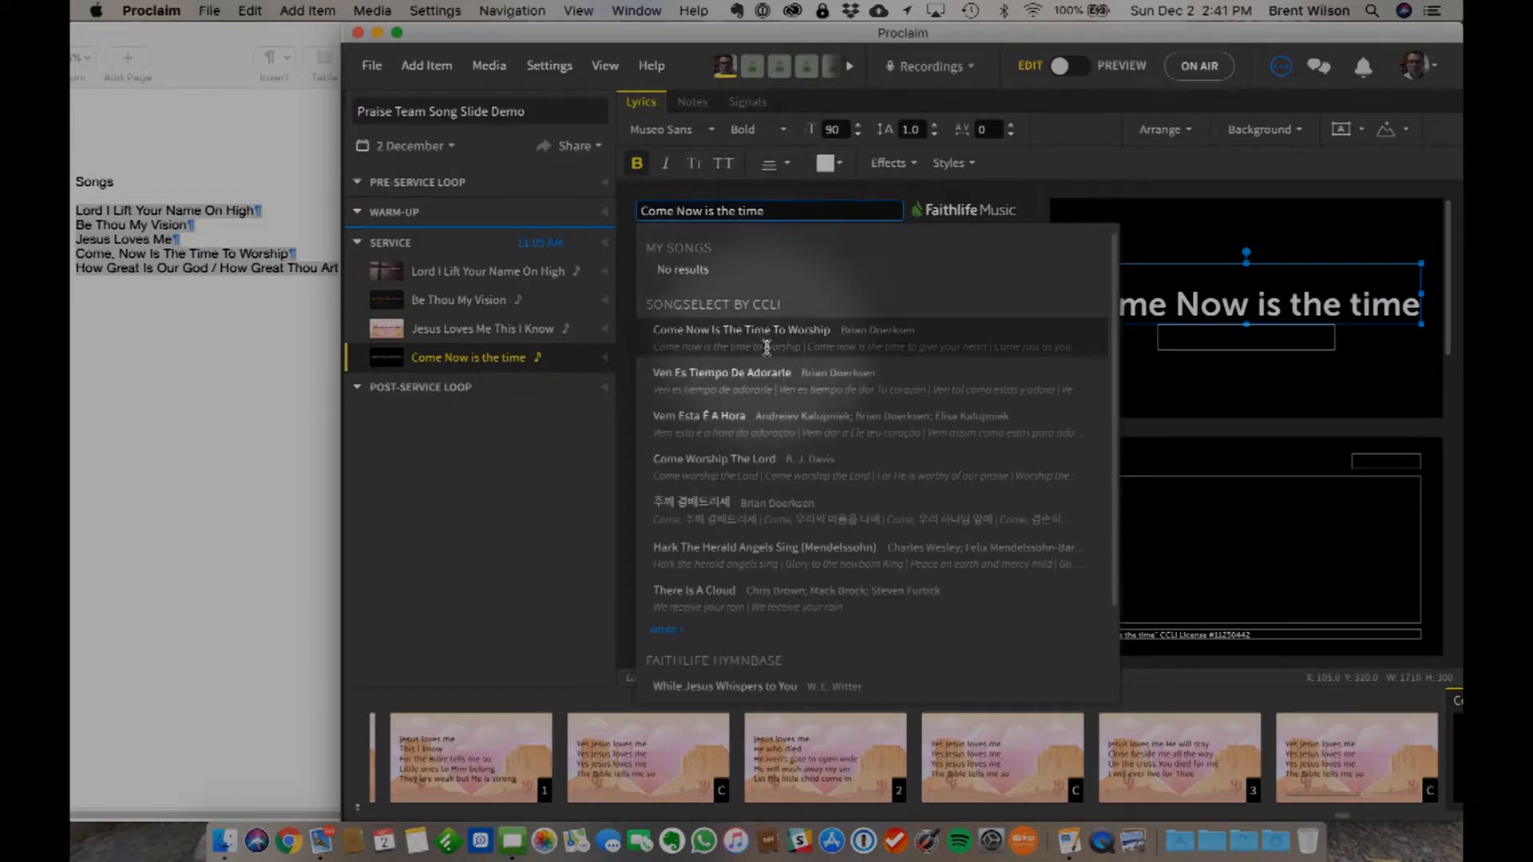
mouse_move(820, 340)
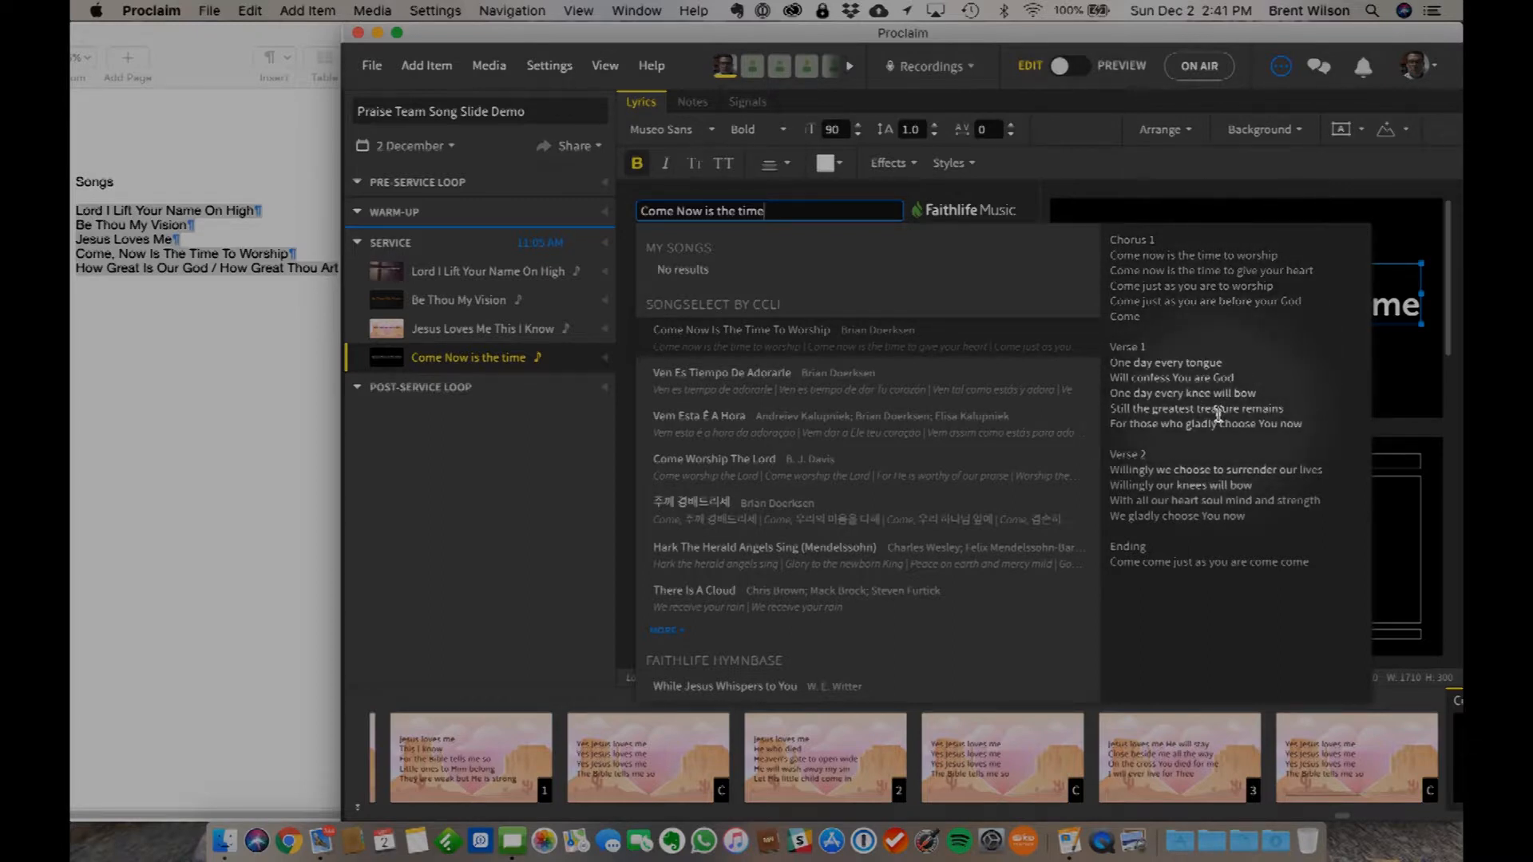
left_click(689, 335)
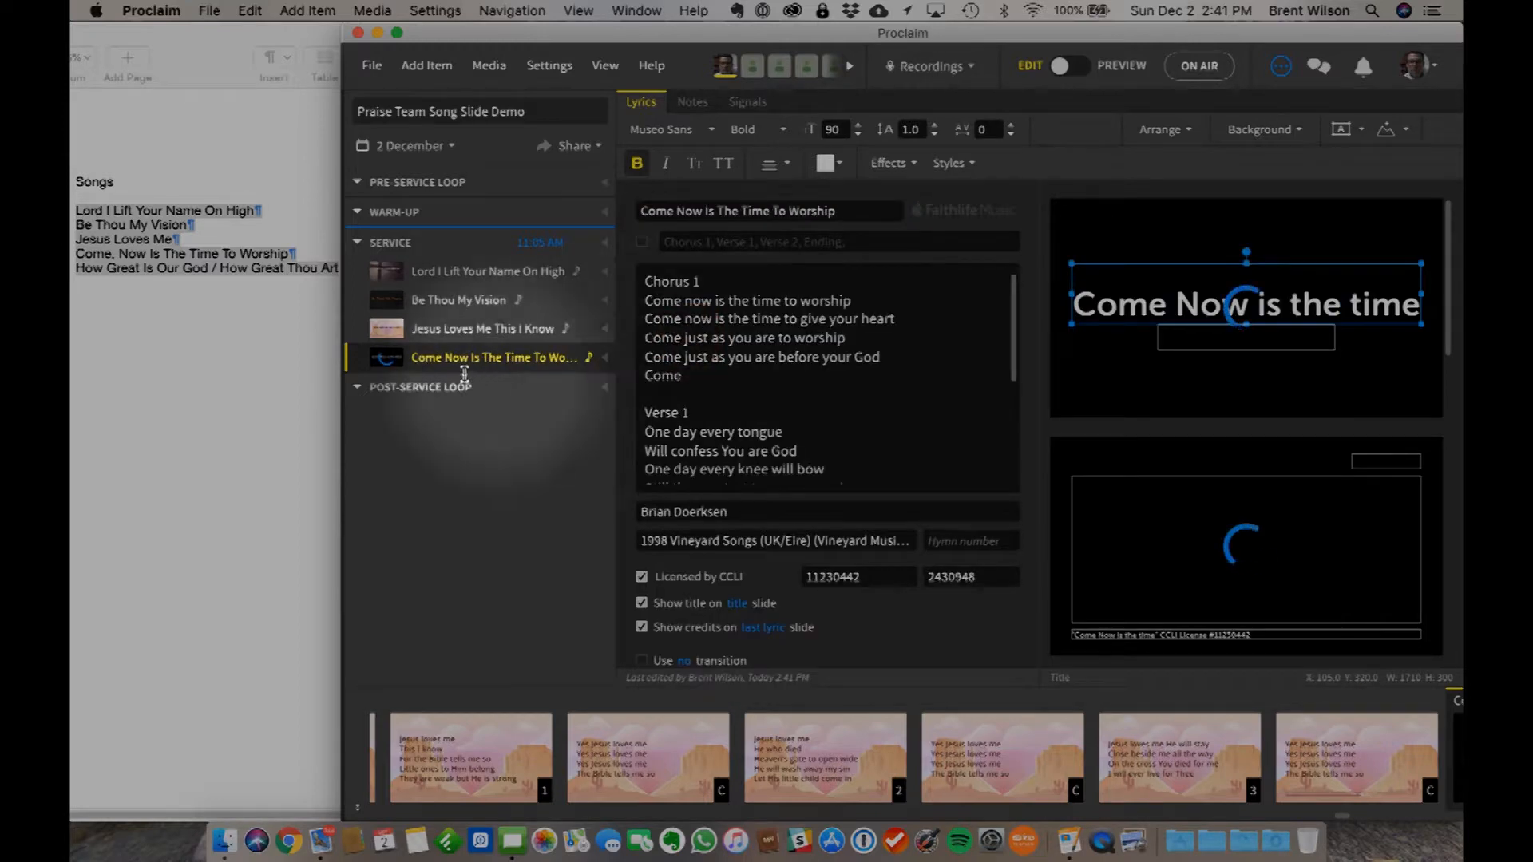
- Enable the song's custom verse order and set it to Chorus 1, Verse 1, Chorus 1, Verse 1, Chorus 1, Ending
scroll(810, 429, "down", 2)
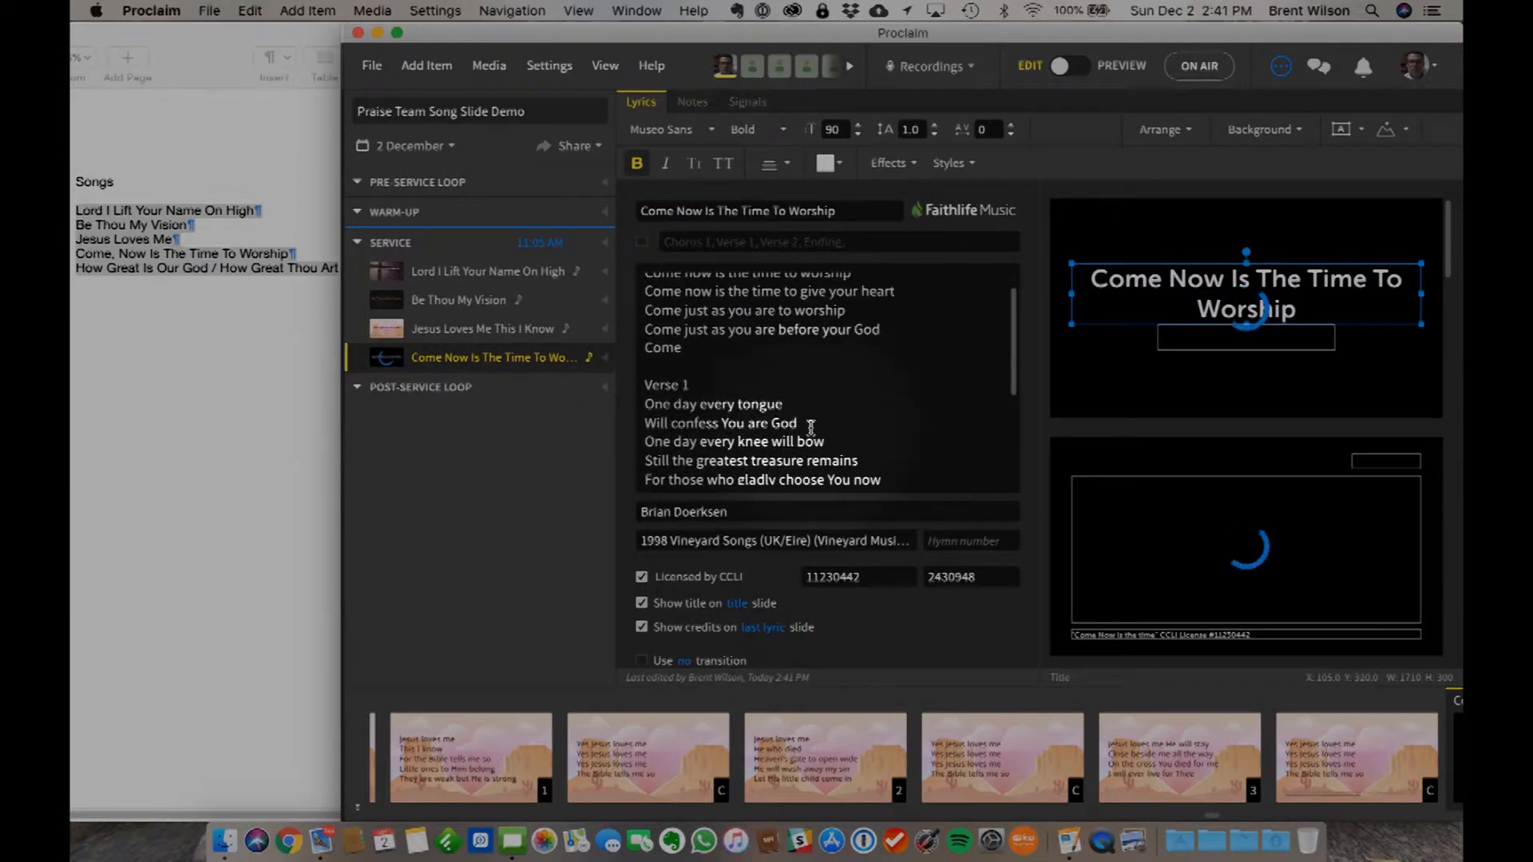
scroll(798, 359, "up", 2)
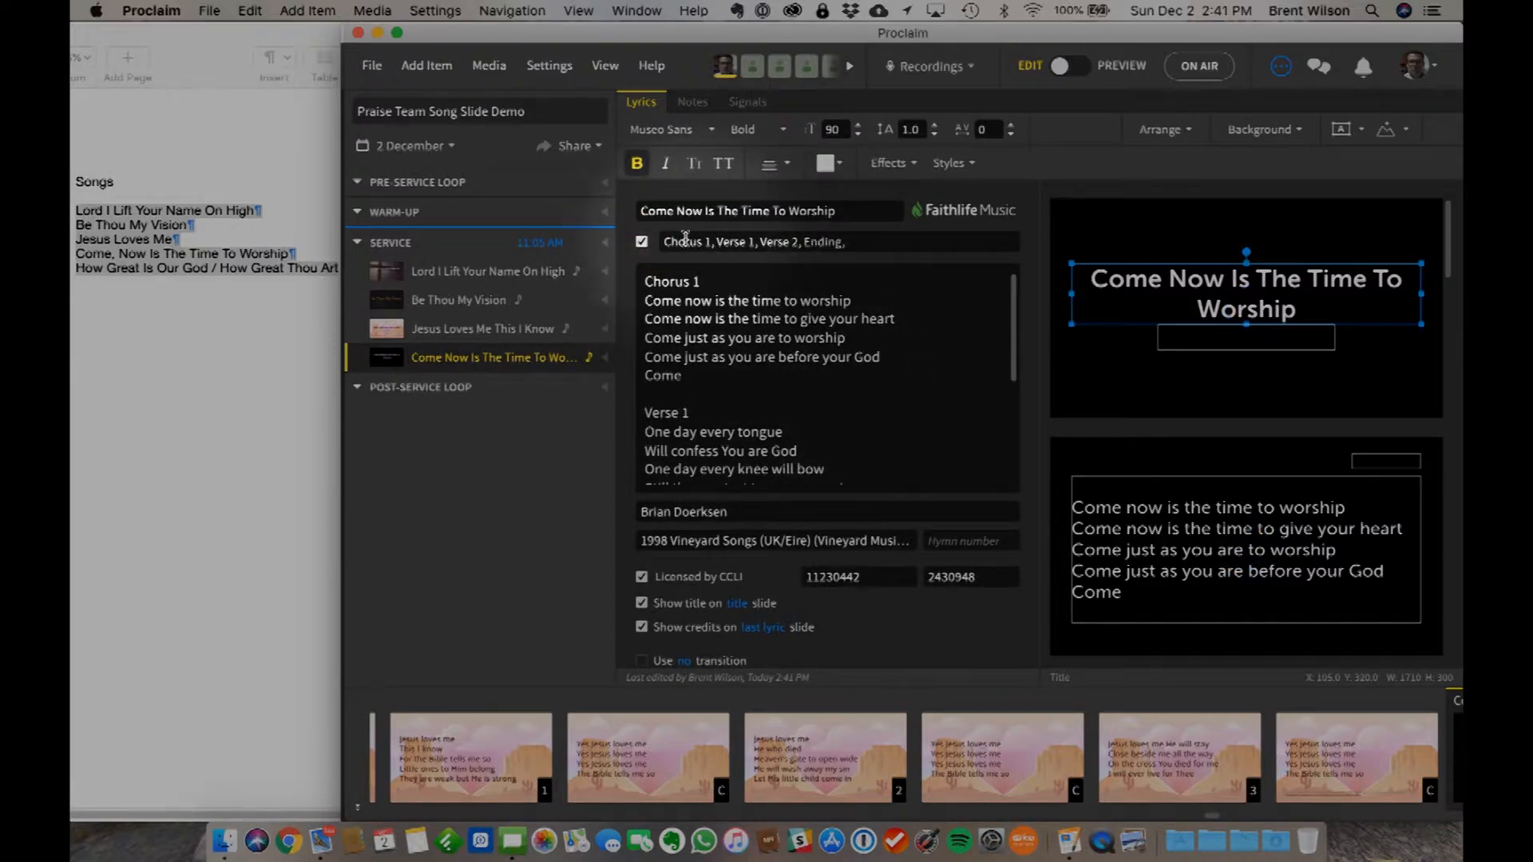
left_click(667, 239)
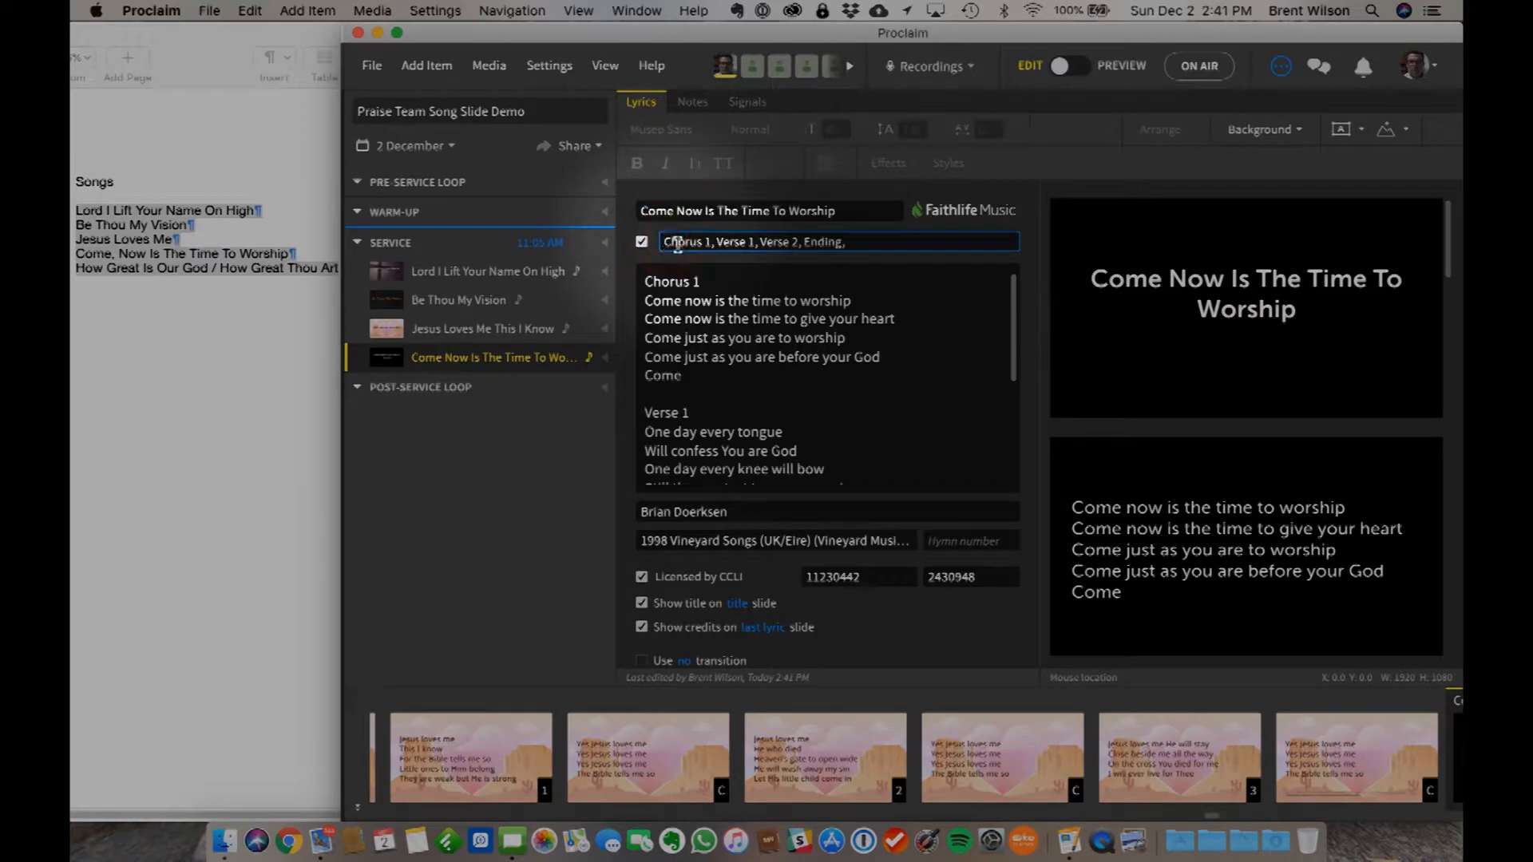
scroll(774, 447, "down", 3)
scroll(773, 455, "down", 2)
scroll(779, 399, "up", 3)
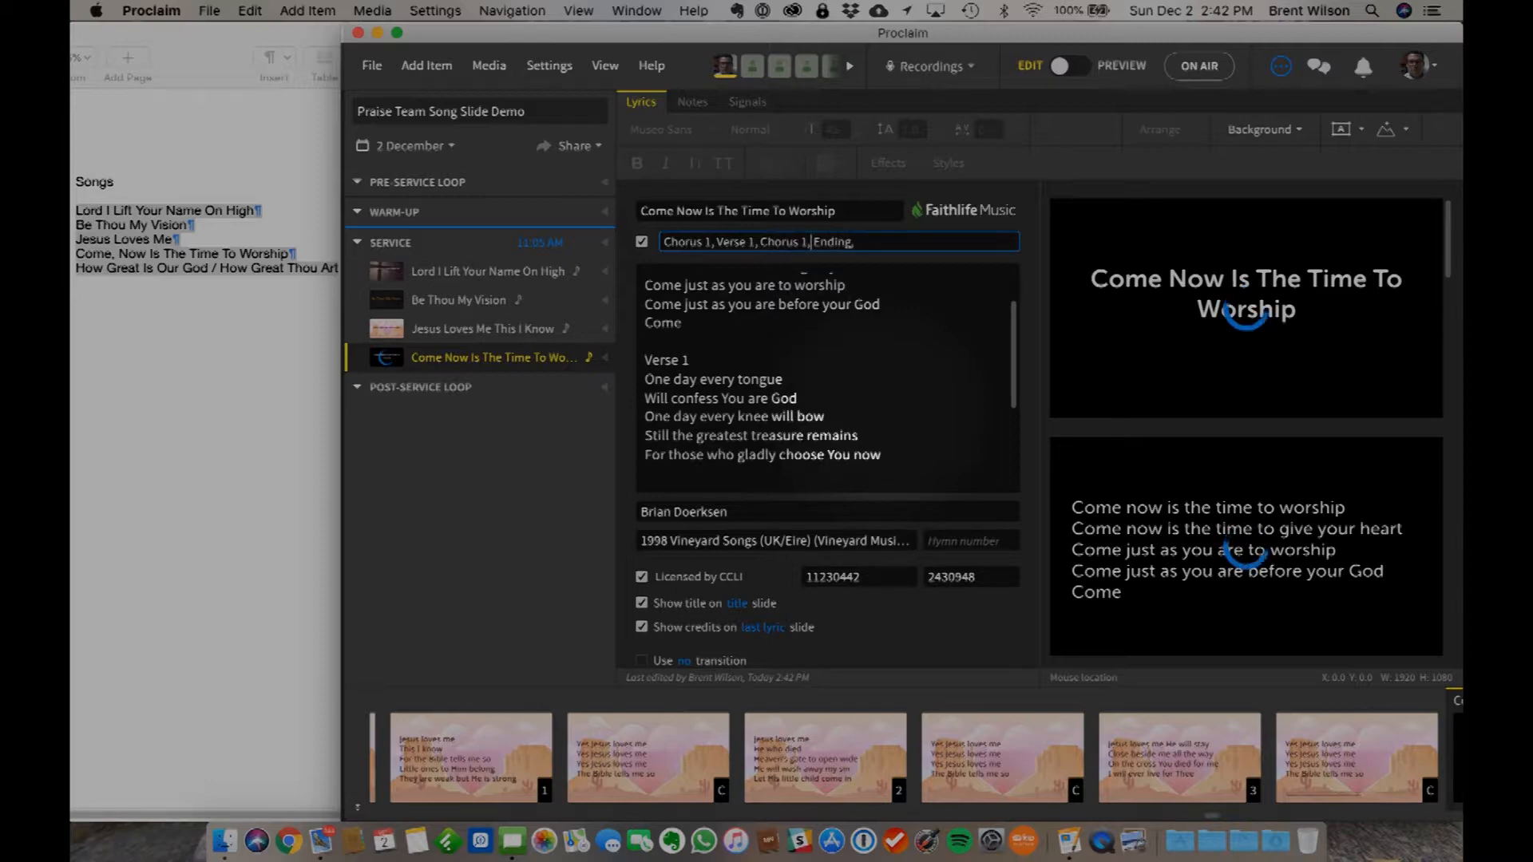
scroll(831, 411, "down", 3)
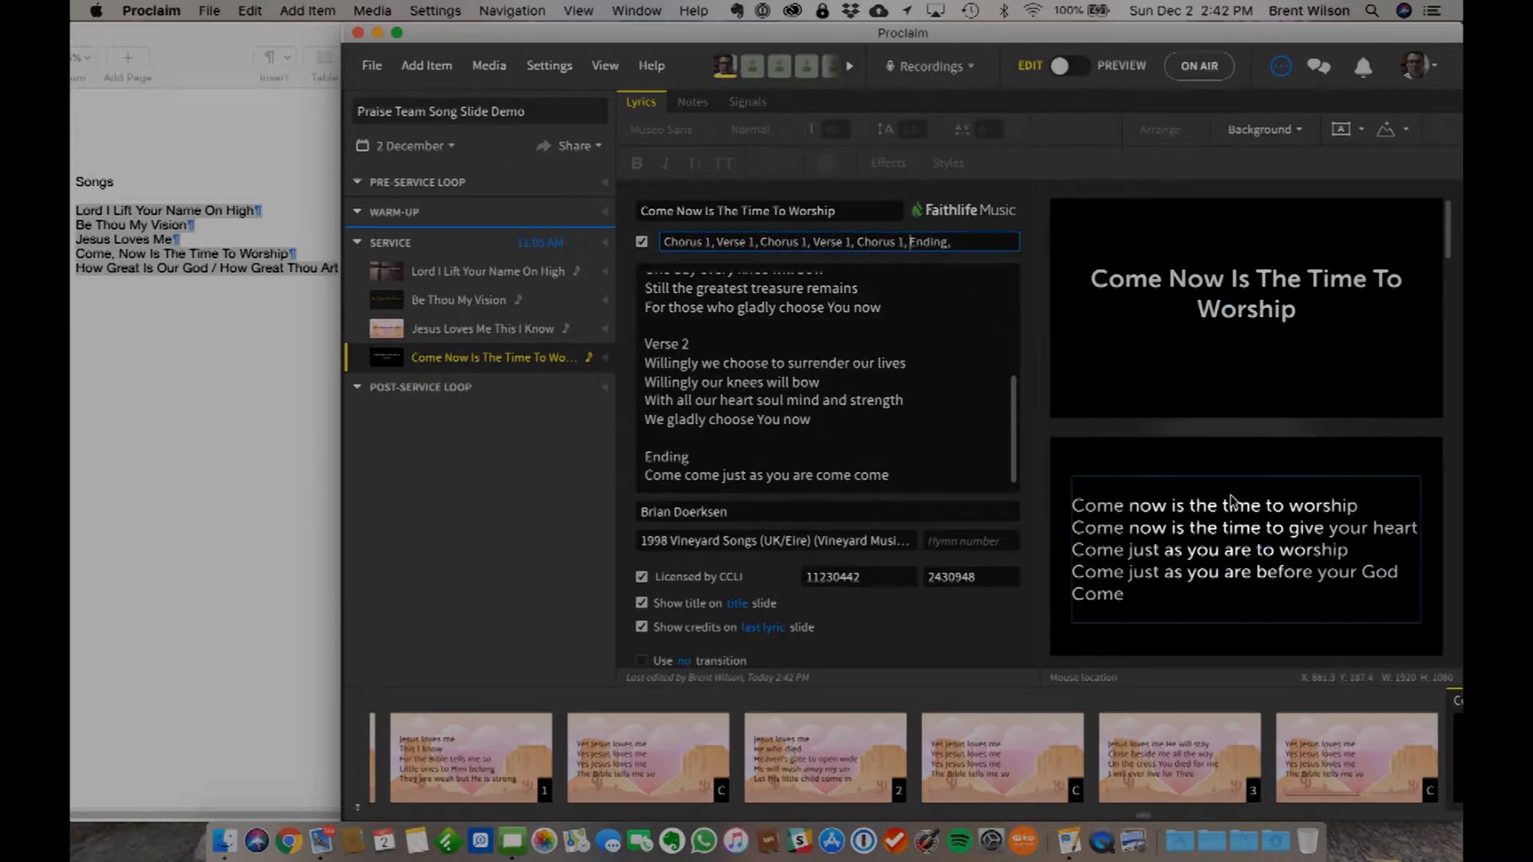
- Check the slides of Come Now Is The Time To Worship from title to ending against the custom verse order
scroll(1233, 502, "down", 5)
scroll(1233, 501, "down", 8)
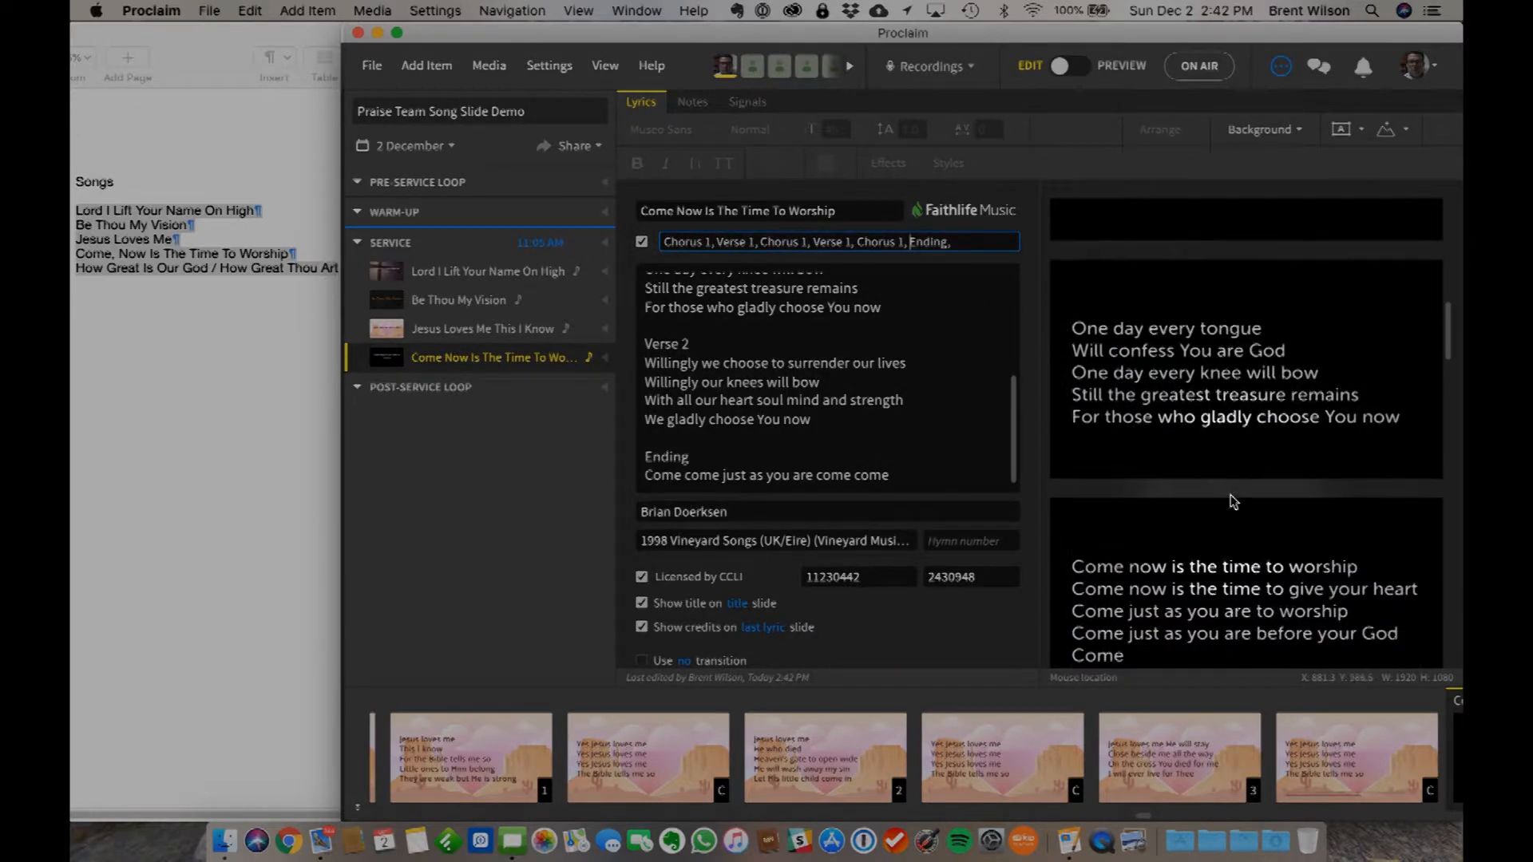
scroll(1233, 501, "down", 8)
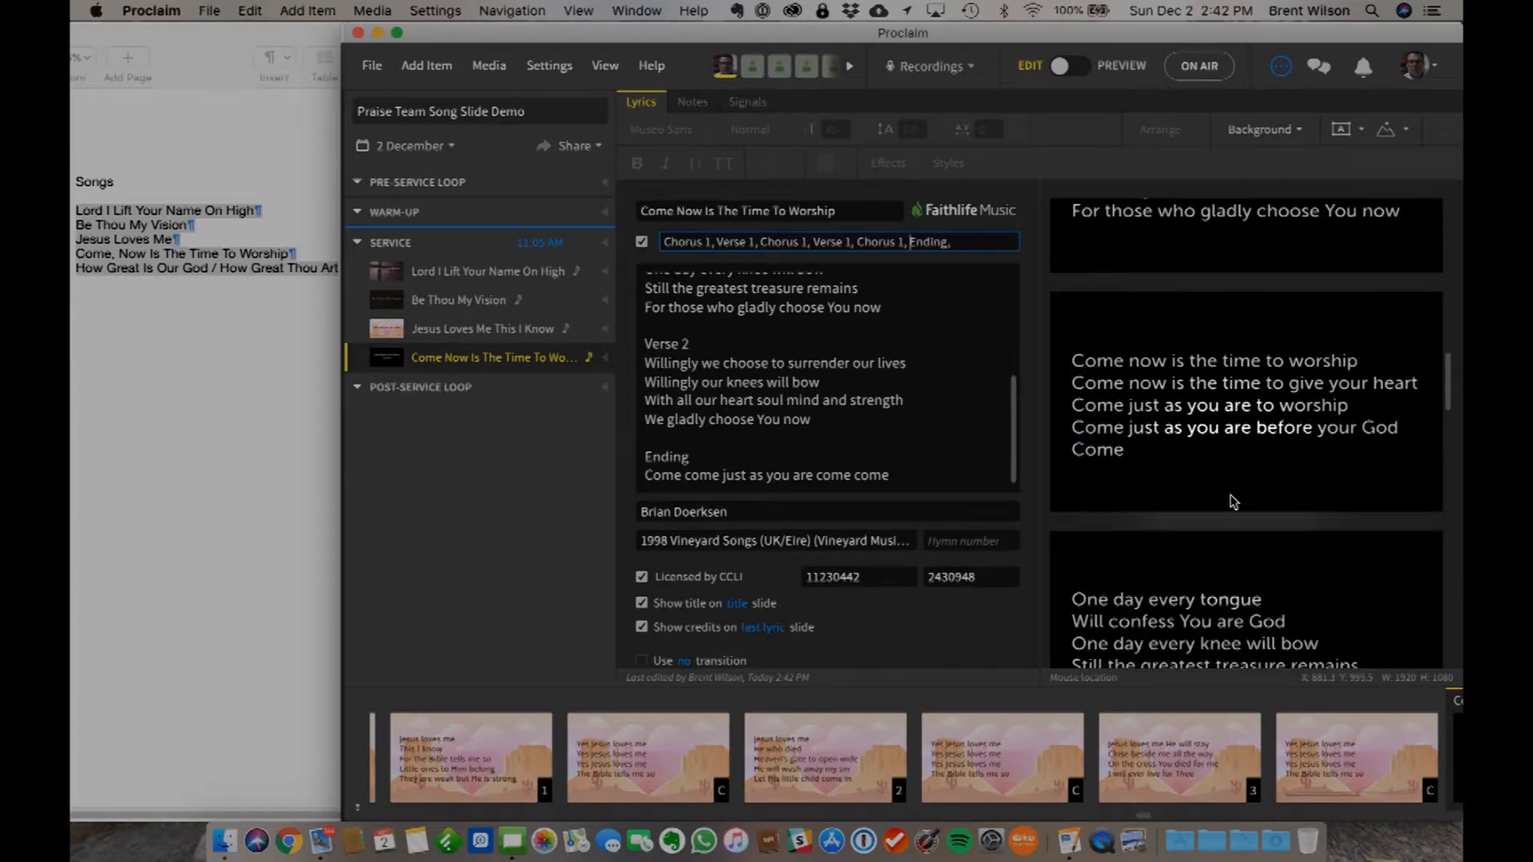
scroll(1233, 502, "down", 13)
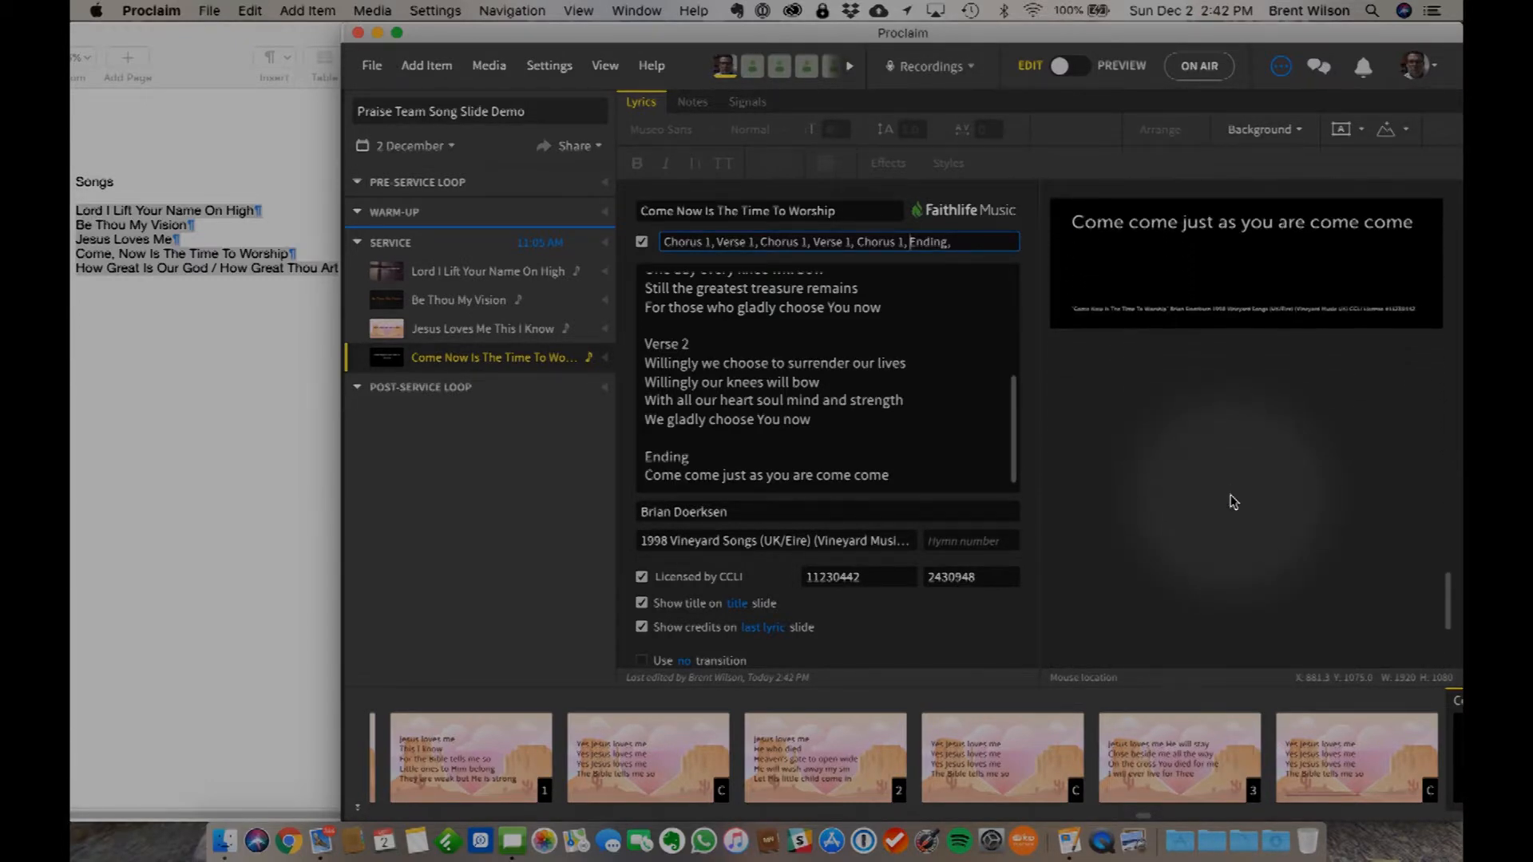
scroll(1233, 501, "up", 10)
scroll(1233, 501, "up", 5)
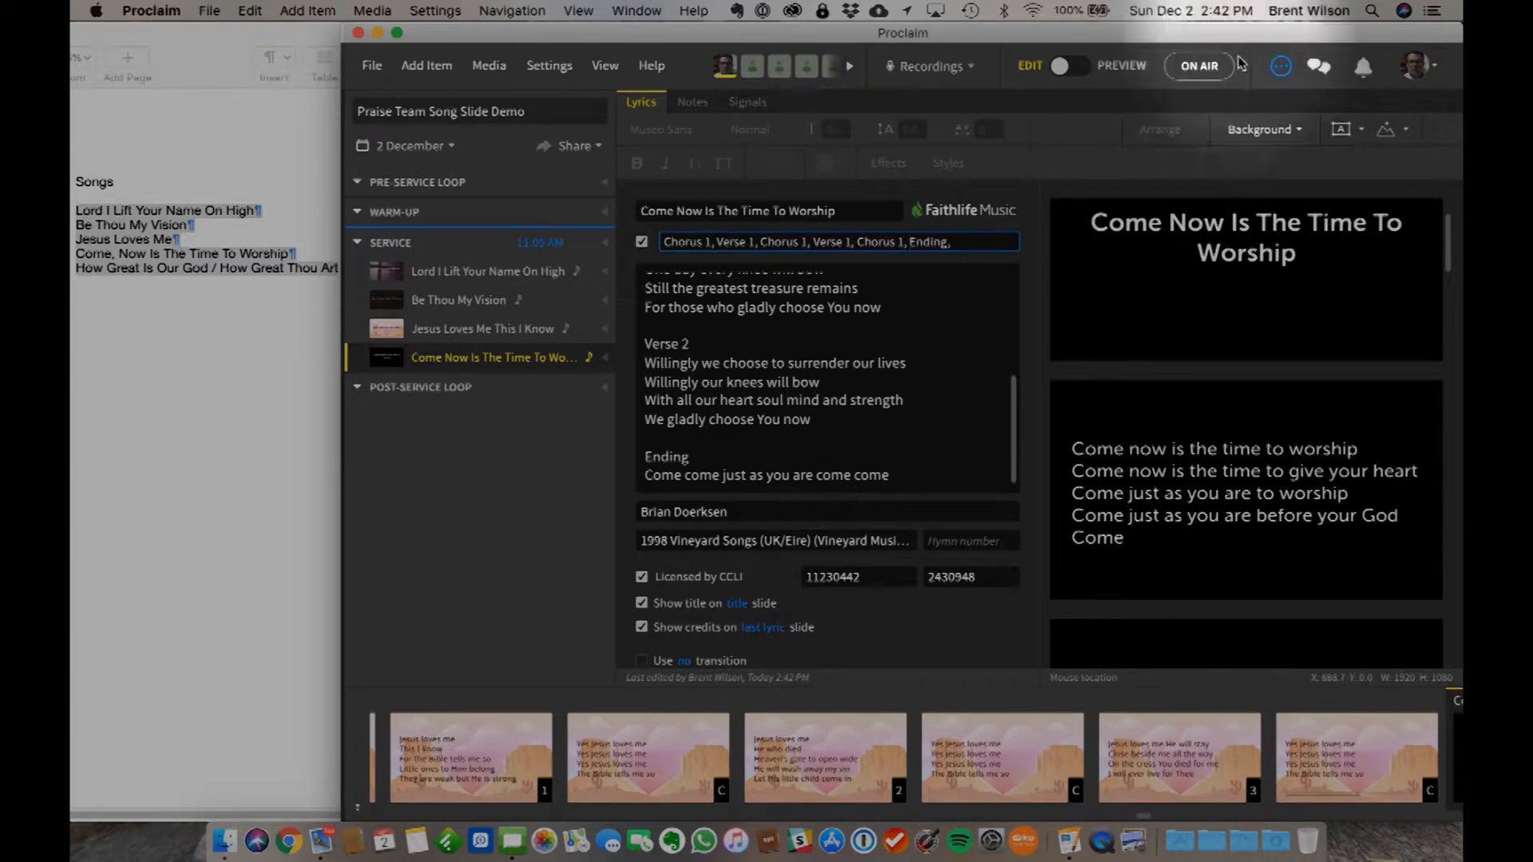
- Browse media for the song's background, searching the owned song designs for "worship" and filtering them to video
left_click(1265, 128)
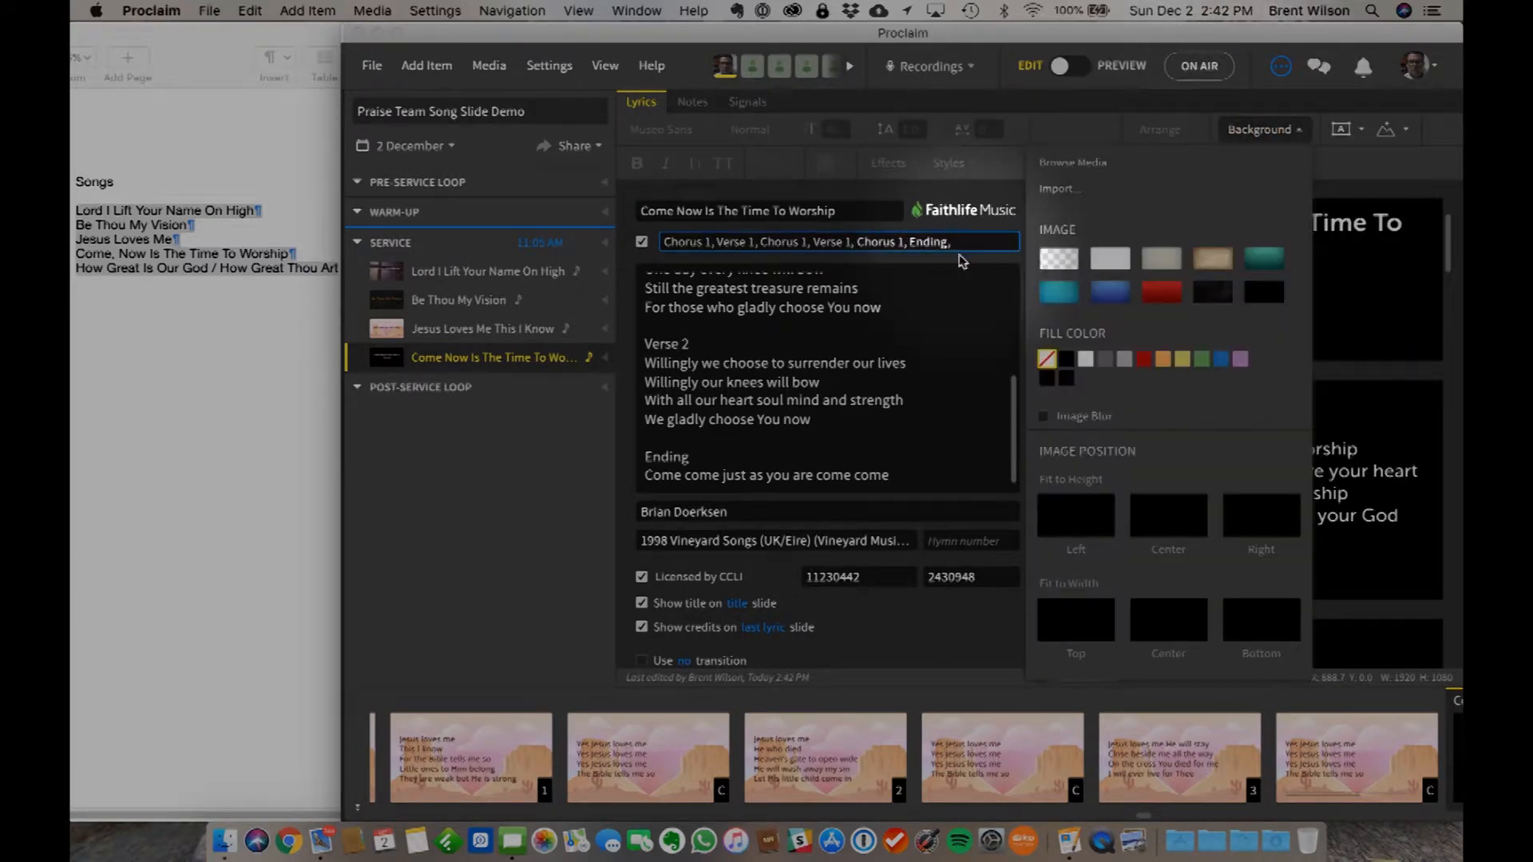
left_click(1070, 165)
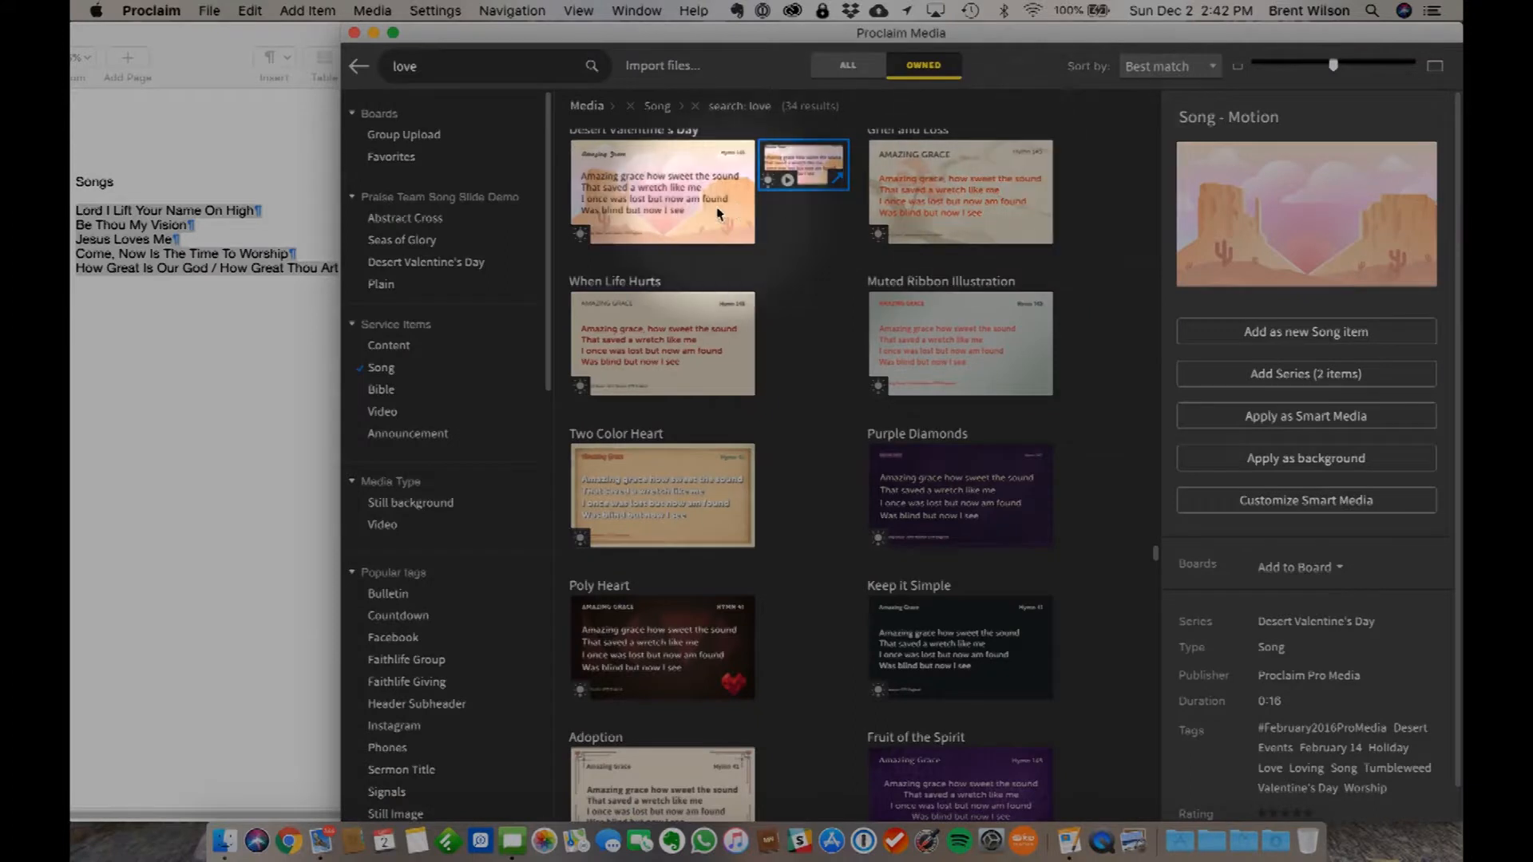
left_click(411, 65)
double_click(411, 66)
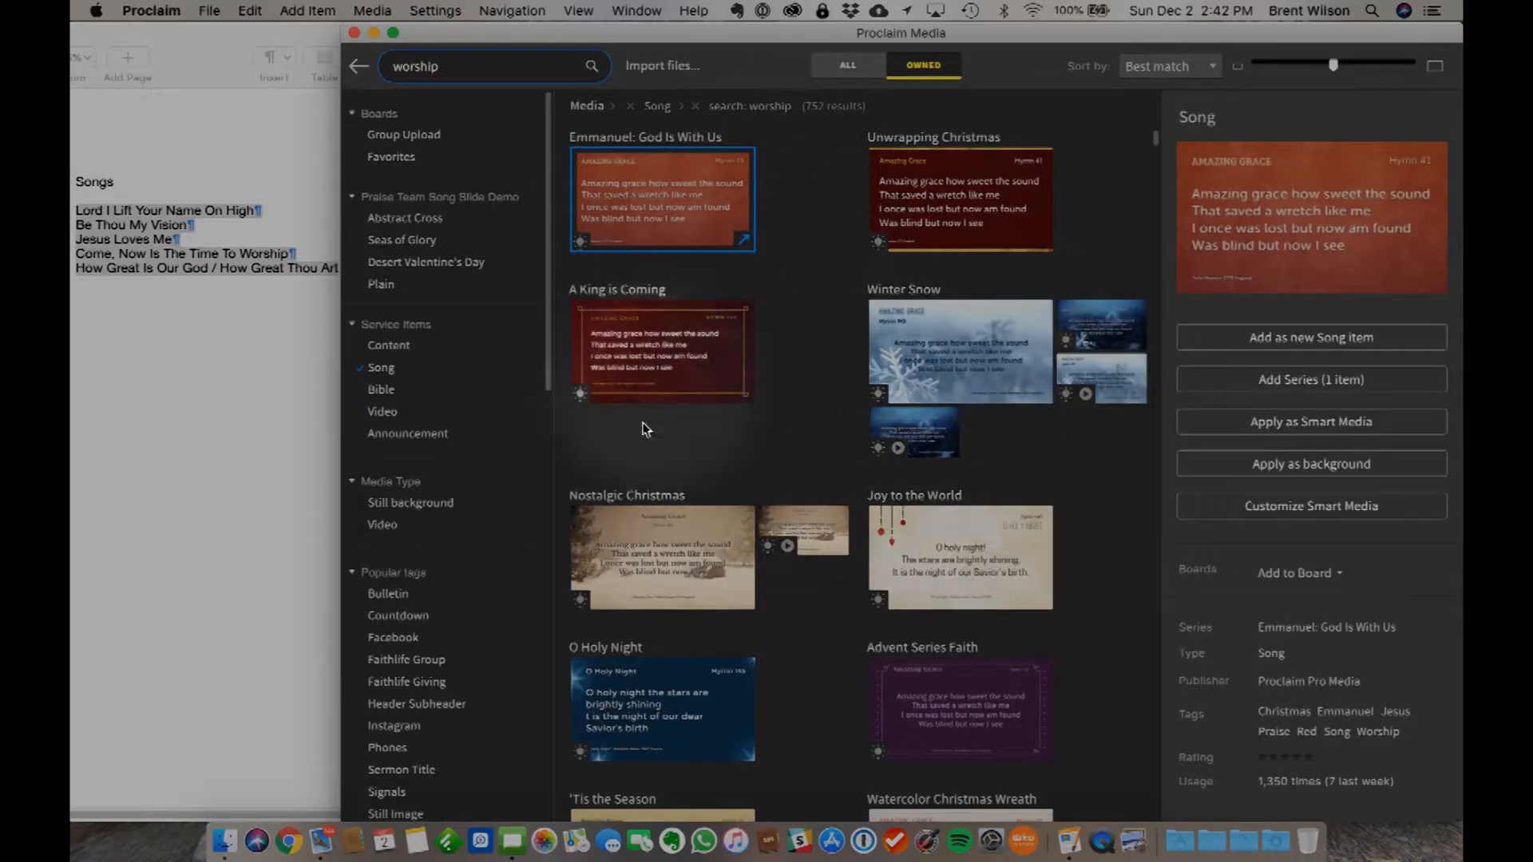
left_click(382, 527)
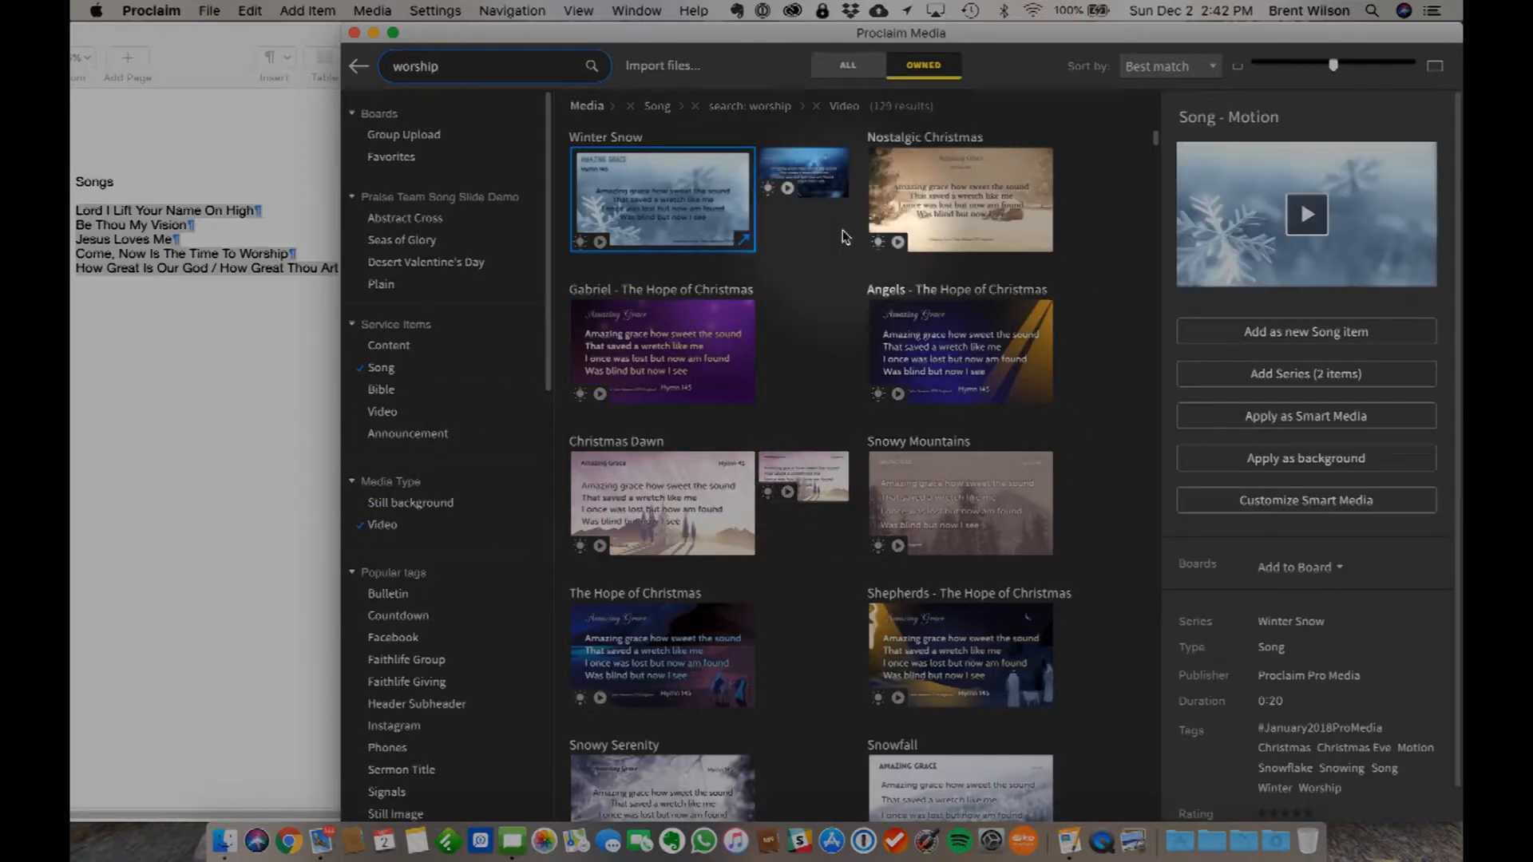
- Look through the motion backgrounds for worship songs and play the preview of Low Poly
scroll(786, 646, "down", 5)
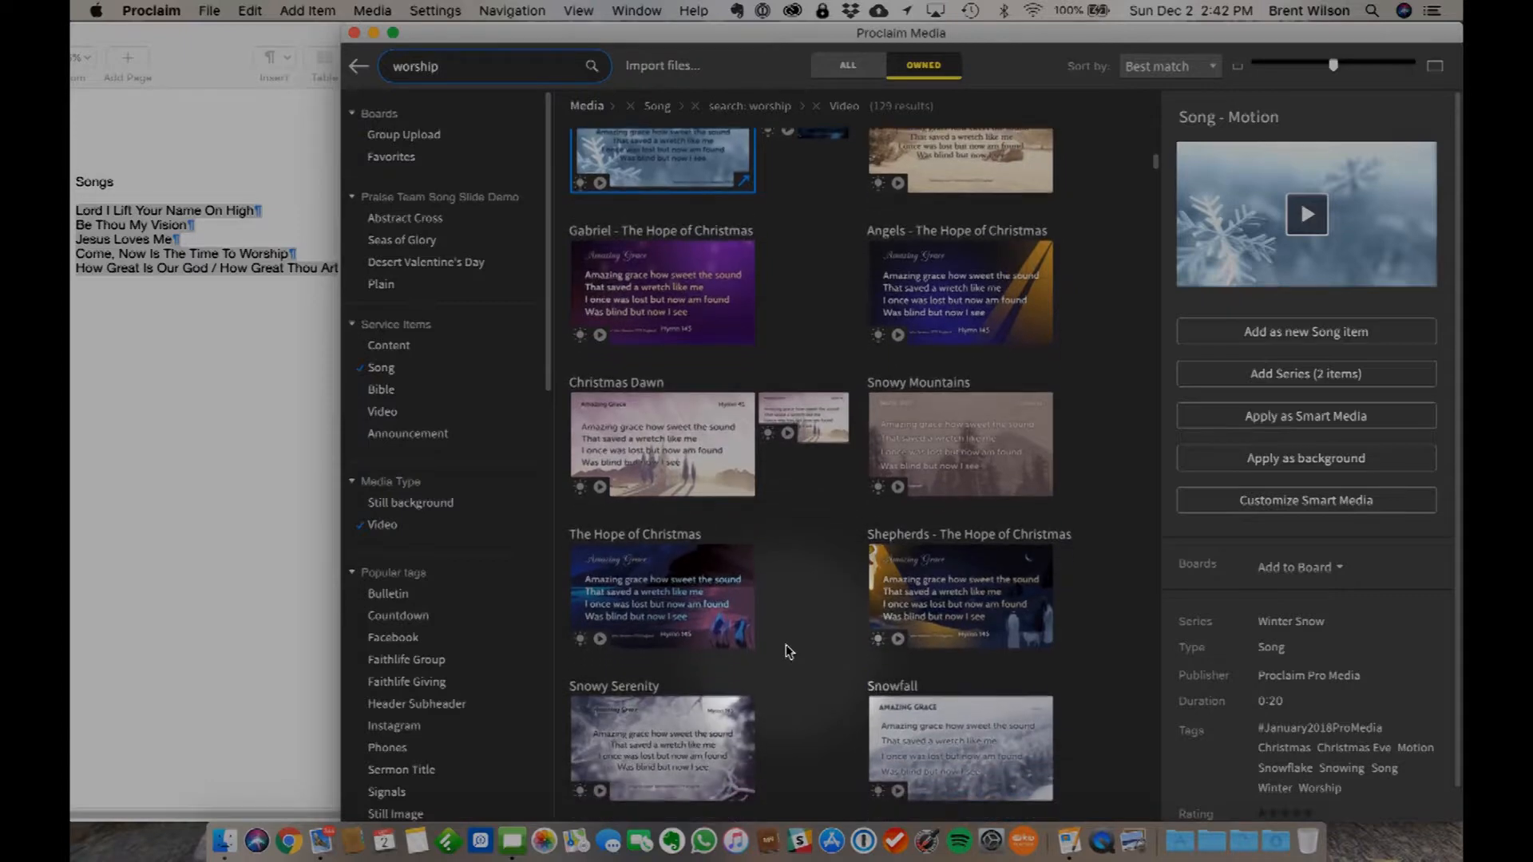
scroll(786, 648, "down", 8)
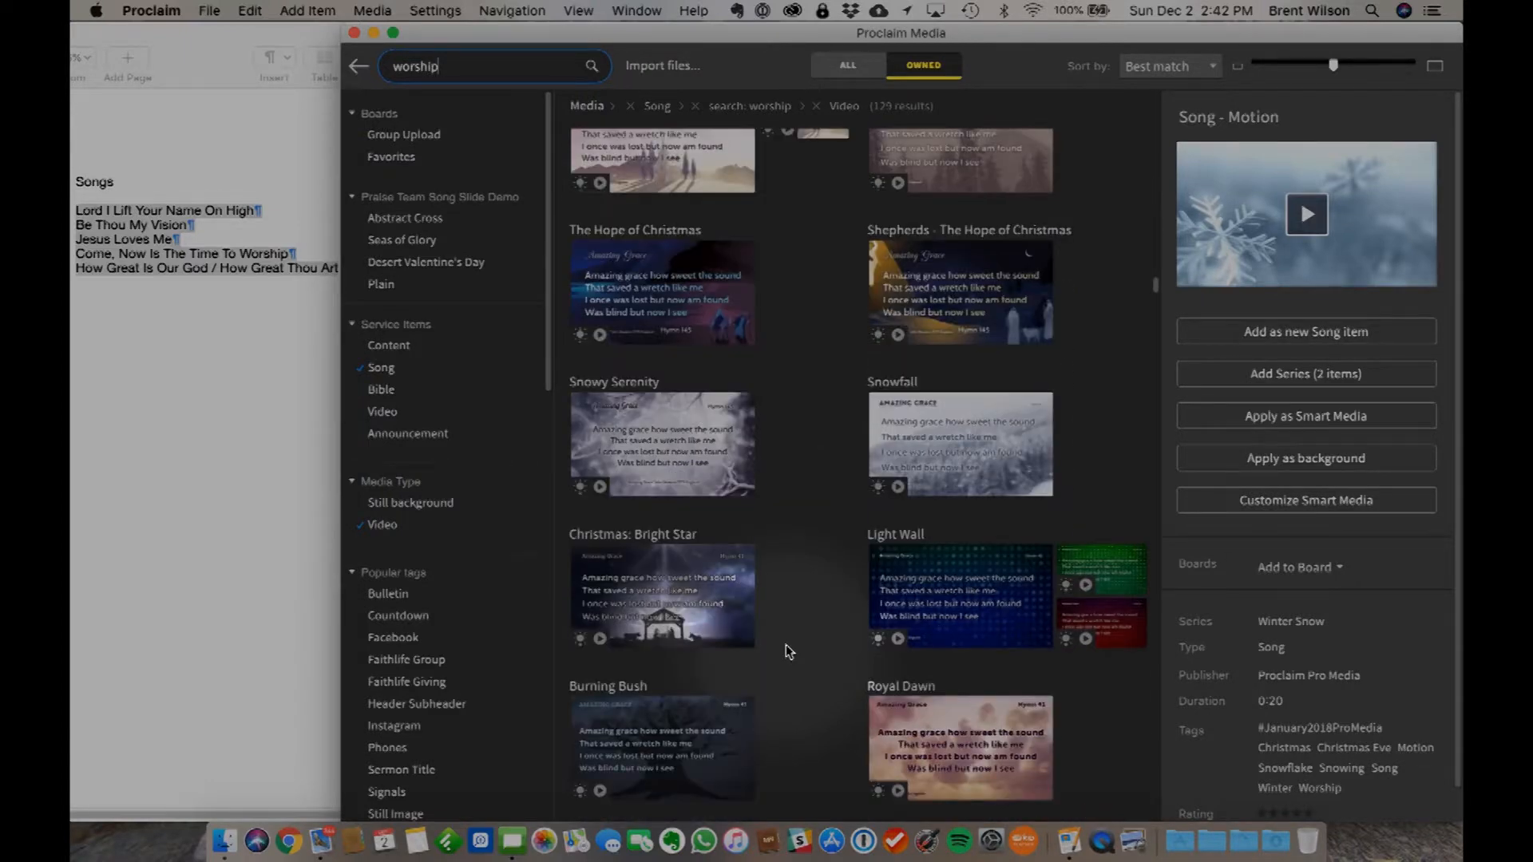
scroll(997, 606, "down", 5)
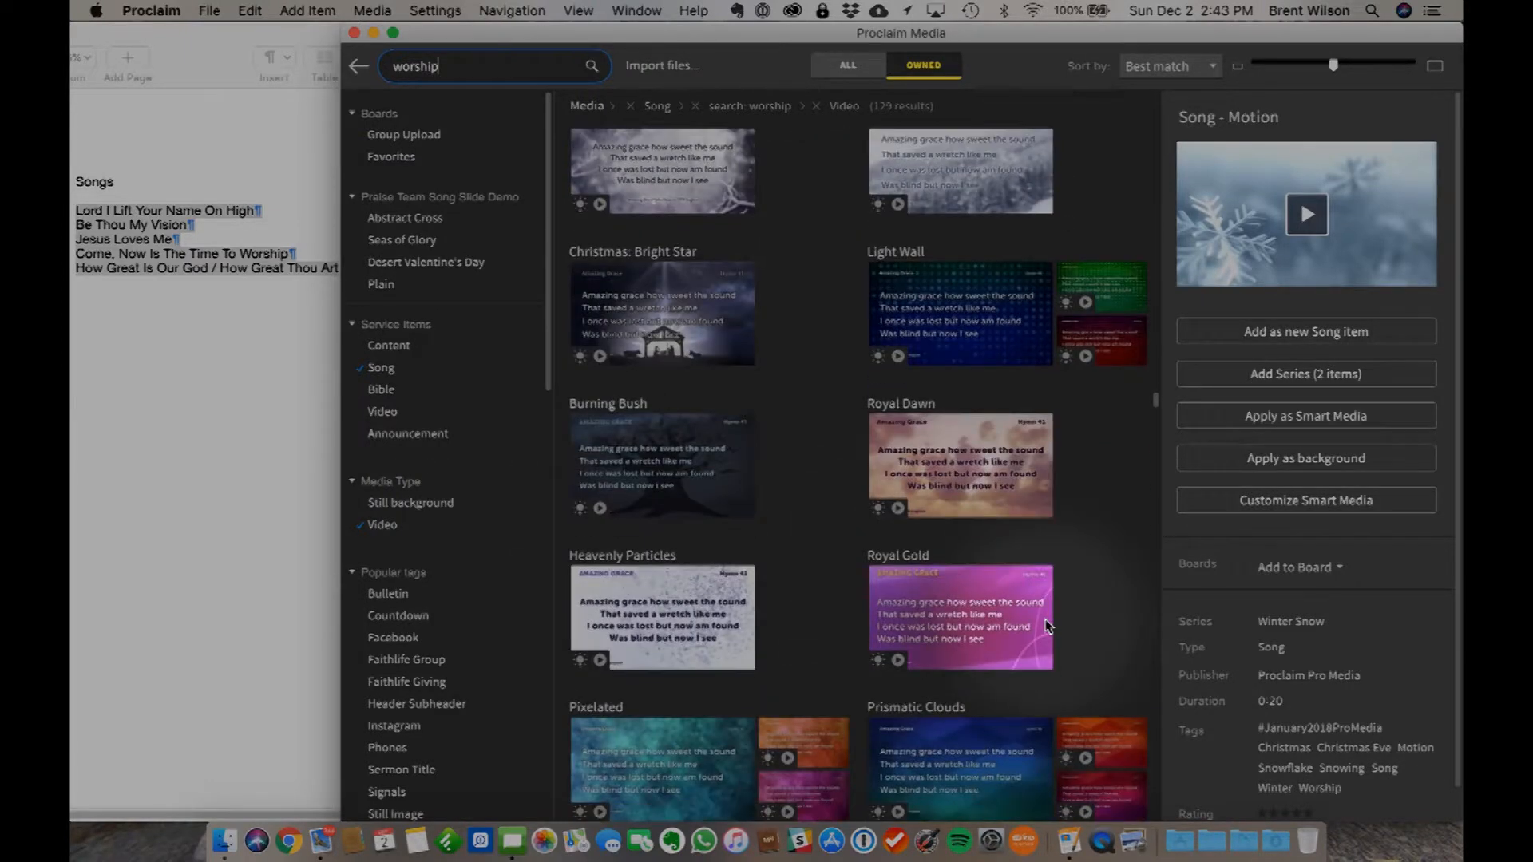
scroll(1048, 625, "down", 7)
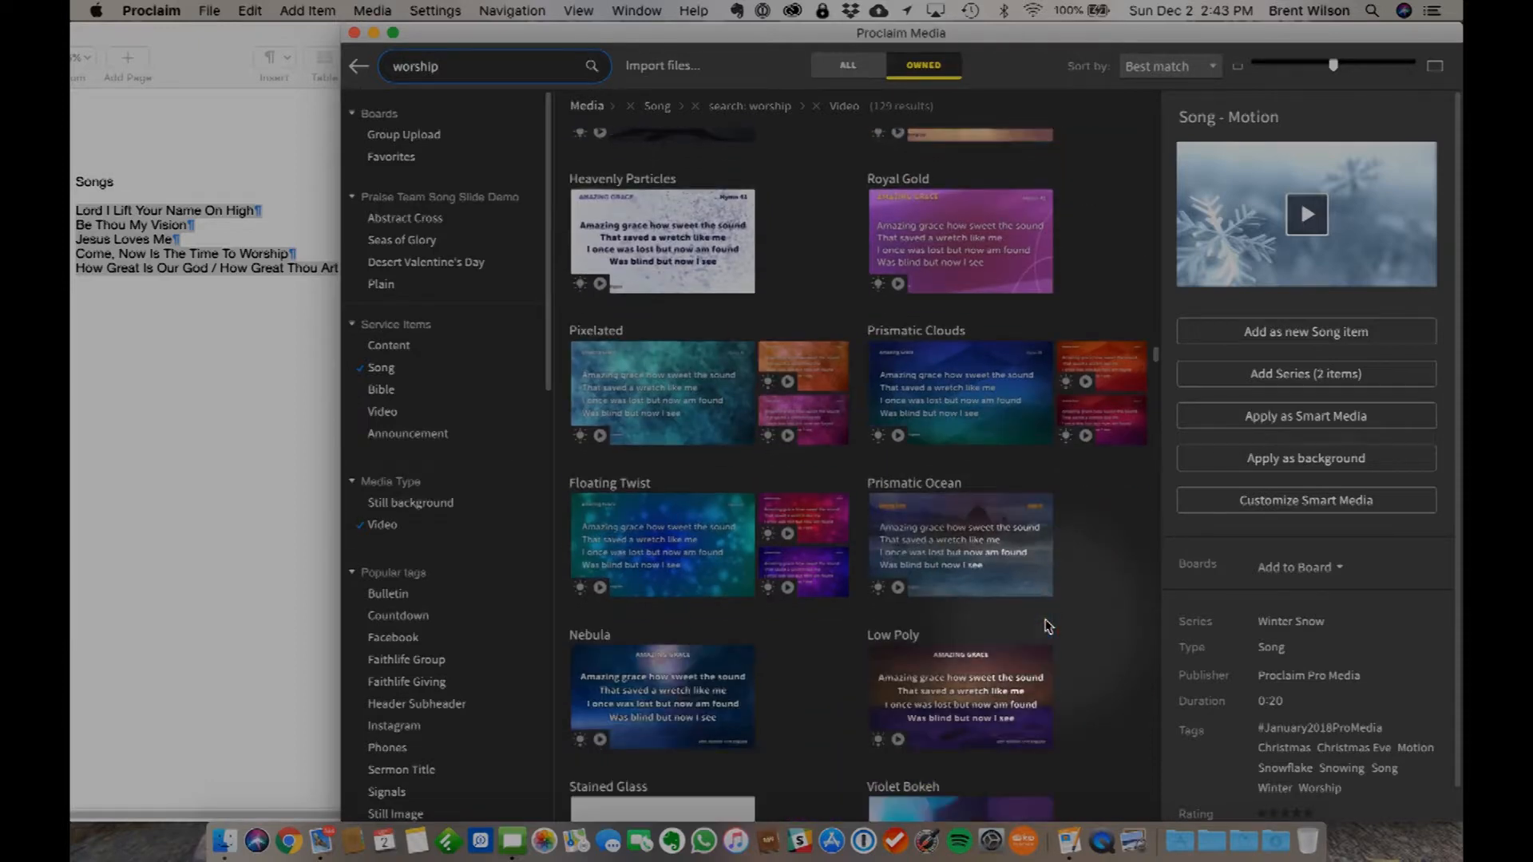
scroll(1048, 626, "down", 4)
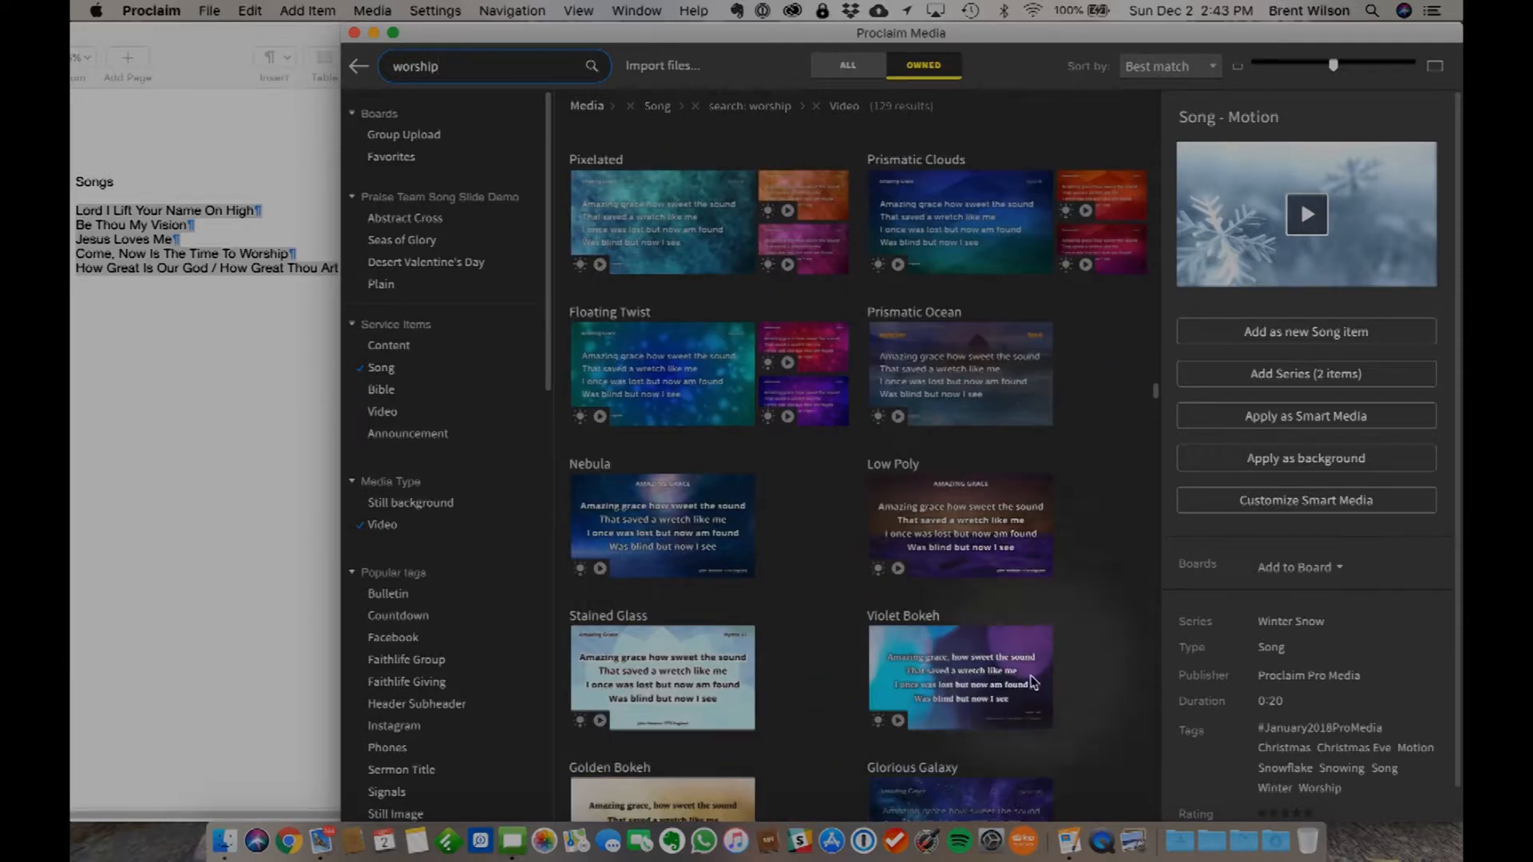
left_click(984, 530)
left_click(1307, 216)
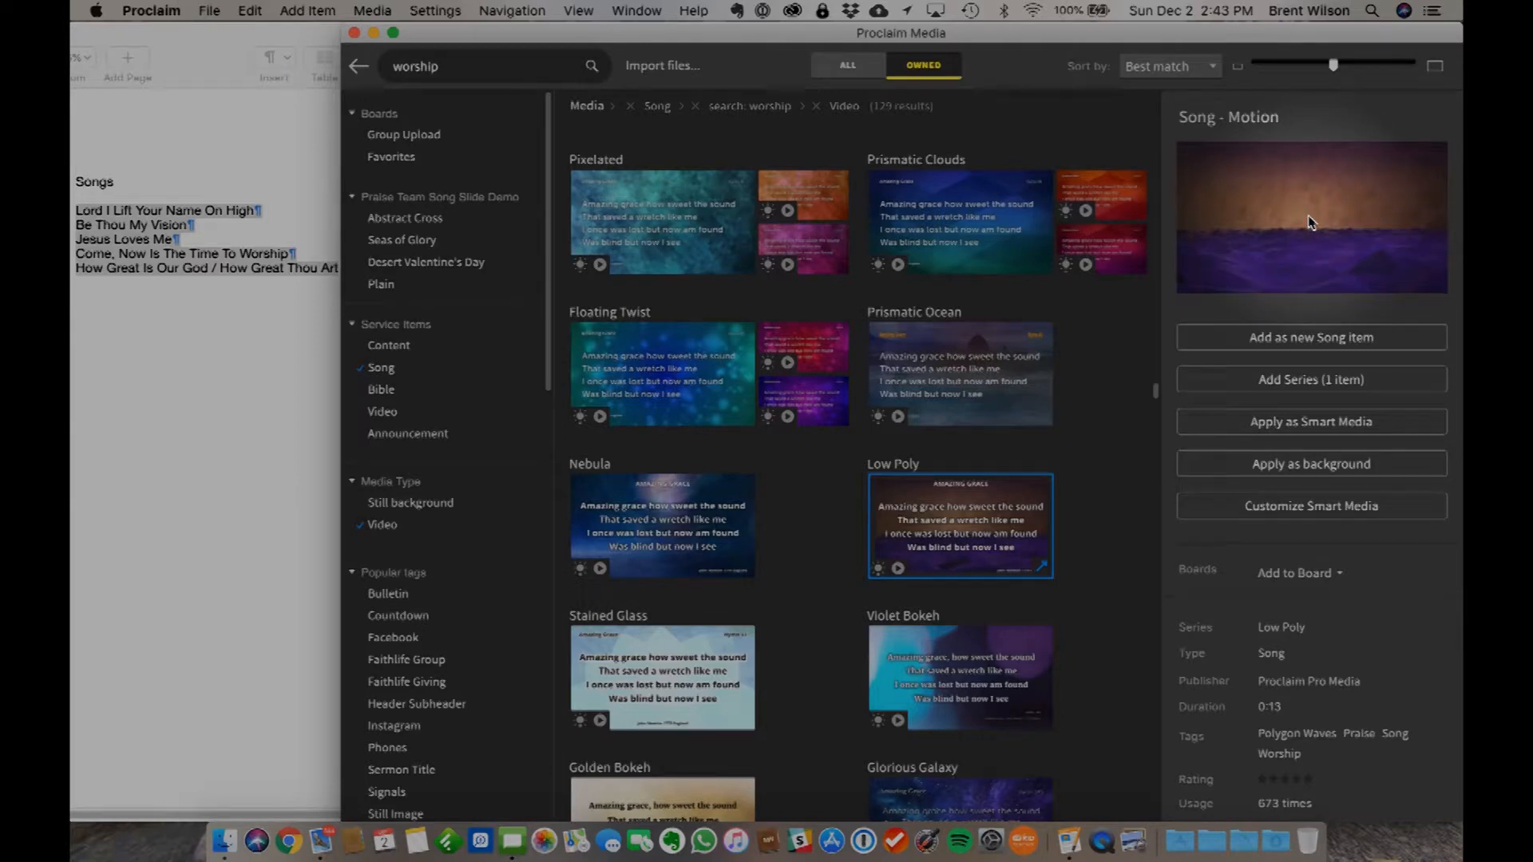
- Play the preview of the Glorious Galaxy motion background and apply it to Come Now Is The Time To Worship as Smart Media
scroll(1065, 615, "down", 3)
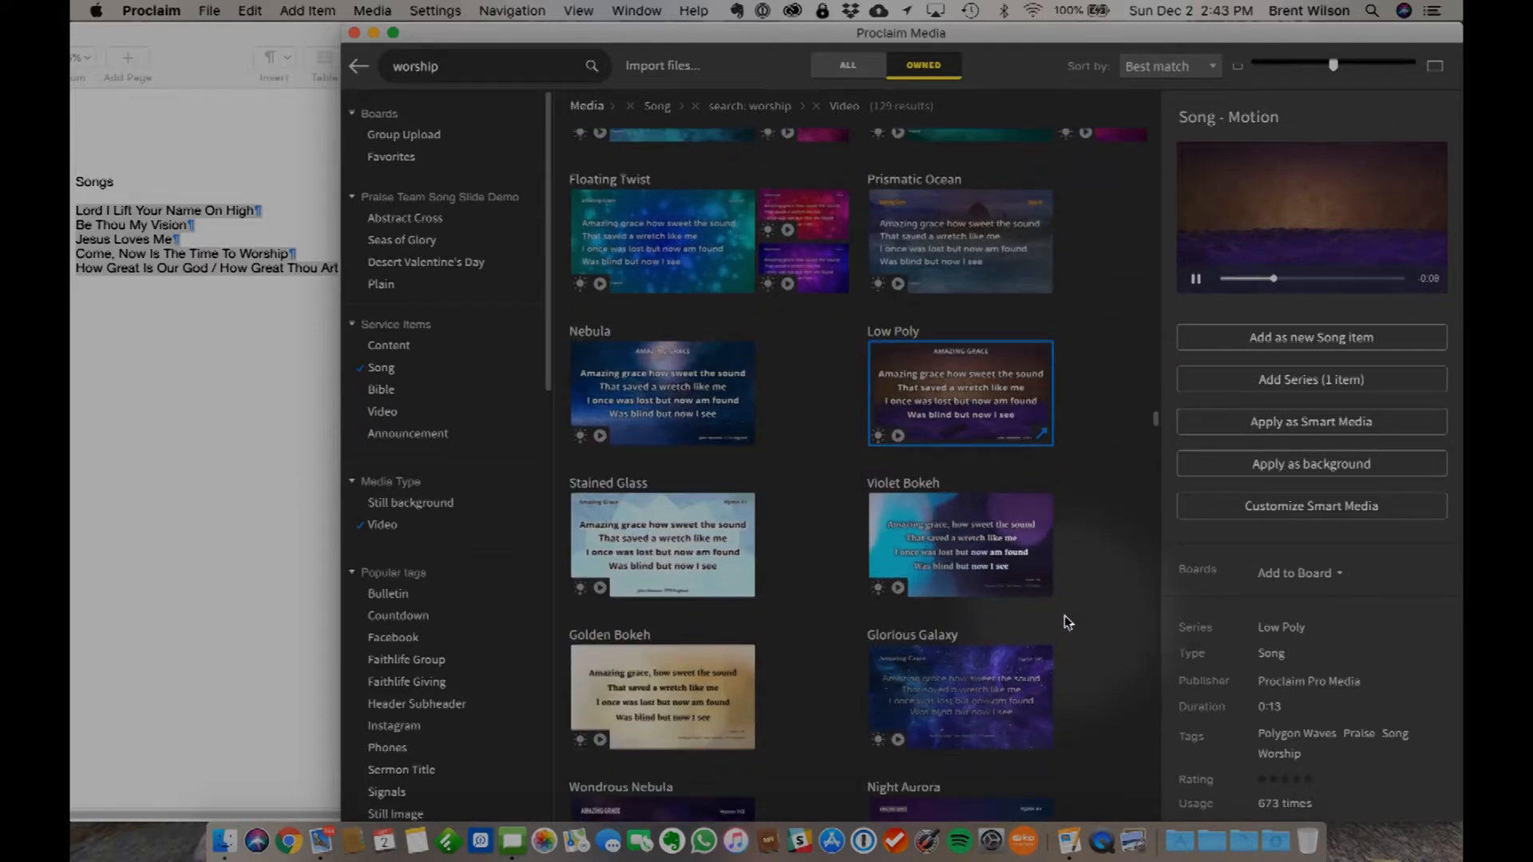
scroll(1065, 615, "down", 3)
left_click(982, 543)
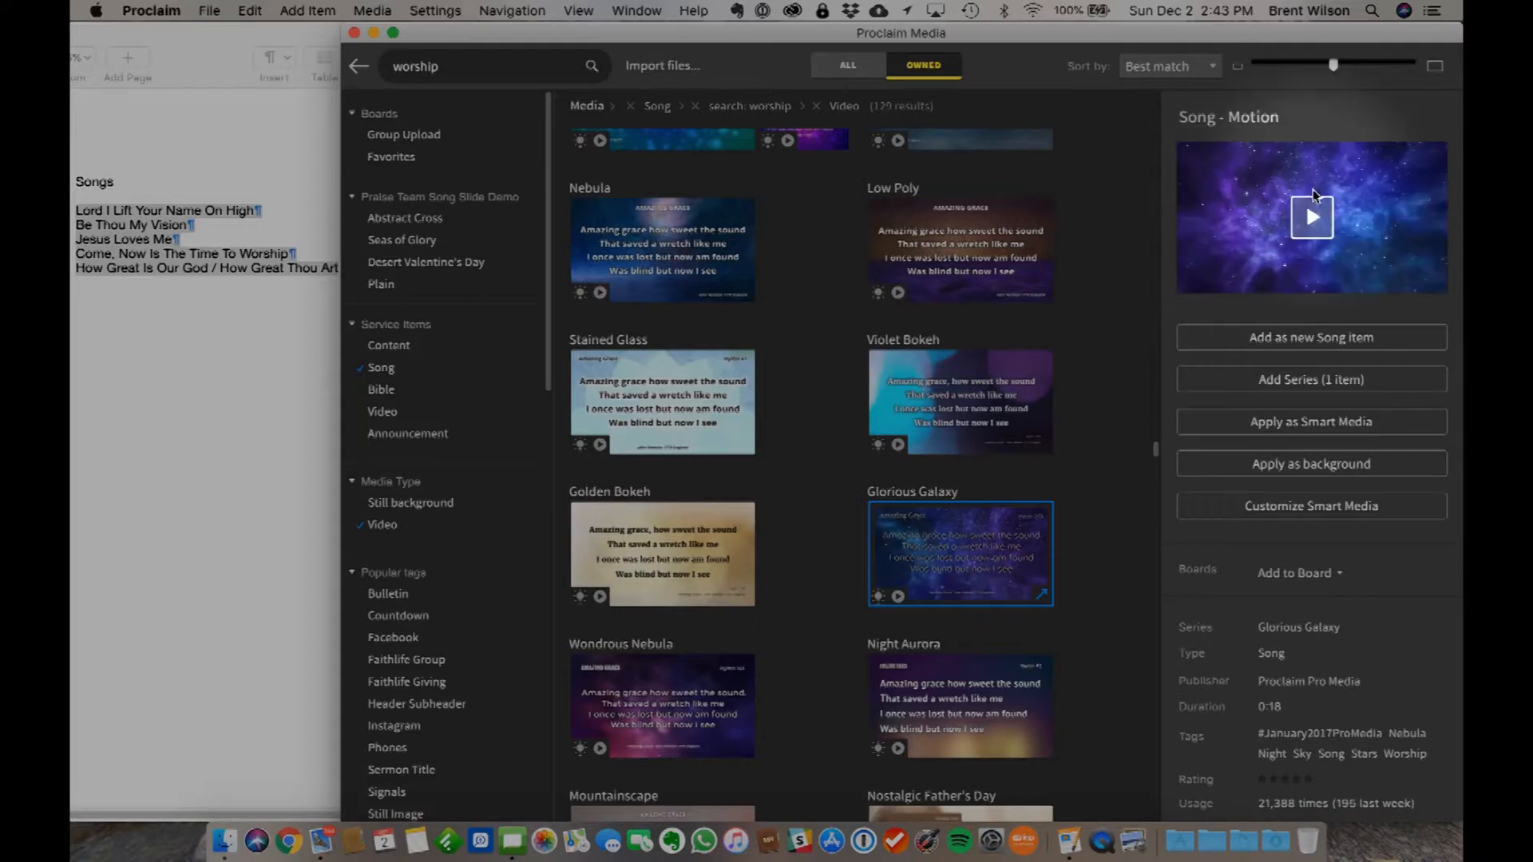
left_click(1309, 220)
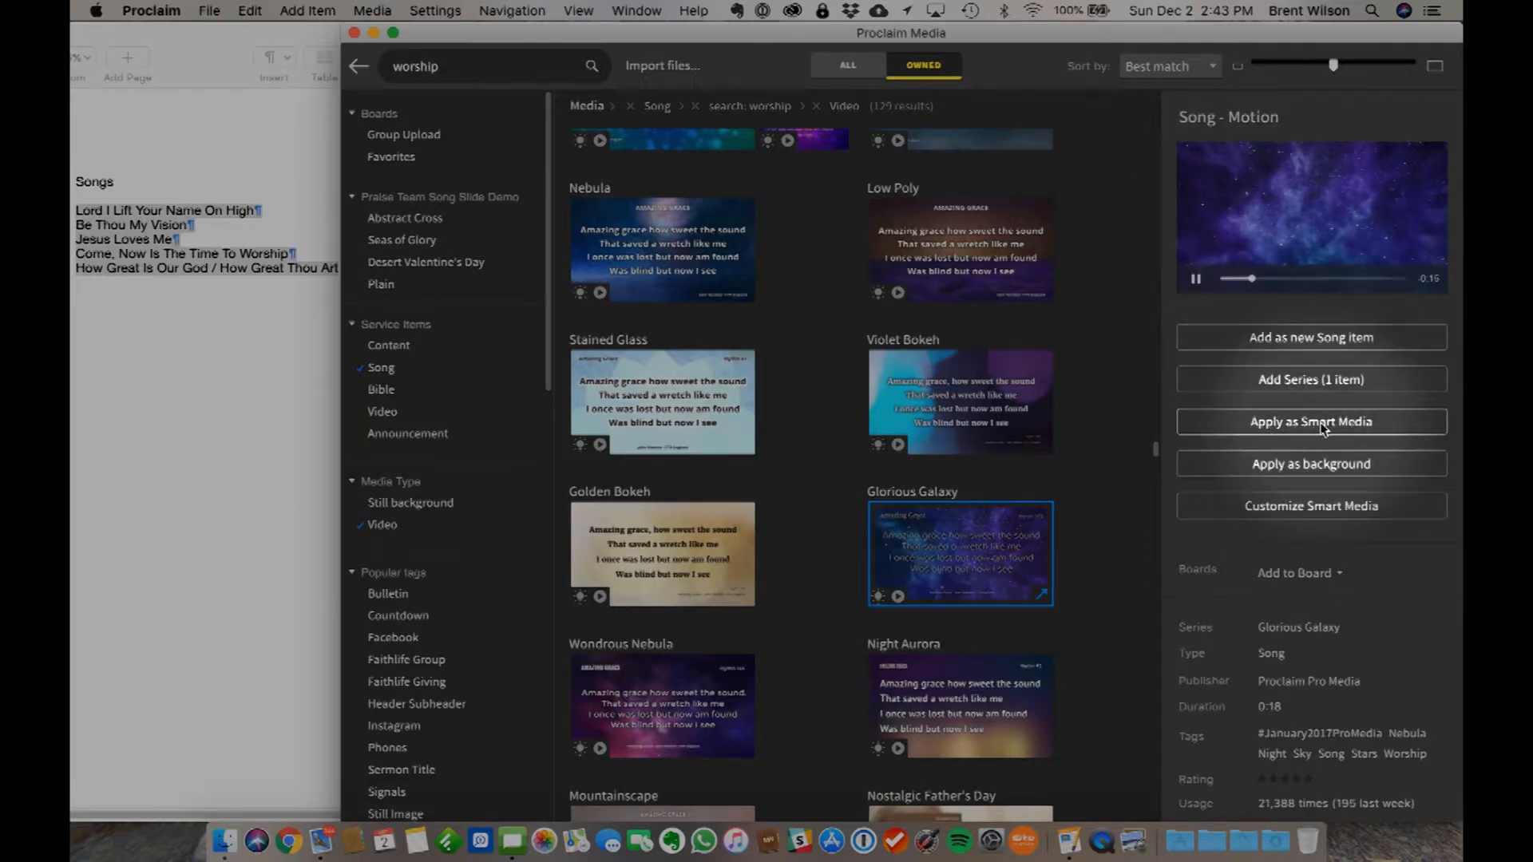
left_click(1281, 424)
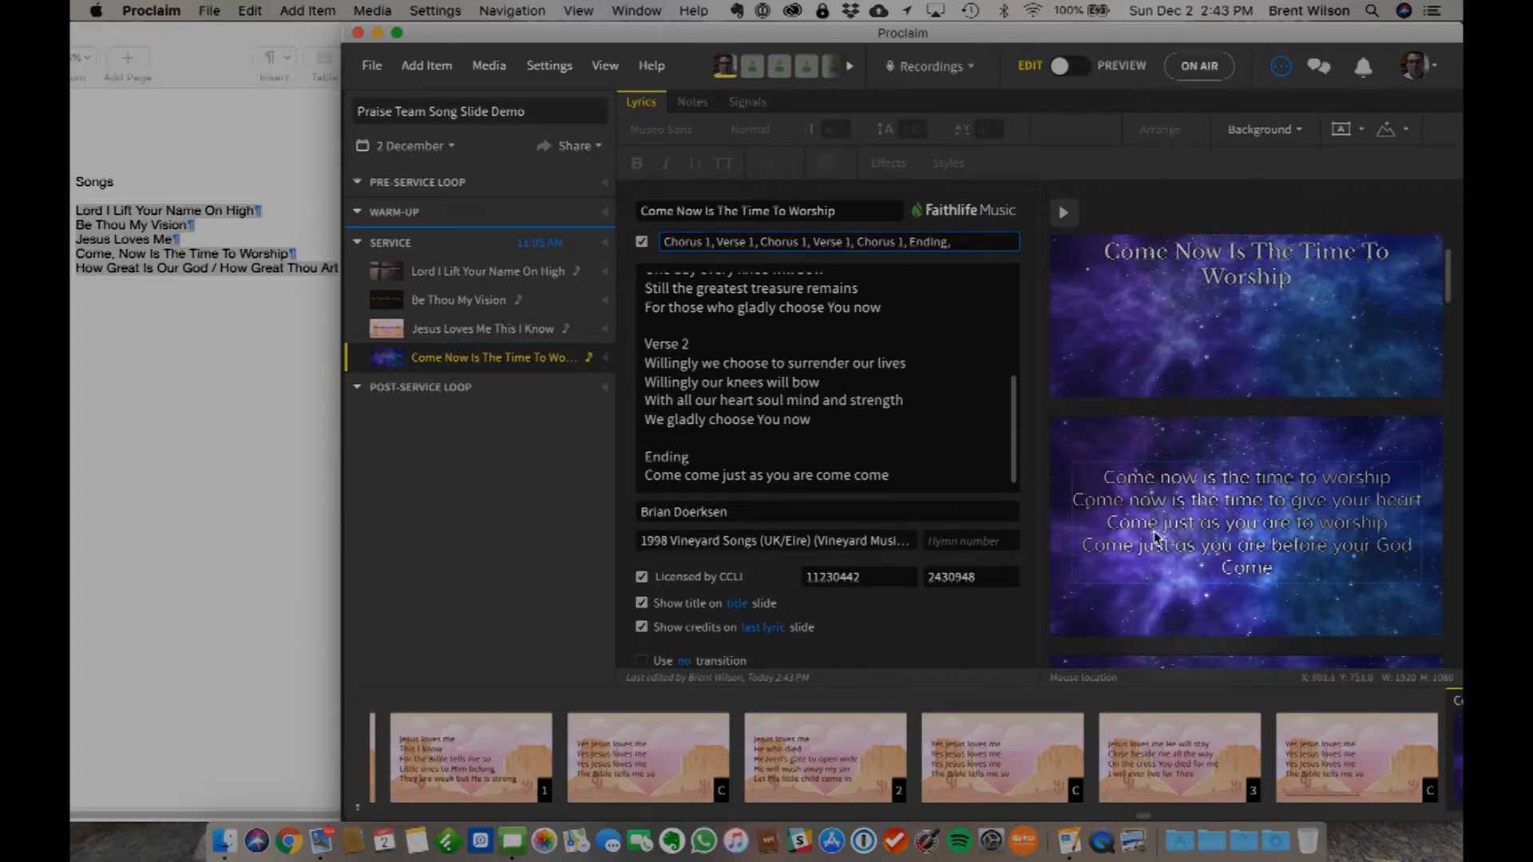
- Preview the slides of Come Now Is The Time To Worship from title to ending on the new background, and return to editing
scroll(1281, 557, "down", 2)
scroll(1281, 557, "down", 5)
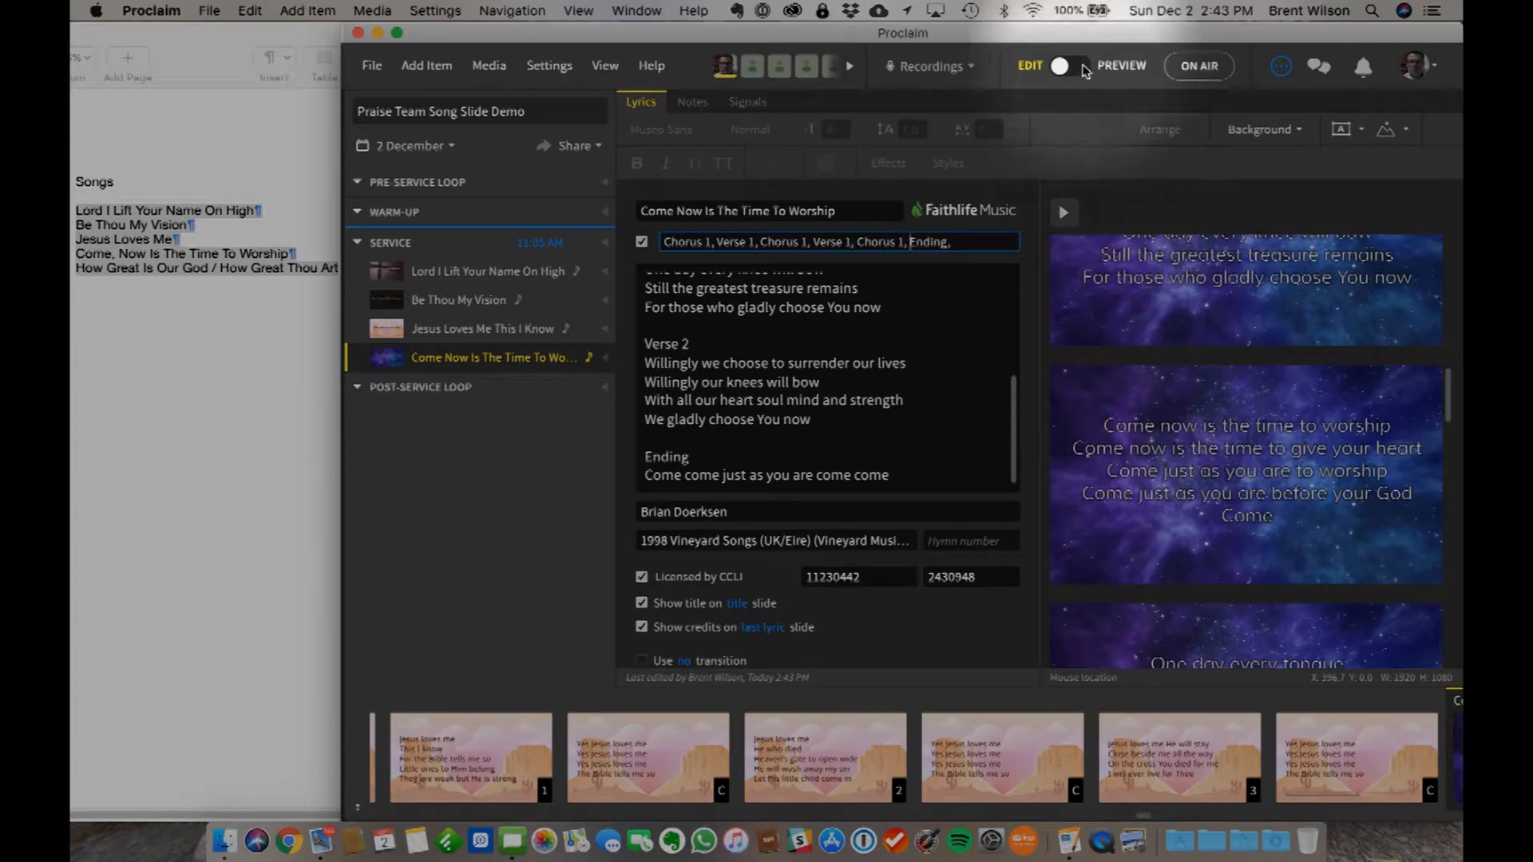
left_click(1070, 67)
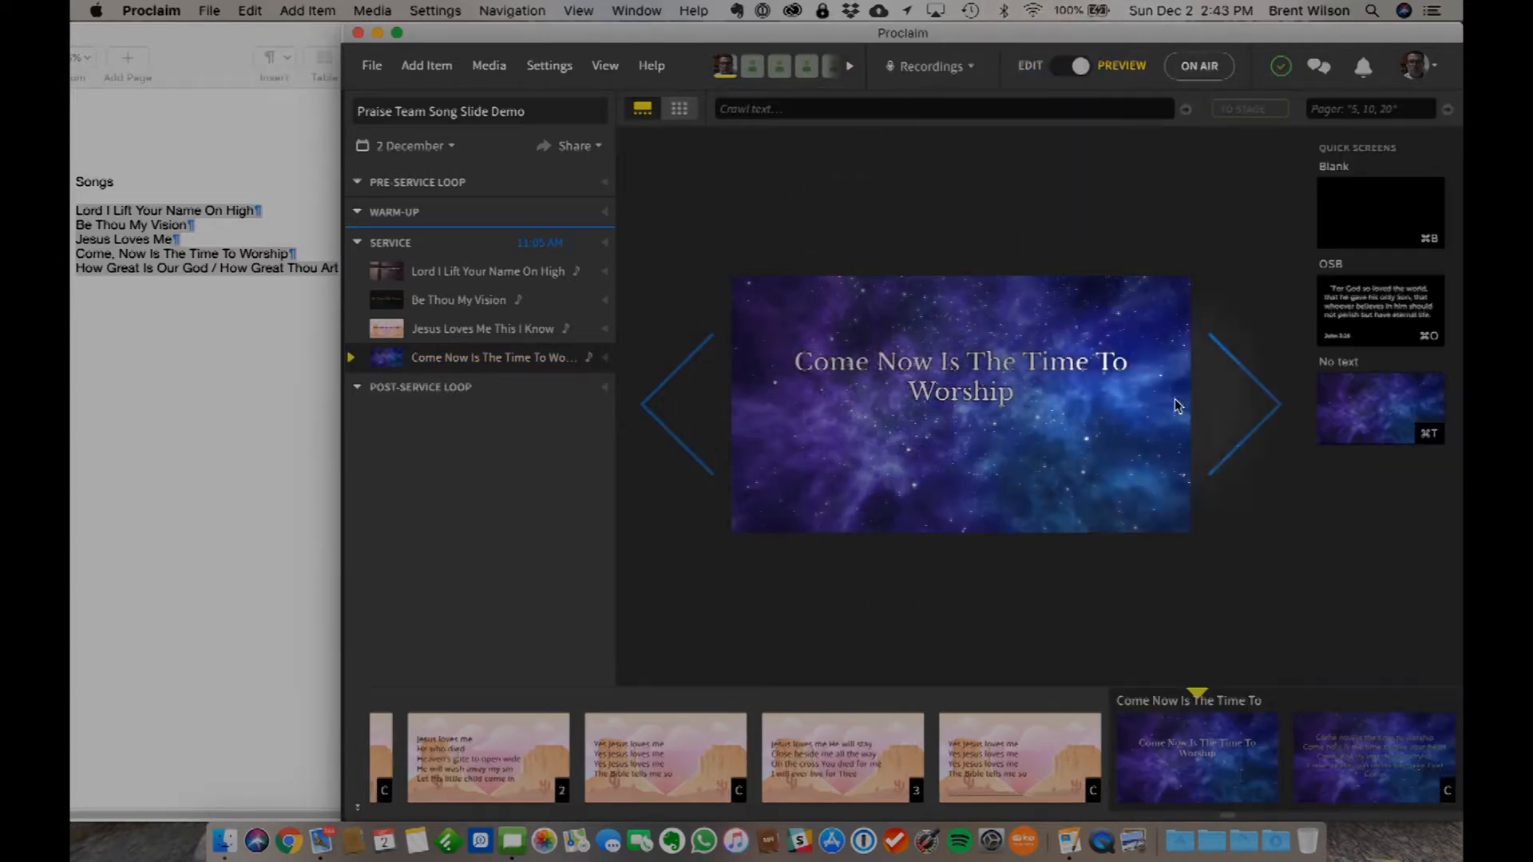
left_click(1266, 405)
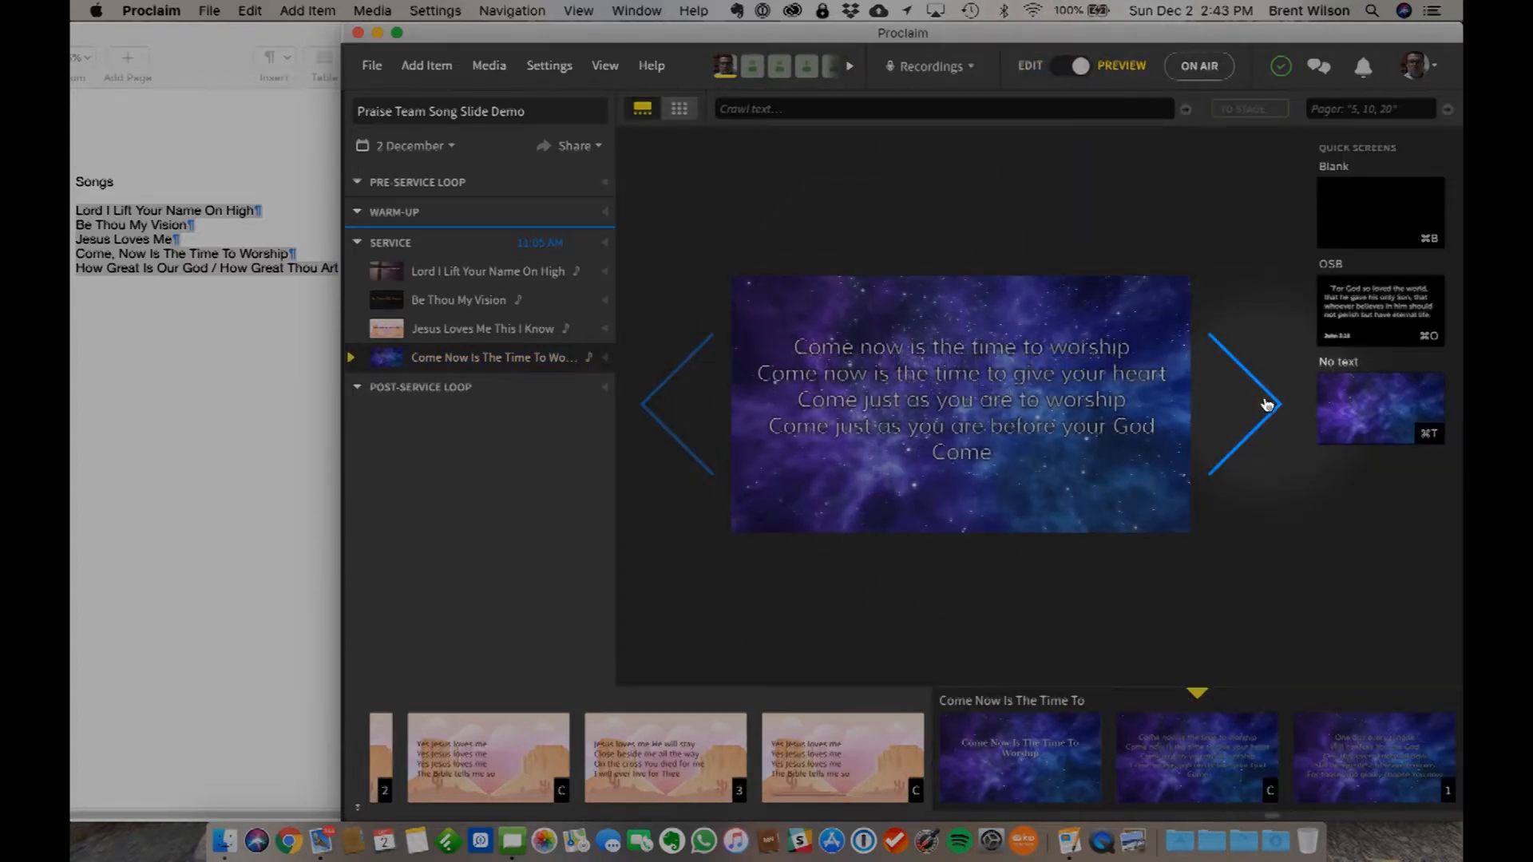
left_click(1266, 405)
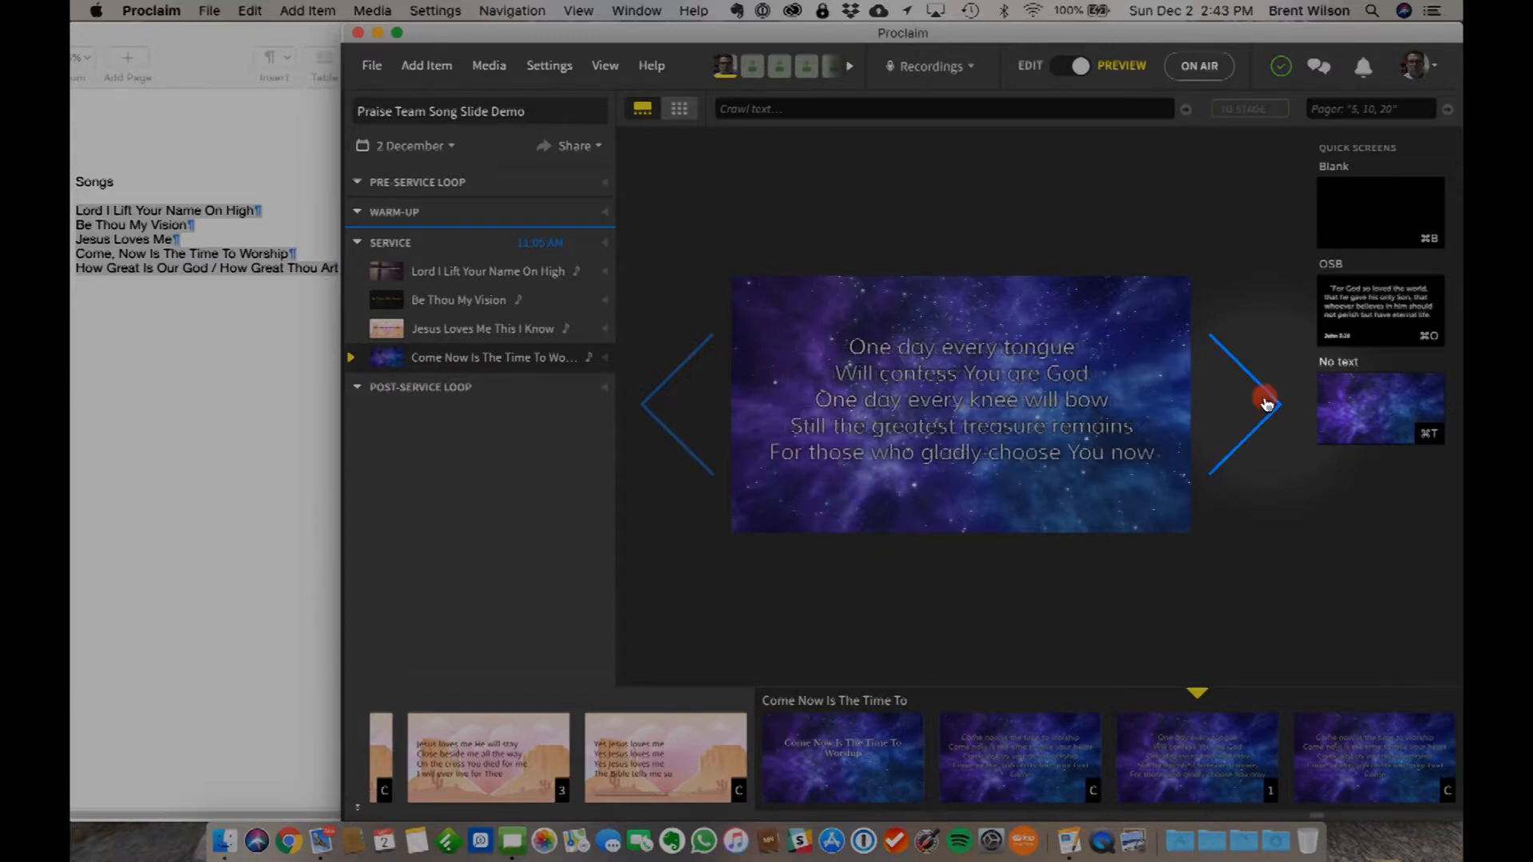
left_click(1266, 404)
left_click(1266, 404)
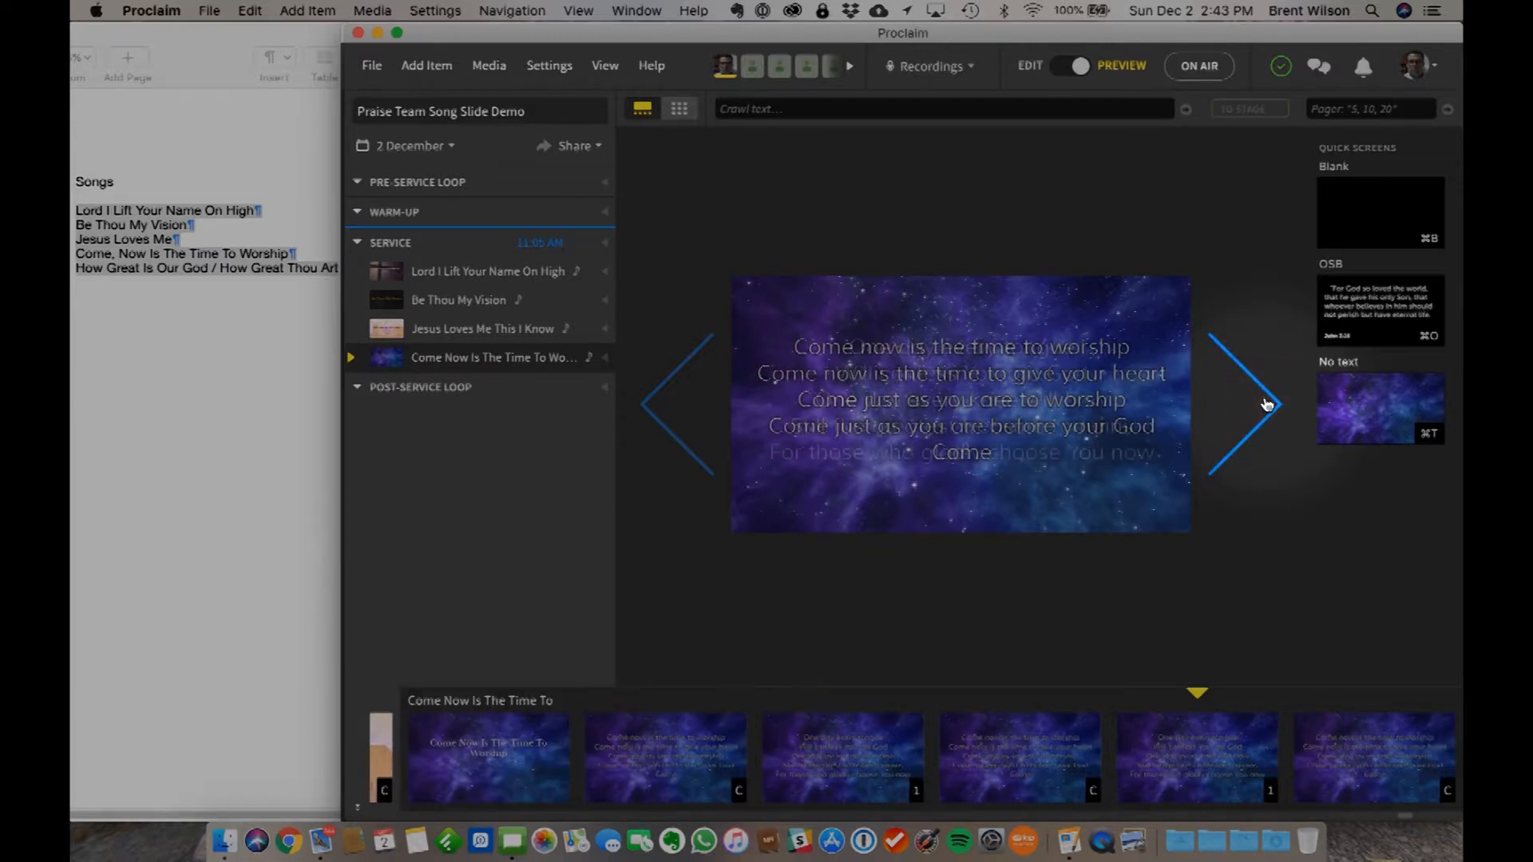
left_click(1266, 404)
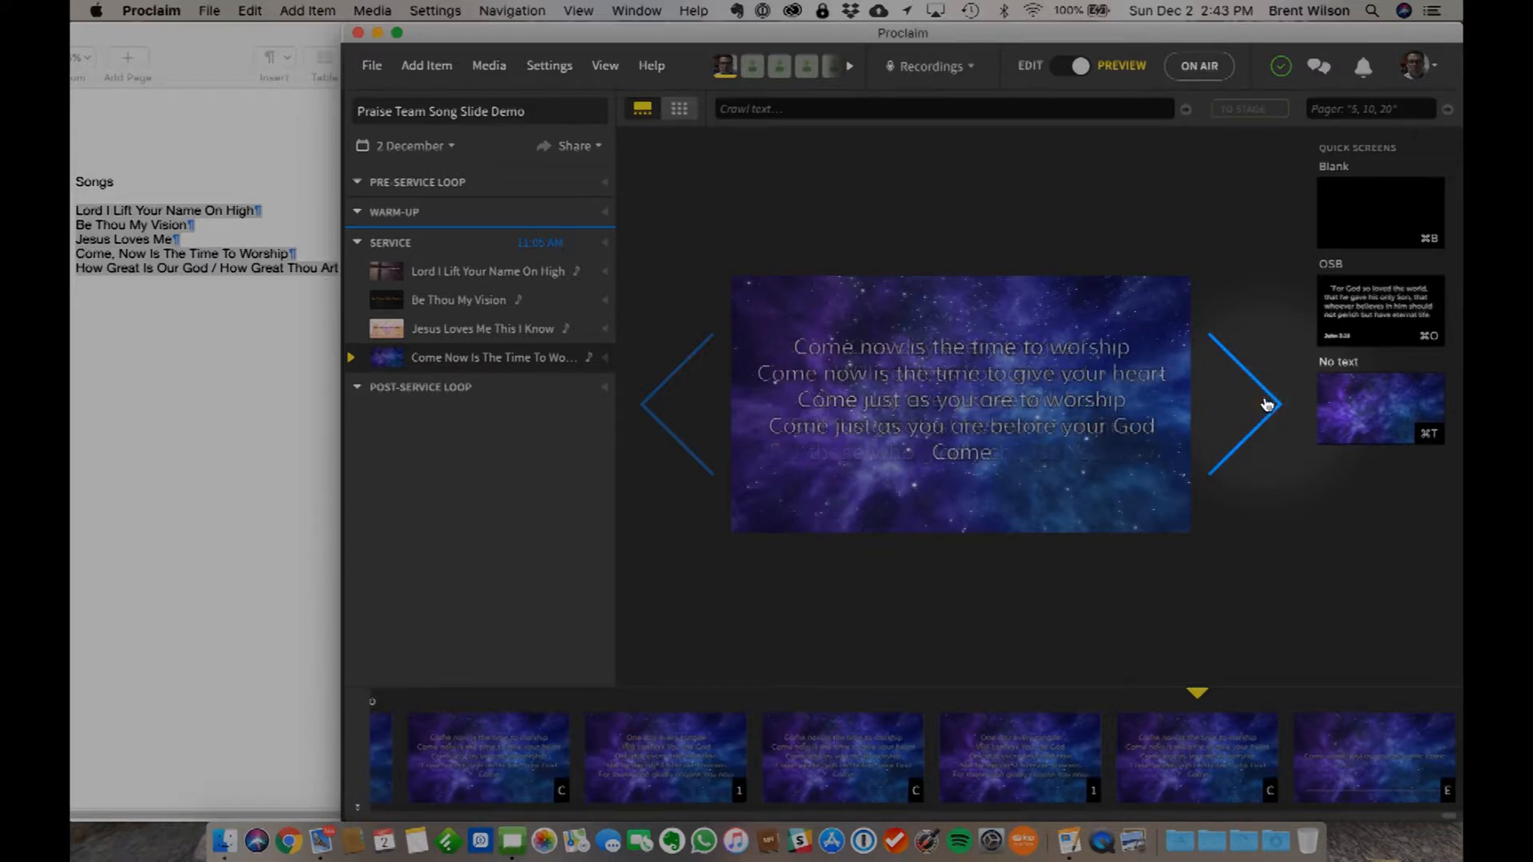
left_click(1266, 404)
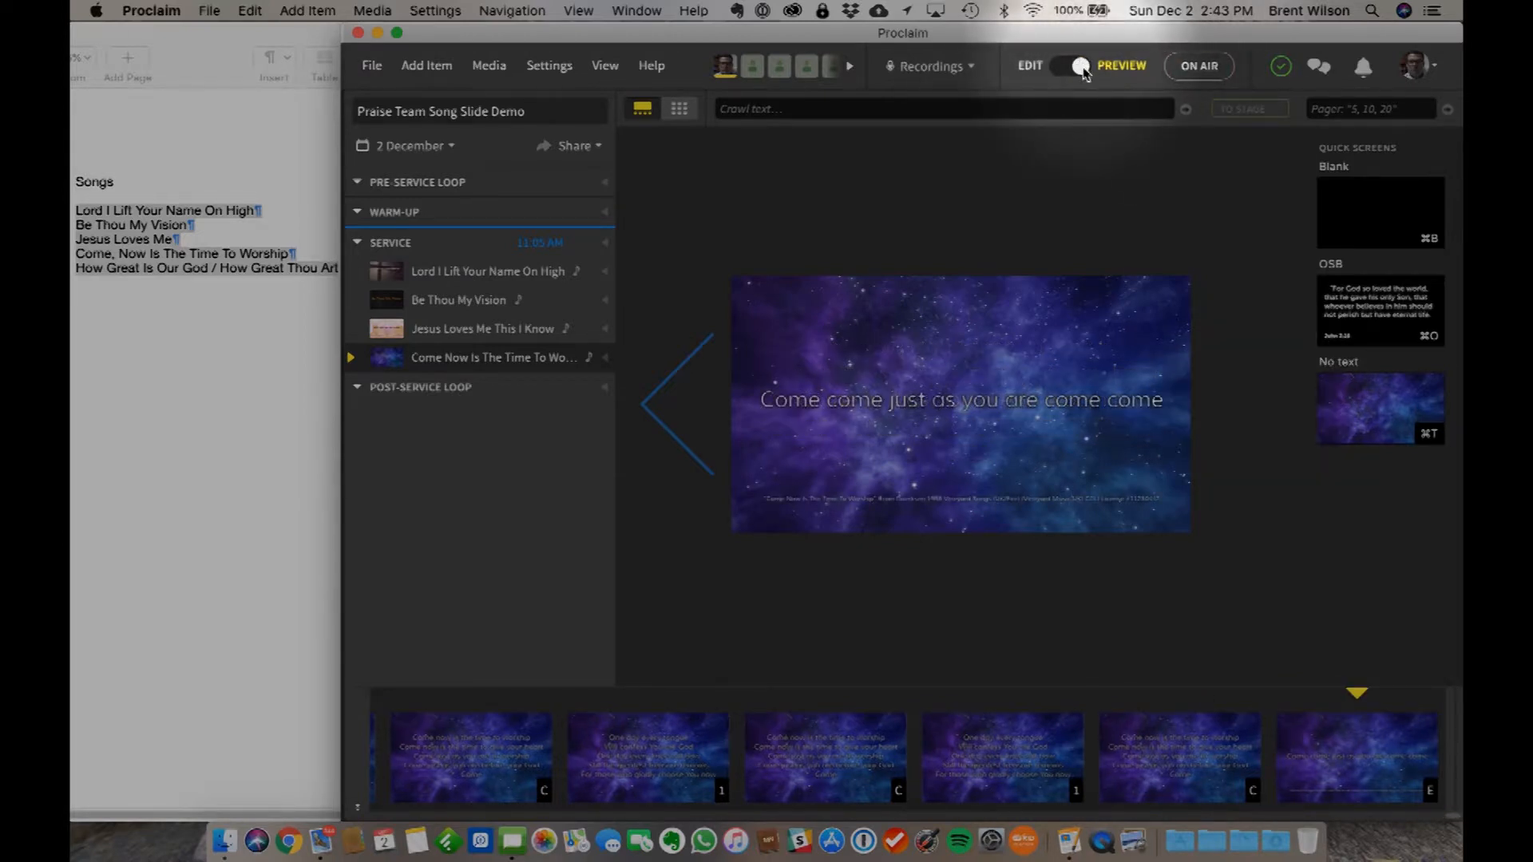
left_click(1060, 72)
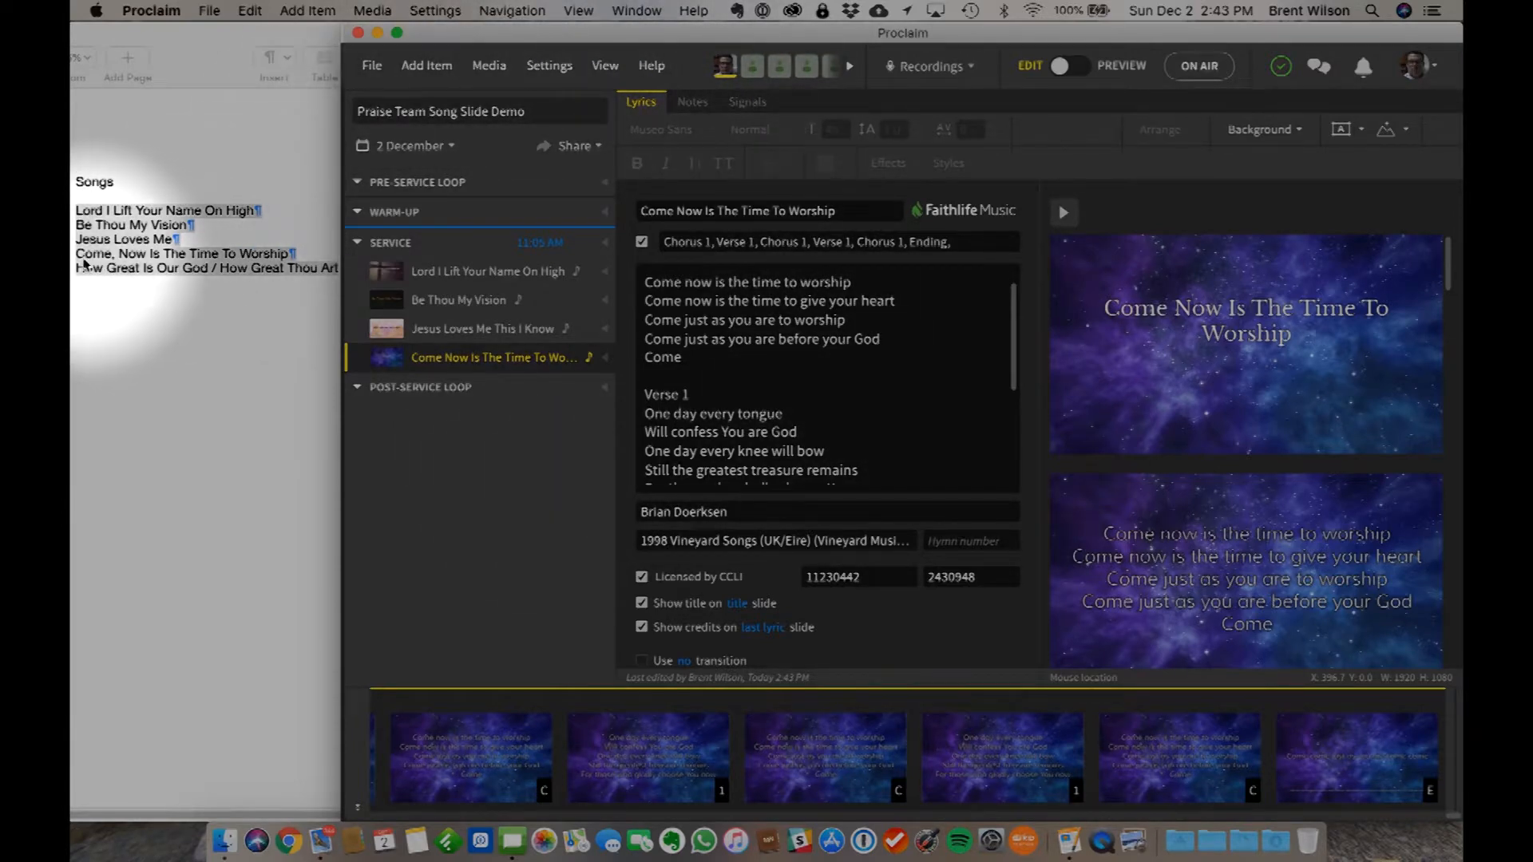
- Add a new song item and import Chris Tomlin's How Great Is Our God from the SongSelect by CCLI results
left_click(435, 70)
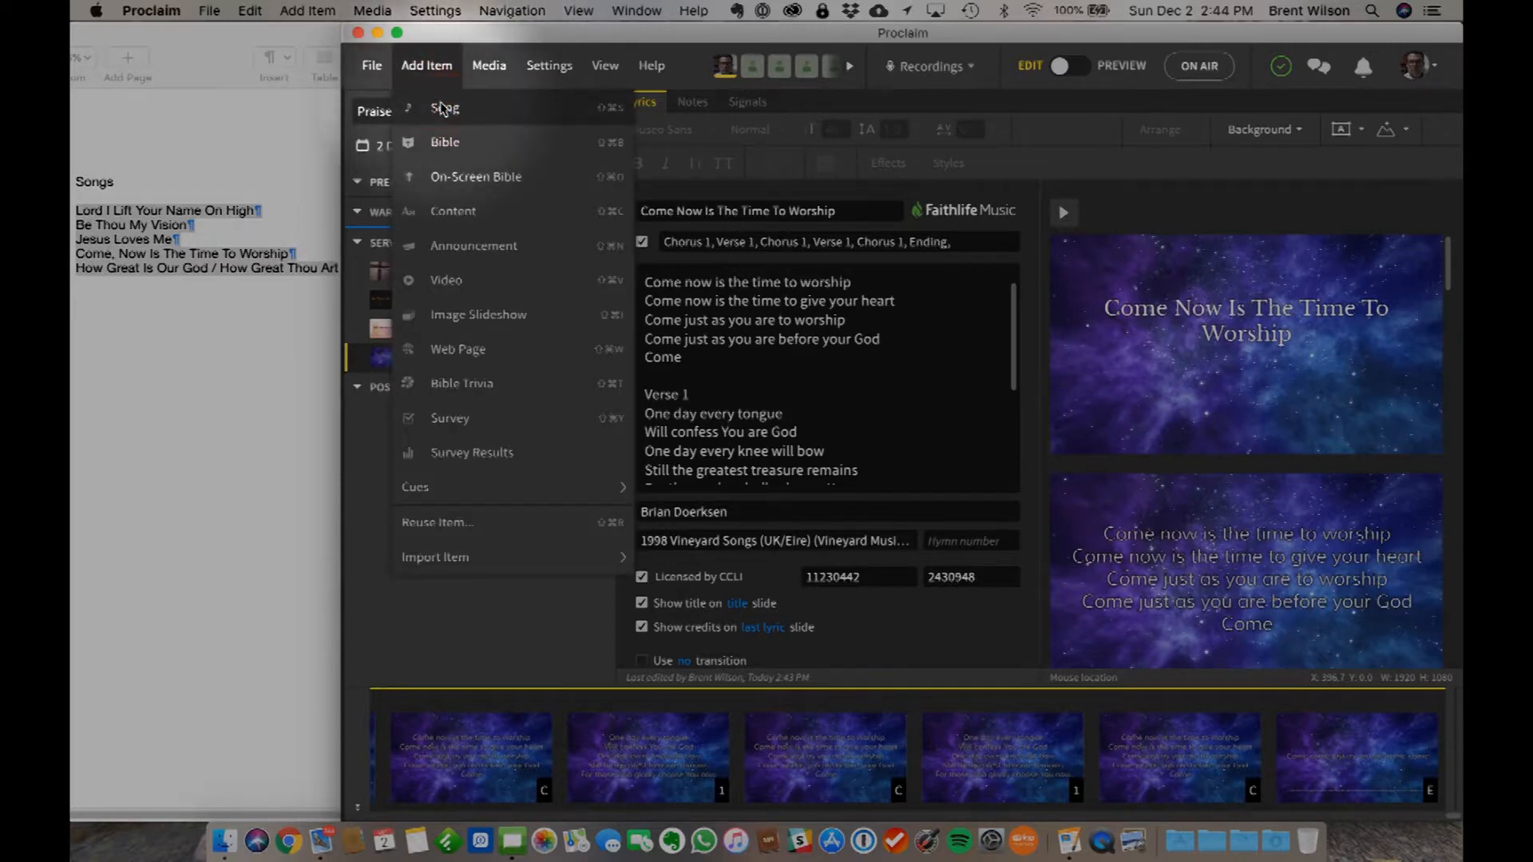
left_click(444, 108)
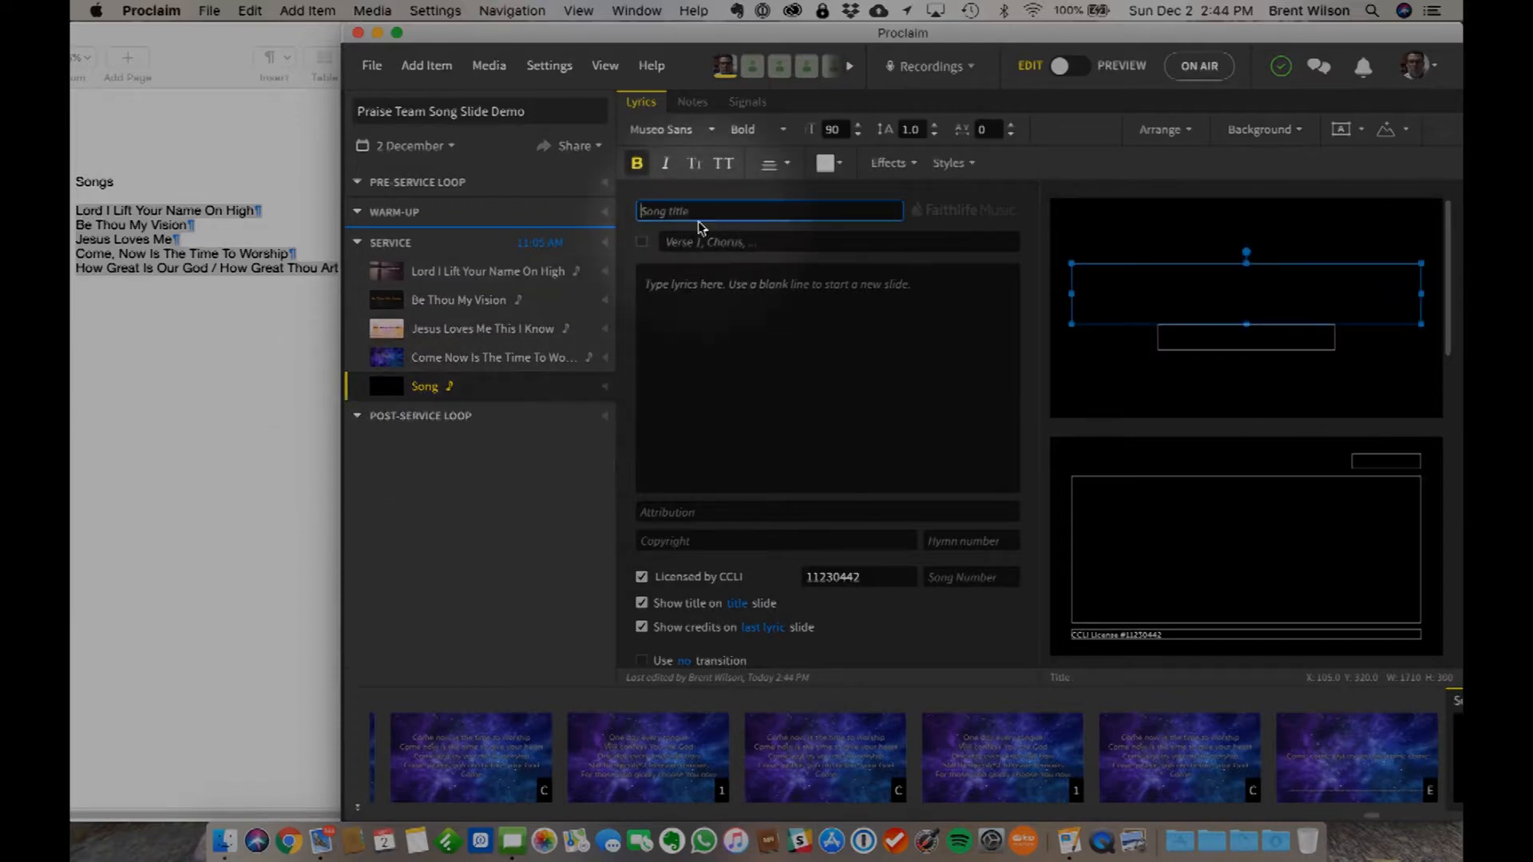
type("How G")
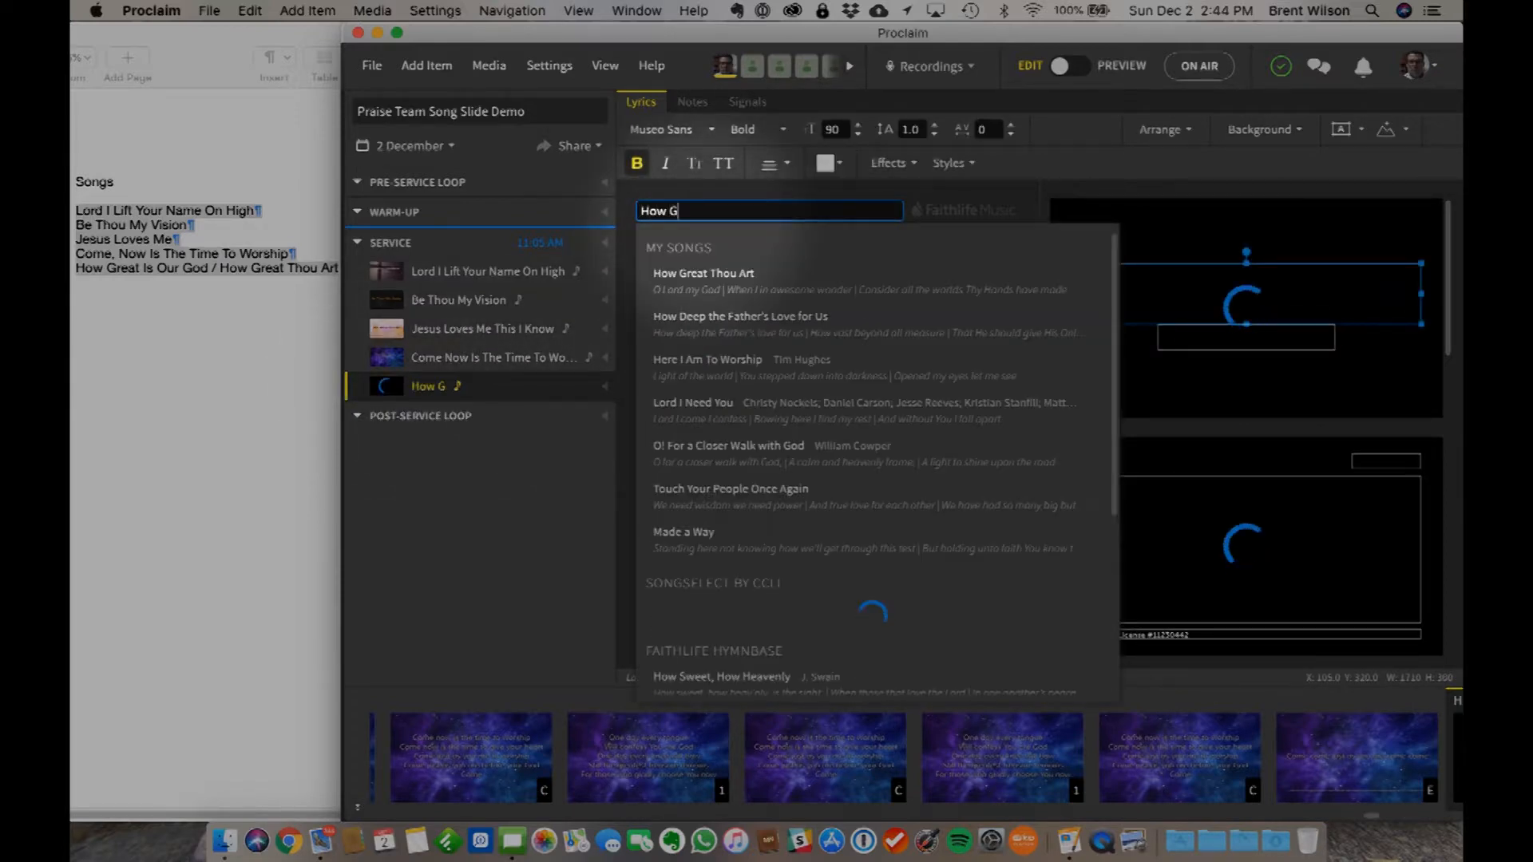
type("reat Is Our God")
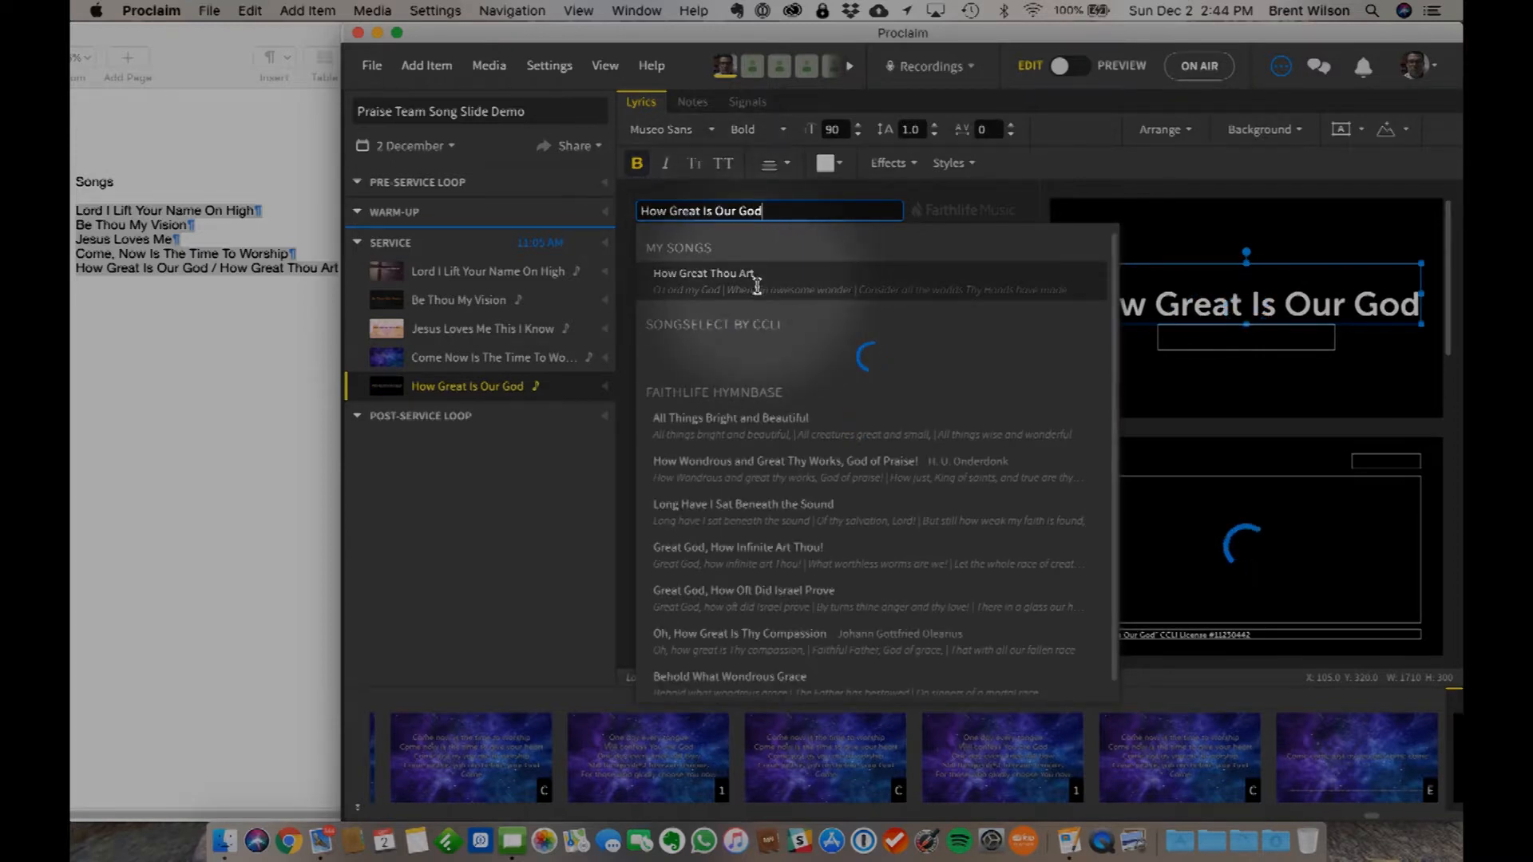
mouse_move(727, 359)
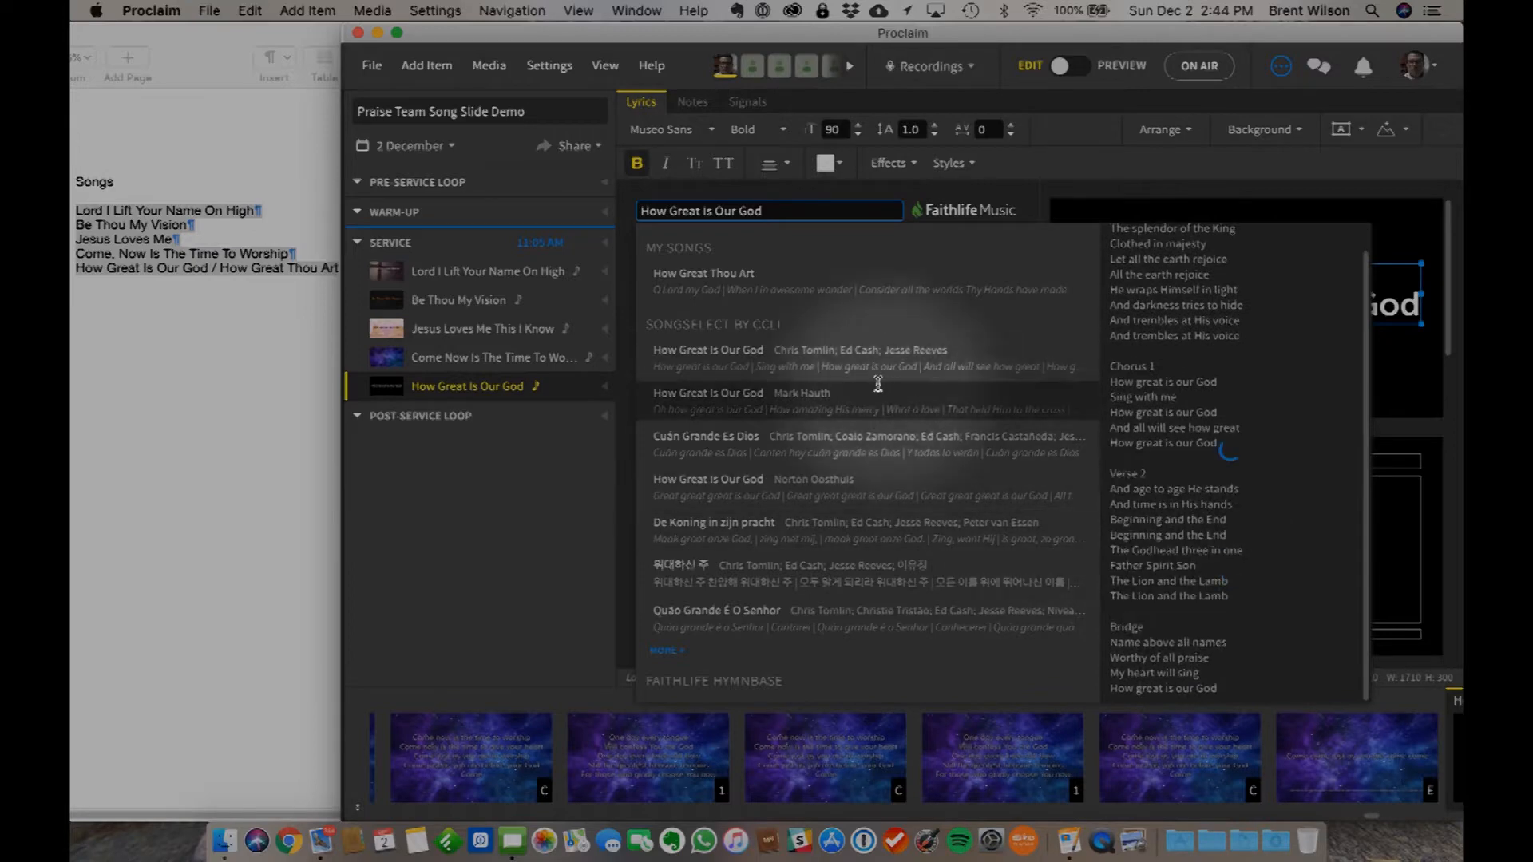
left_click(846, 353)
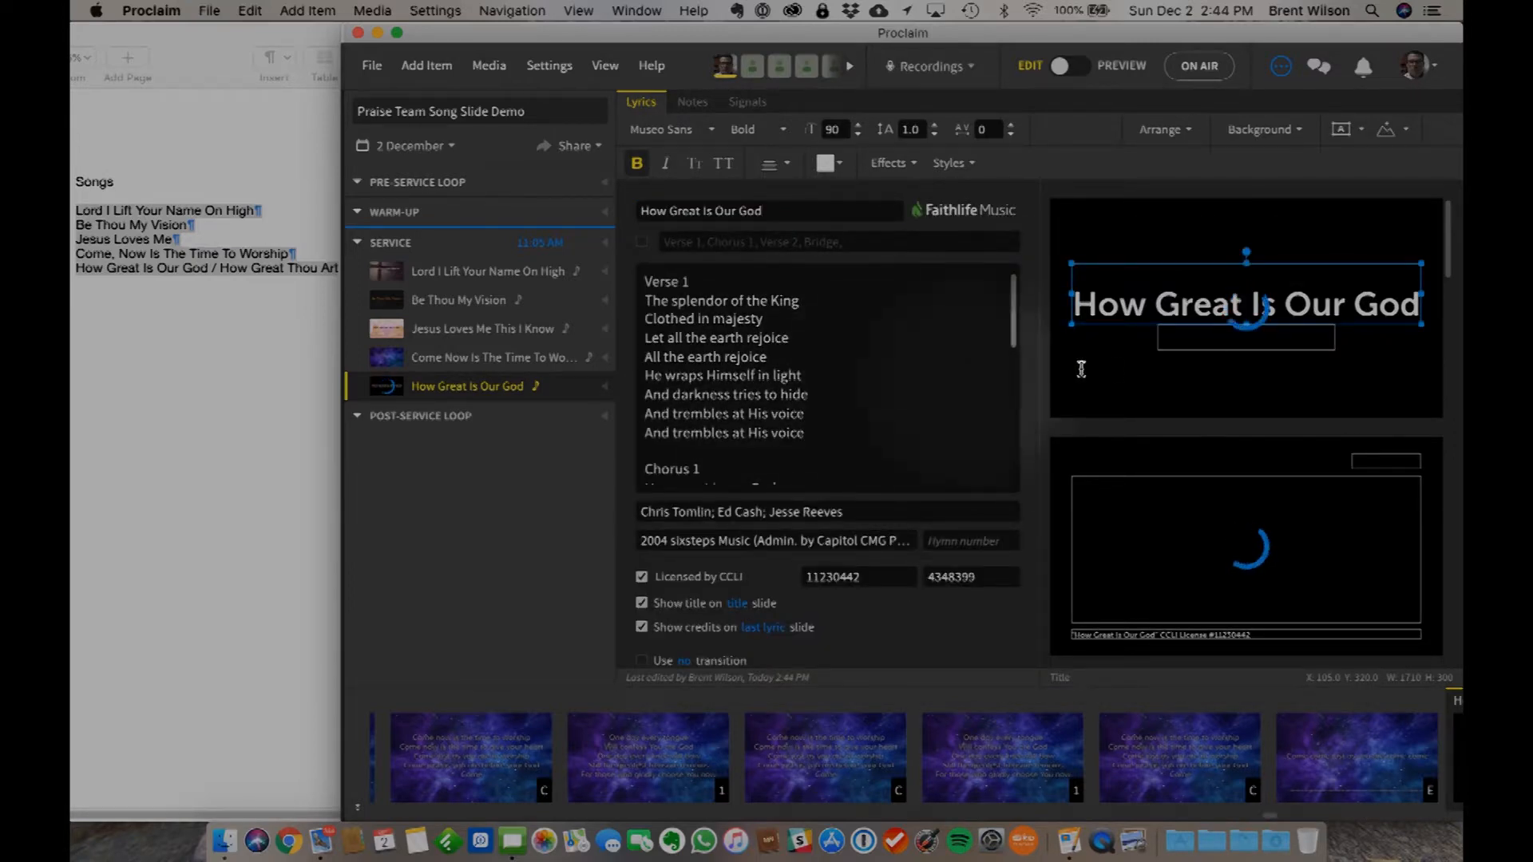
- Split Verse 1 of How Great Is Our God into two slides after the line "All the earth rejoice"
scroll(1126, 348, "down", 2)
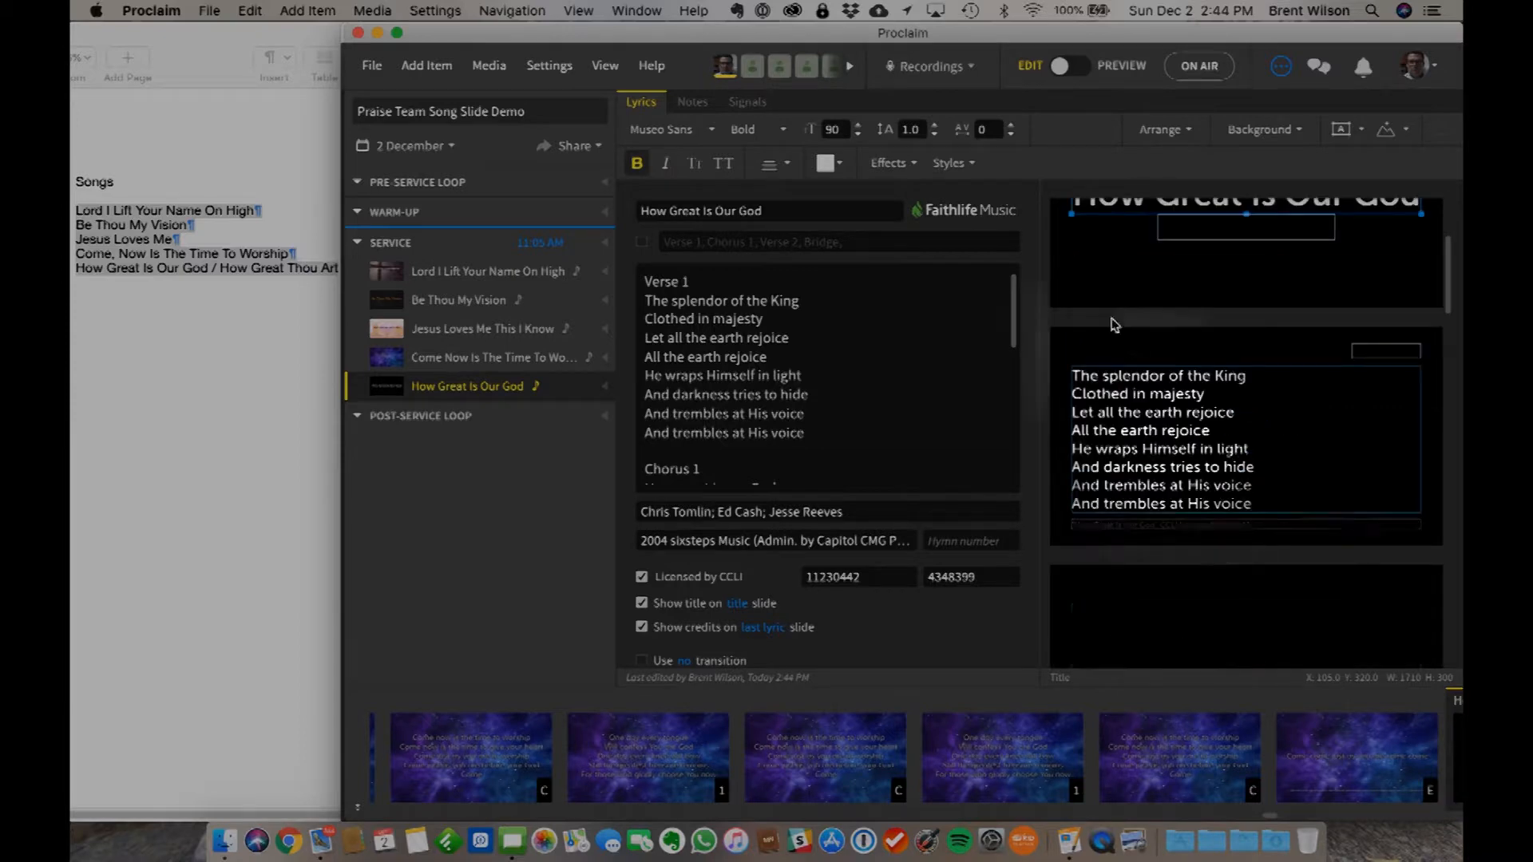
scroll(1123, 348, "down", 1)
left_click(1118, 403)
left_click(782, 358)
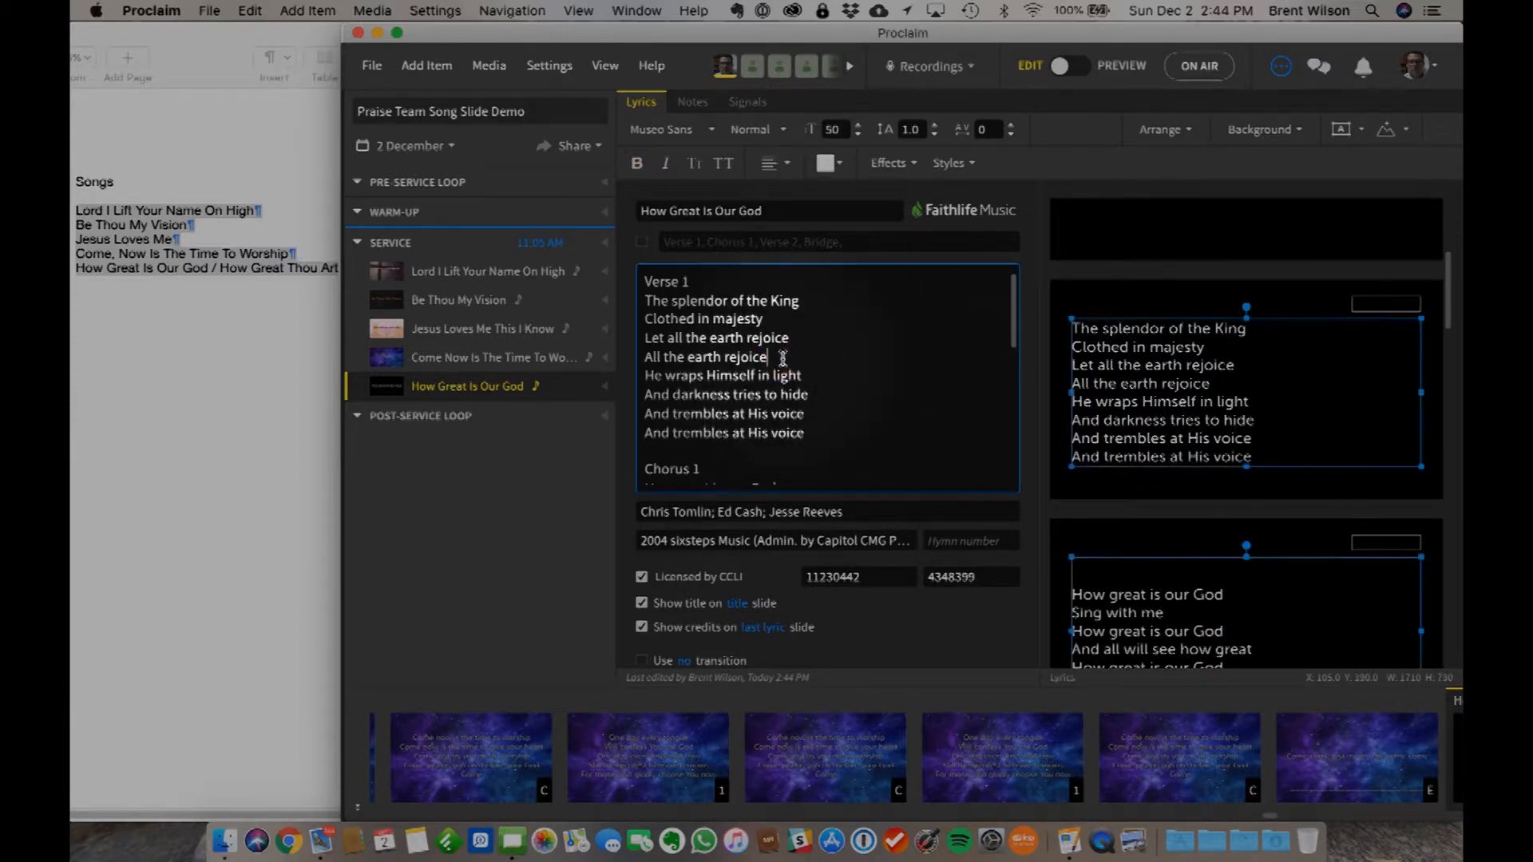
key("Return")
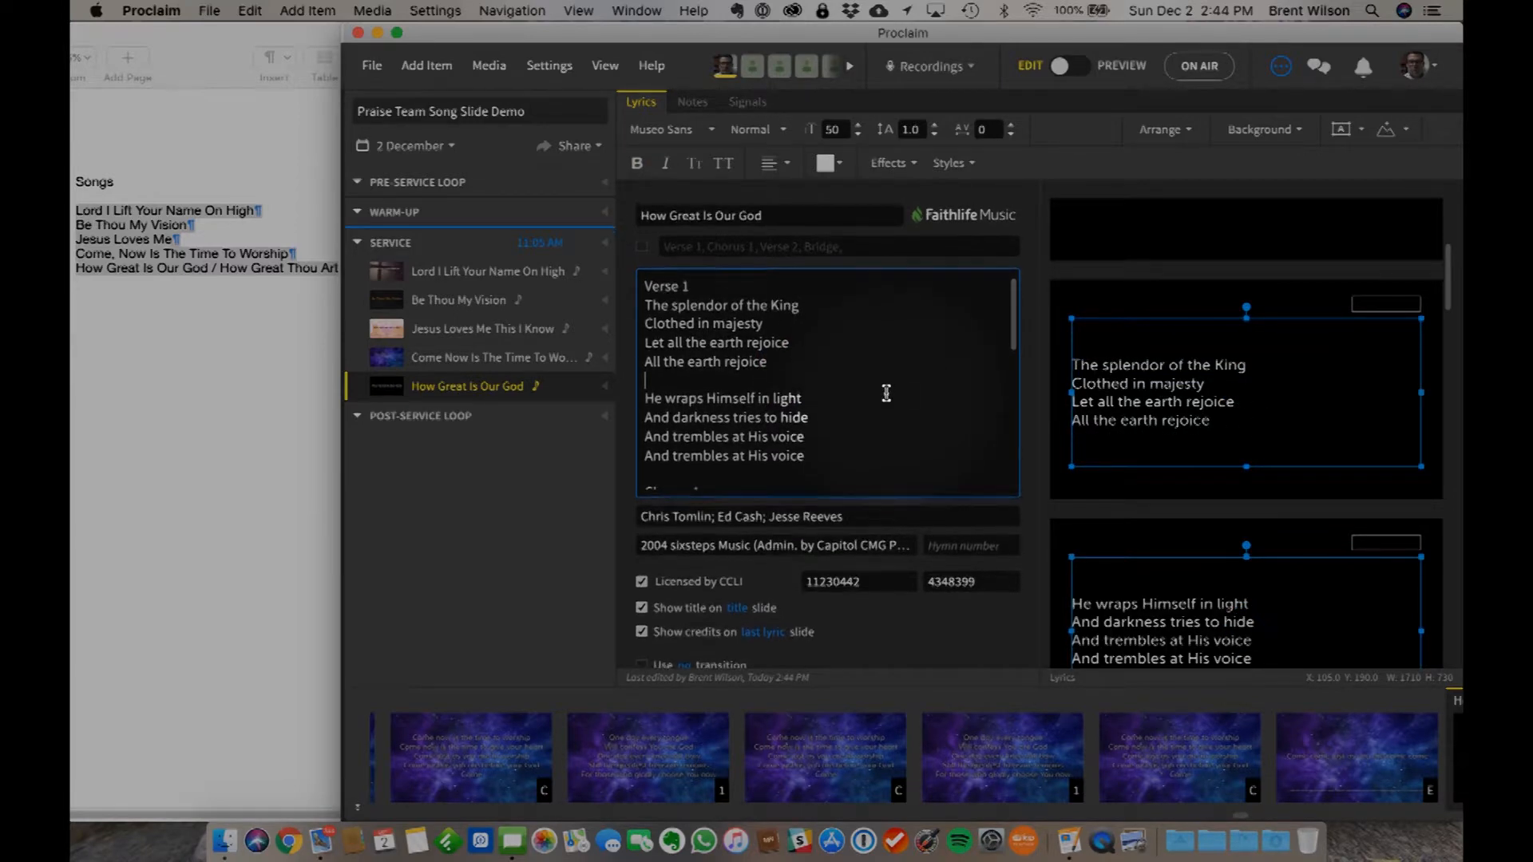
- Split Verse 2 into two slides after the second "Beginning and the End" line and check the remaining slides through the bridge
scroll(1183, 384, "up", 3)
scroll(1183, 384, "down", 10)
scroll(1183, 381, "down", 3)
scroll(1162, 589, "down", 8)
scroll(769, 447, "down", 6)
scroll(769, 443, "up", 3)
scroll(773, 437, "down", 6)
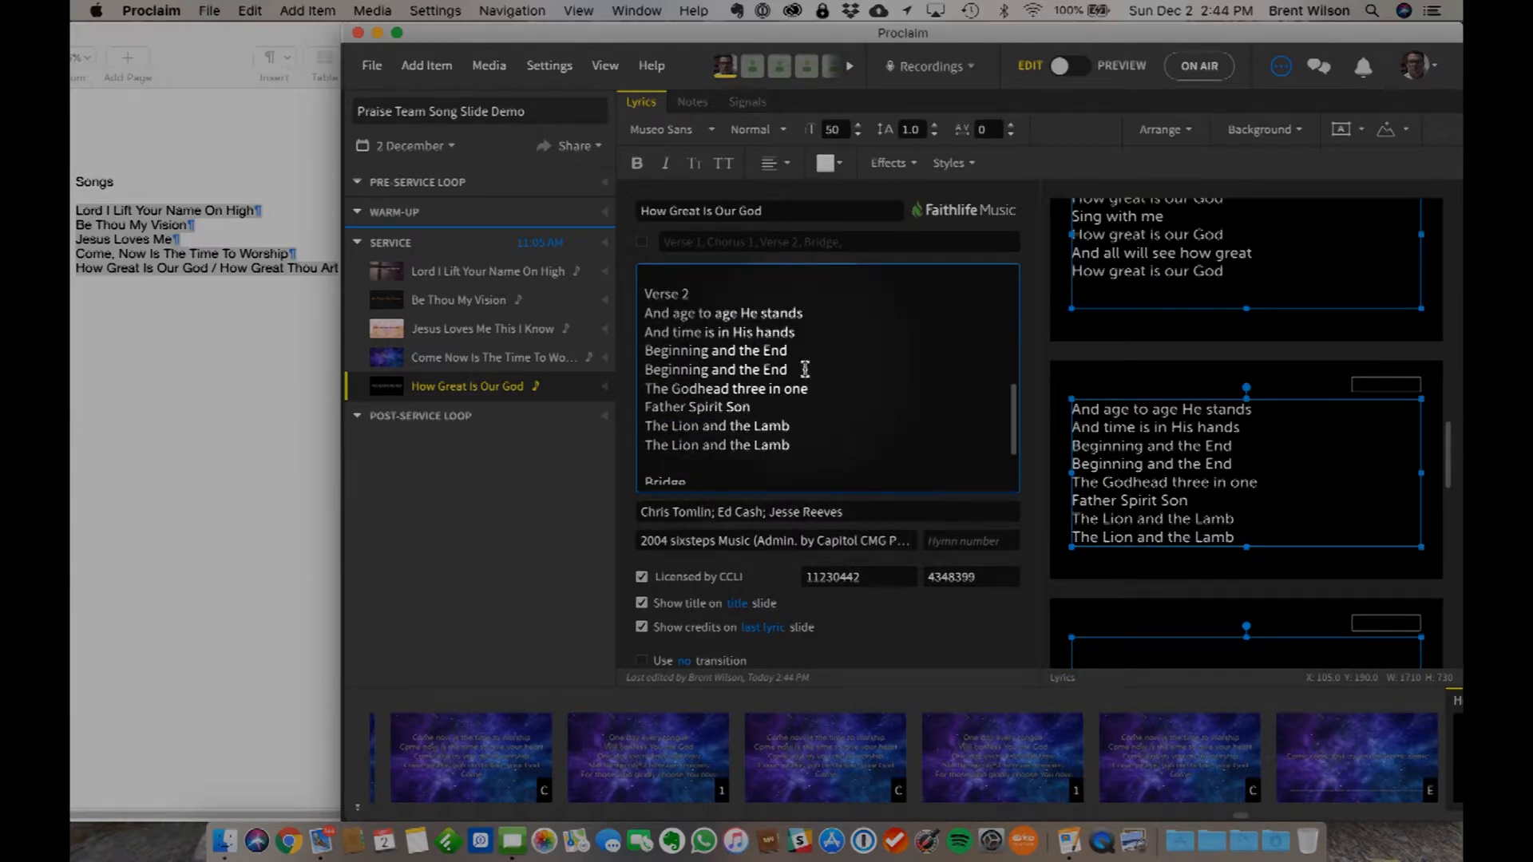
key("Return")
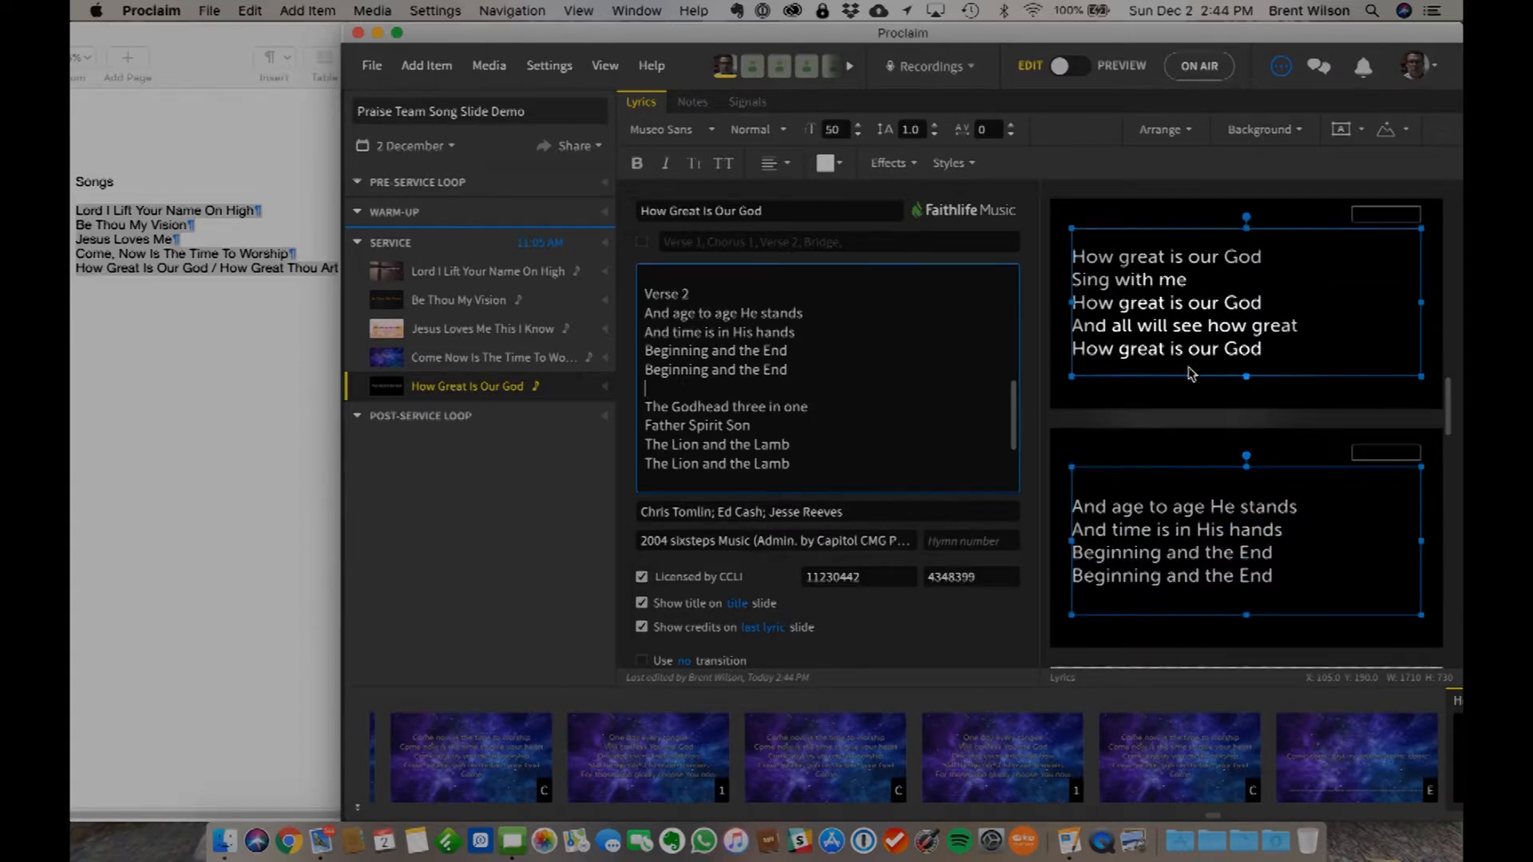
scroll(1190, 373, "down", 5)
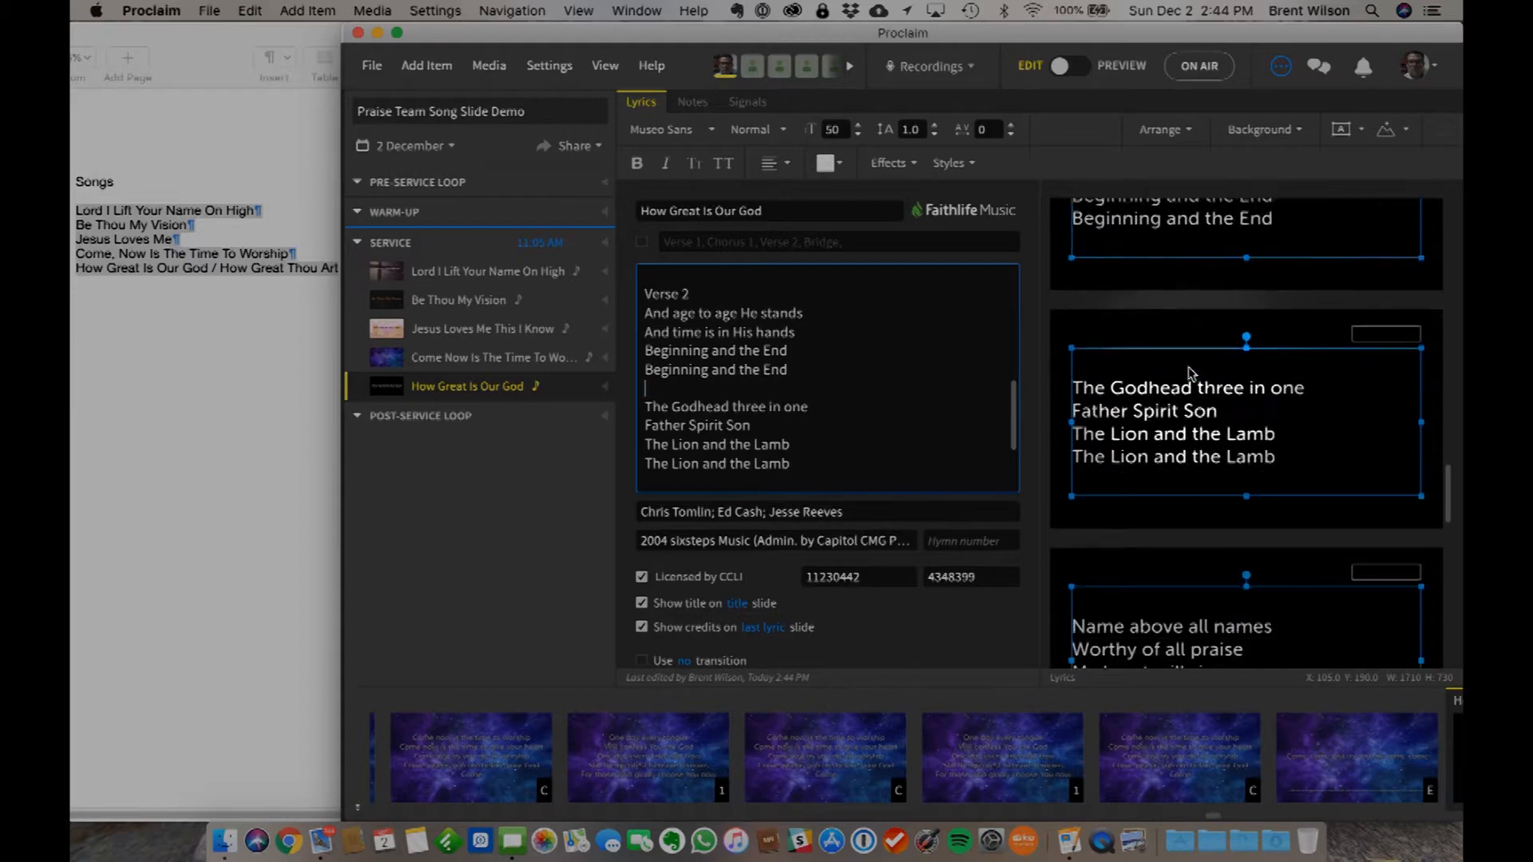
scroll(1189, 373, "down", 5)
scroll(1189, 373, "down", 1)
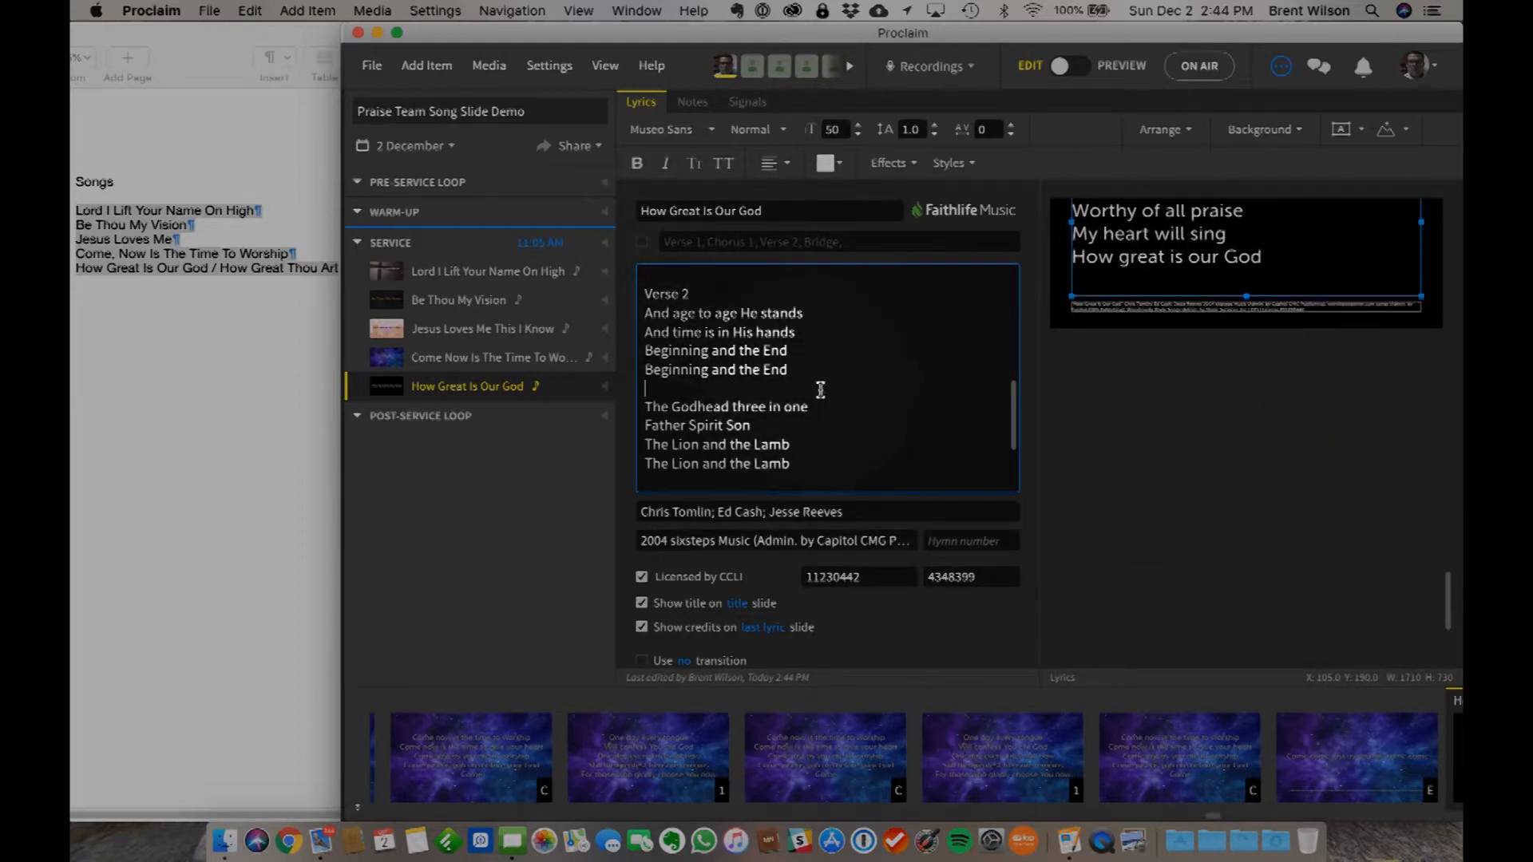
- Enable the custom verse order for How Great Is Our God and set it to Verse 1, Chorus 1, Verse 2, C, Bridge, C
left_click(641, 241)
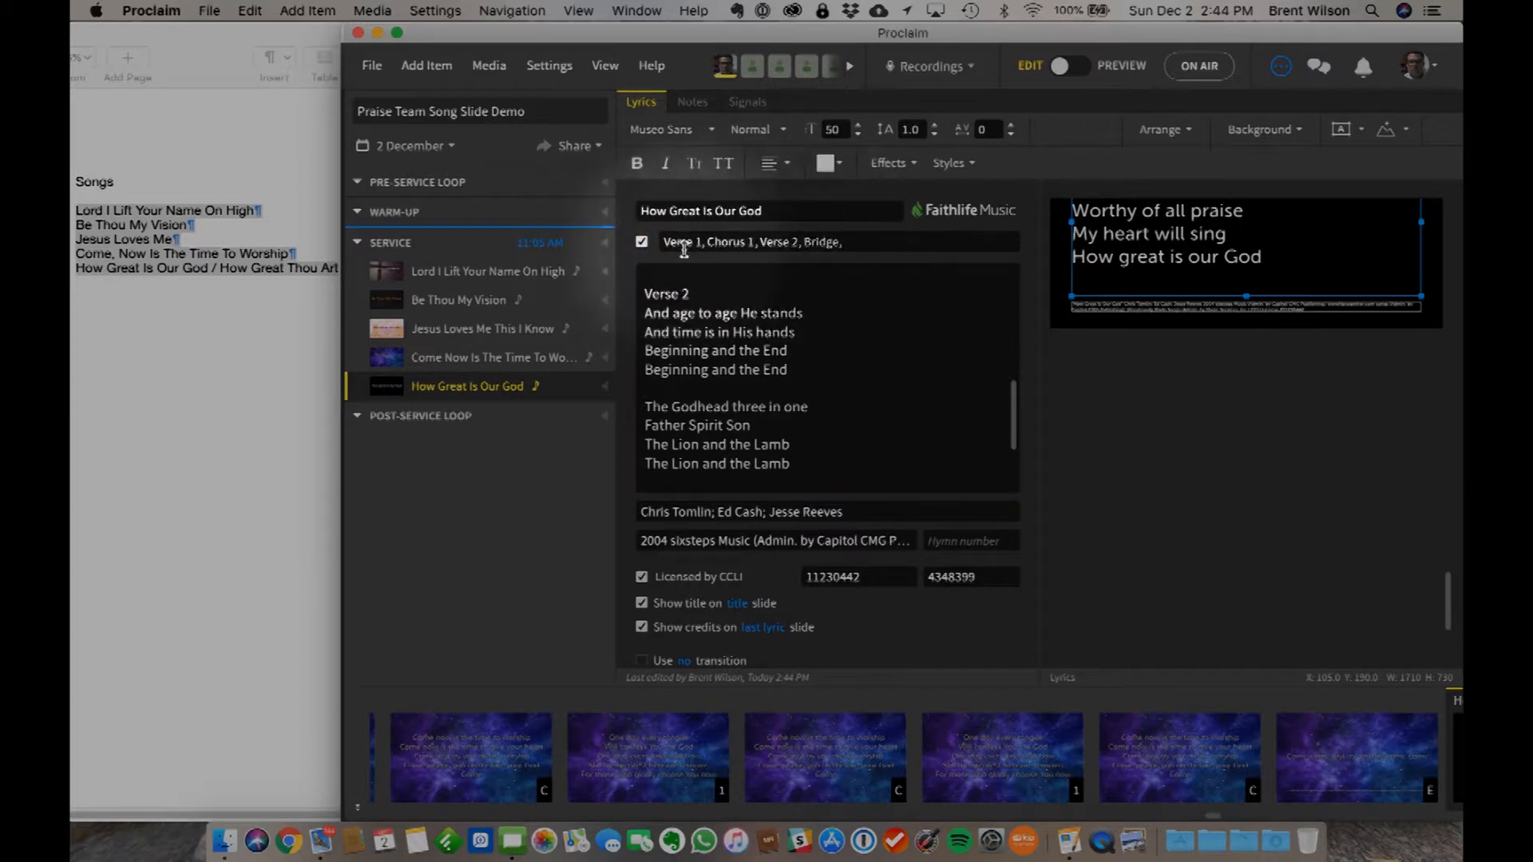
left_click(801, 241)
type("C ,")
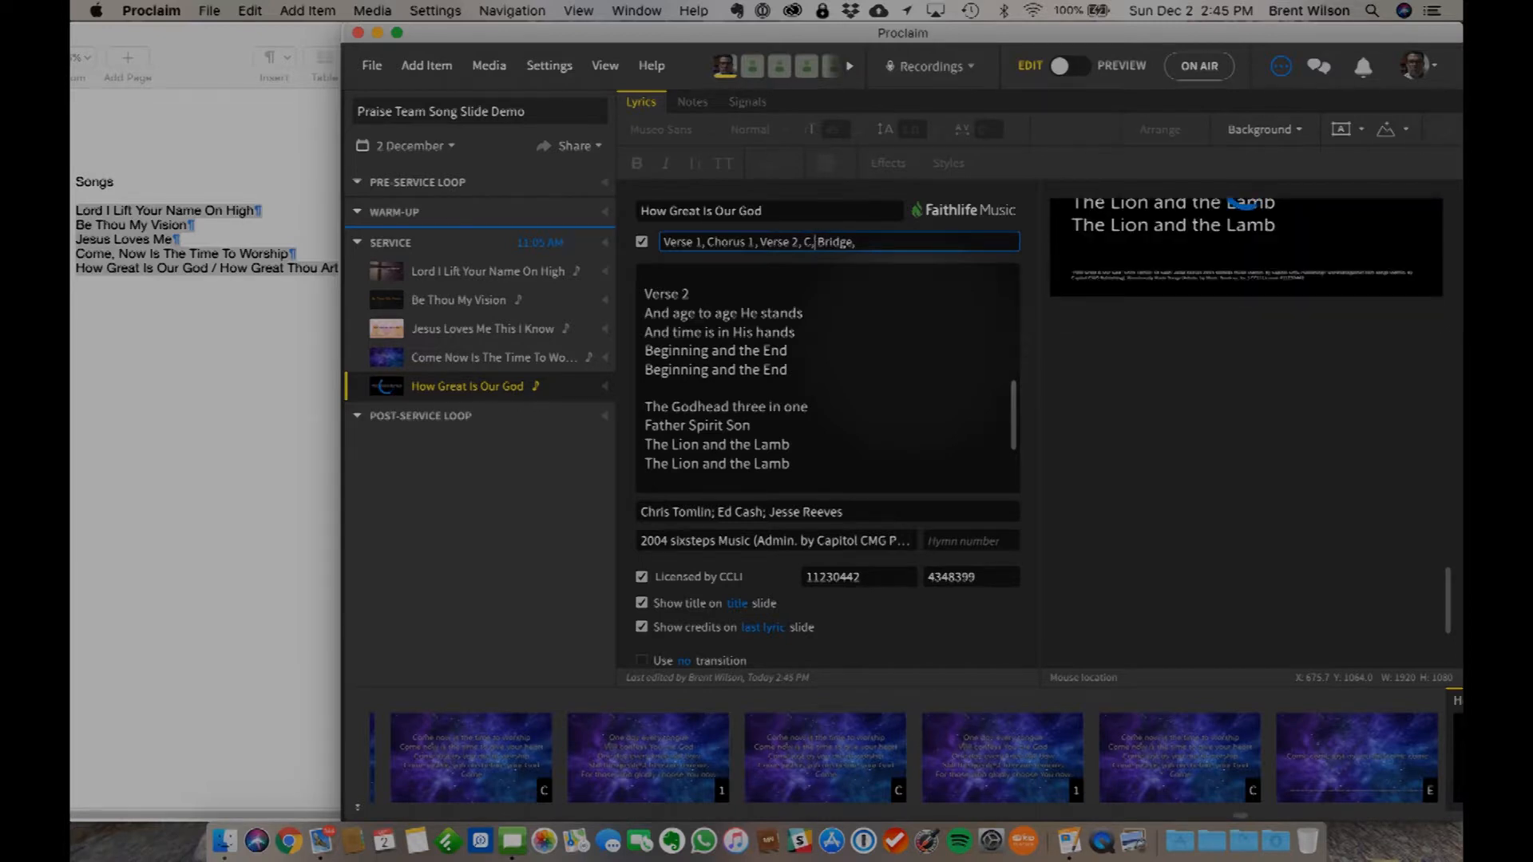
left_click(874, 236)
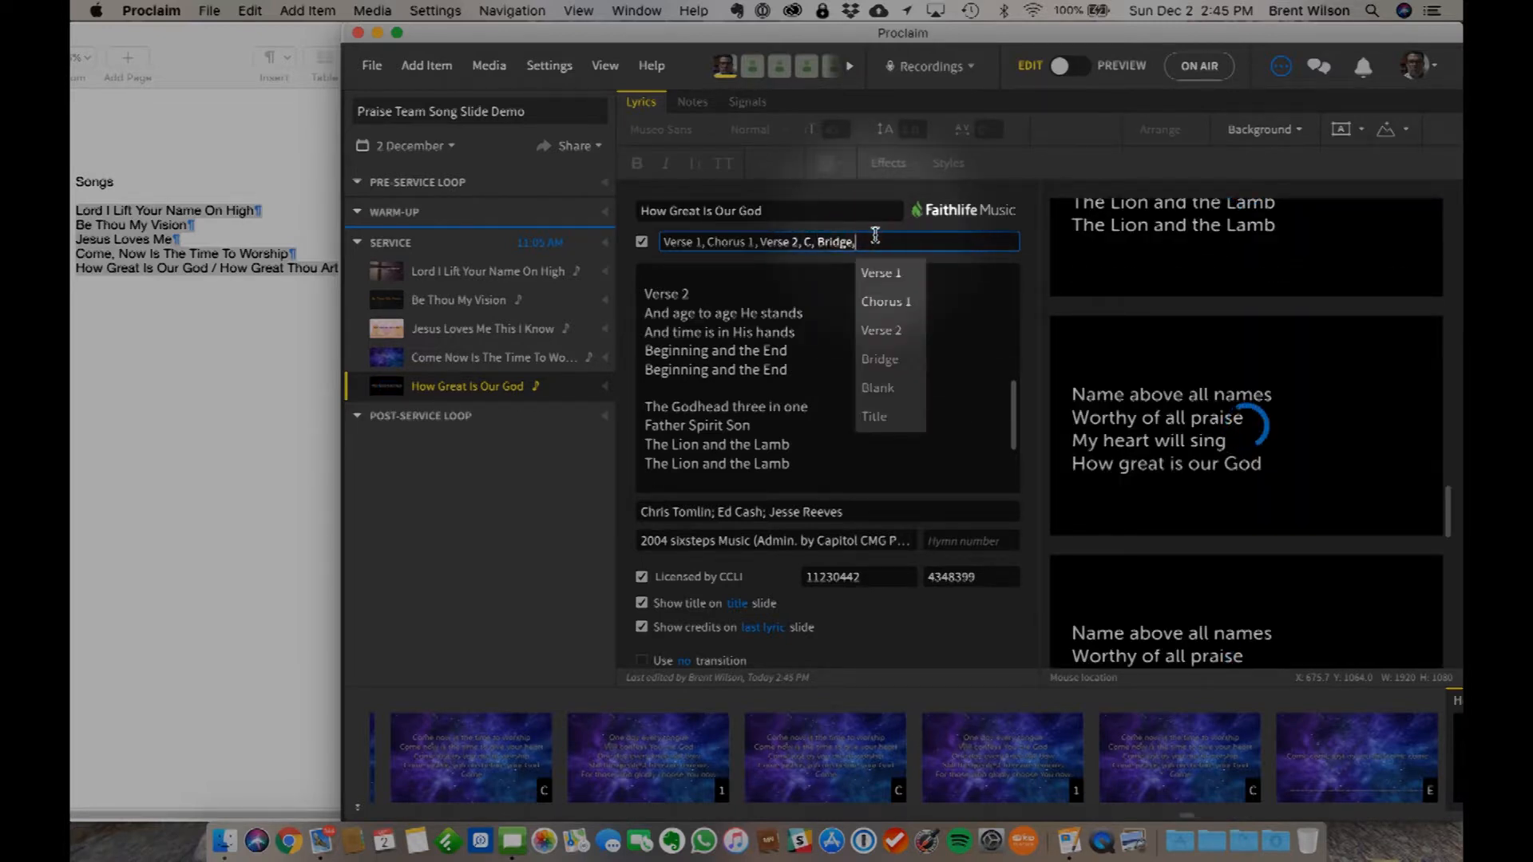
type("C")
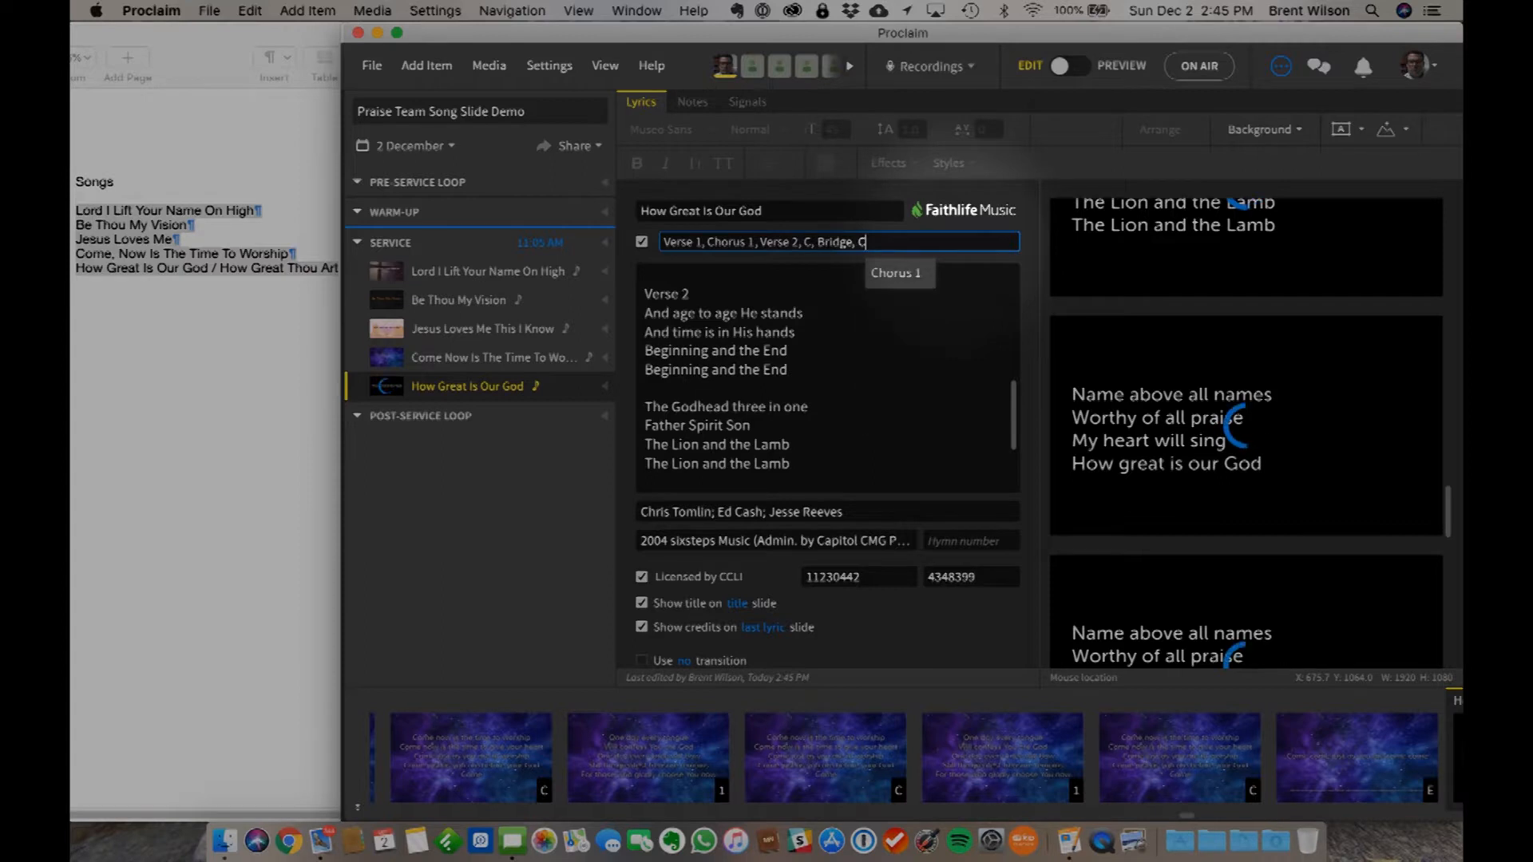
left_click(870, 354)
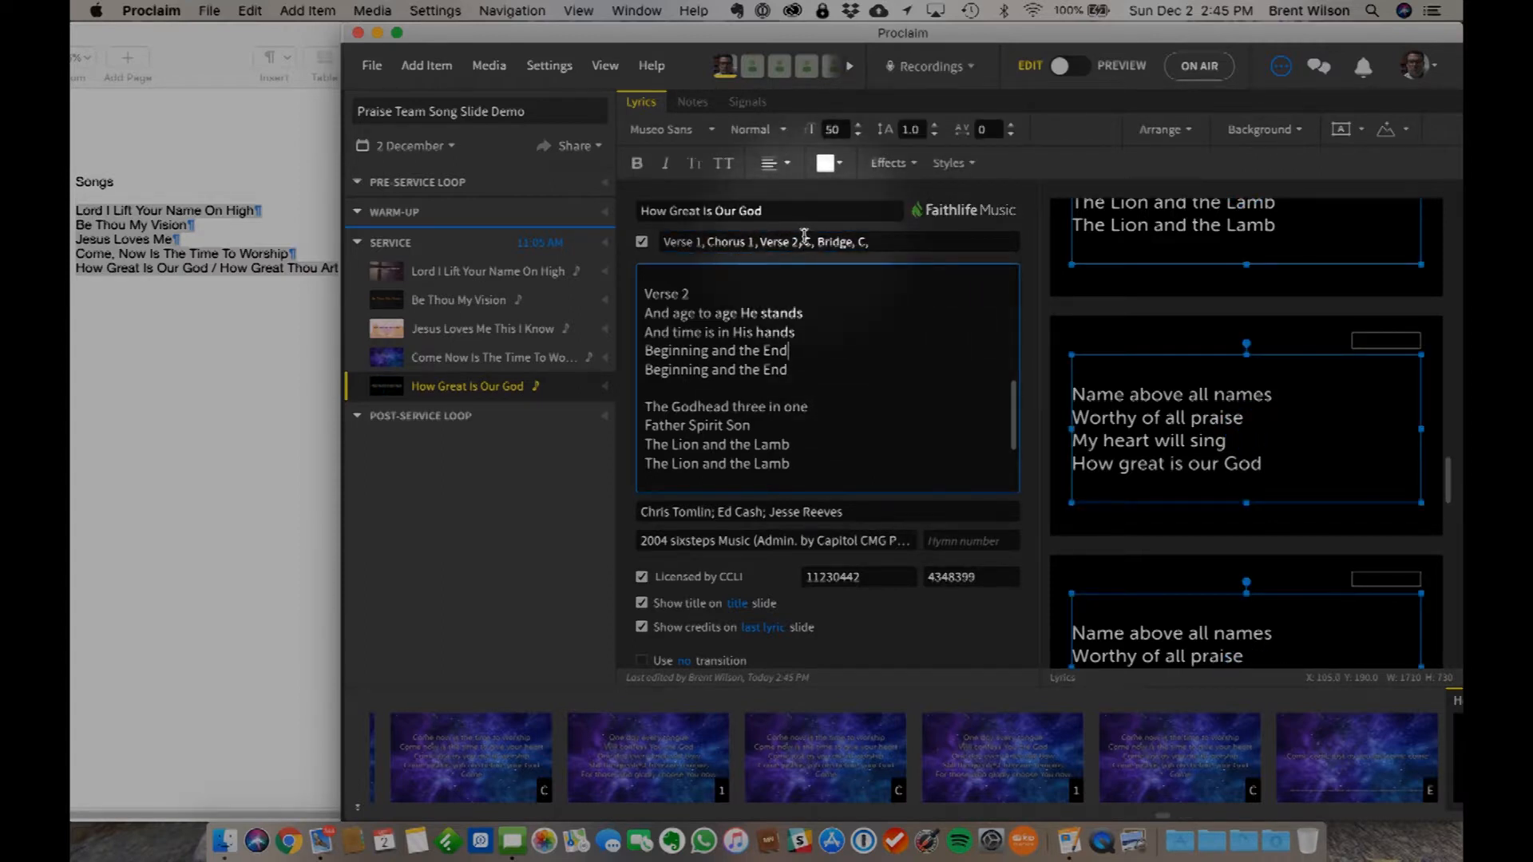
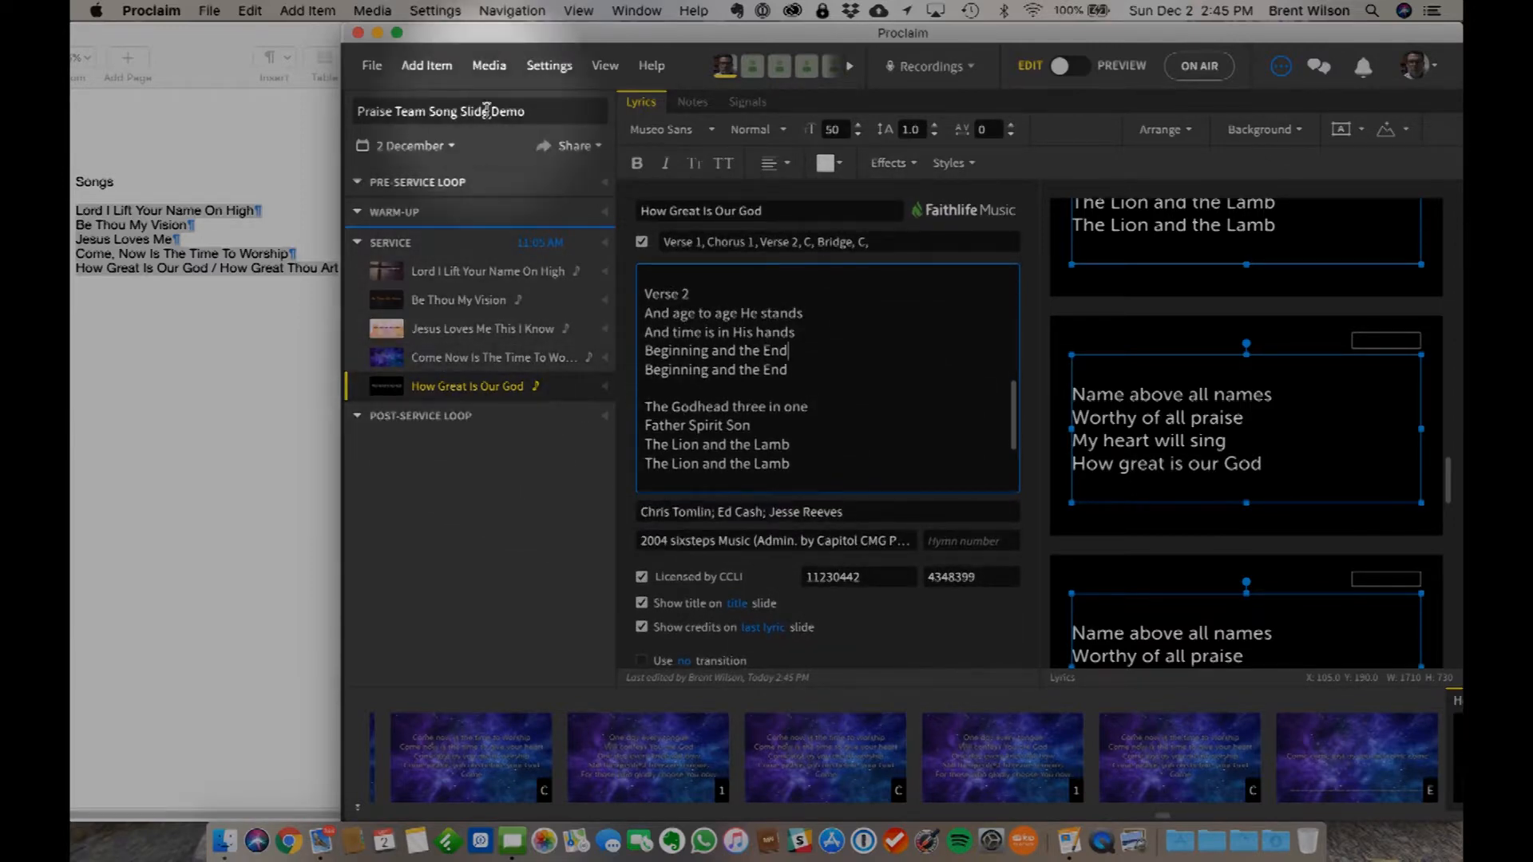
- Add a new song item, search for "How Great Thou" and import How Great Thou Art from My Songs after previewing its lyrics
left_click(429, 67)
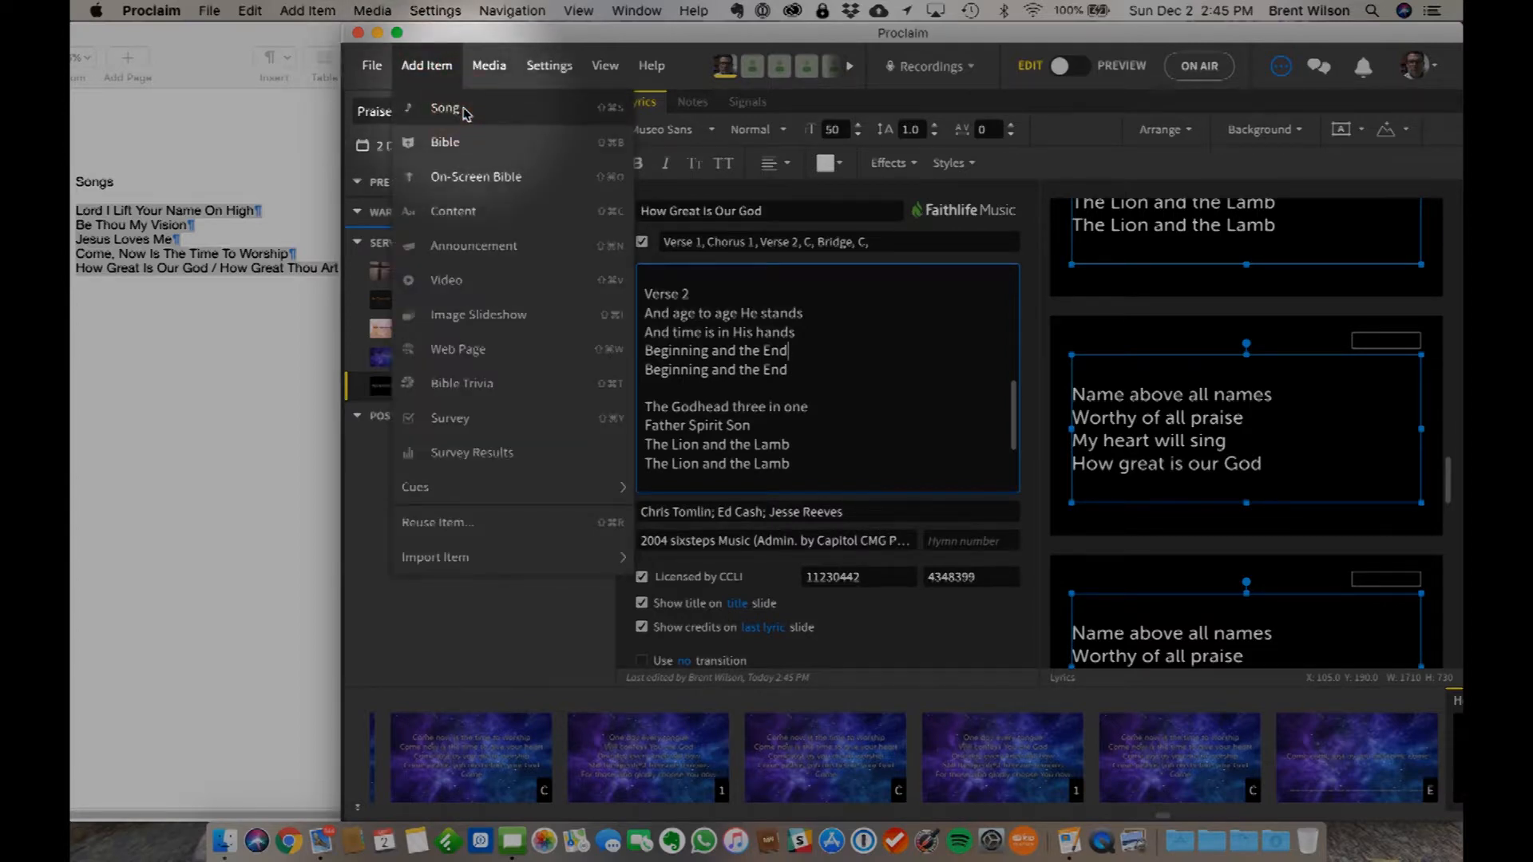
left_click(462, 107)
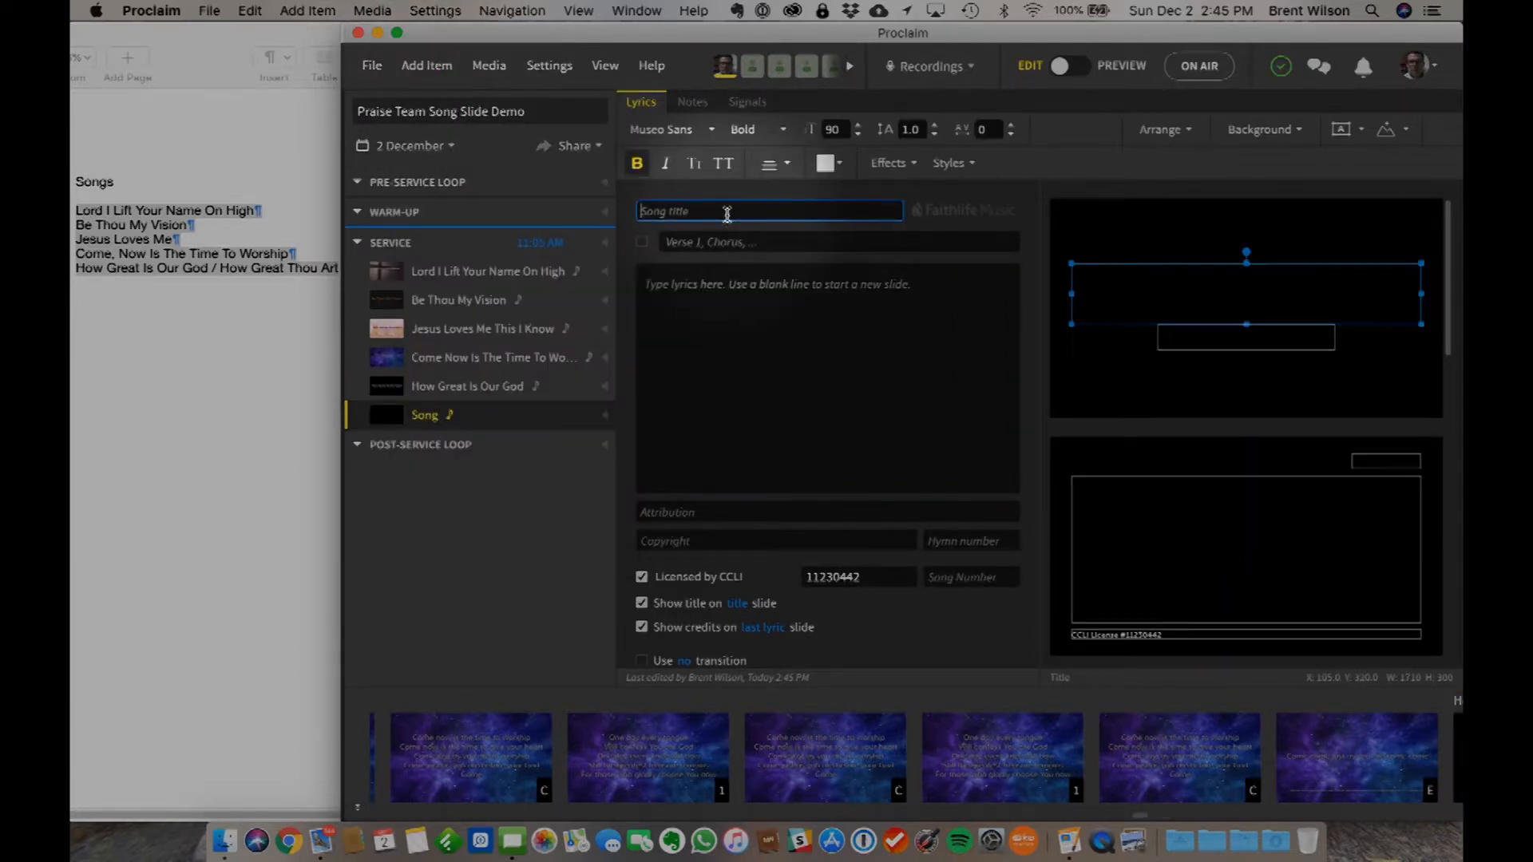
type("How Great Thou")
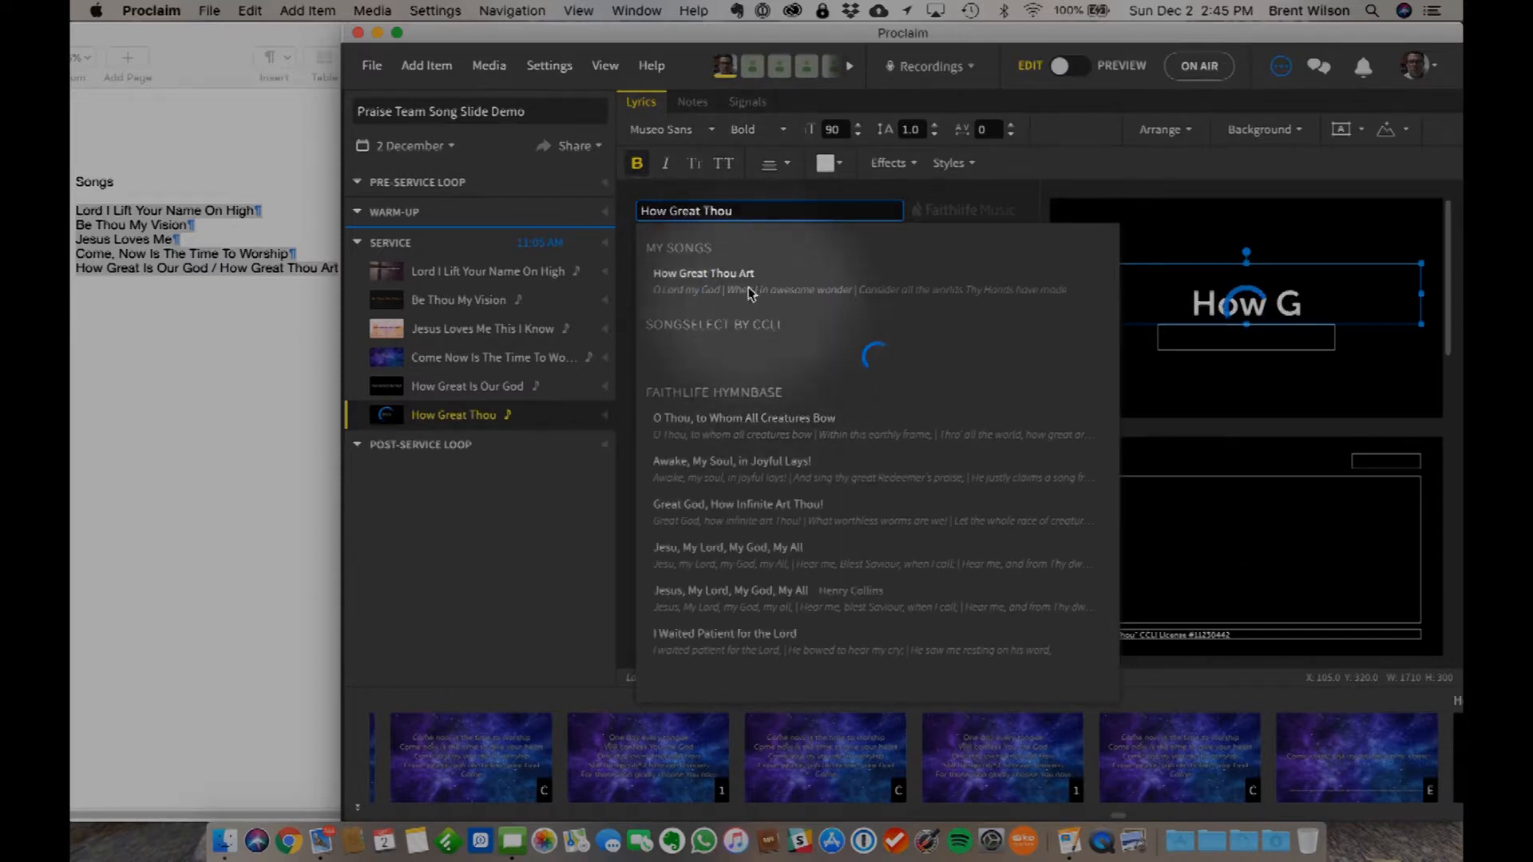
mouse_move(702, 279)
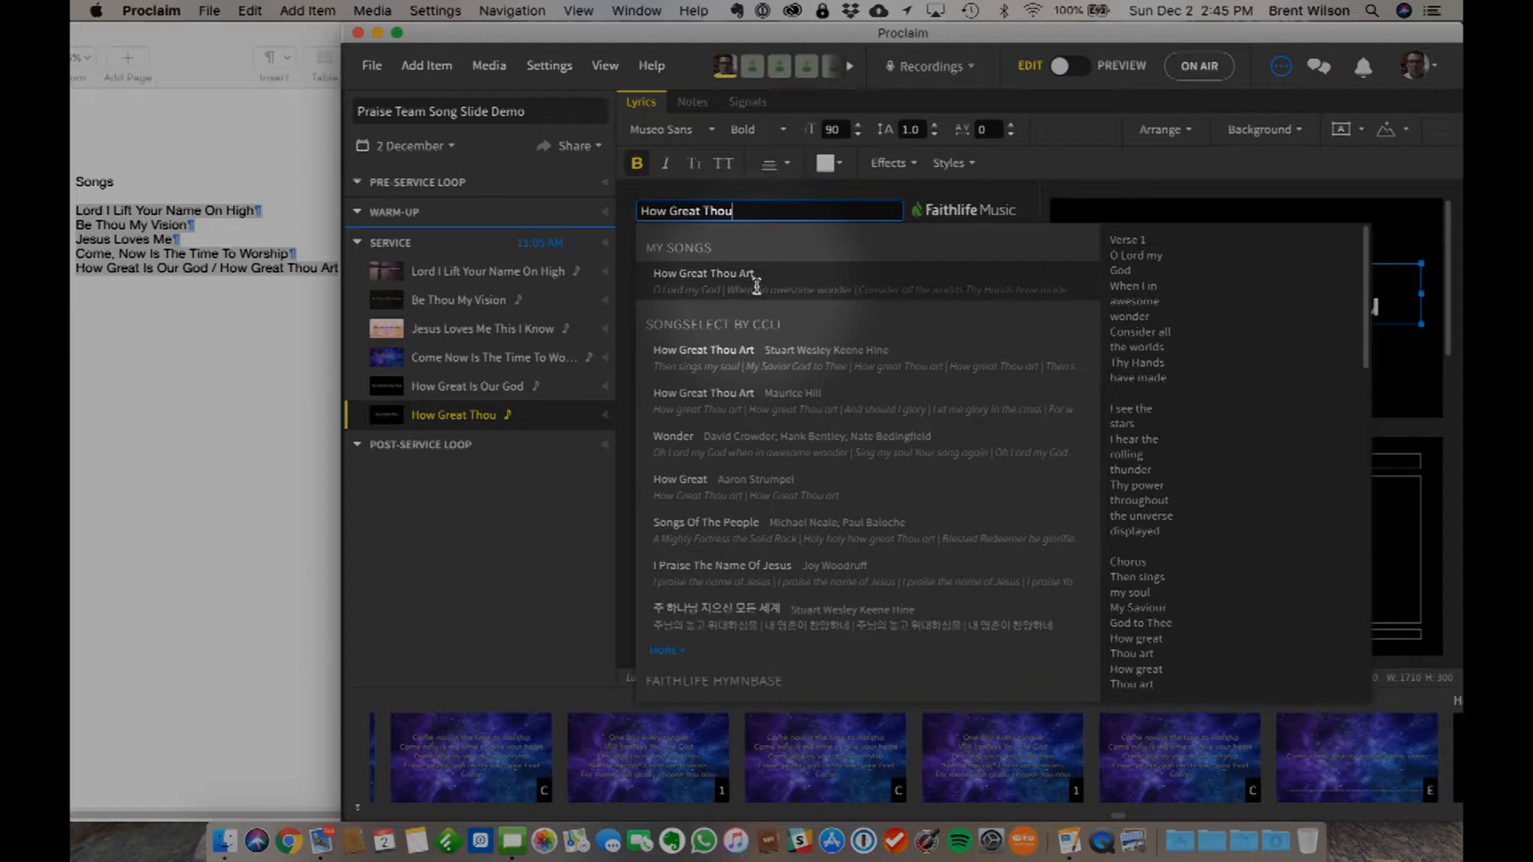
scroll(1308, 441, "down", 10)
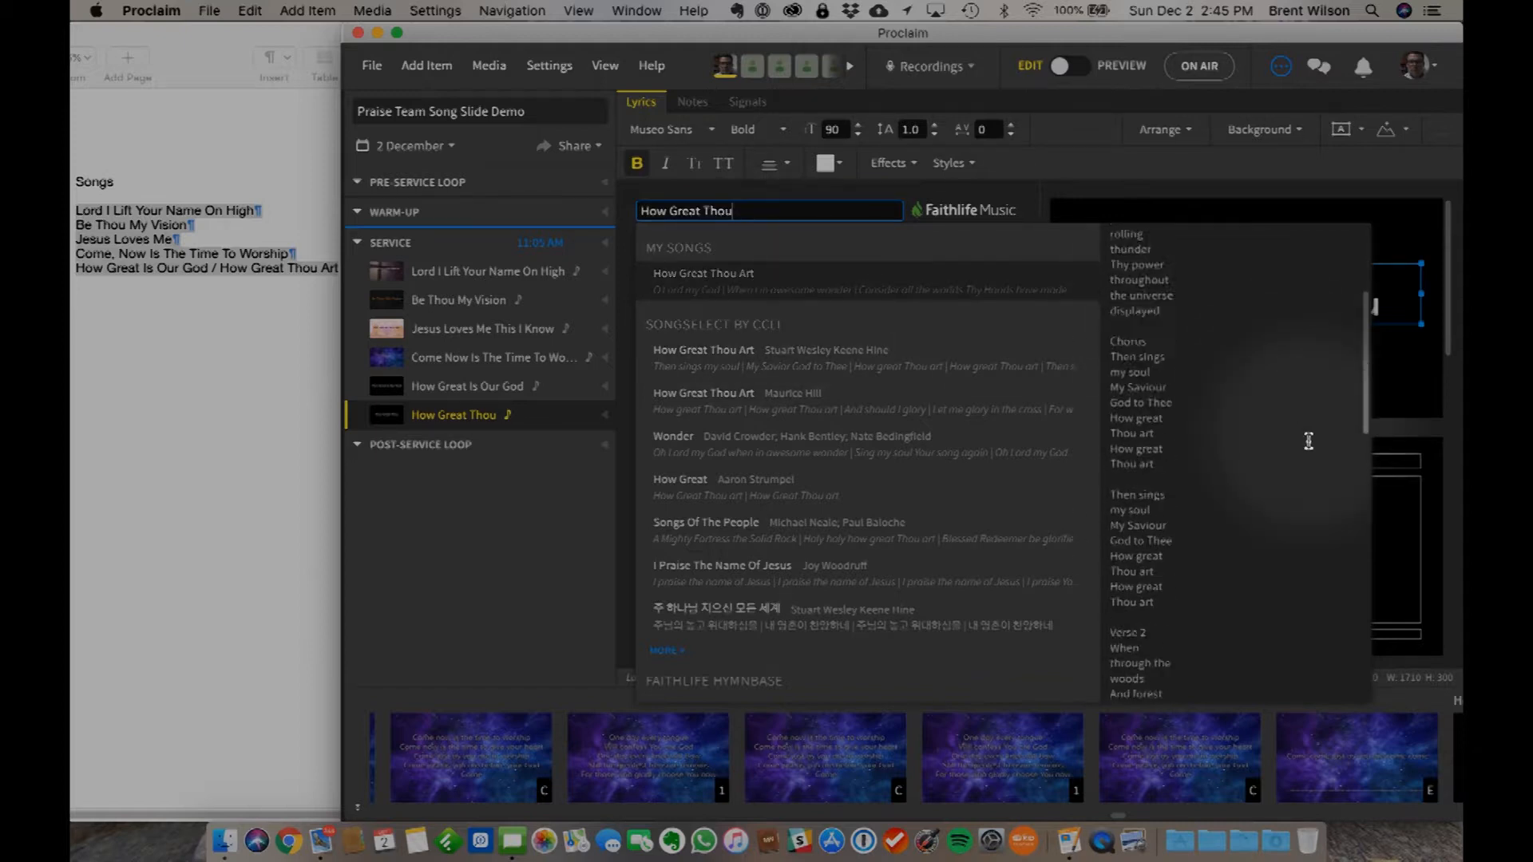
scroll(1308, 441, "up", 8)
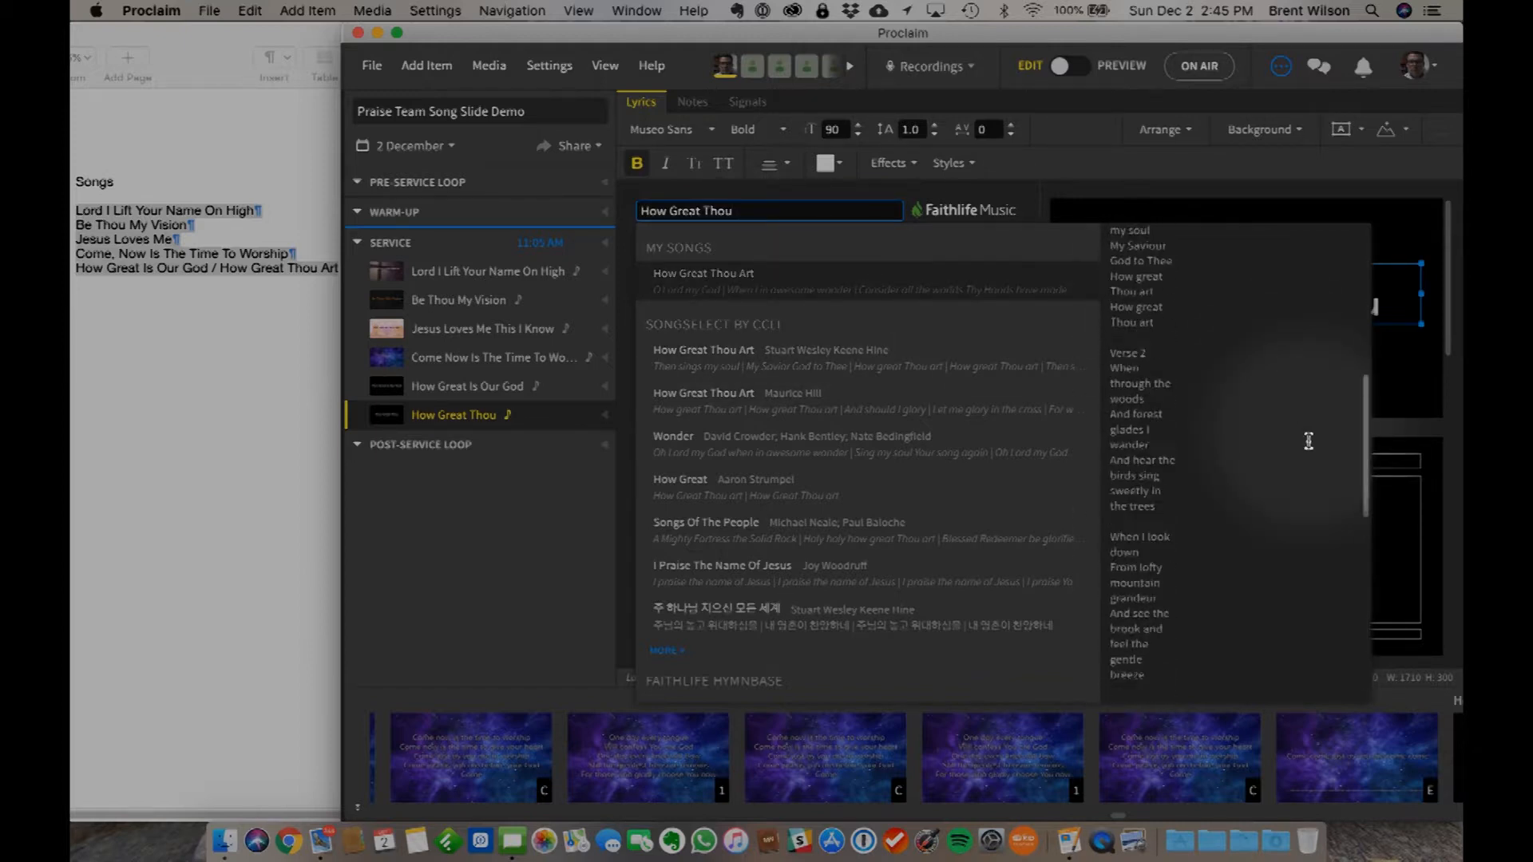
left_click(769, 284)
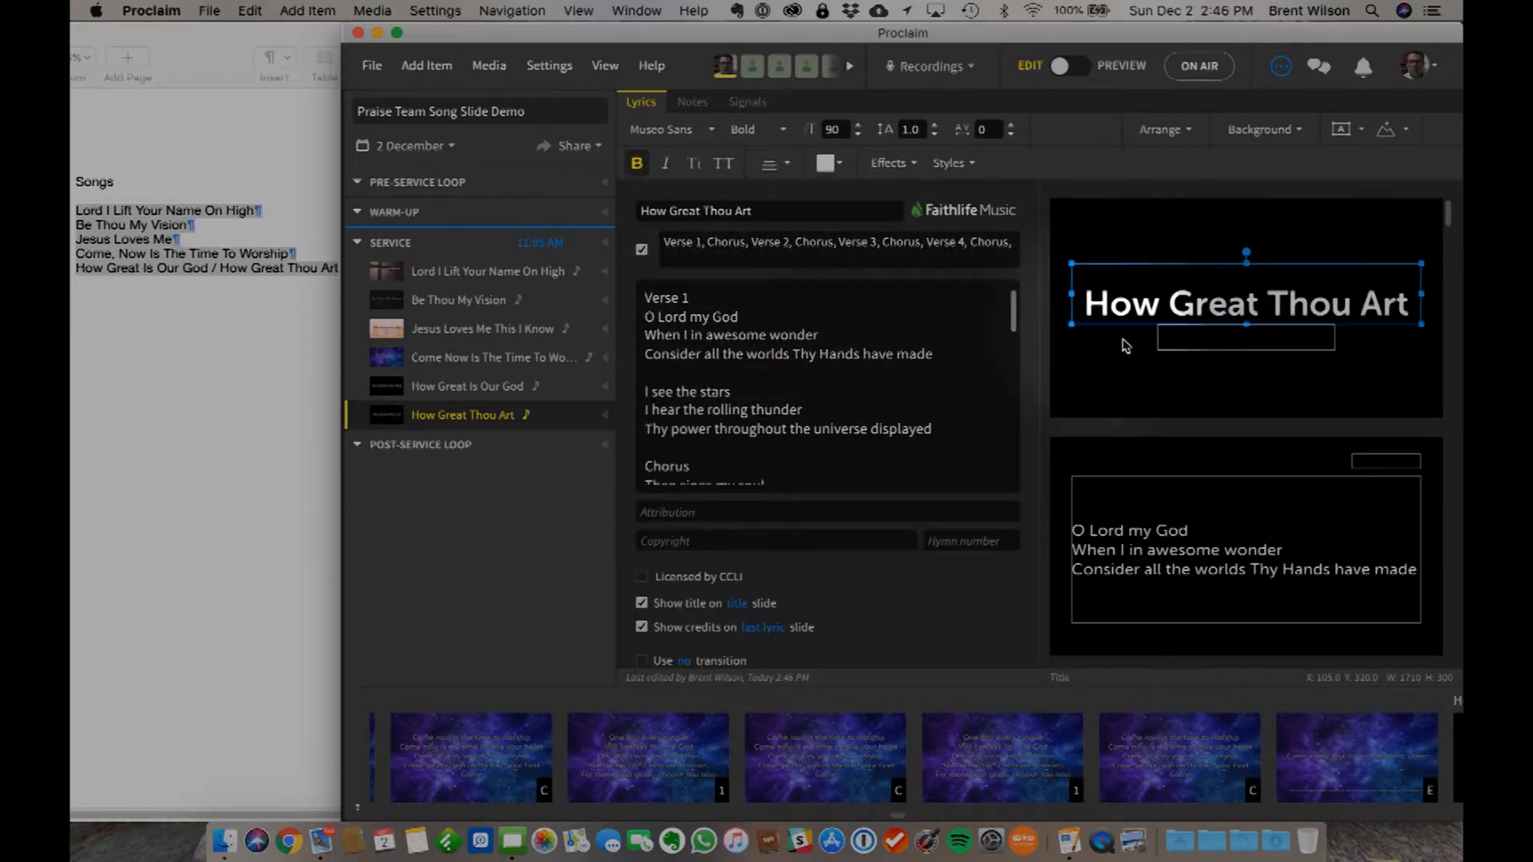
- Replace the custom verse order of How Great Thou Art with only the Chorus
scroll(757, 405, "down", 20)
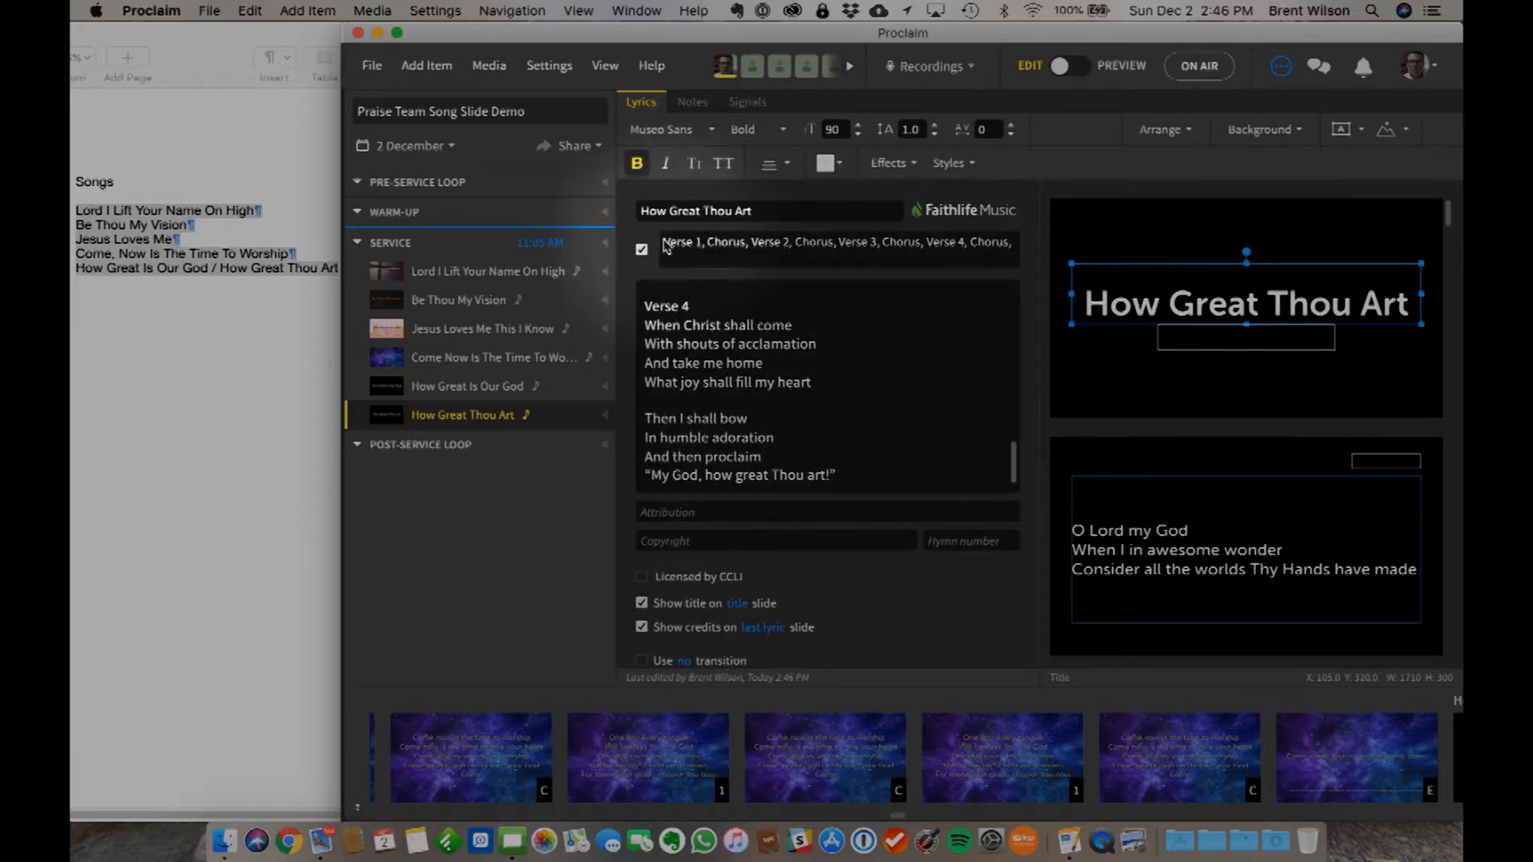
left_click_drag(673, 244, 1022, 249)
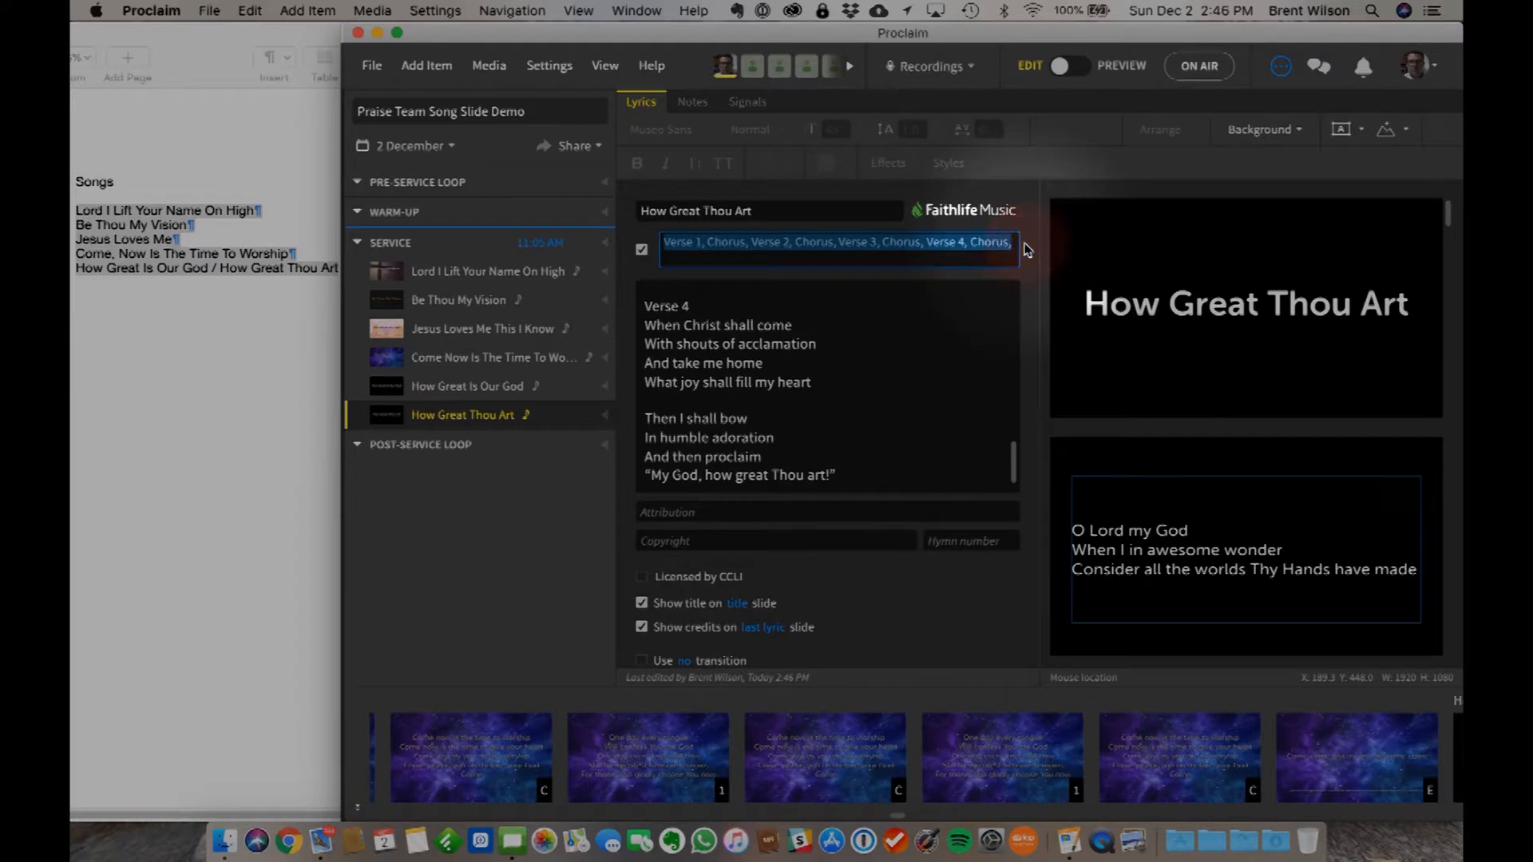
key("BackSpace")
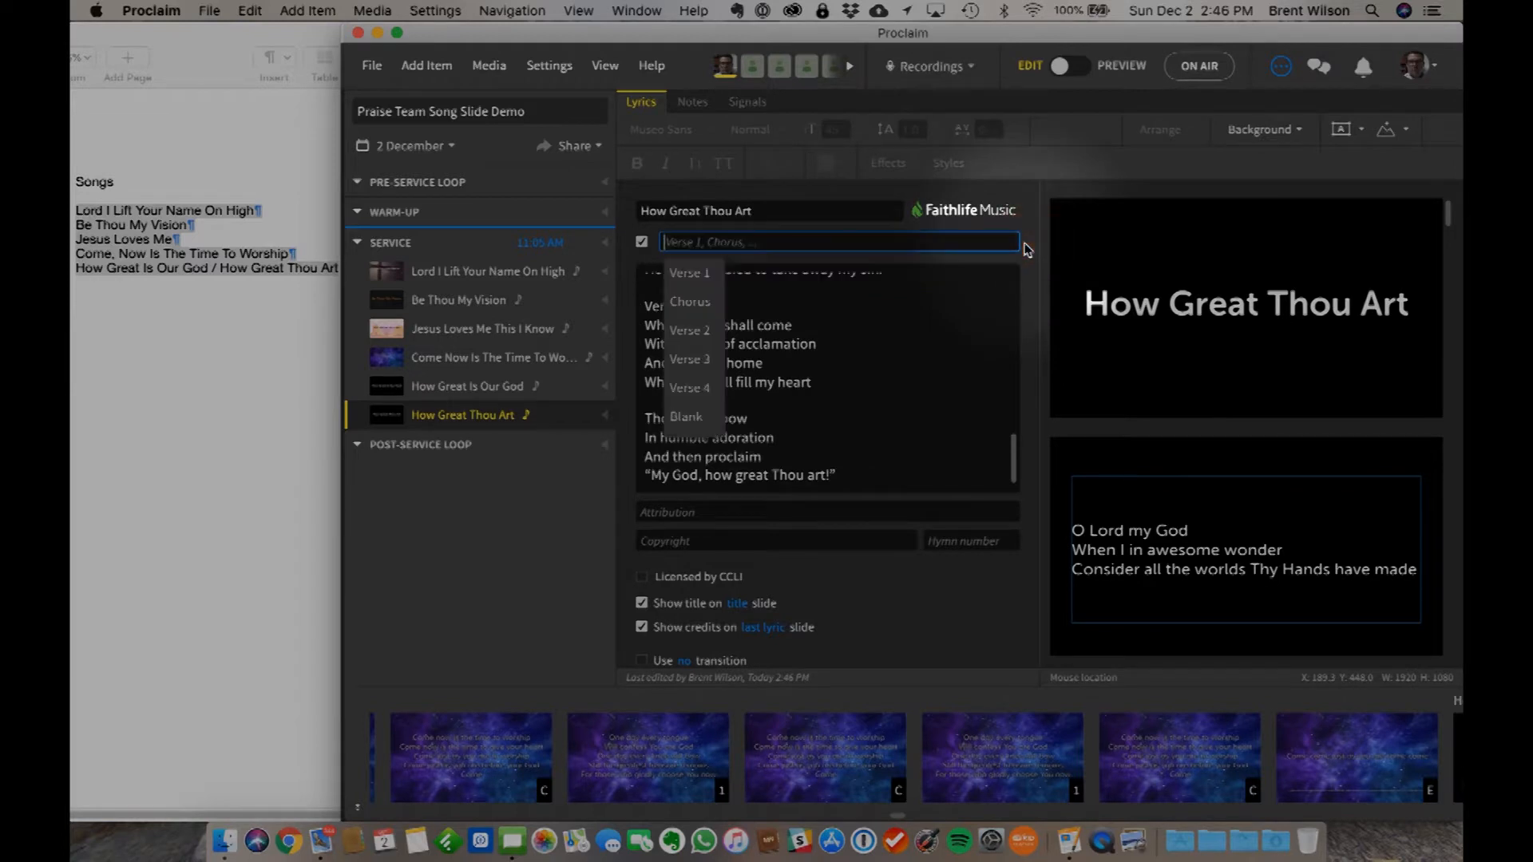
left_click(696, 300)
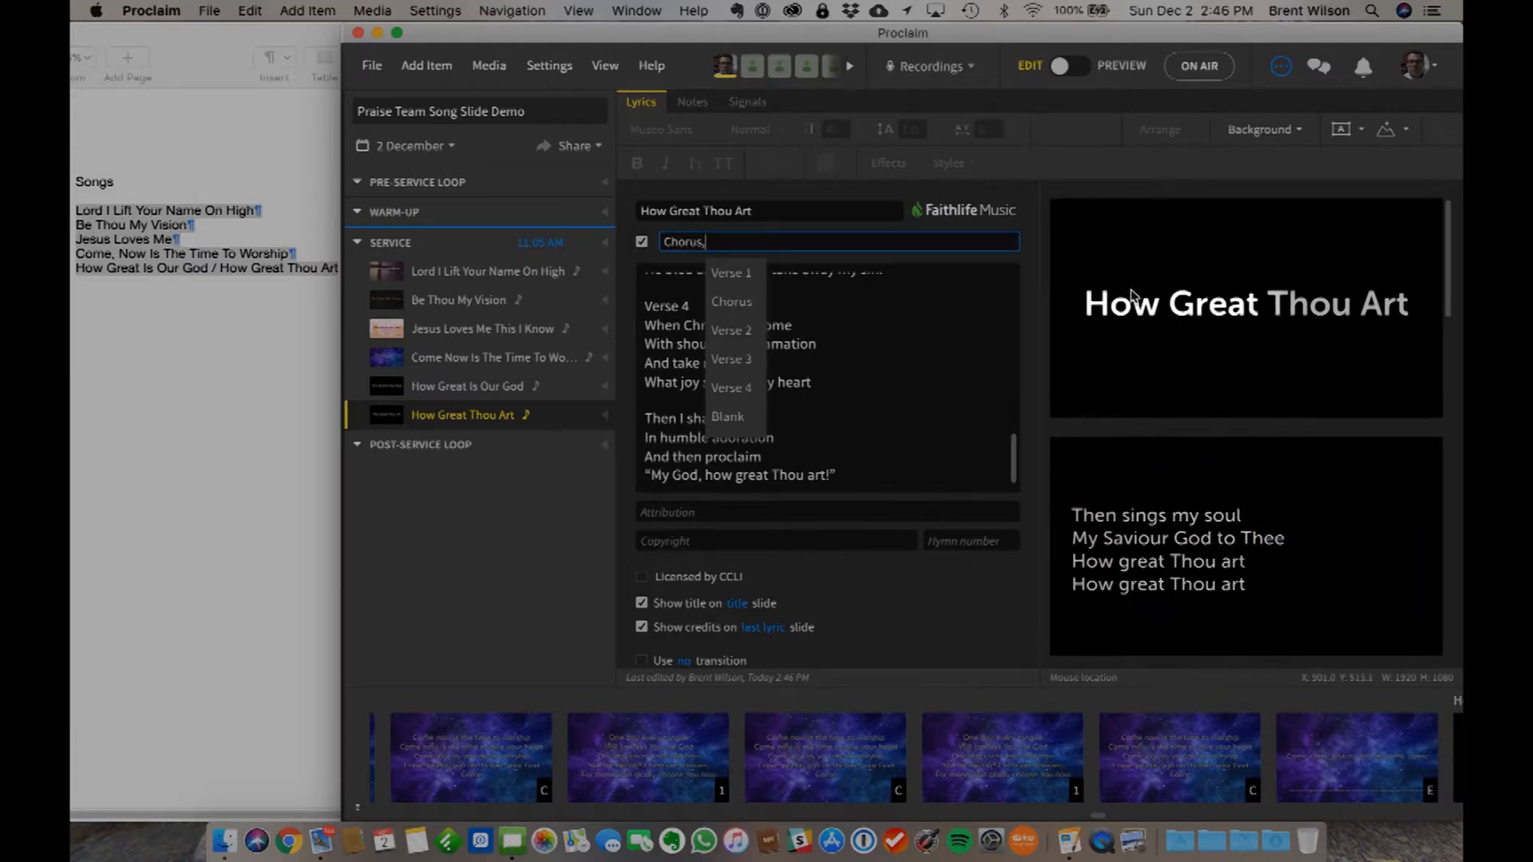
- Turn off the title display for How Great Thou Art and check its chorus slides
left_click(641, 604)
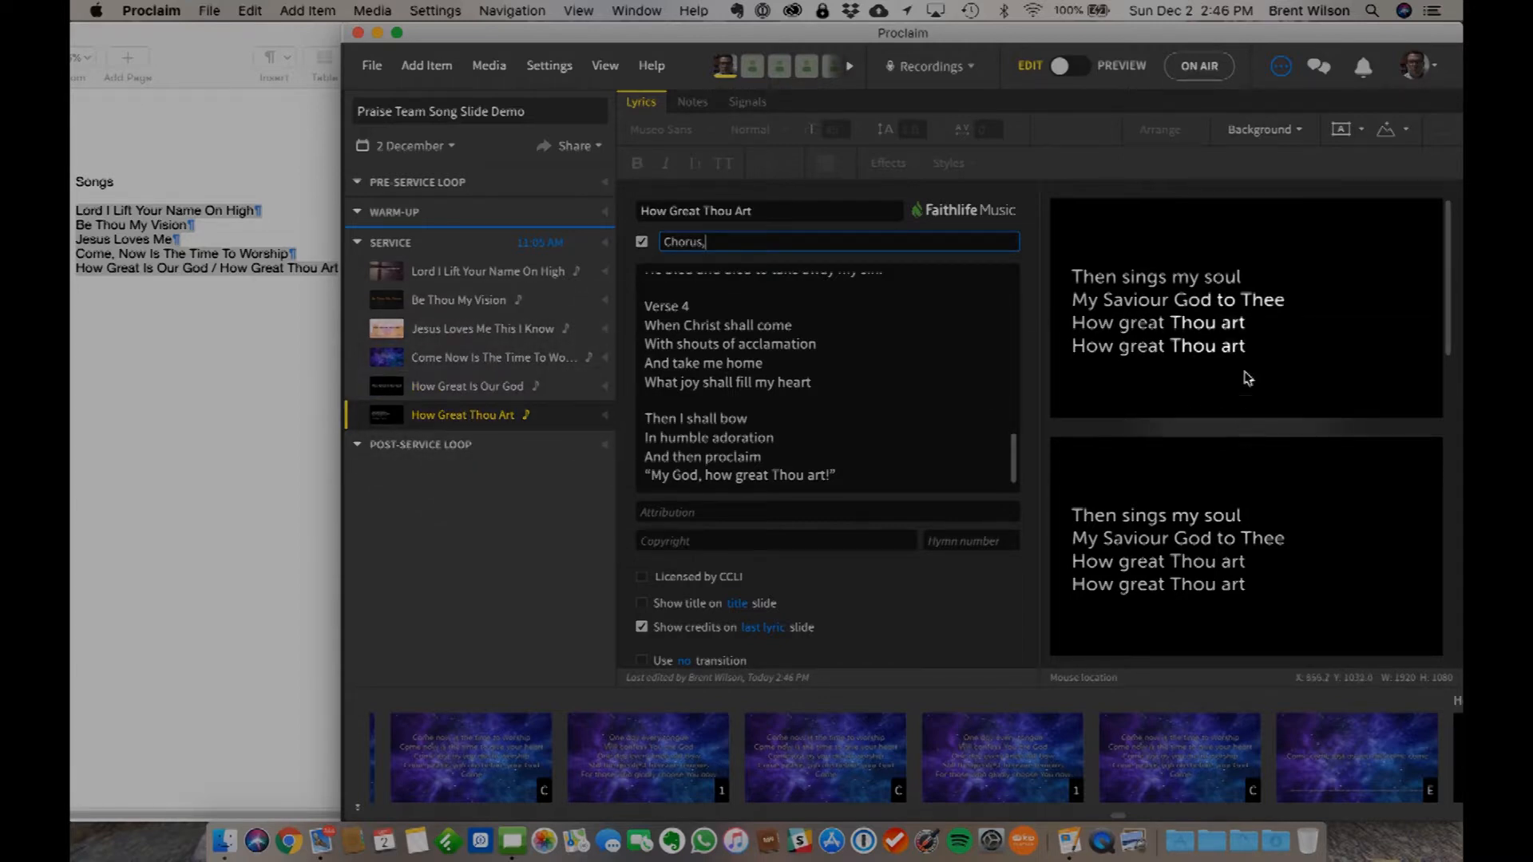
scroll(1229, 437, "down", 3)
scroll(1210, 438, "up", 2)
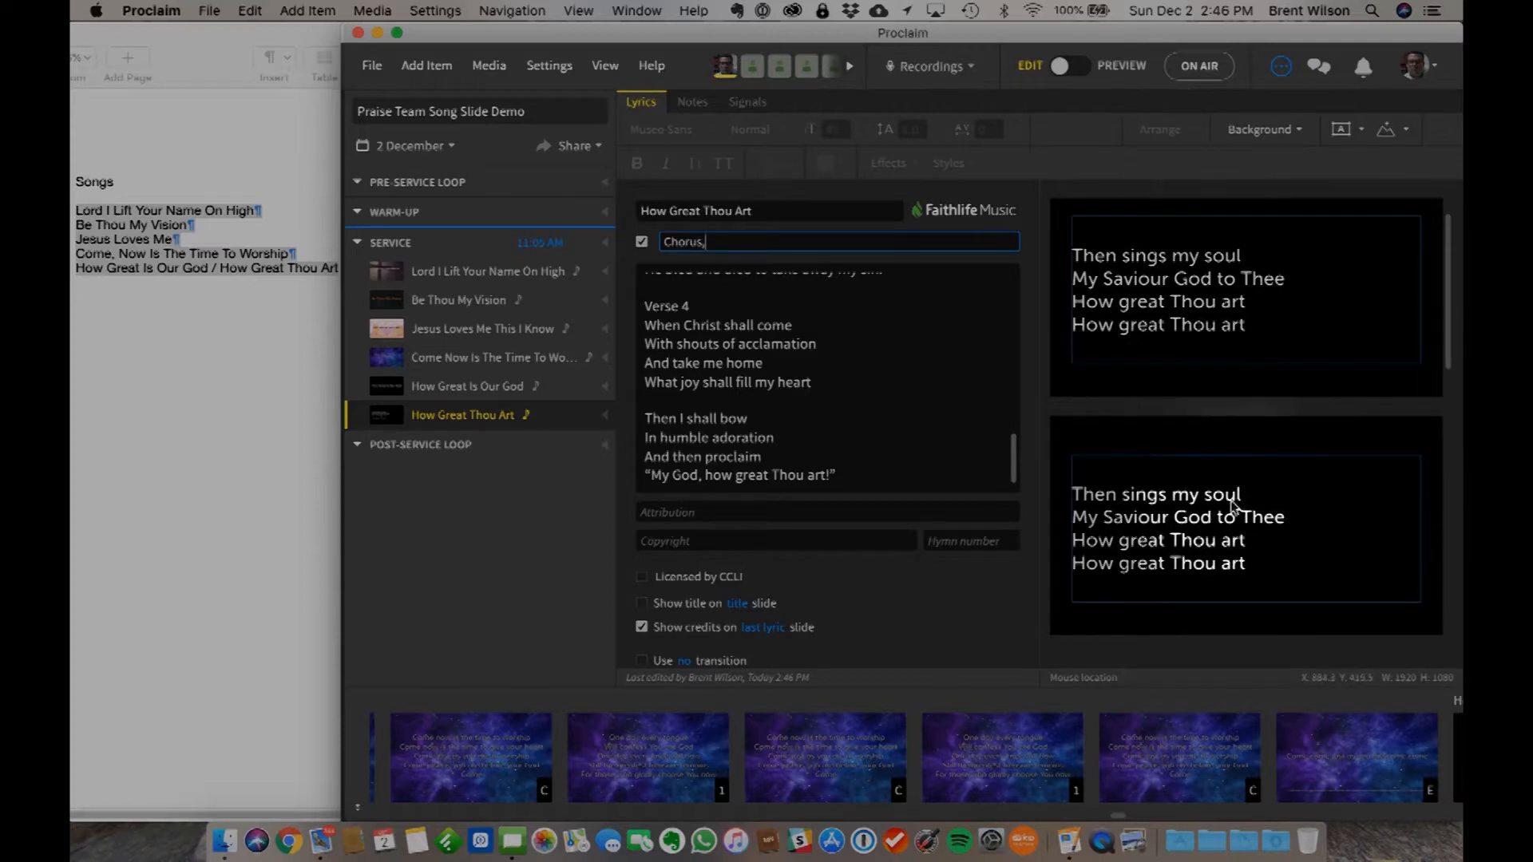
- Select How Great Is Our God and How Great Thou Art together and open the media library to browse for a shared background
left_click(478, 387)
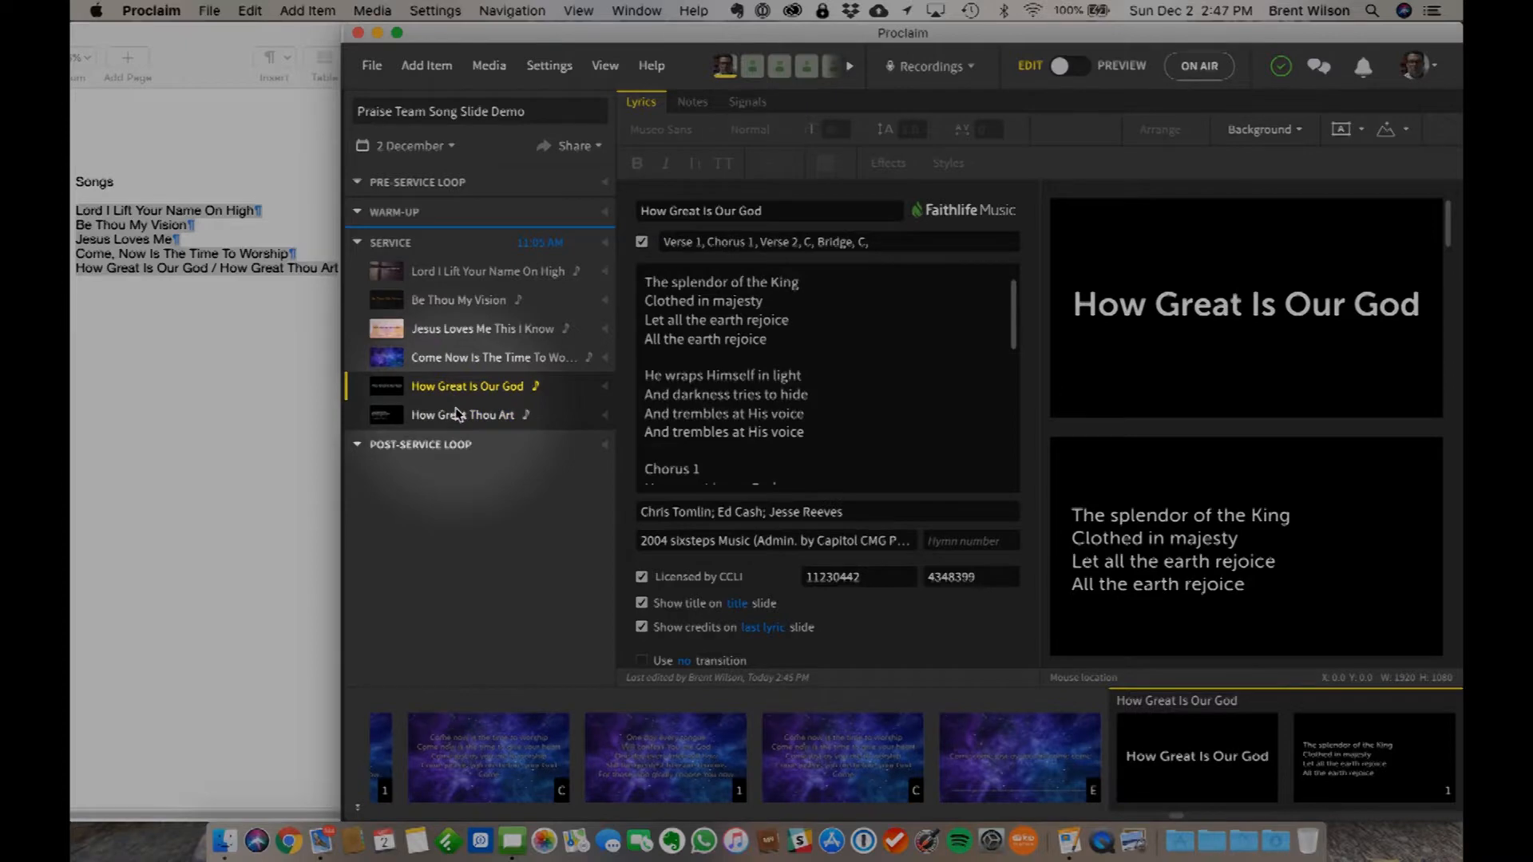
left_click(1257, 132)
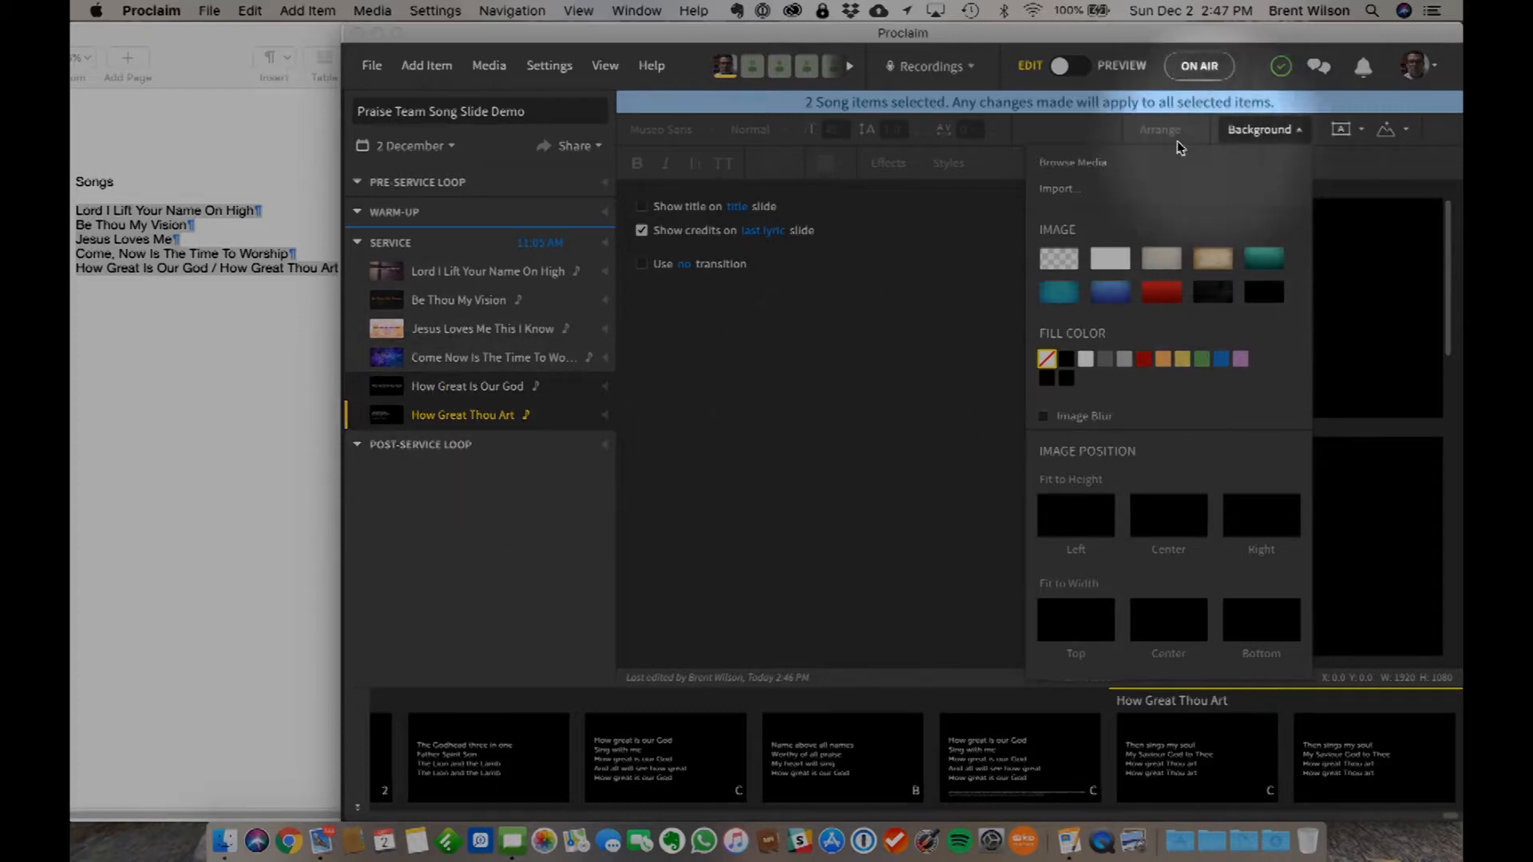
left_click(1096, 164)
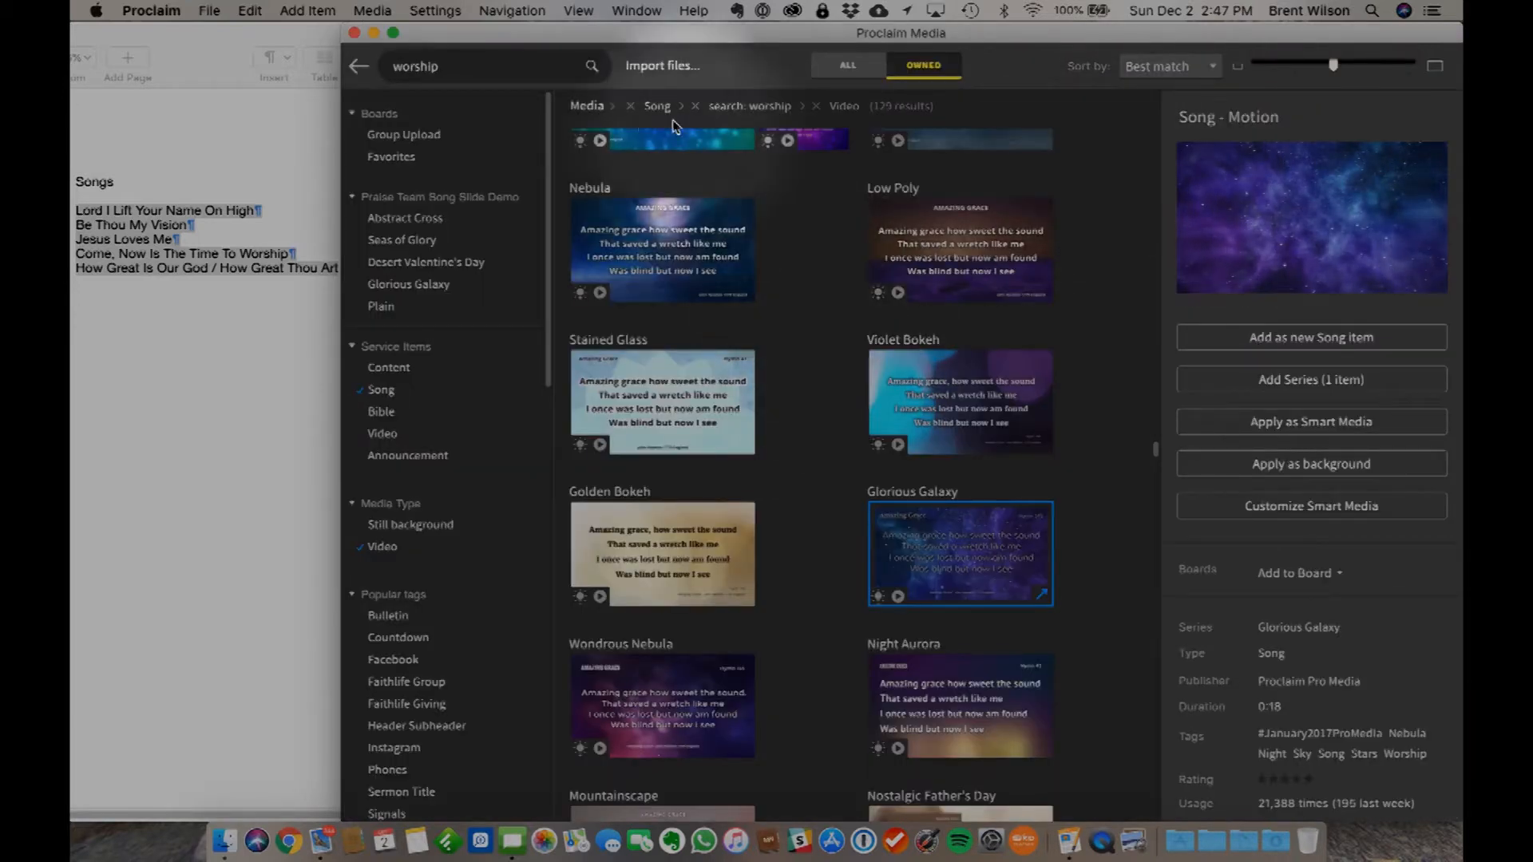
- Search the owned song videos for a fitting background using "glory", "majesty" and "splende"
double_click(432, 70)
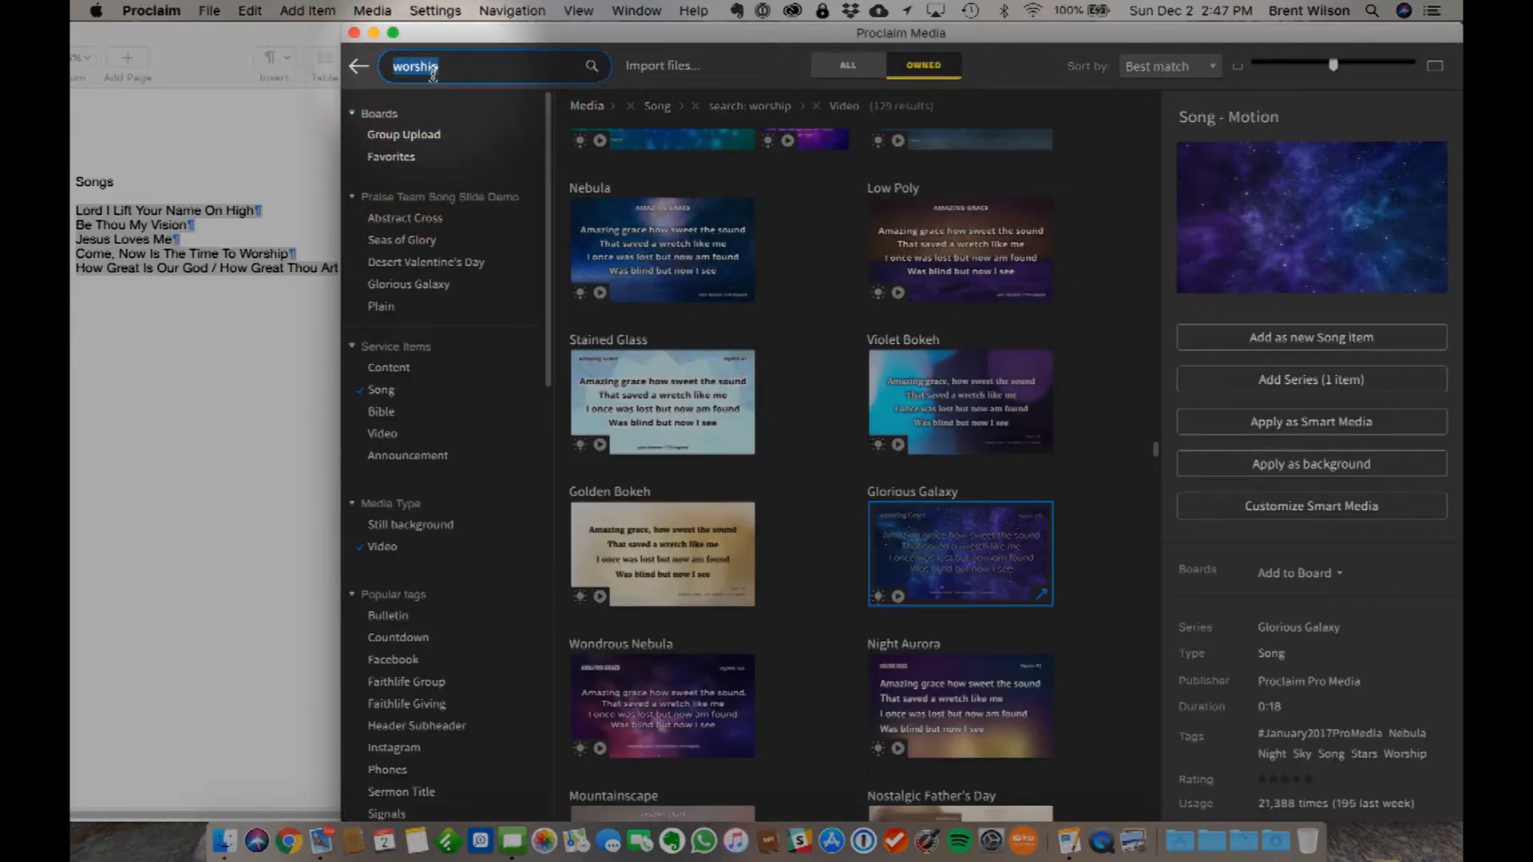
type("glory")
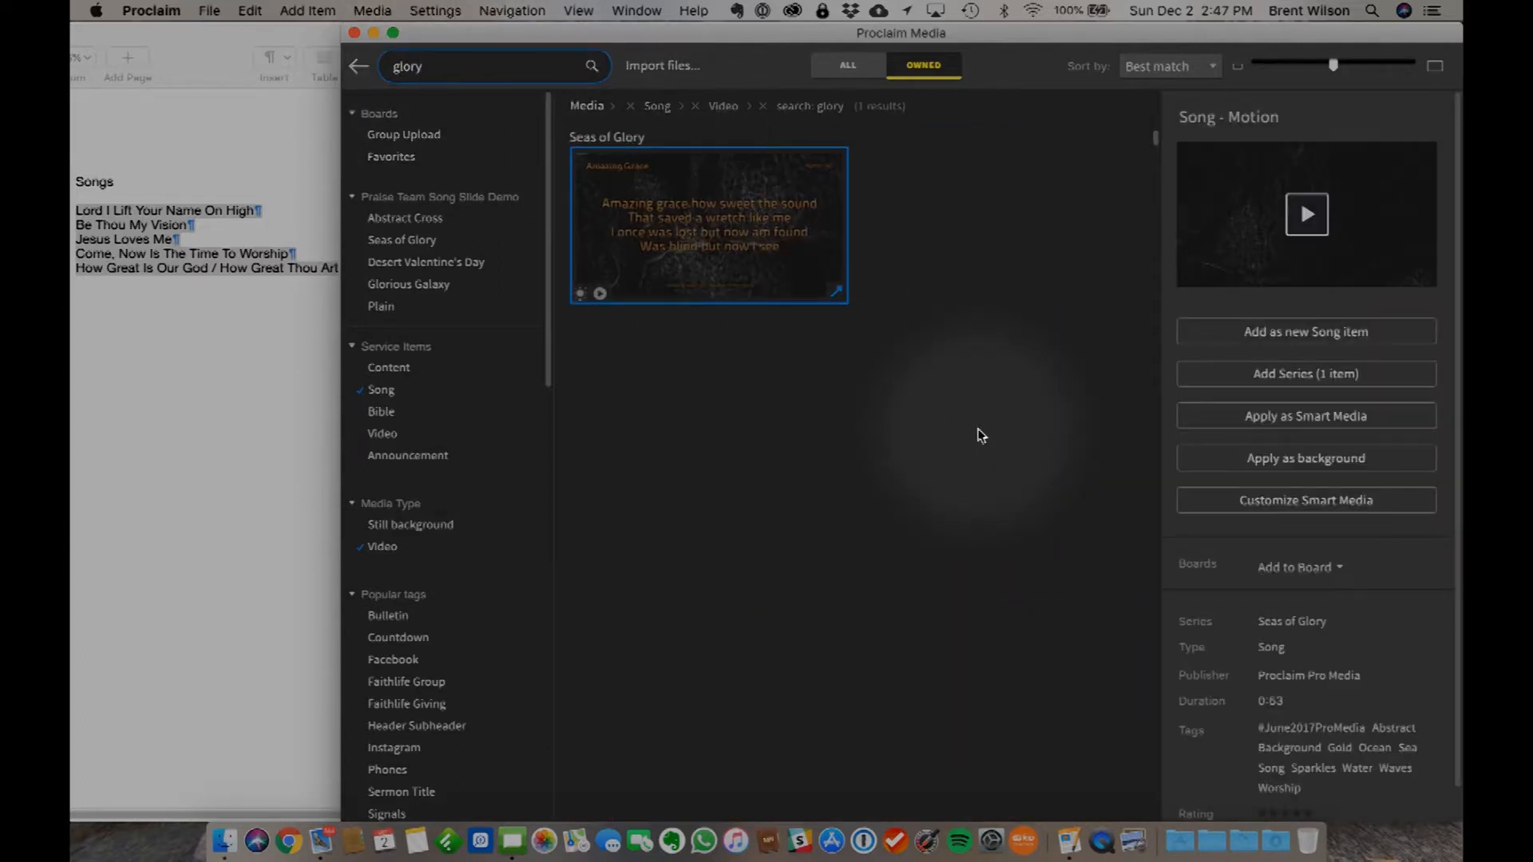
double_click(437, 66)
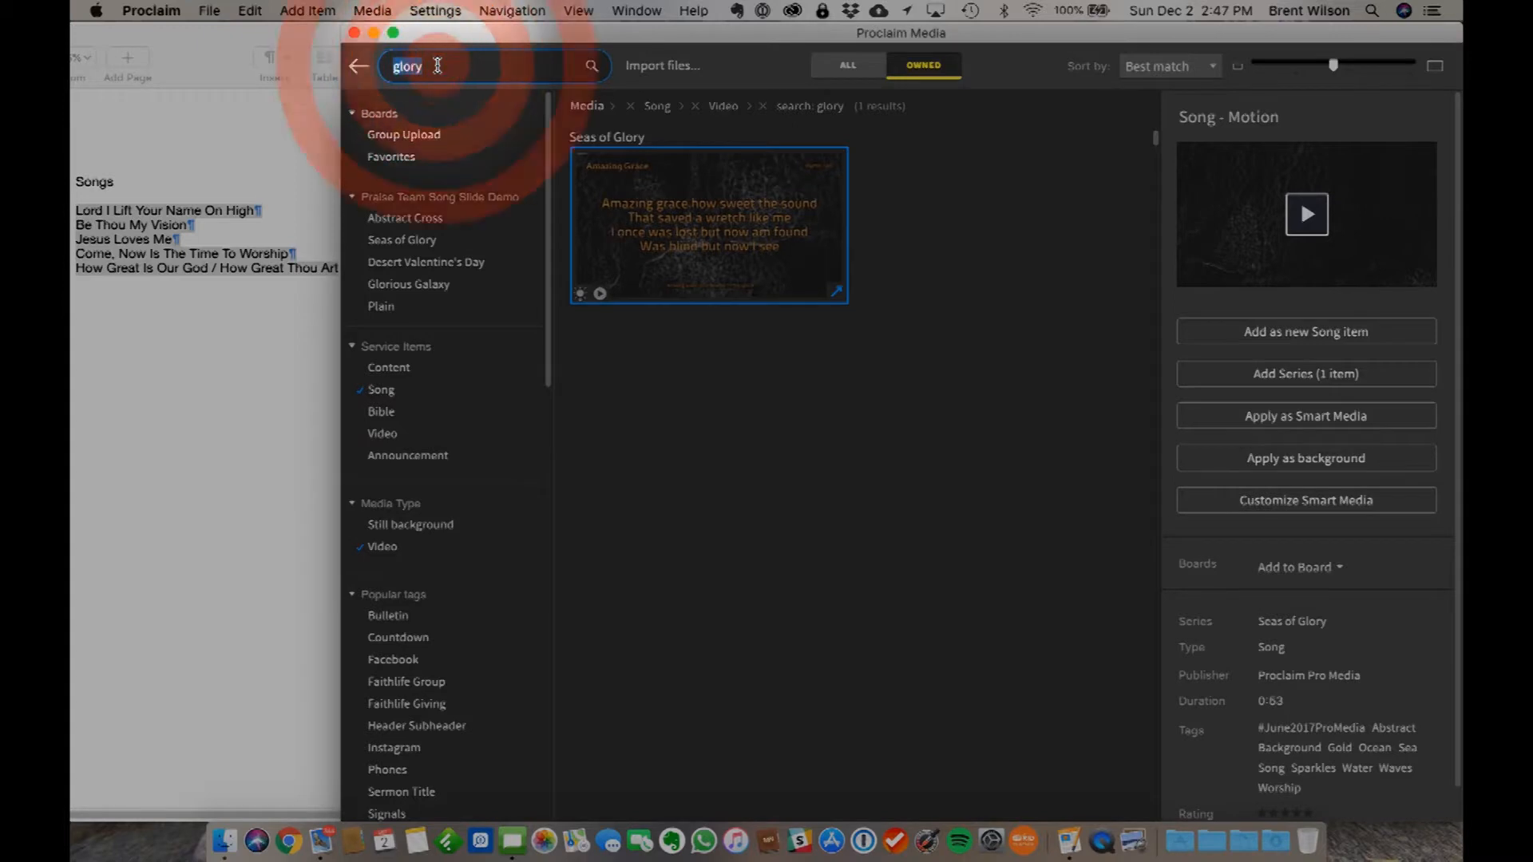
type("m")
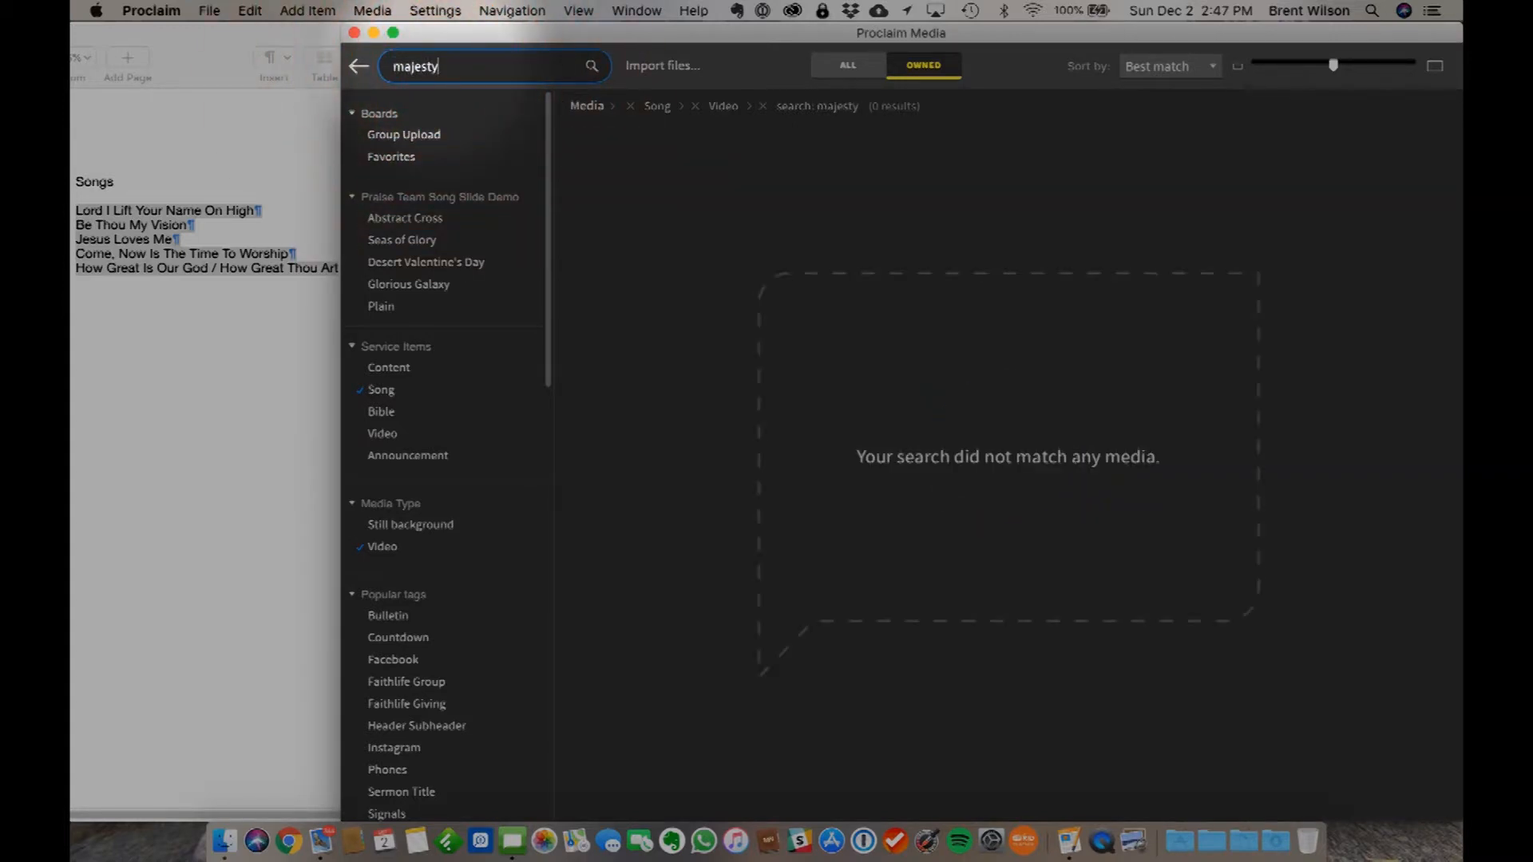
key("BackSpace")
type("god")
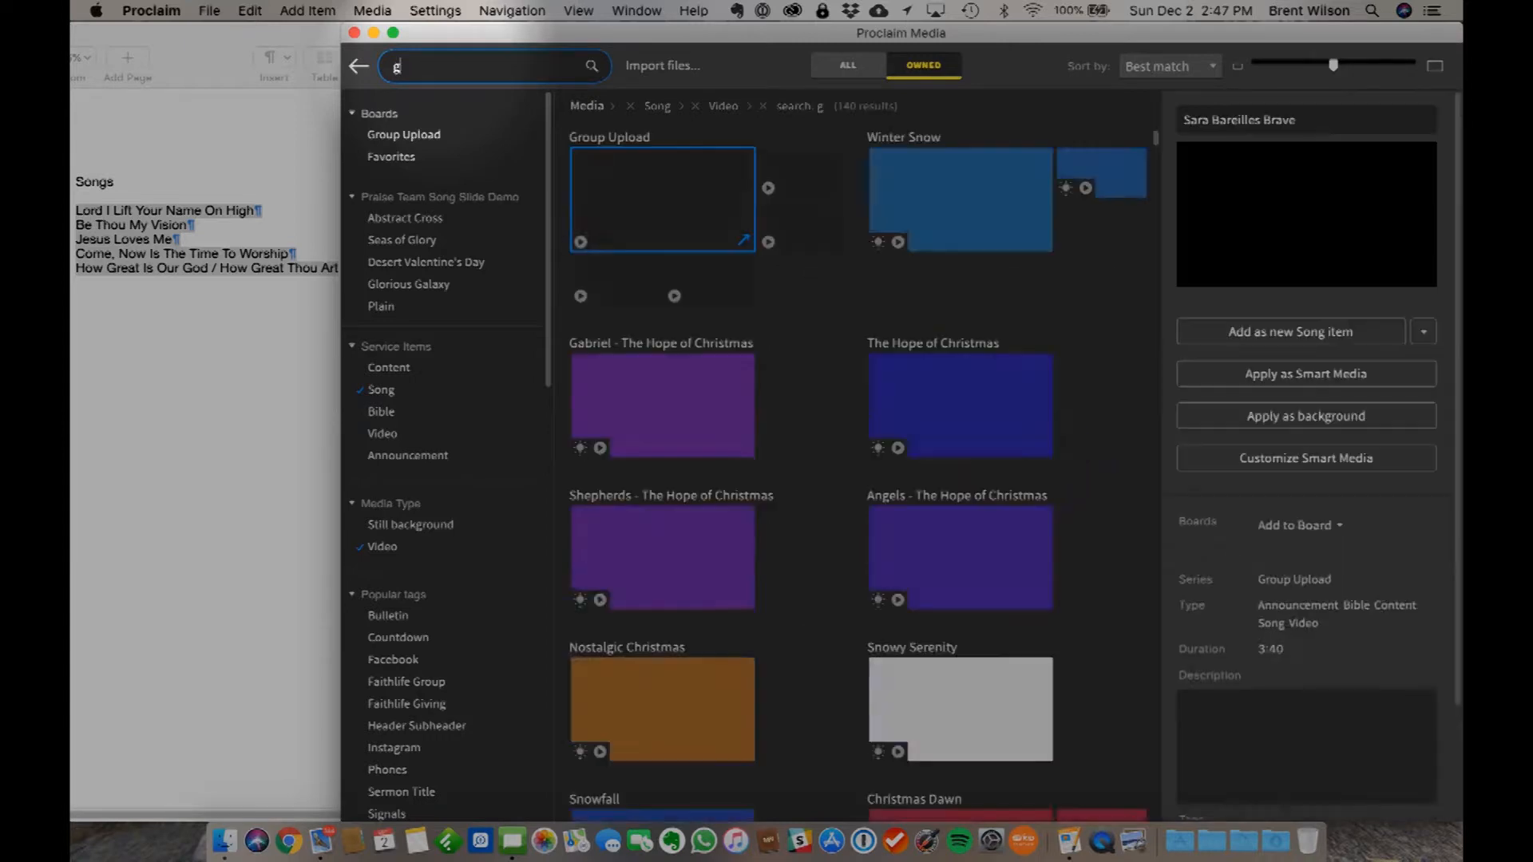
key("BackSpace")
key("BackSpace")
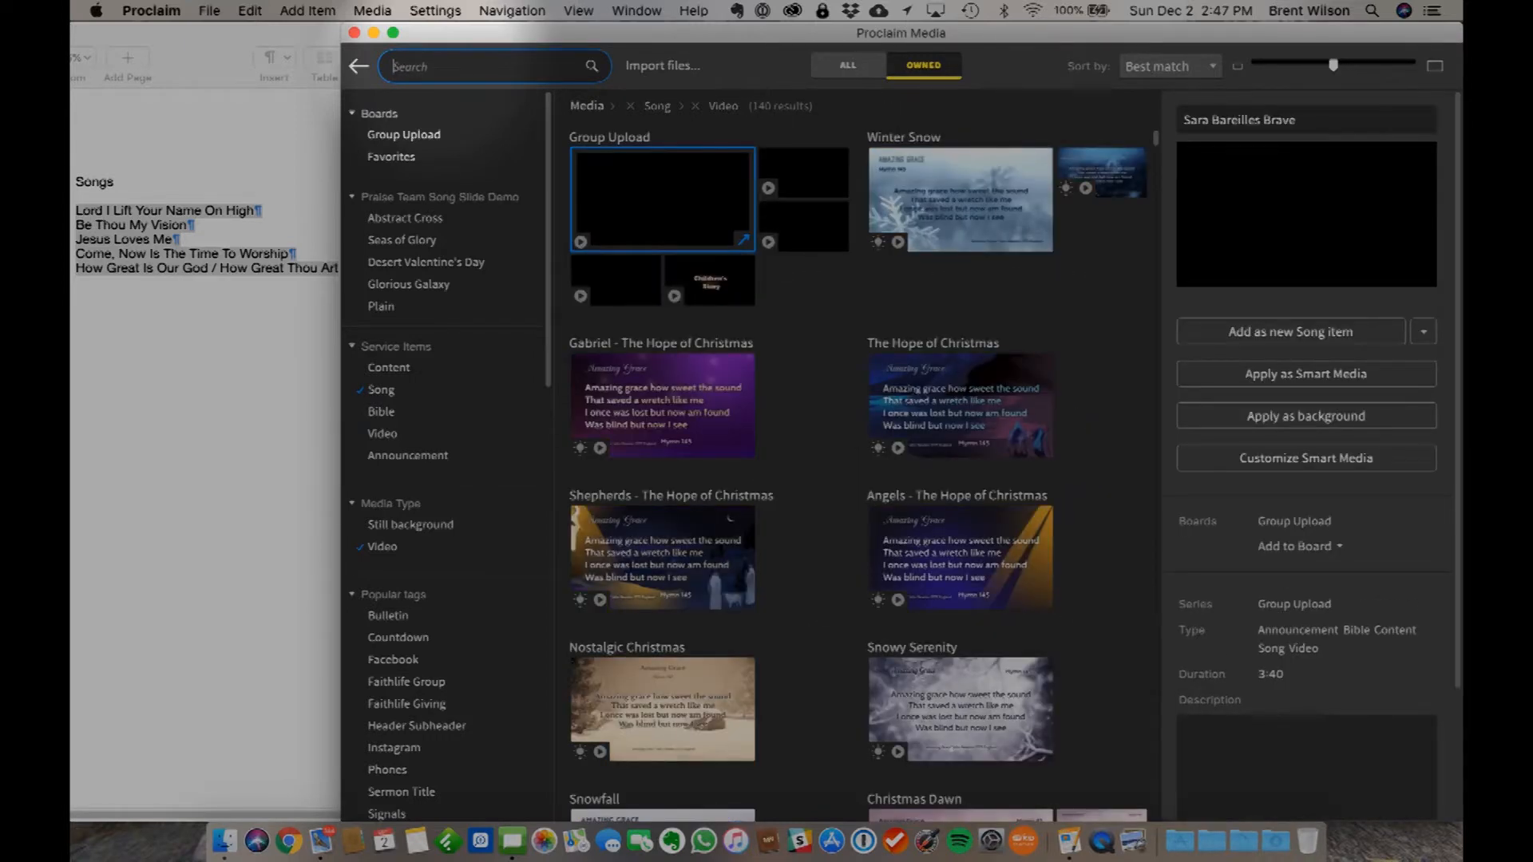
type("spel")
type("nd")
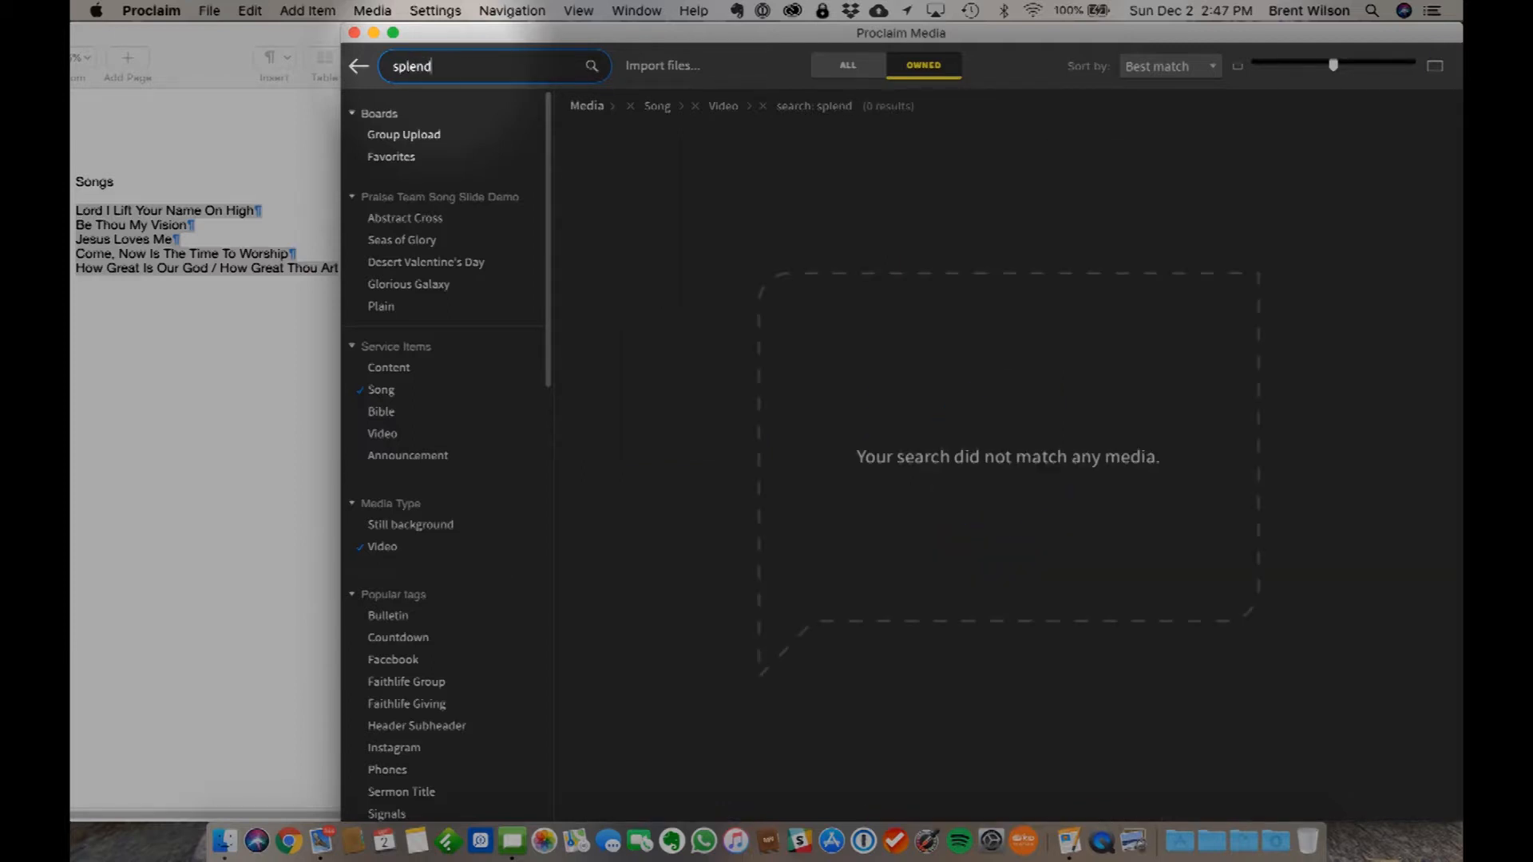
key("BackSpace")
key("BackSpace")
key("BackSpace")
key("BackSpace")
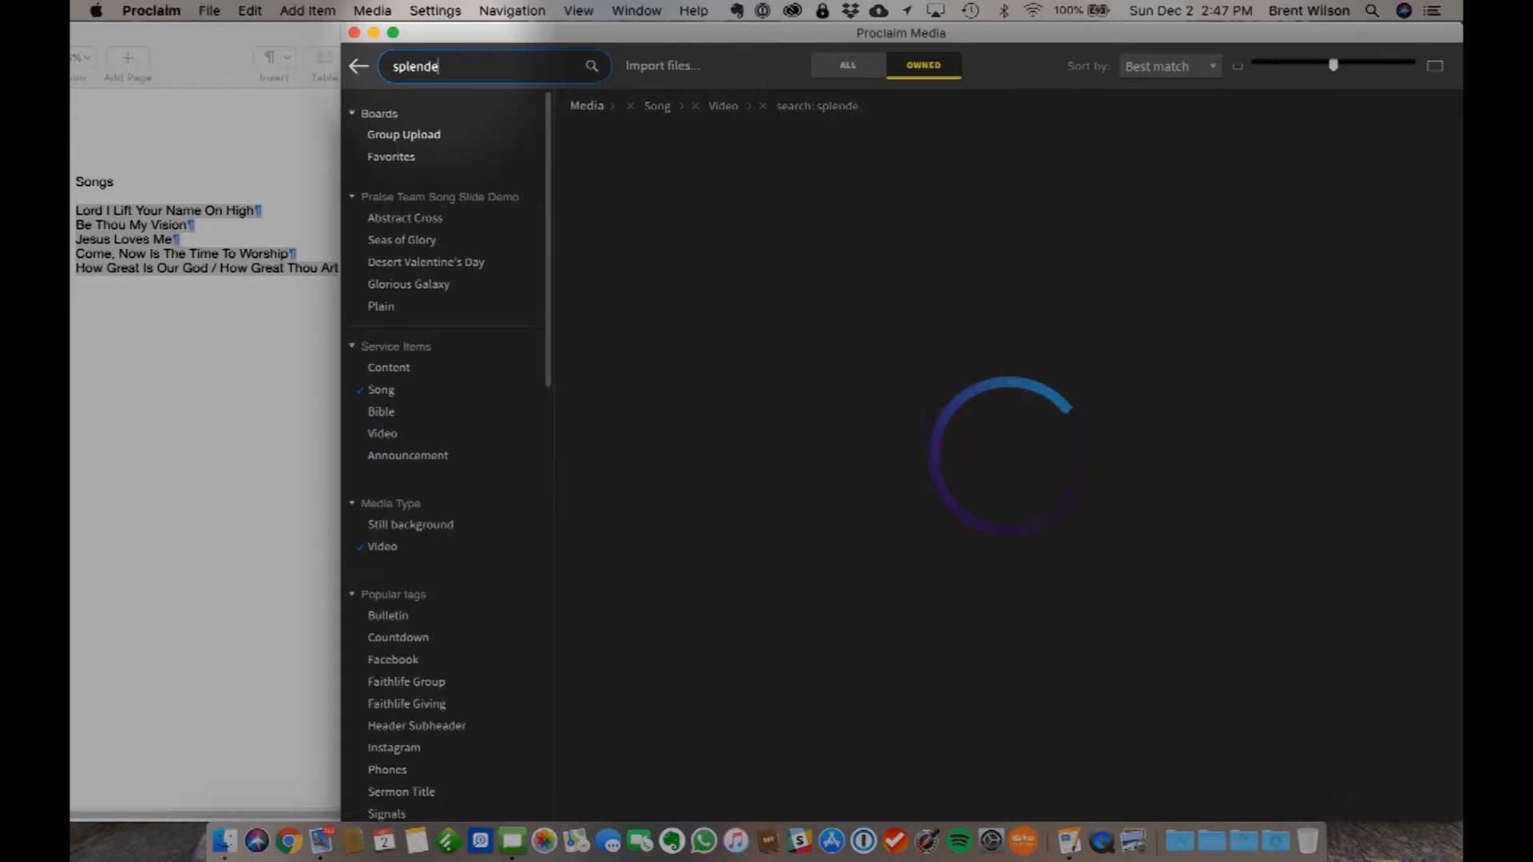
- Search the owned song videos for "praise" and browse the motion backgrounds
key("BackSpace")
type("praise")
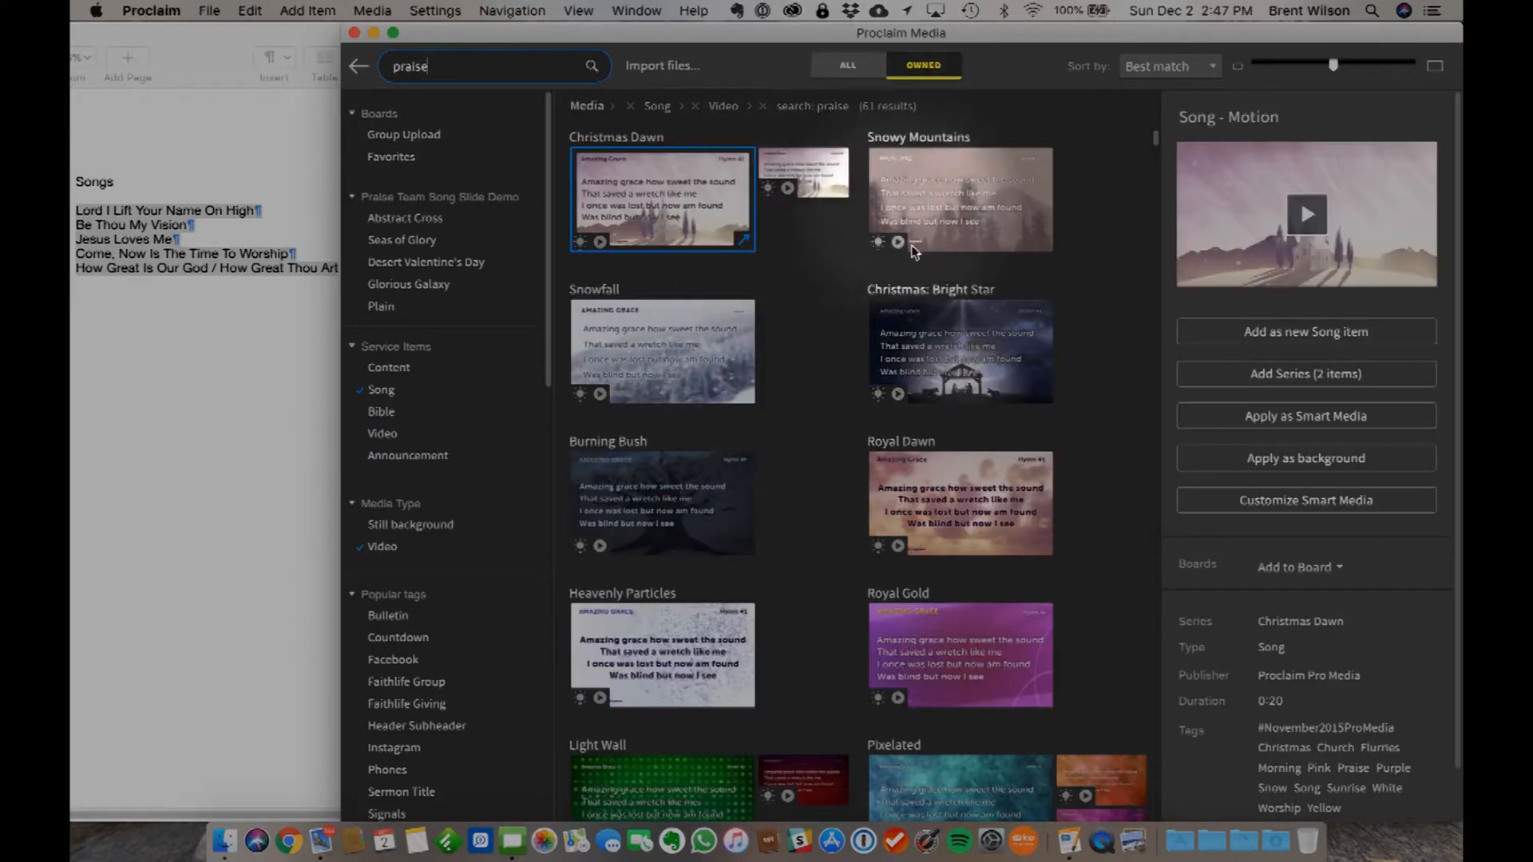
scroll(856, 578, "down", 5)
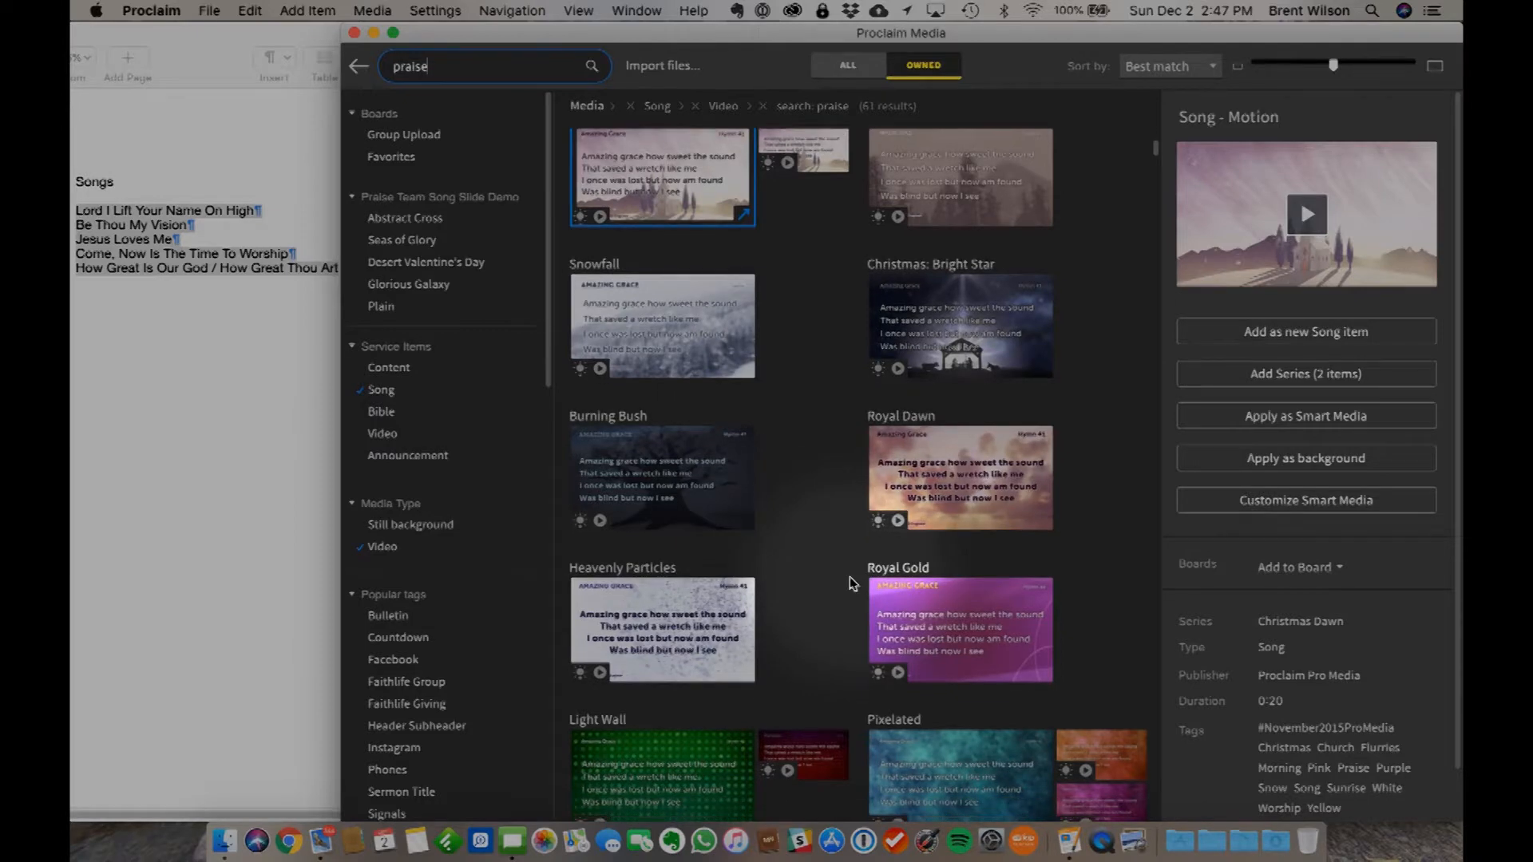
scroll(853, 583, "down", 10)
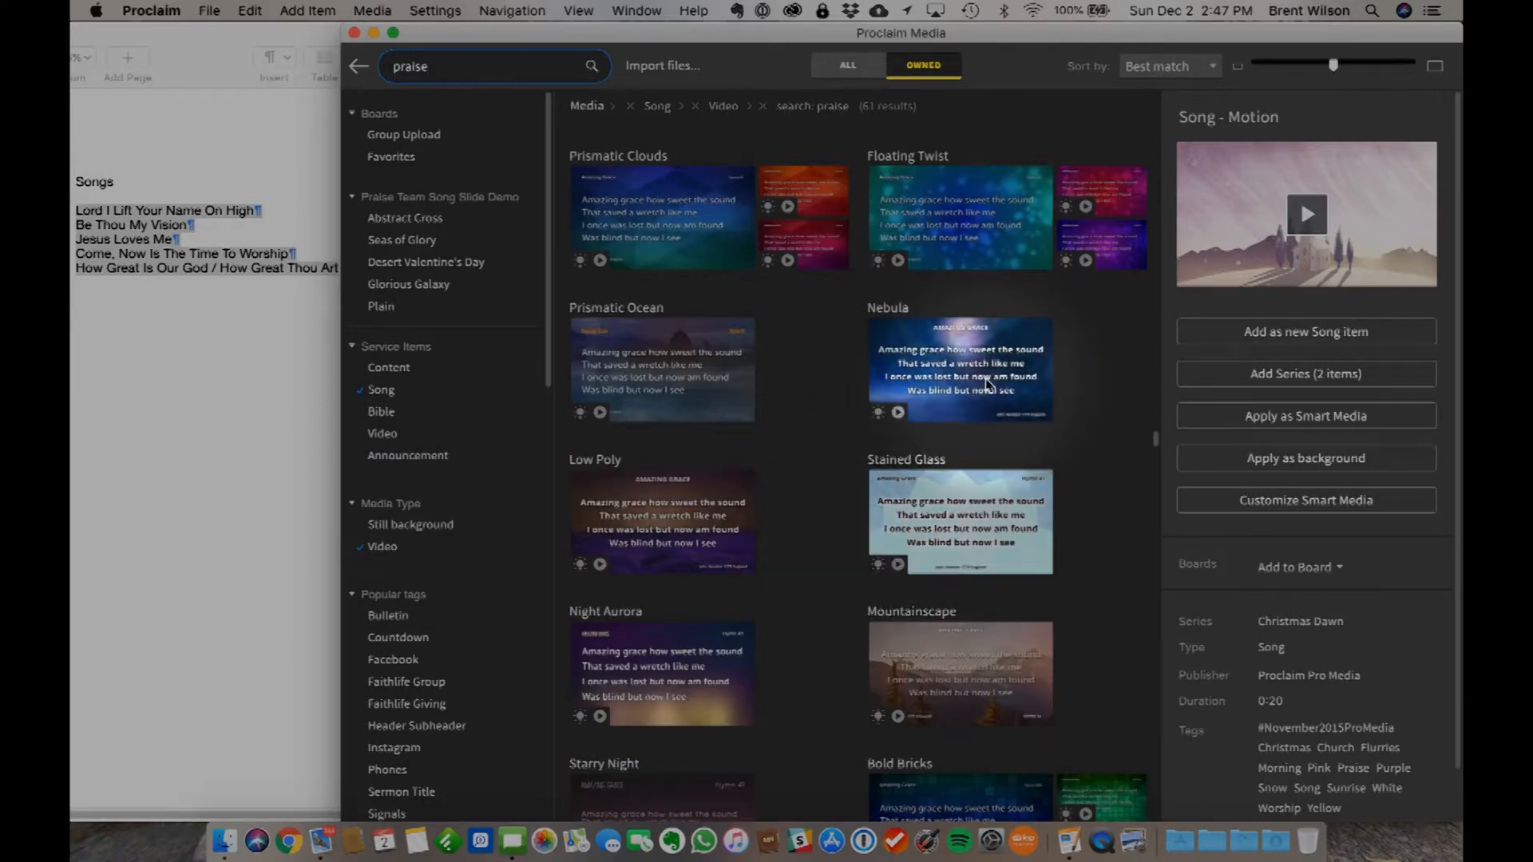
scroll(782, 616, "down", 4)
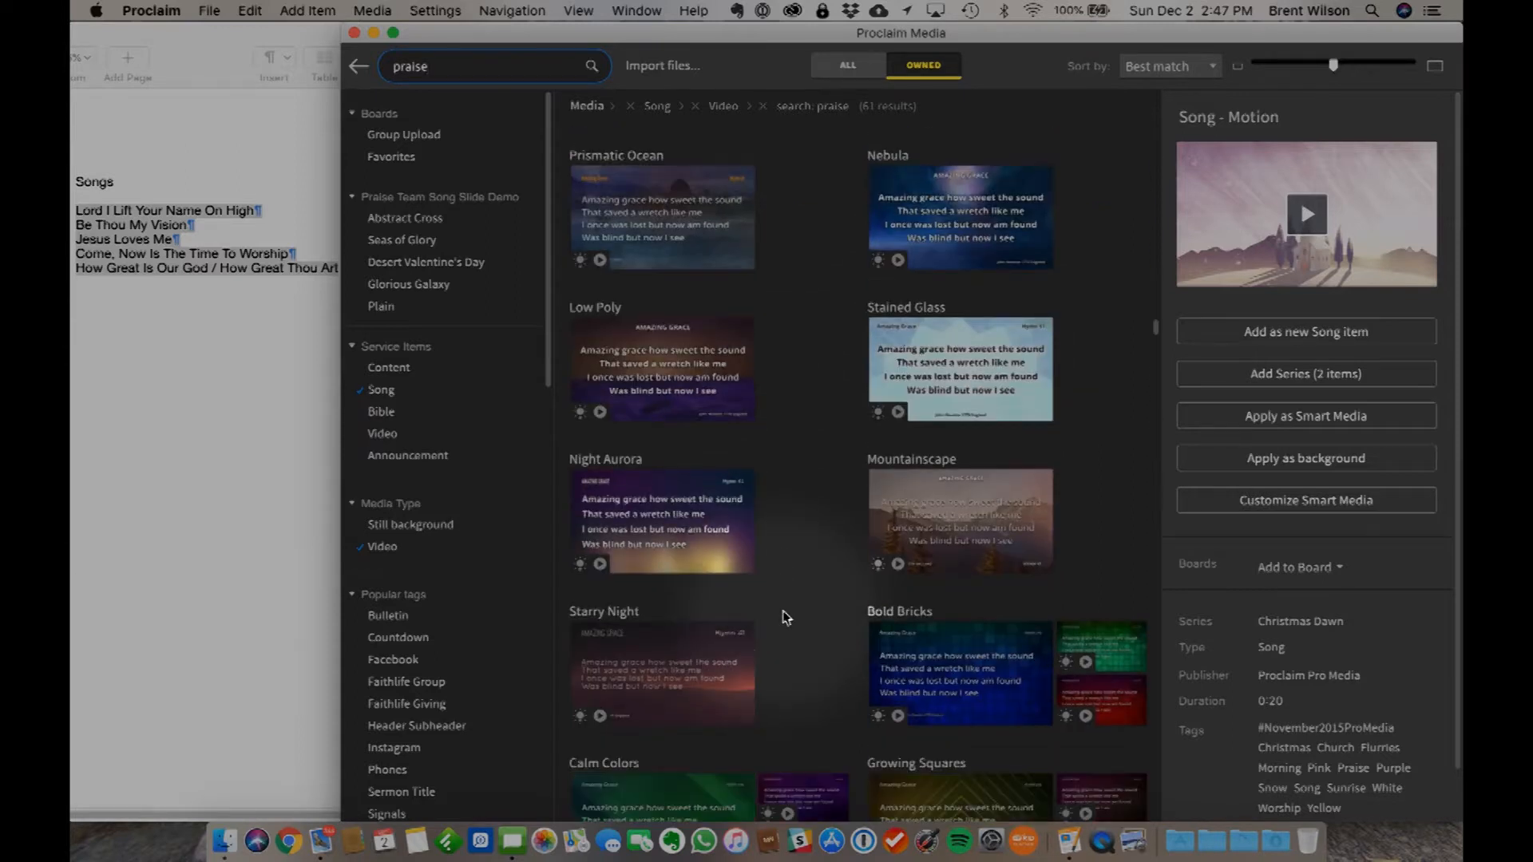
scroll(783, 617, "down", 2)
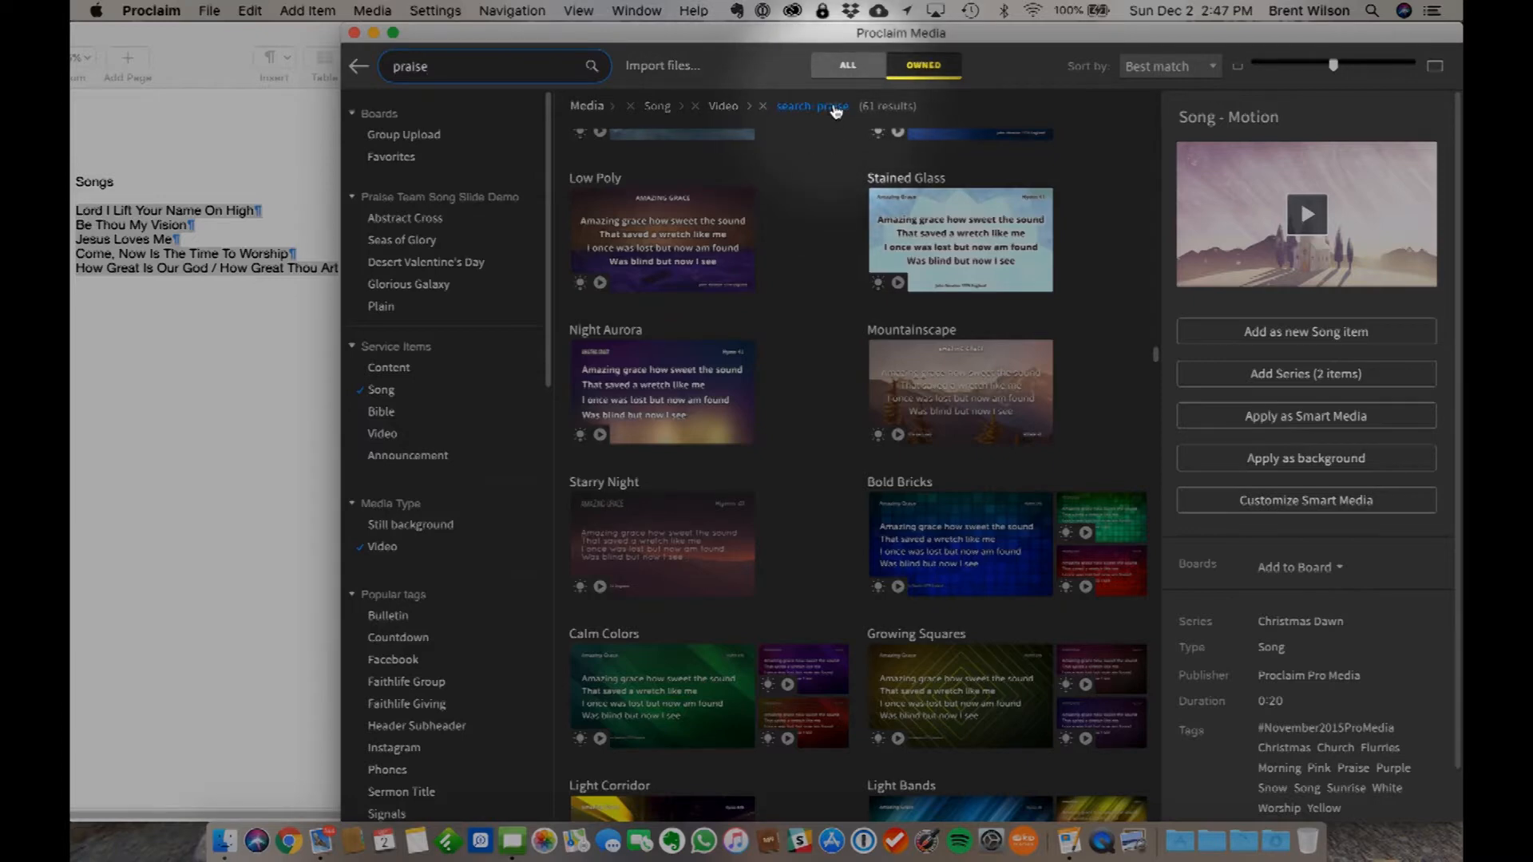
scroll(808, 448, "down", 5)
scroll(716, 448, "up", 7)
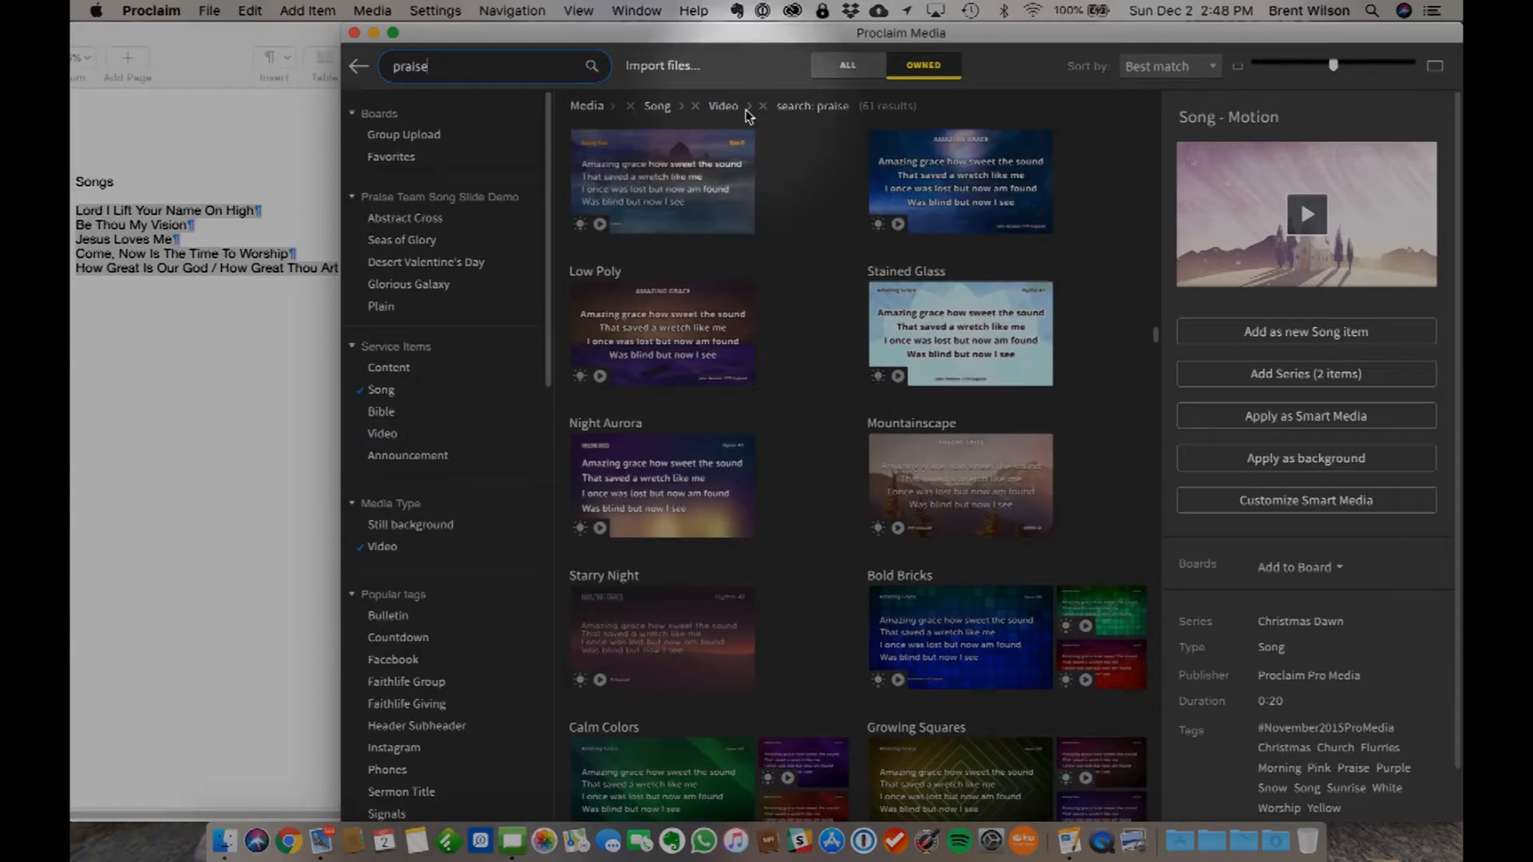
- Browse the owned song media matching "praise" without the video filter, restore the filter and browse further through the motion backgrounds
left_click(696, 110)
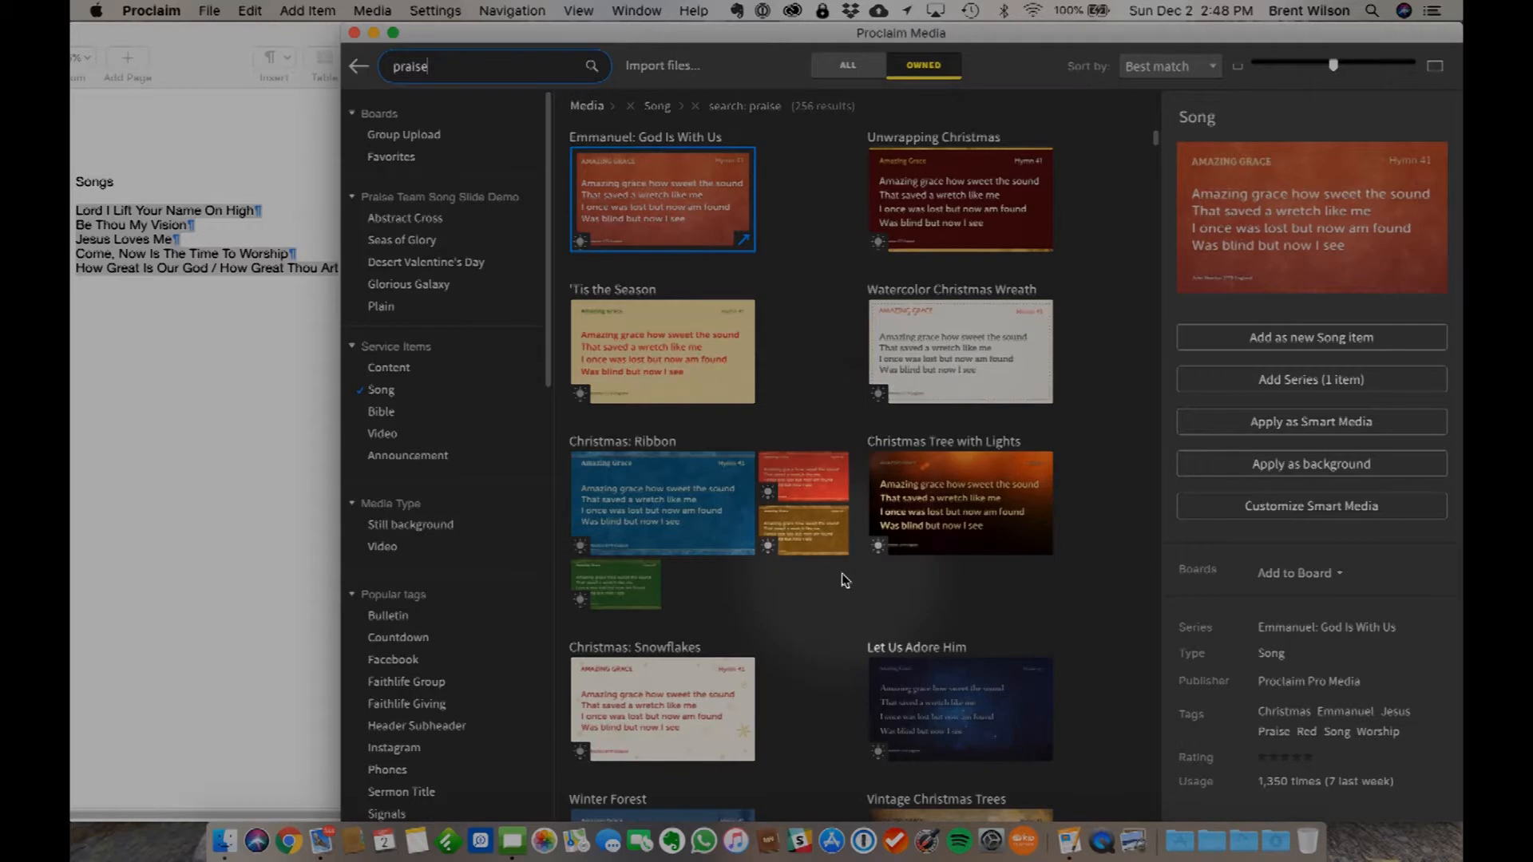
scroll(845, 580, "down", 3)
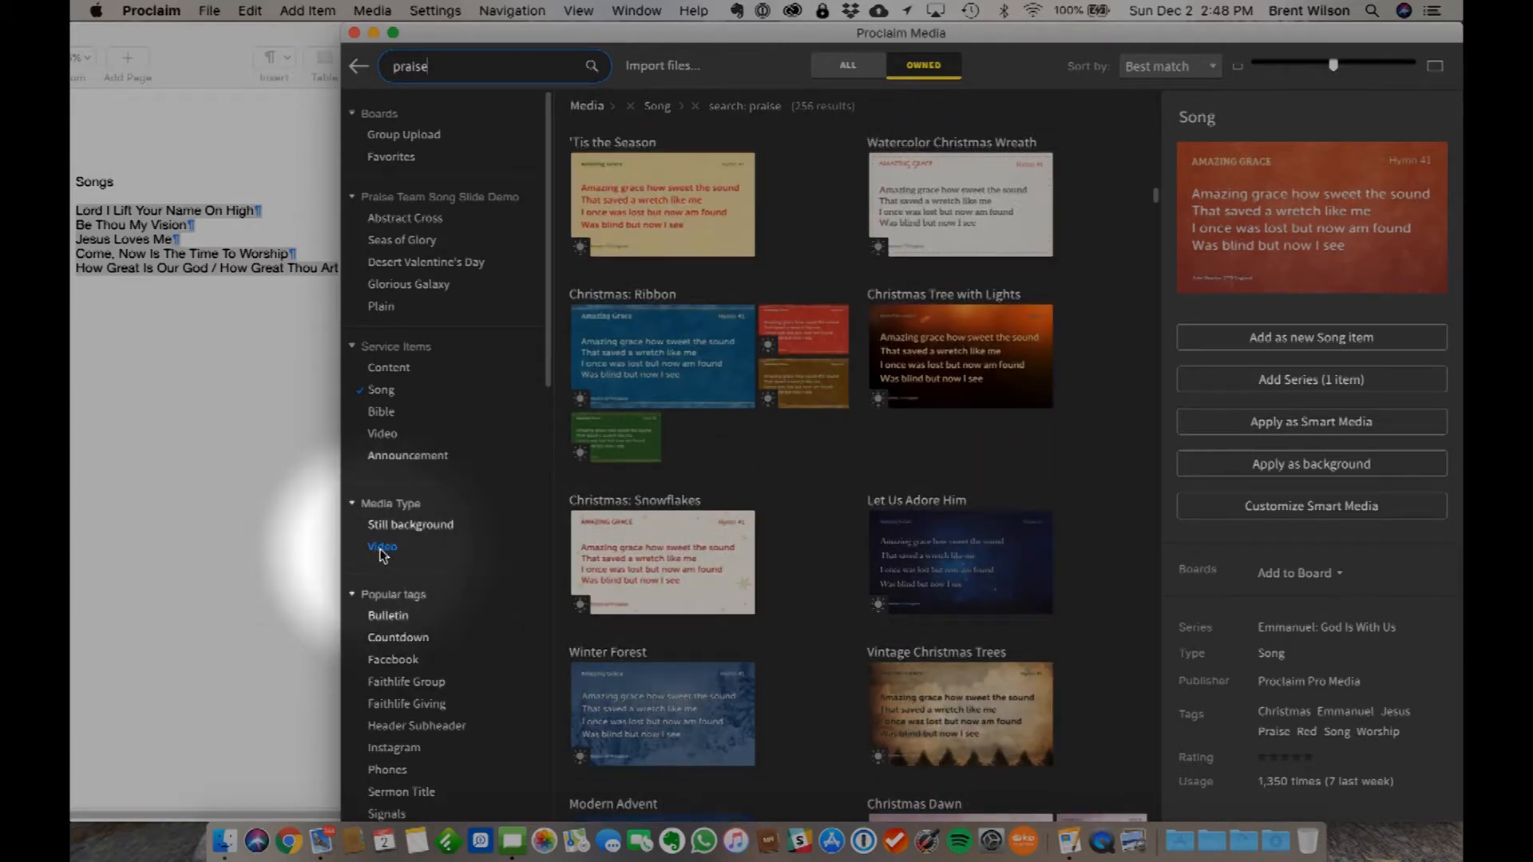
left_click(382, 548)
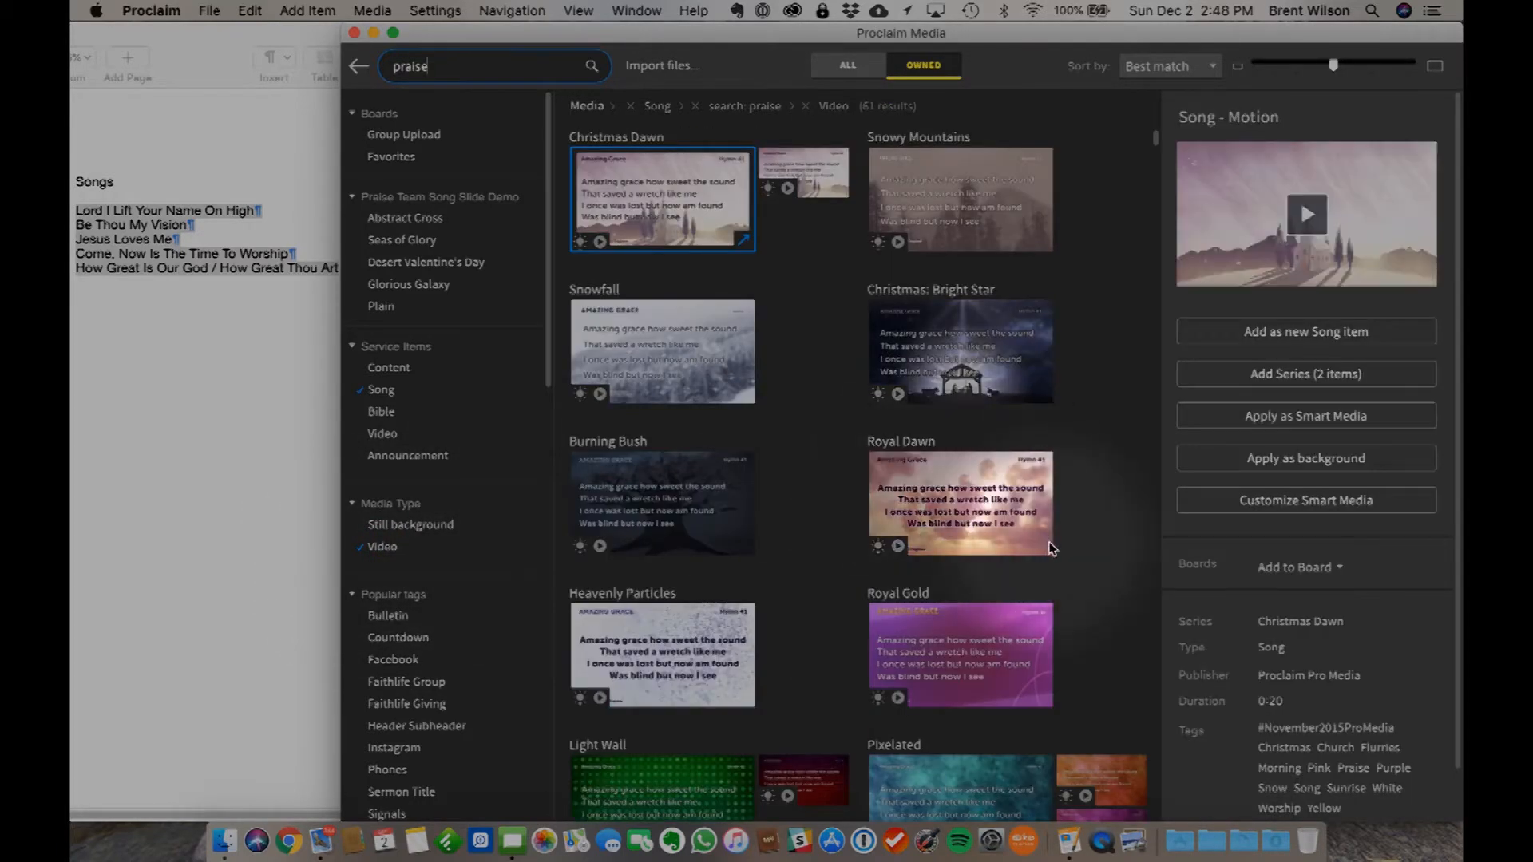
scroll(834, 538, "down", 15)
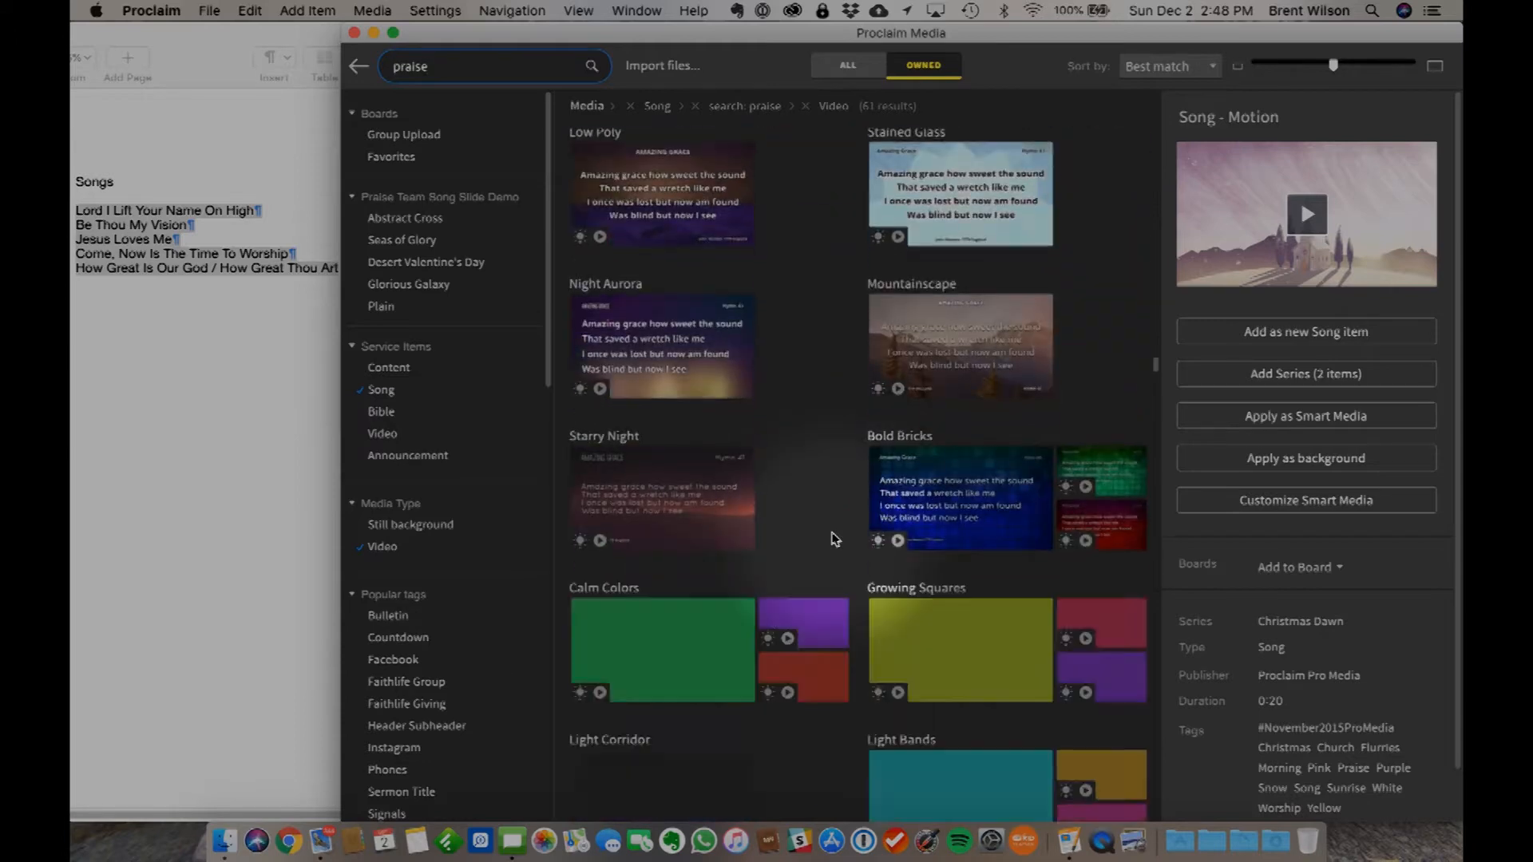
scroll(834, 539, "down", 8)
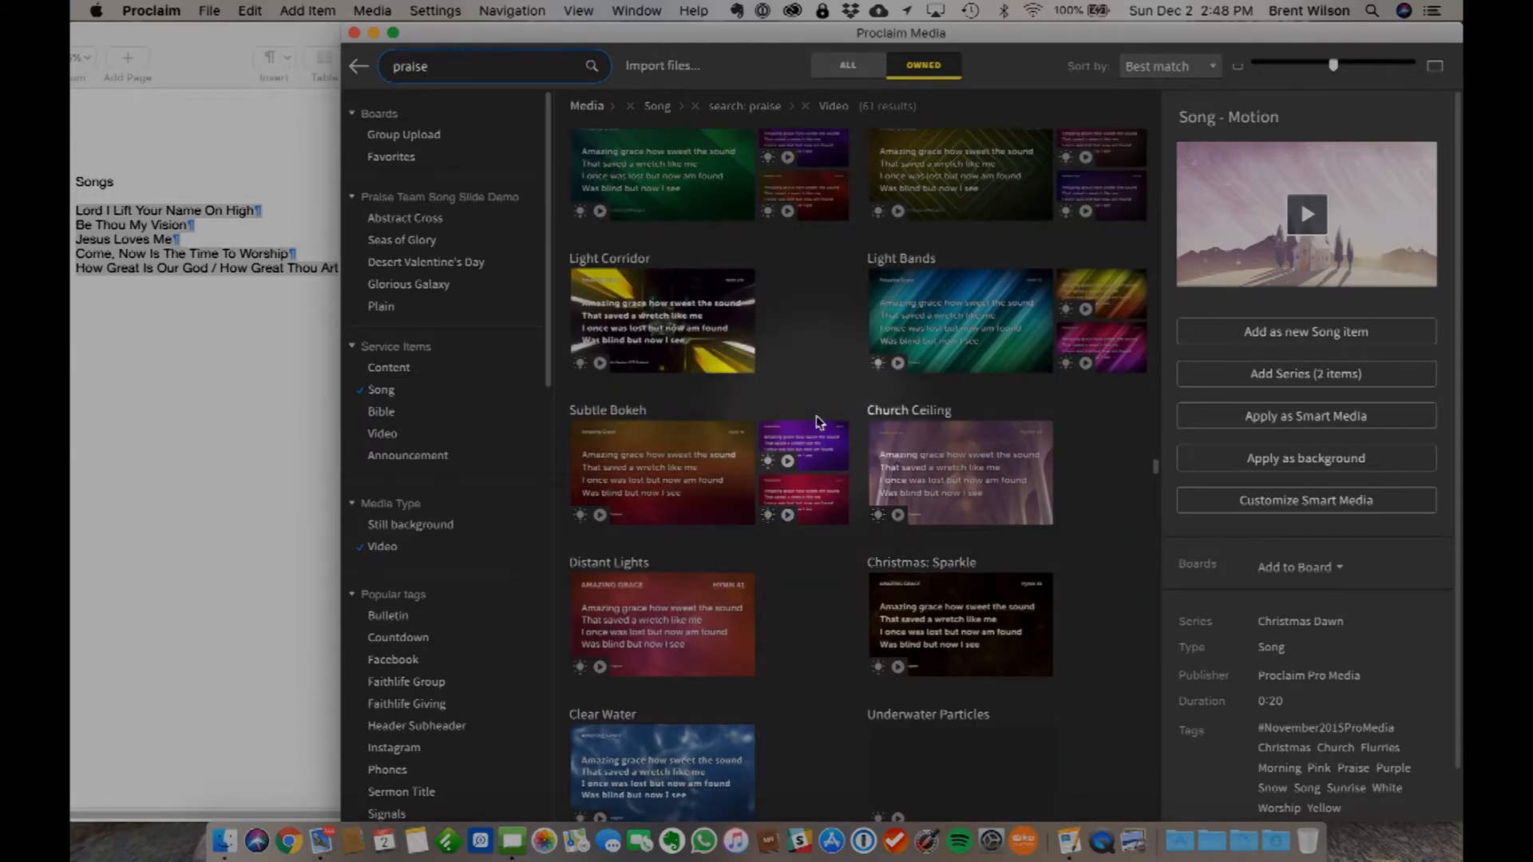
- Preview the Church Ceiling motion background and apply it as Smart Media to both selected songs
left_click(996, 452)
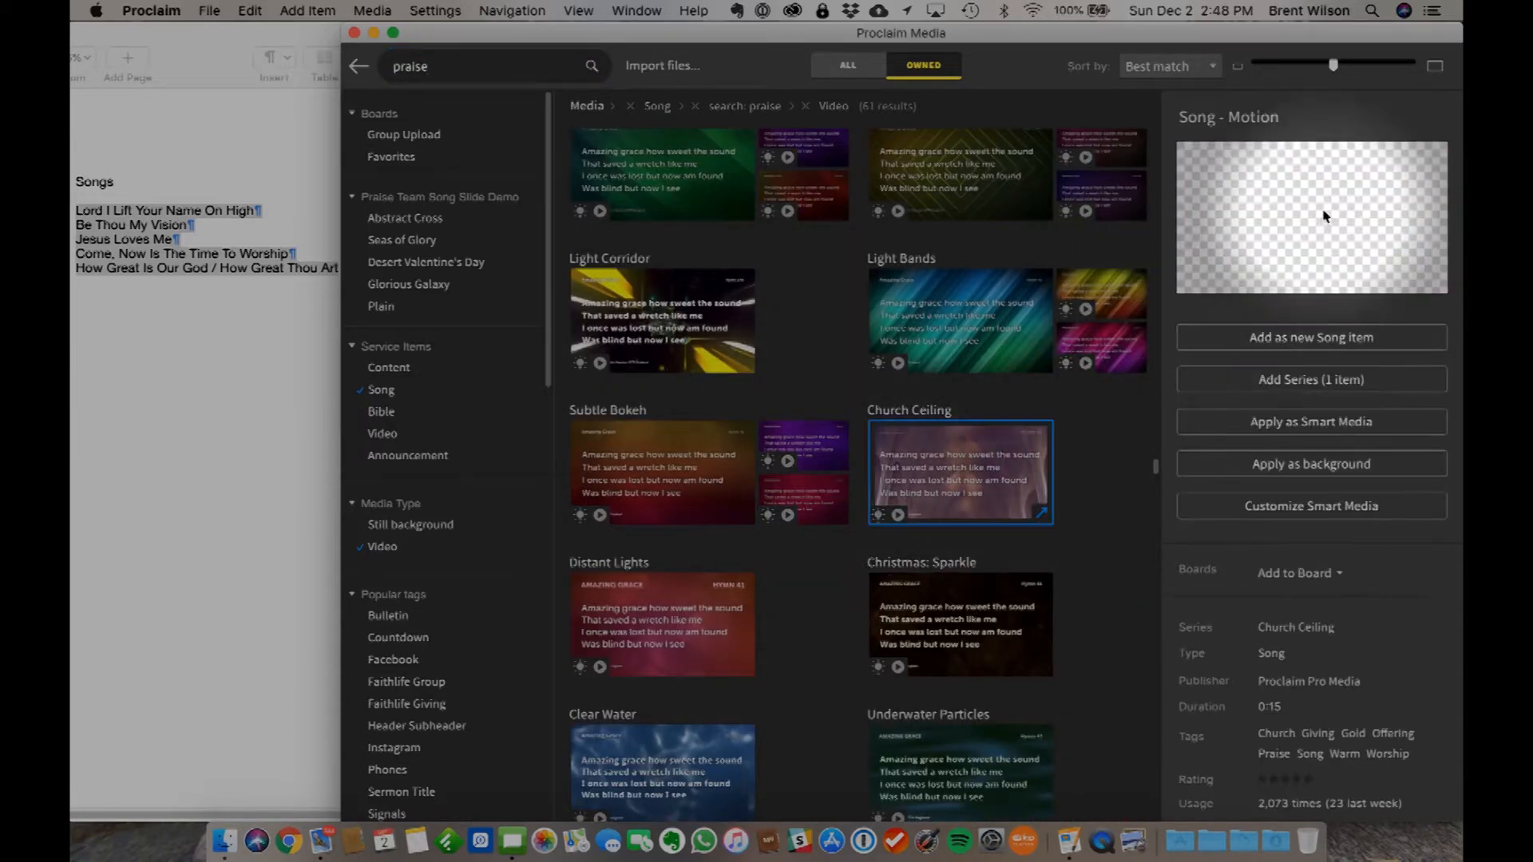
left_click(1310, 213)
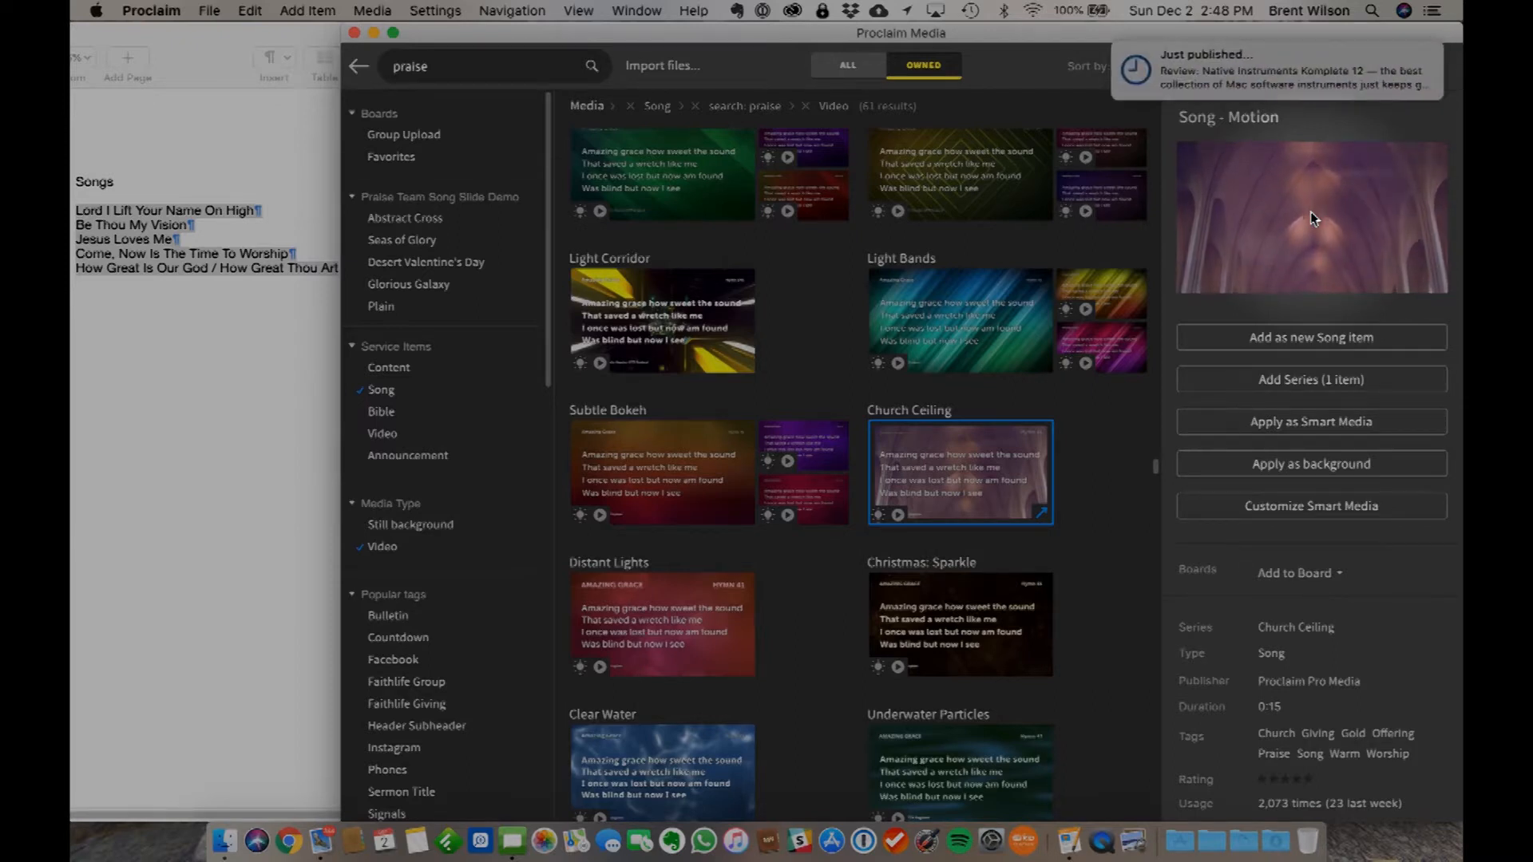
mouse_move(1344, 232)
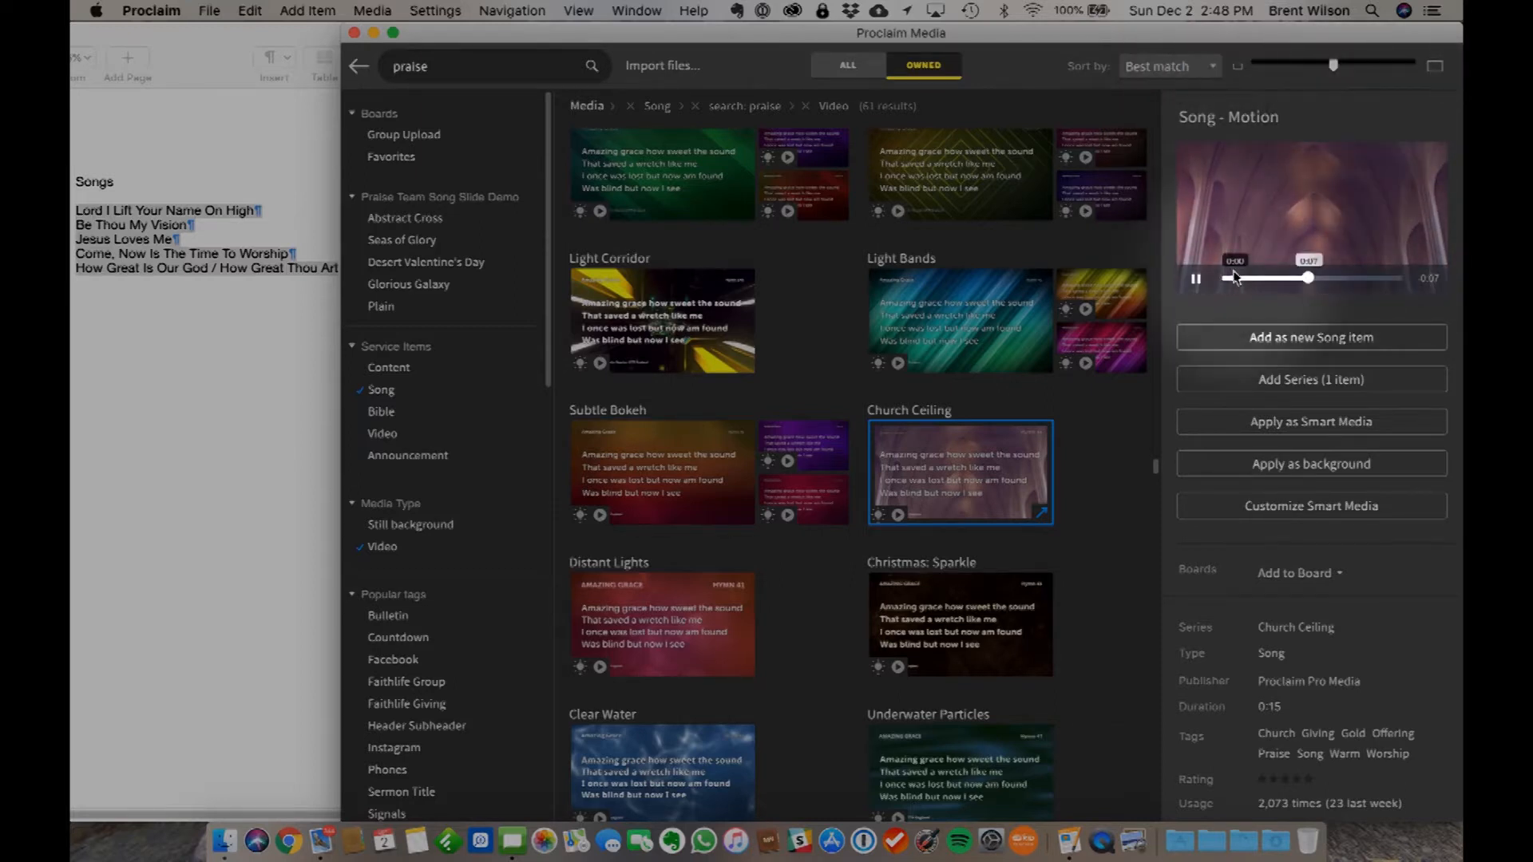
left_click(1329, 425)
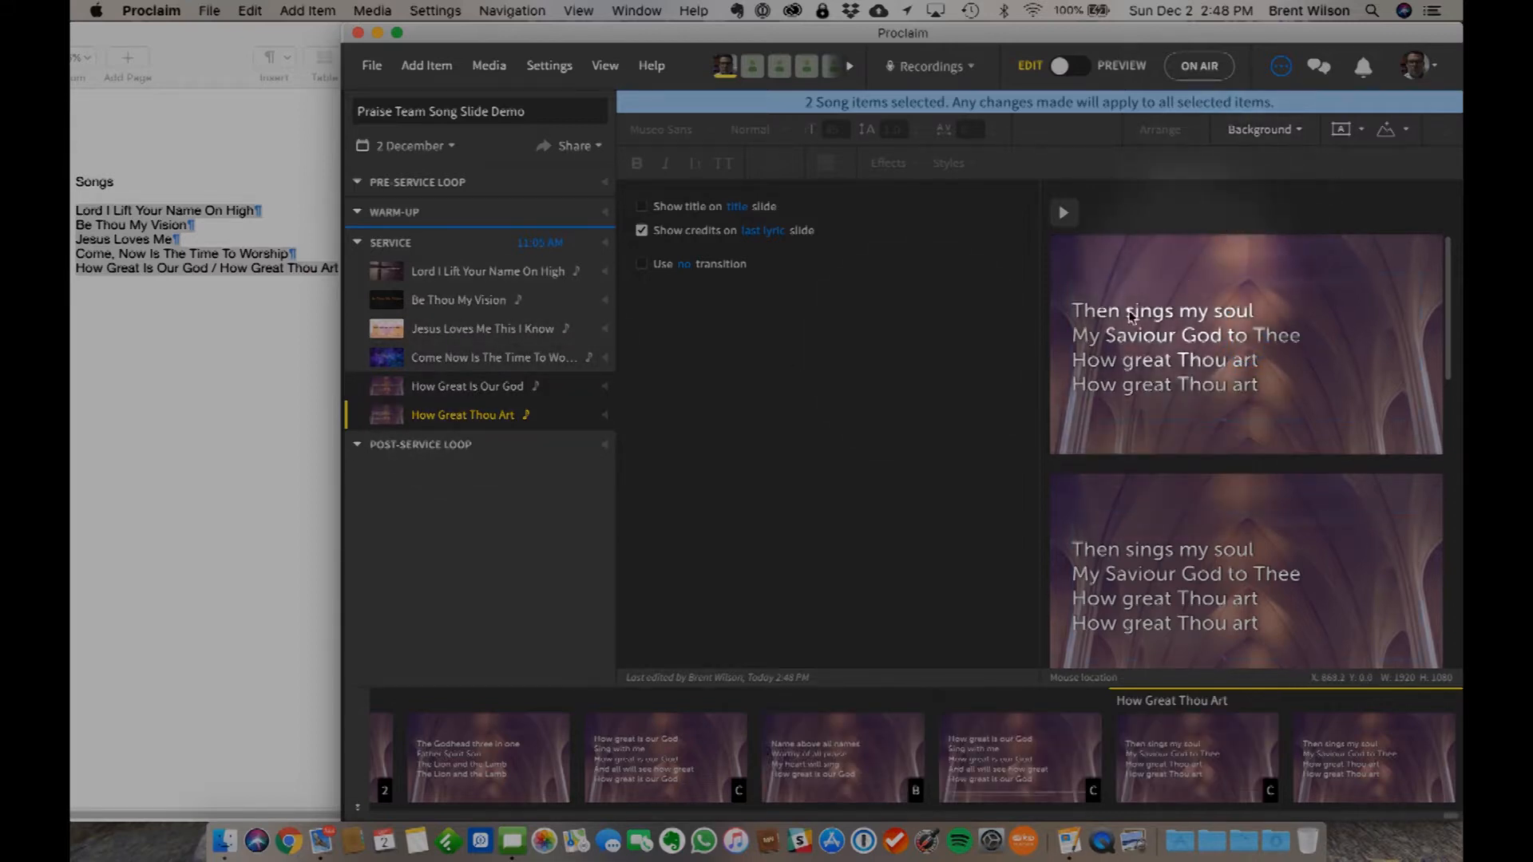
- Preview the slides from the How Great Is Our God title through the last How Great Thou Art chorus, and return to editing
left_click(430, 392)
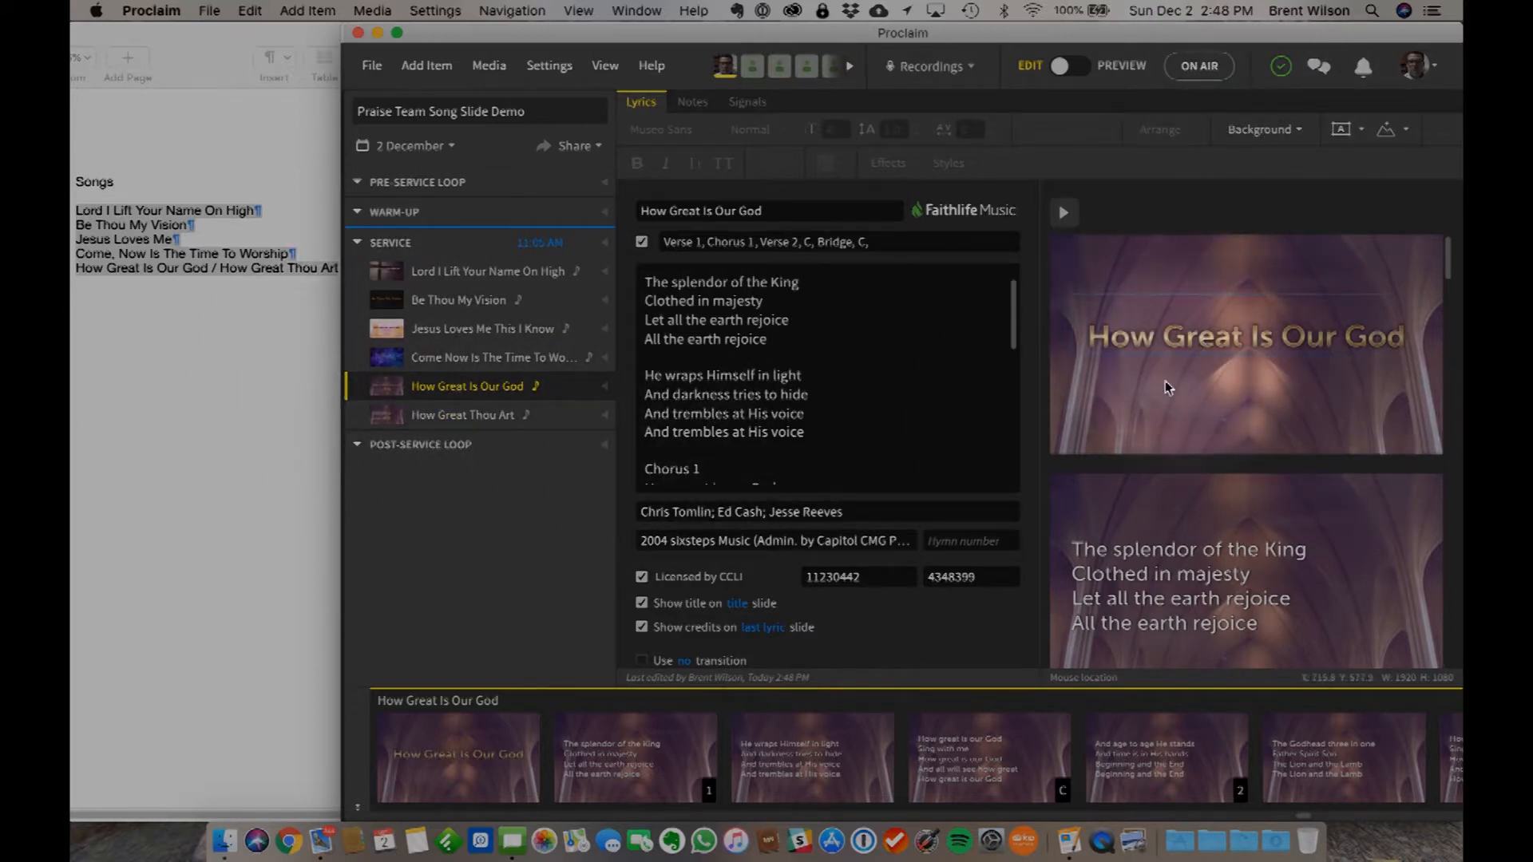
left_click(1072, 66)
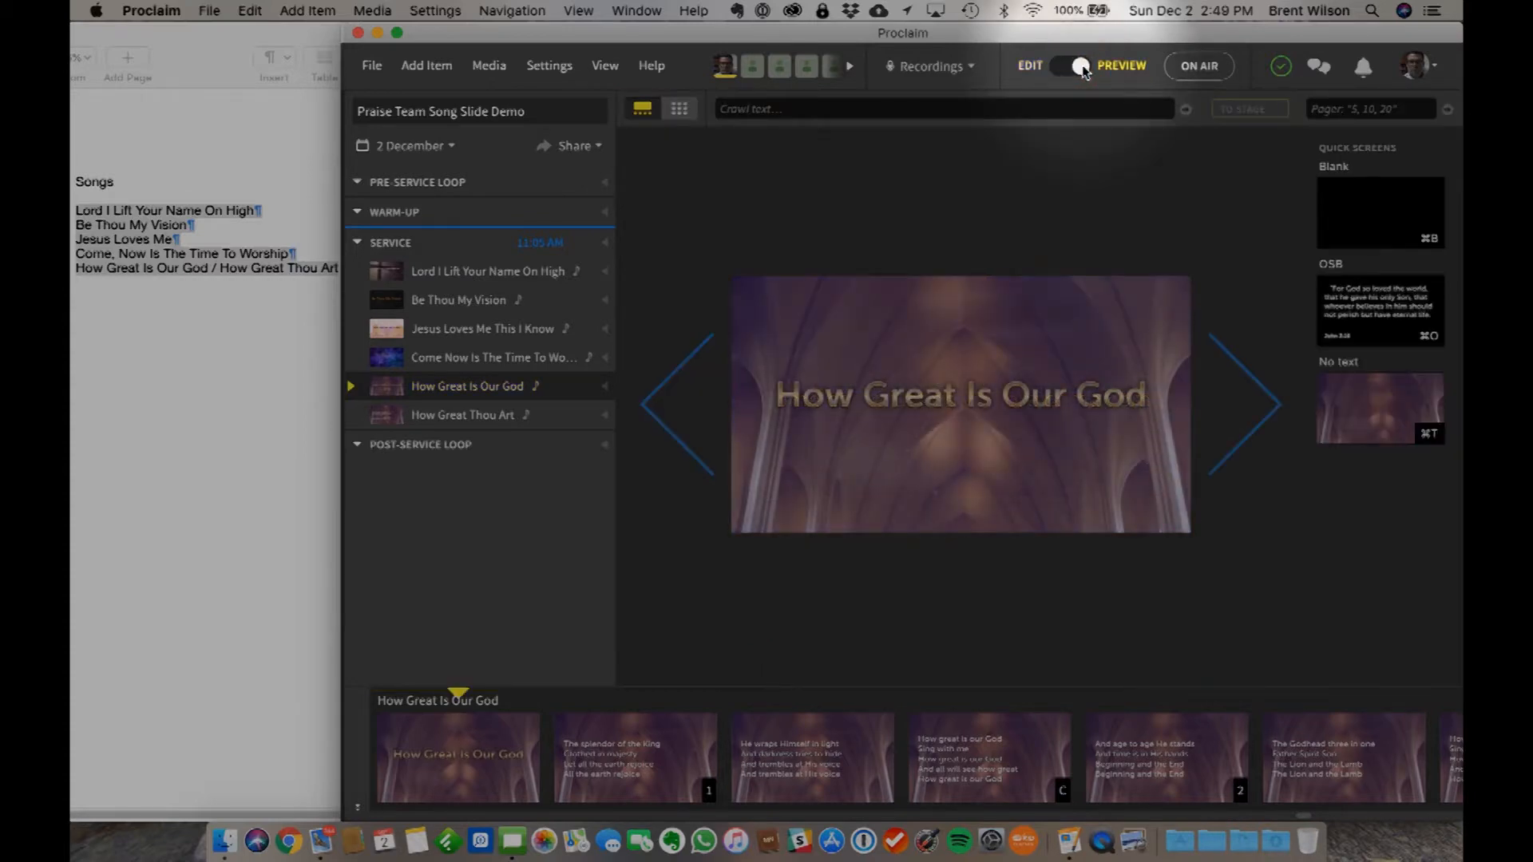
key("Right")
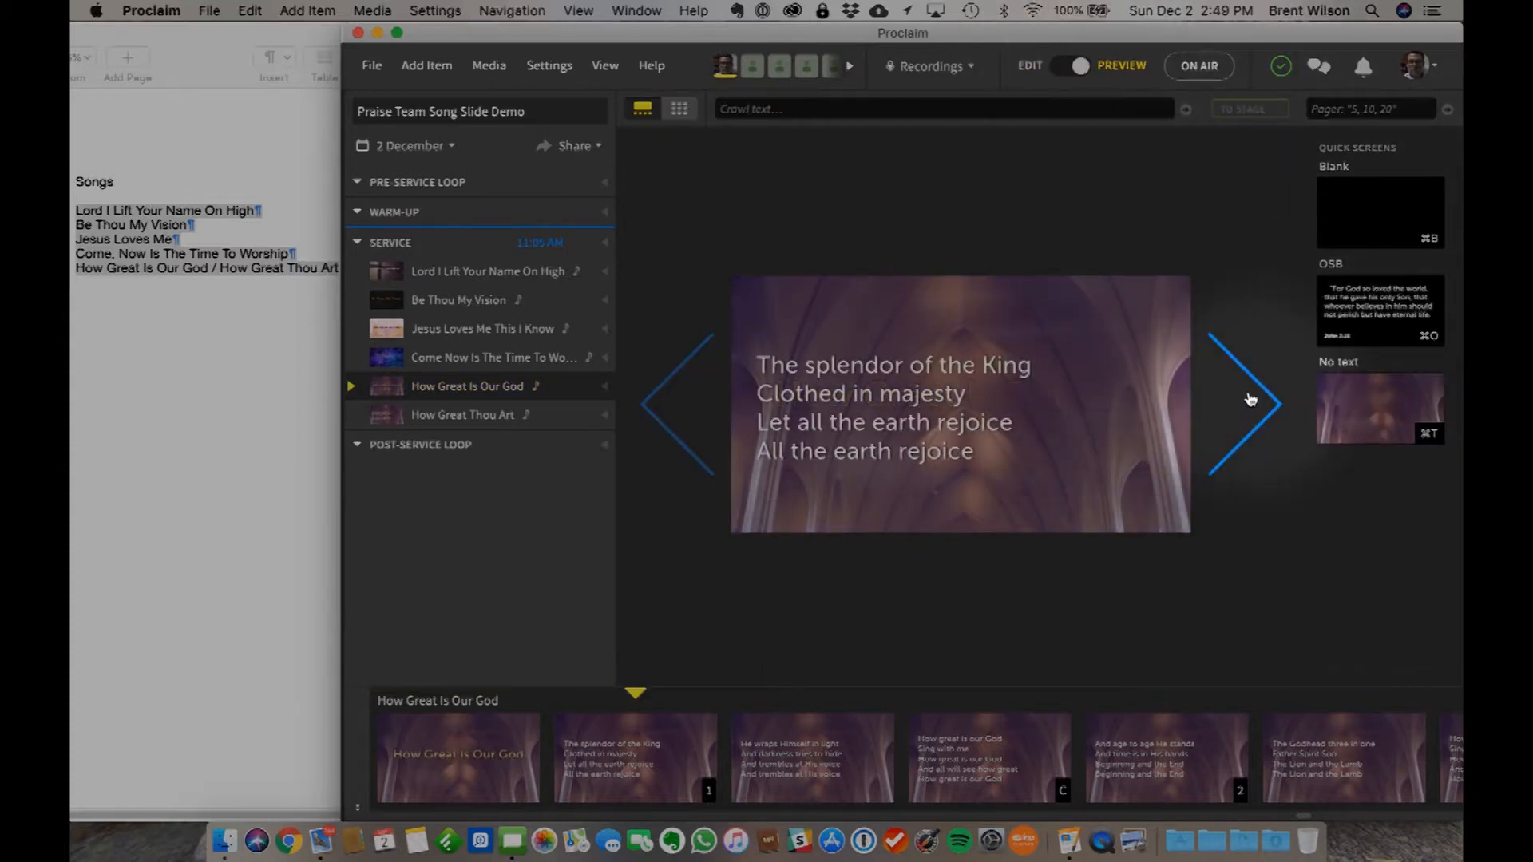
left_click(1277, 404)
left_click(1278, 409)
left_click(1278, 408)
left_click(1278, 408)
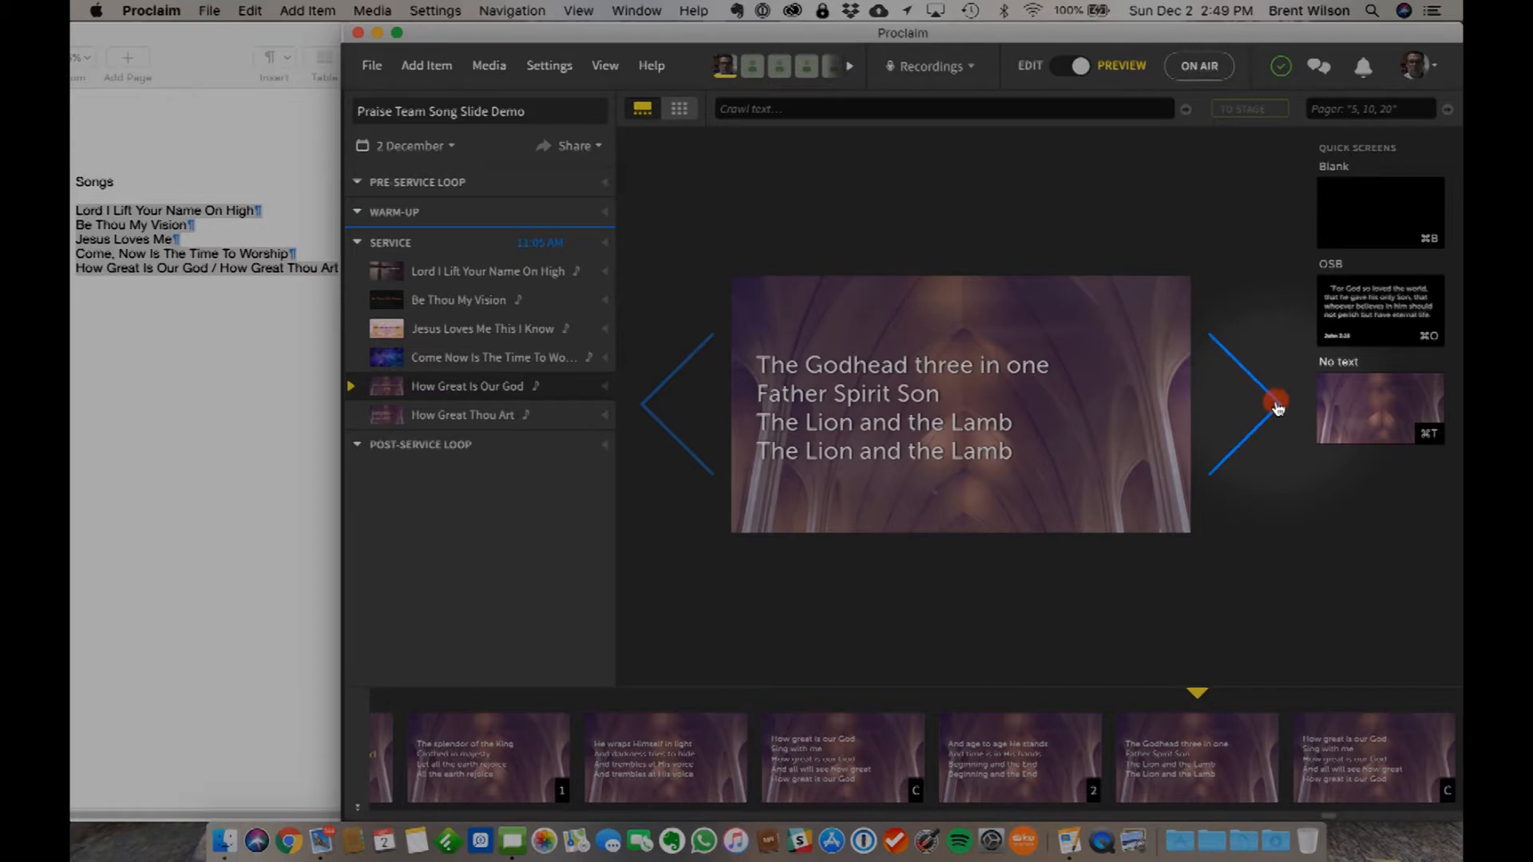
left_click(1278, 406)
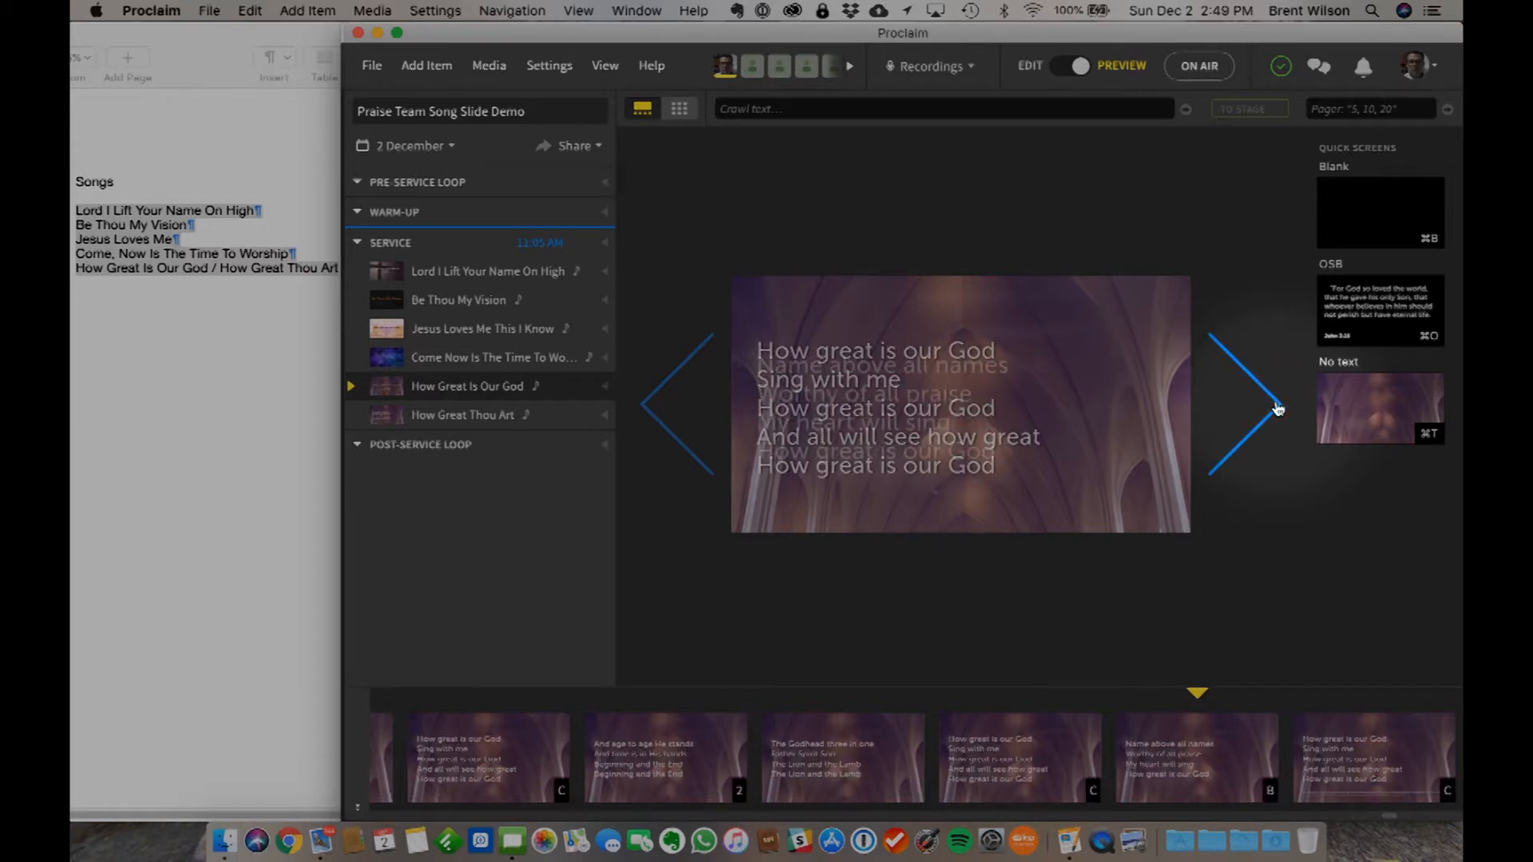
left_click(1278, 407)
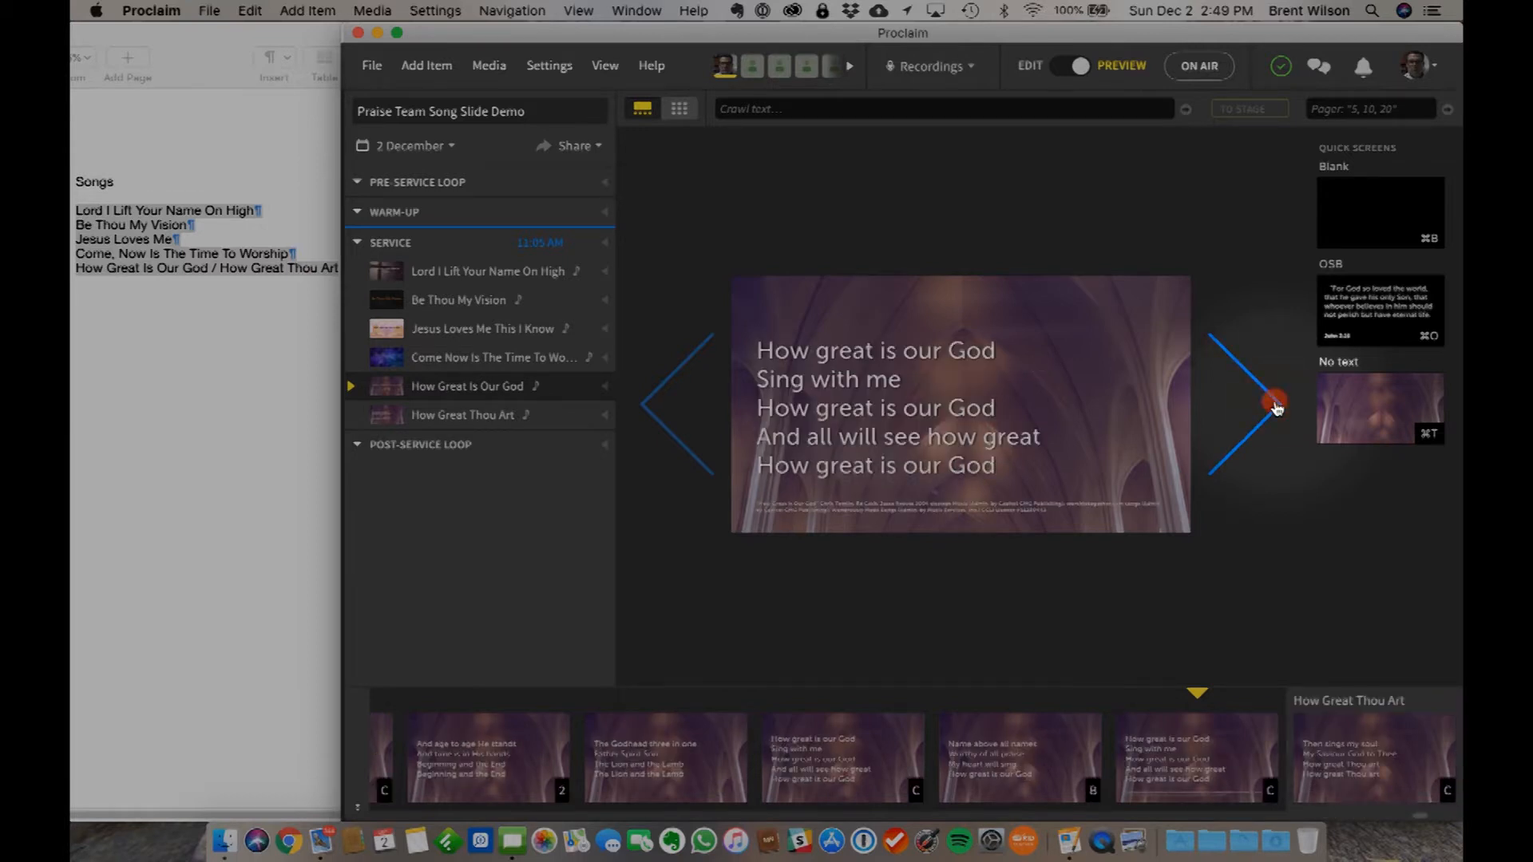
left_click(1276, 407)
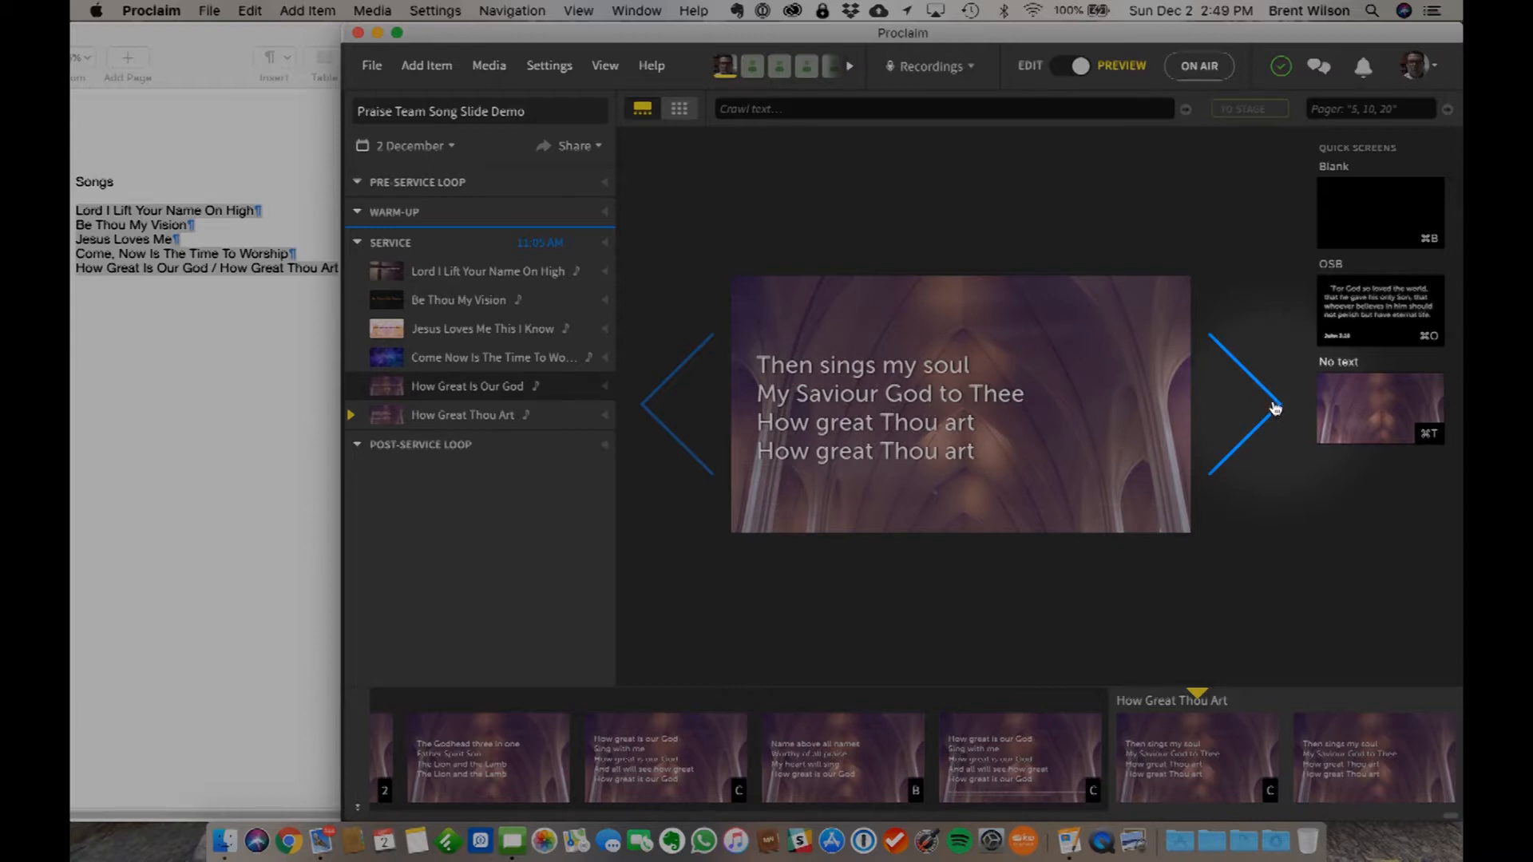
left_click(1275, 408)
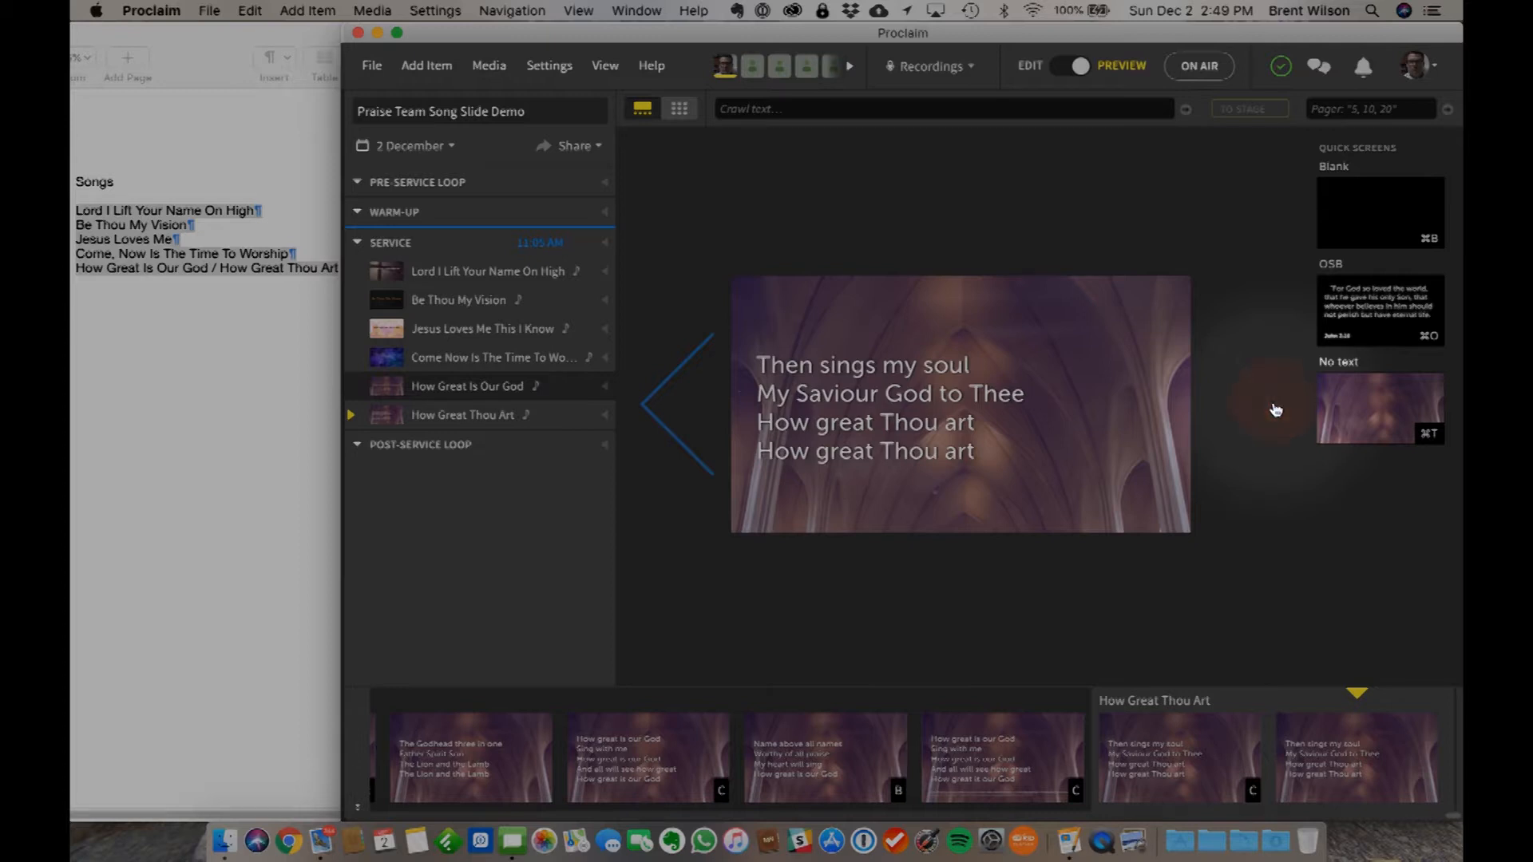
left_click(1062, 69)
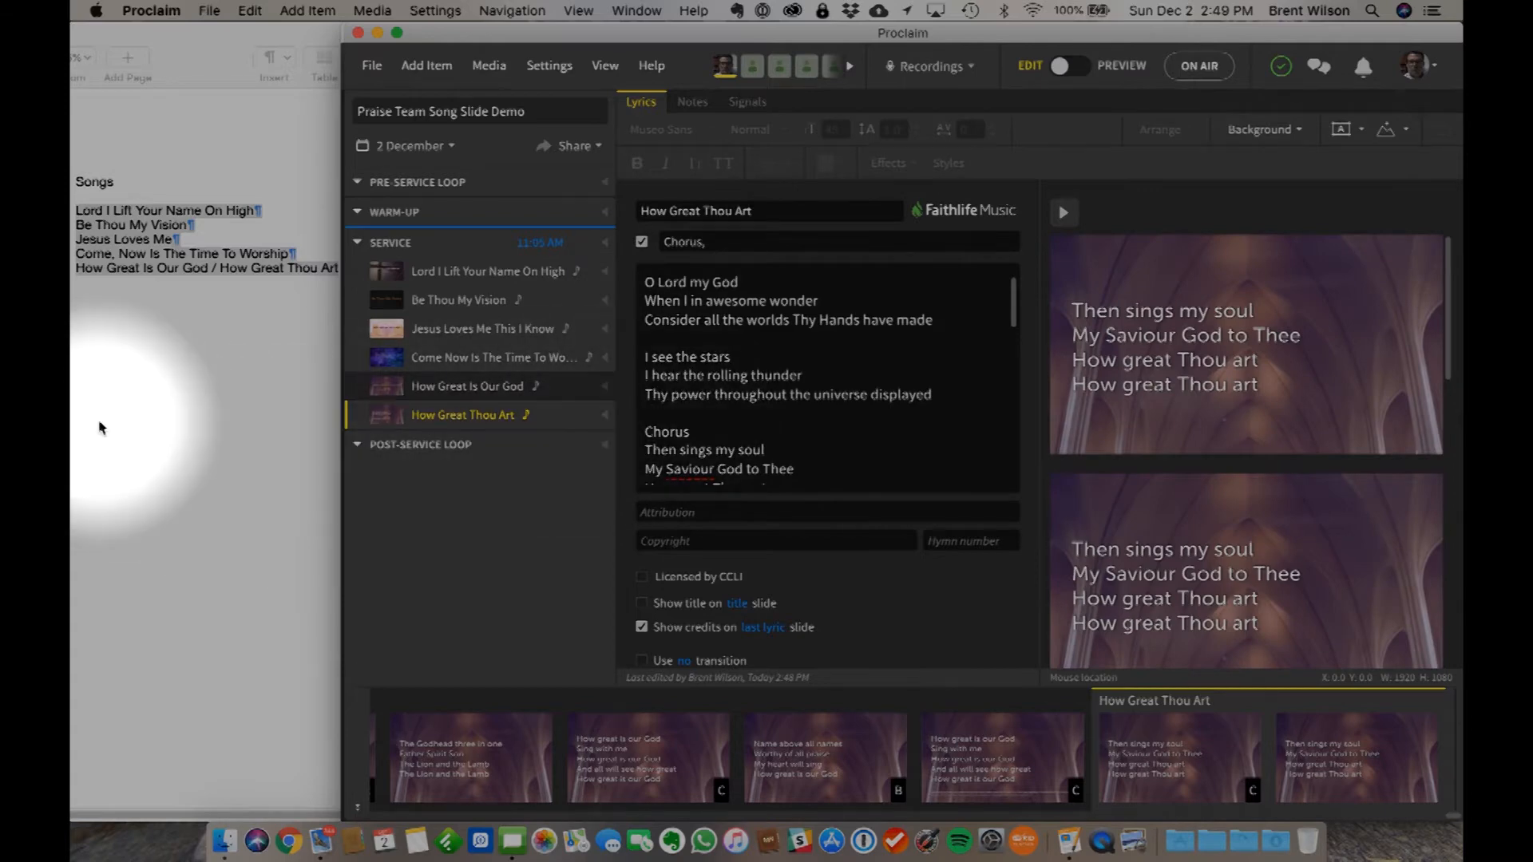
- Switch to Pages, add My God Is So Big below the last song in the list and copy that line
left_click(102, 397)
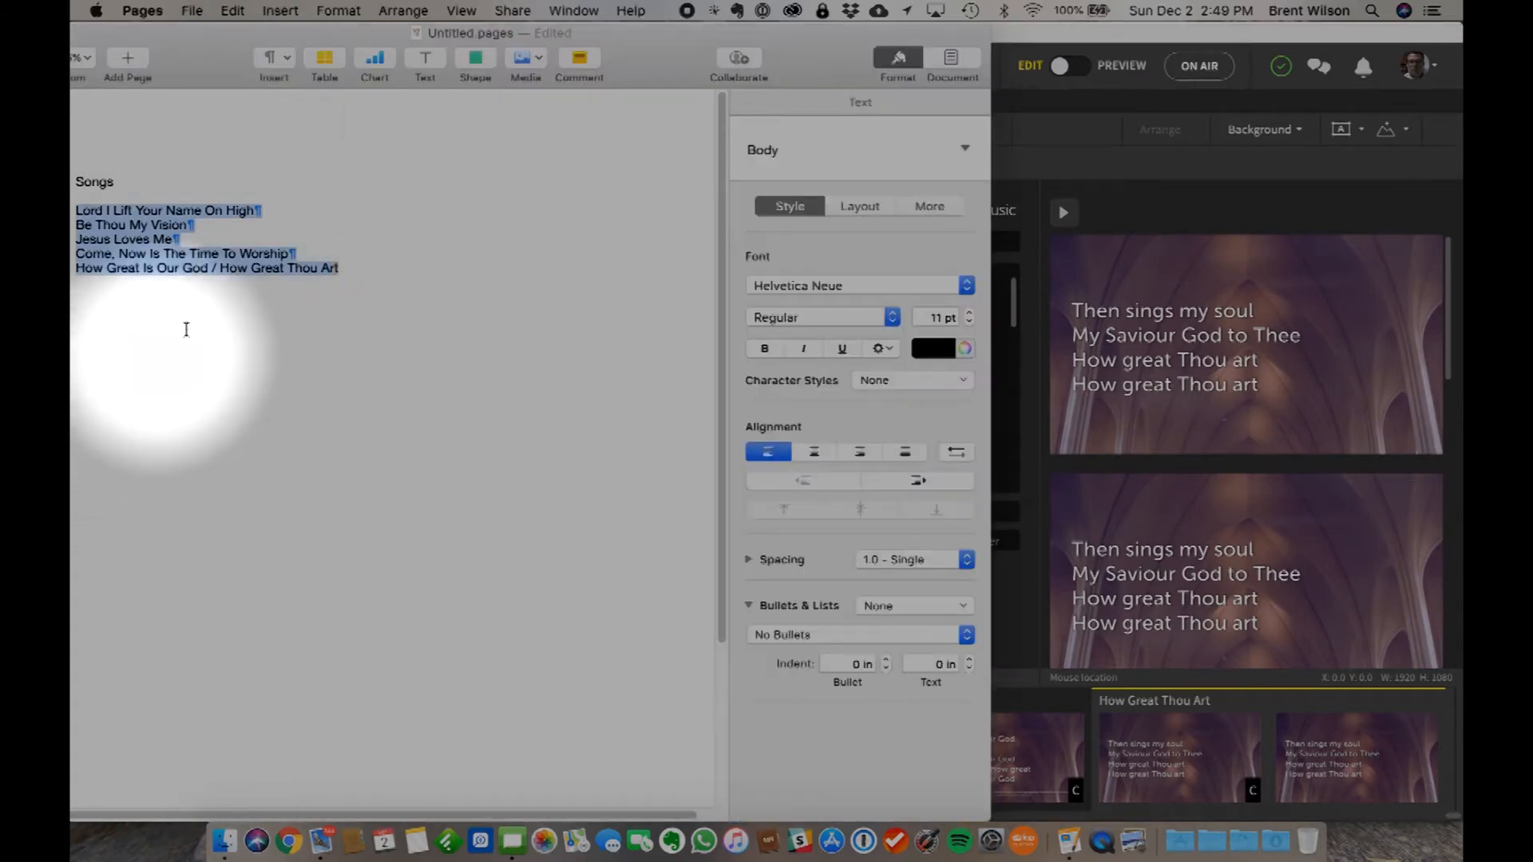
left_click(306, 302)
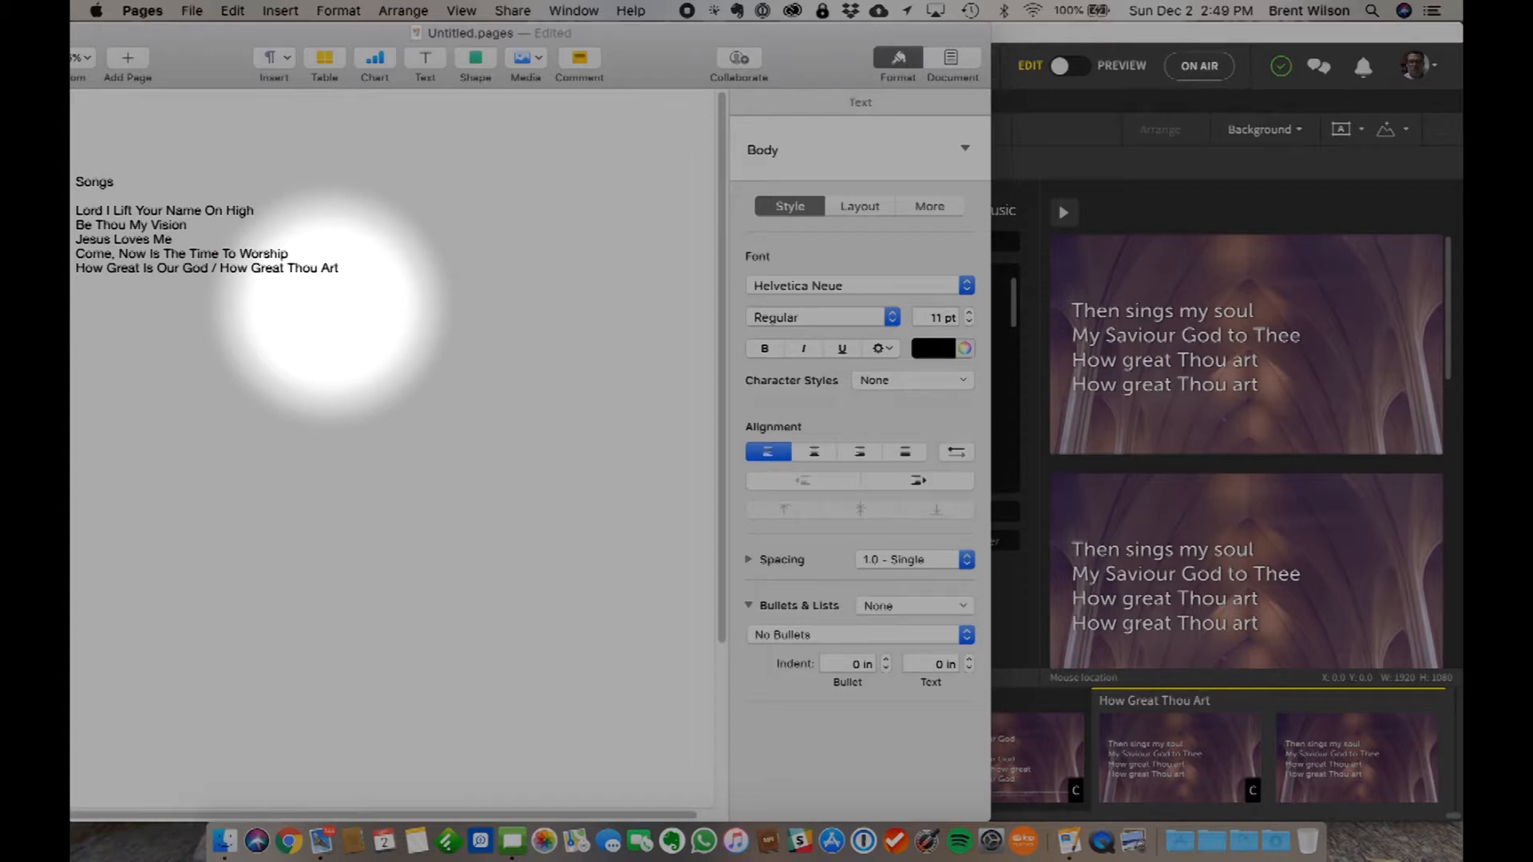
left_click(1219, 33)
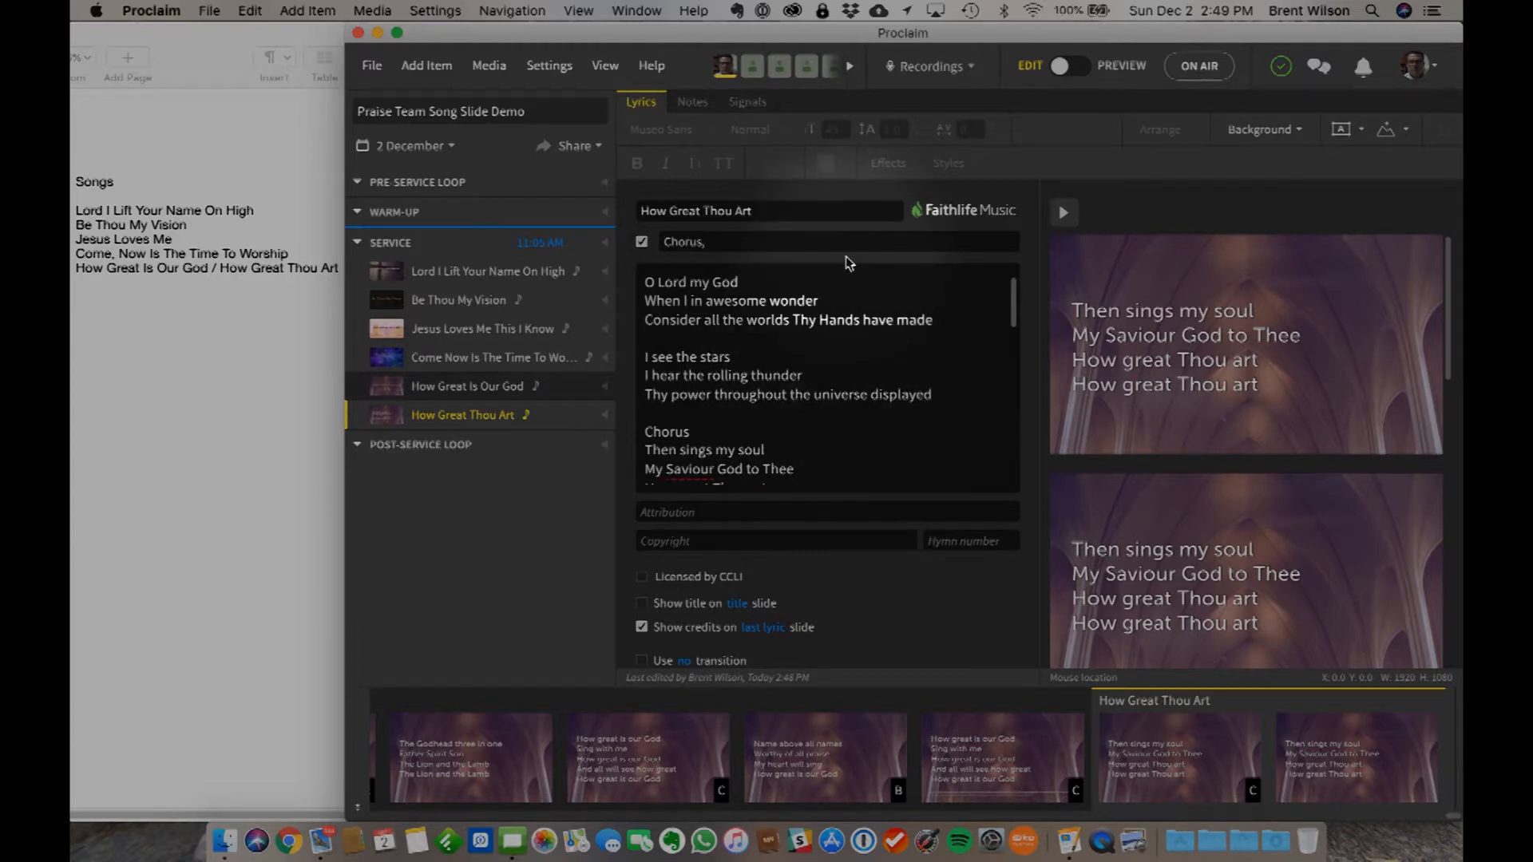
left_click(205, 368)
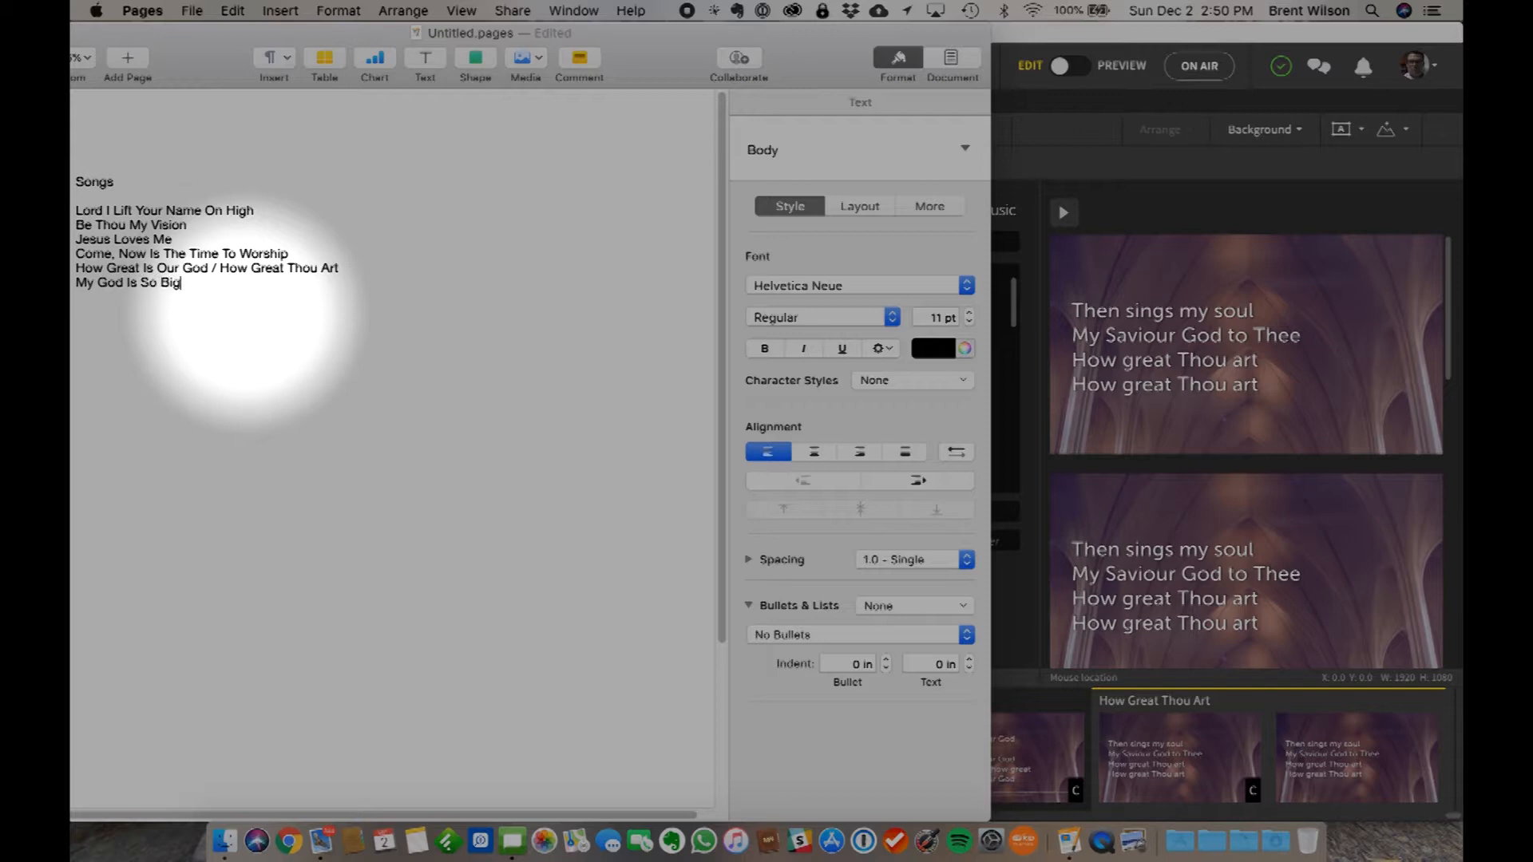
left_click_drag(183, 283, 74, 282)
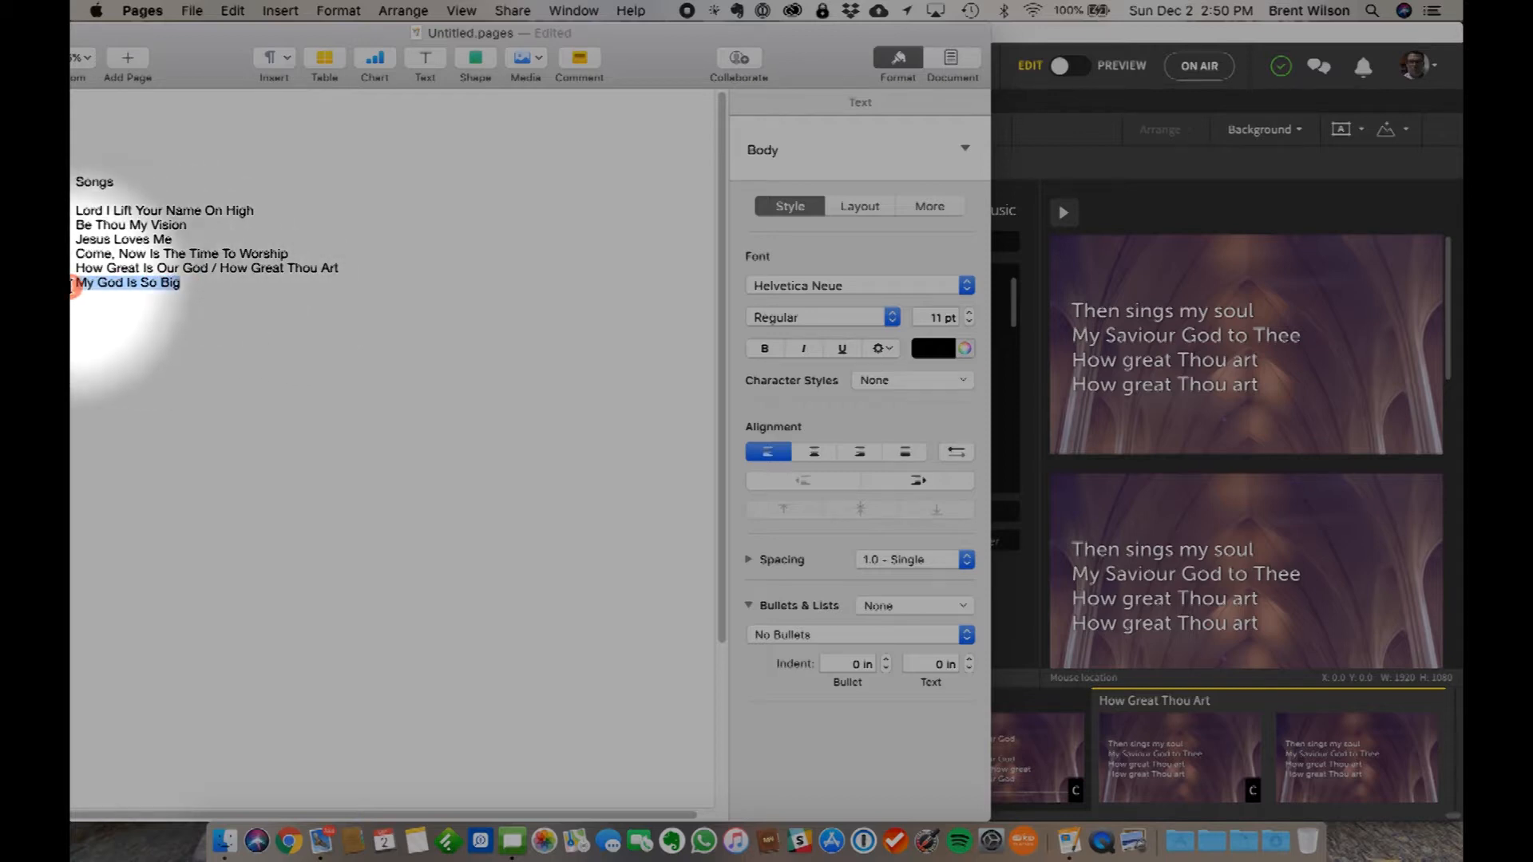
key("super+c")
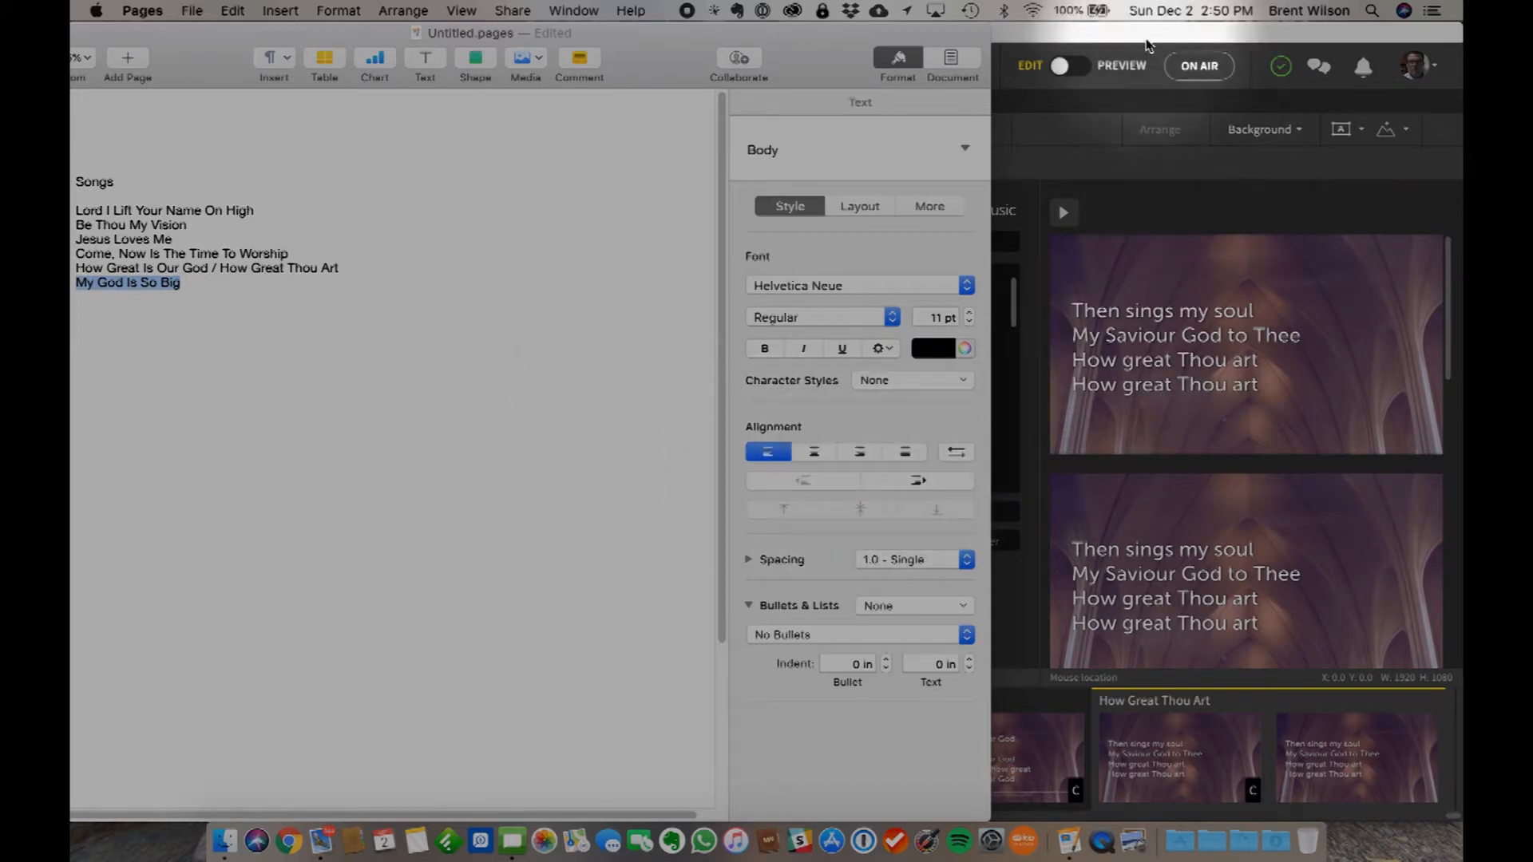
- Switch to Proclaim, add a song item titled My God Is So Big and go to its lyrics field without picking a suggested song
left_click(1175, 96)
left_click(431, 65)
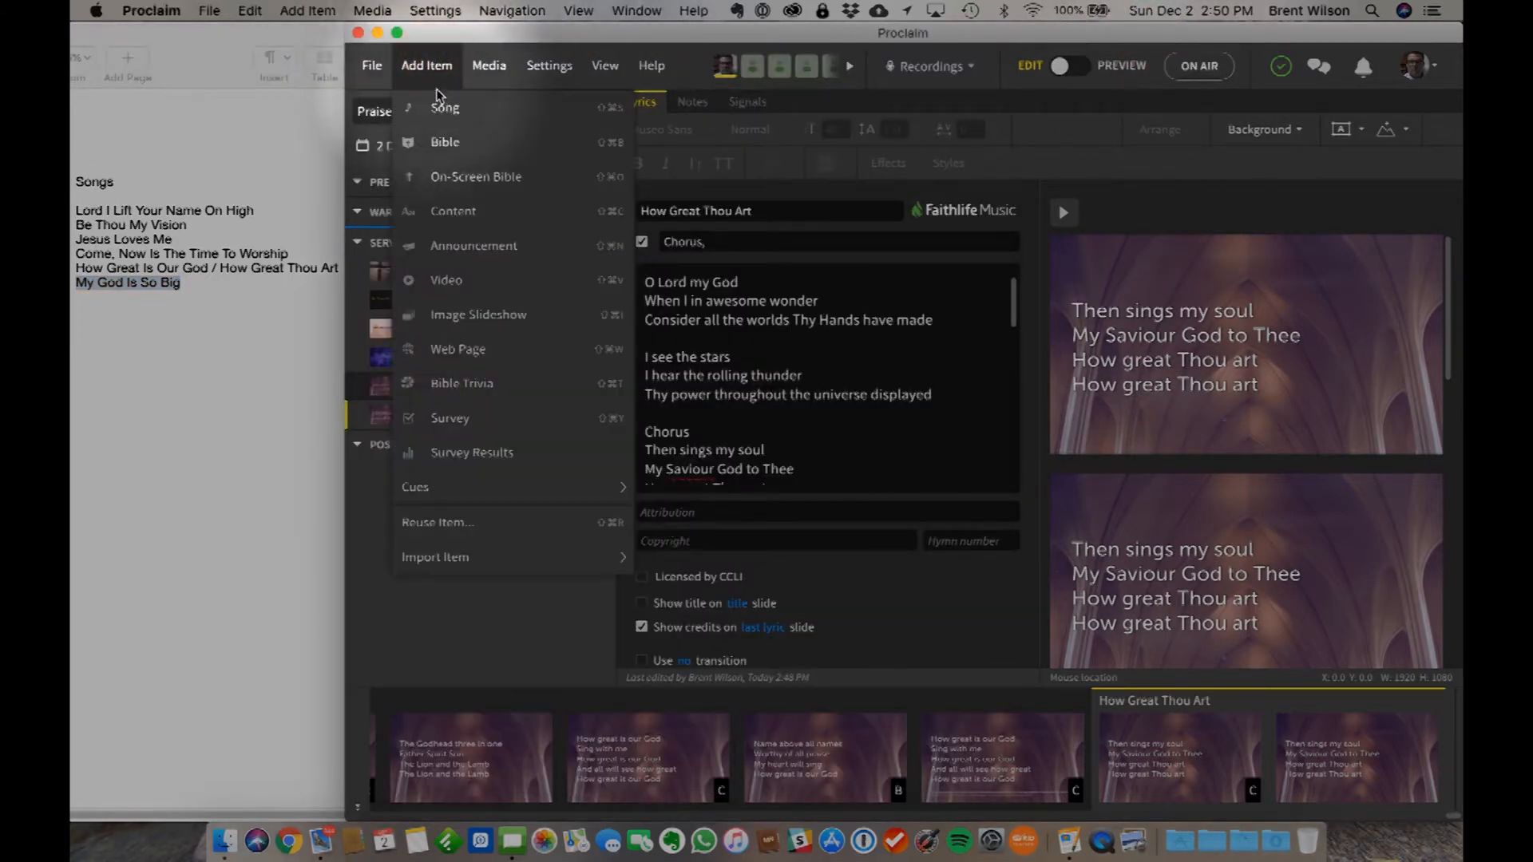
left_click(444, 109)
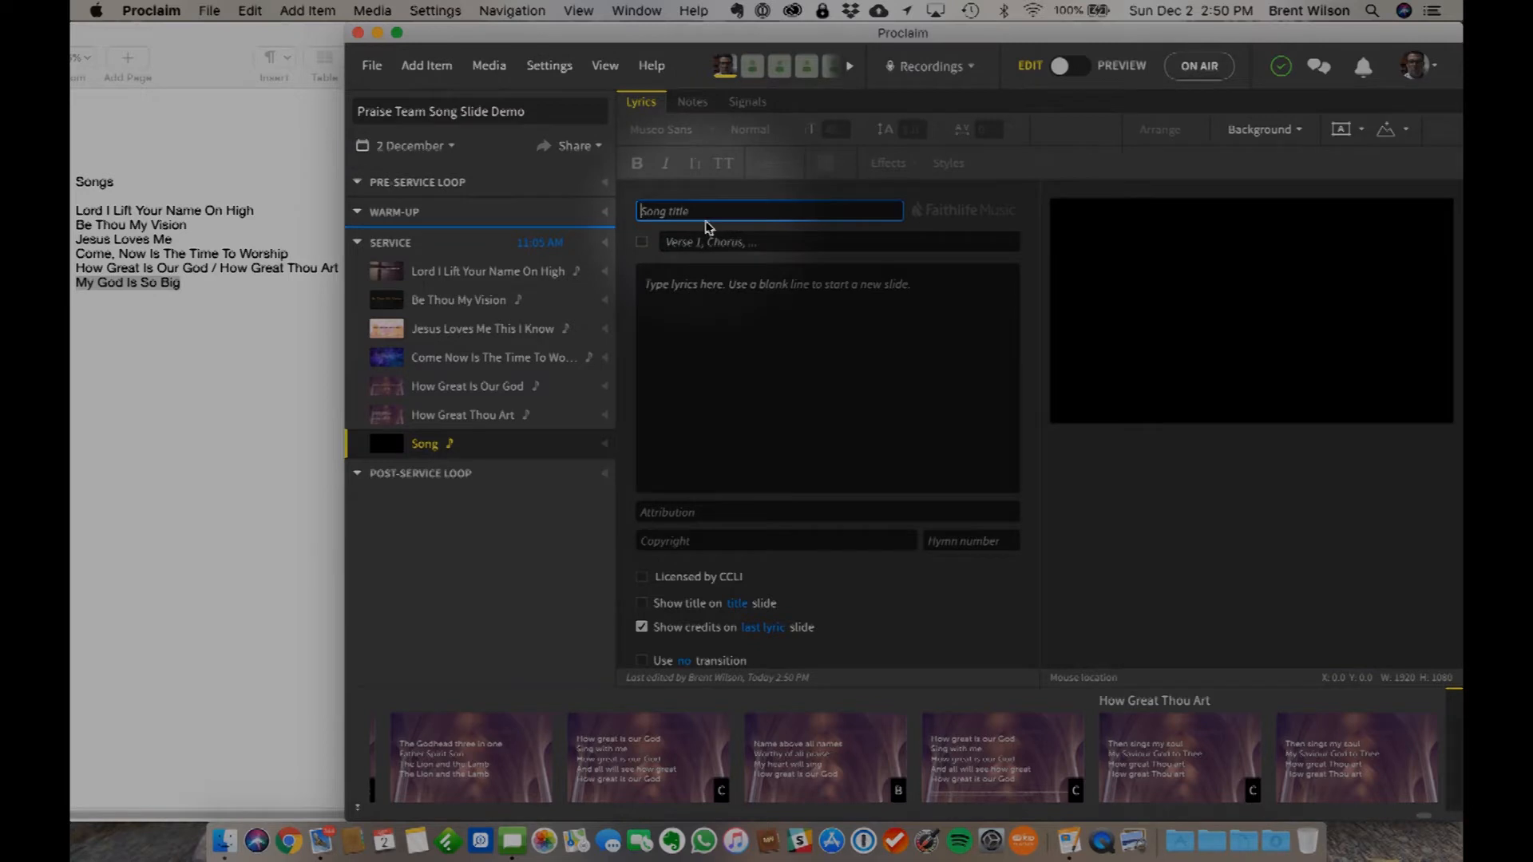
type("M")
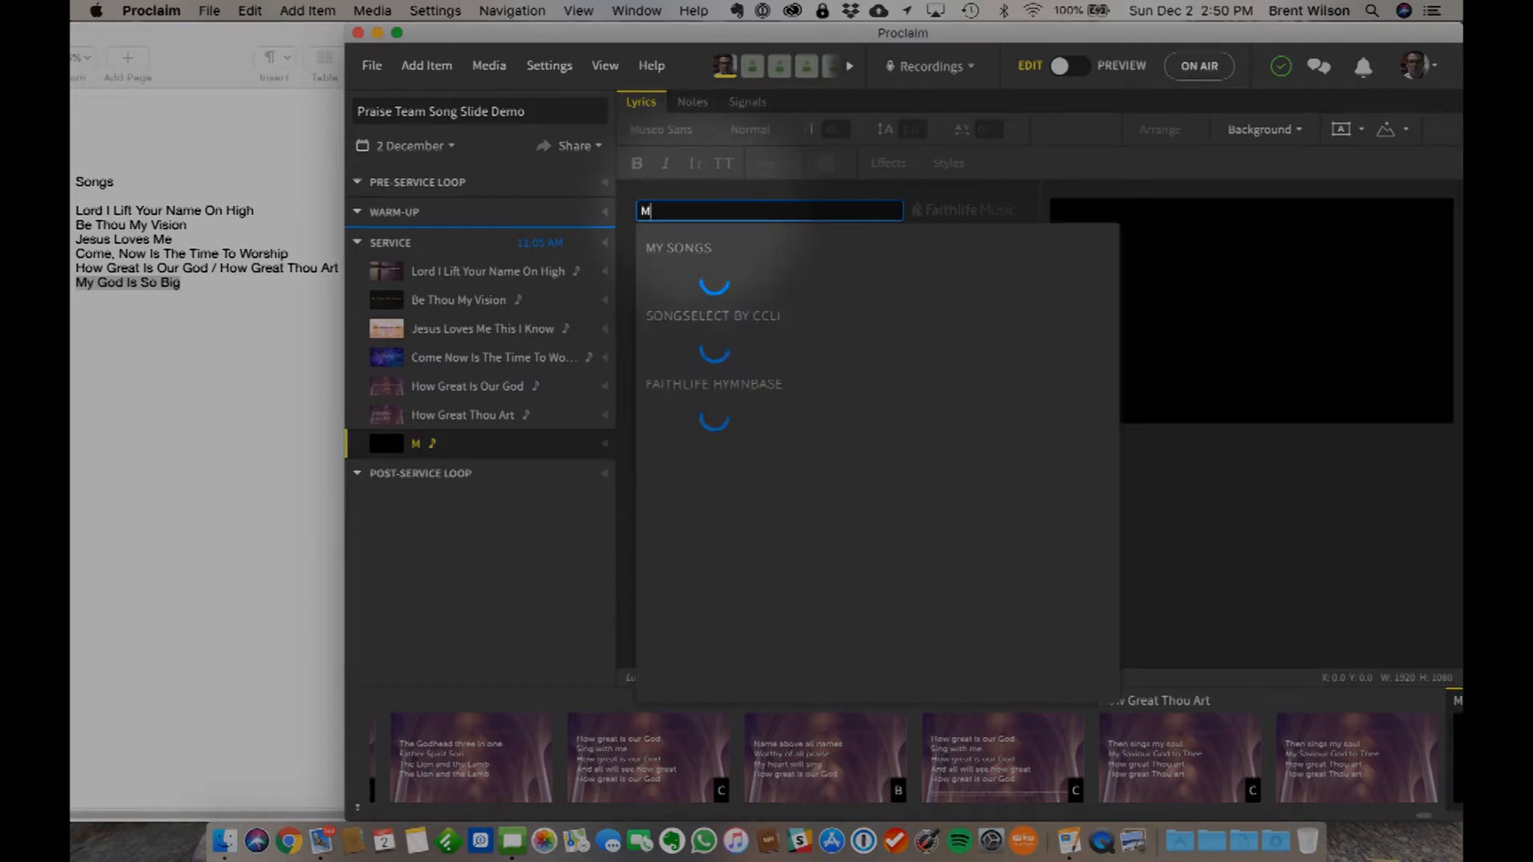
type("y God Is So Big")
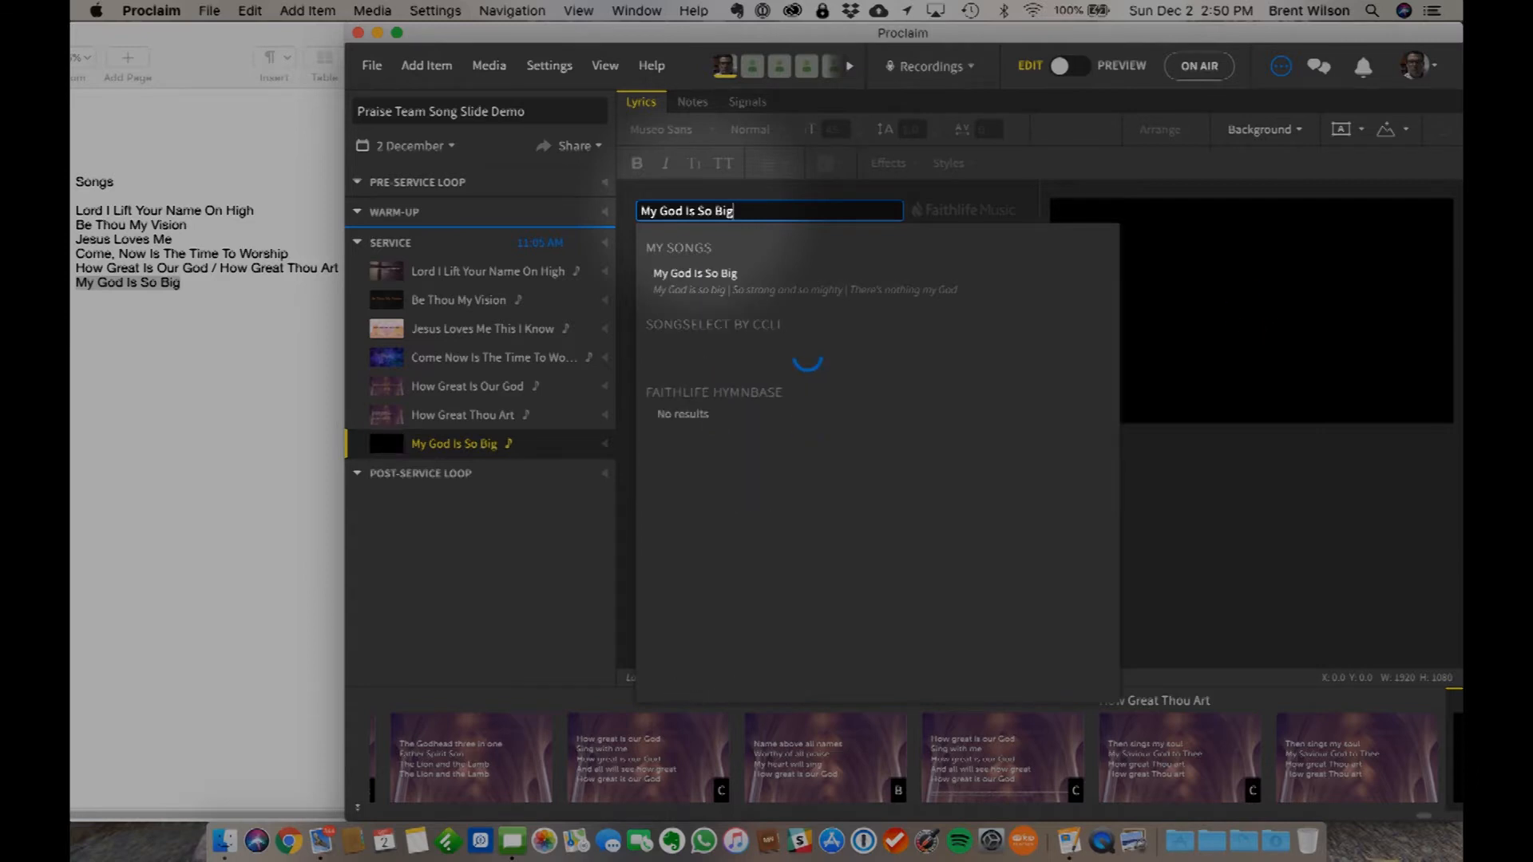
mouse_move(729, 303)
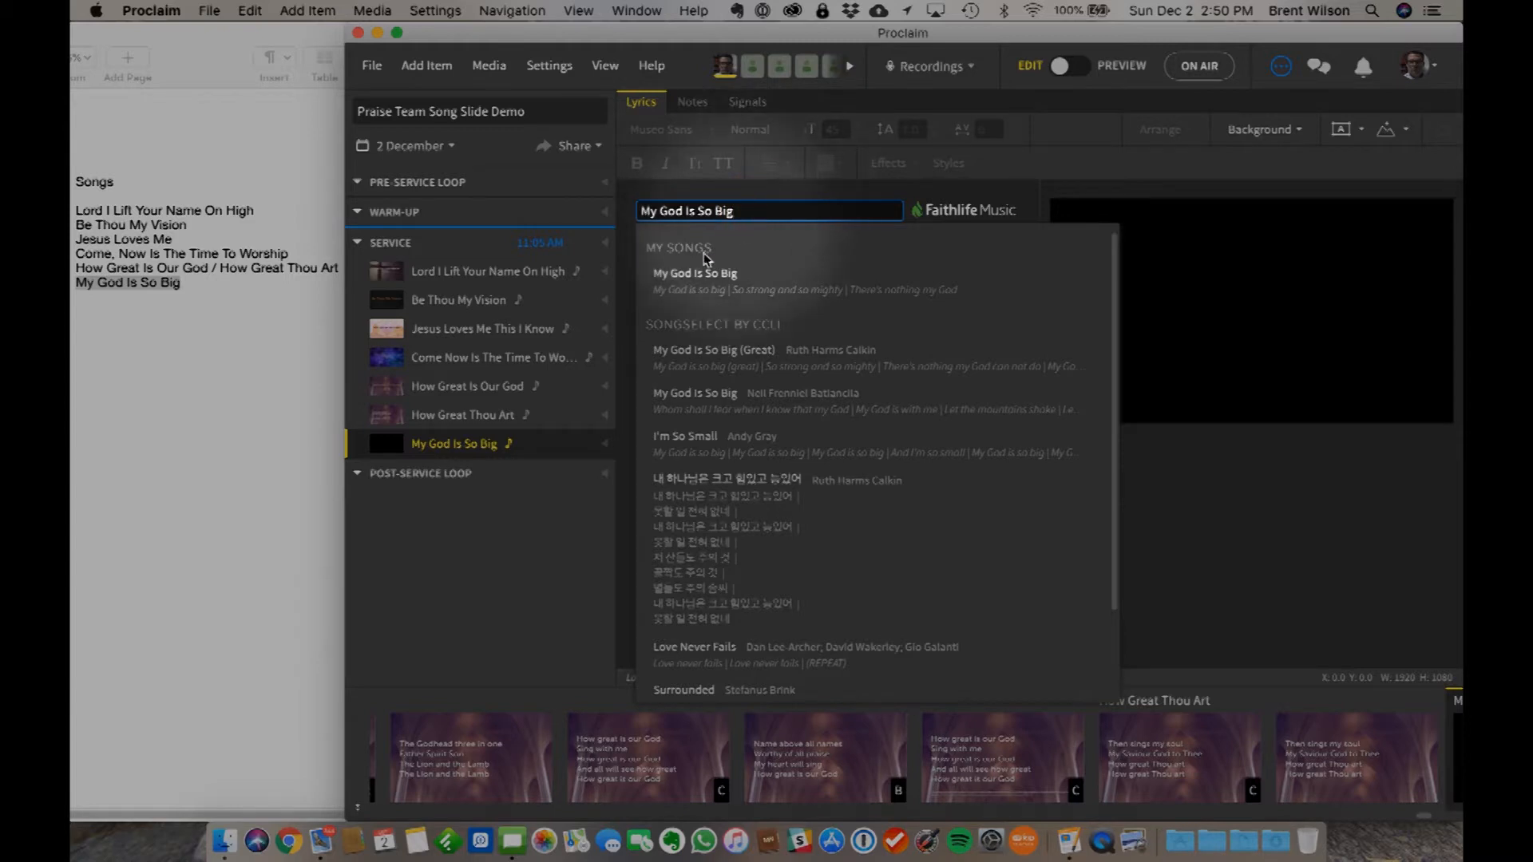
left_click(582, 613)
left_click(793, 336)
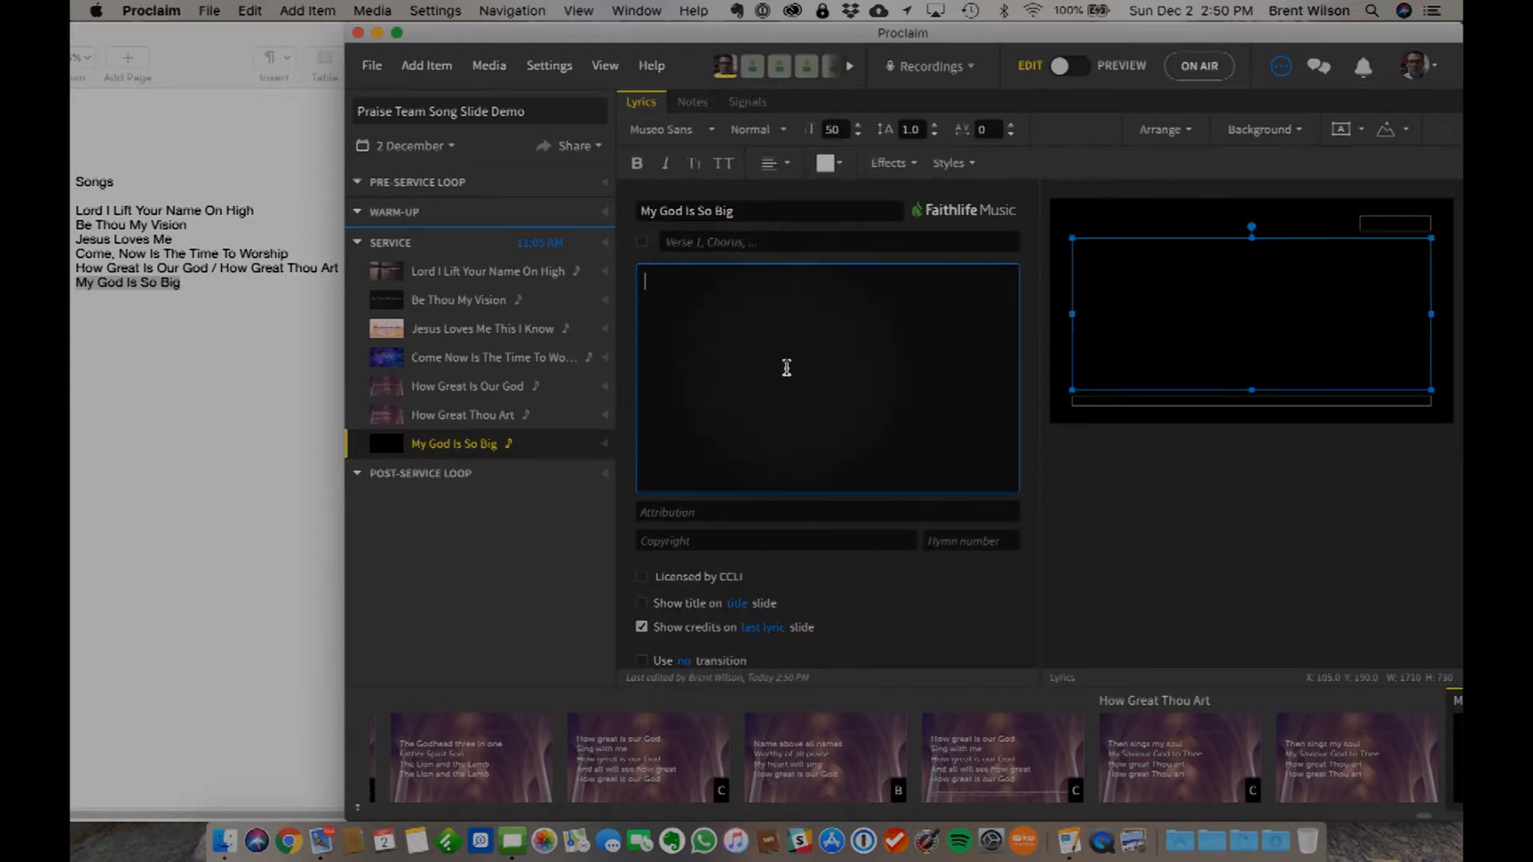
- Switch to Chrome, search the web for "my god is so big lyrics" and open the Cedarmont Kids lyrics page on Genius
left_click(283, 830)
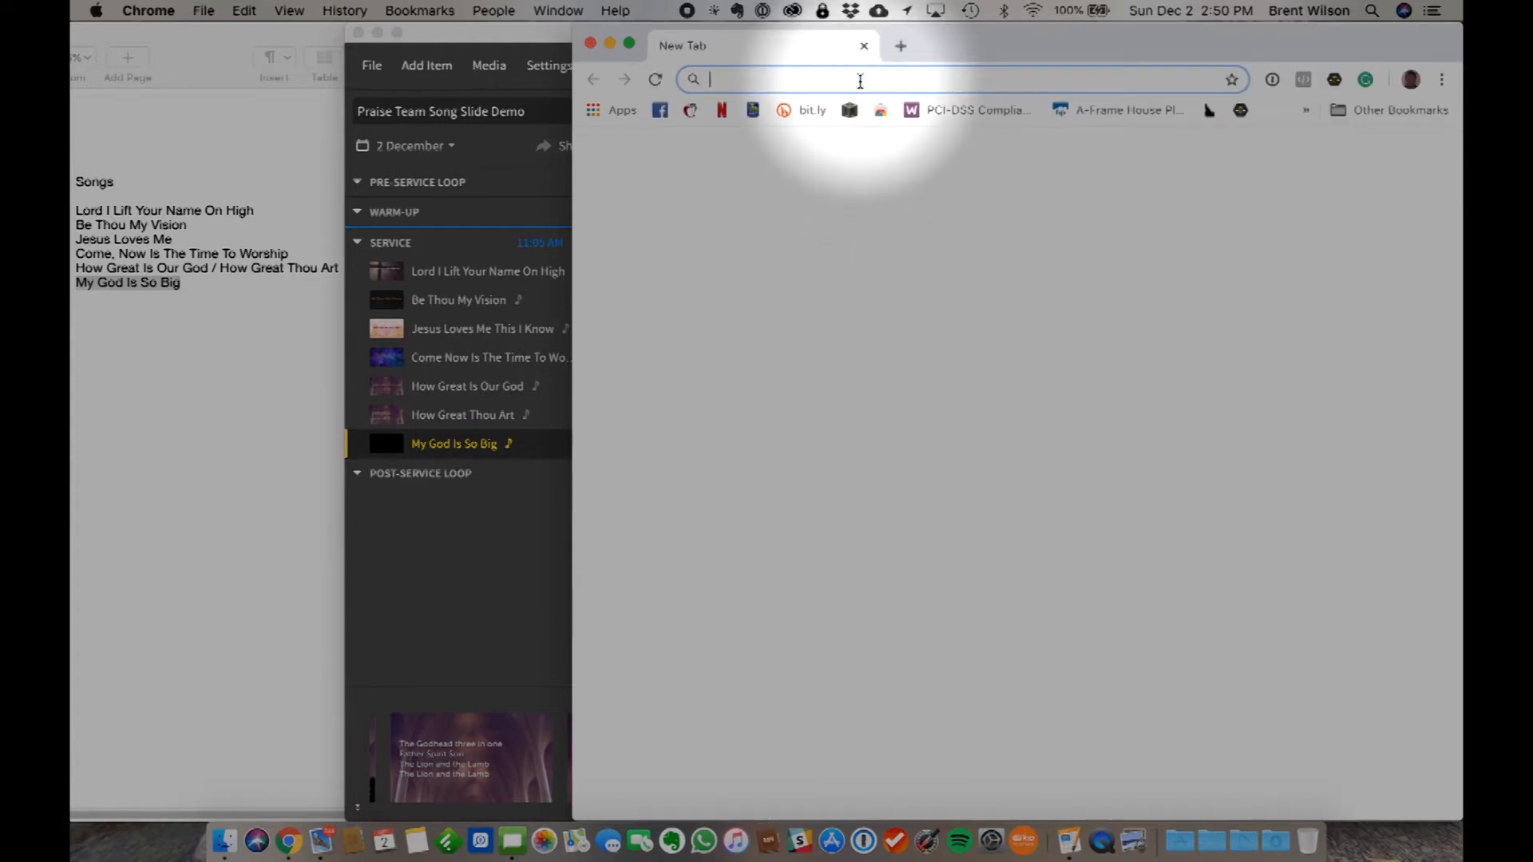
type("m")
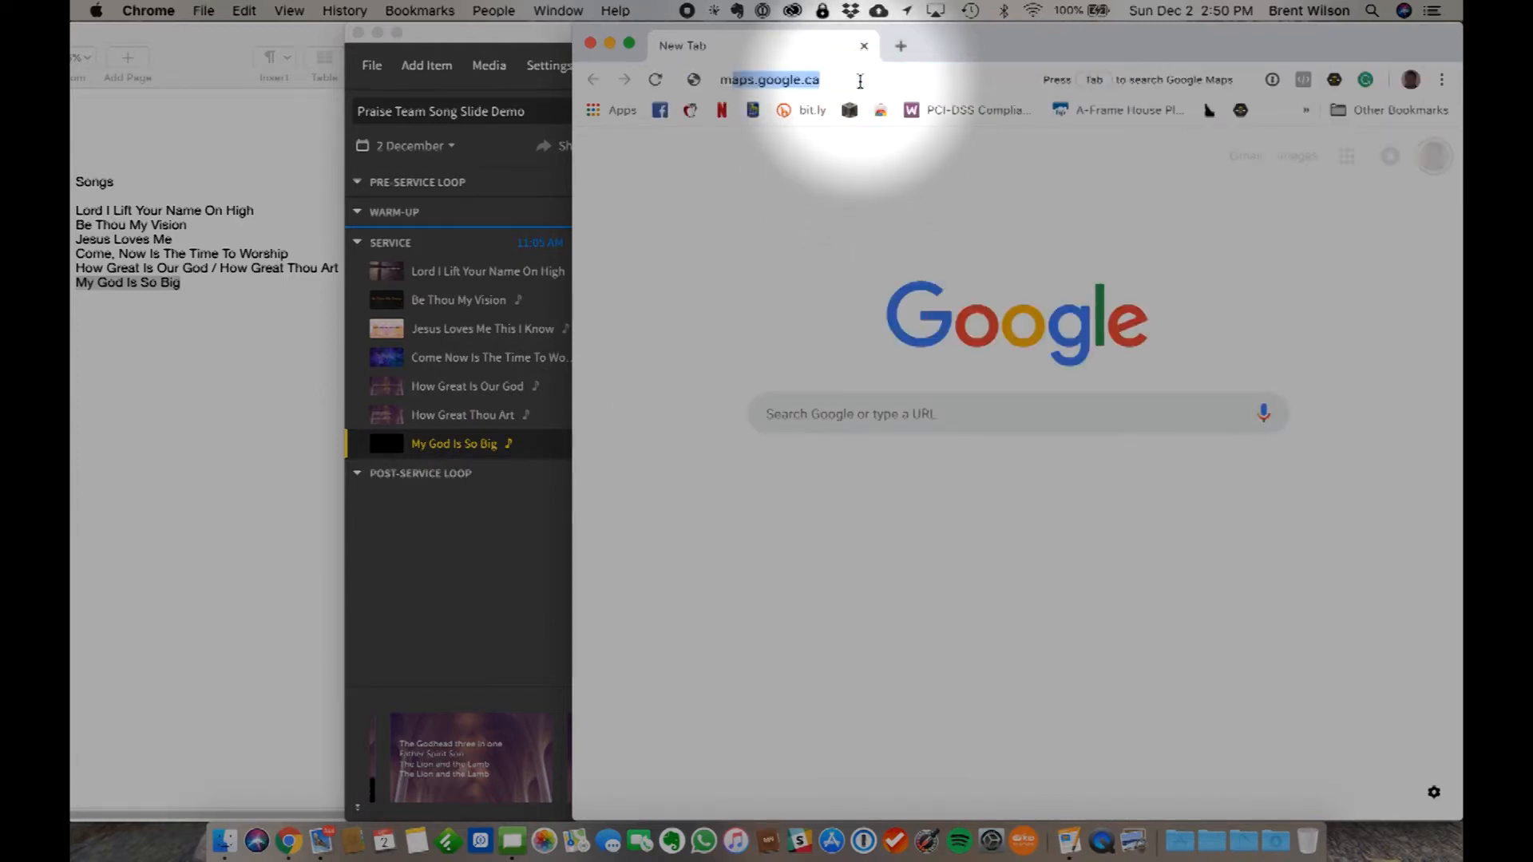
type("y god is so big lyrics")
key("Return")
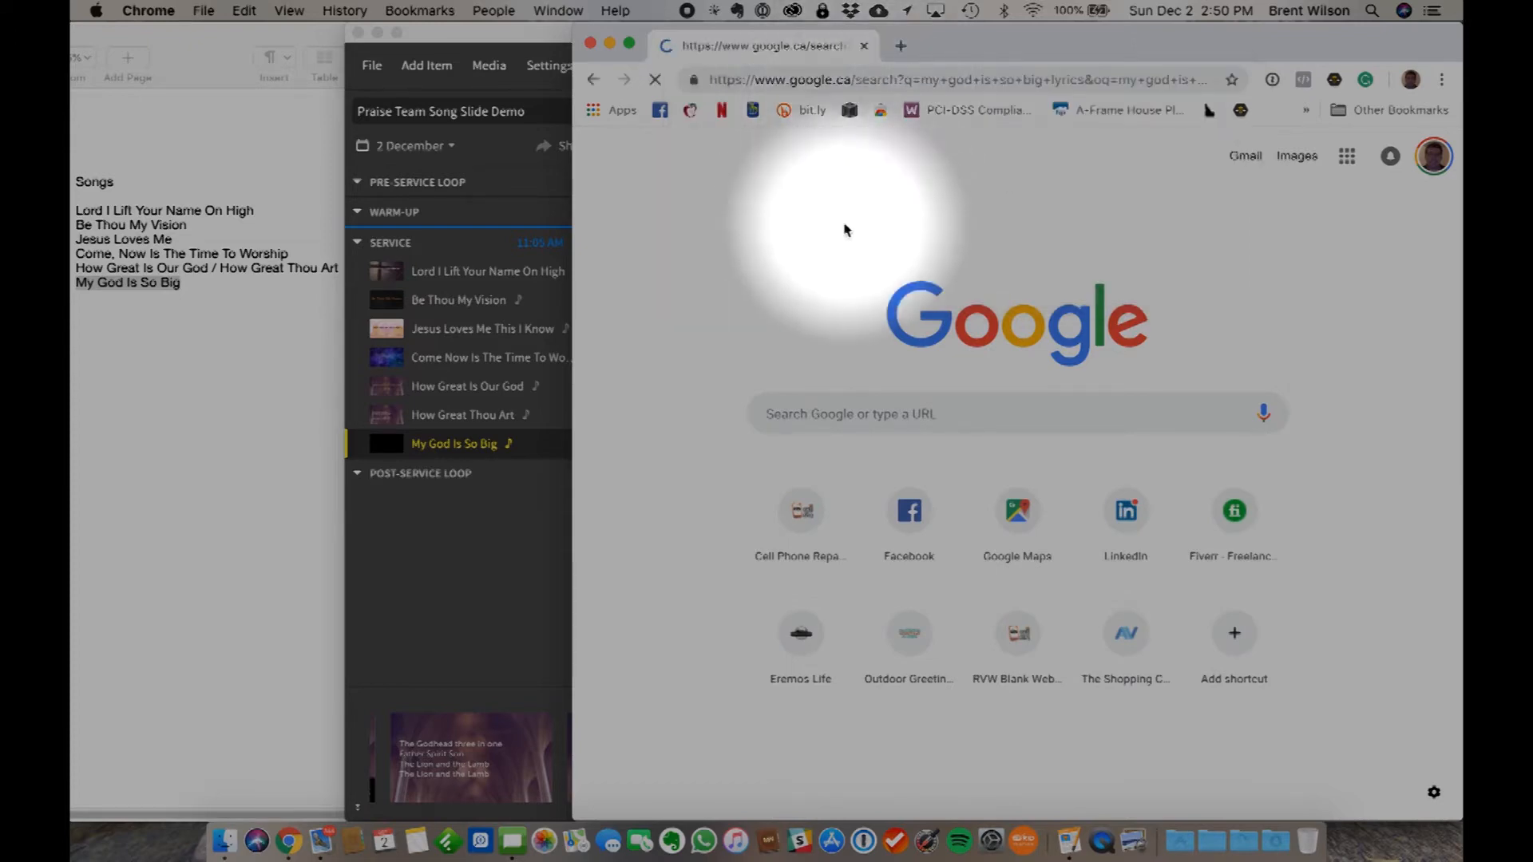
scroll(922, 502, "down", 2)
scroll(922, 508, "down", 1)
left_click(840, 423)
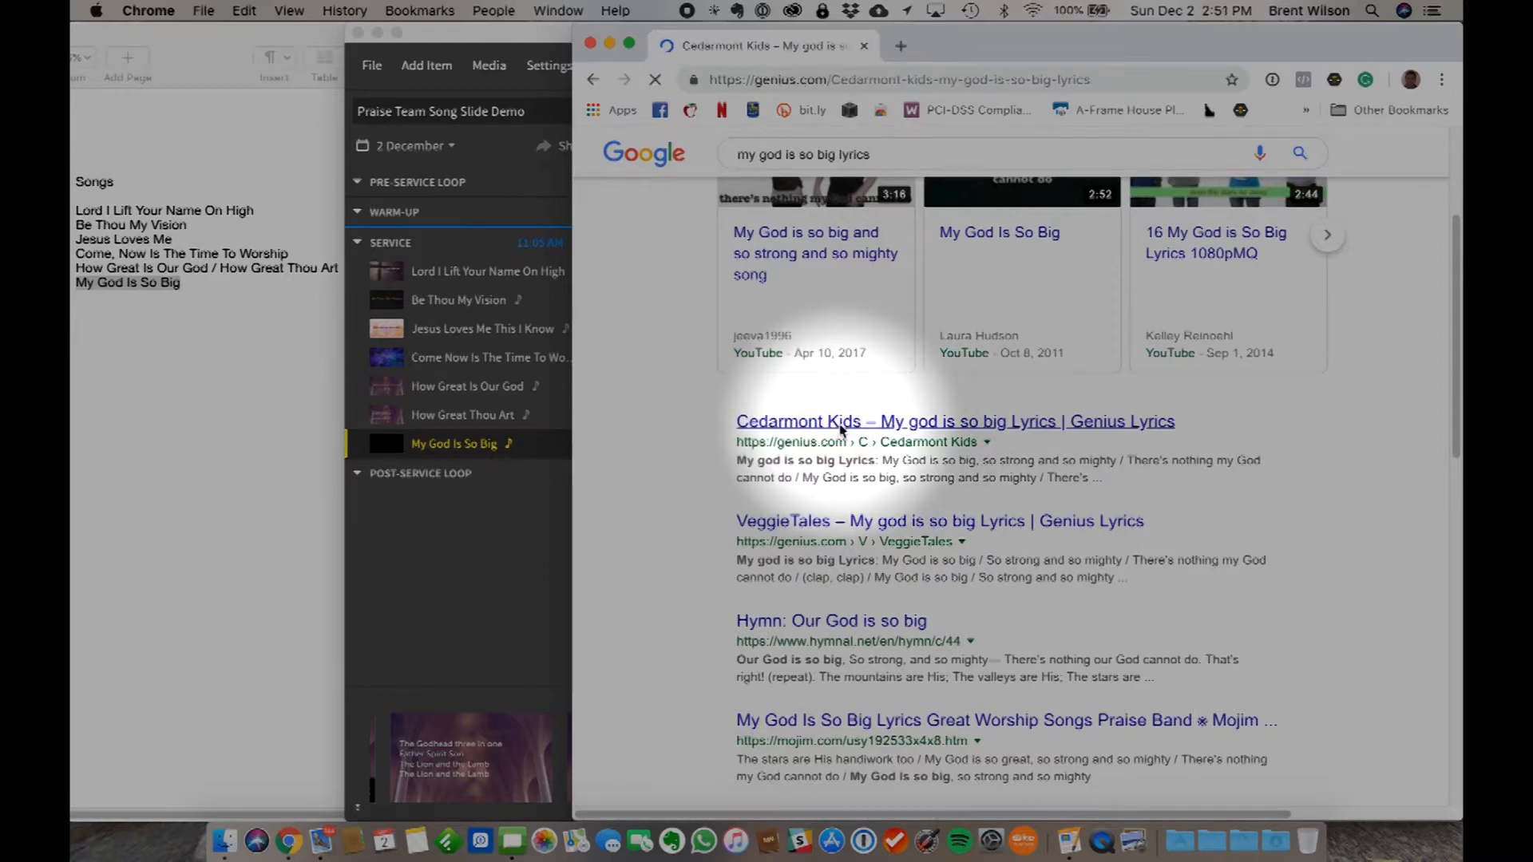
scroll(822, 586, "down", 3)
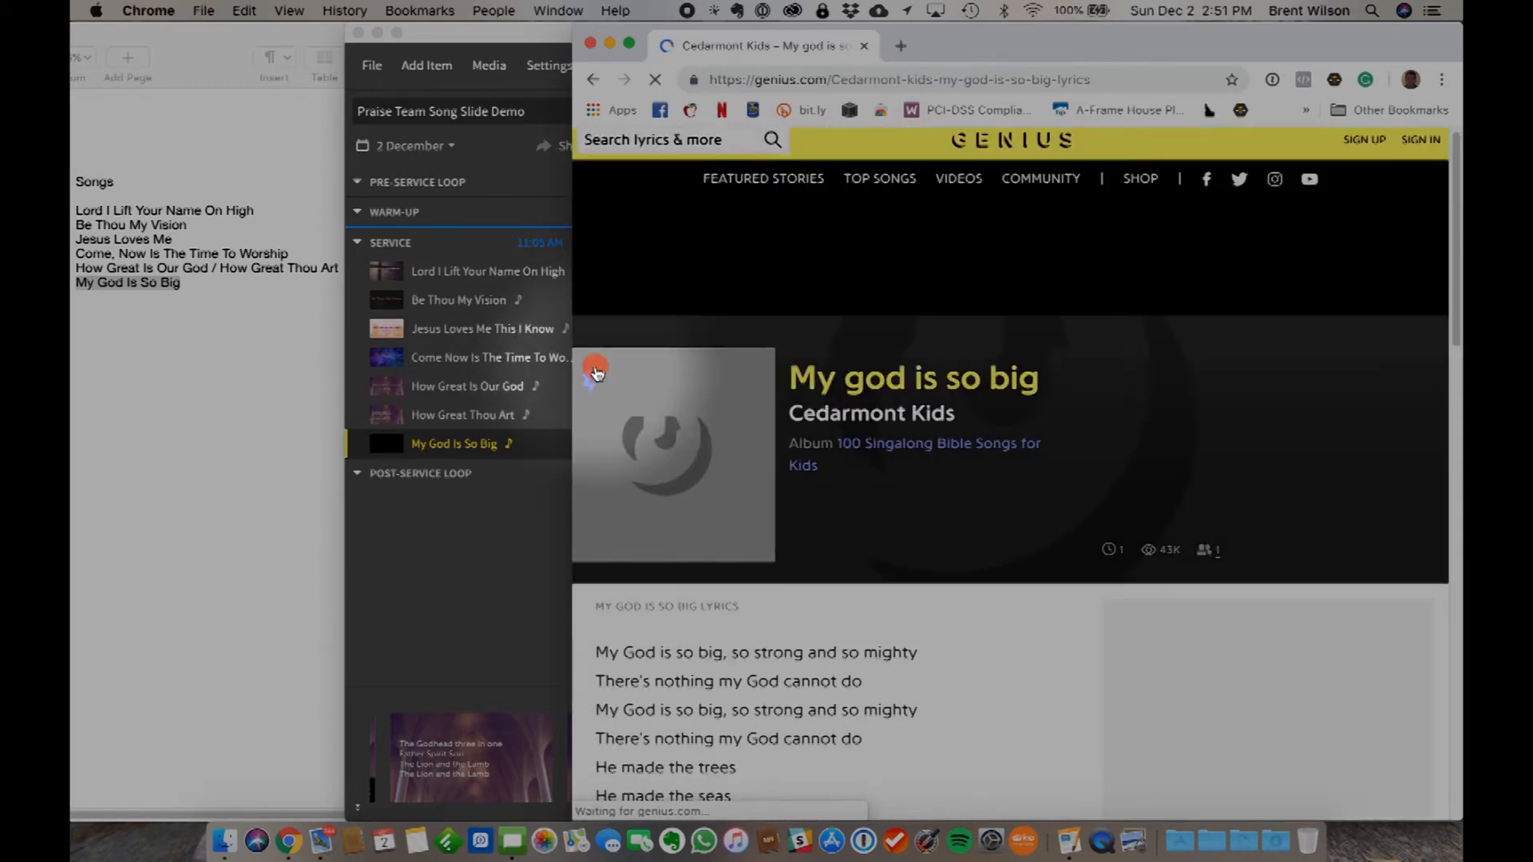
- Select and copy the full My God Is So Big lyrics on the Genius page, from the first line through "For you"
scroll(748, 645, "down", 7)
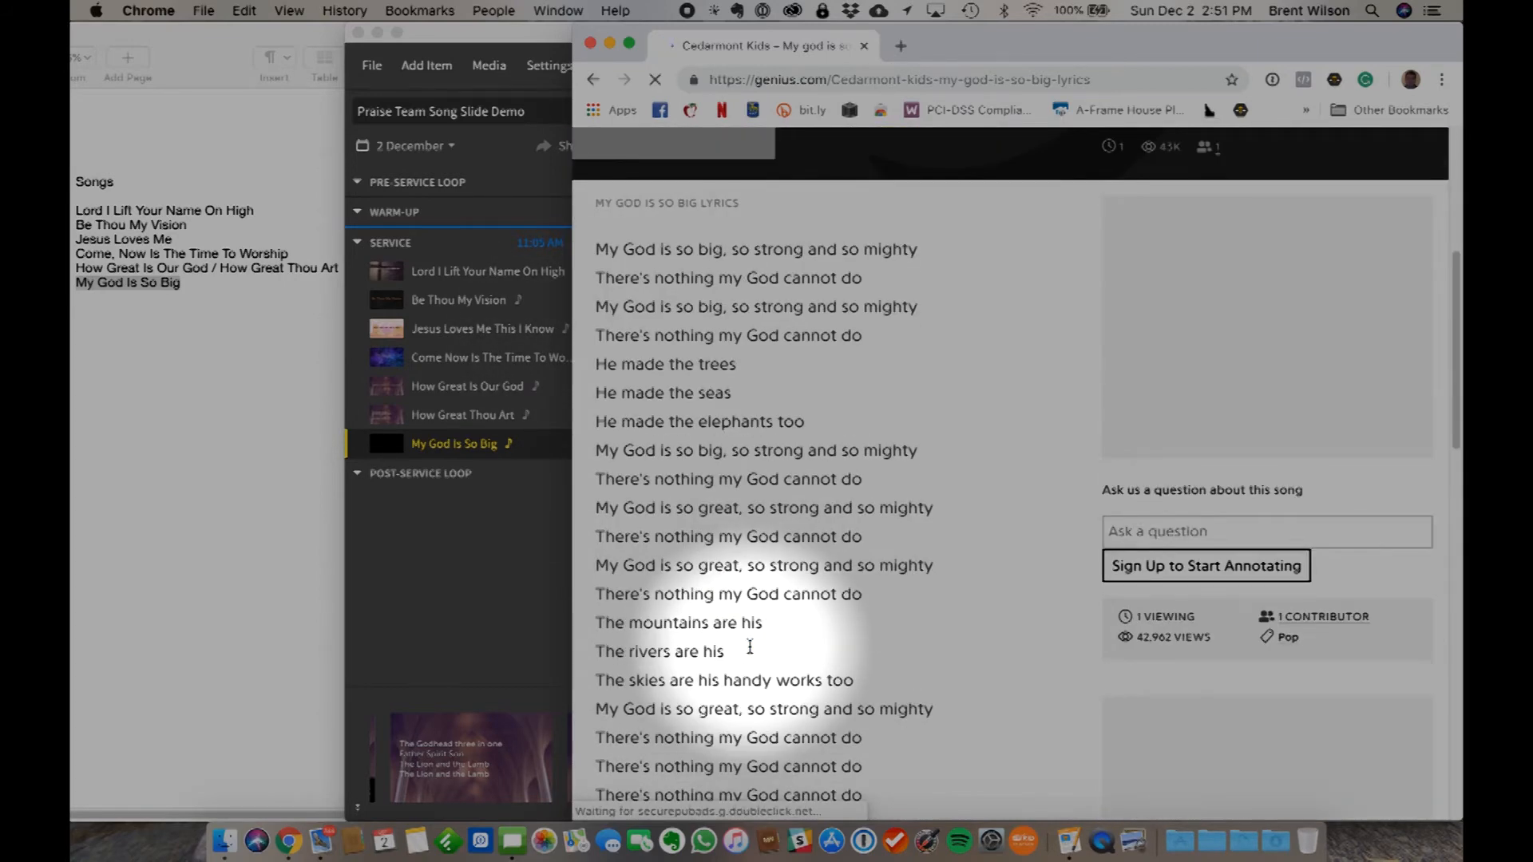
scroll(749, 647, "up", 1)
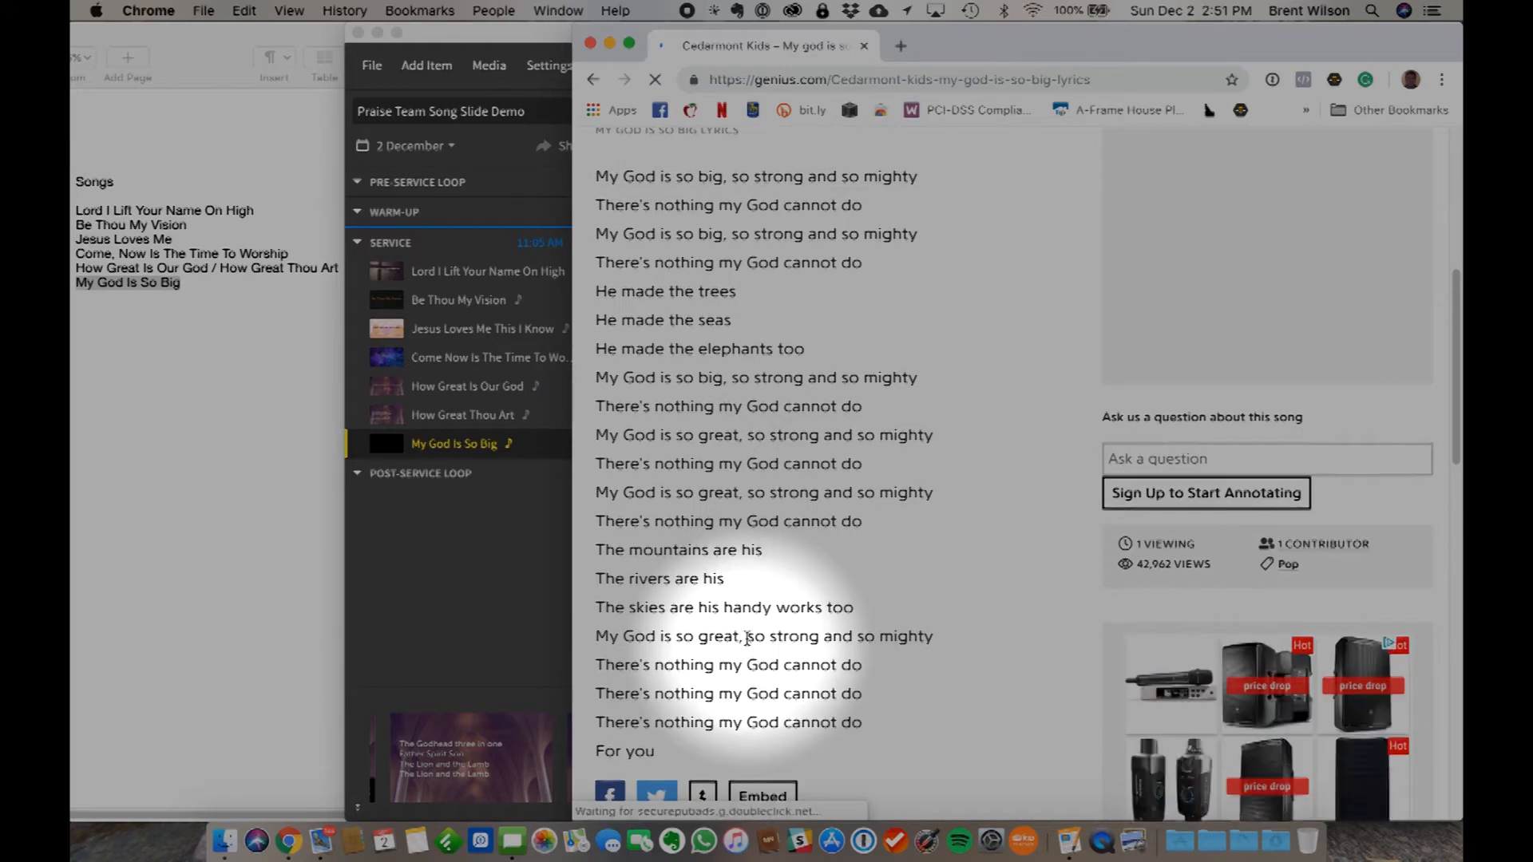
scroll(750, 641, "up", 1)
left_click_drag(596, 231, 684, 444)
scroll(787, 701, "down", 4)
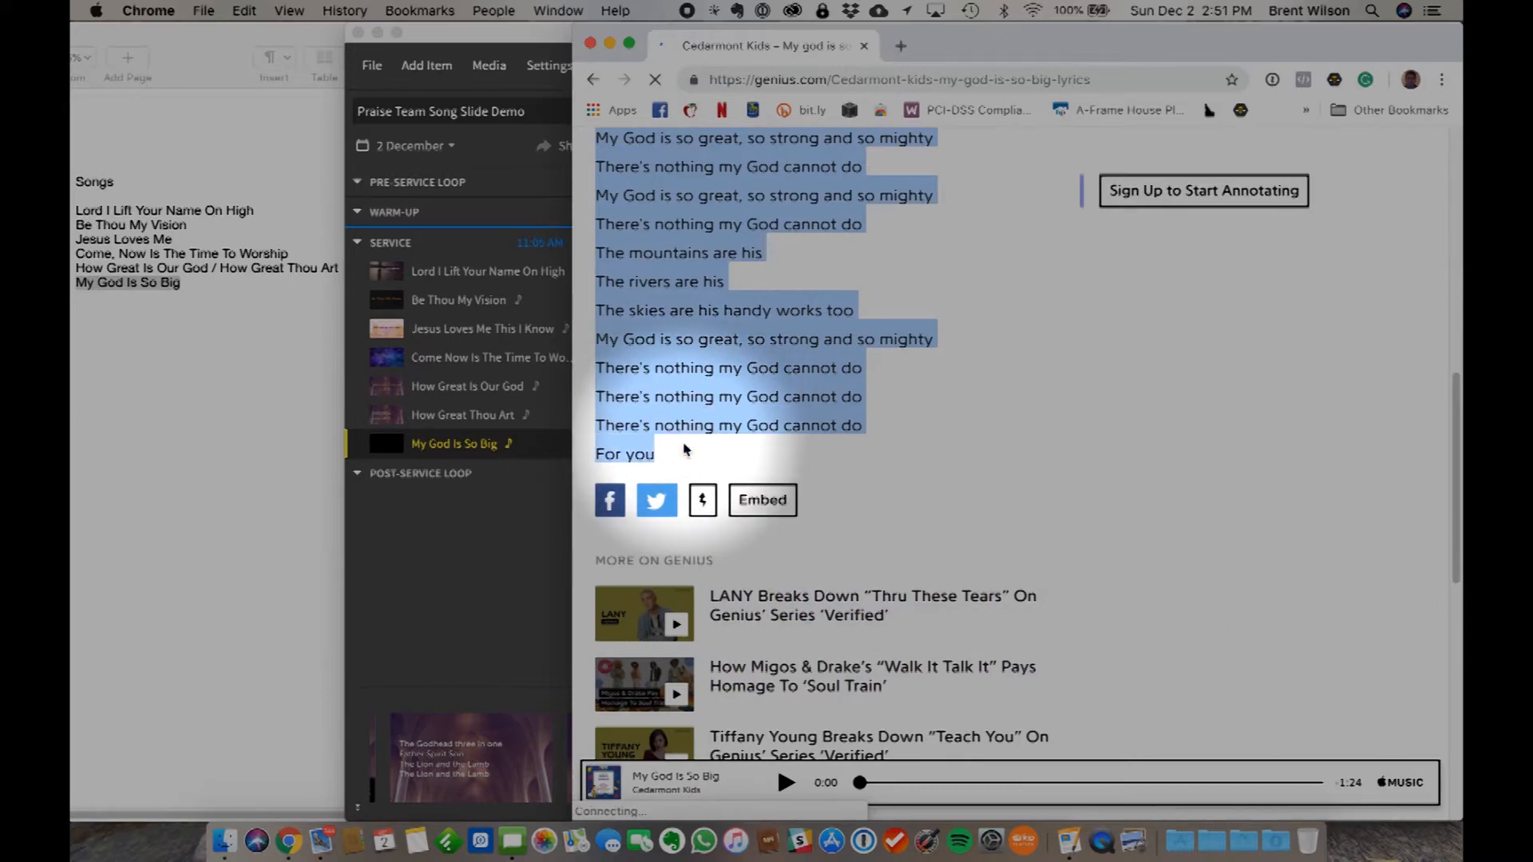
- Switch to Proclaim and paste the copied lyrics into the My God Is So Big lyrics field
key("ctrl+Up")
left_click(821, 712)
left_click(753, 397)
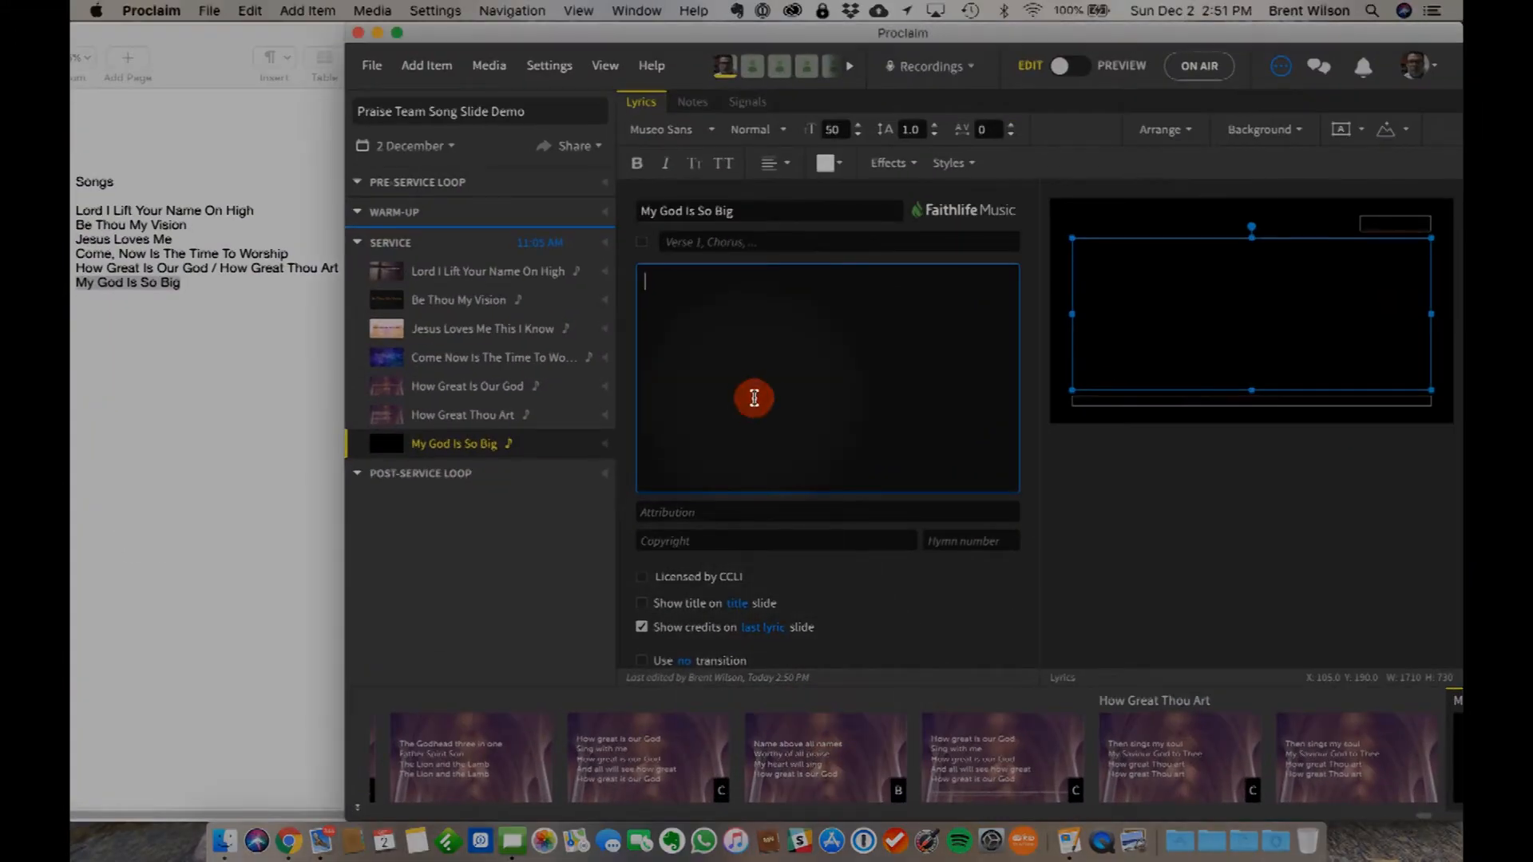
key("super+v")
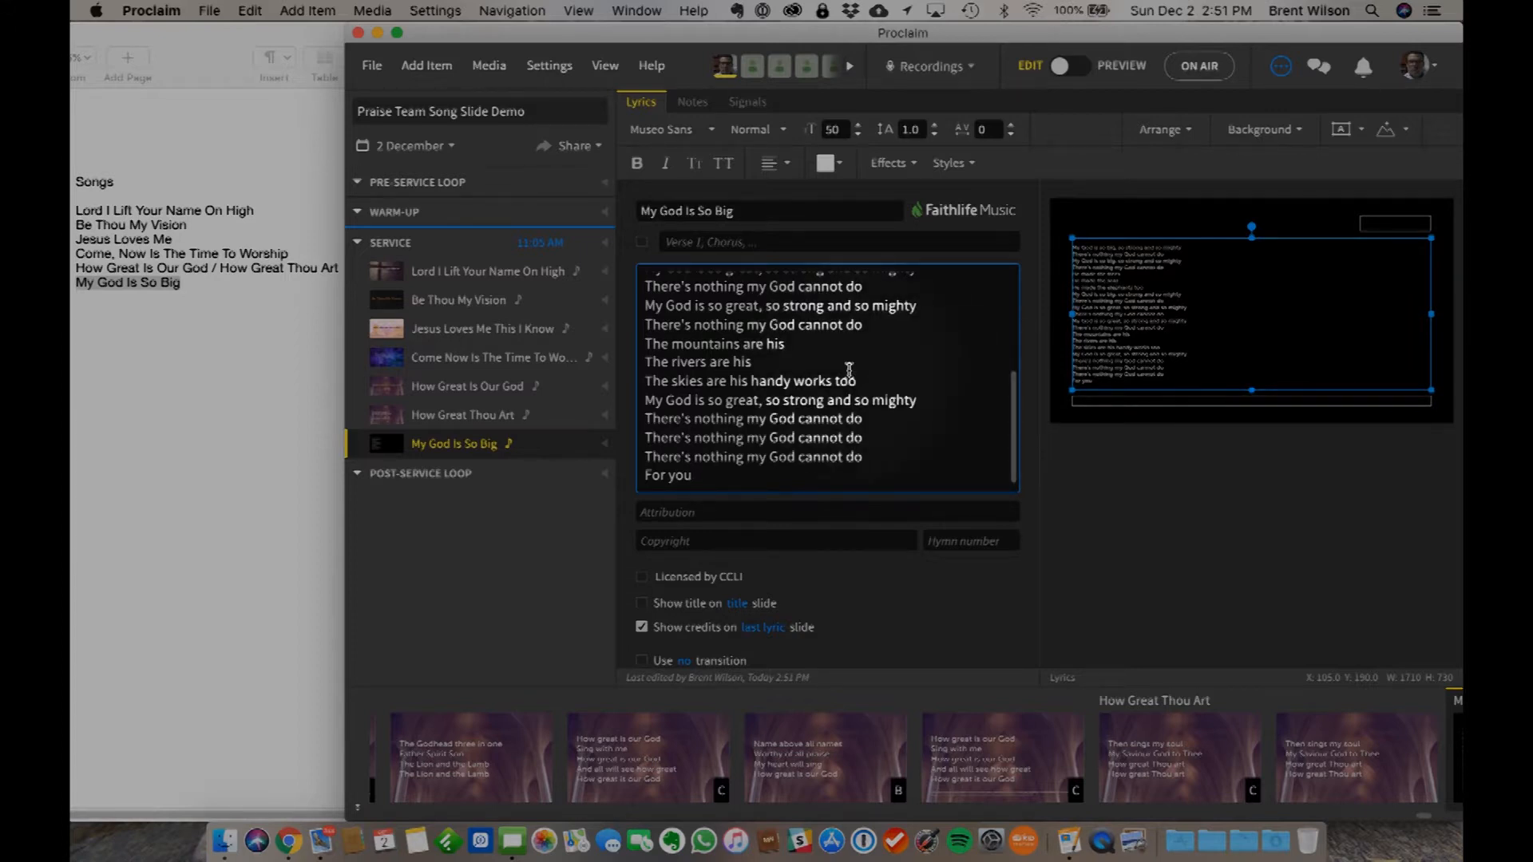
- Insert blank lines before "He made the trees" and before the first "My God is so great" line to split the lyrics into slides
scroll(798, 291, "up", 10)
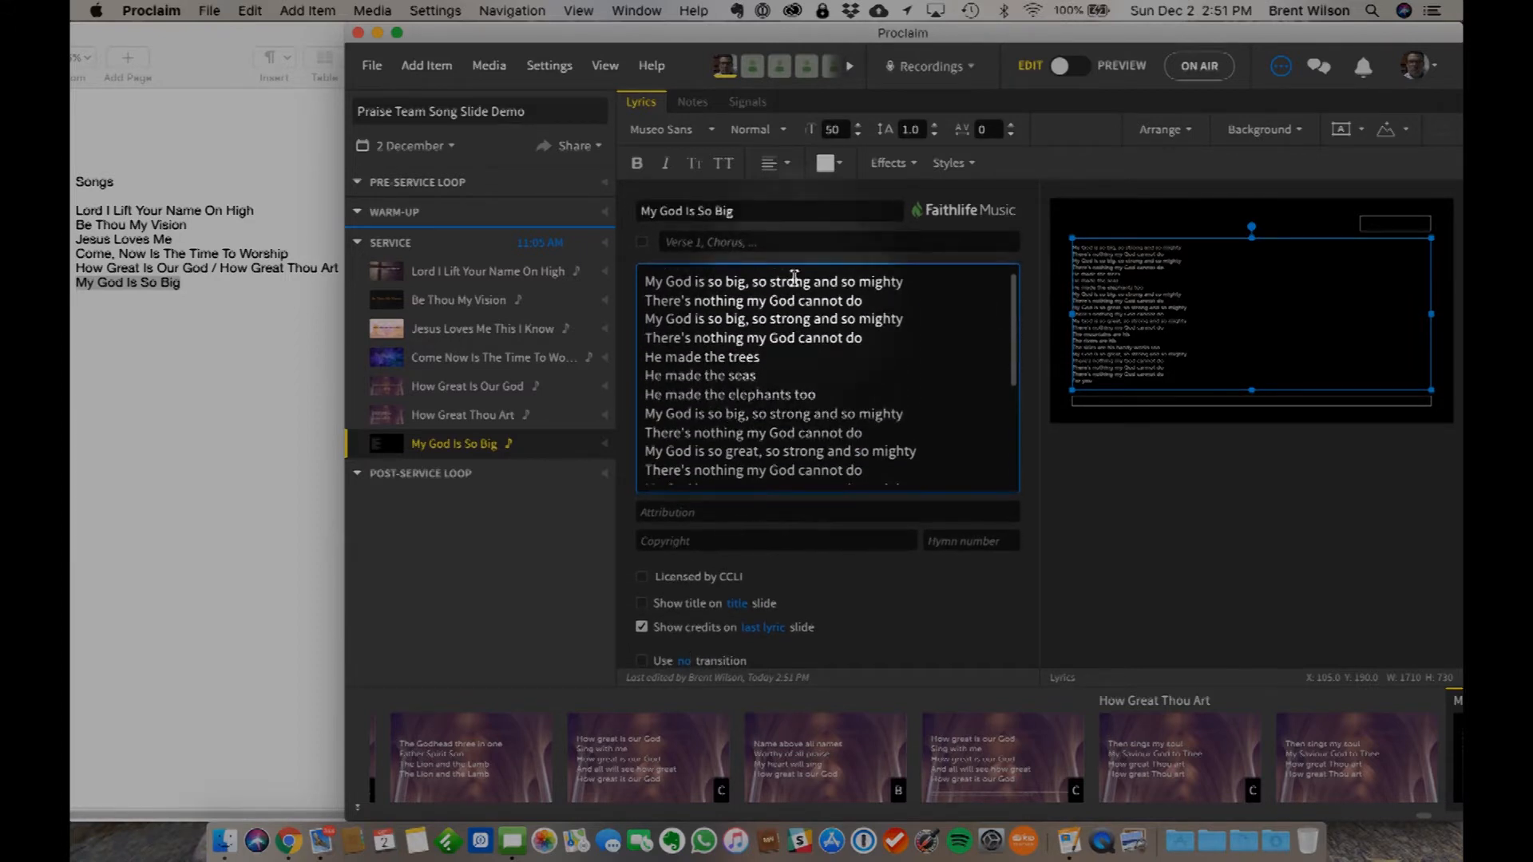
left_click(869, 338)
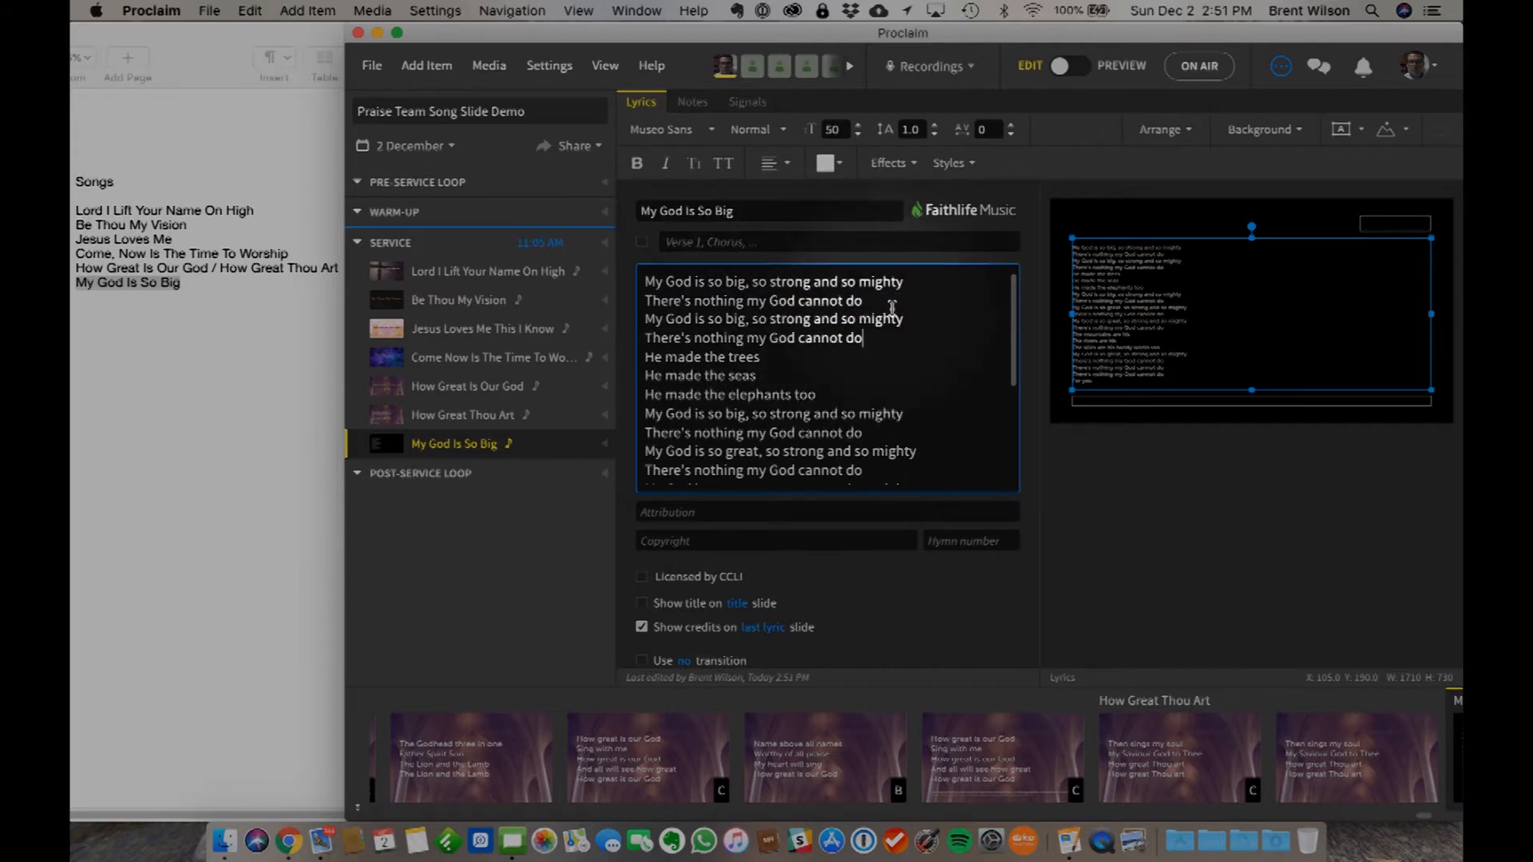
left_click(870, 340)
key("Return")
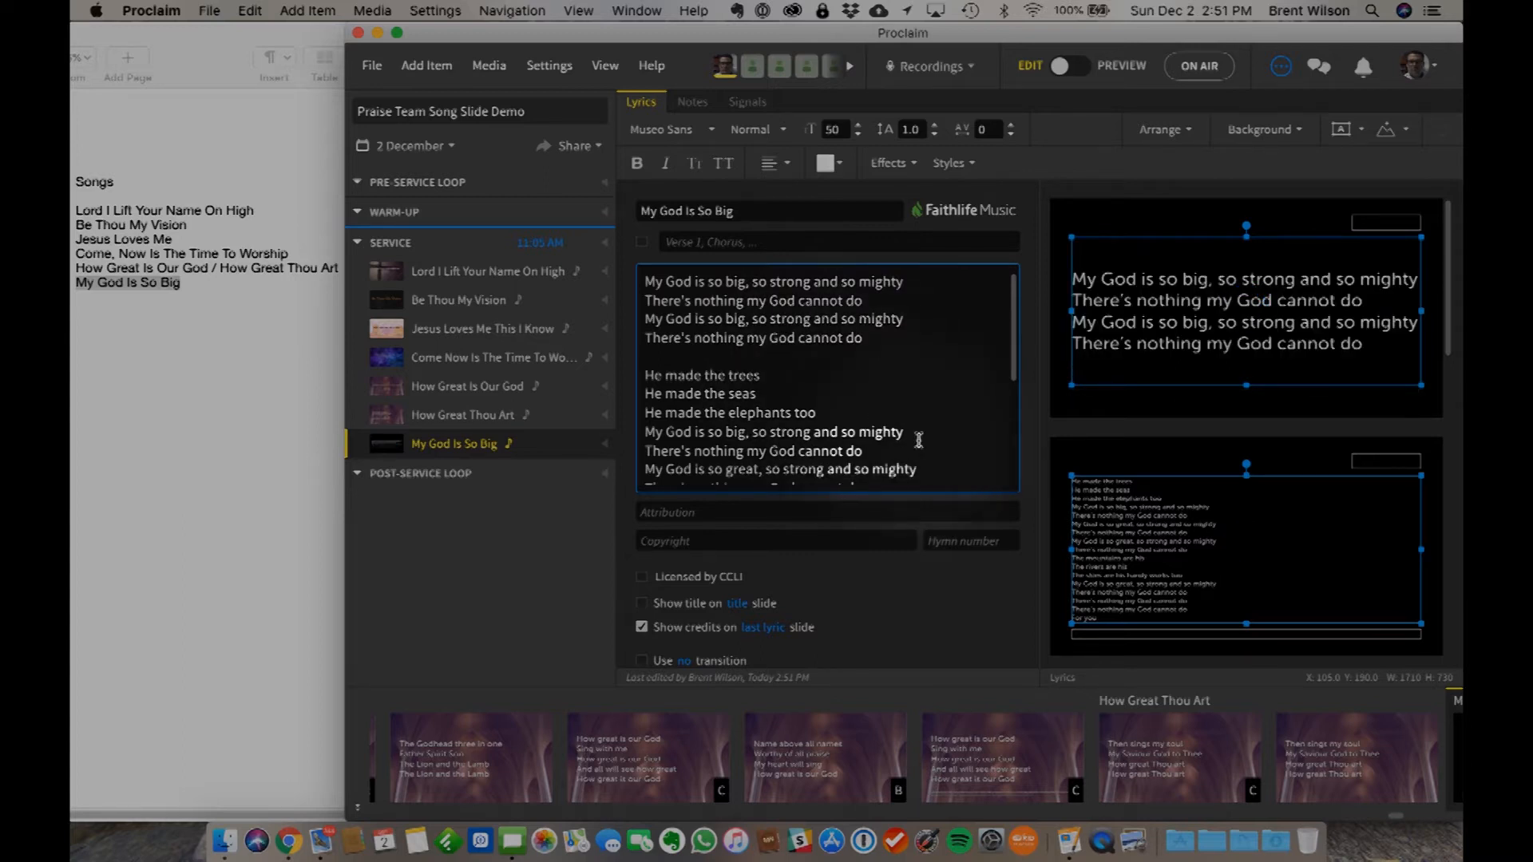
scroll(920, 446, "down", 1)
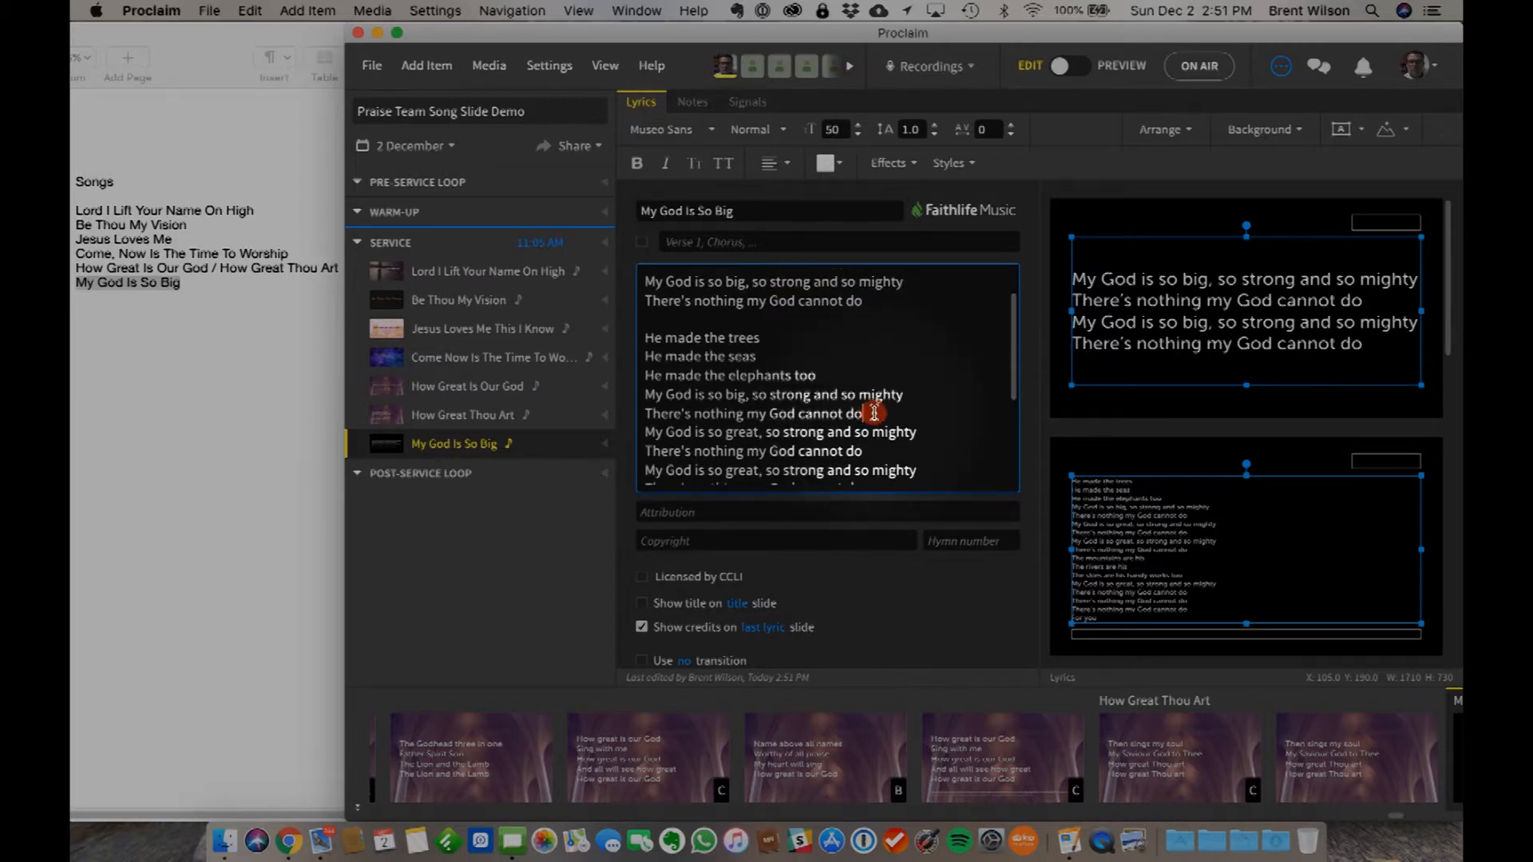
left_click(874, 413)
key("Return")
- Insert blank lines before "The mountains are his" and before the last two "There's nothing my God cannot do" lines
scroll(874, 447, "down", 3)
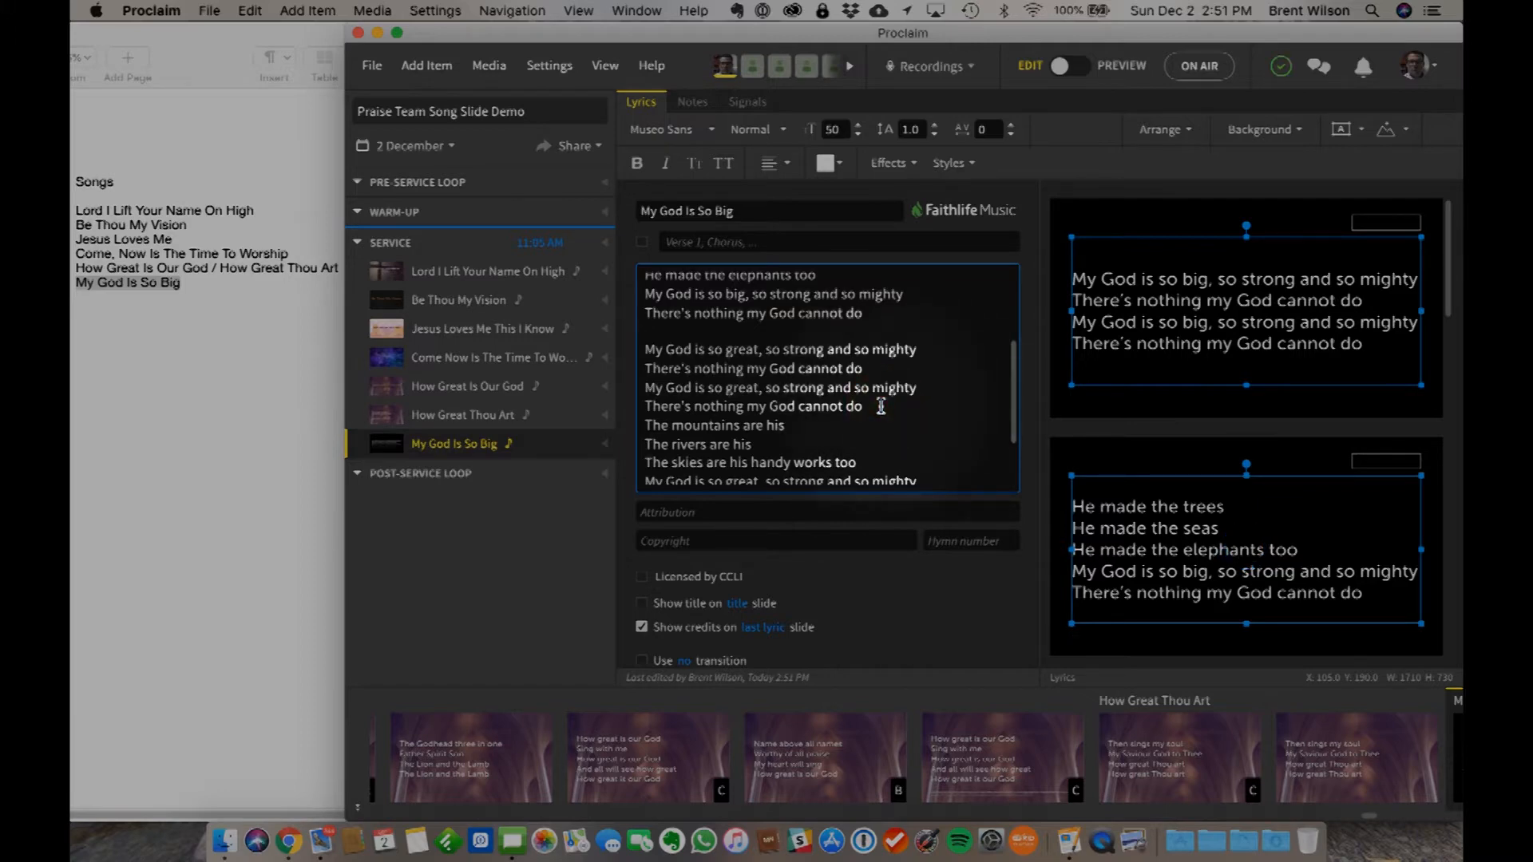
key("Return")
scroll(716, 413, "down", 2)
scroll(715, 413, "down", 1)
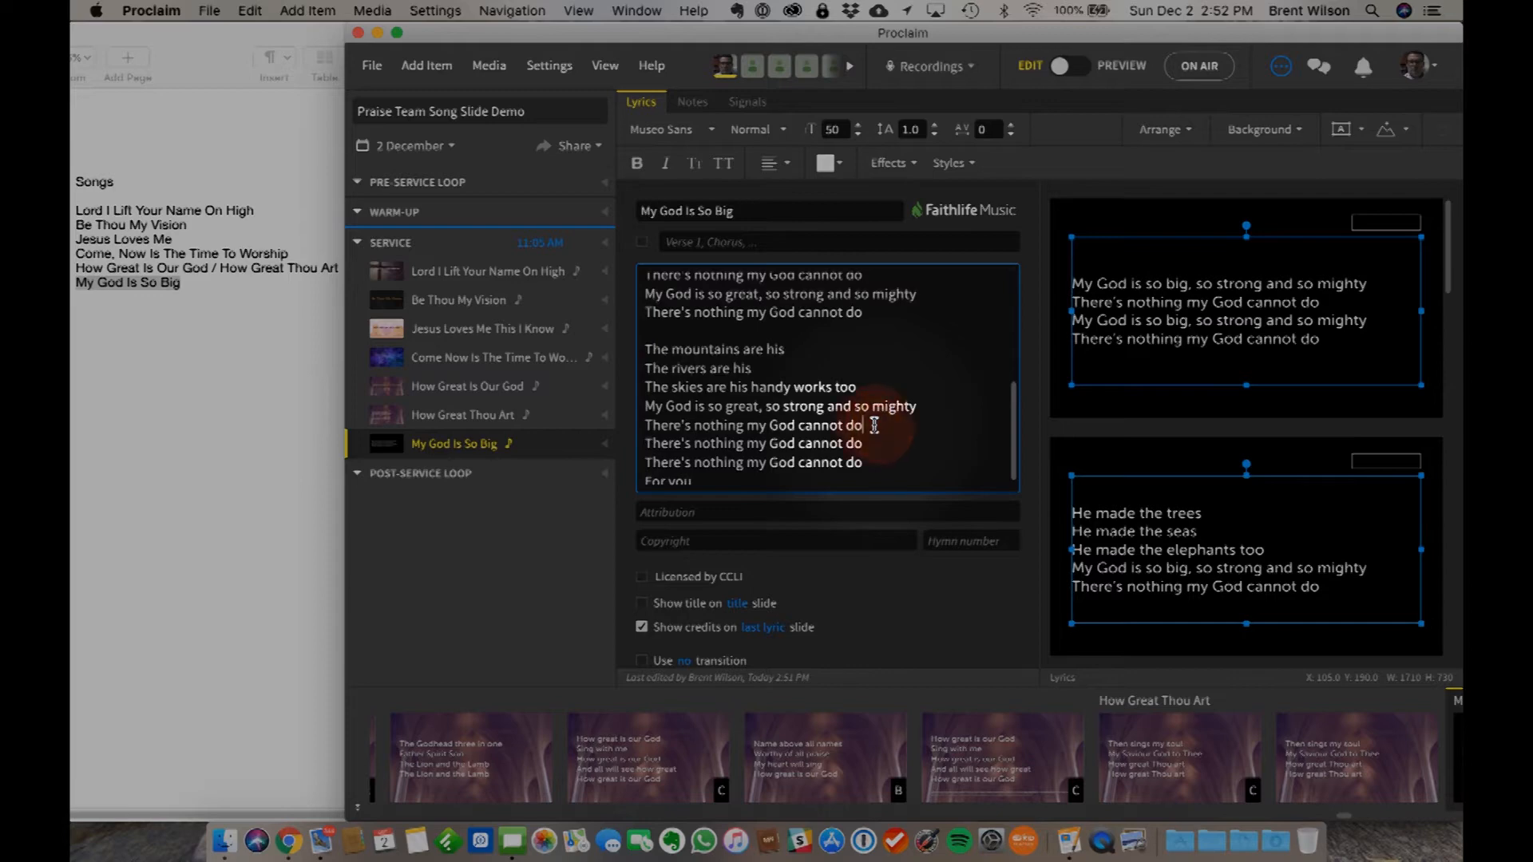
key("Return")
scroll(838, 423, "down", 1)
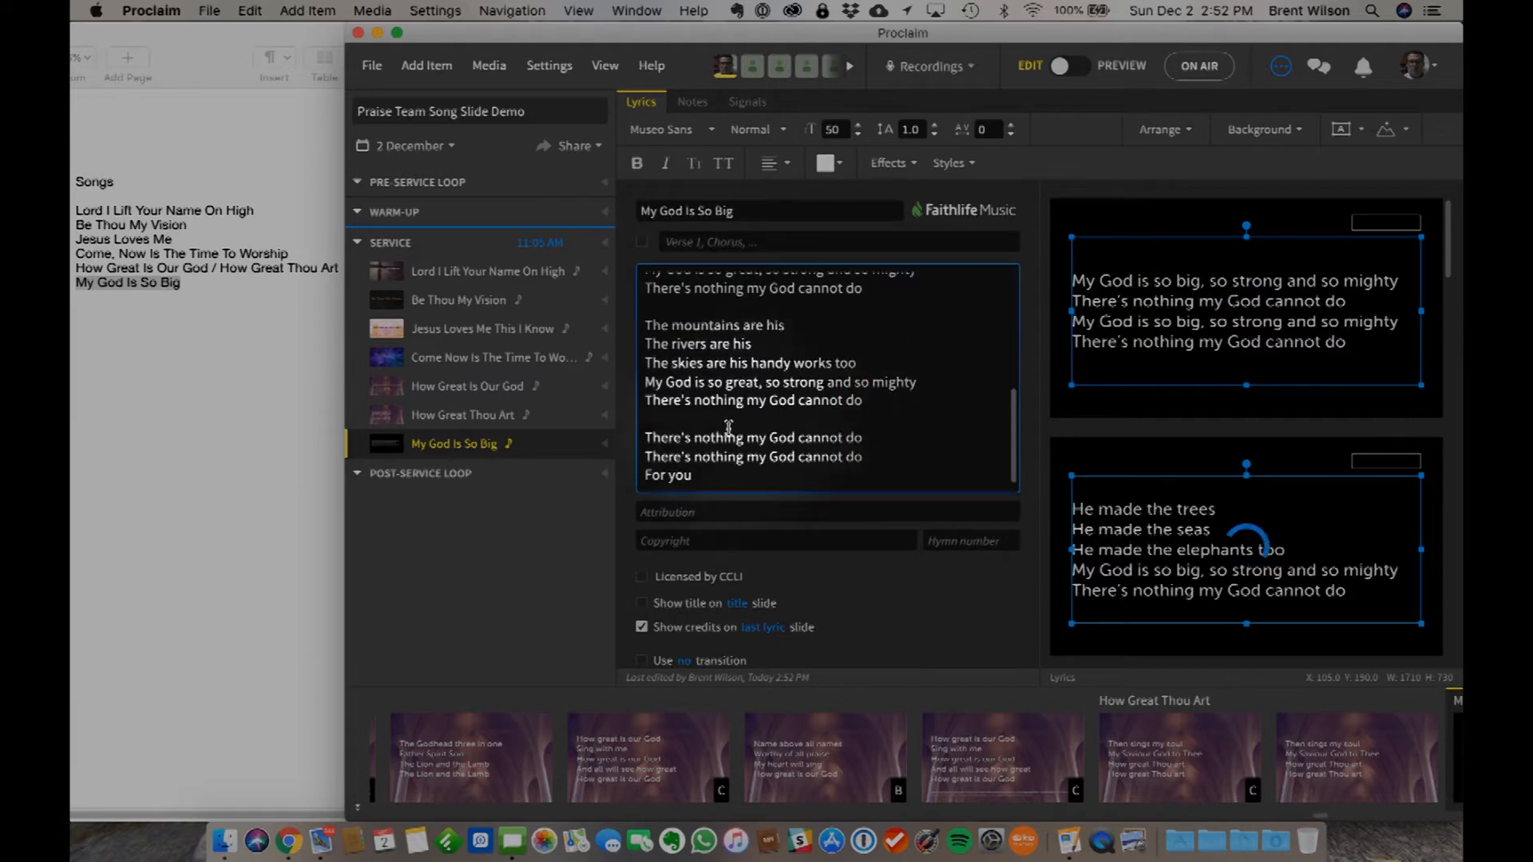
- Add the test line "How are you today?" above the first stanza of the lyrics
scroll(821, 404, "up", 10)
scroll(820, 404, "down", 10)
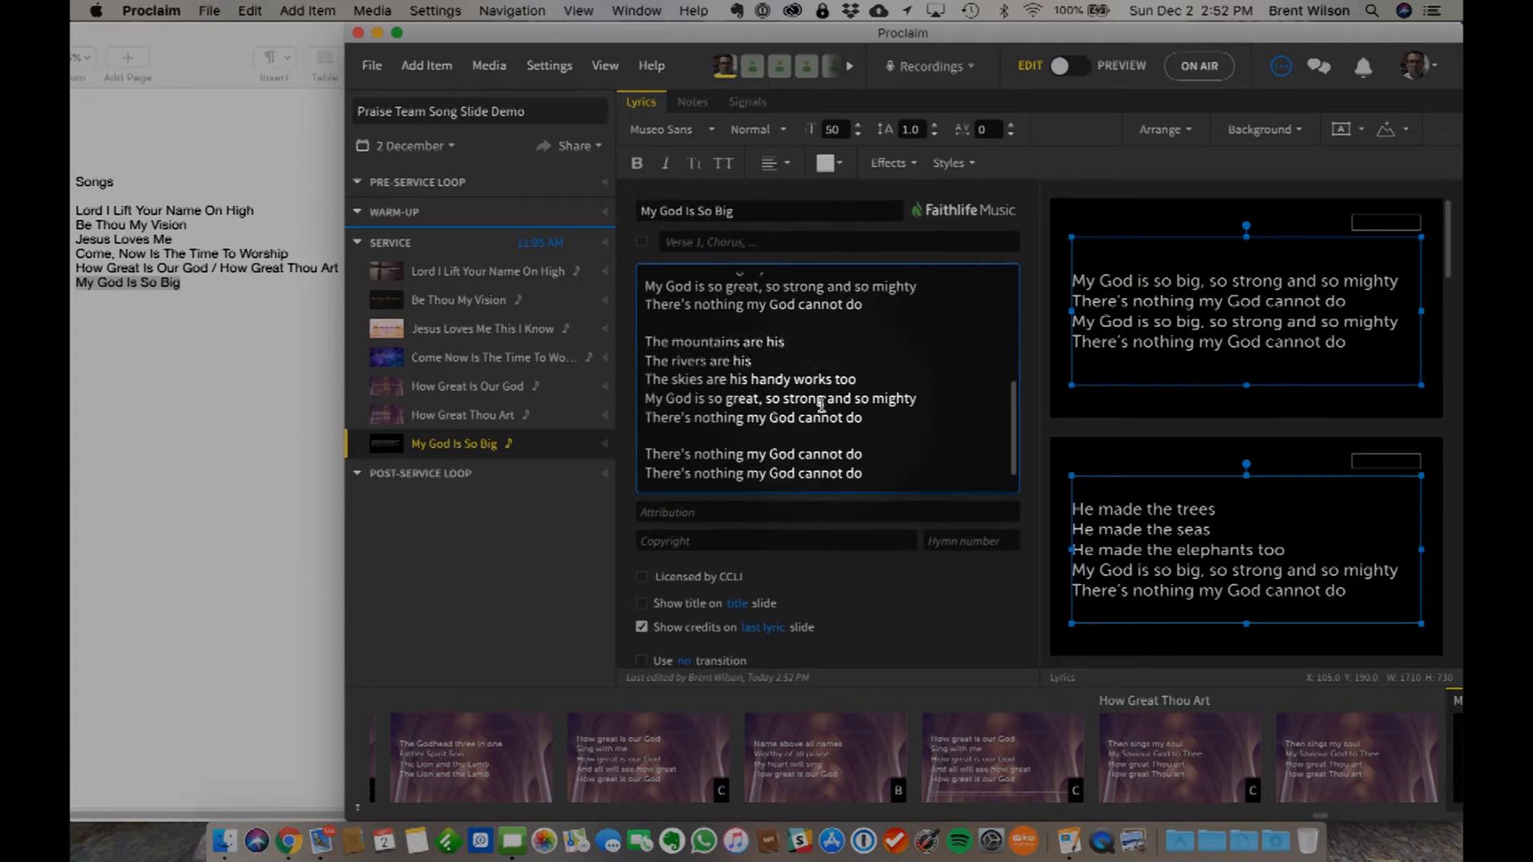
scroll(1197, 467, "down", 3)
scroll(1237, 467, "down", 5)
scroll(1238, 479, "up", 4)
scroll(841, 375, "up", 5)
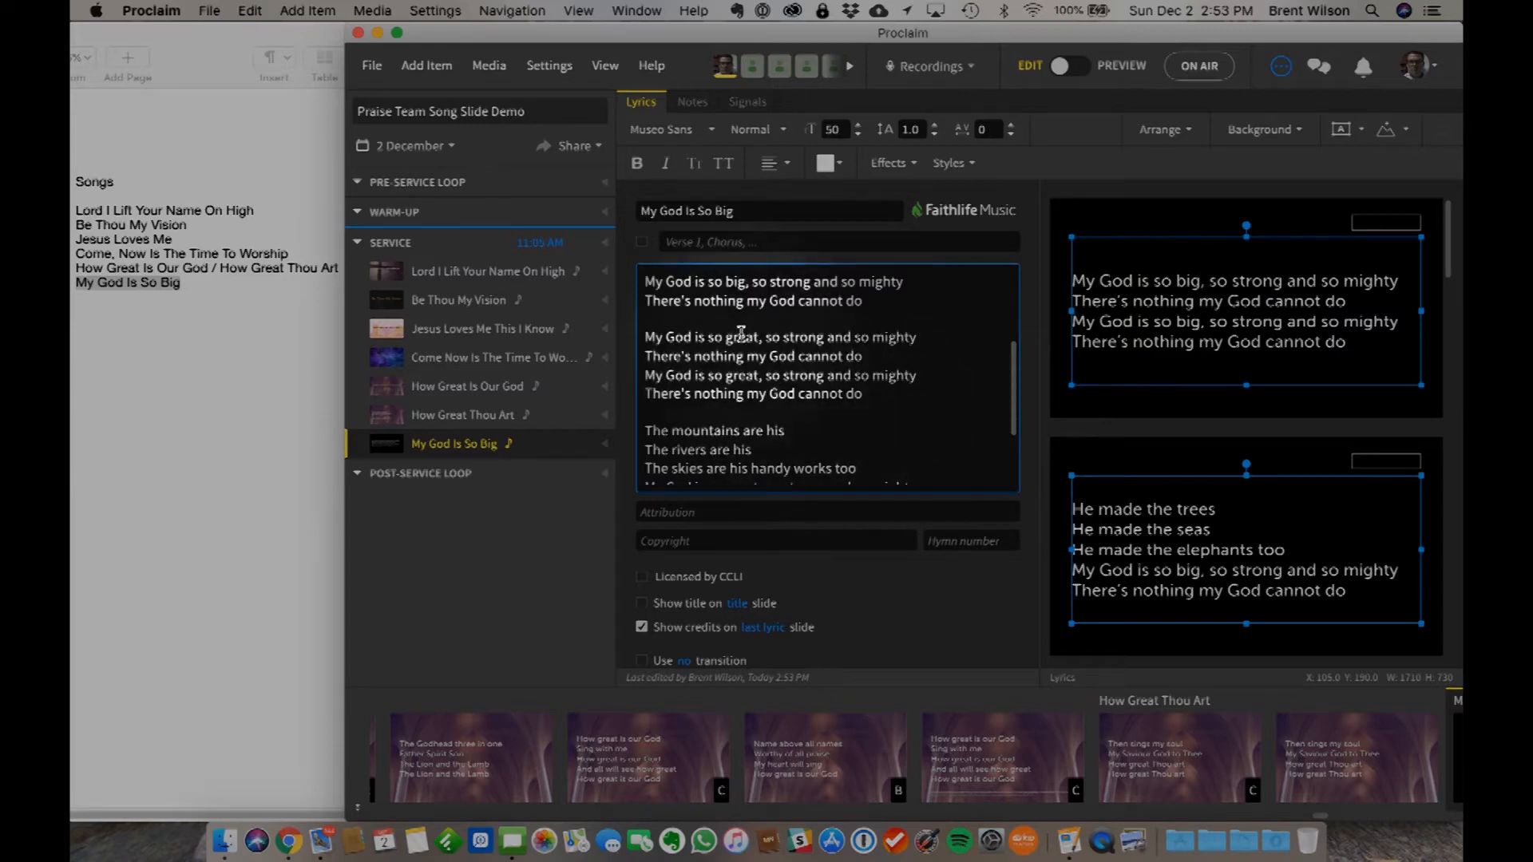
scroll(740, 333, "up", 8)
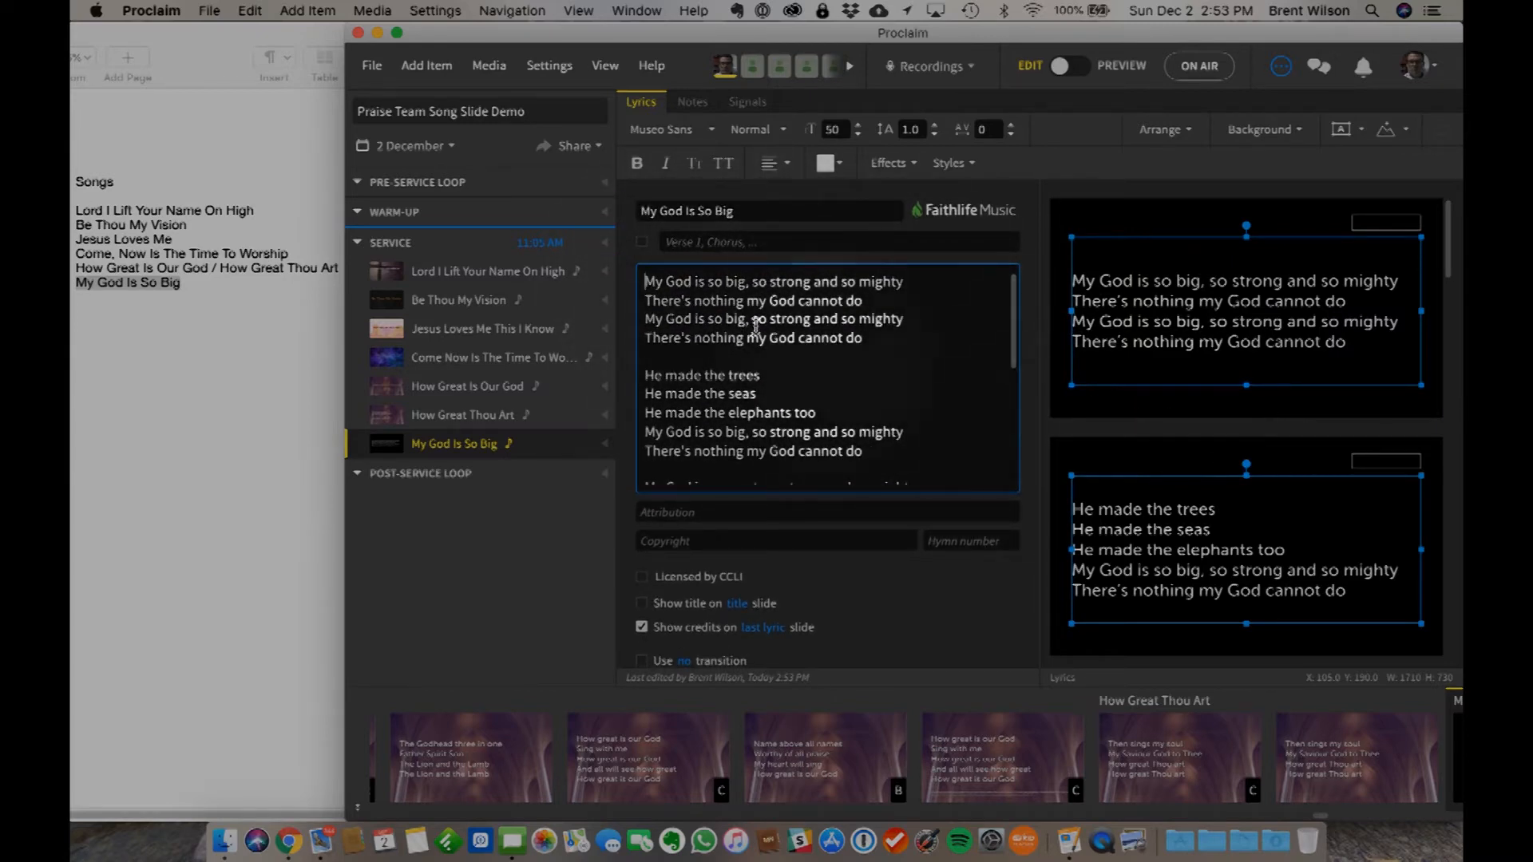
key("Return")
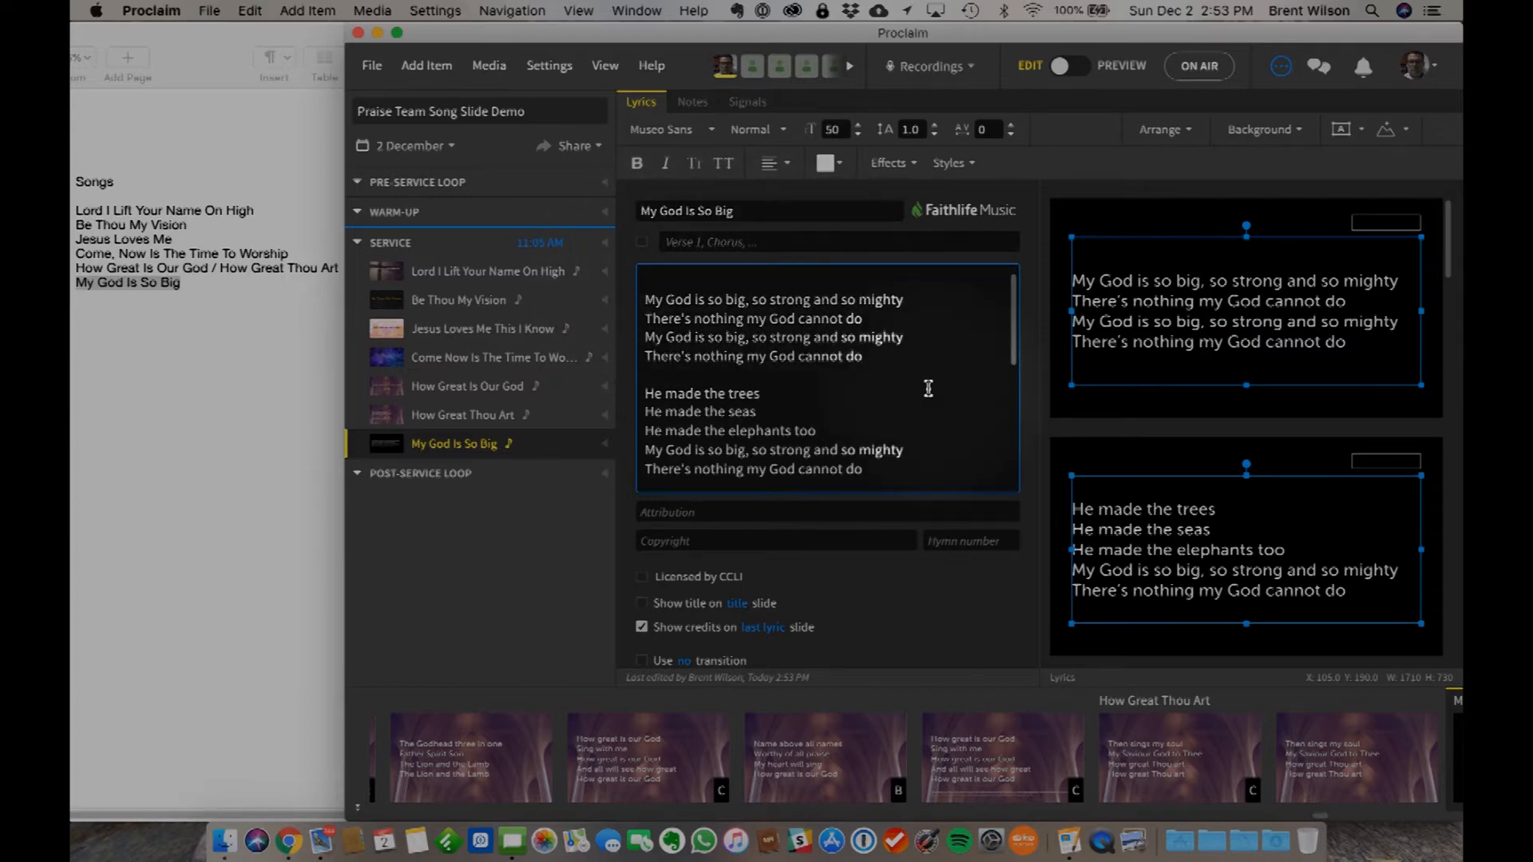
type("How")
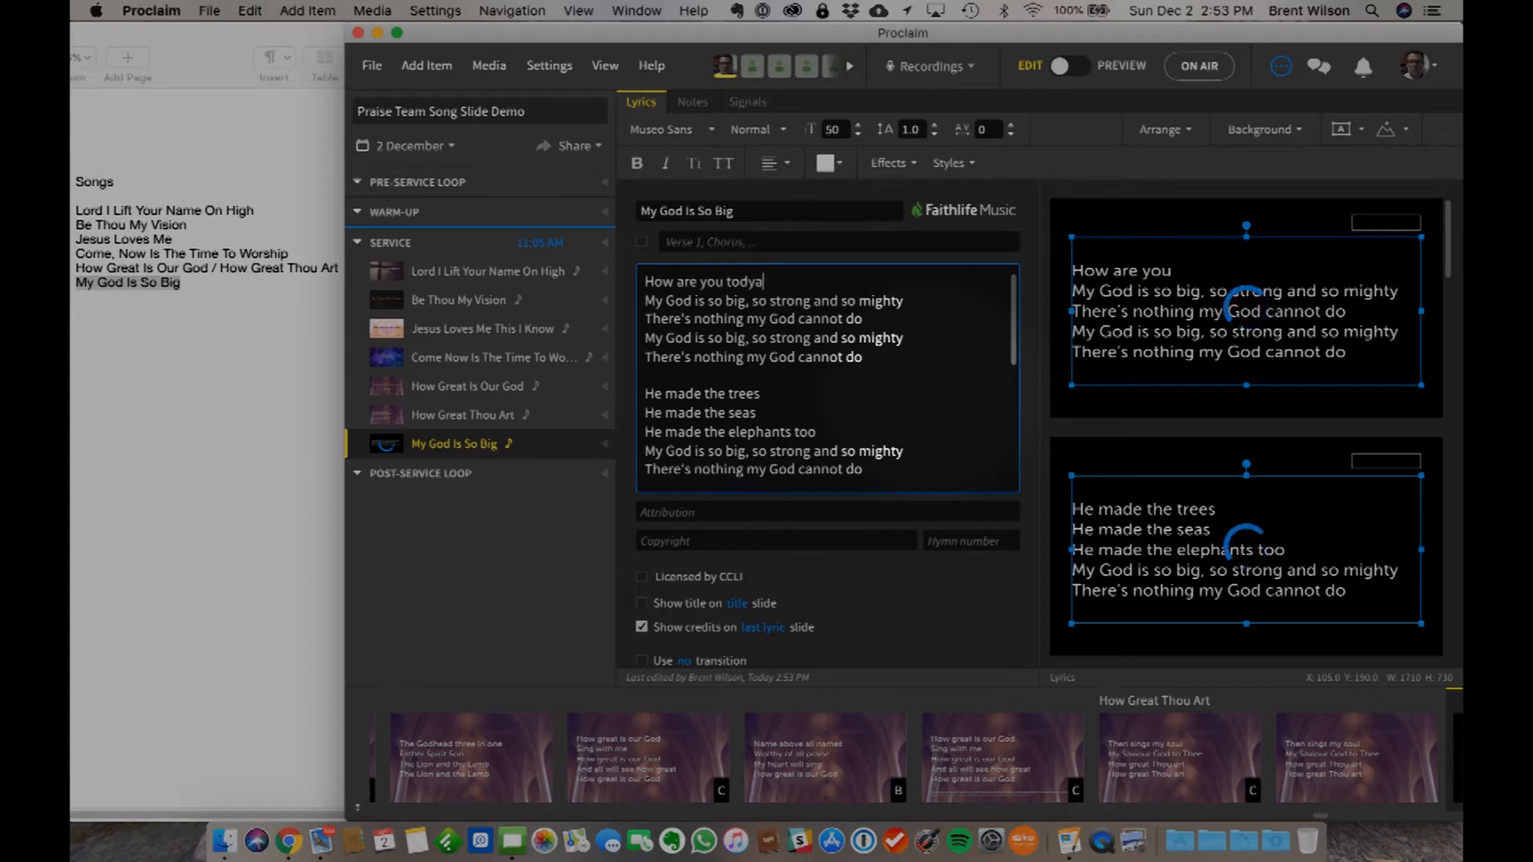
type(" are you today?")
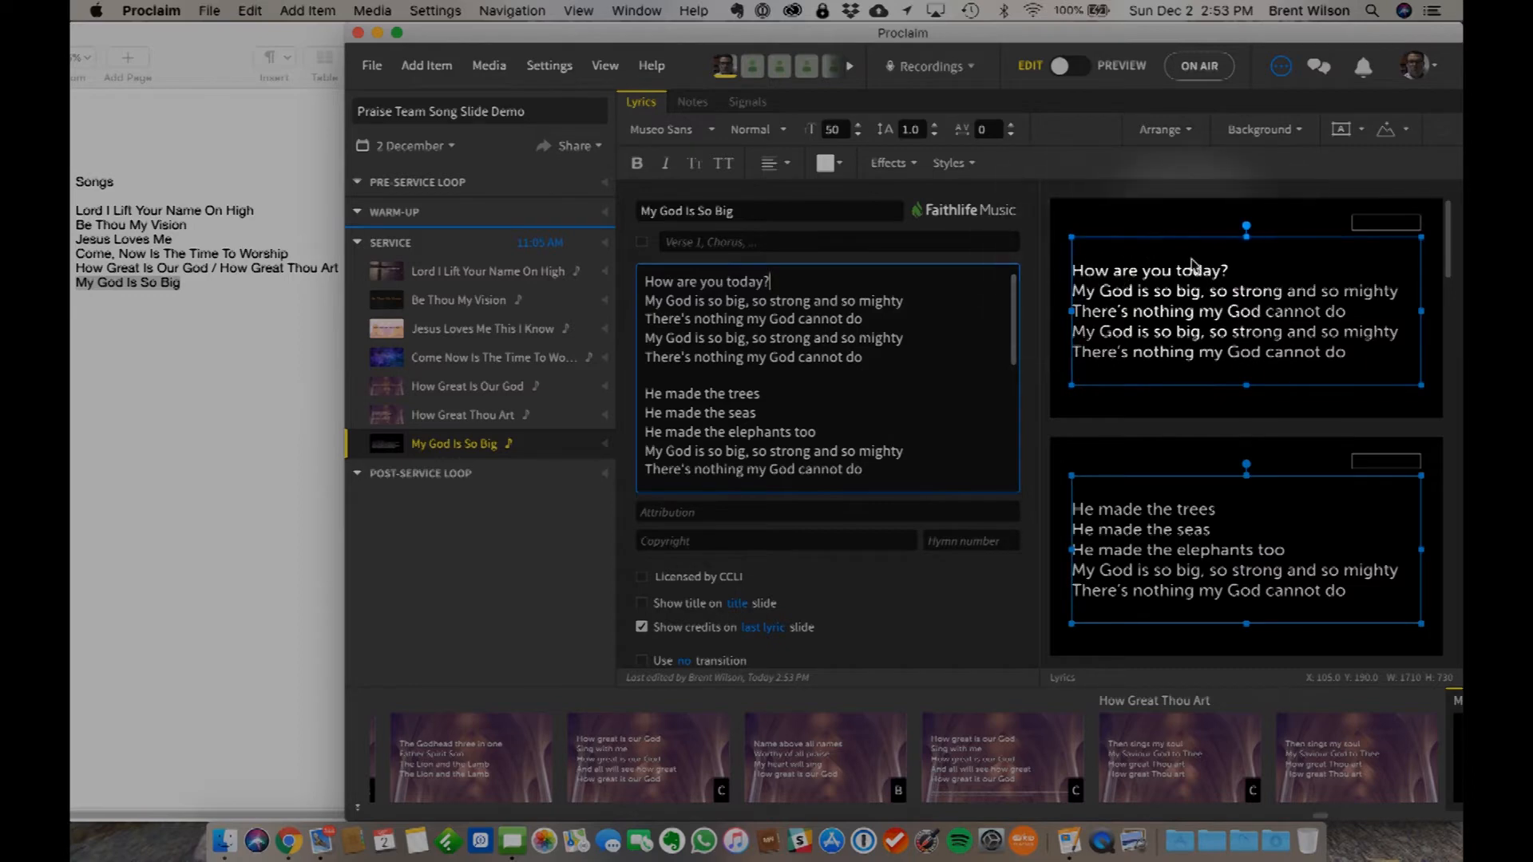
- Replace the test line above the first stanza with the label Chorus, and label the "He made the trees" stanza Verse 1
left_click_drag(770, 280, 636, 276)
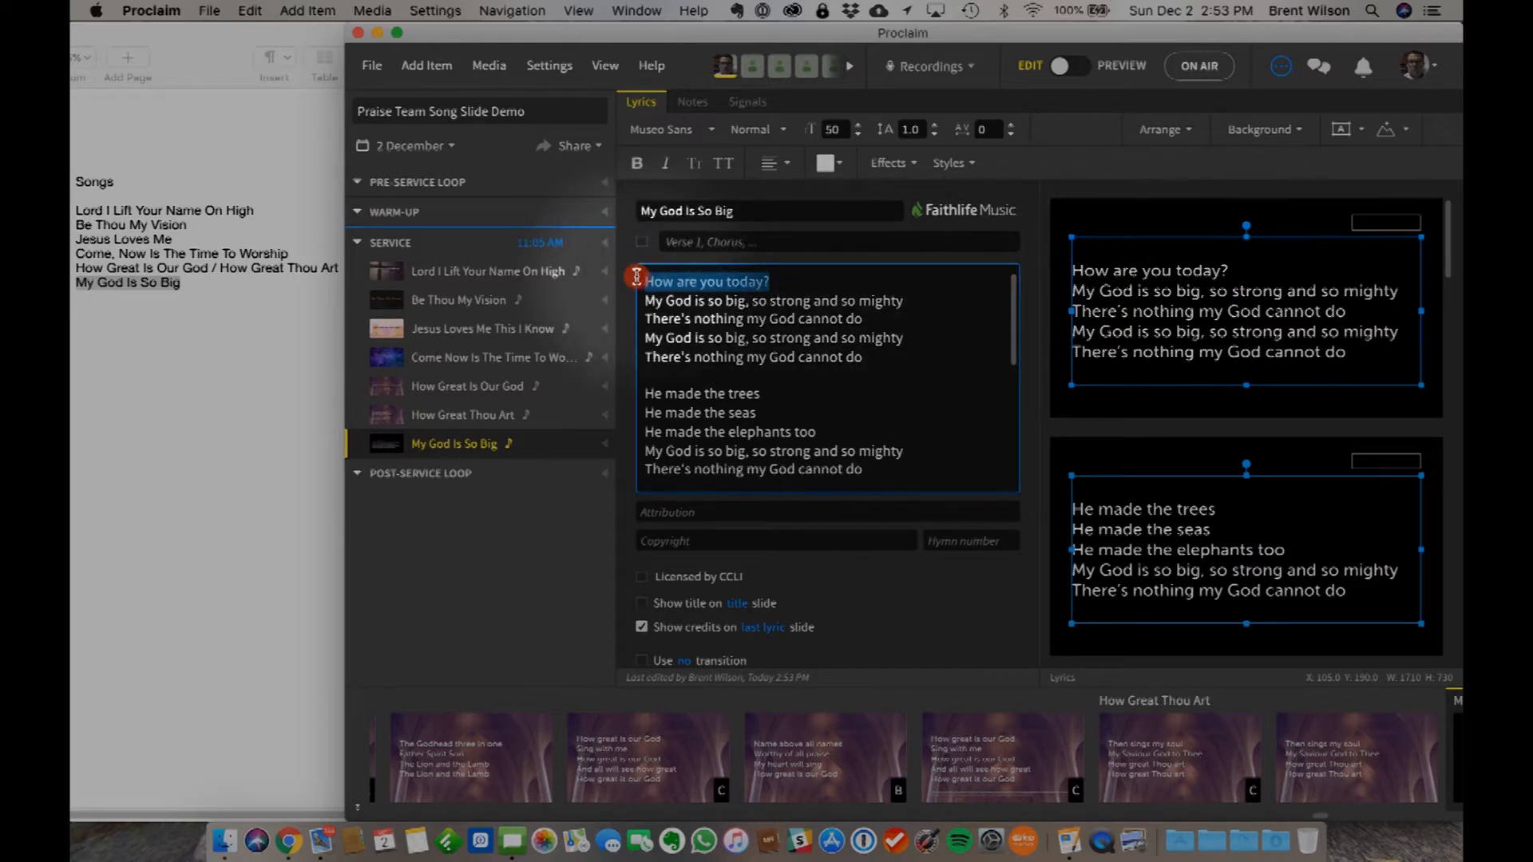
type("Chorus")
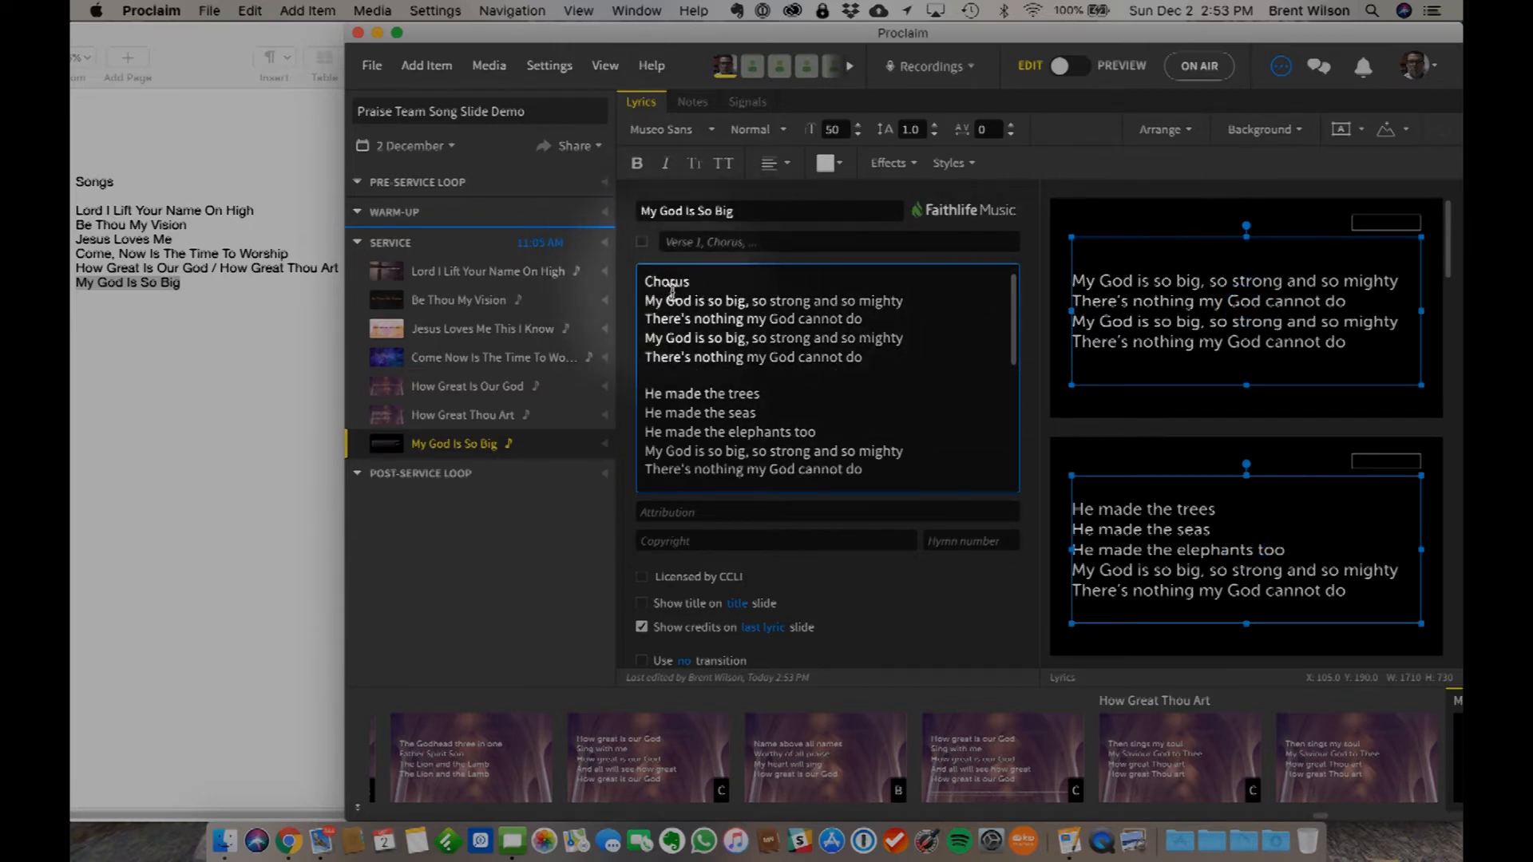
left_click(708, 374)
key("Return")
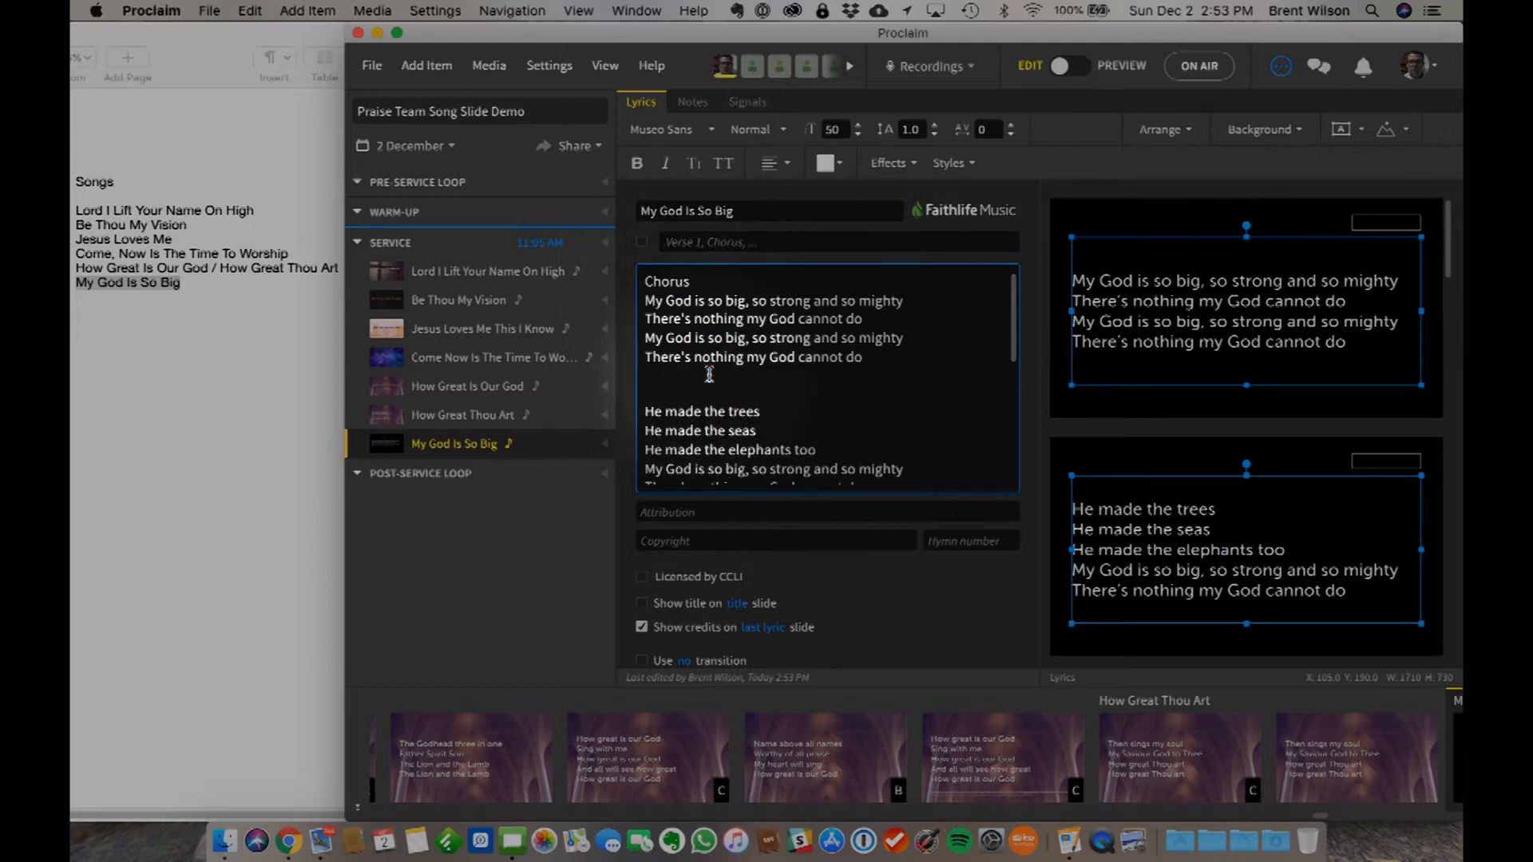
type("Verse")
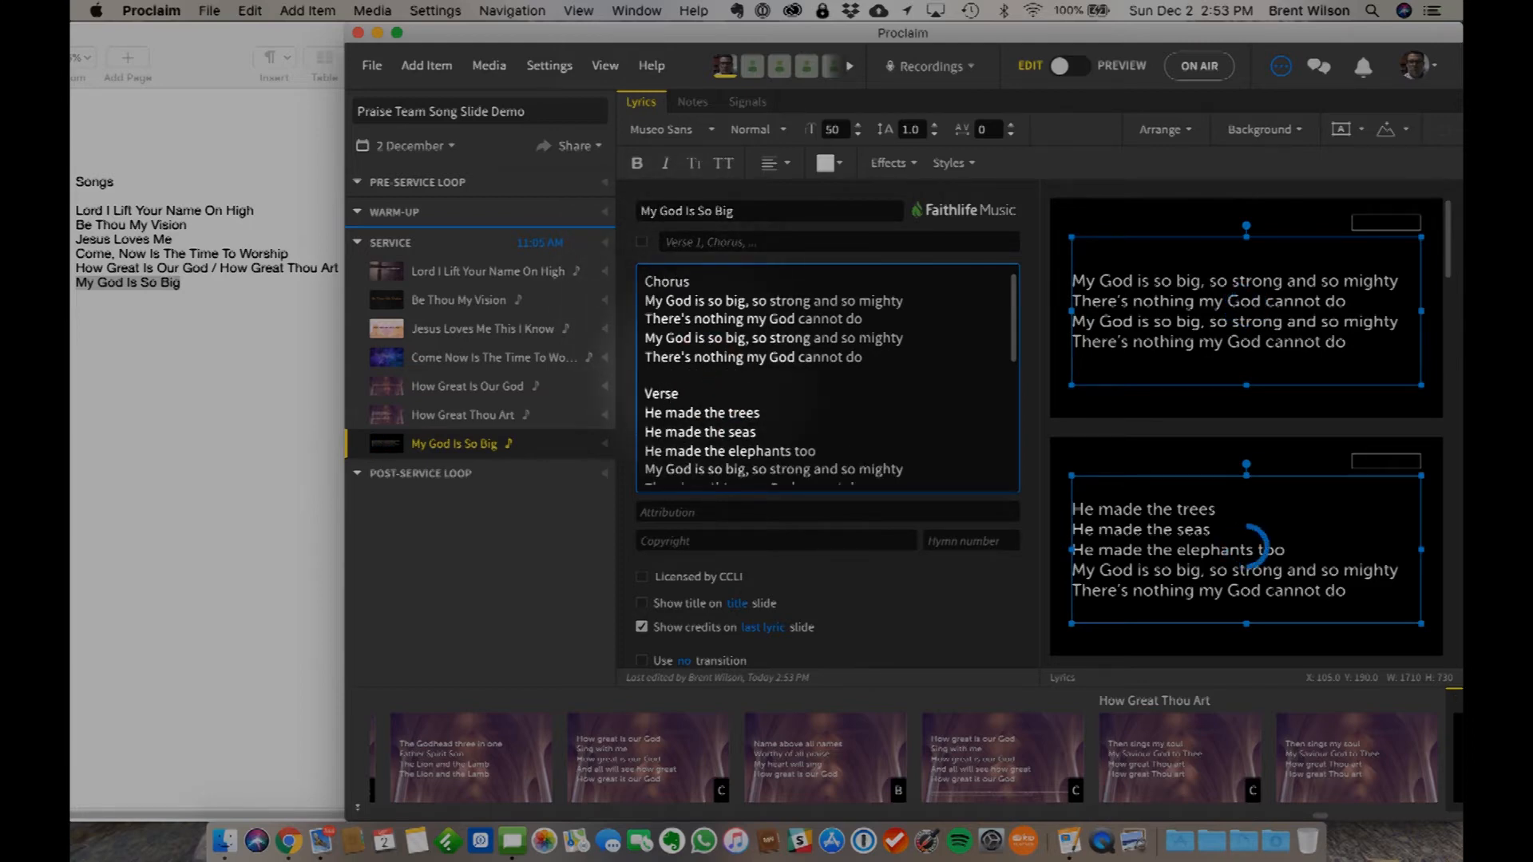
type(" 1")
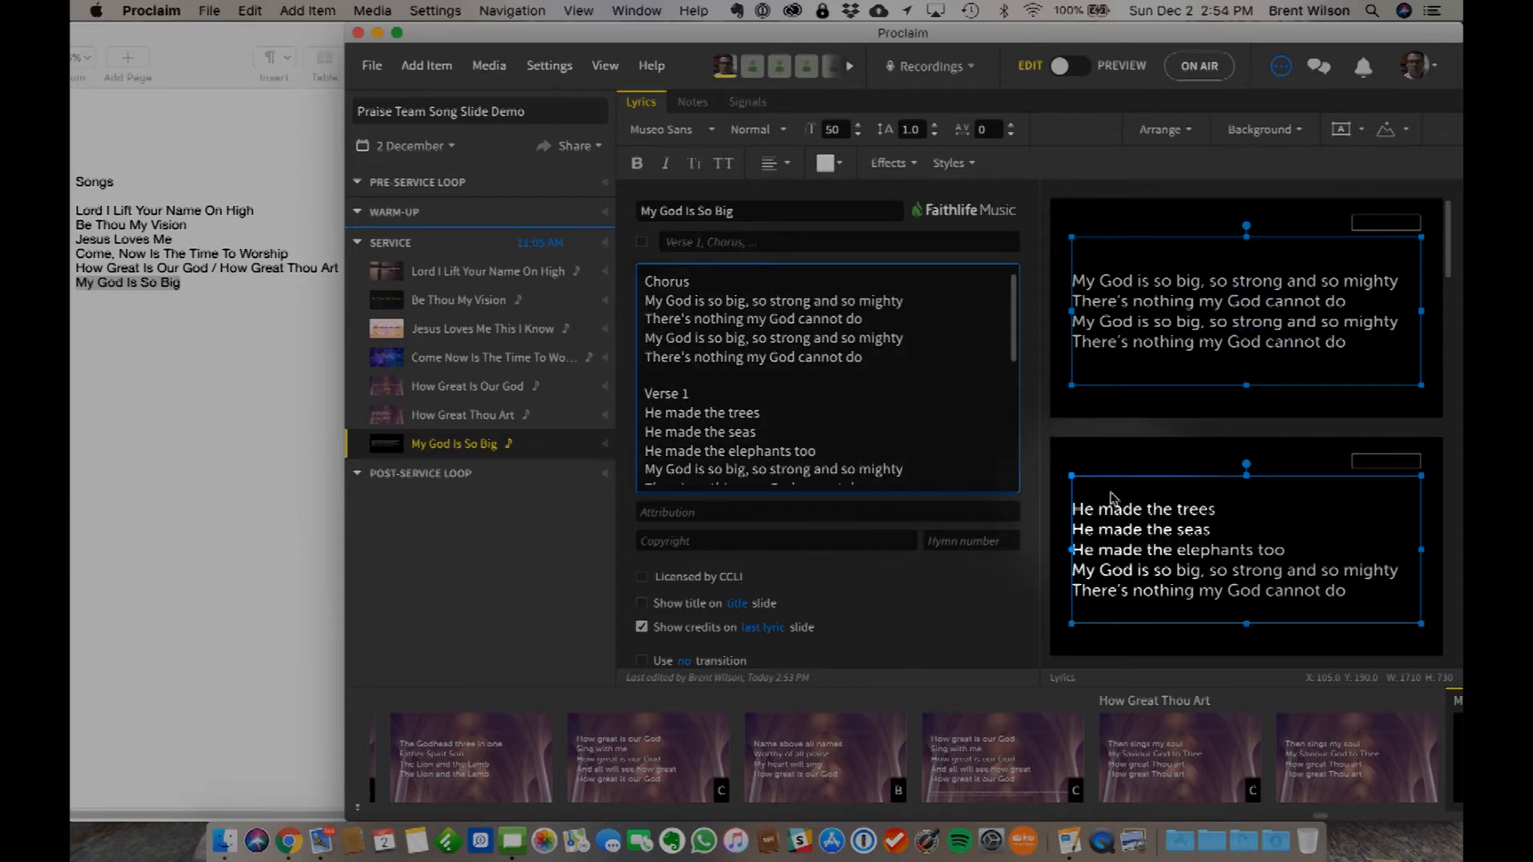
- Delete the four-line "My God is so great" stanza between the trees and mountains stanzas, along with its surplus blank line
scroll(842, 448, "down", 5)
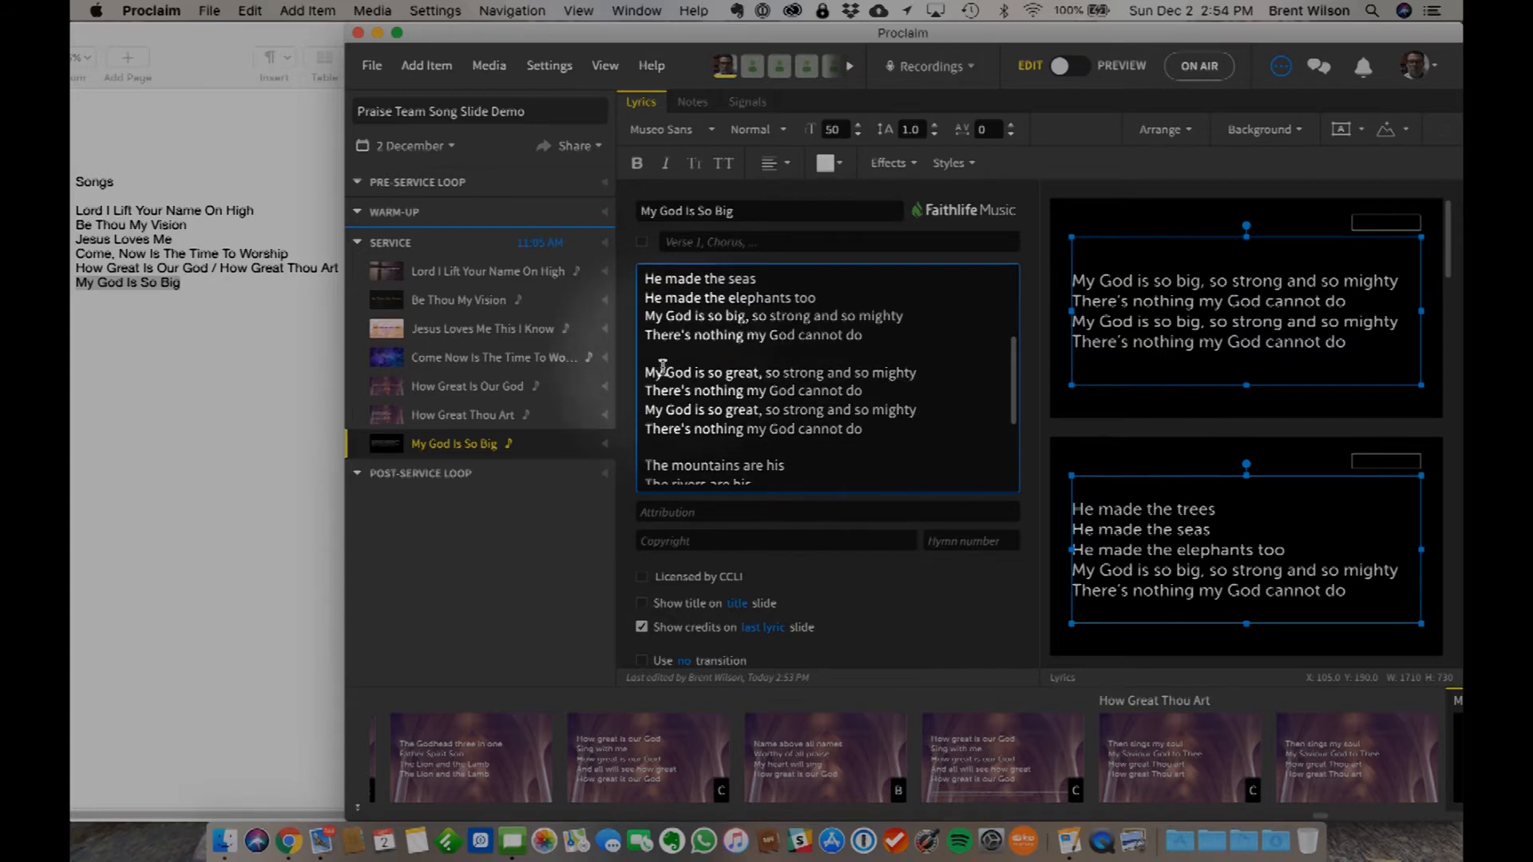
left_click_drag(646, 369, 921, 429)
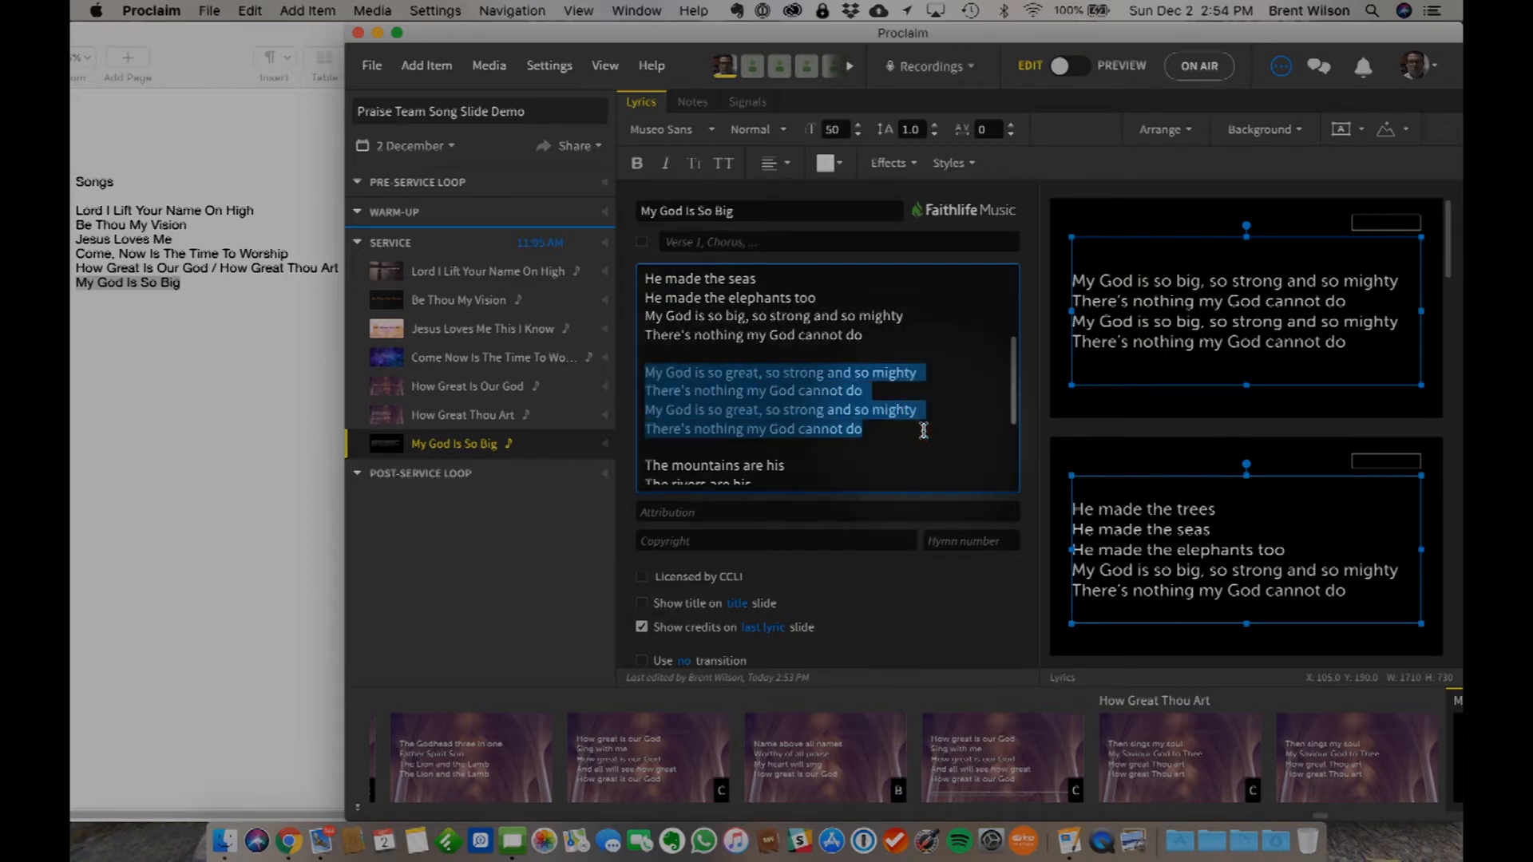
key("BackSpace")
key("BackSpace")
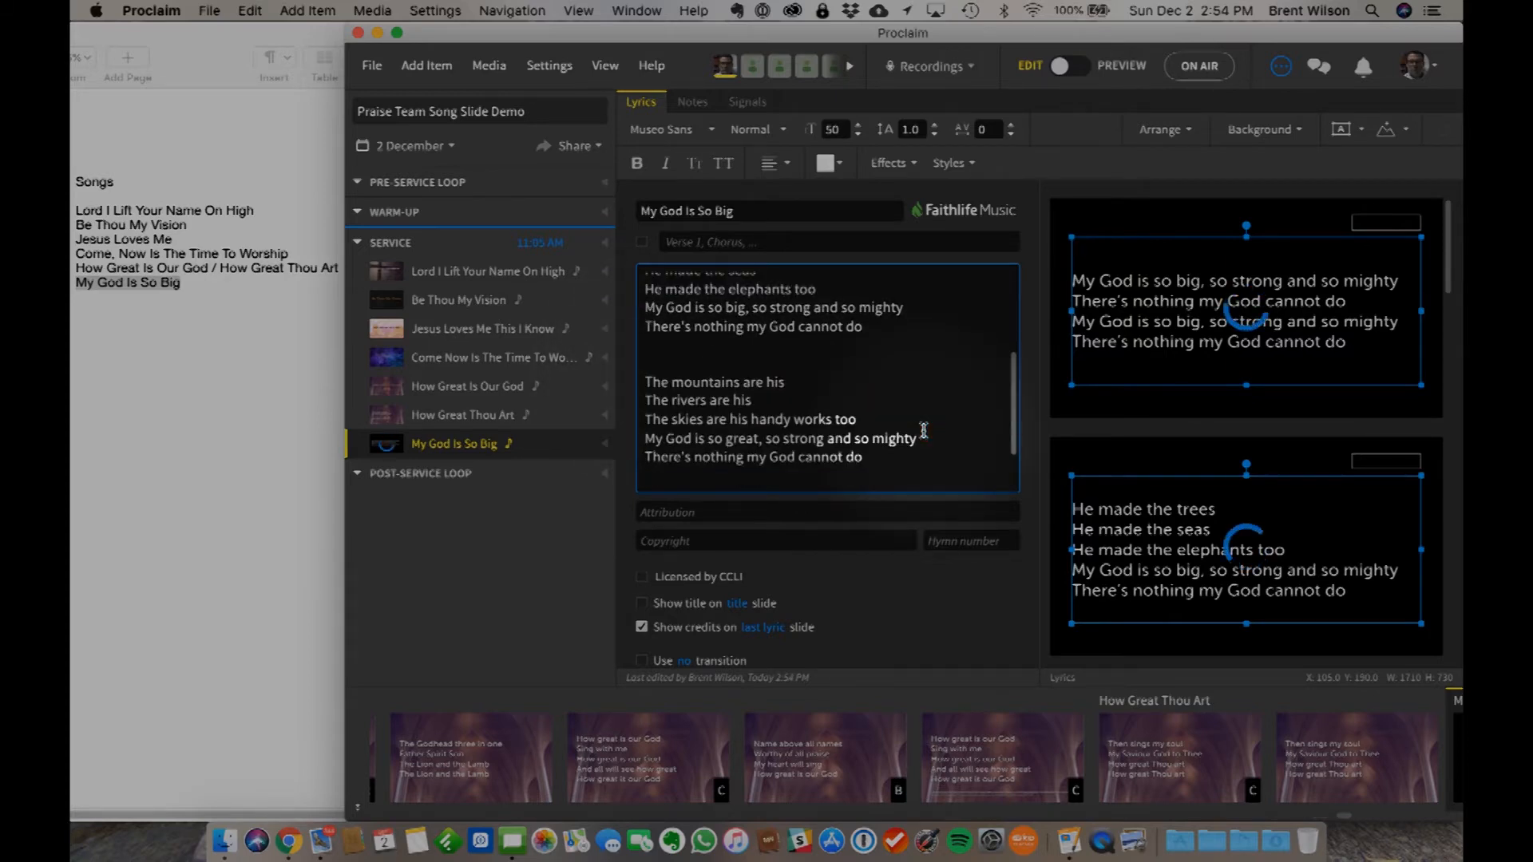
key("BackSpace")
- Label the "The mountains are his" stanza Verse 2 on its own line, keeping a blank line above it
left_click(650, 350)
key("Return")
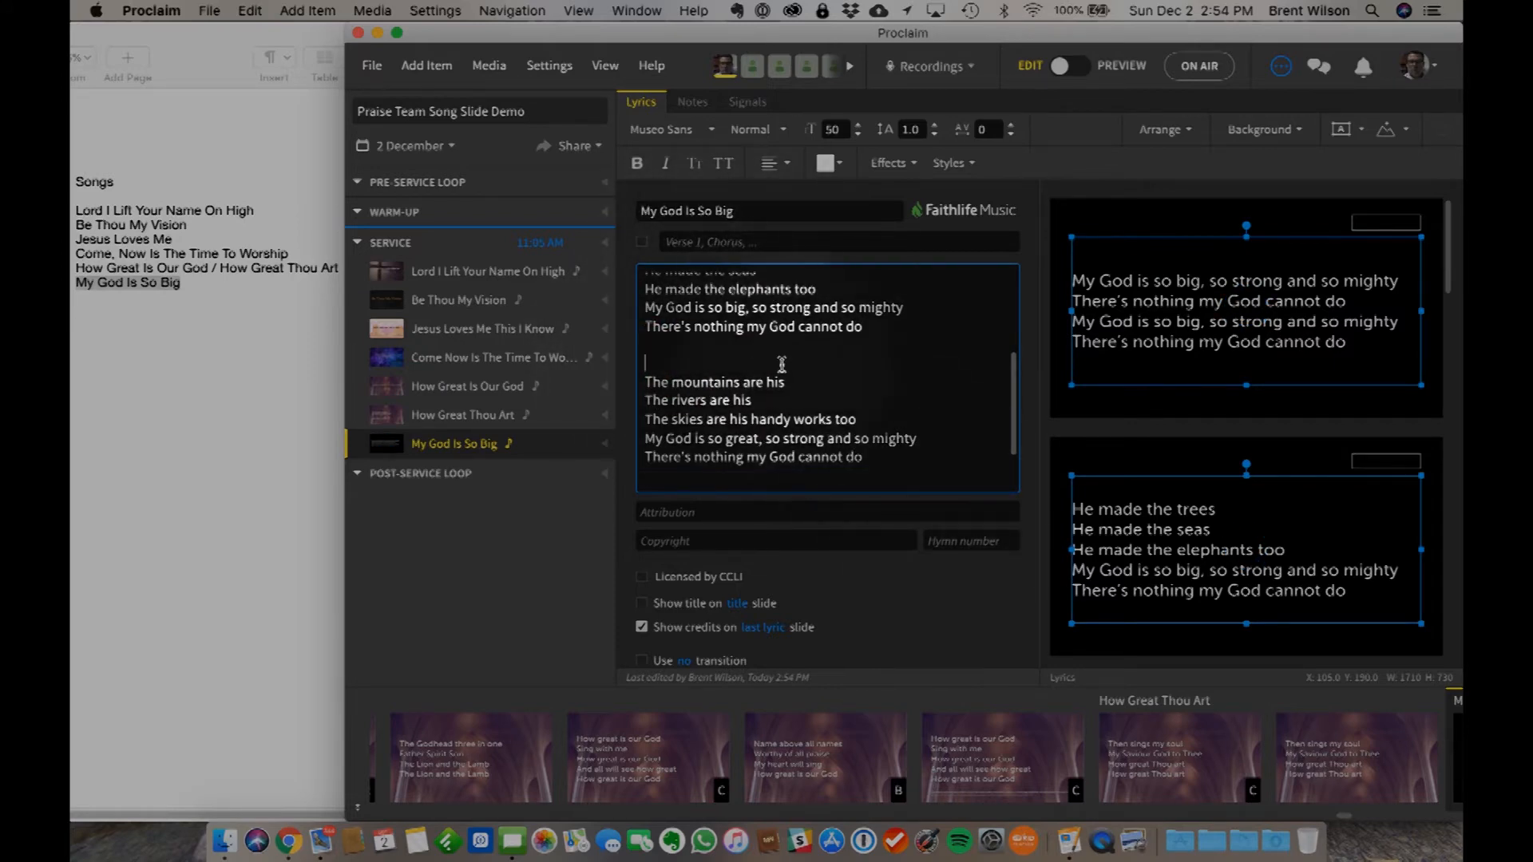
scroll(865, 451, "down", 2)
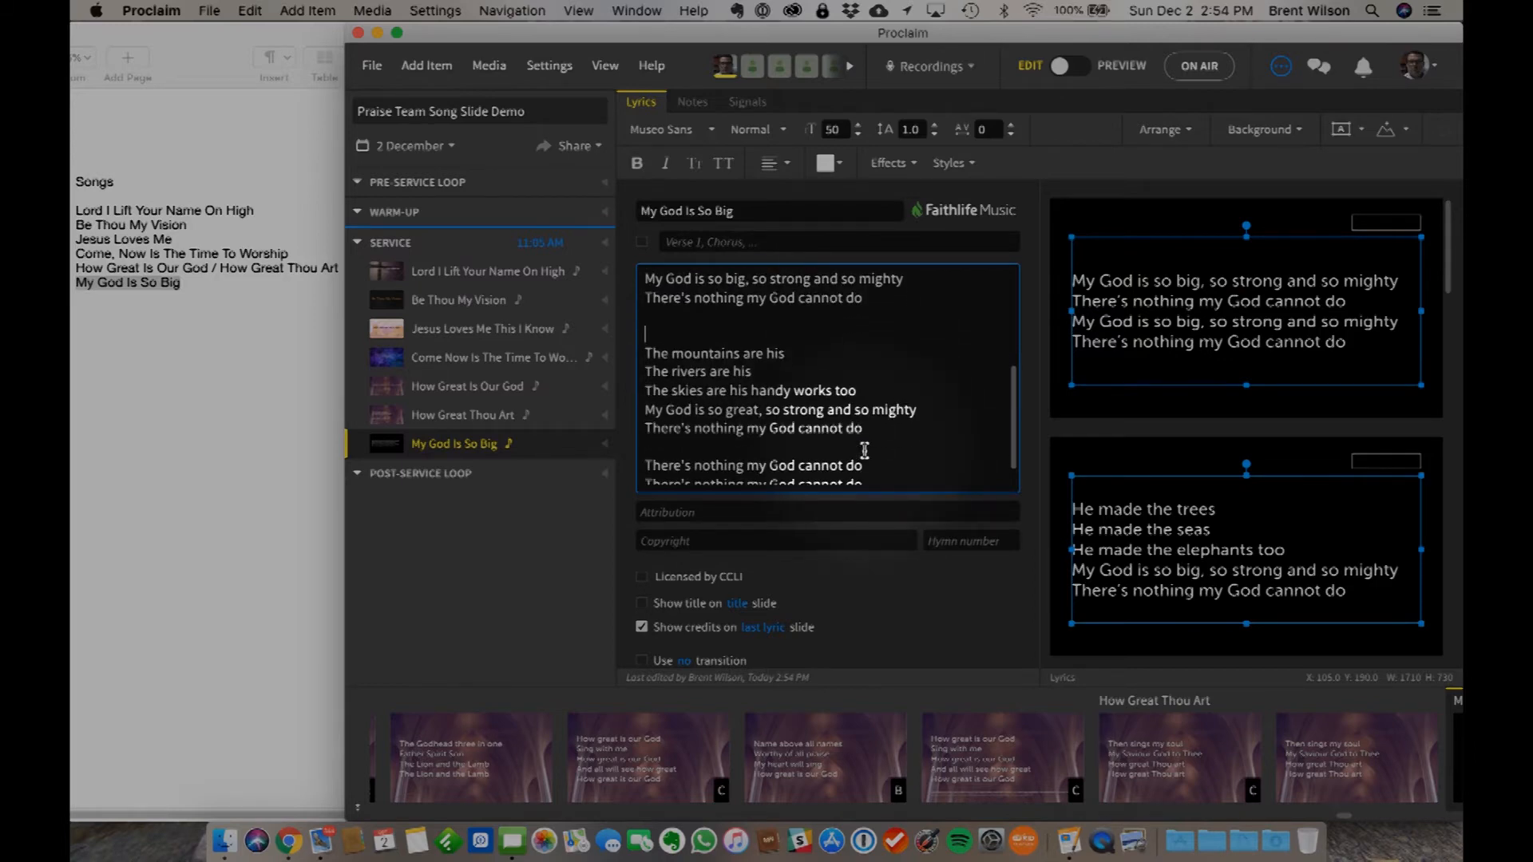
type("Verse")
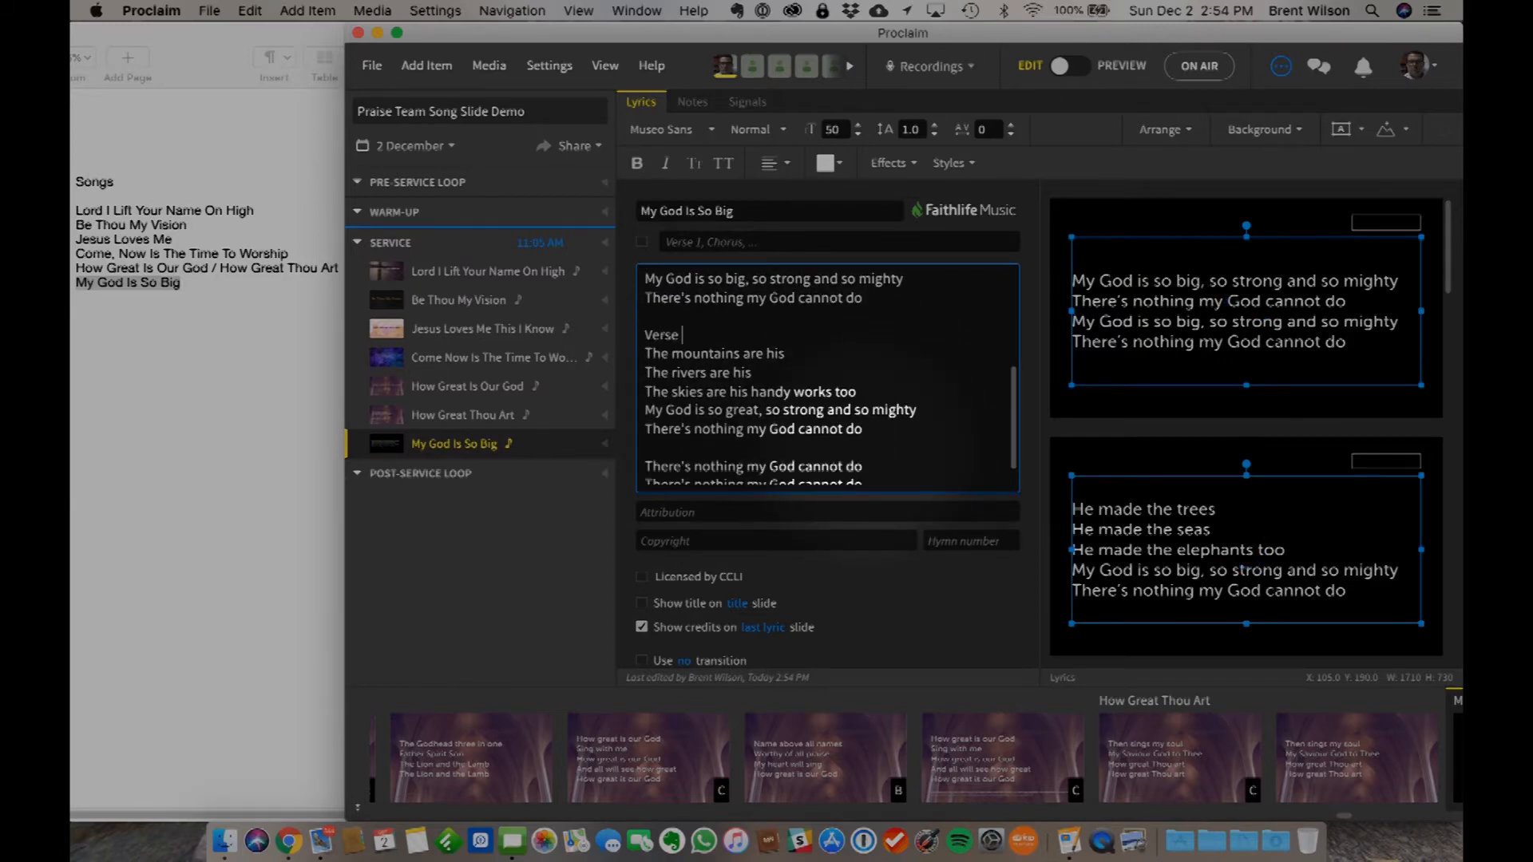
- Label the closing "There's nothing my God cannot do" stanza Ending and check the song's slides through to the last one
scroll(1117, 587, "down", 3)
scroll(846, 419, "down", 2)
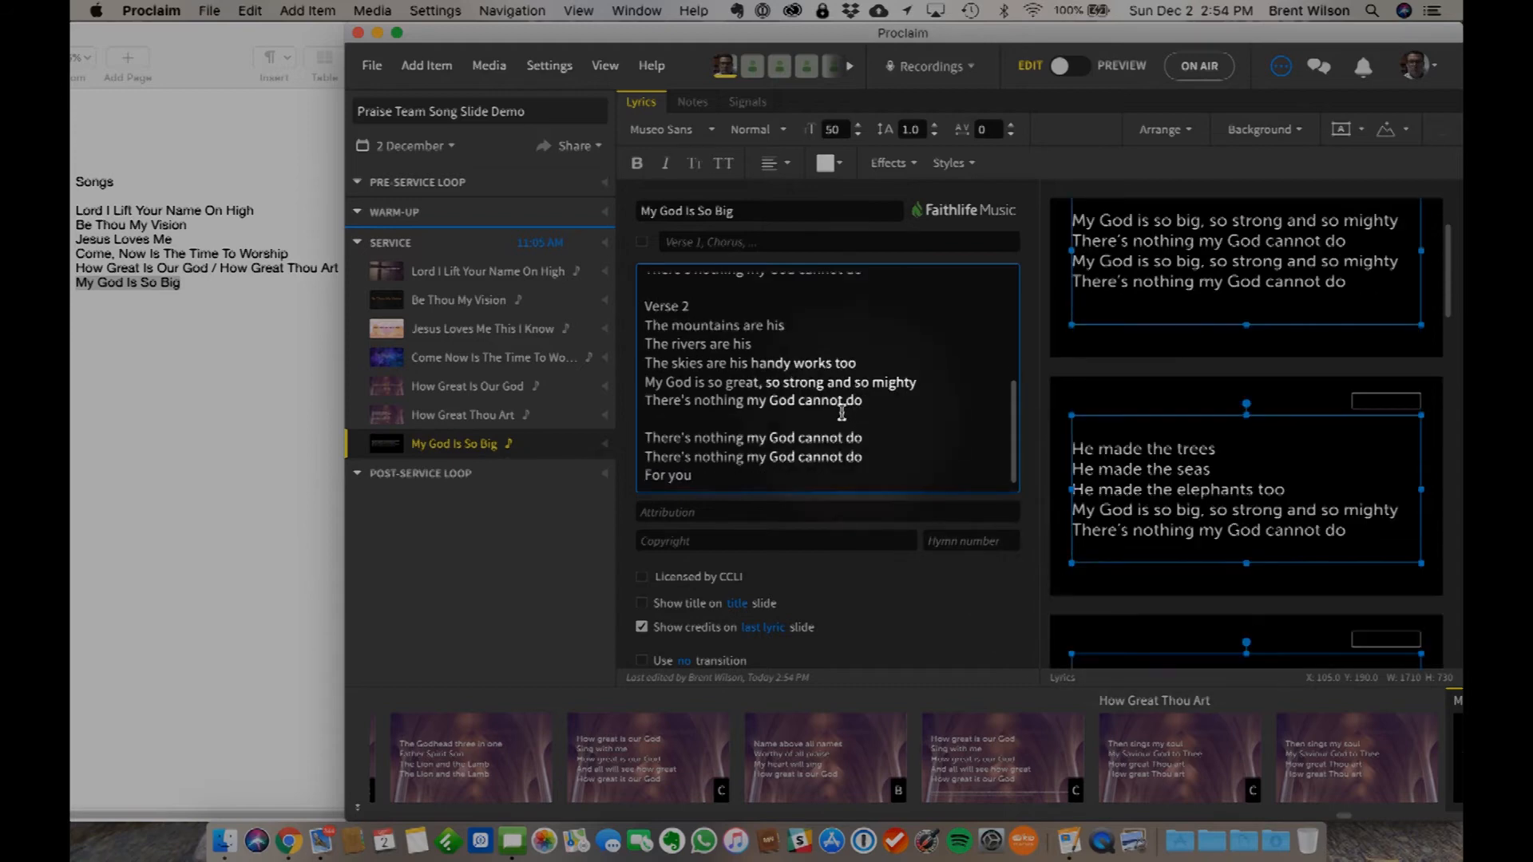
left_click(664, 418)
key("Return")
type("Ending")
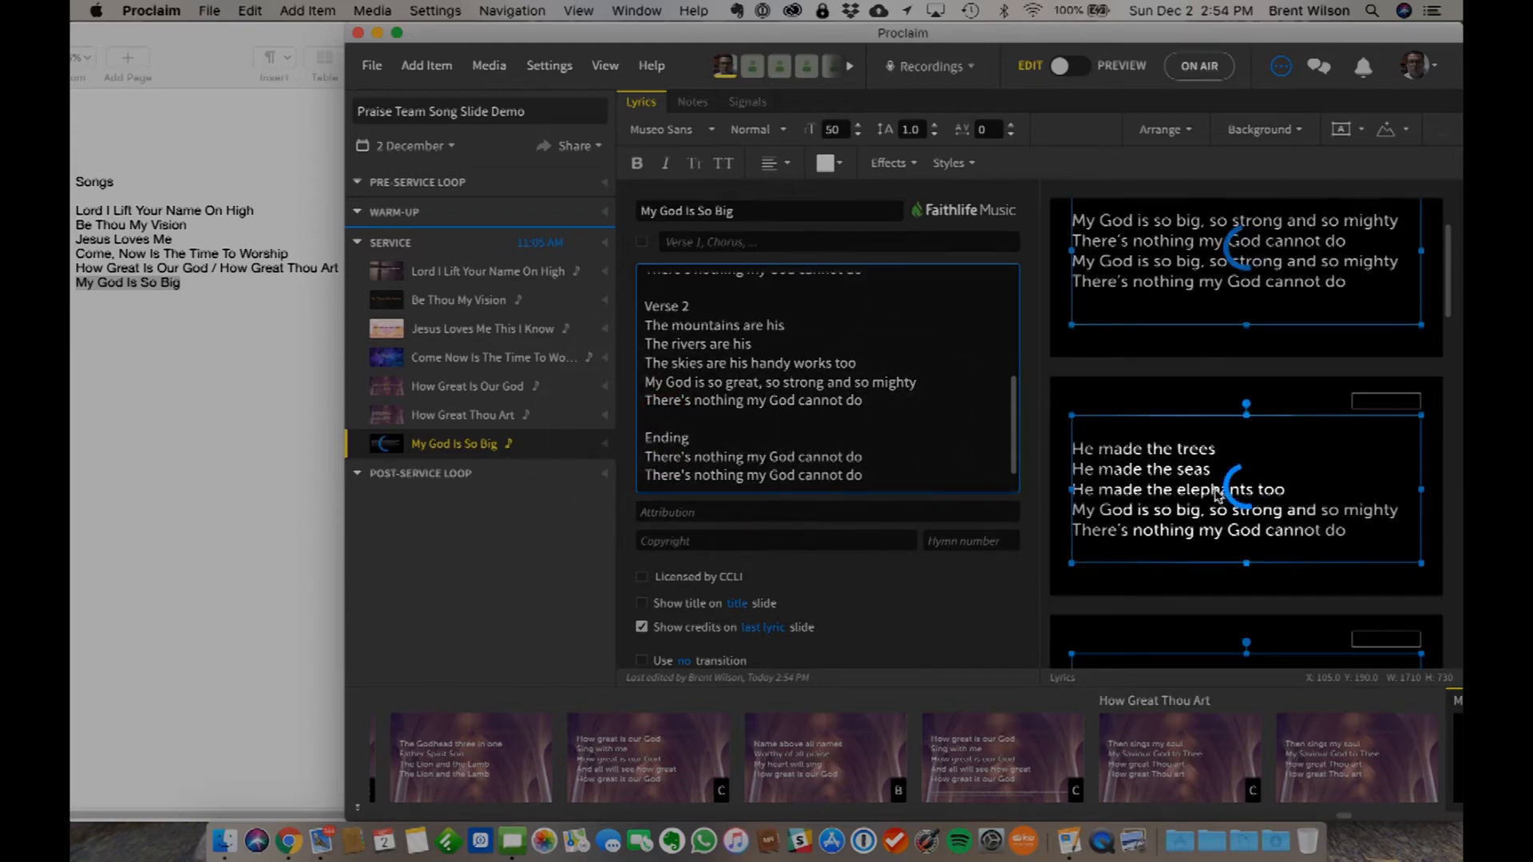
scroll(1161, 535, "down", 5)
scroll(1162, 537, "down", 10)
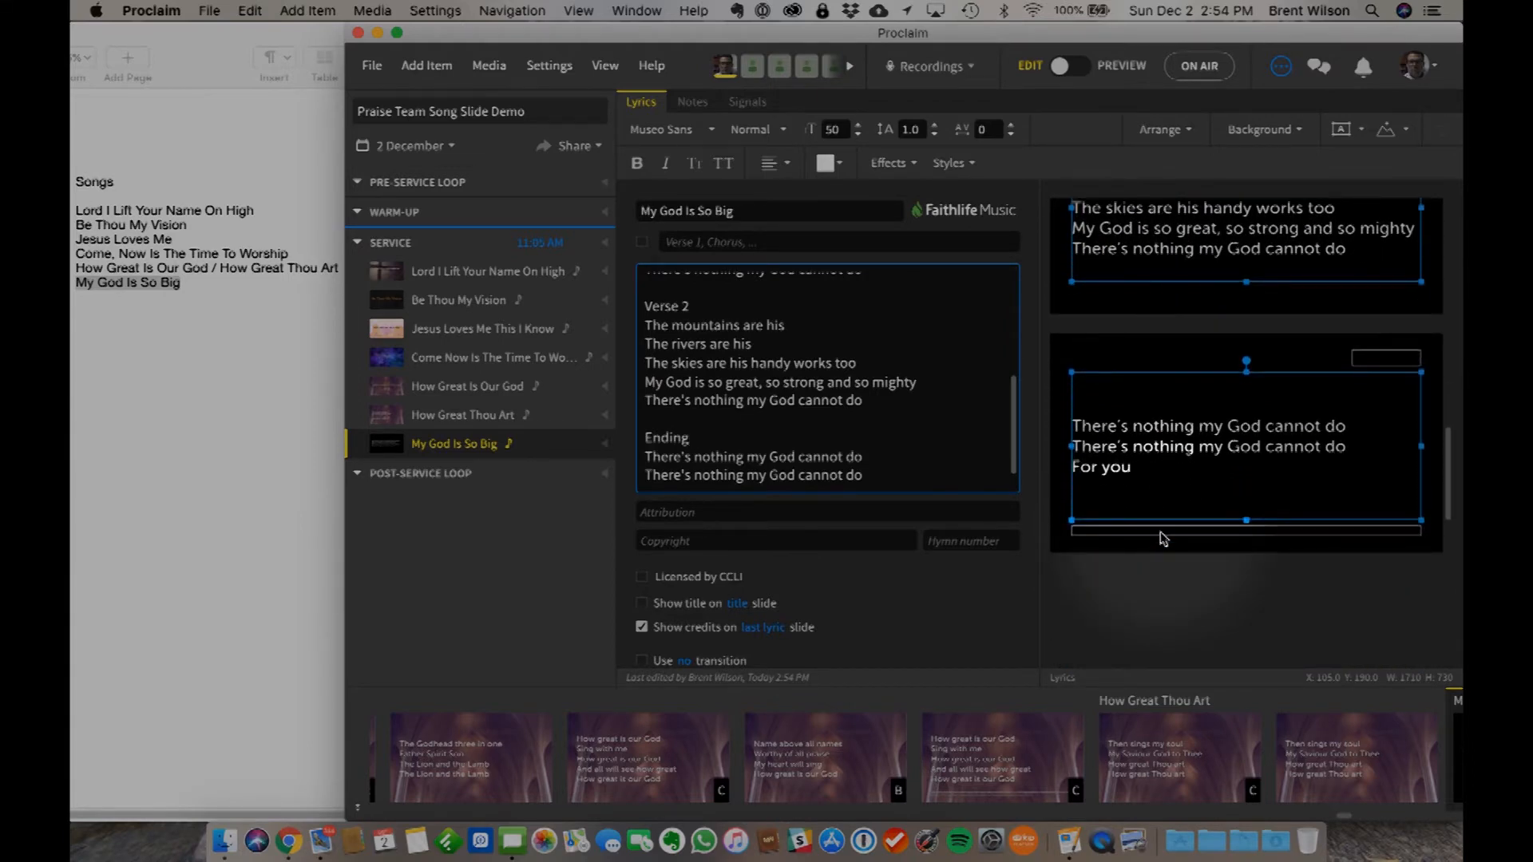
scroll(1161, 538, "down", 2)
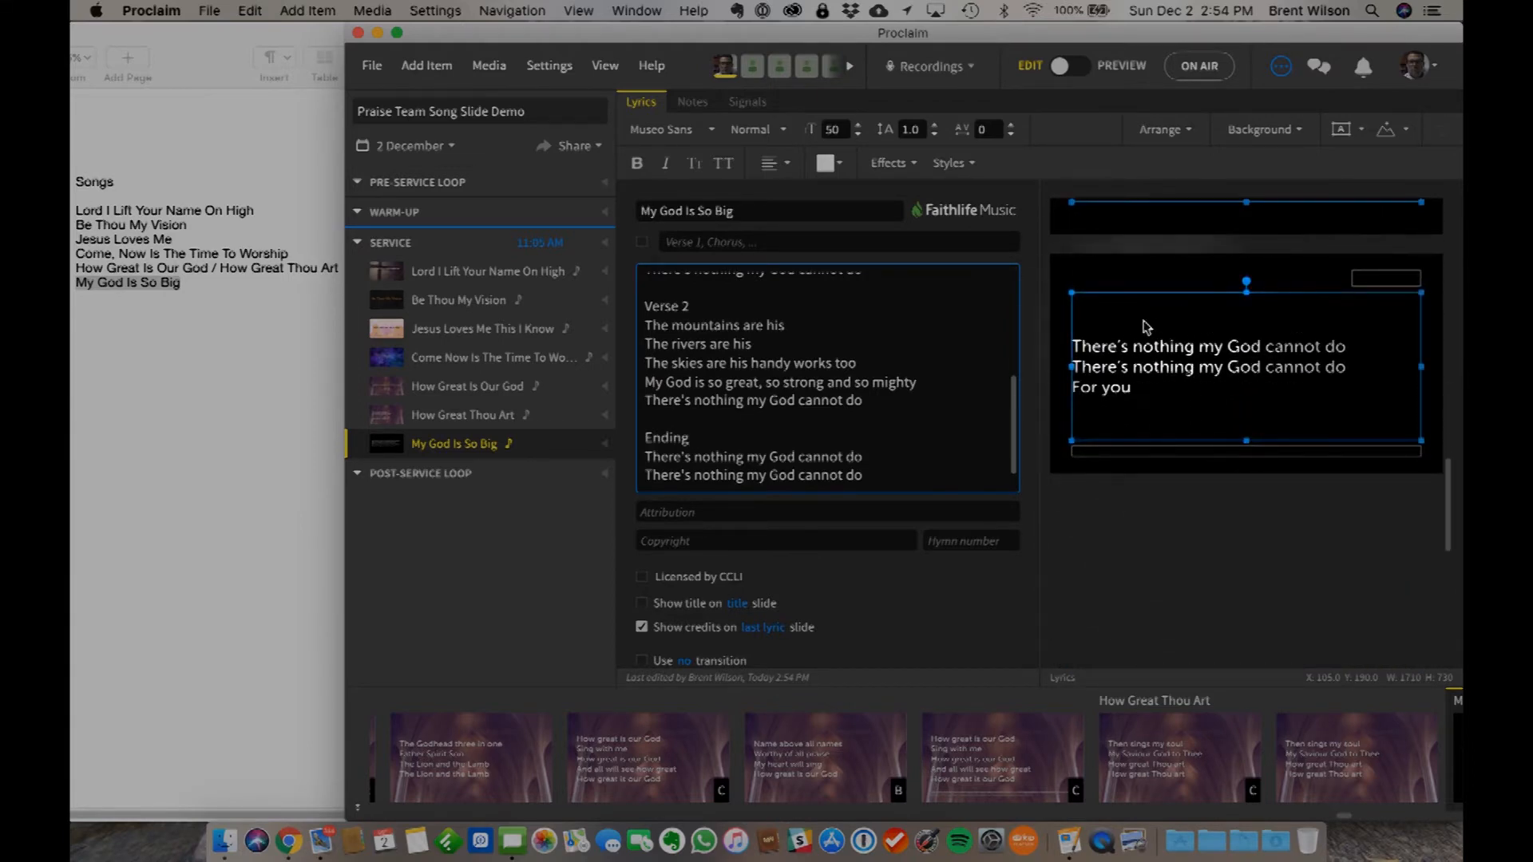
- Turn on a custom verse order for My God Is So Big: Chorus, Verse 1, Chorus, Verse 2, Chorus, Ending
scroll(889, 308, "up", 10)
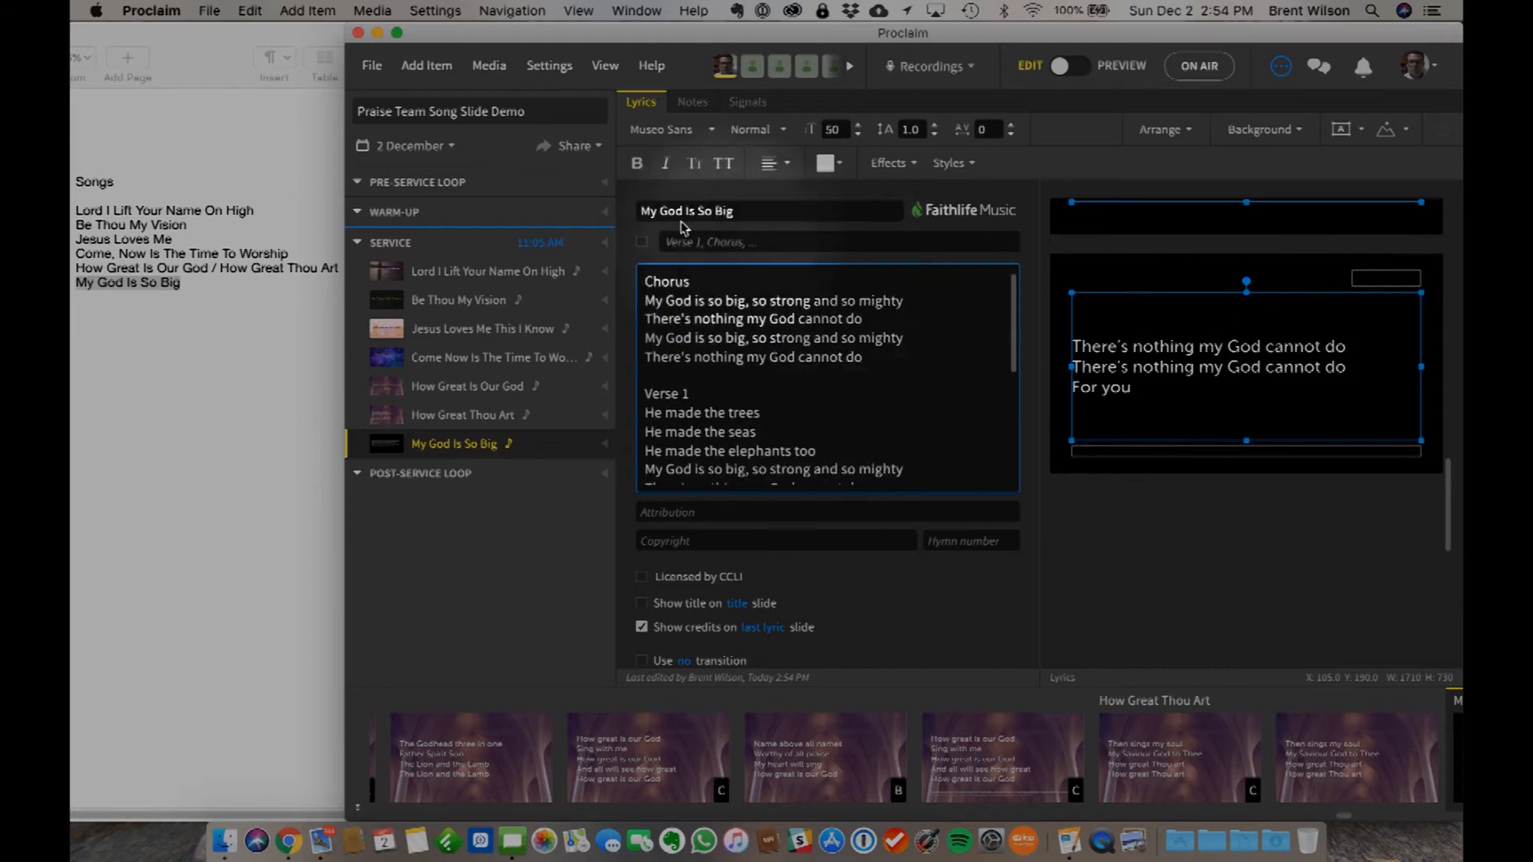
left_click(642, 243)
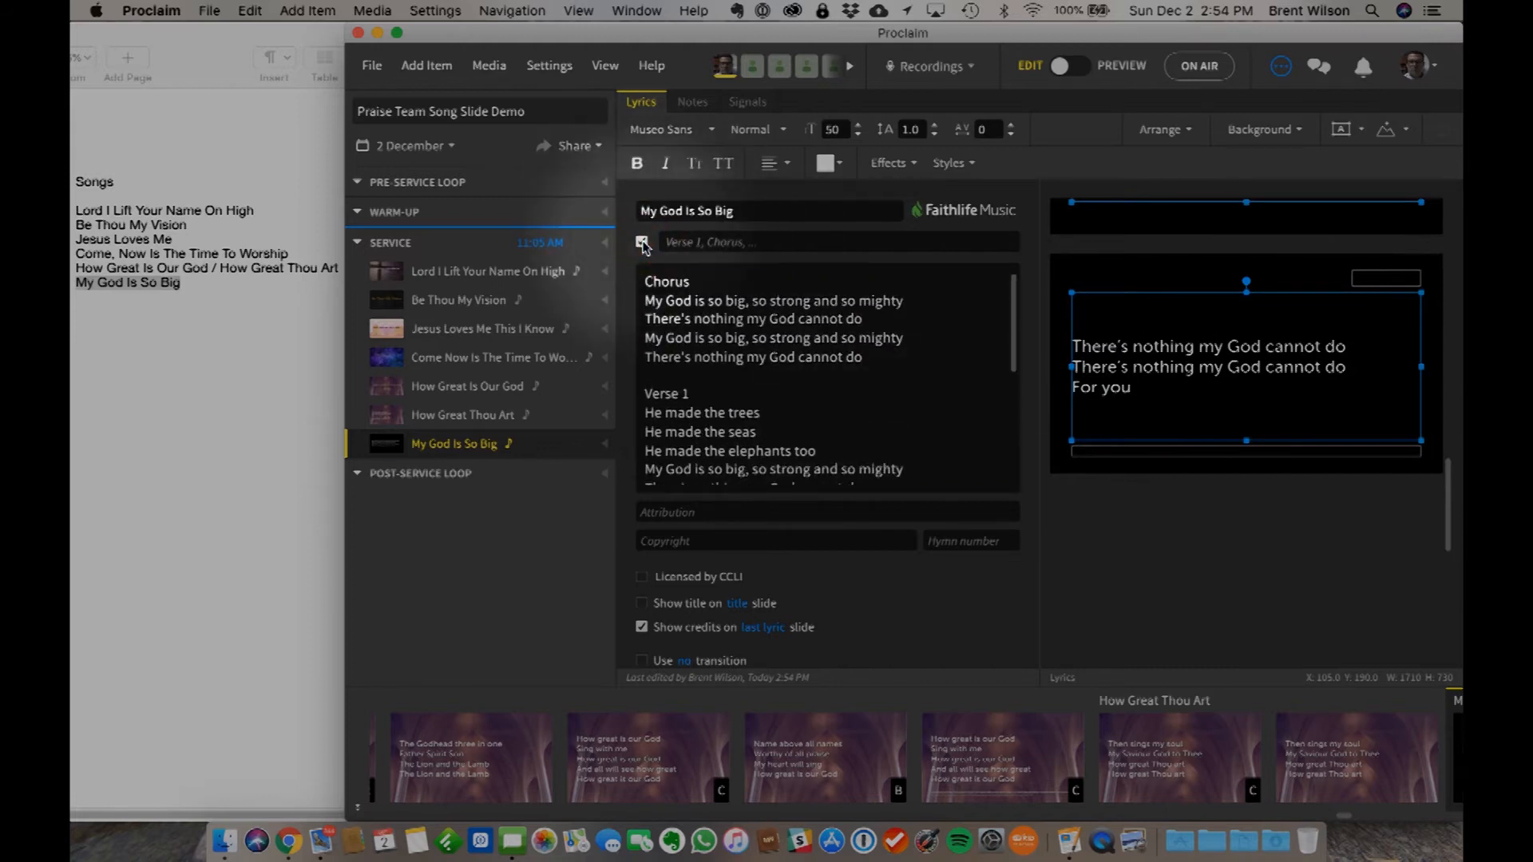
left_click(707, 244)
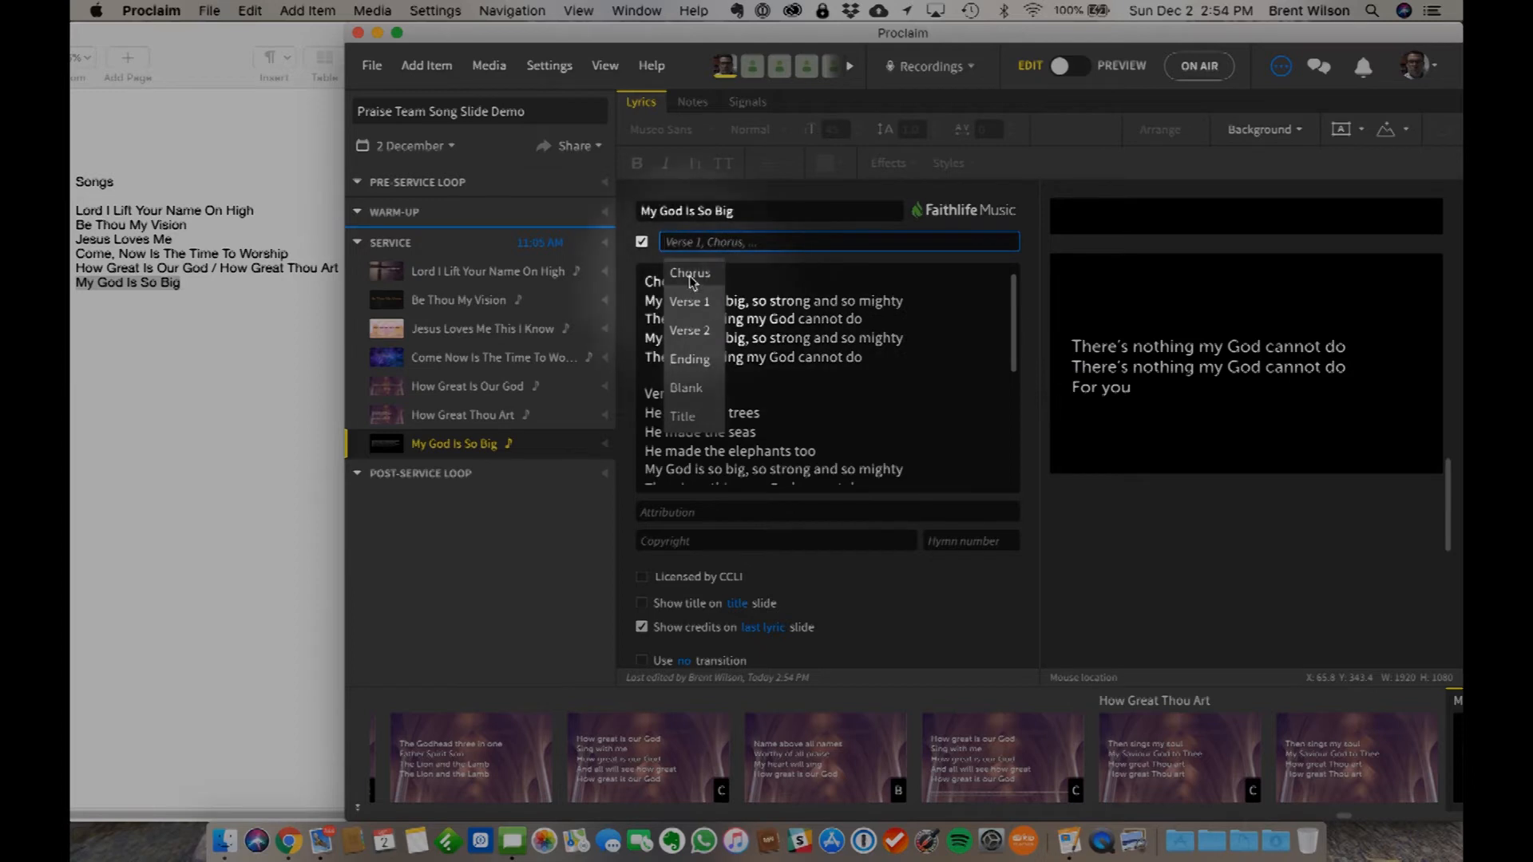
left_click(690, 274)
left_click(731, 301)
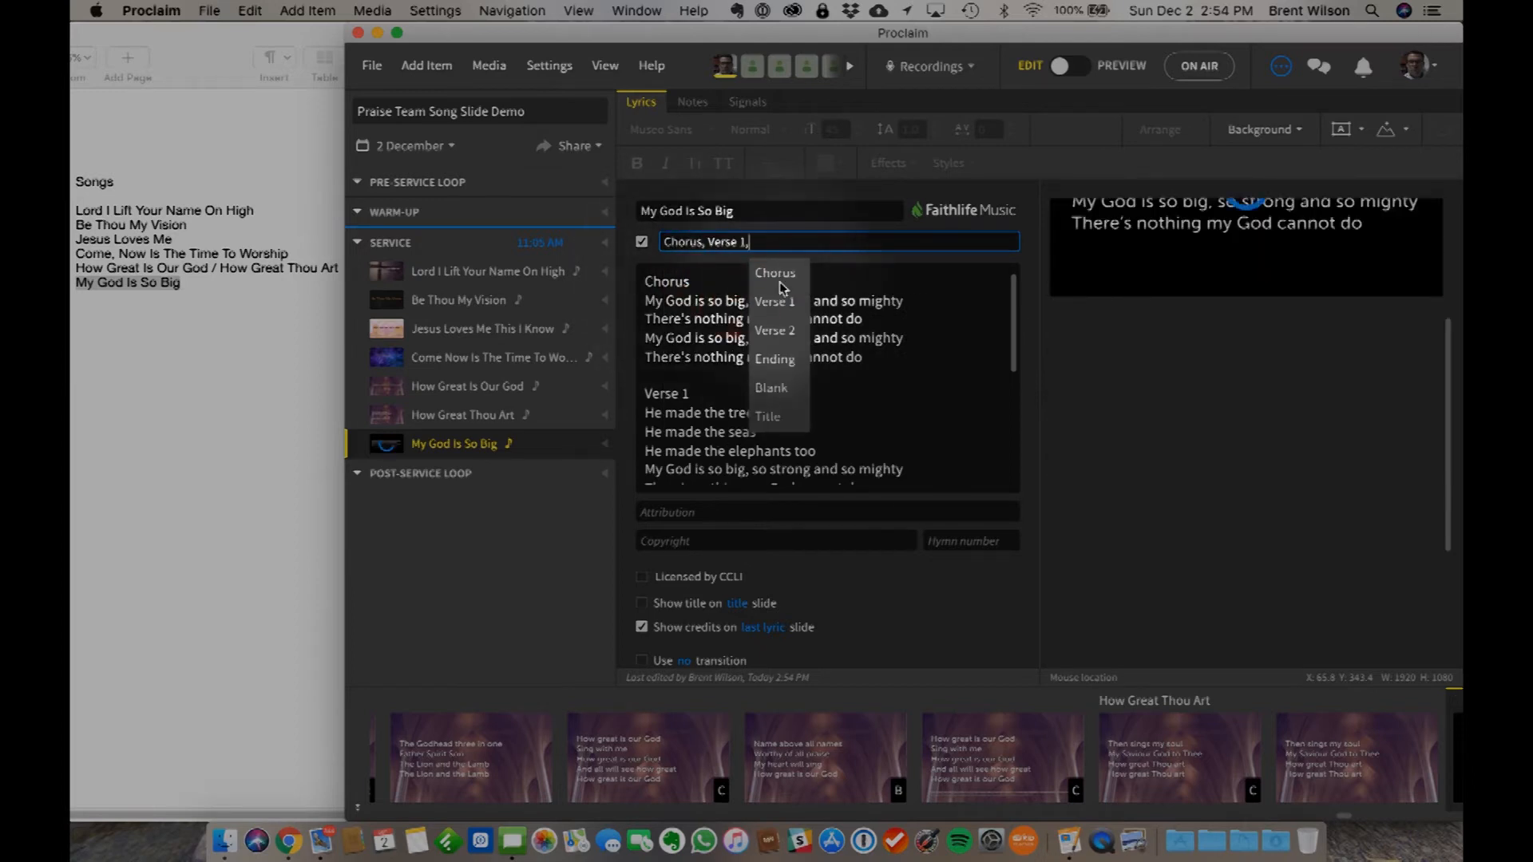
left_click(778, 272)
left_click(778, 273)
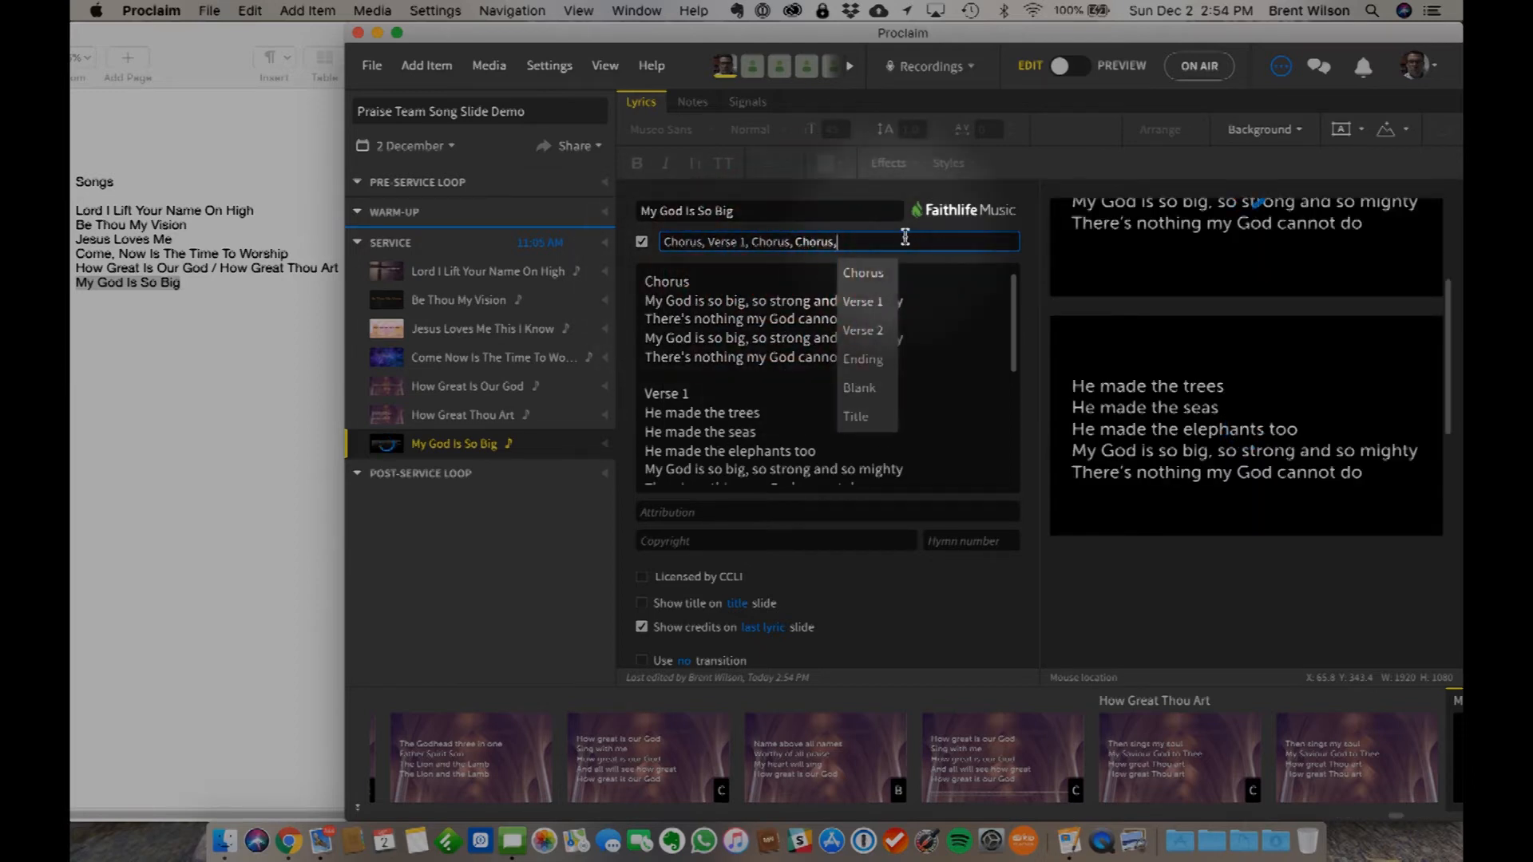
key("BackSpace")
key("BackSpace")
key("BackSpace")
key("BackSpace")
key("BackSpace")
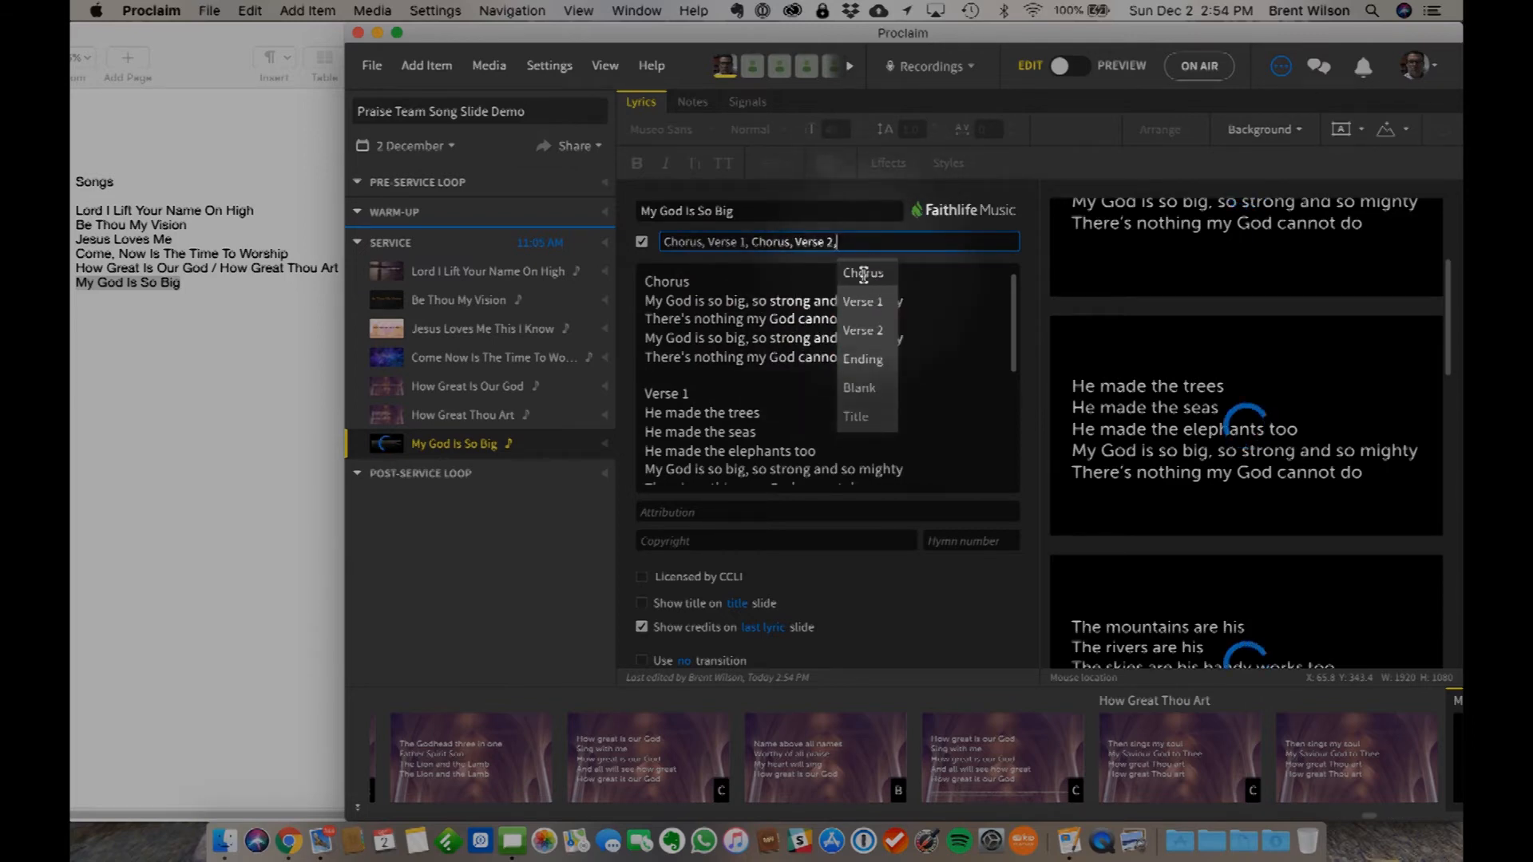
left_click(862, 273)
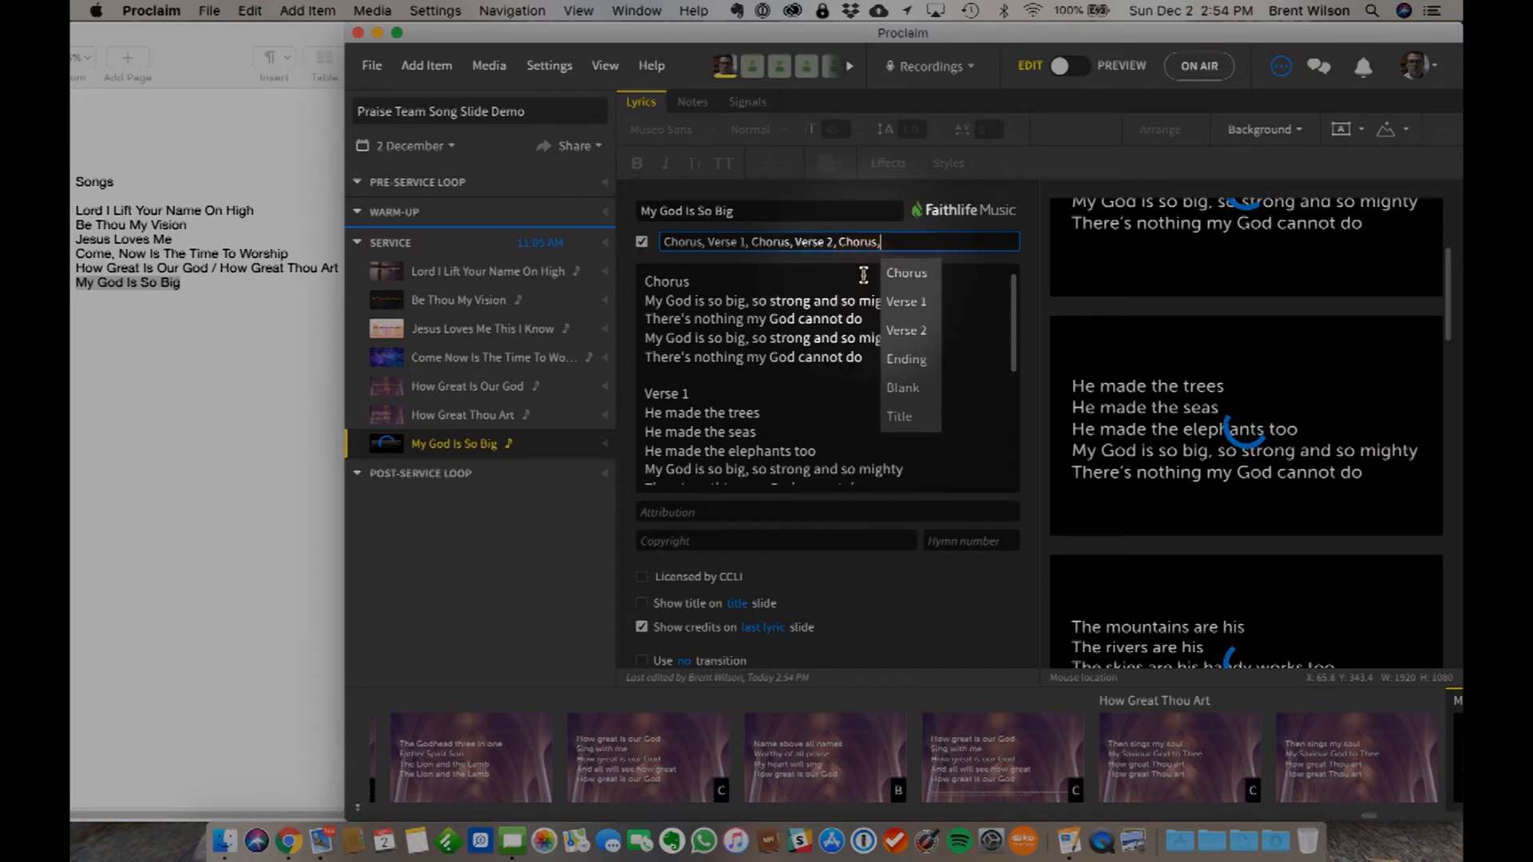
left_click(905, 359)
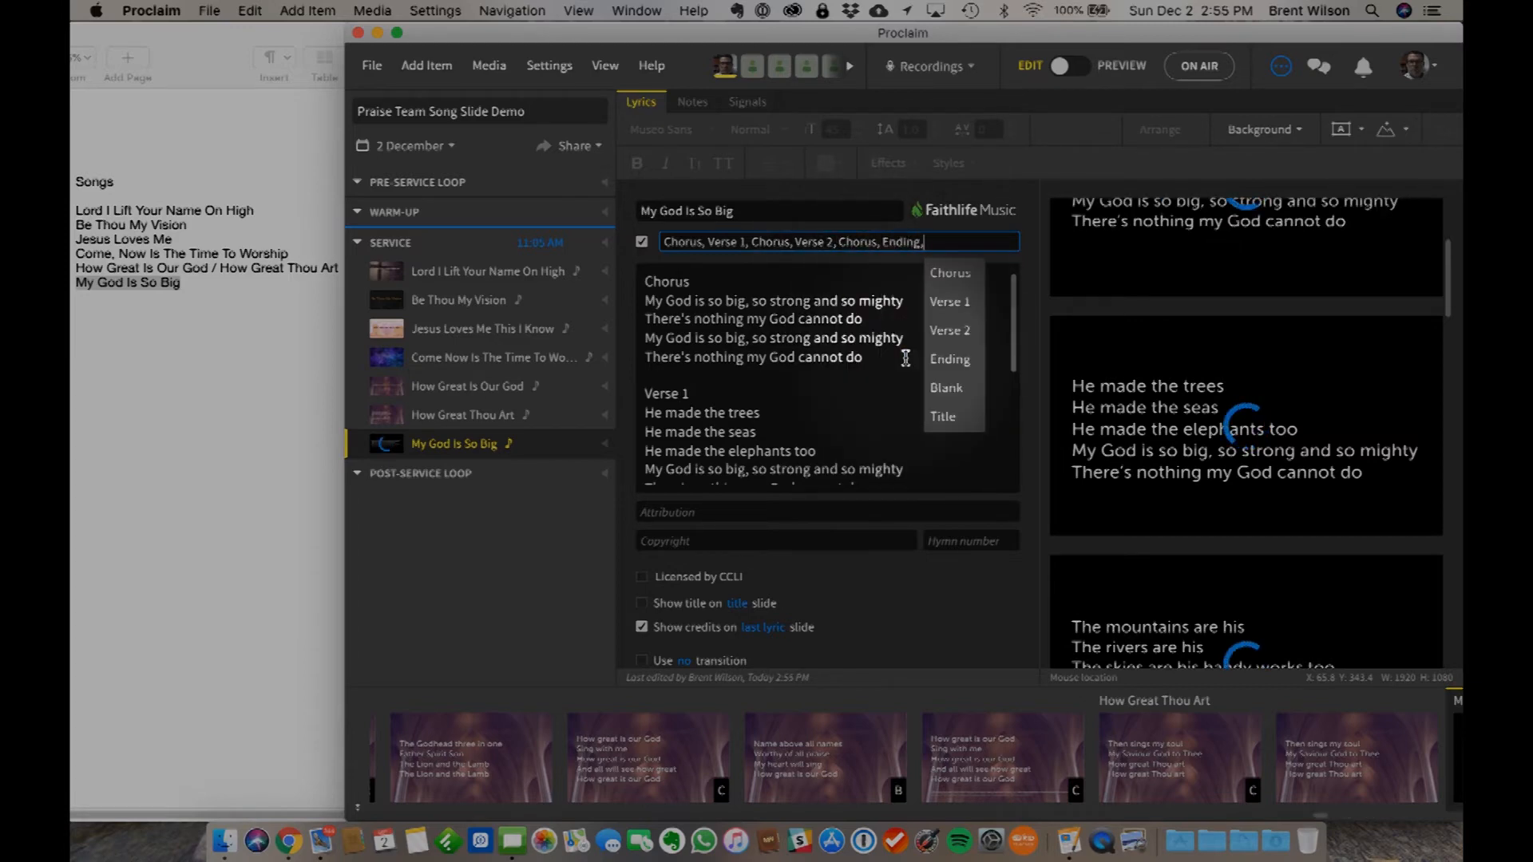
left_click(932, 606)
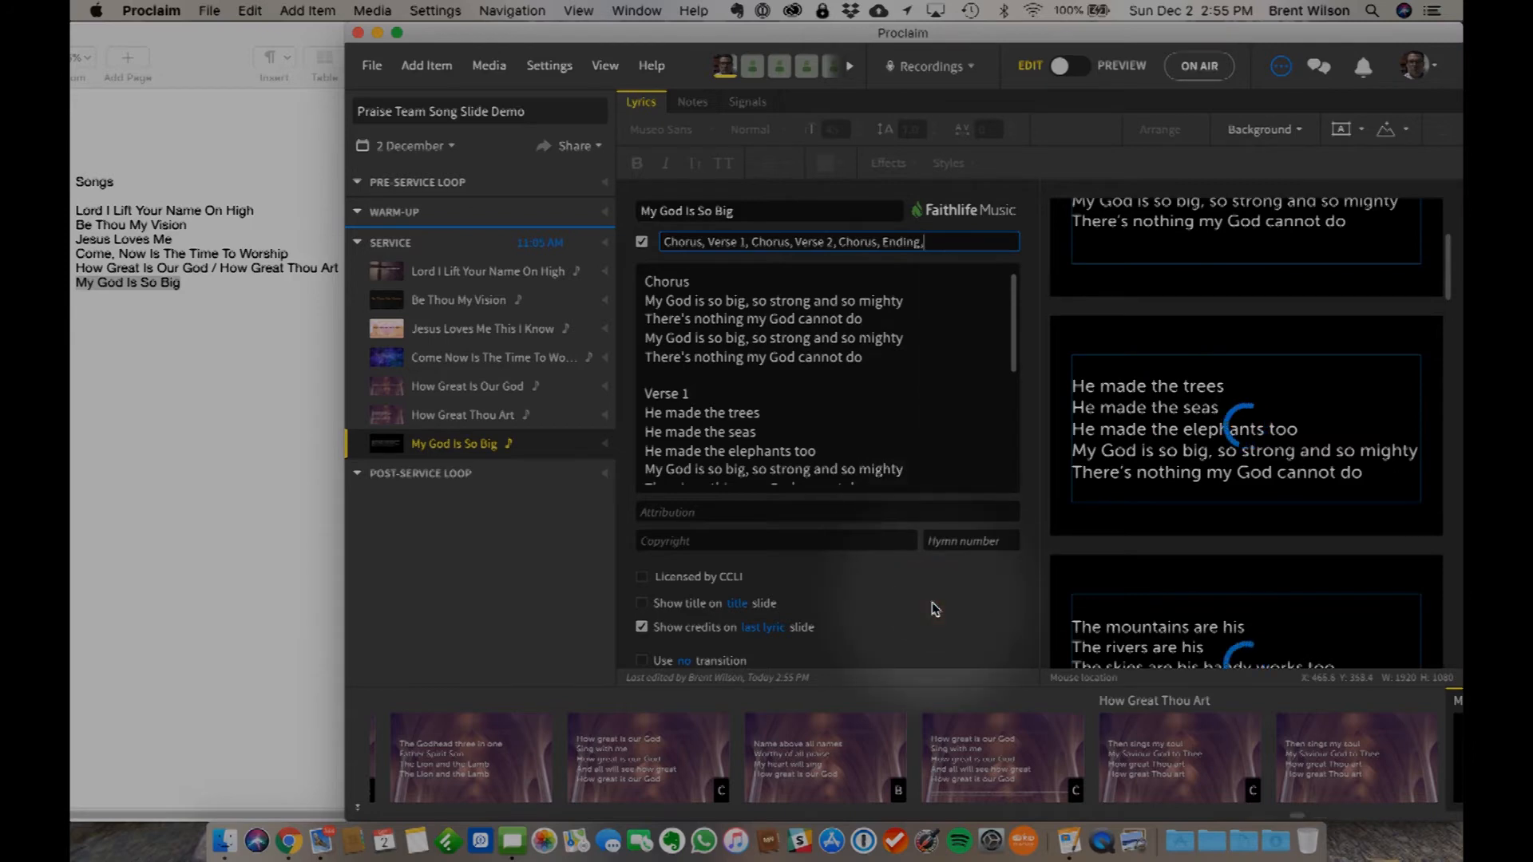
- Show the song title on a title slide and check the lyrics down to the Ending stanza
left_click(642, 605)
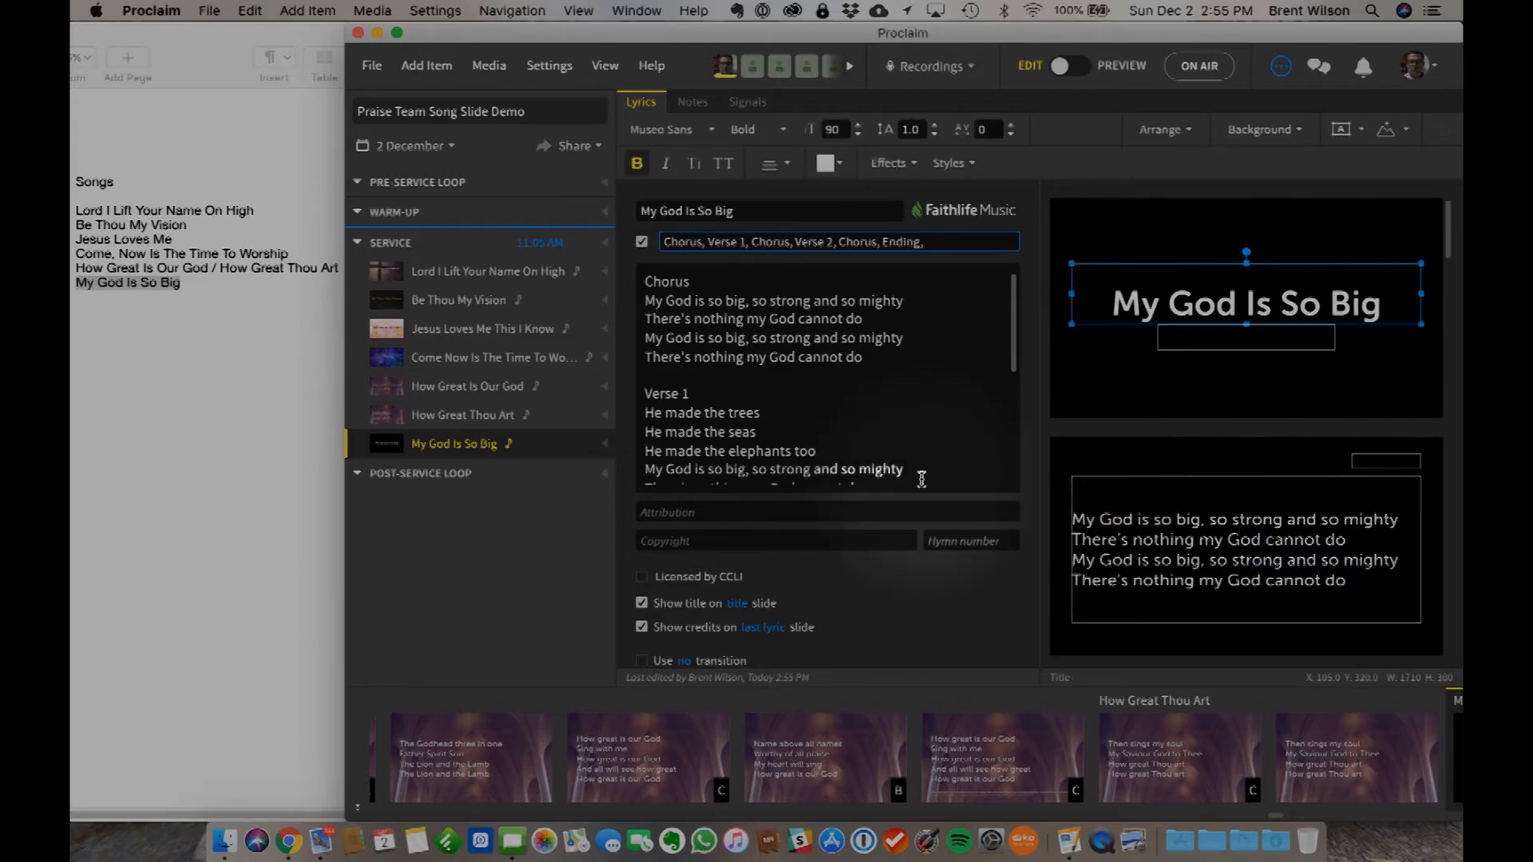
scroll(918, 477, "down", 10)
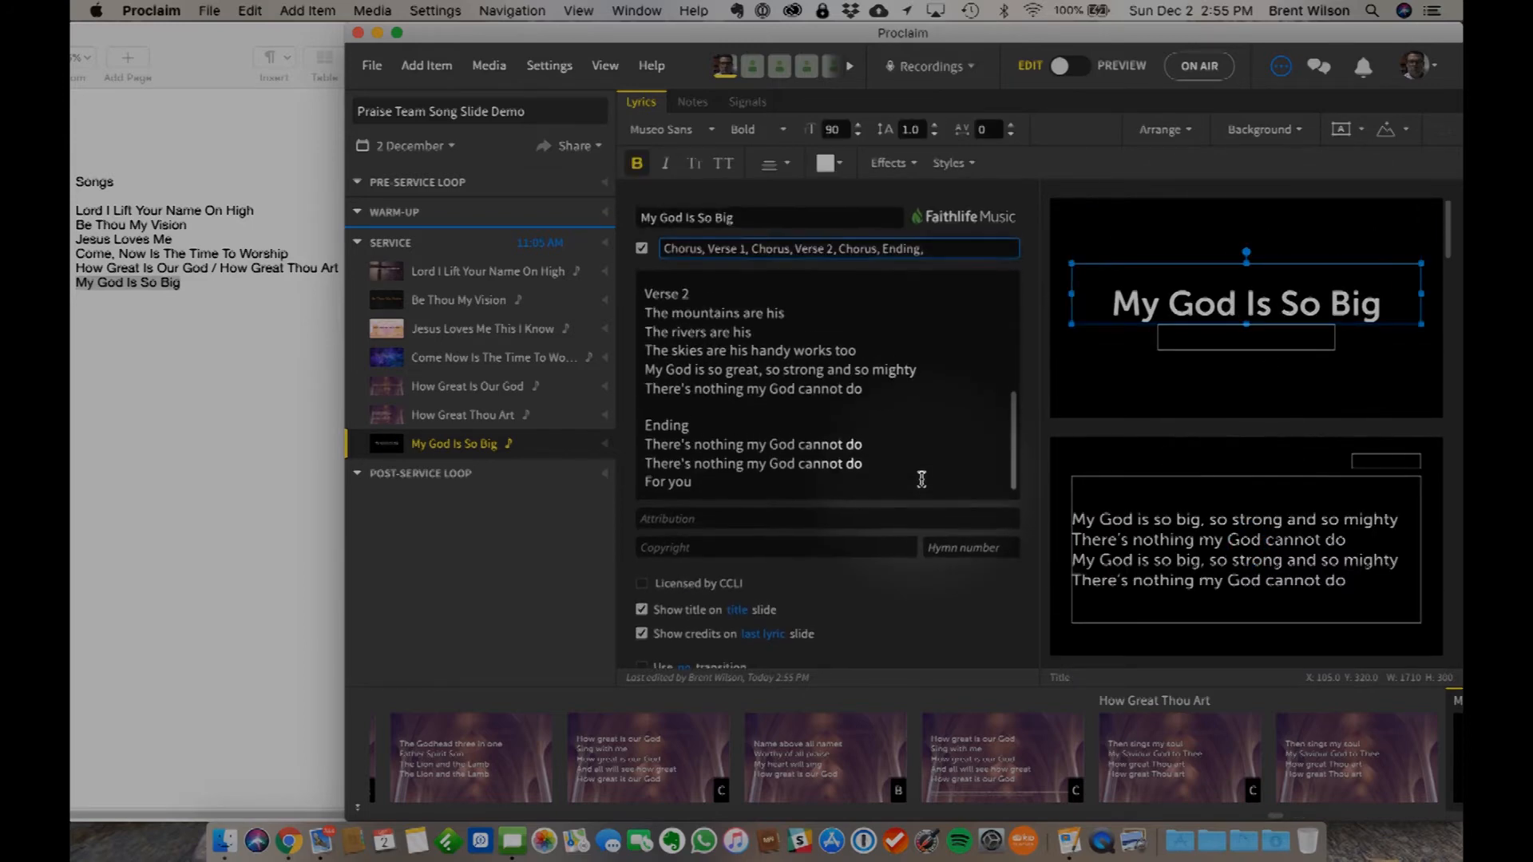
scroll(1273, 488, "down", 2)
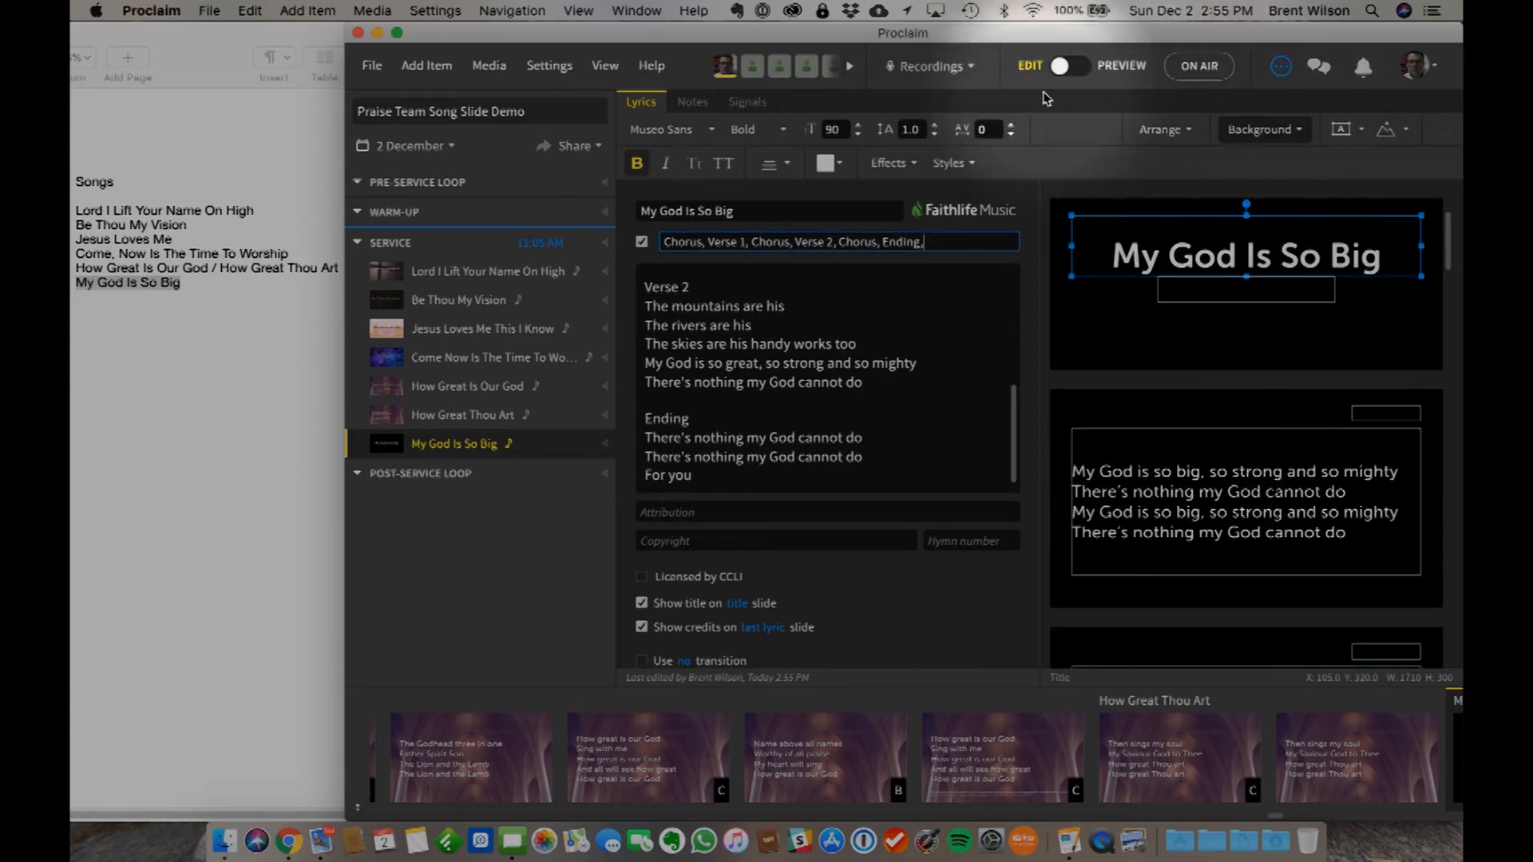
- Open the background media library for the song and search the video backgrounds for strength
left_click(1280, 130)
left_click(1064, 164)
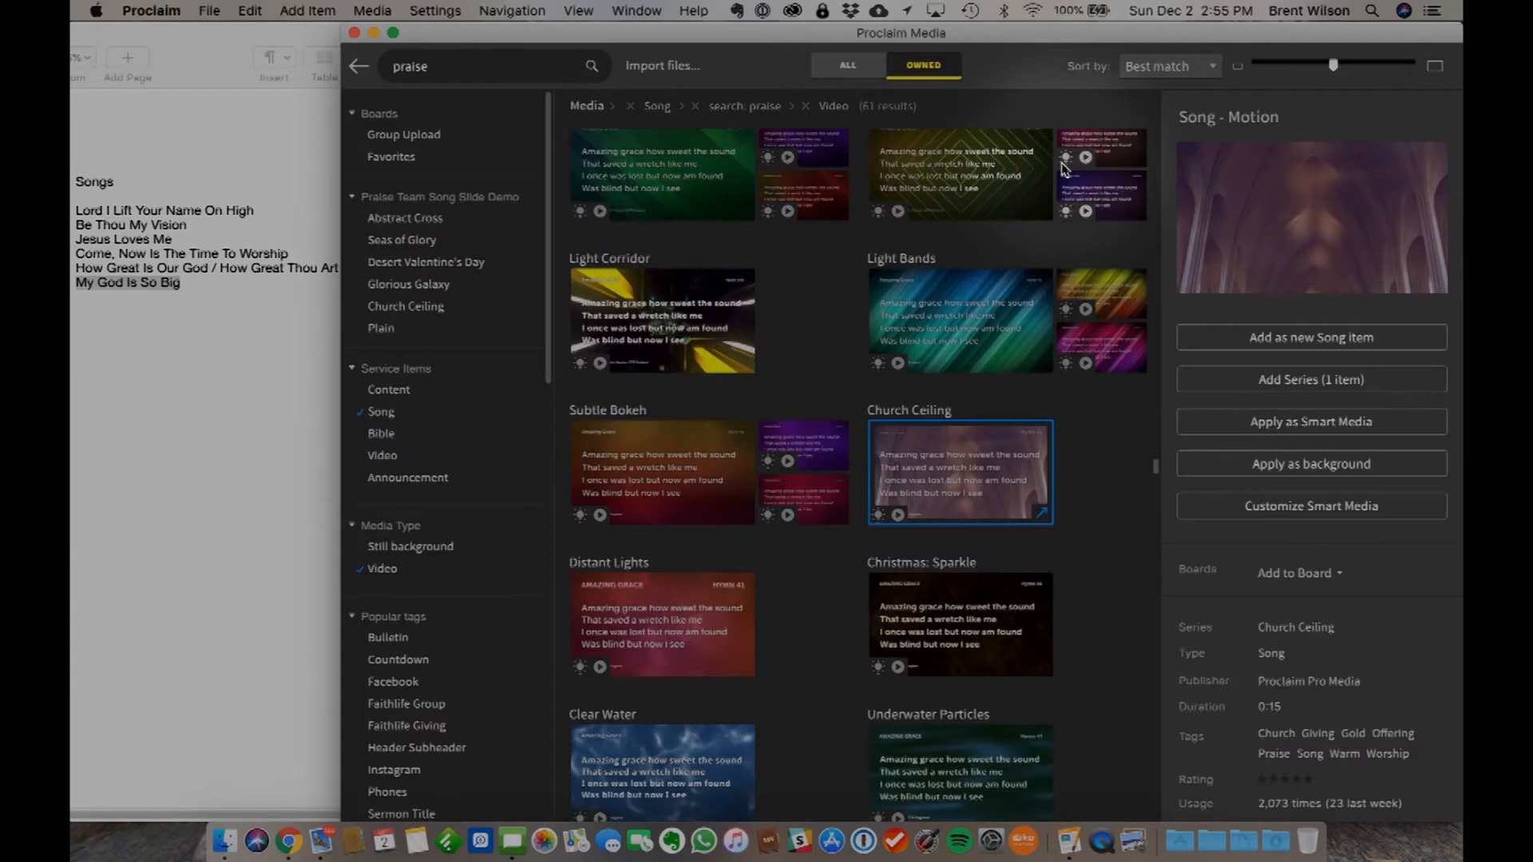
left_click(473, 66)
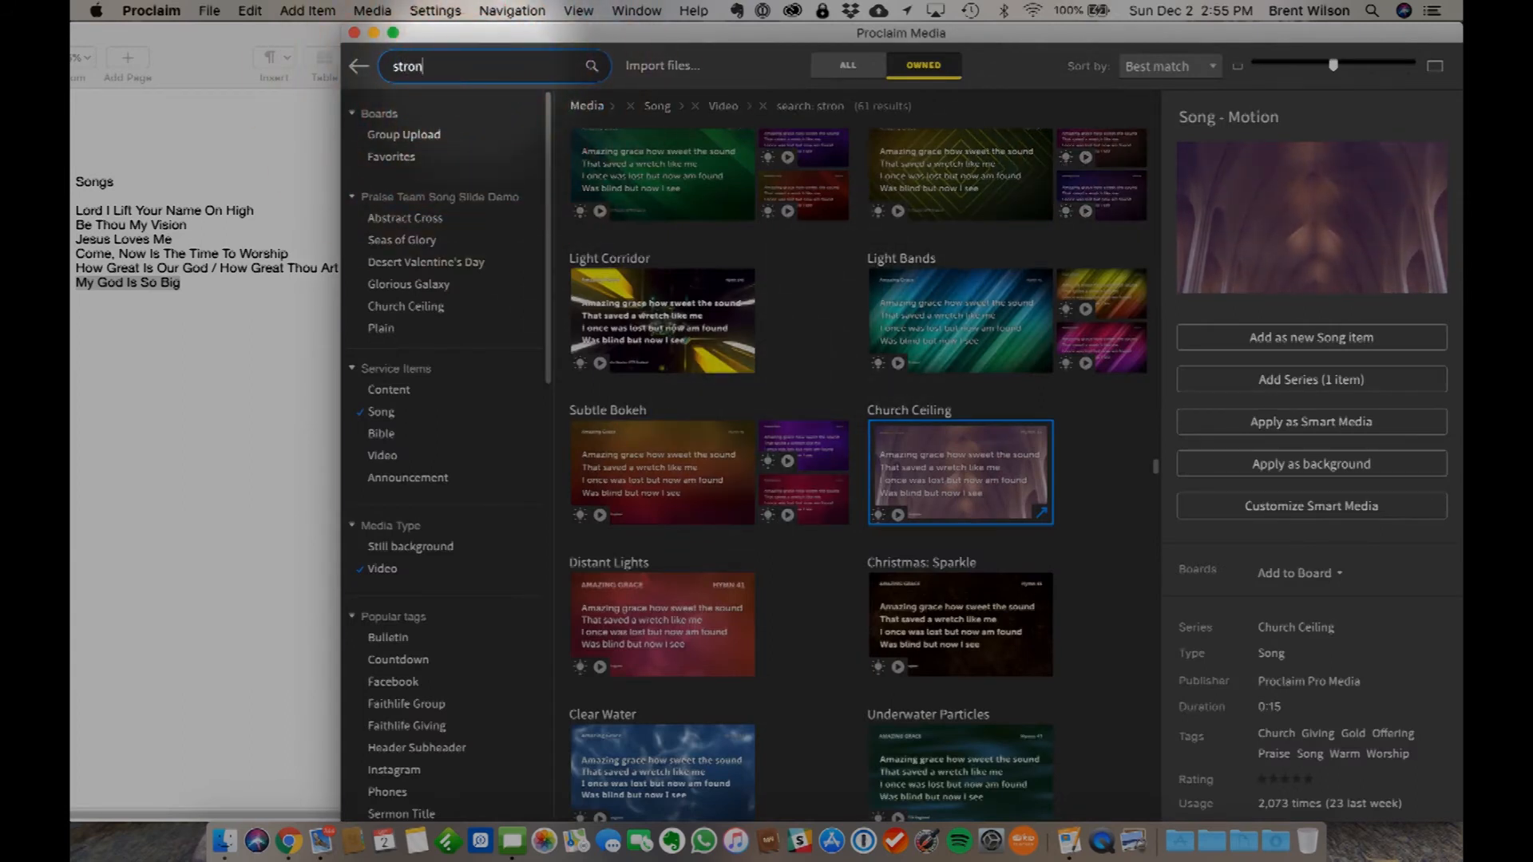
type("strength")
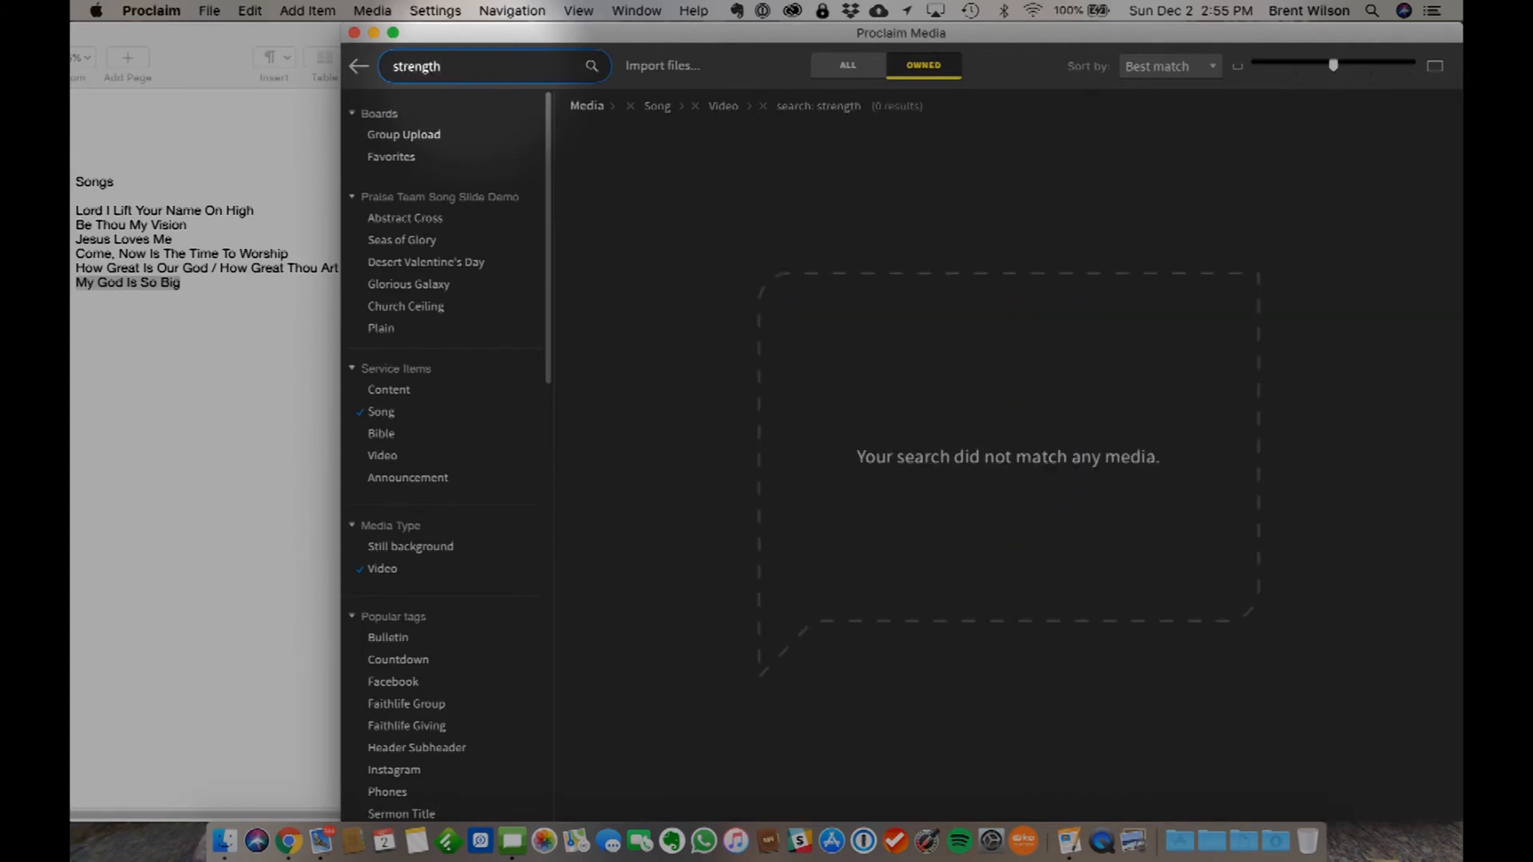
- Remove the Video filter, search the song media for power, and look through the matching designs
key("BackSpace")
key("BackSpace")
key("BackSpace")
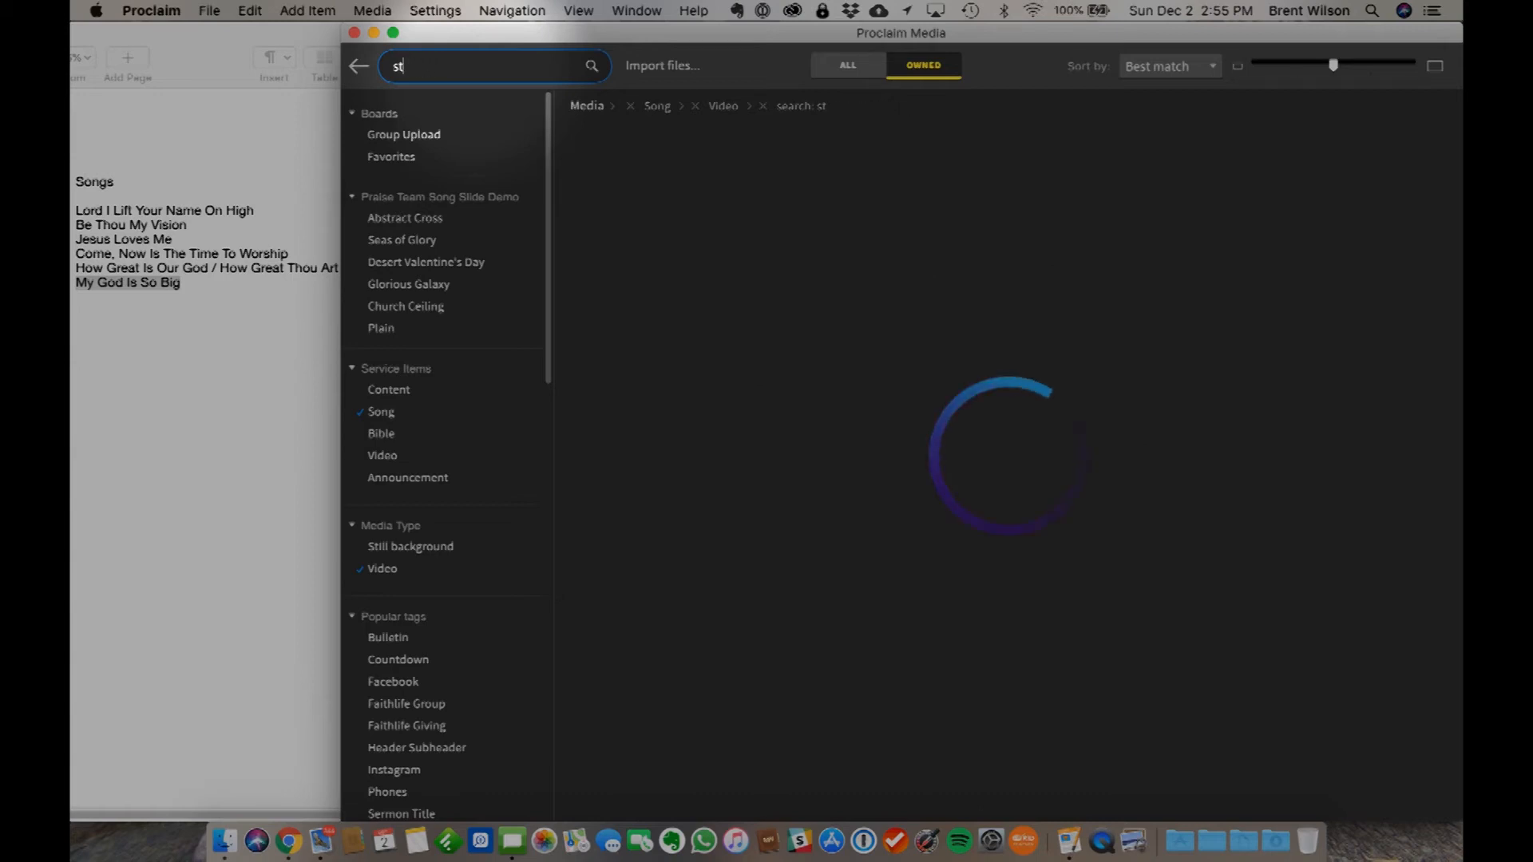
type("po")
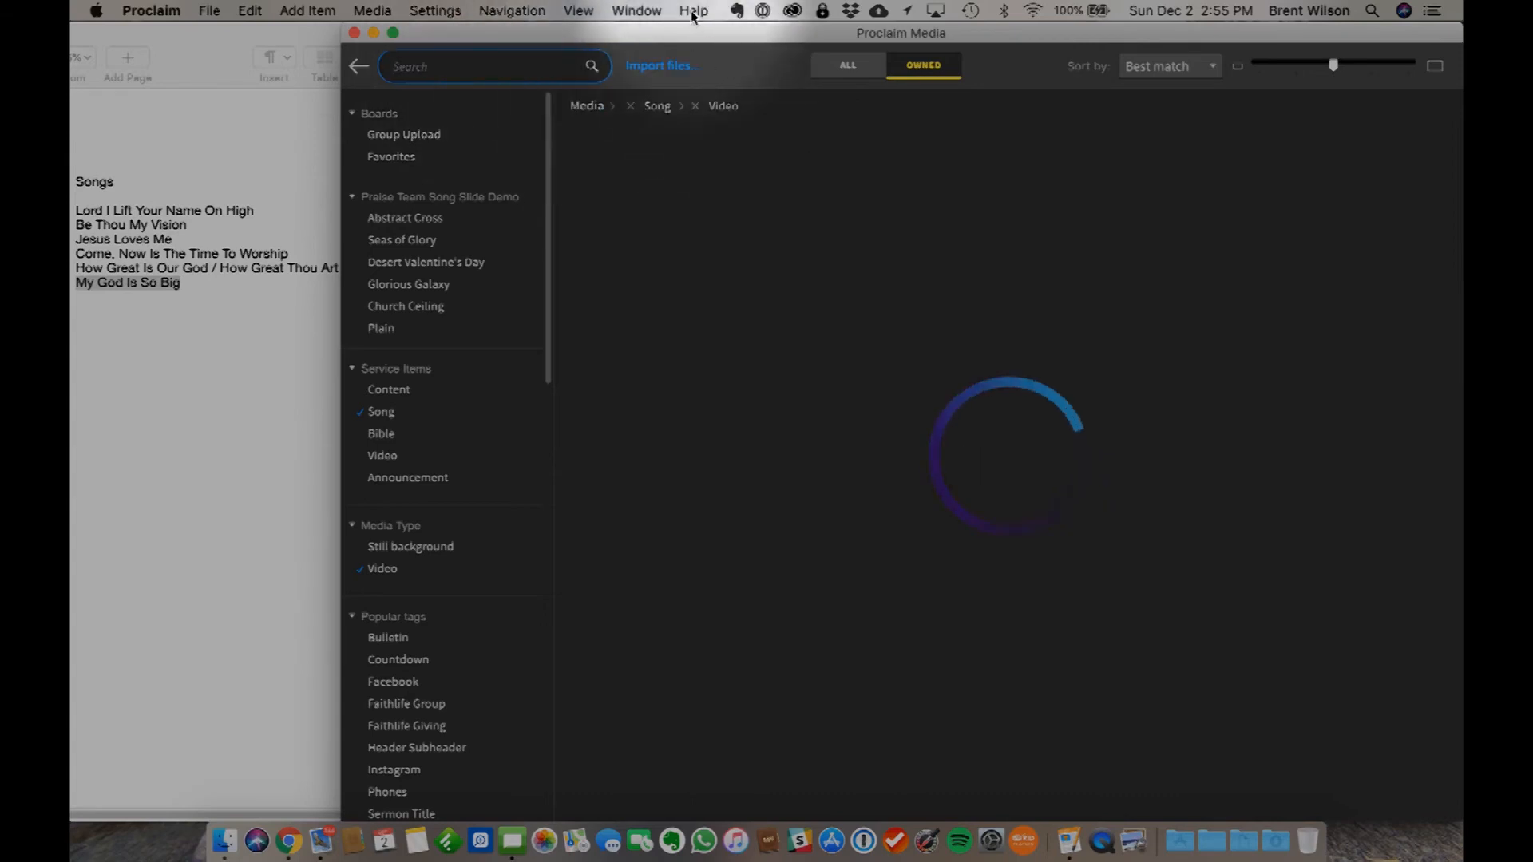
left_click(696, 106)
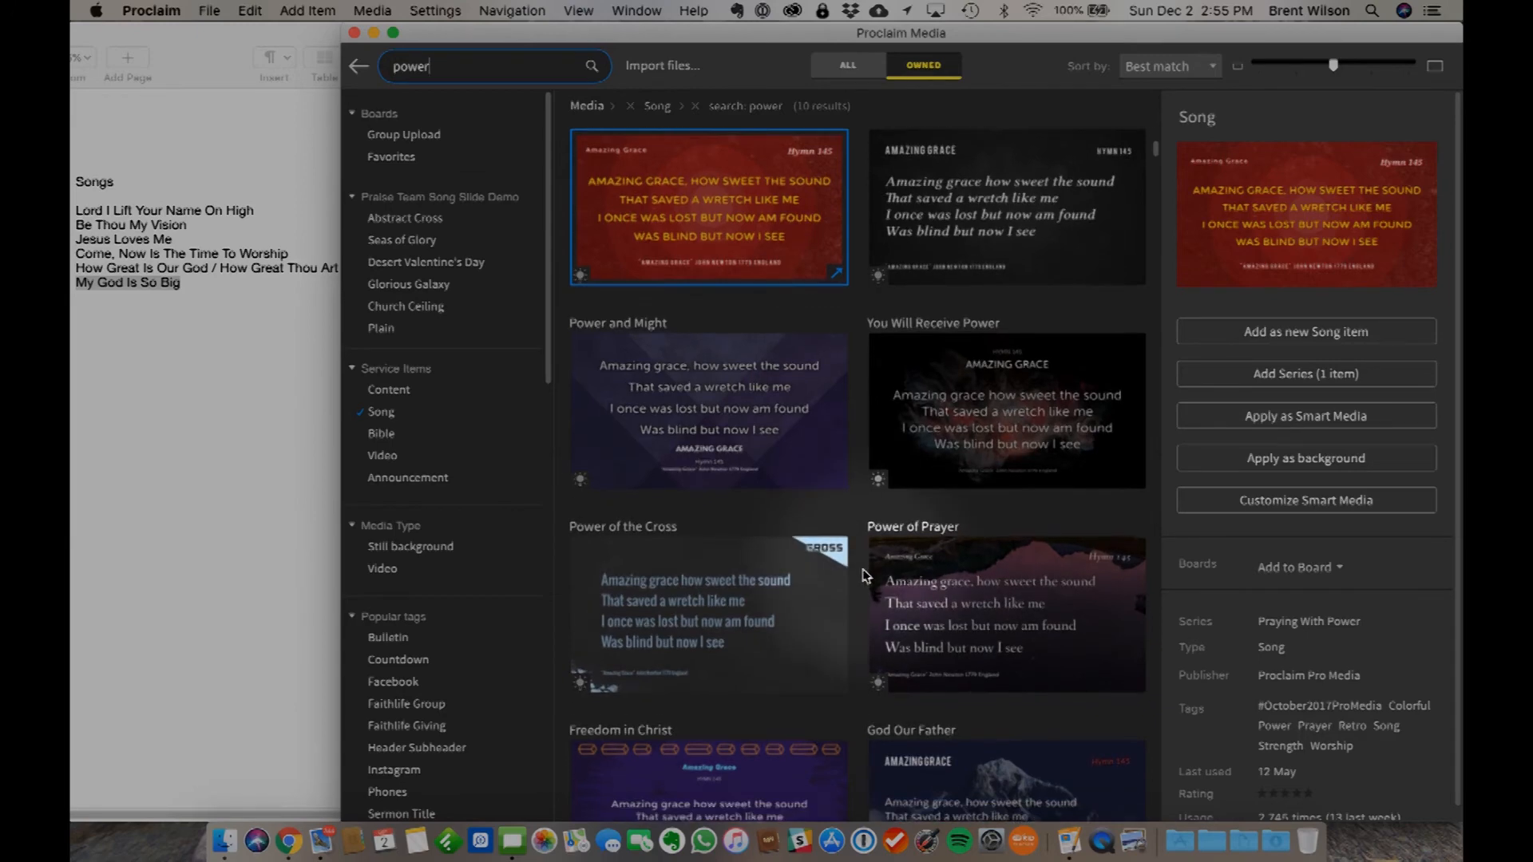
scroll(862, 574, "down", 5)
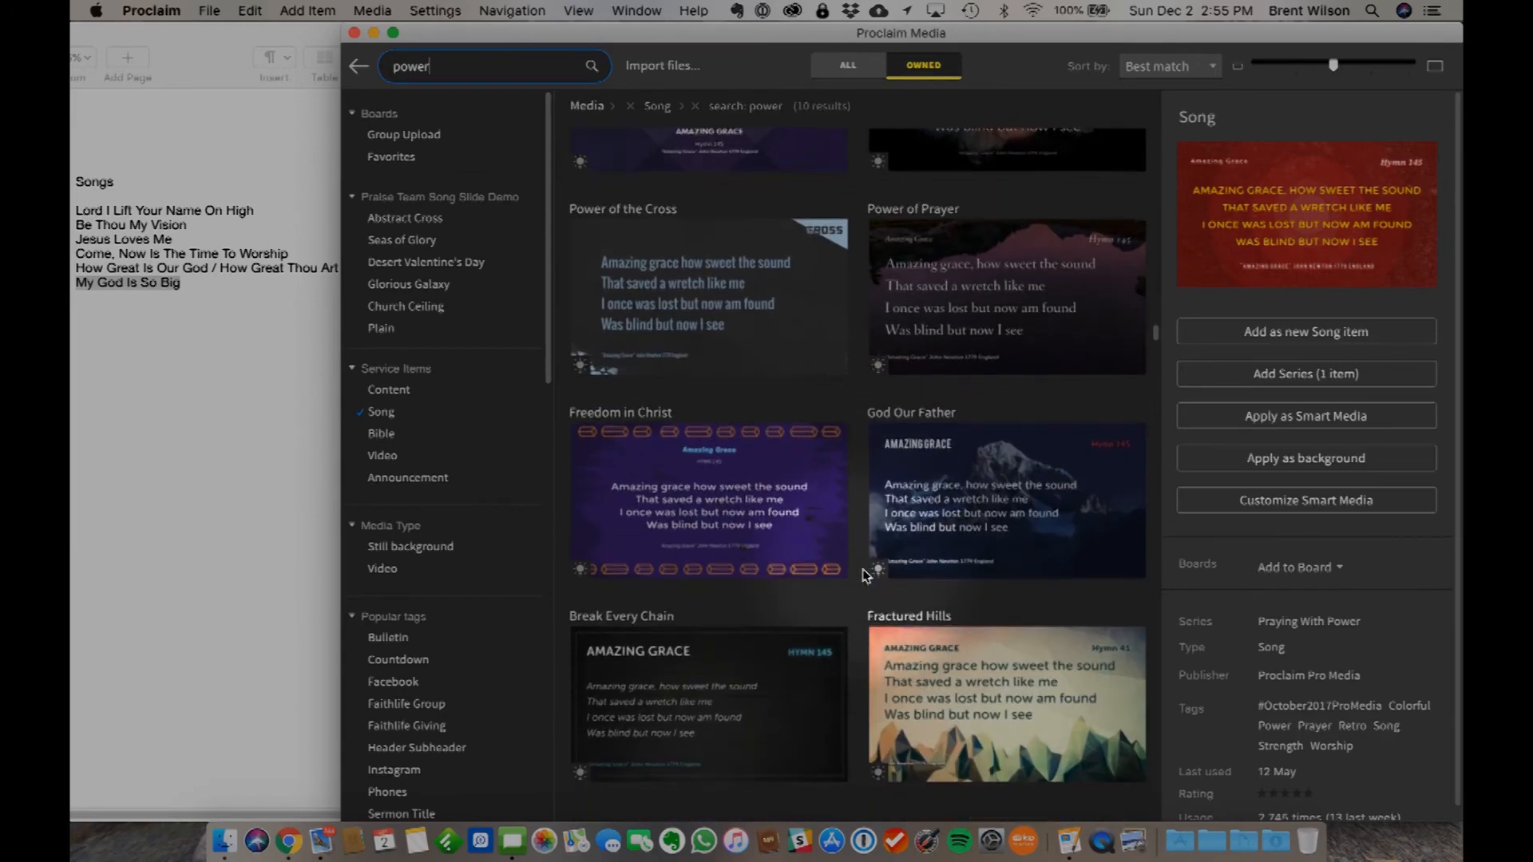
scroll(862, 574, "down", 3)
scroll(862, 574, "up", 8)
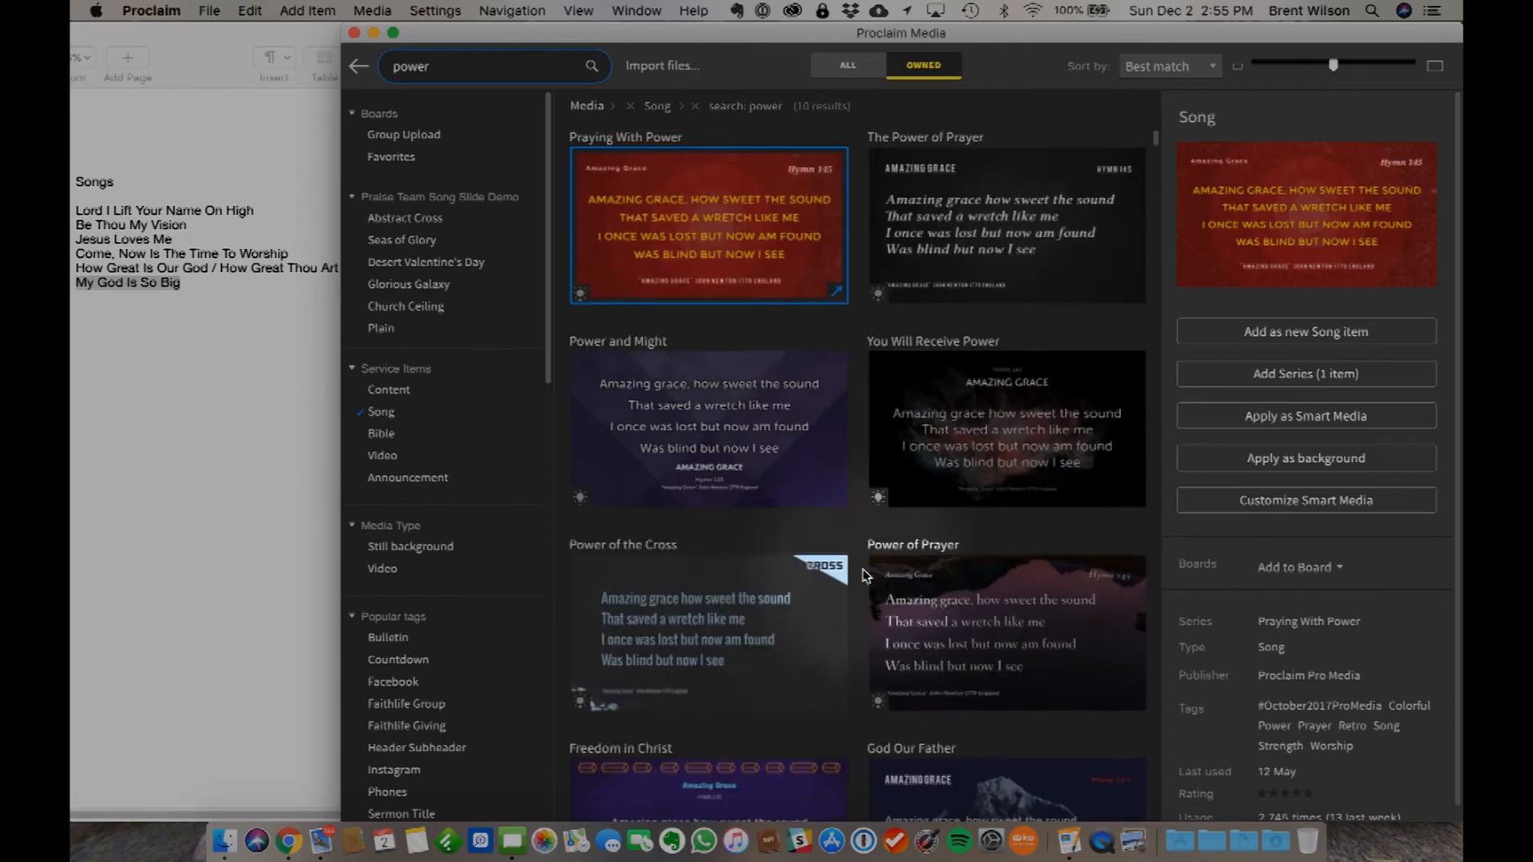
- Search the song media for strong in place of power
double_click(421, 68)
type("ston")
key("BackSpace")
key("BackSpace")
type("rong")
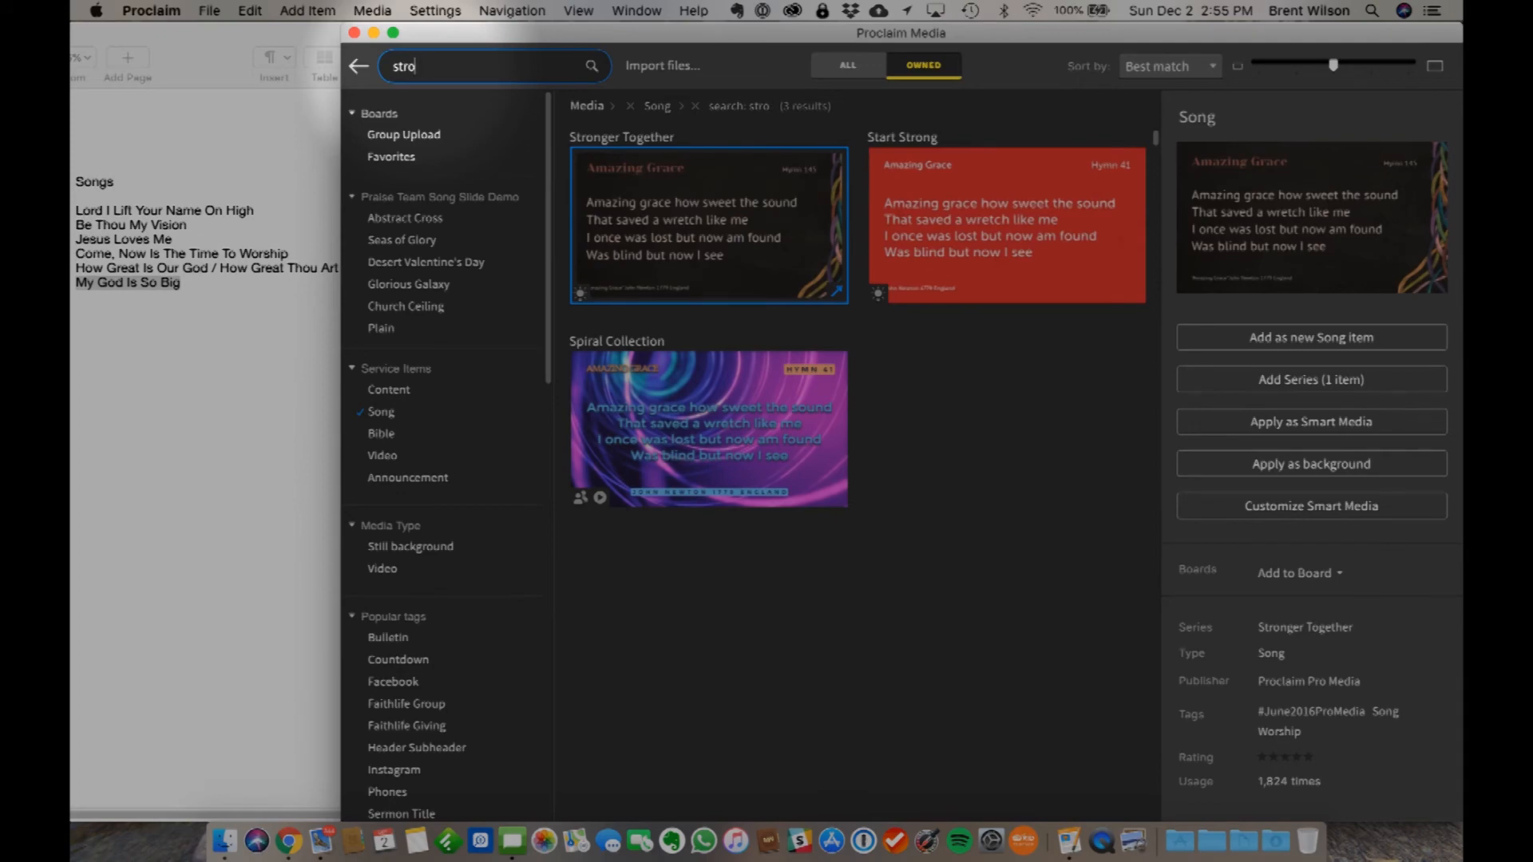
- Search the song media for strength and apply the Fractured Hills design to My God Is So Big as Smart Media
key("BackSpace")
type("strength")
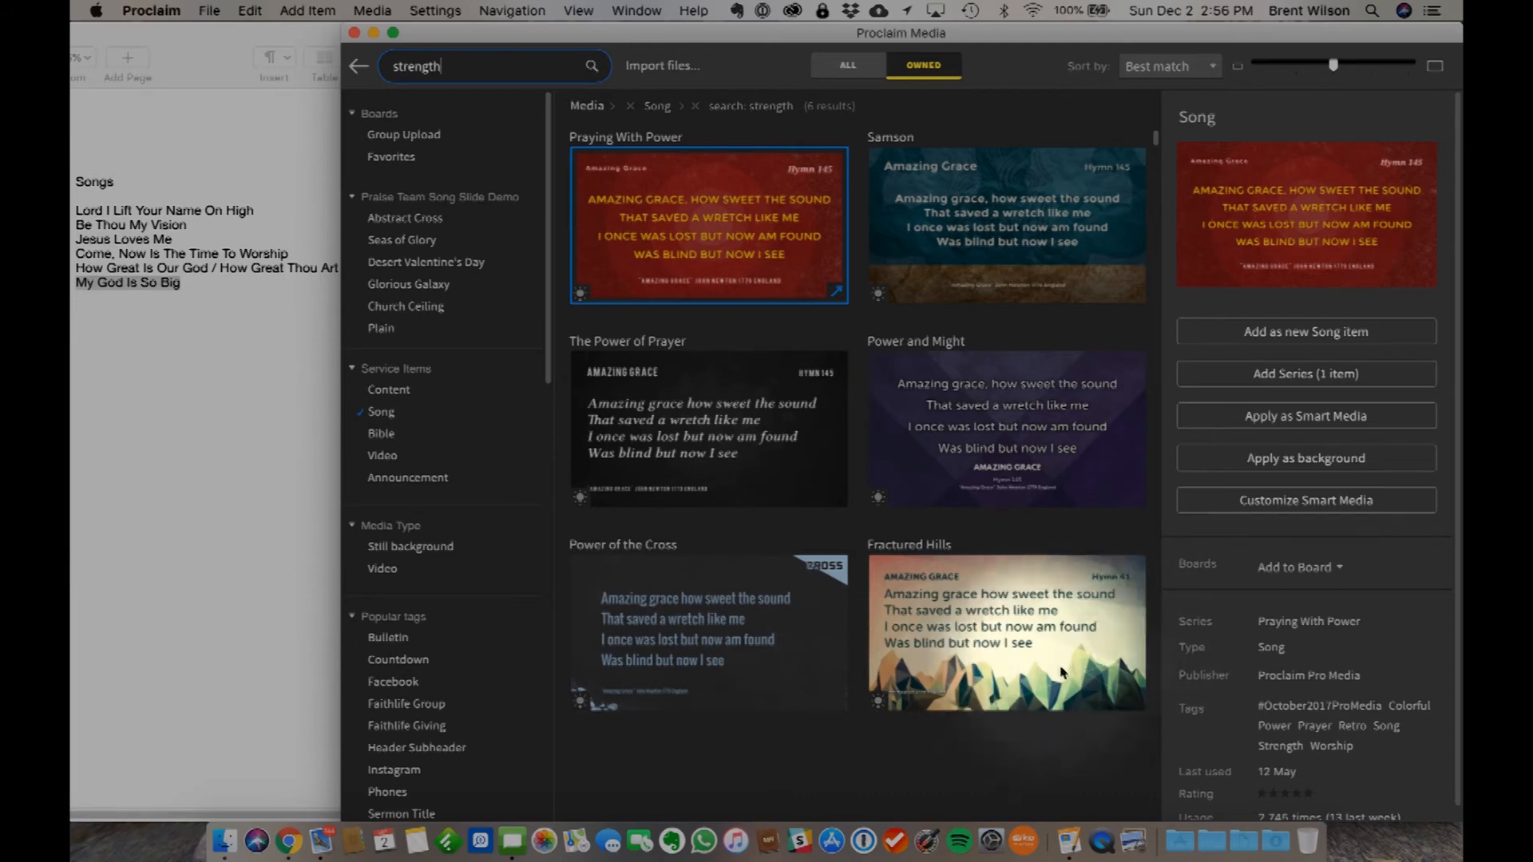
left_click(1024, 611)
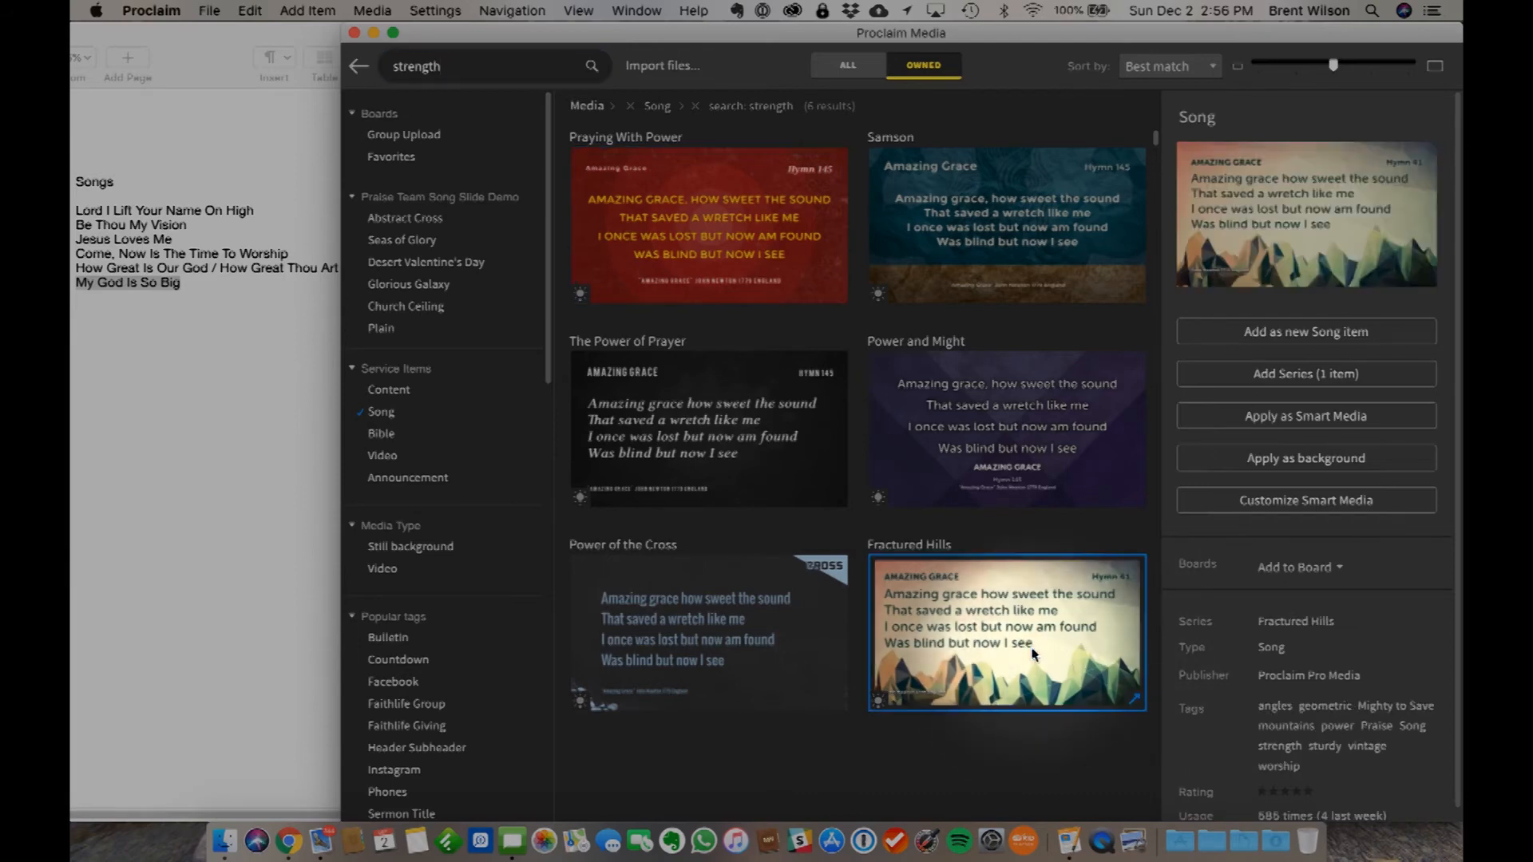
left_click(1297, 421)
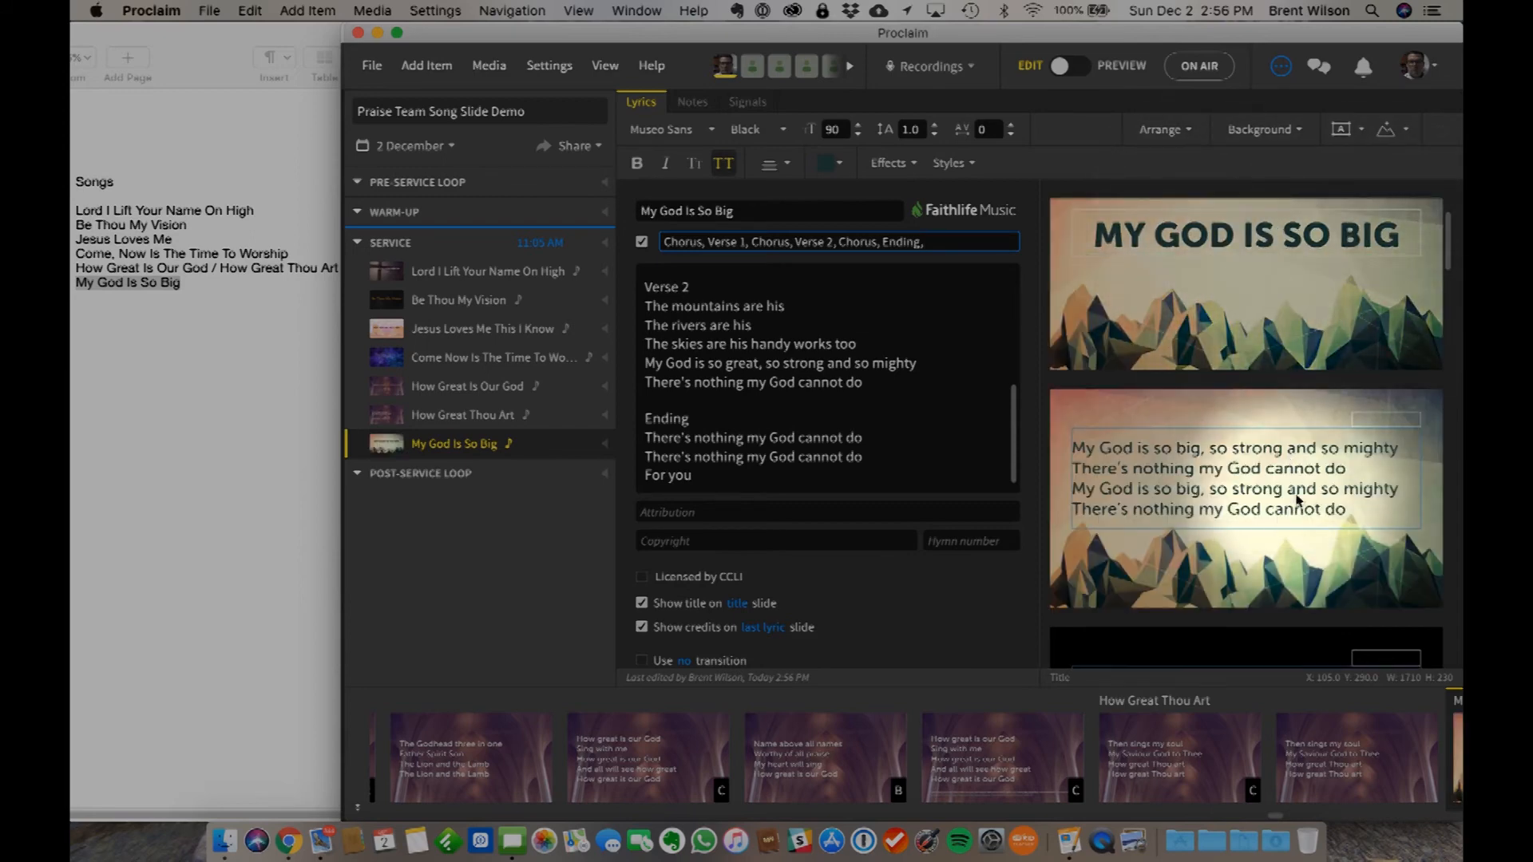
- Check the restyled slides of My God Is So Big, and preview the song from its title slide into the chorus
scroll(1296, 500, "down", 6)
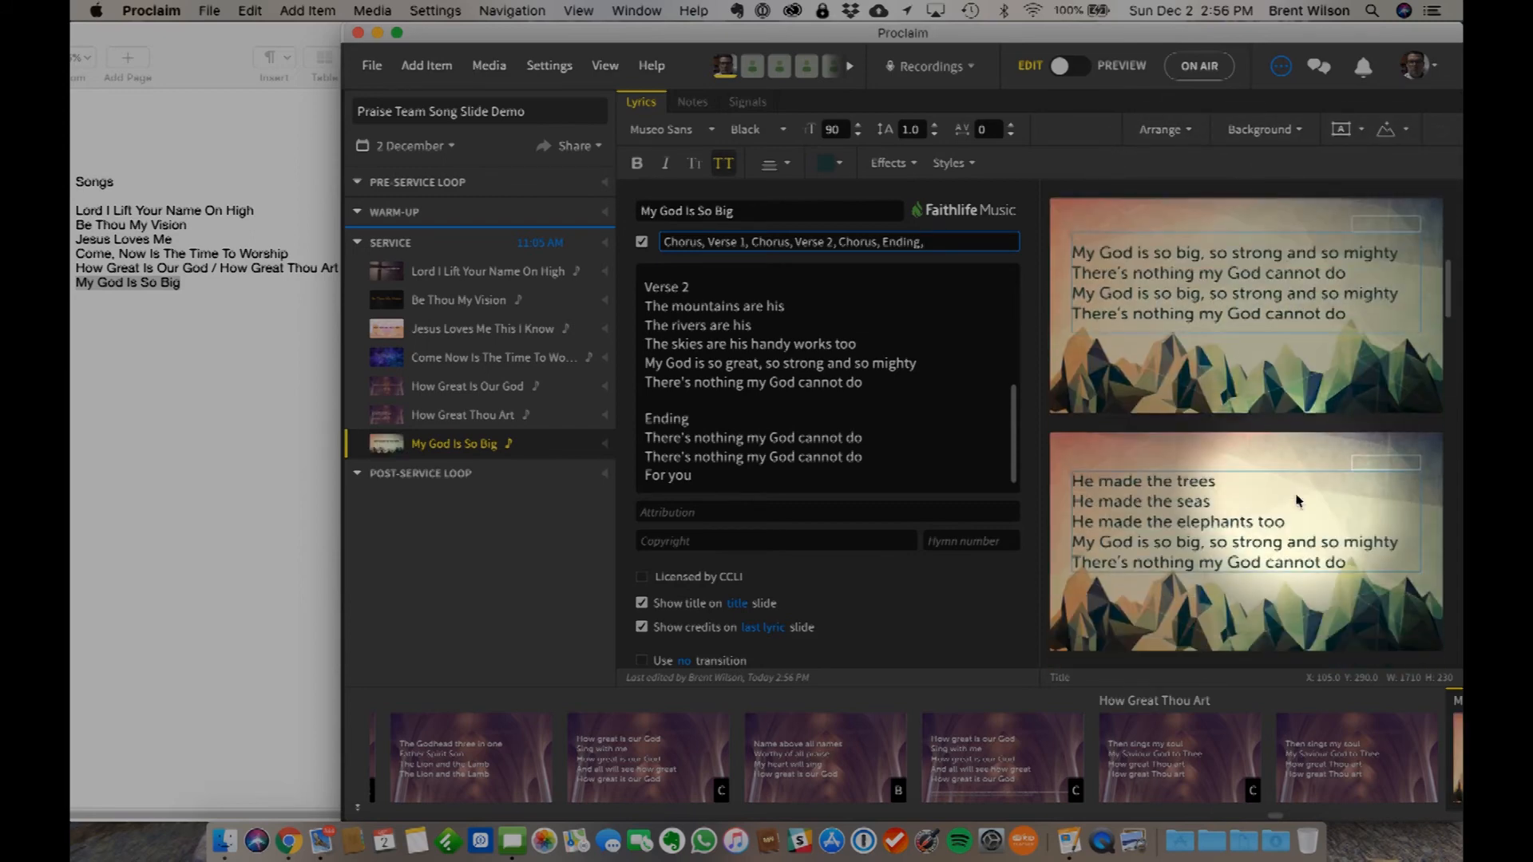
scroll(1295, 501, "down", 6)
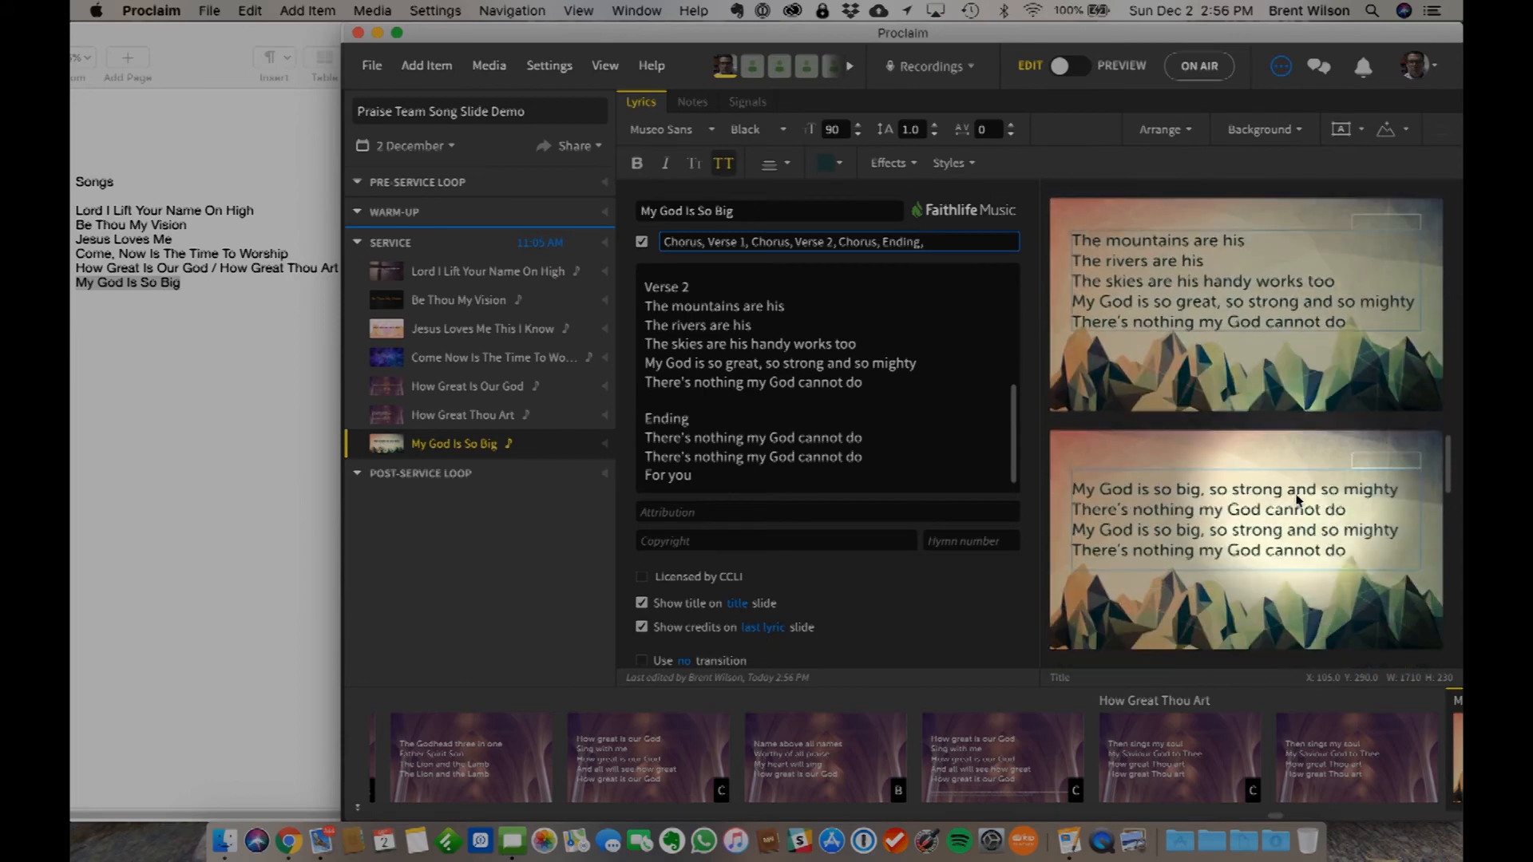
left_click(1081, 64)
left_click(1255, 429)
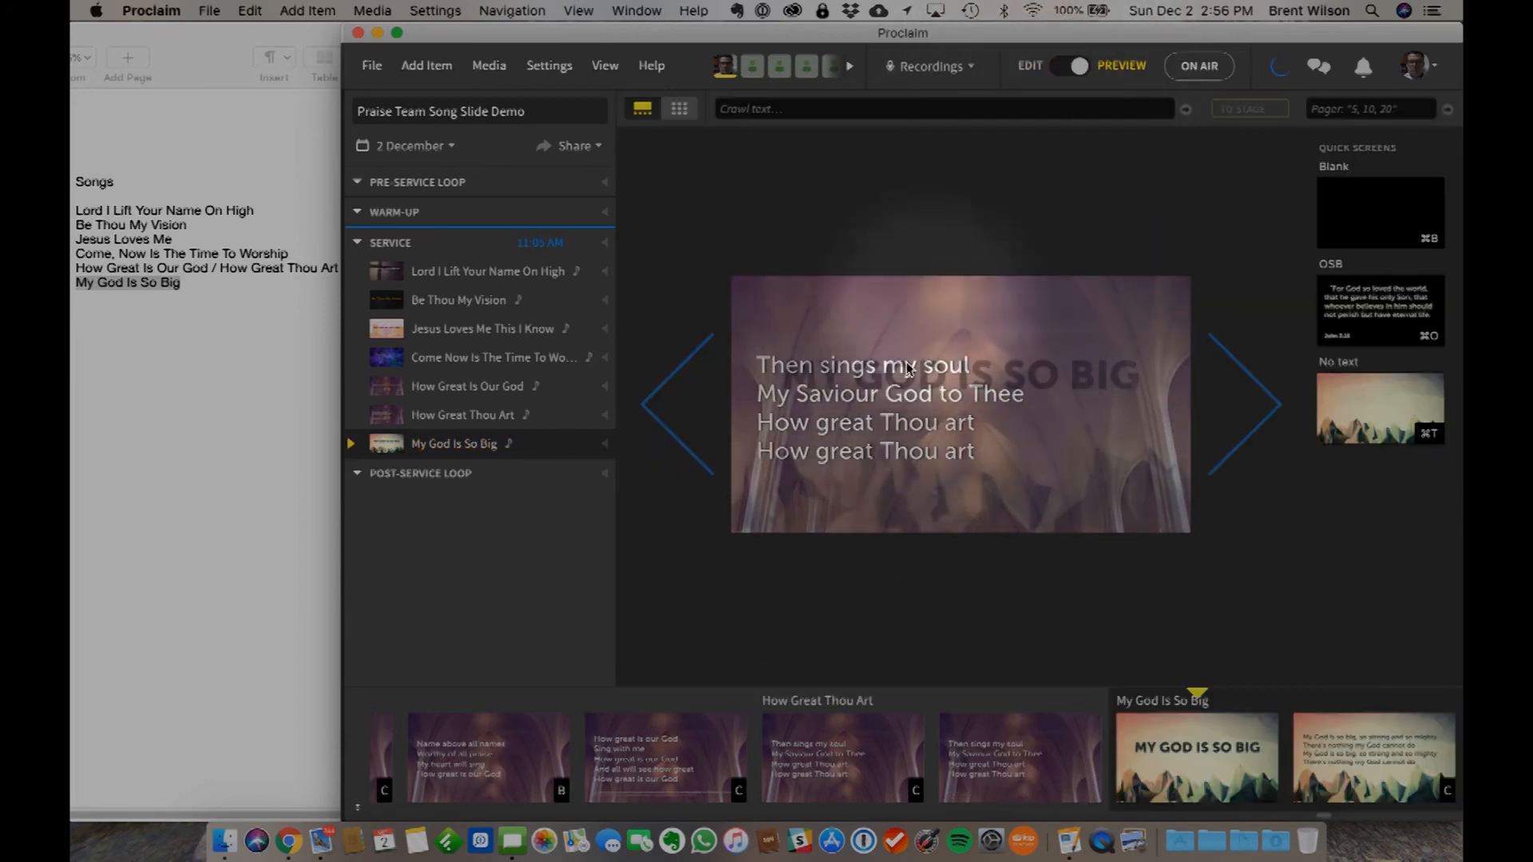
left_click(1258, 411)
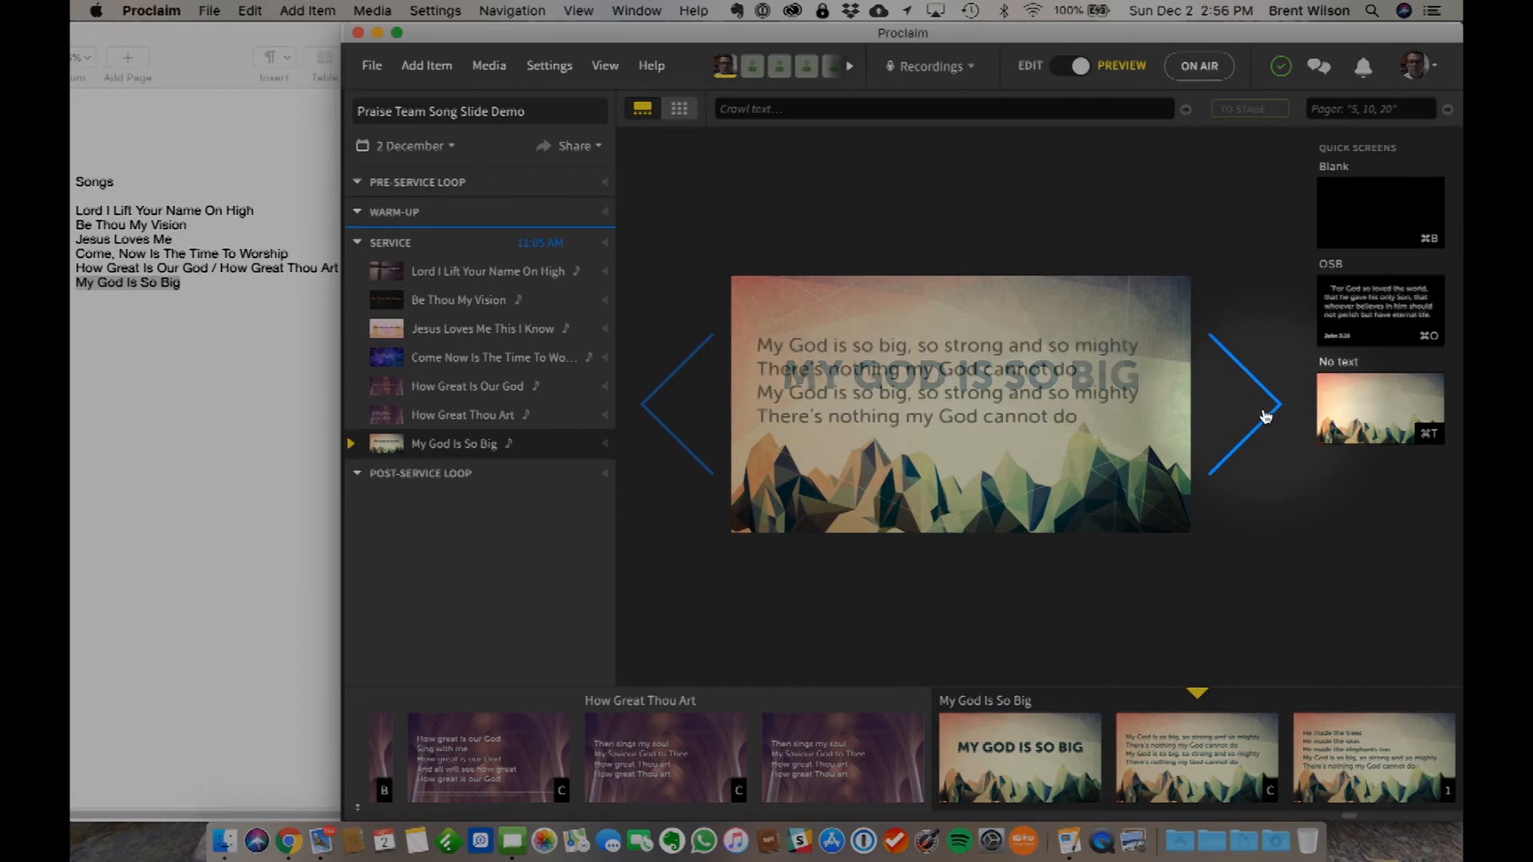